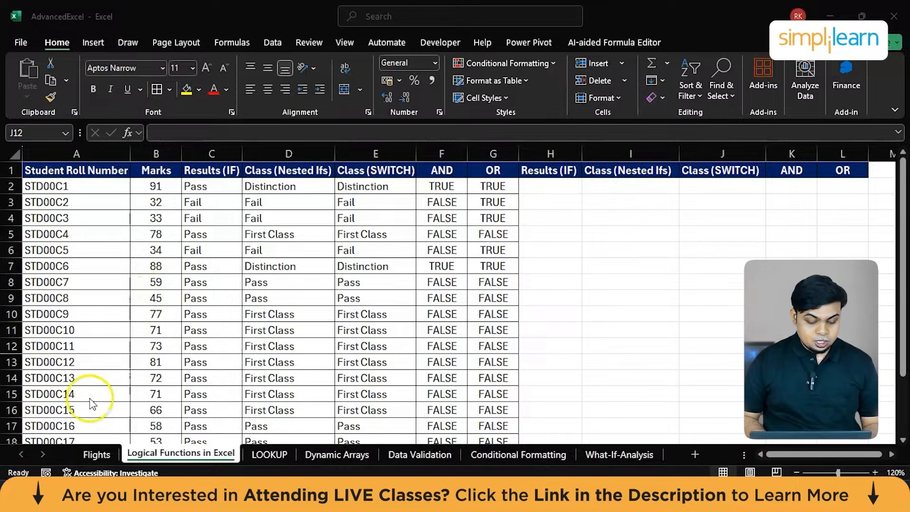
Open the Flights sheet and examine its columns from Year across to Profit (USD).
{"action": "left_click", "coordinate": [98, 454]}
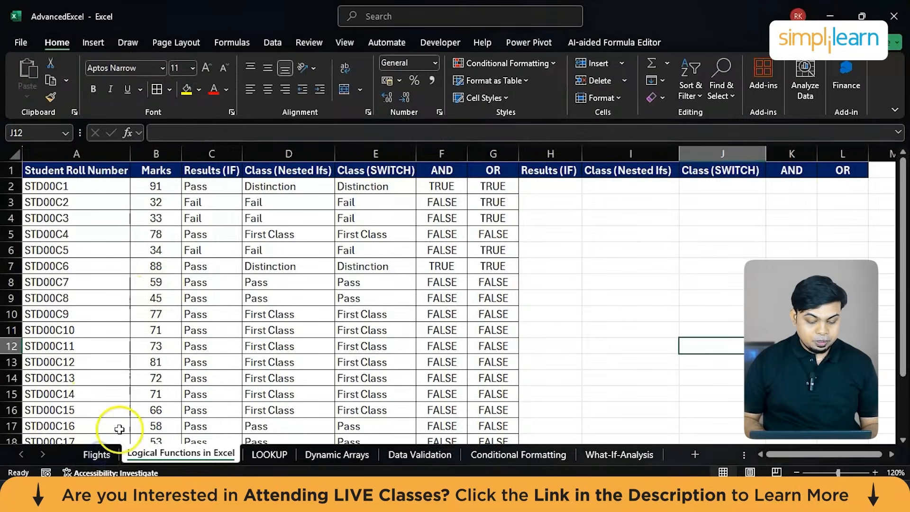
{"action": "left_click", "coordinate": [97, 454]}
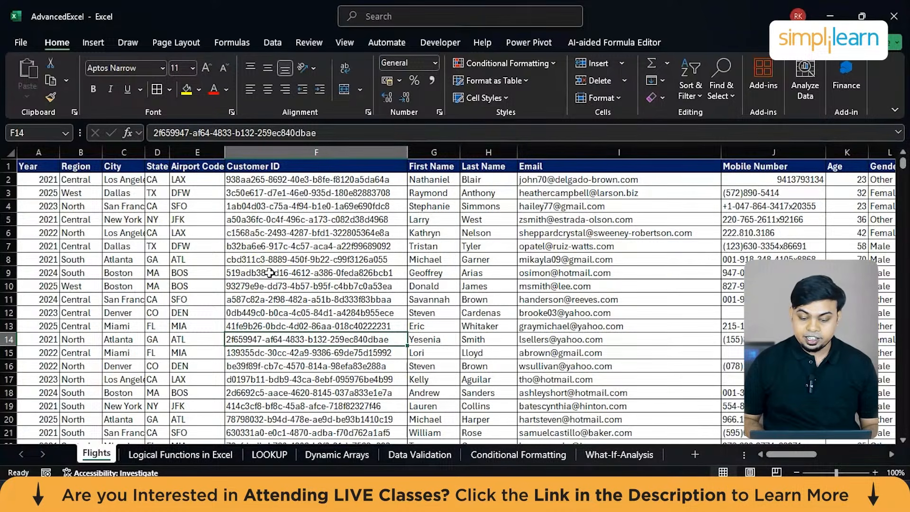
{"action": "scroll", "coordinate": [270, 272], "scroll_direction": "right", "scroll_amount": 10}
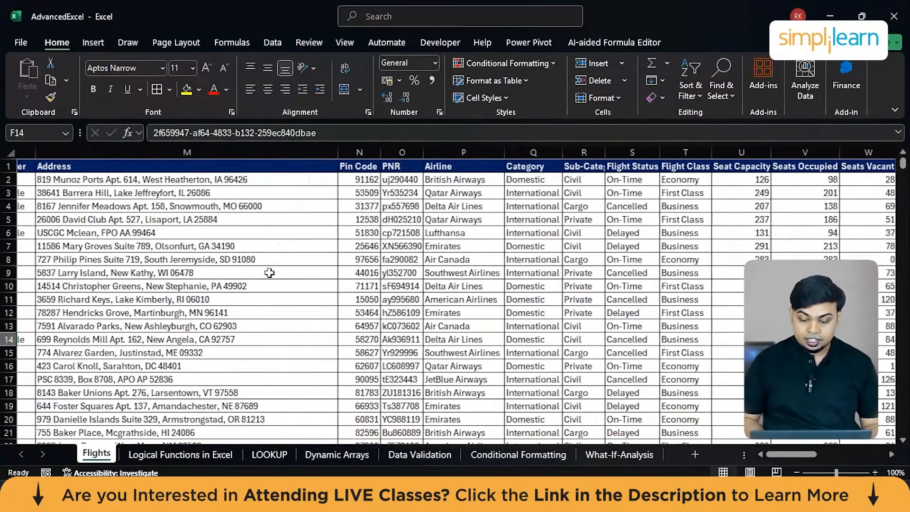
{"action": "scroll", "coordinate": [269, 272], "scroll_direction": "right", "scroll_amount": 2}
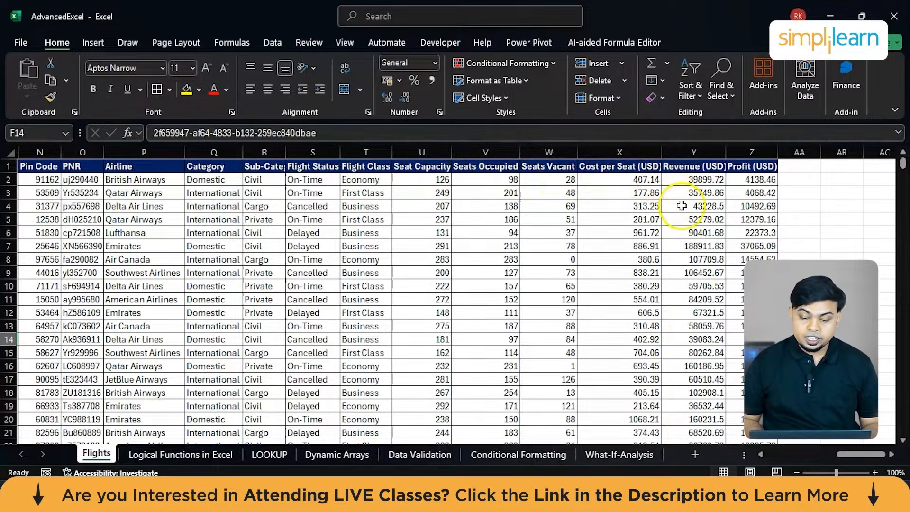
{"action": "scroll", "coordinate": [682, 206], "scroll_direction": "left", "scroll_amount": 4}
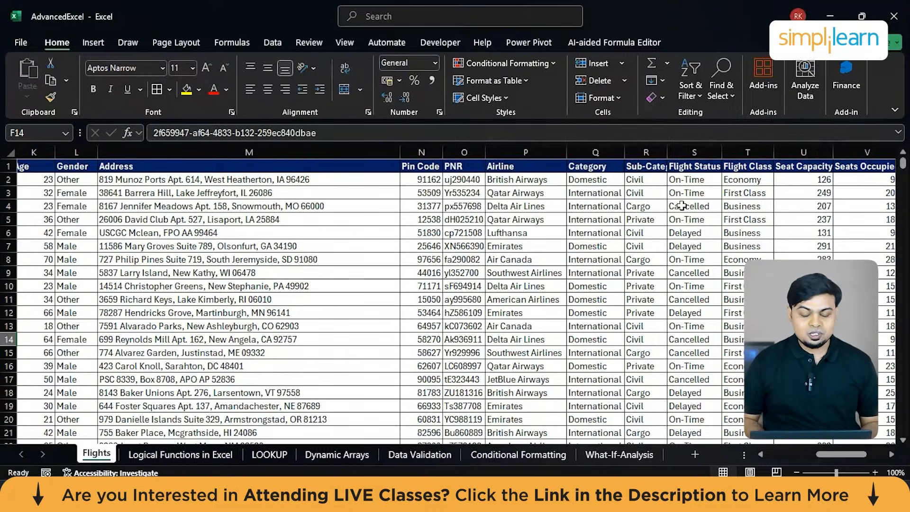
Return to the Logical Functions in Excel sheet and review the Results (IF), Class (Nested Ifs), Class (SWITCH), AND and OR headers in H1:L1.
{"action": "left_click", "coordinate": [167, 456]}
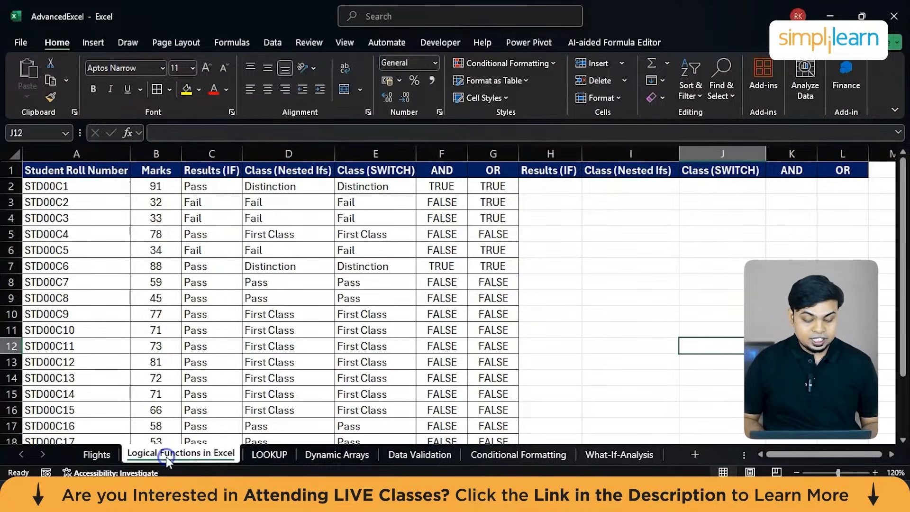
{"action": "left_click", "coordinate": [110, 312]}
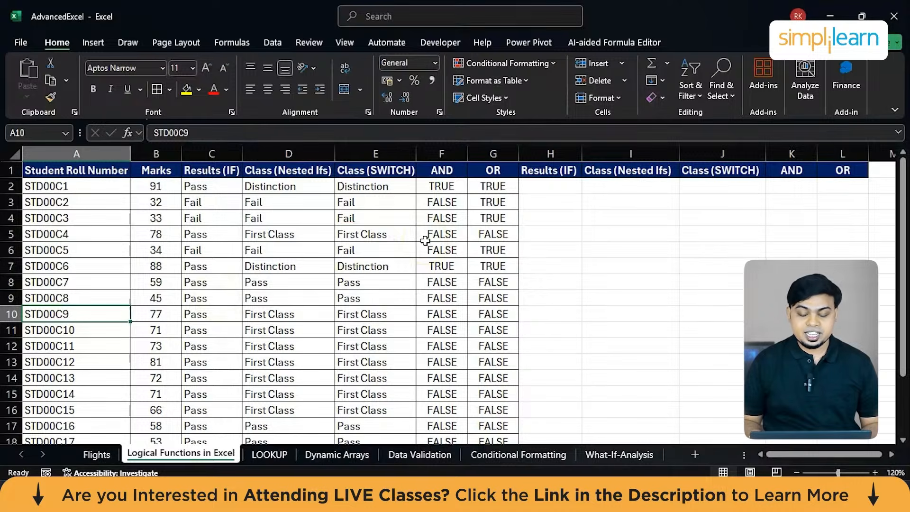
{"action": "left_click", "coordinate": [544, 173]}
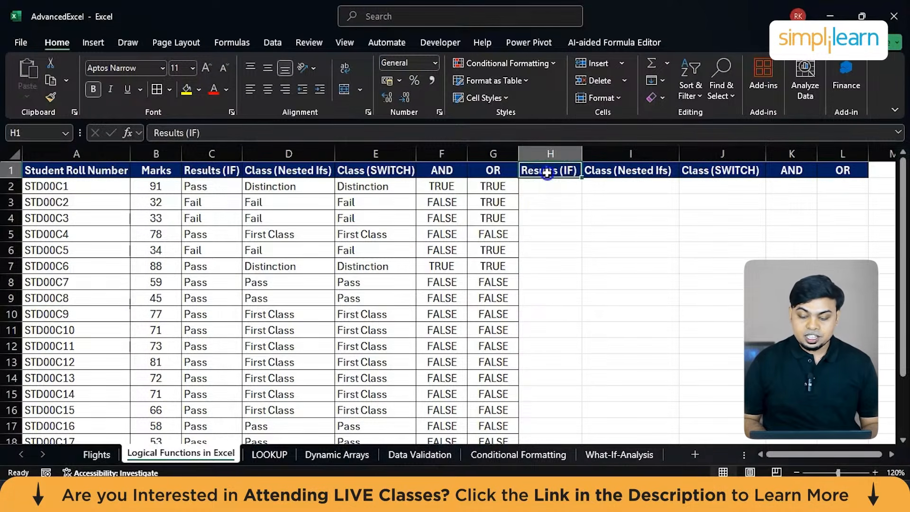
{"action": "left_click", "coordinate": [612, 176]}
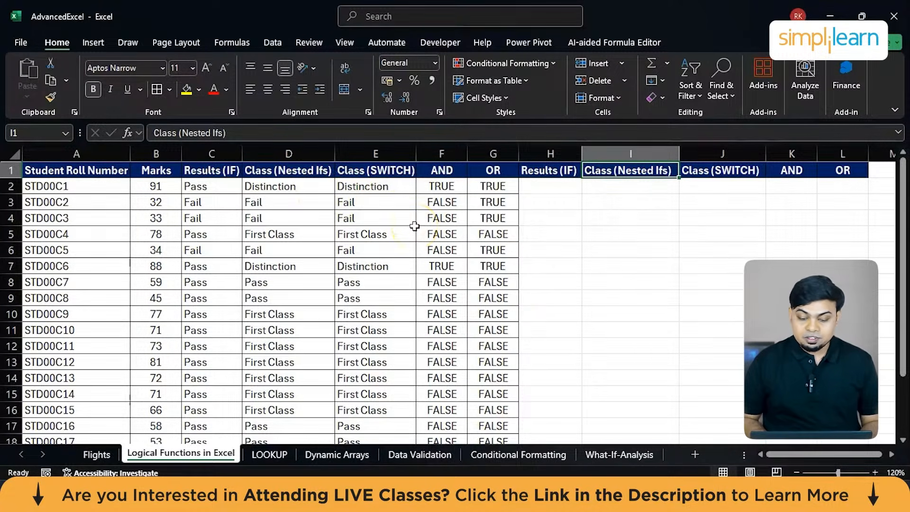
{"action": "left_click", "coordinate": [704, 169]}
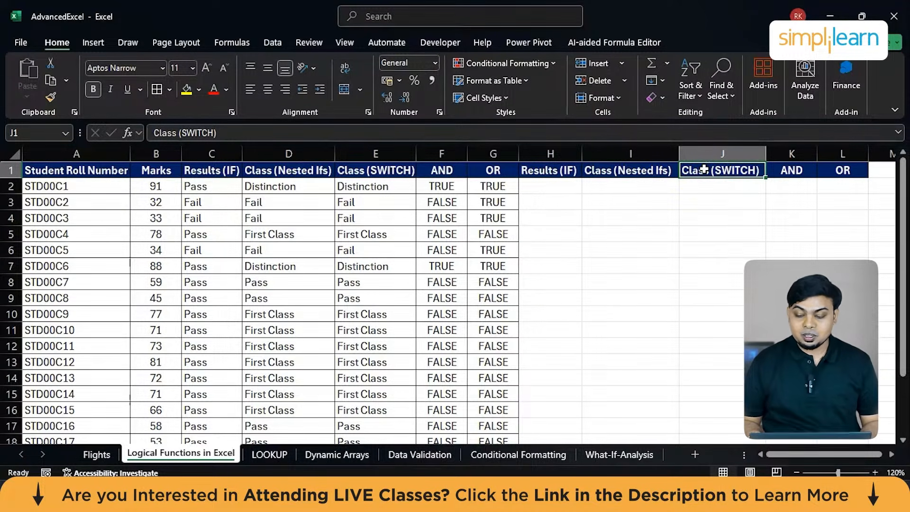
{"action": "left_click", "coordinate": [800, 170]}
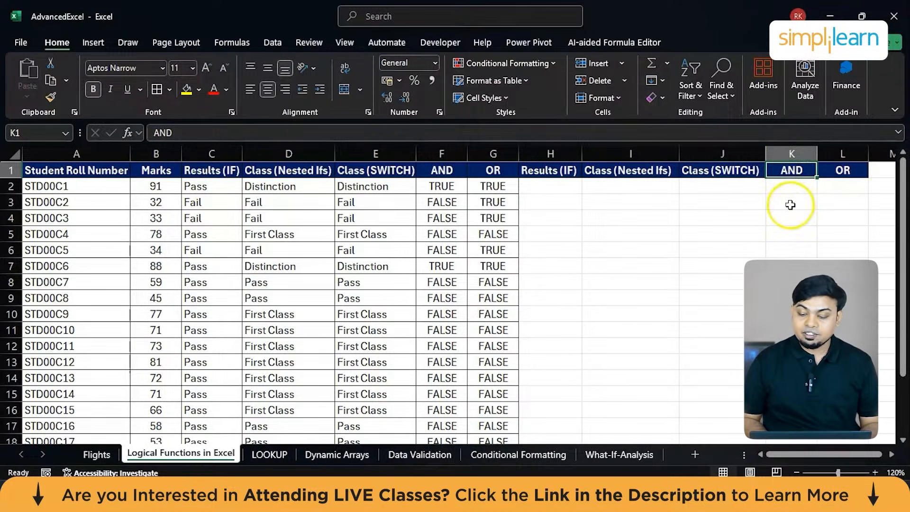
{"action": "scroll", "coordinate": [790, 204], "scroll_direction": "right", "scroll_amount": 3}
{"action": "left_click", "coordinate": [771, 170]}
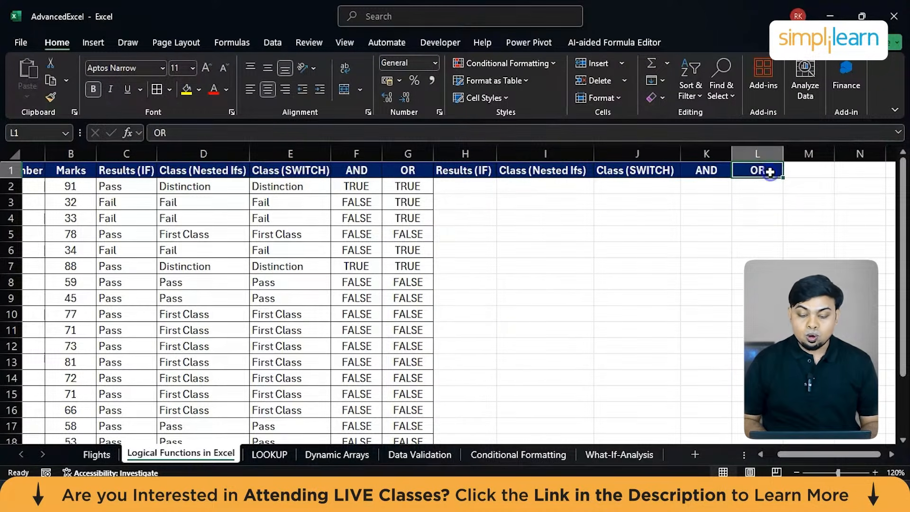
{"action": "scroll", "coordinate": [514, 270], "scroll_direction": "left", "scroll_amount": 3}
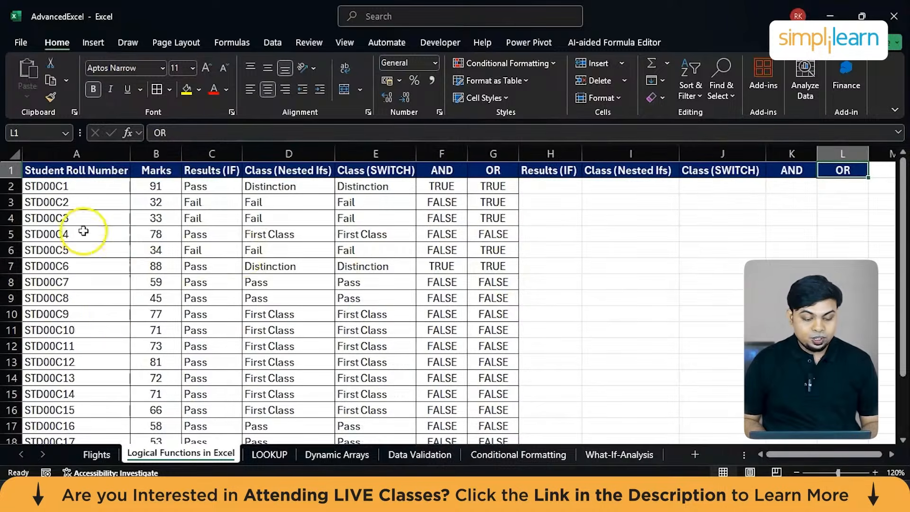
Look through the student roll numbers in column A and the marks in column B.
{"action": "scroll", "coordinate": [109, 284], "scroll_direction": "down", "scroll_amount": 2}
{"action": "scroll", "coordinate": [92, 219], "scroll_direction": "up", "scroll_amount": 2}
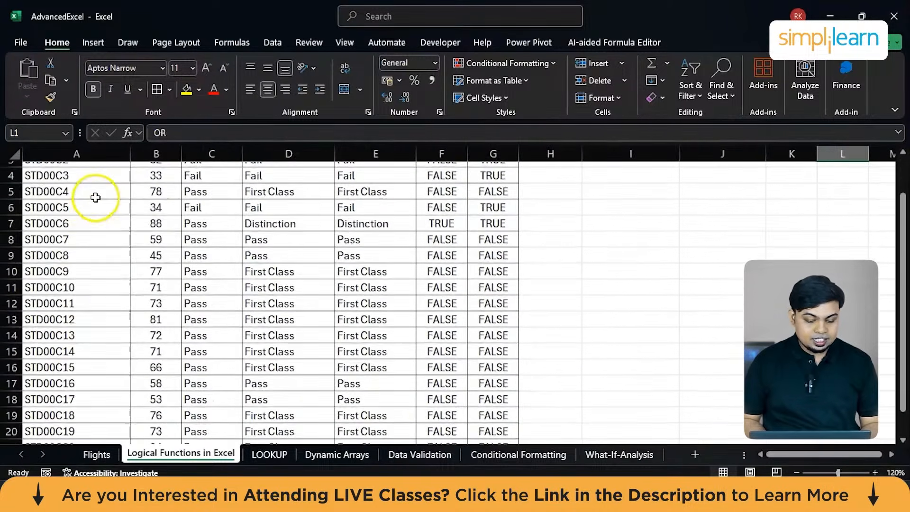
{"action": "left_click_drag", "start_coordinate": [78, 187], "coordinate": [75, 392]}
{"action": "scroll", "coordinate": [77, 393], "scroll_direction": "down", "scroll_amount": 2}
{"action": "scroll", "coordinate": [77, 393], "scroll_direction": "up", "scroll_amount": 2}
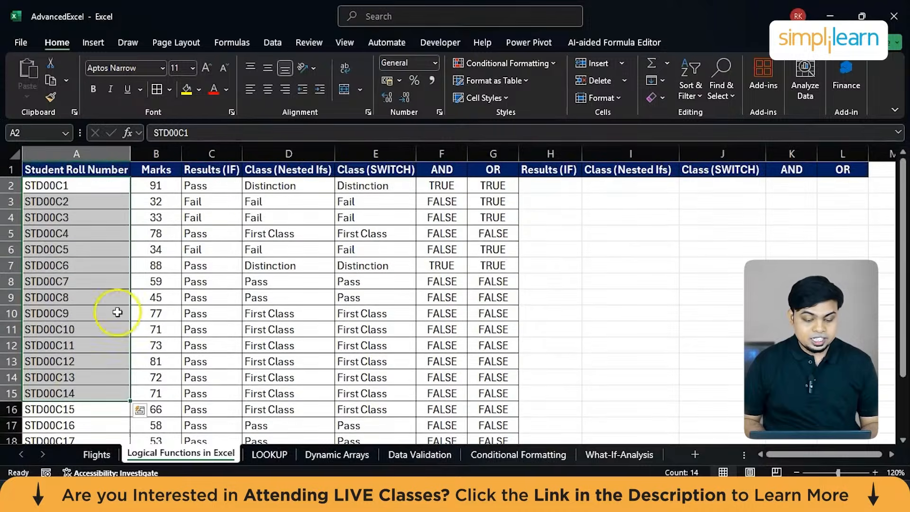
{"action": "left_click", "coordinate": [161, 188]}
{"action": "left_click_drag", "start_coordinate": [161, 189], "coordinate": [149, 408]}
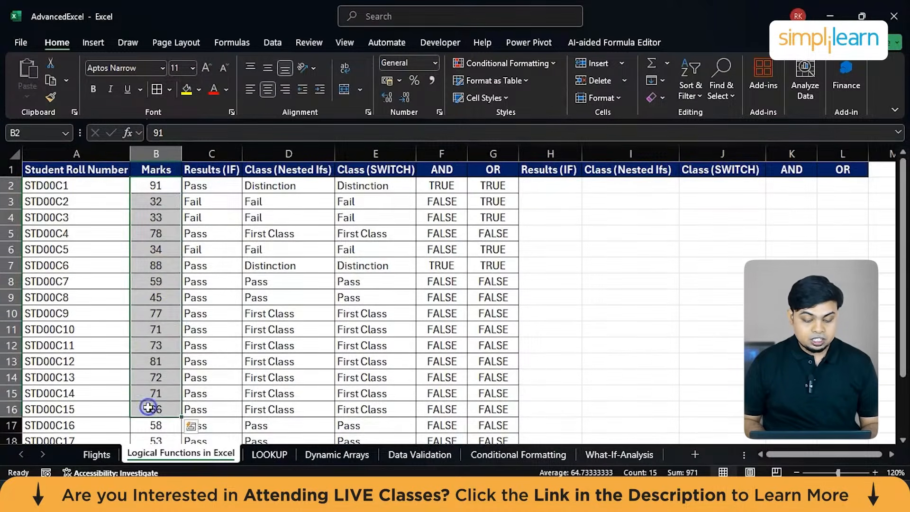
{"action": "scroll", "coordinate": [152, 351], "scroll_direction": "down", "scroll_amount": 2}
{"action": "scroll", "coordinate": [153, 291], "scroll_direction": "up", "scroll_amount": 1}
{"action": "scroll", "coordinate": [153, 291], "scroll_direction": "up", "scroll_amount": 2}
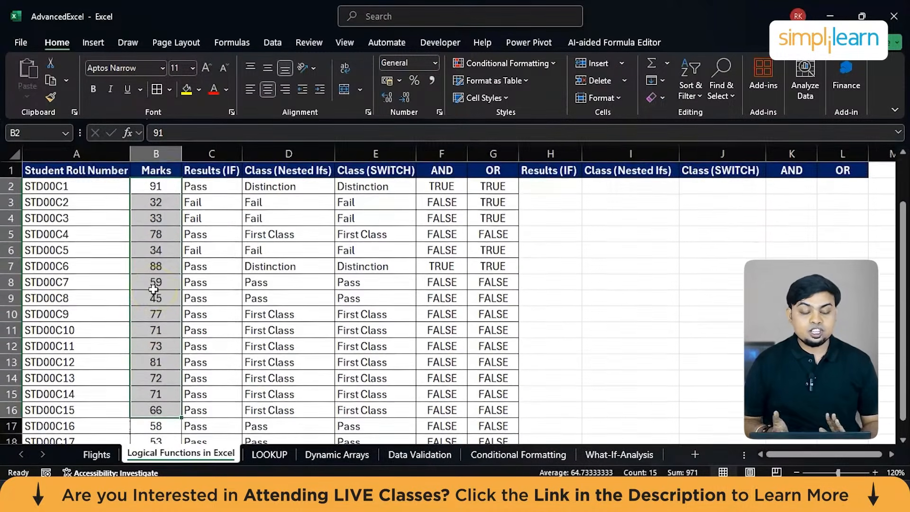
Check the marks in B2 and B3 and inspect the existing IF formula in C2.
{"action": "left_click", "coordinate": [156, 186]}
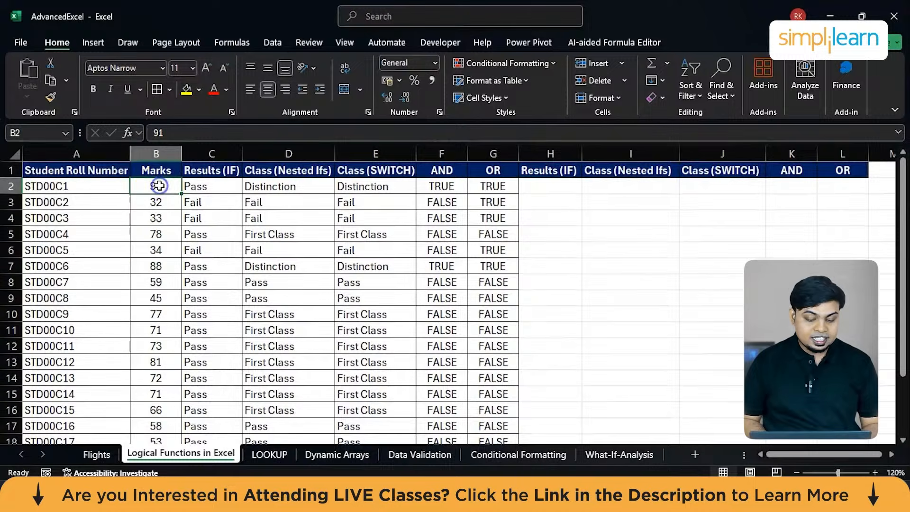
{"action": "left_click", "coordinate": [156, 206]}
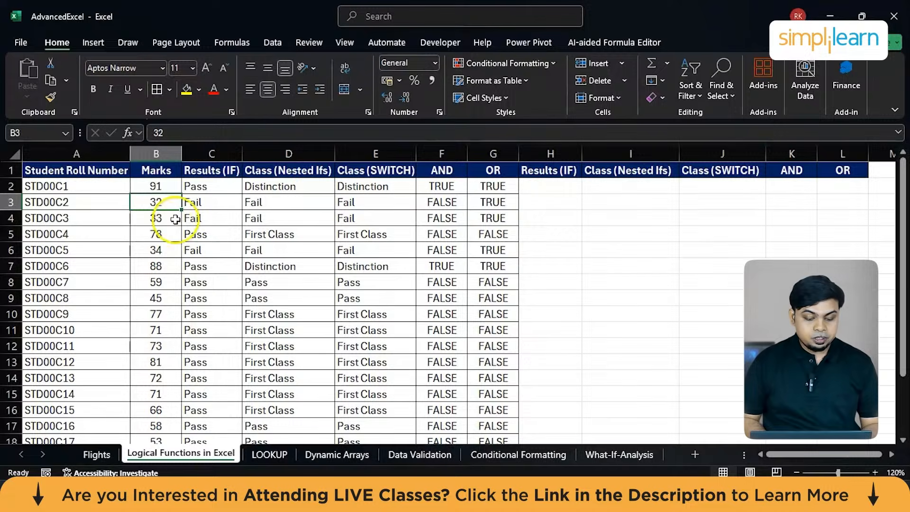
{"action": "double_click", "coordinate": [209, 186]}
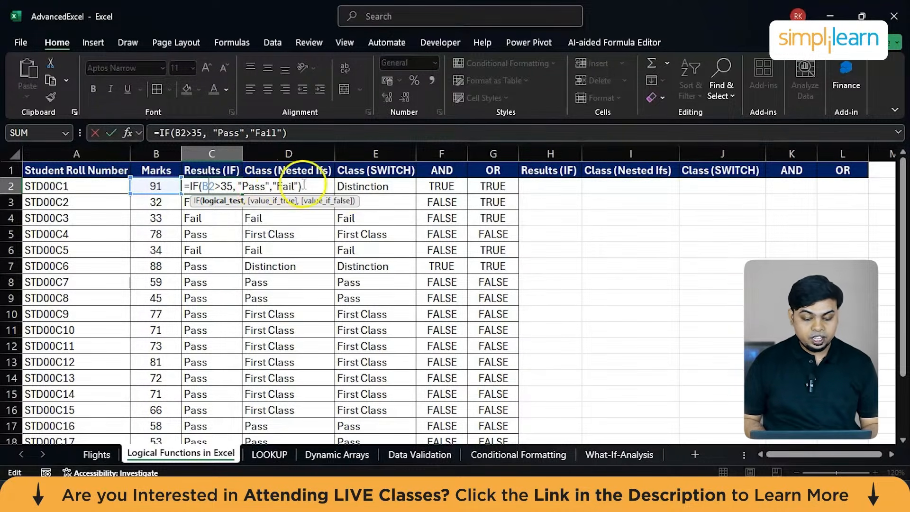
{"action": "left_click", "coordinate": [552, 216]}
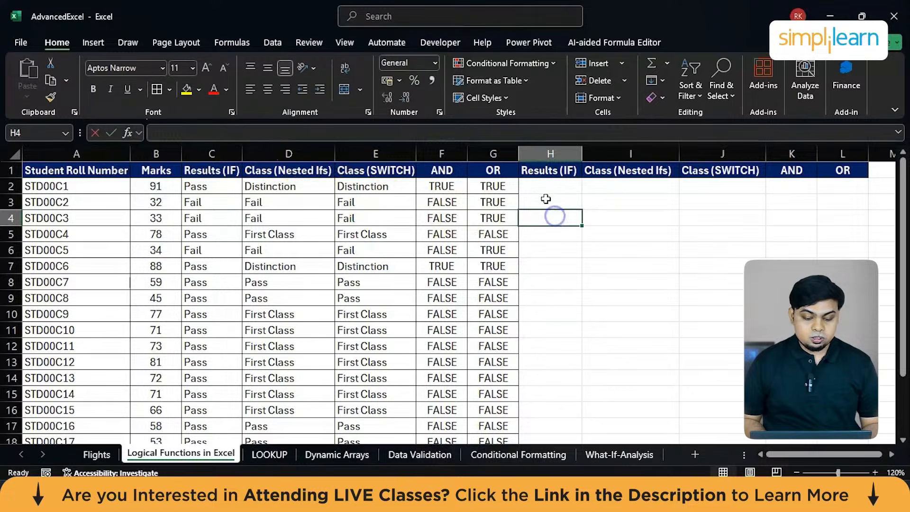
Enter the formula =IF(B2>35,"Pass","Fail") in cell H2 under the second Results (IF) header.
{"action": "left_click", "coordinate": [552, 186]}
{"action": "type", "text": "="}
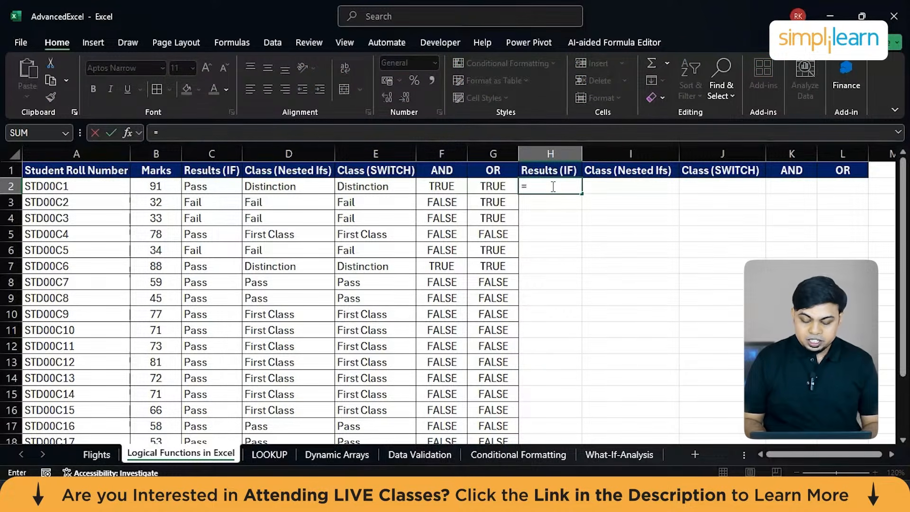
{"action": "type", "text": "IF"}
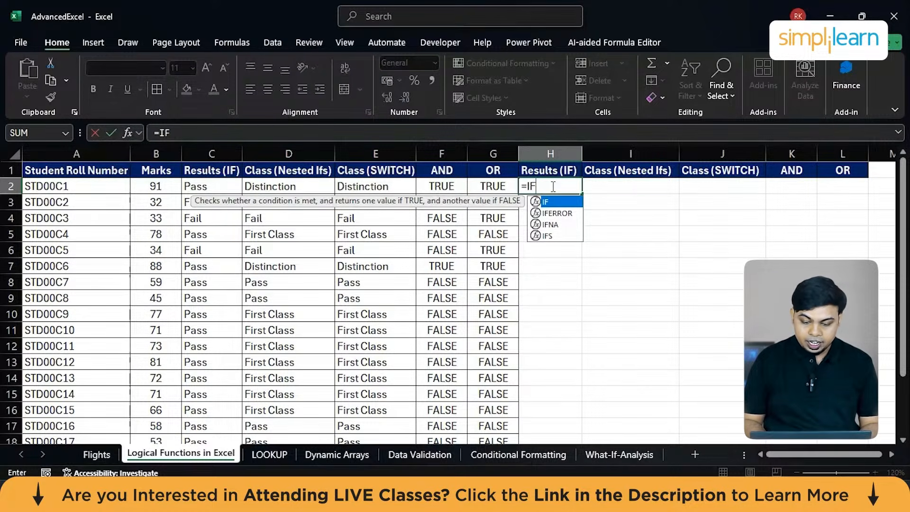
{"action": "type", "text": "("}
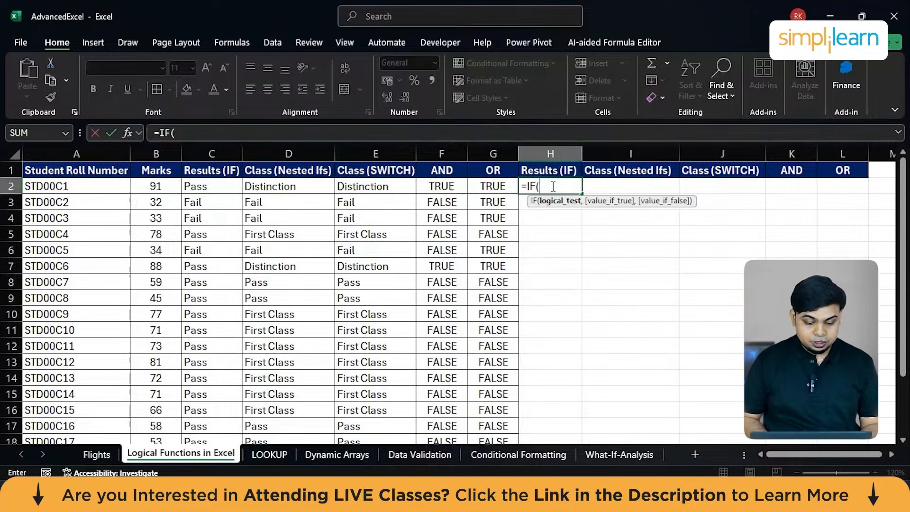
{"action": "left_click", "coordinate": [153, 185]}
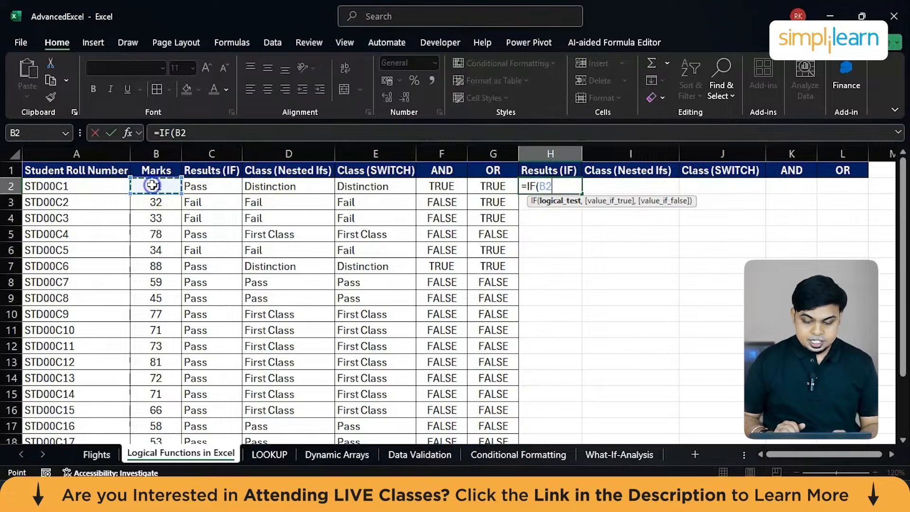
{"action": "type", "text": ">"}
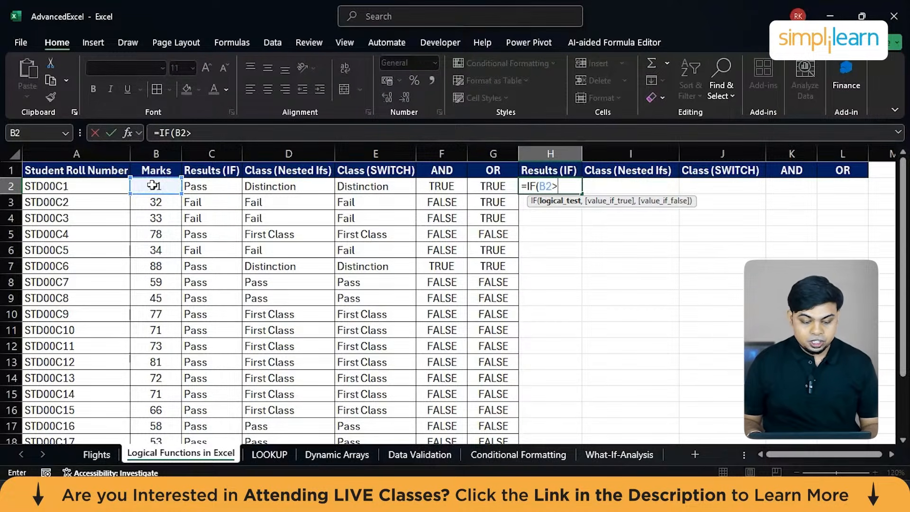
{"action": "type", "text": "35"}
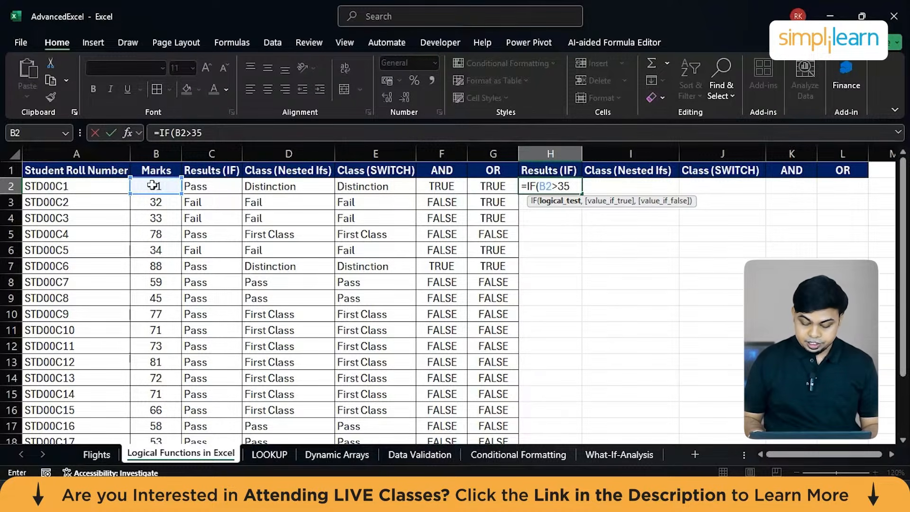
{"action": "type", "text": ","}
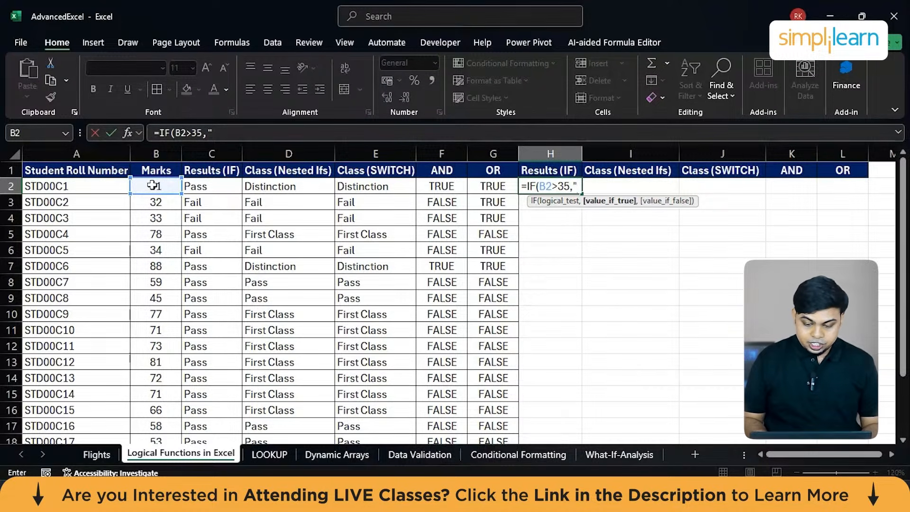
{"action": "type", "text": "\"P"}
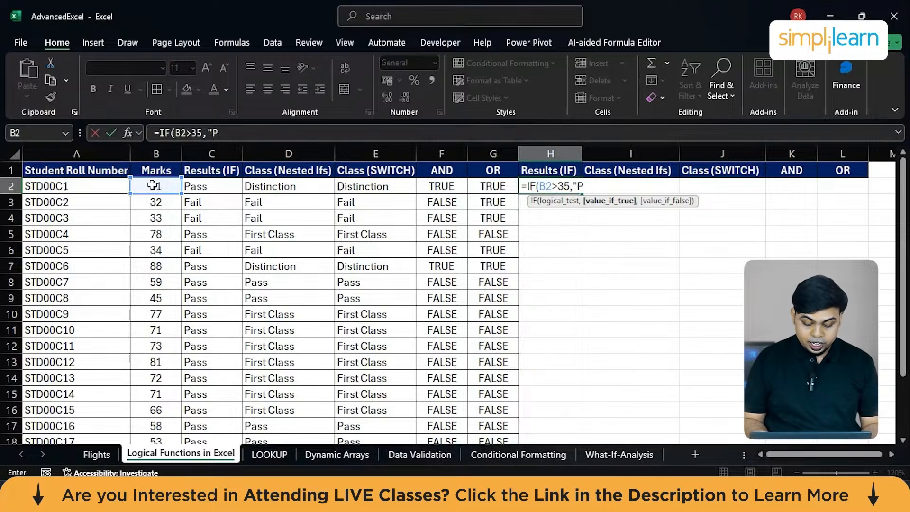
{"action": "type", "text": "ass\","}
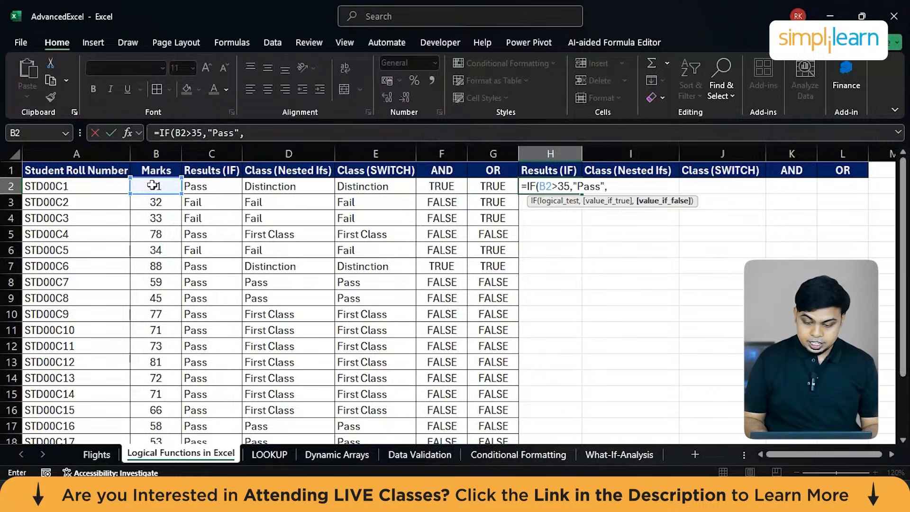
{"action": "type", "text": "\"Fail\")"}
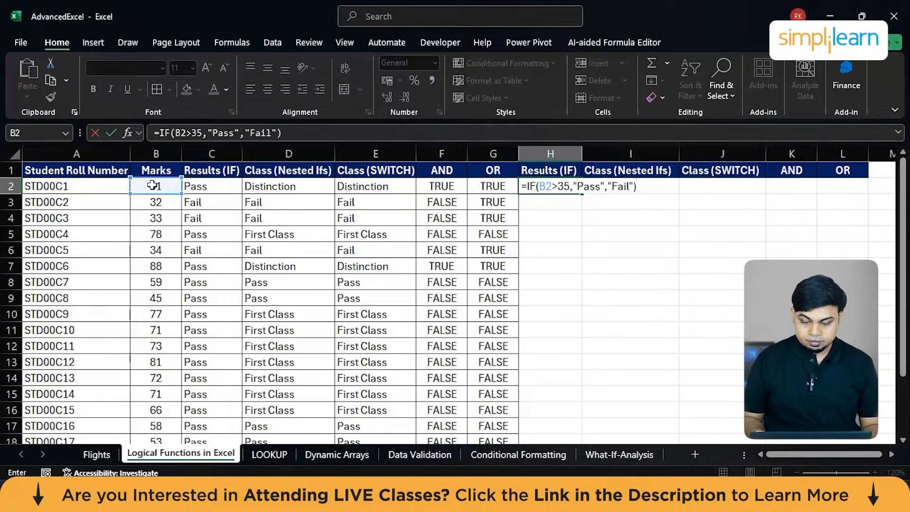
{"action": "key", "text": "Return"}
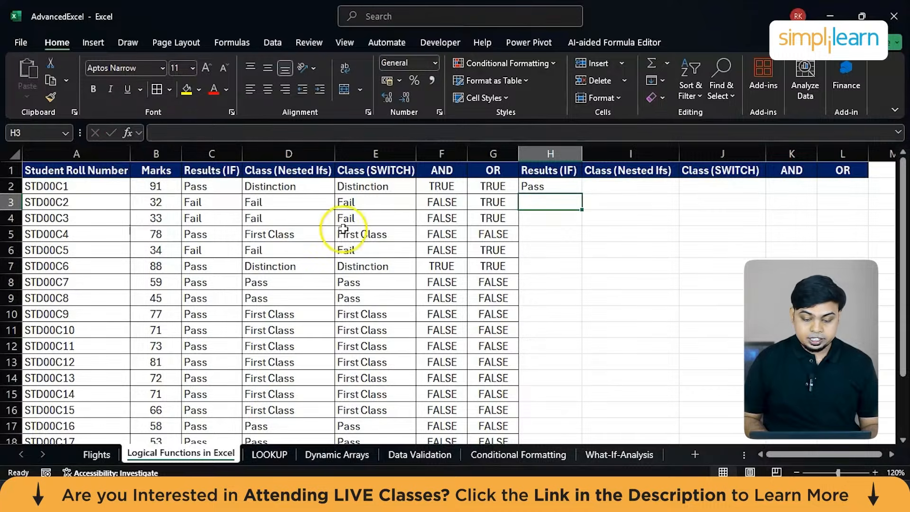
Fill the IF formula from H2 down column H for all student rows and review the results.
{"action": "left_click", "coordinate": [572, 183]}
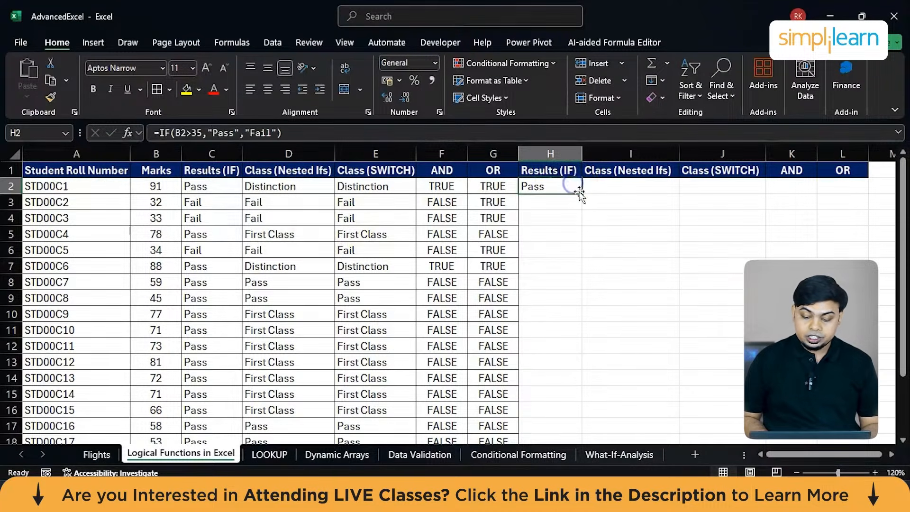
{"action": "double_click", "coordinate": [582, 193]}
{"action": "scroll", "coordinate": [582, 195], "scroll_direction": "down", "scroll_amount": 3}
{"action": "scroll", "coordinate": [582, 195], "scroll_direction": "up", "scroll_amount": 3}
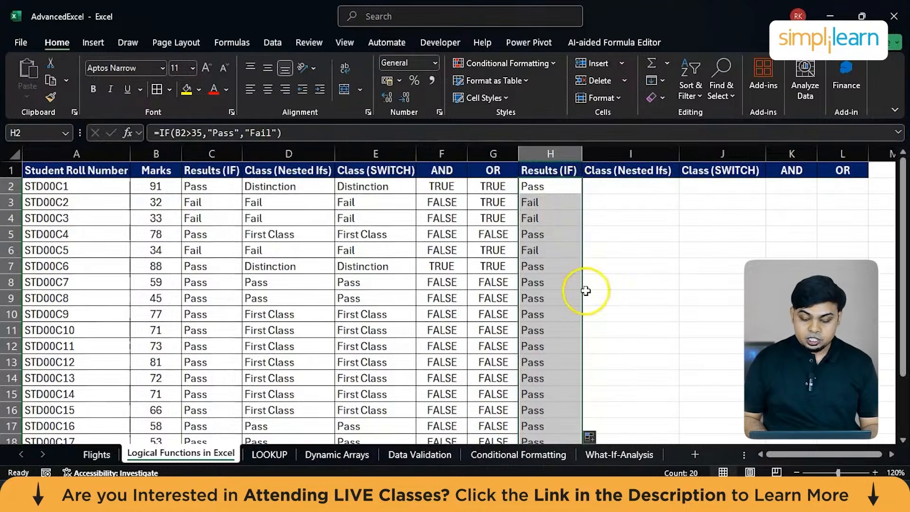
{"action": "scroll", "coordinate": [585, 289], "scroll_direction": "down", "scroll_amount": 1}
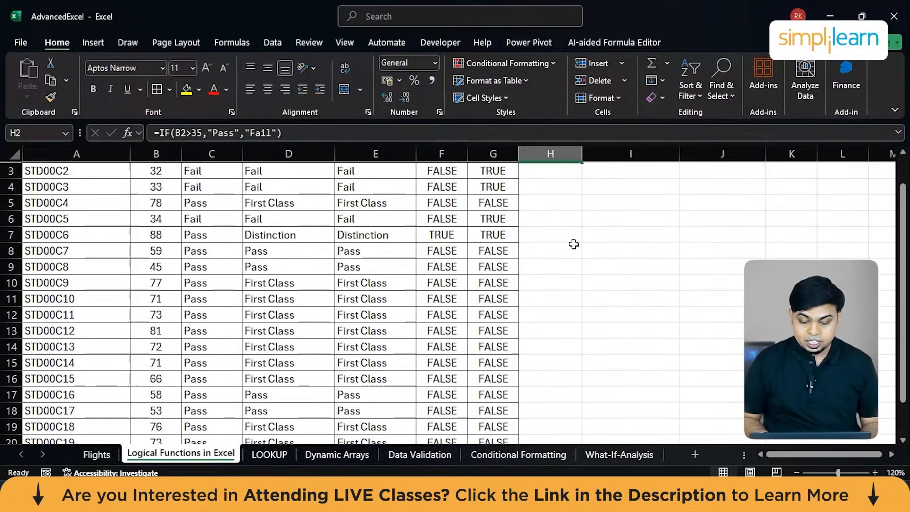
Undo the last fill of the IF formula down column H, keeping only the formula in H2.
{"action": "scroll", "coordinate": [574, 244], "scroll_direction": "up", "scroll_amount": 1}
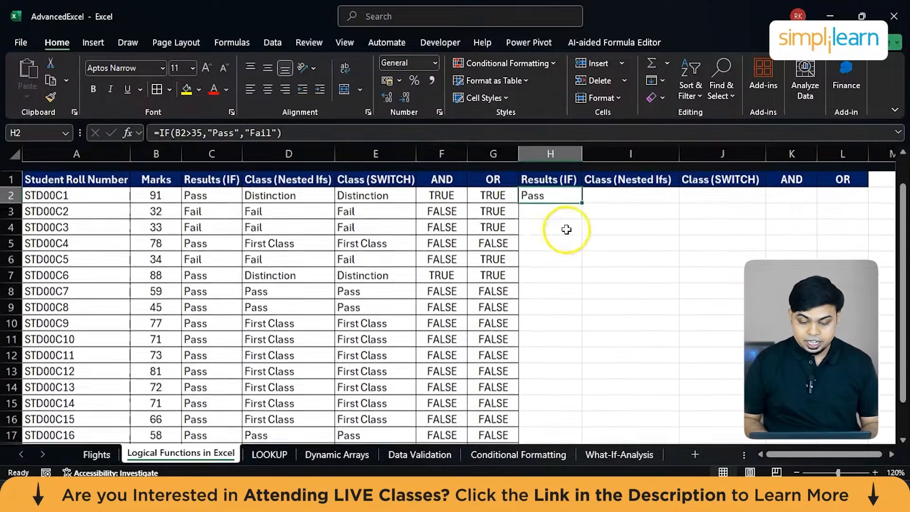
{"action": "scroll", "coordinate": [582, 196], "scroll_direction": "up", "scroll_amount": 1}
{"action": "scroll", "coordinate": [582, 196], "scroll_direction": "right", "scroll_amount": 1}
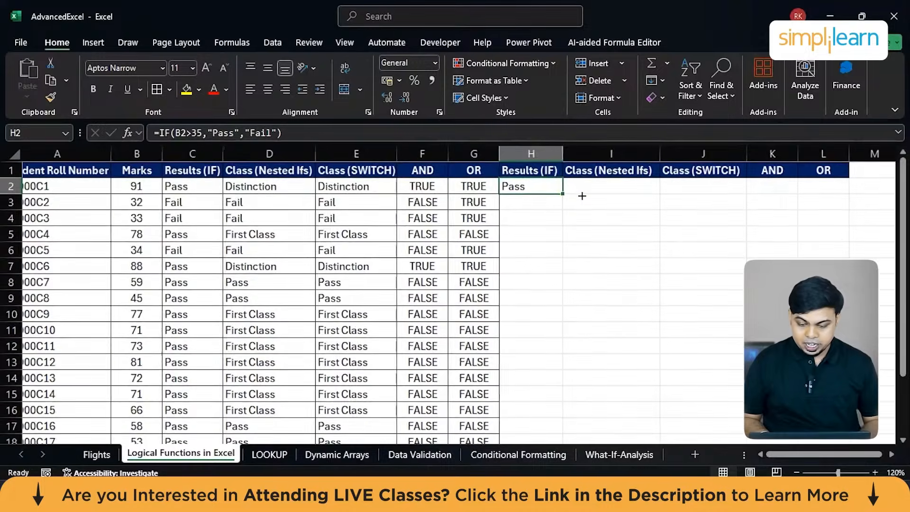
{"action": "scroll", "coordinate": [583, 196], "scroll_direction": "up", "scroll_amount": 6}
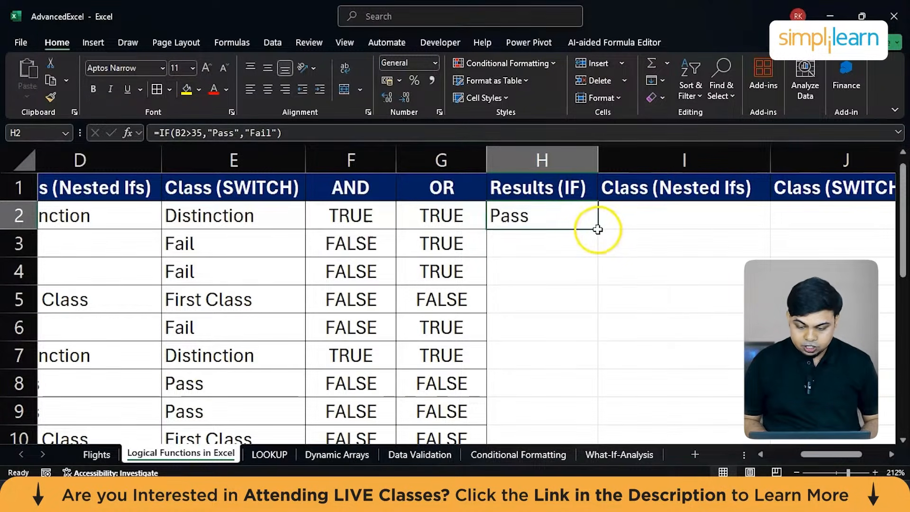
Examine the fill handle at the corner of cell H2 in a magnified view.
{"action": "left_click", "coordinate": [598, 230]}
{"action": "left_click_drag", "start_coordinate": [598, 229], "coordinate": [573, 217]}
{"action": "left_click", "coordinate": [489, 283]}
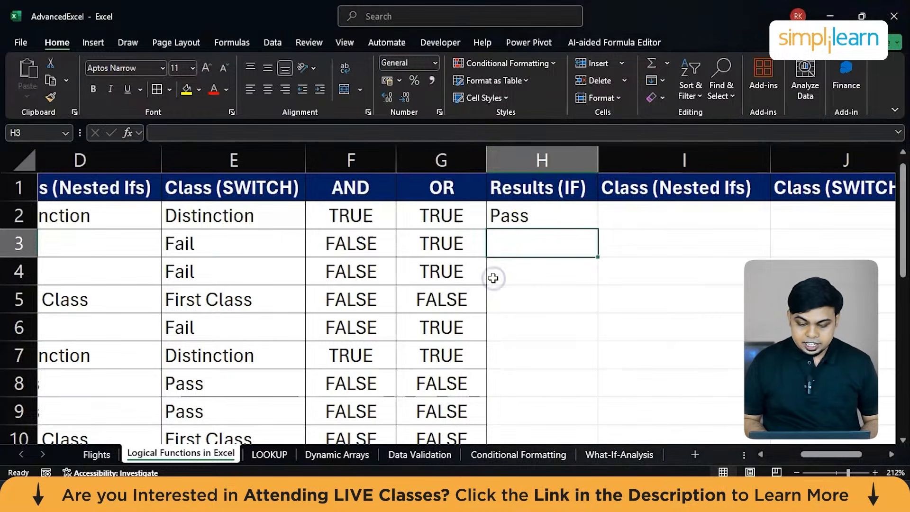
{"action": "left_click", "coordinate": [575, 209]}
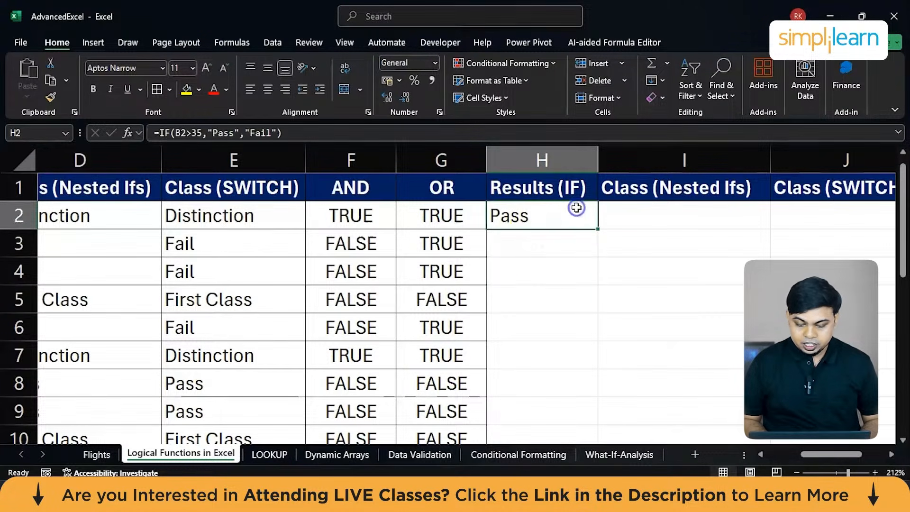
{"action": "left_click", "coordinate": [595, 230]}
{"action": "left_click", "coordinate": [578, 211]}
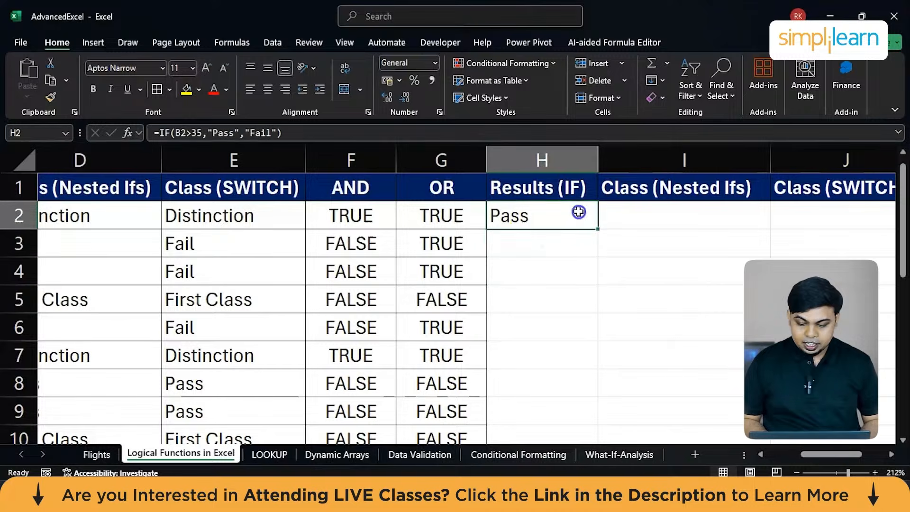
{"action": "left_click_drag", "start_coordinate": [595, 232], "coordinate": [561, 240]}
{"action": "scroll", "coordinate": [617, 251], "scroll_direction": "down", "scroll_amount": 5}
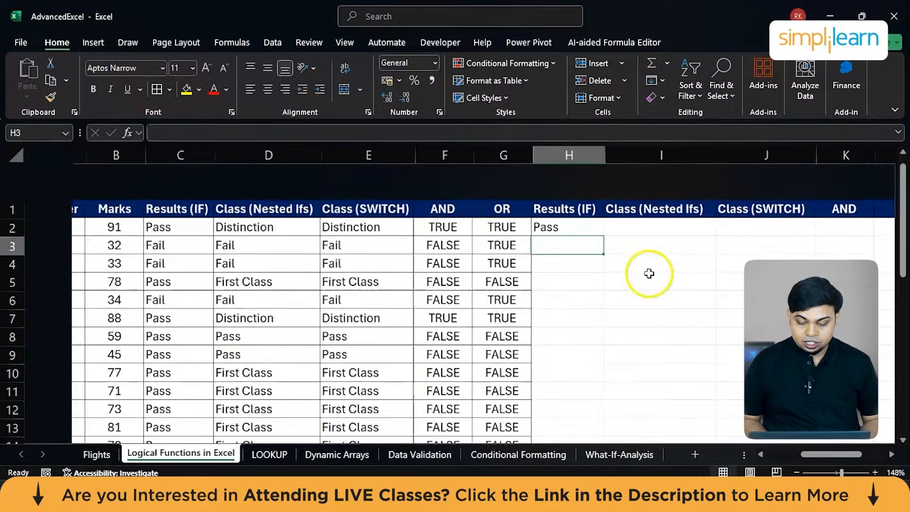
Fill the IF formula from H2 down column H for every student row again.
{"action": "left_click", "coordinate": [550, 189]}
{"action": "double_click", "coordinate": [584, 196]}
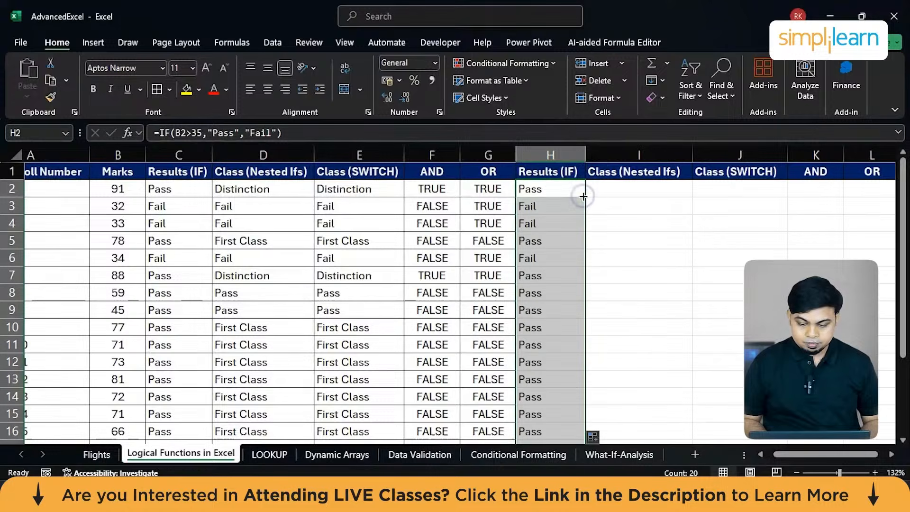
{"action": "left_click", "coordinate": [640, 236]}
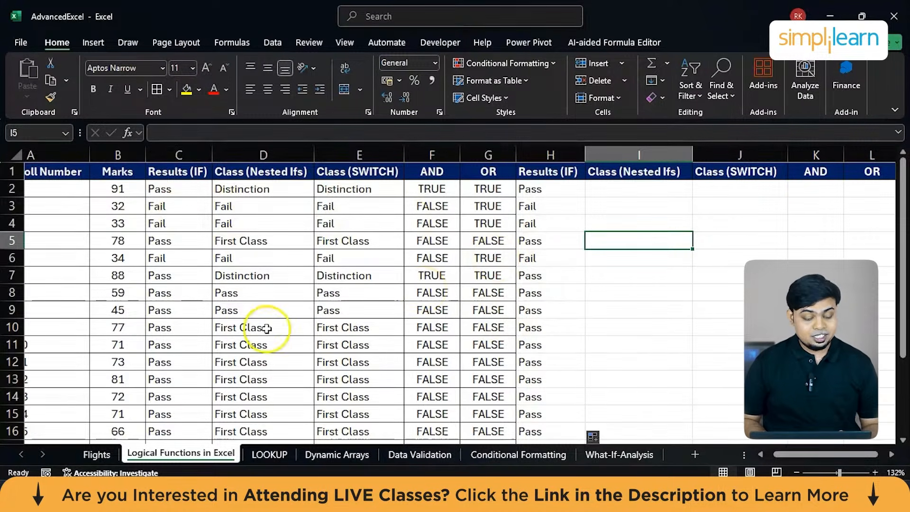
Compare the student marks in column B with the grades in the existing Class (Nested Ifs) column.
{"action": "scroll", "coordinate": [264, 325], "scroll_direction": "down", "scroll_amount": 3}
{"action": "scroll", "coordinate": [245, 329], "scroll_direction": "left", "scroll_amount": 1}
{"action": "scroll", "coordinate": [247, 329], "scroll_direction": "up", "scroll_amount": 3}
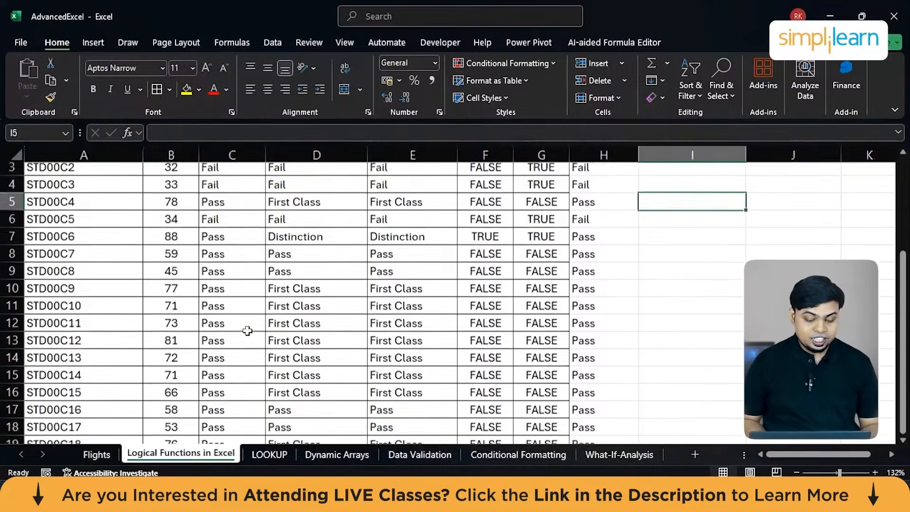
{"action": "scroll", "coordinate": [118, 195], "scroll_direction": "down", "scroll_amount": 3}
{"action": "scroll", "coordinate": [151, 208], "scroll_direction": "up", "scroll_amount": 3}
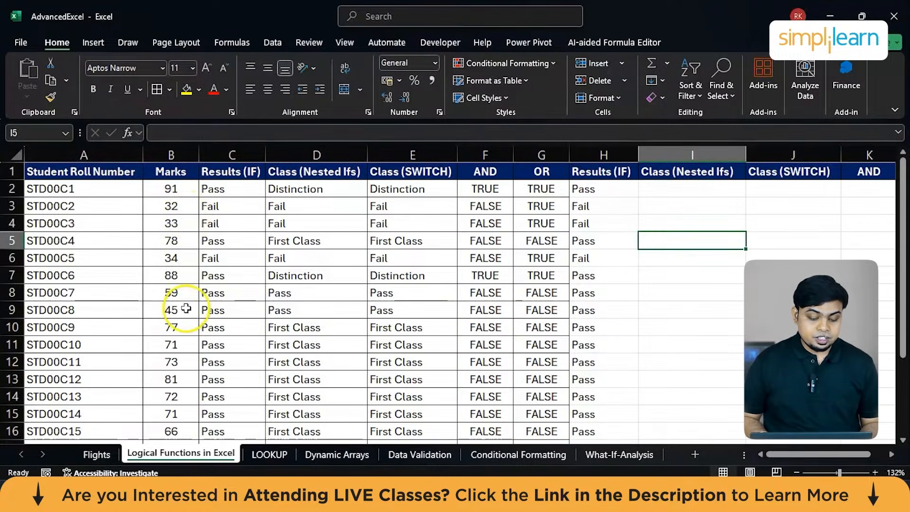
{"action": "scroll", "coordinate": [186, 313], "scroll_direction": "down", "scroll_amount": 1}
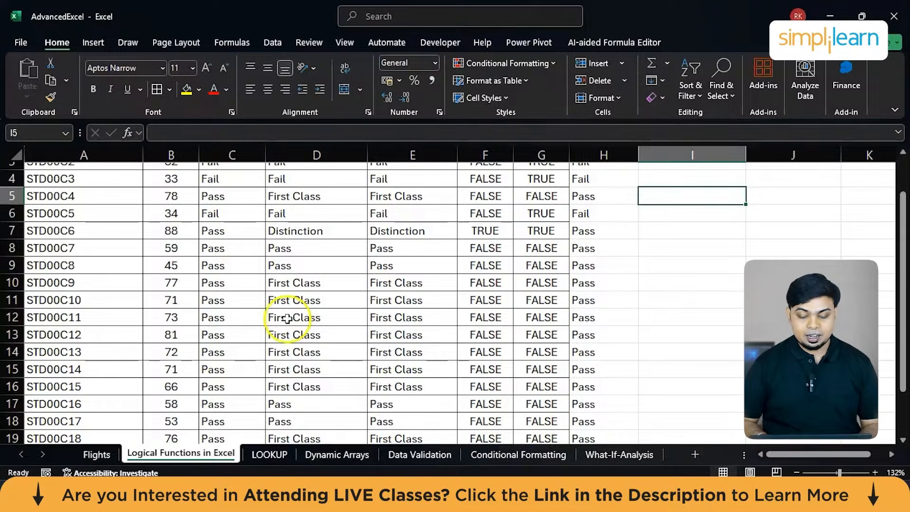
{"action": "scroll", "coordinate": [453, 292], "scroll_direction": "up", "scroll_amount": 1}
{"action": "scroll", "coordinate": [484, 284], "scroll_direction": "down", "scroll_amount": 1}
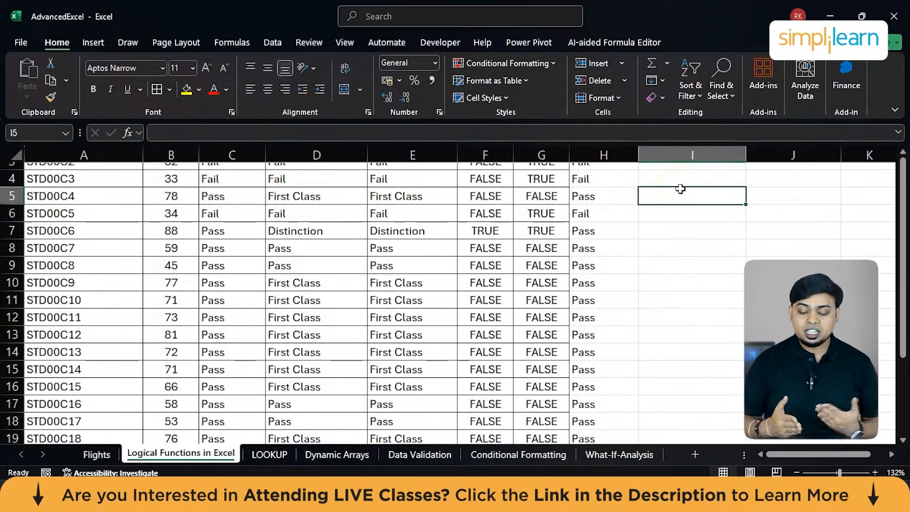
{"action": "scroll", "coordinate": [681, 188], "scroll_direction": "up", "scroll_amount": 1}
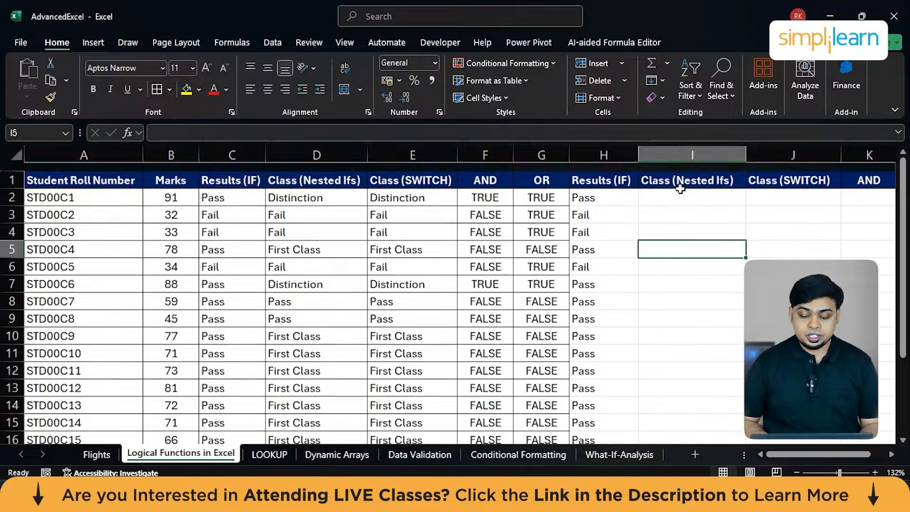
Inspect the existing IFS formula in cell D2 of the first Class (Nested Ifs) column.
{"action": "left_click", "coordinate": [661, 188]}
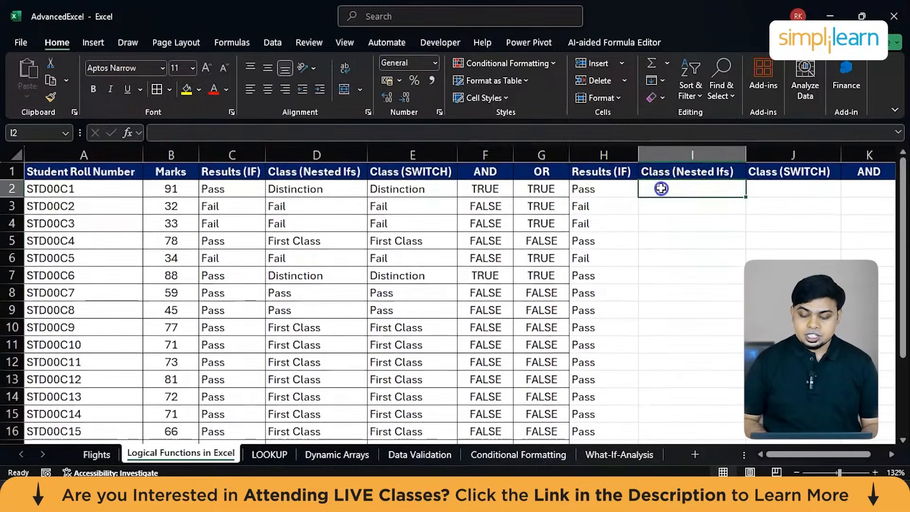
{"action": "left_click", "coordinate": [281, 190]}
{"action": "double_click", "coordinate": [281, 190]}
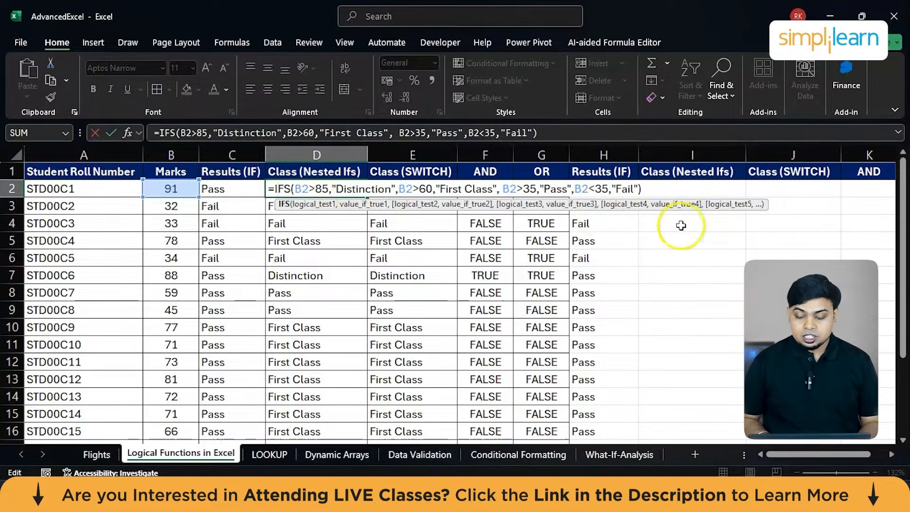
{"action": "left_click", "coordinate": [671, 240]}
Start an IFS formula in cell I2 under the second Class (Nested Ifs) header.
{"action": "left_click", "coordinate": [672, 190]}
{"action": "type", "text": "="}
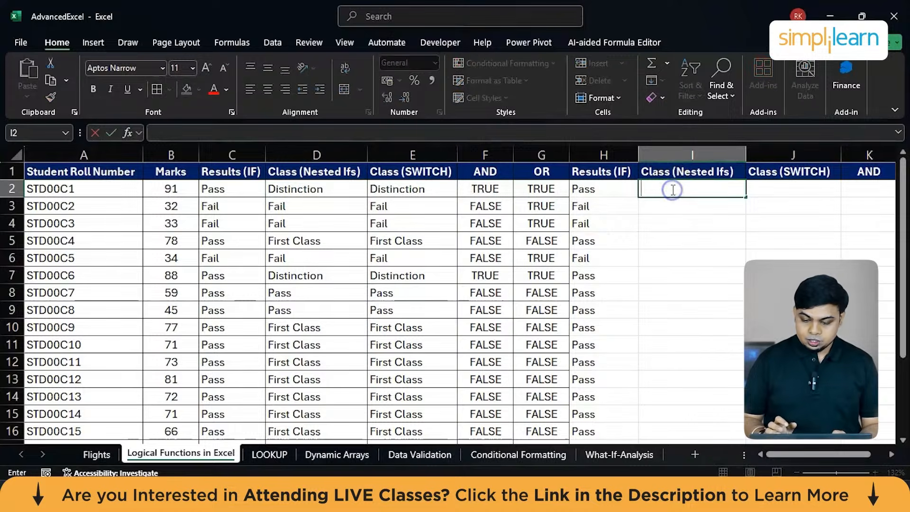
{"action": "type", "text": "if"}
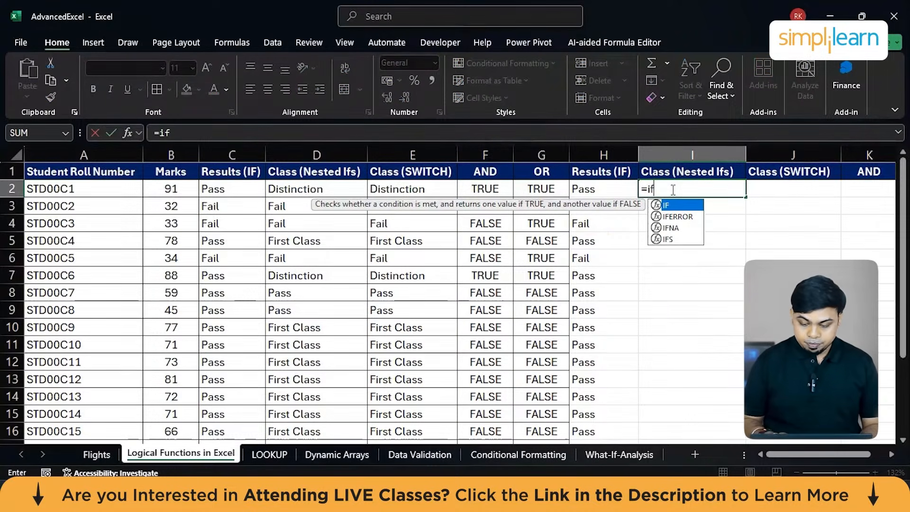
{"action": "key", "text": "Down"}
{"action": "key", "text": "Down"}
{"action": "key", "text": "Down"}
{"action": "key", "text": "Tab"}
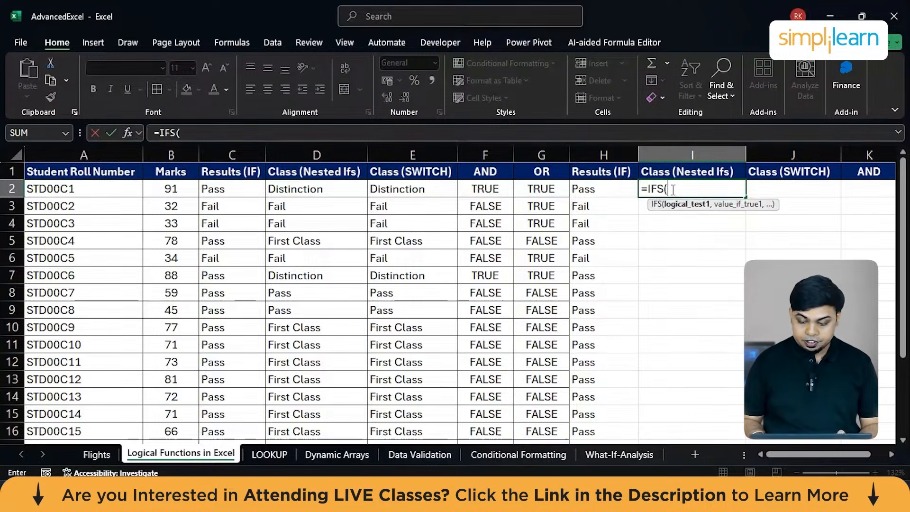
Add the first IFS condition in I2, B2>85, with "Distinction" as its result.
{"action": "left_click", "coordinate": [178, 189]}
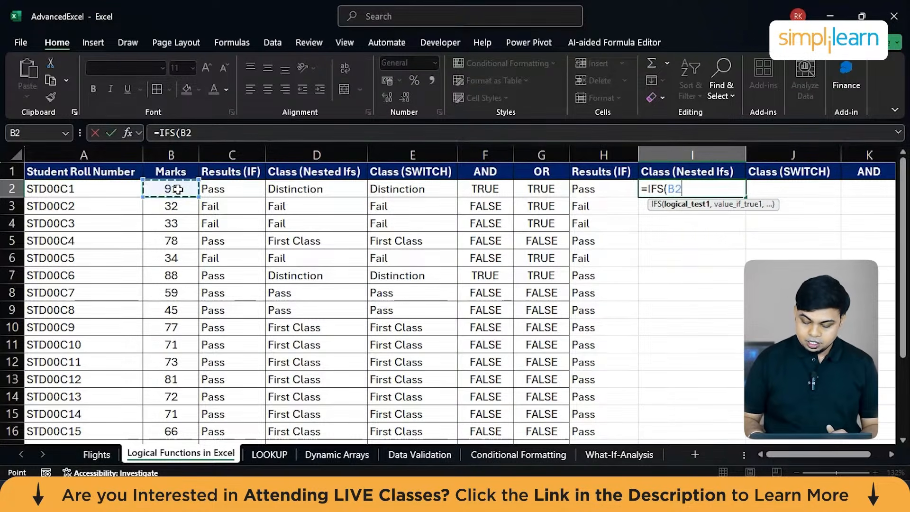
{"action": "type", "text": ">"}
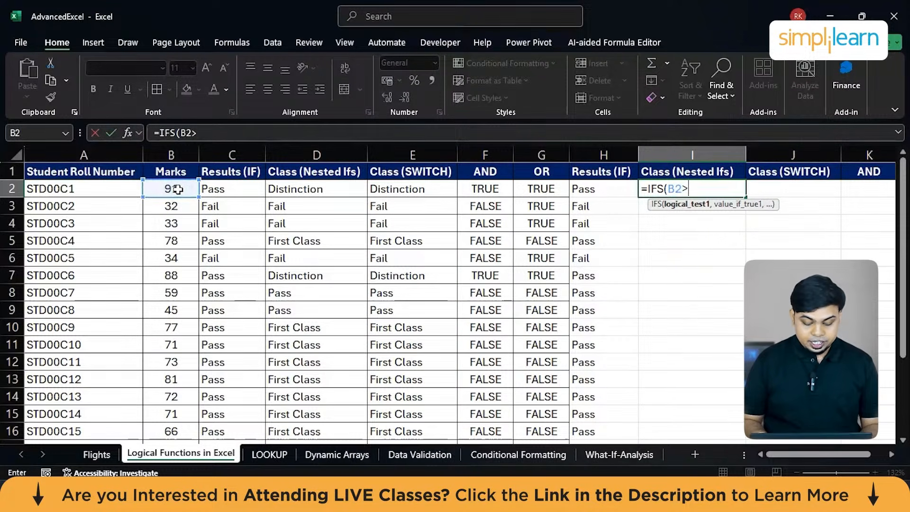
{"action": "type", "text": "5"}
{"action": "key", "text": "BackSpace"}
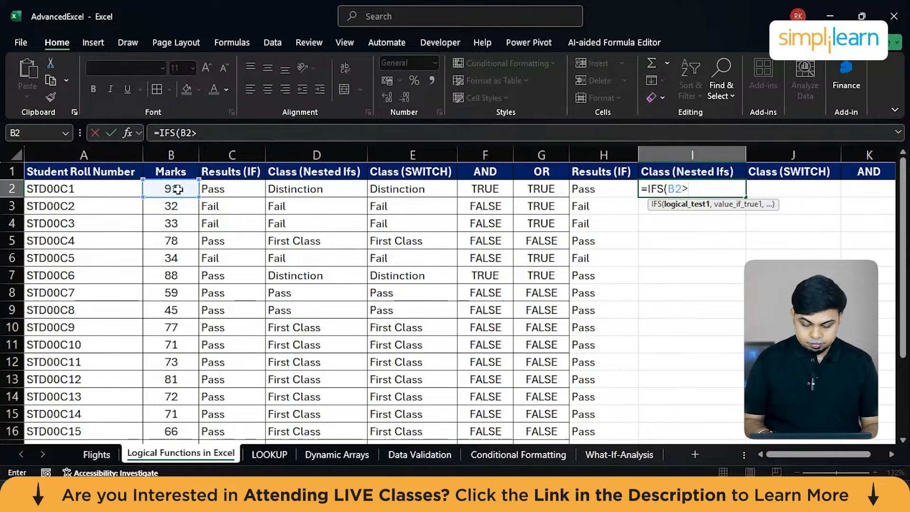
{"action": "type", "text": "85,D"}
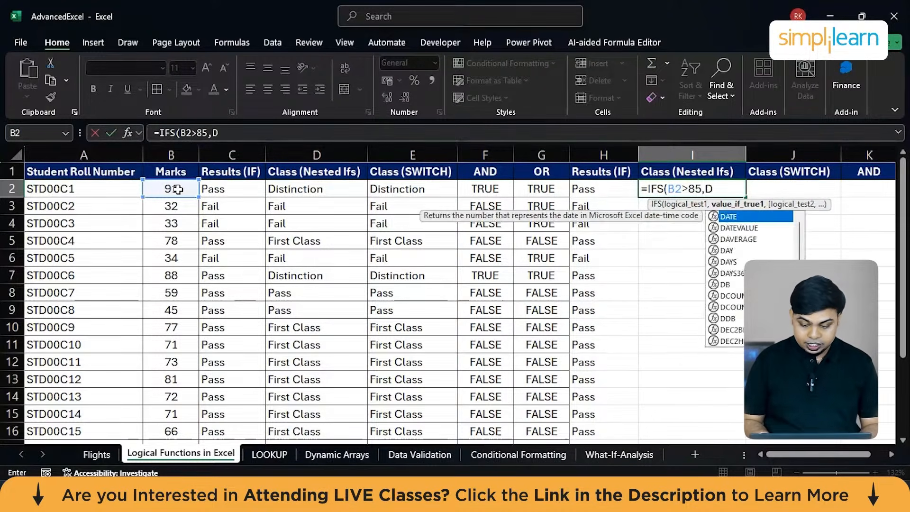
{"action": "key", "text": "BackSpace"}
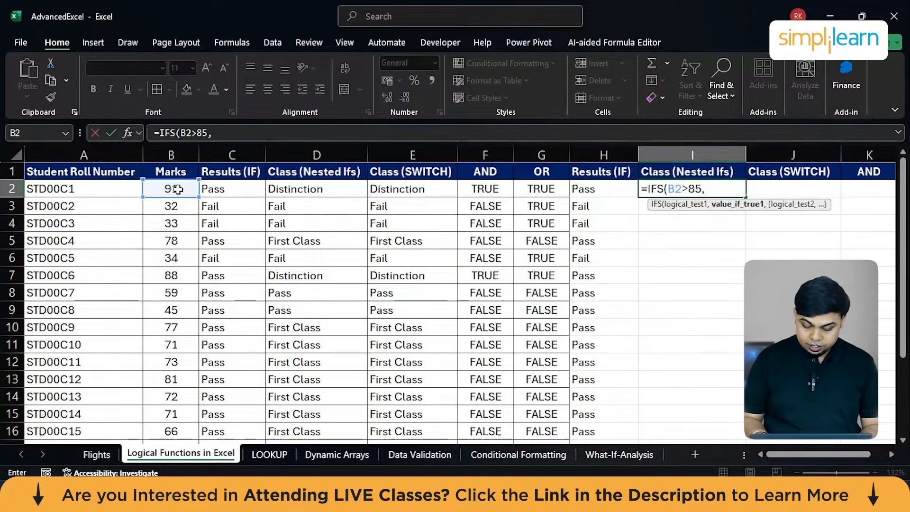
{"action": "type", "text": "\"Distinction\""}
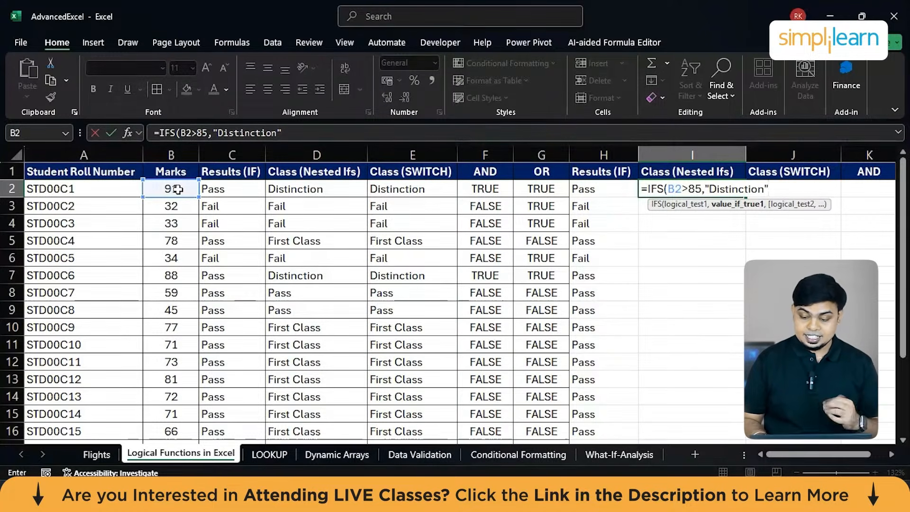
{"action": "type", "text": ","}
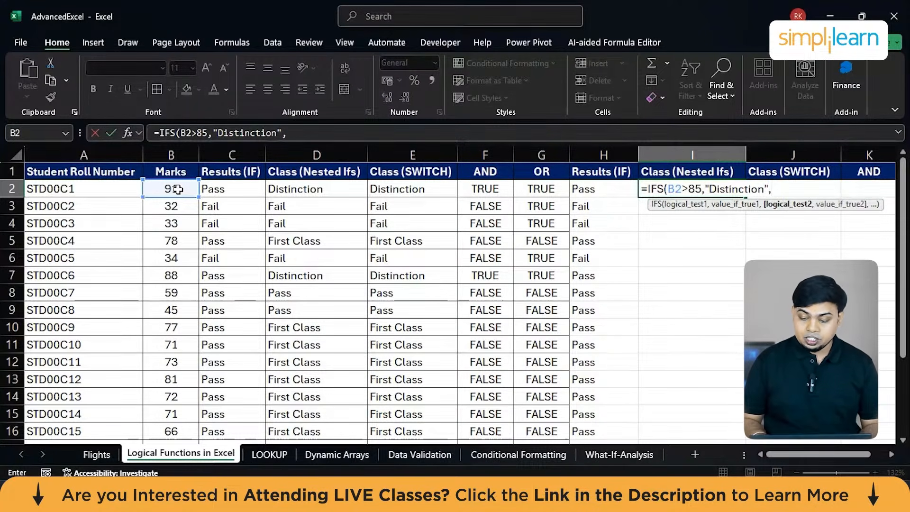
Add the second IFS condition in I2, B2>65, with "First Class" as its result.
{"action": "left_click", "coordinate": [175, 195]}
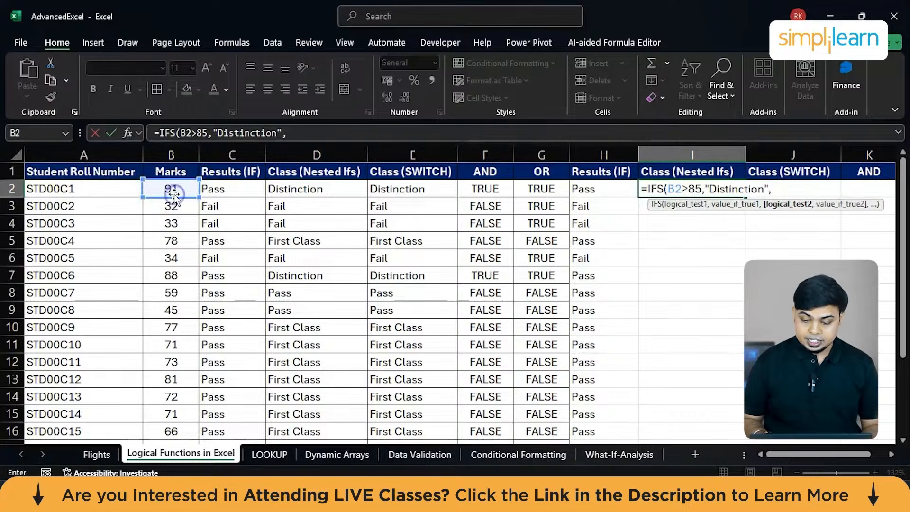
{"action": "left_click", "coordinate": [174, 190]}
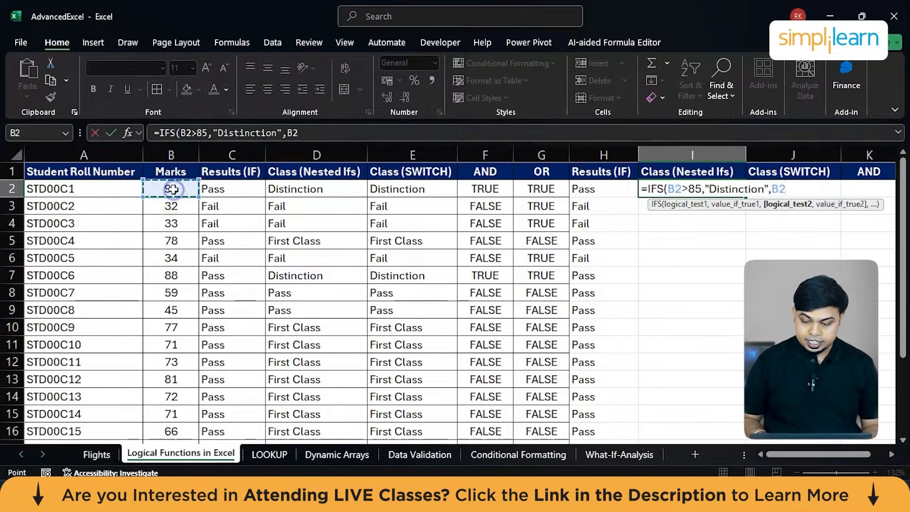
{"action": "type", "text": ">"}
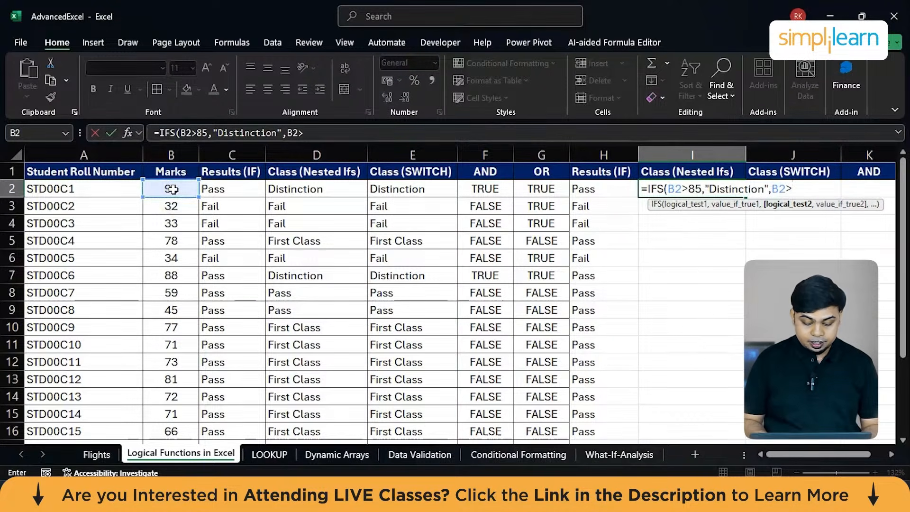
{"action": "type", "text": "65"}
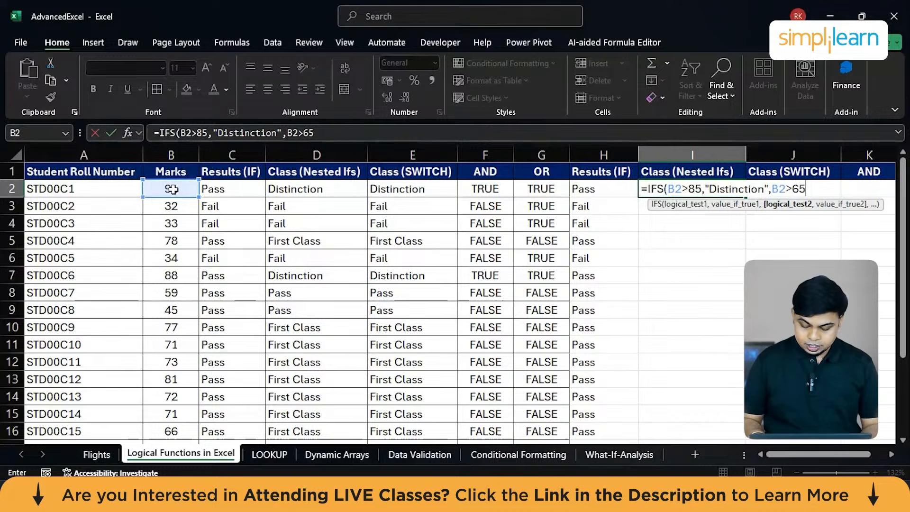
{"action": "type", "text": ",\"Fi"}
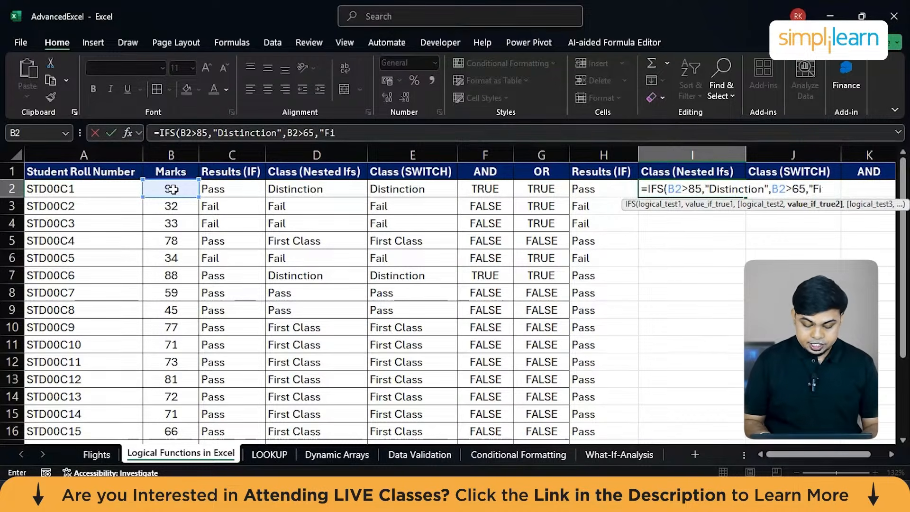
{"action": "type", "text": "rst Class\","}
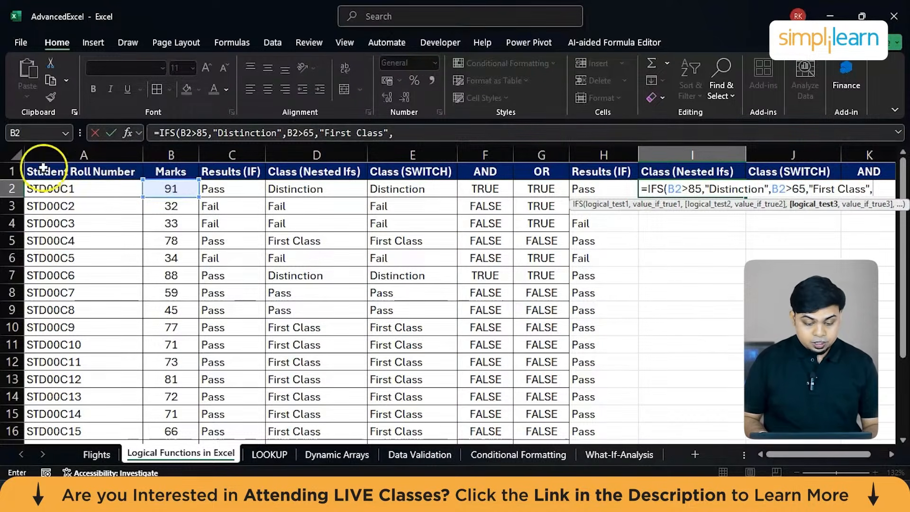
Add the third IFS condition in I2, B2>35, with "Pass" as its result.
{"action": "left_click", "coordinate": [159, 188]}
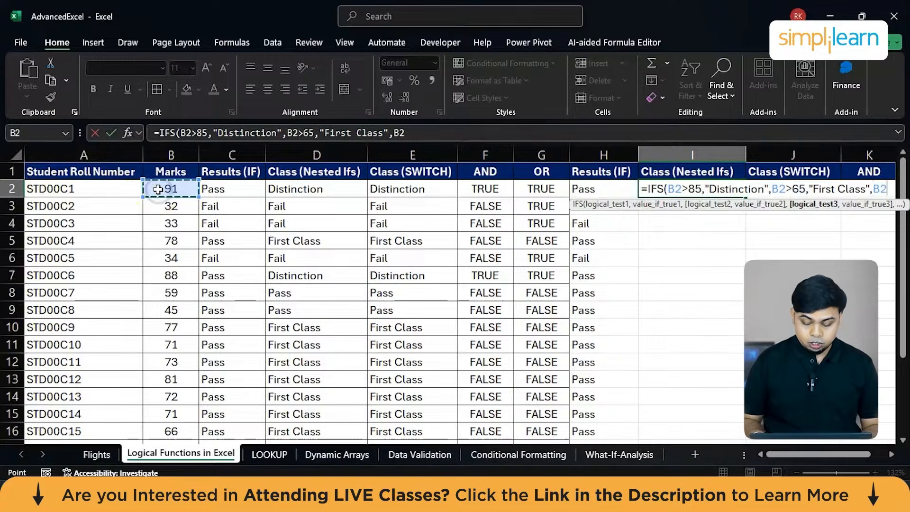
{"action": "type", "text": ">"}
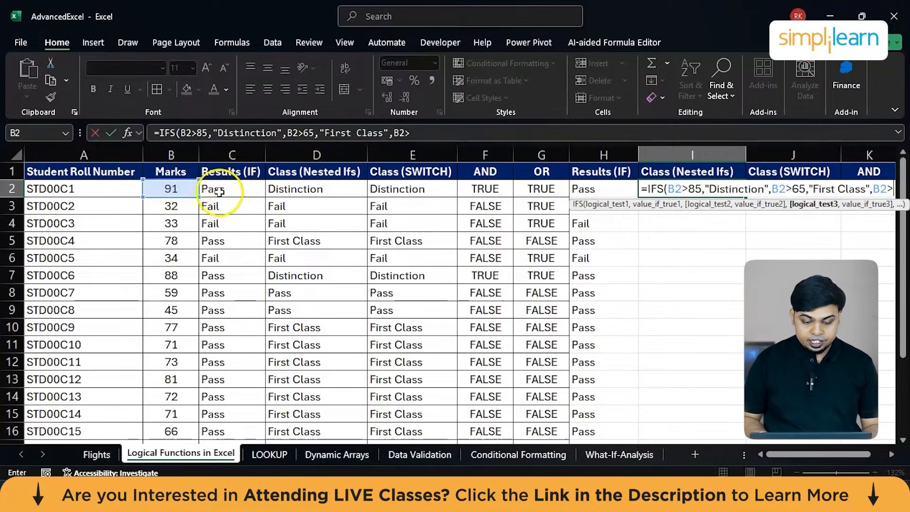
{"action": "type", "text": "35"}
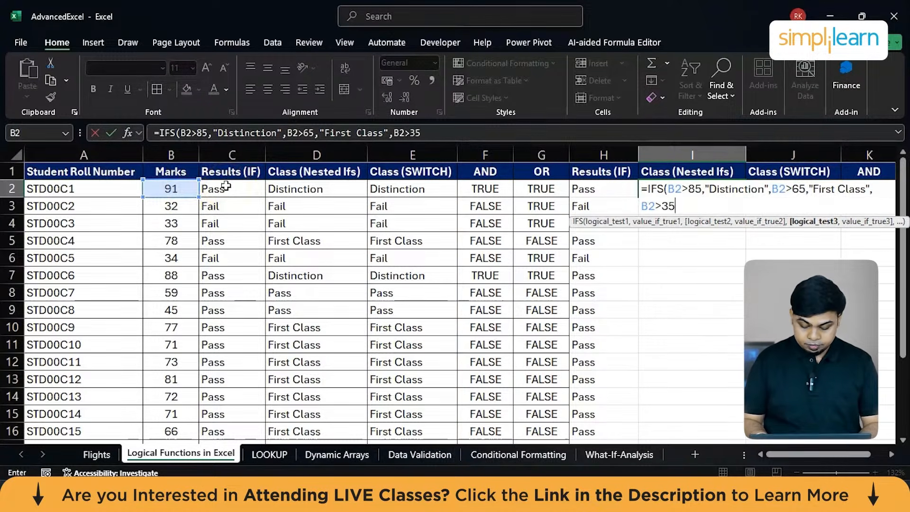
{"action": "type", "text": ","}
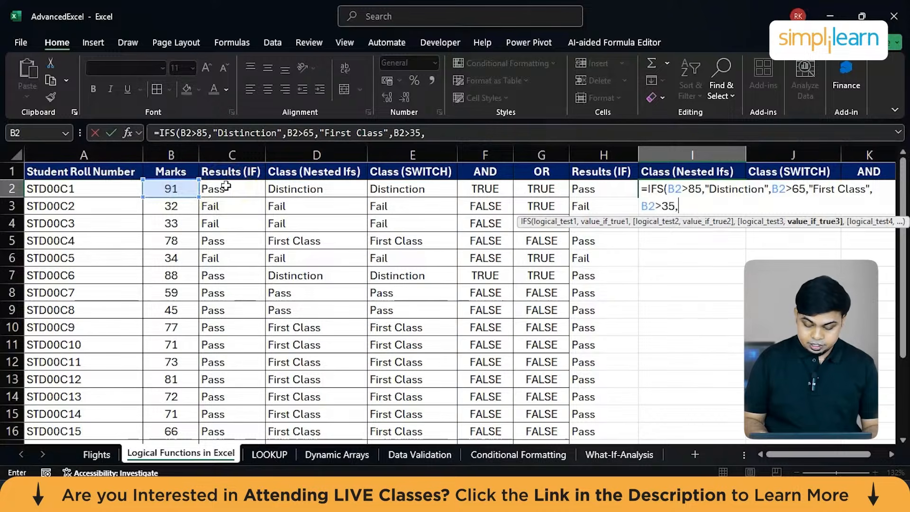
{"action": "type", "text": ":"}
{"action": "type", "text": "\"Pass\","}
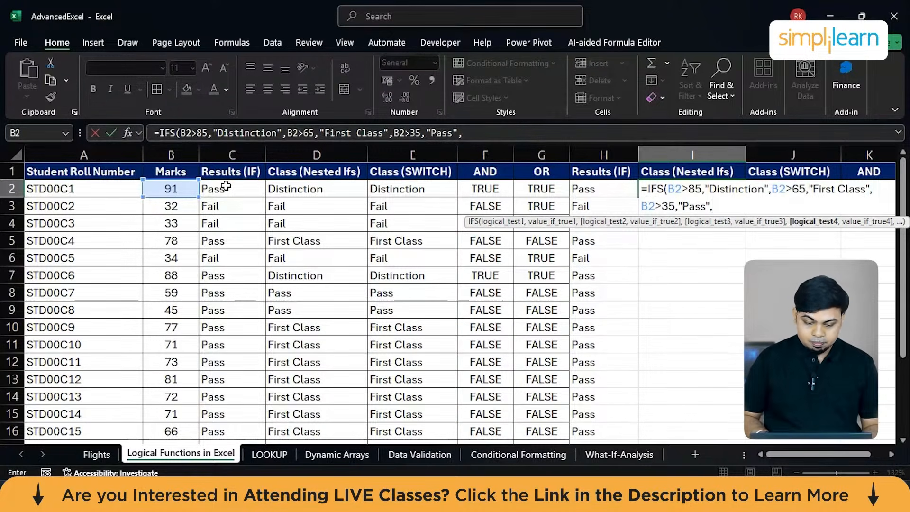
Add the fourth IFS condition in I2, B2<35, with "Fail" as its result, and complete the formula.
{"action": "left_click", "coordinate": [156, 190]}
{"action": "type", "text": "<35"}
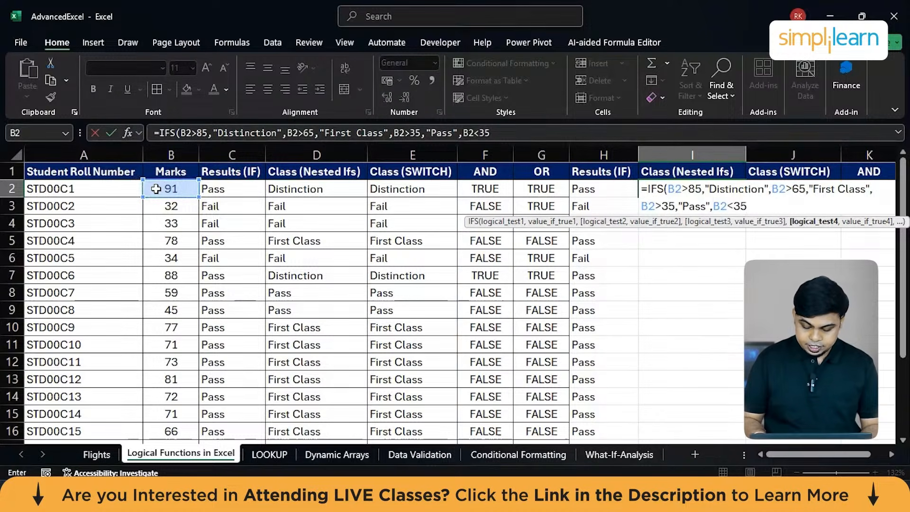
{"action": "type", "text": ",\"F"}
{"action": "type", "text": "ai"}
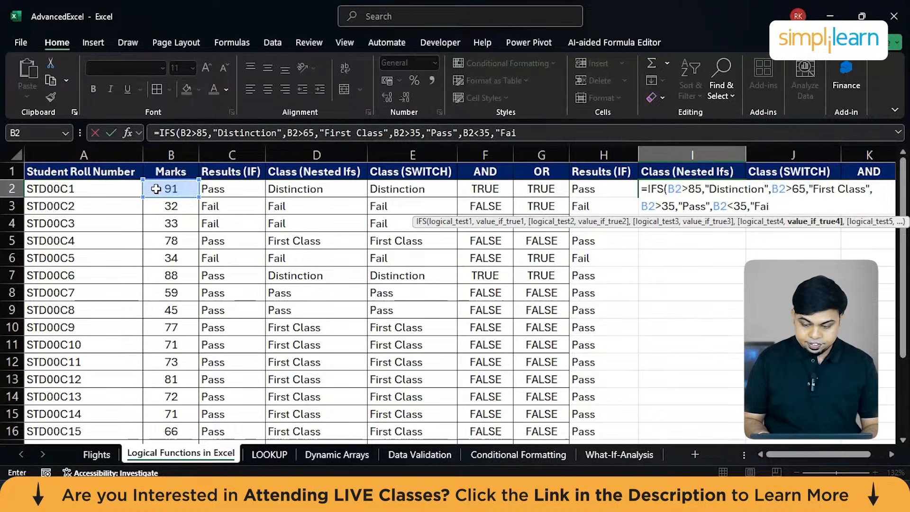
{"action": "type", "text": "l\""}
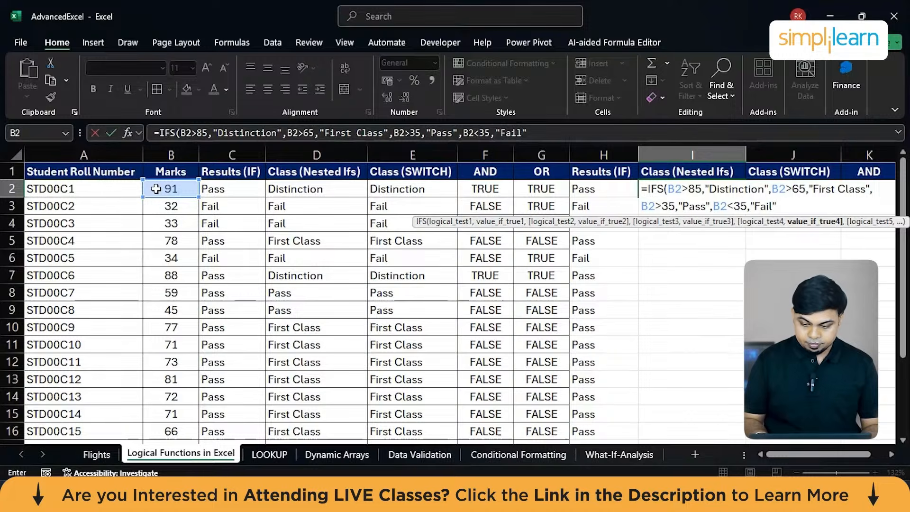
{"action": "type", "text": ")"}
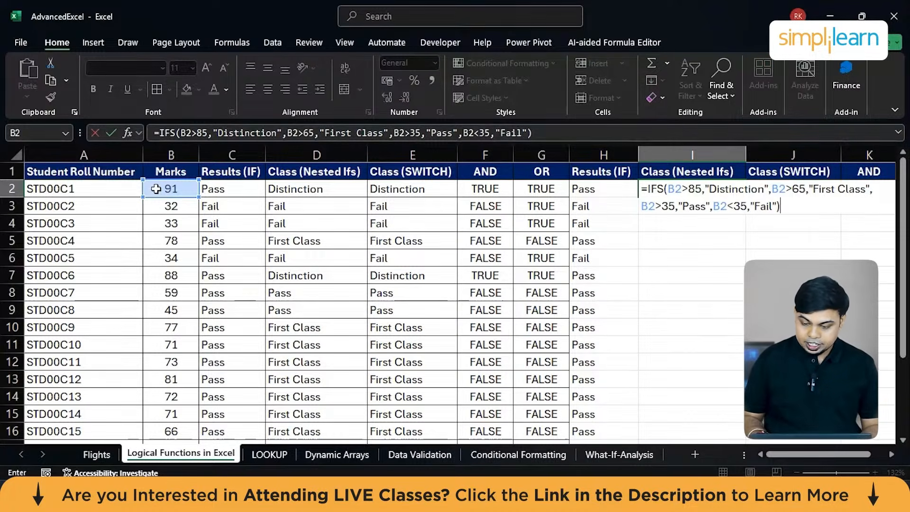
{"action": "key", "text": "Return"}
Fill the IFS formula from I2 down the second Class (Nested Ifs) column for all students.
{"action": "left_click", "coordinate": [657, 193]}
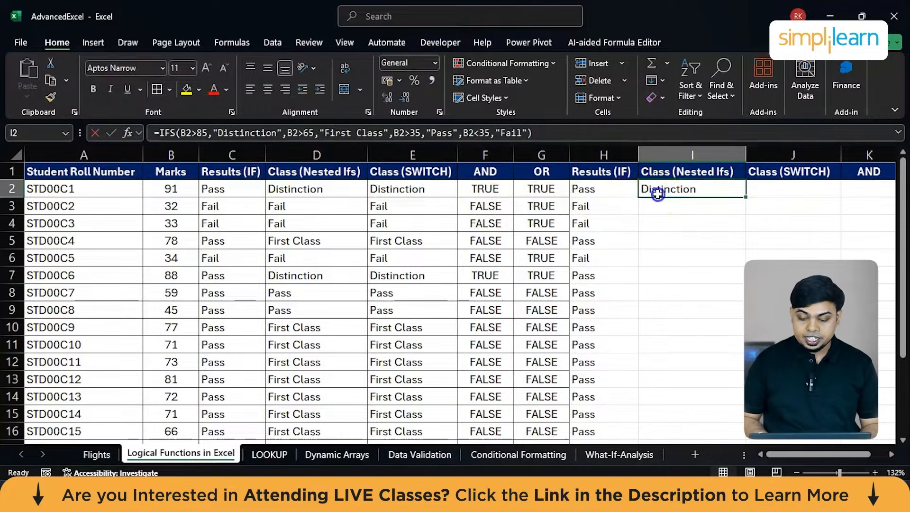
{"action": "scroll", "coordinate": [658, 195], "scroll_direction": "right", "scroll_amount": 2}
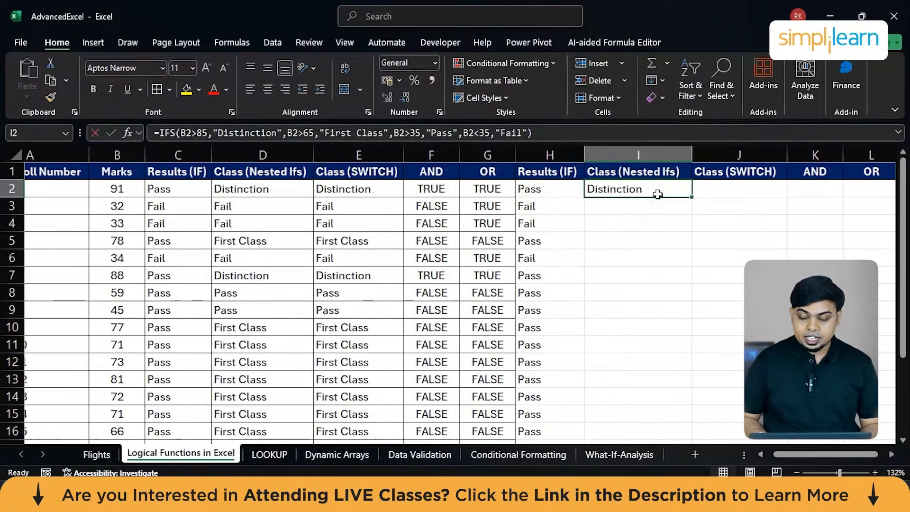
{"action": "double_click", "coordinate": [692, 197]}
{"action": "scroll", "coordinate": [641, 343], "scroll_direction": "down", "scroll_amount": 3}
{"action": "scroll", "coordinate": [641, 343], "scroll_direction": "up", "scroll_amount": 3}
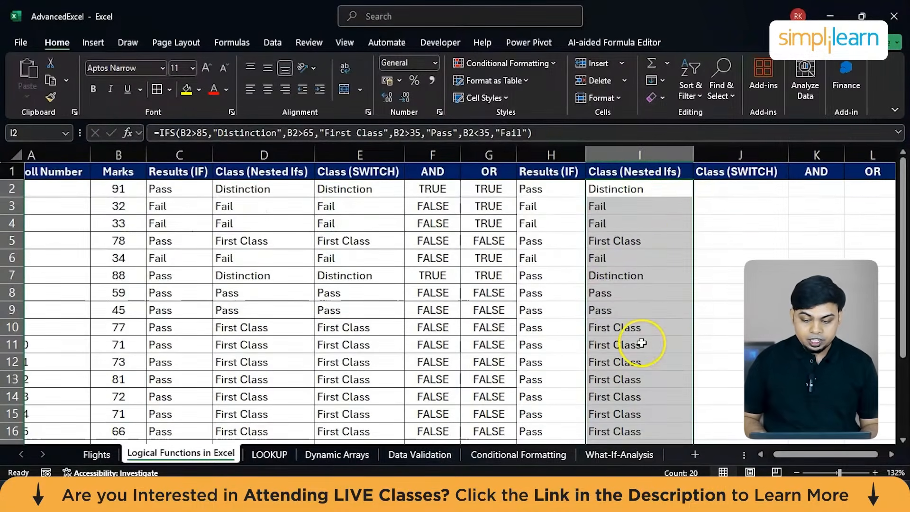
Copy the IFS formula text from I2 into cell J2 under the second Class (SWITCH) header.
{"action": "left_click", "coordinate": [725, 190]}
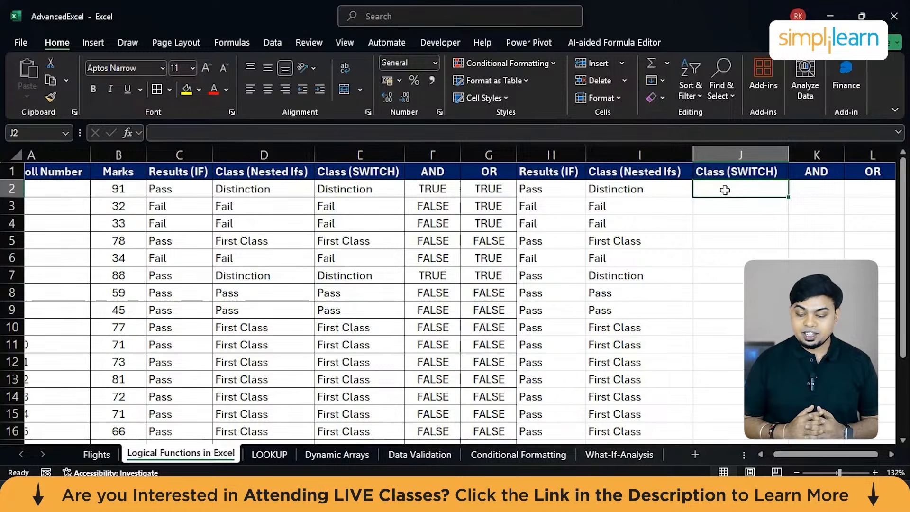
{"action": "double_click", "coordinate": [664, 189]}
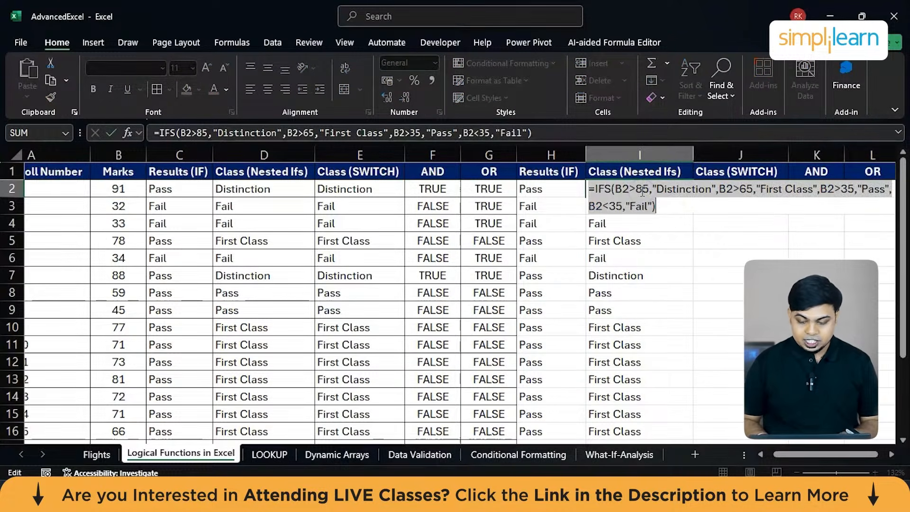
{"action": "key", "text": "ctrl+a"}
{"action": "type", "text": "="}
{"action": "left_click", "coordinate": [669, 241]}
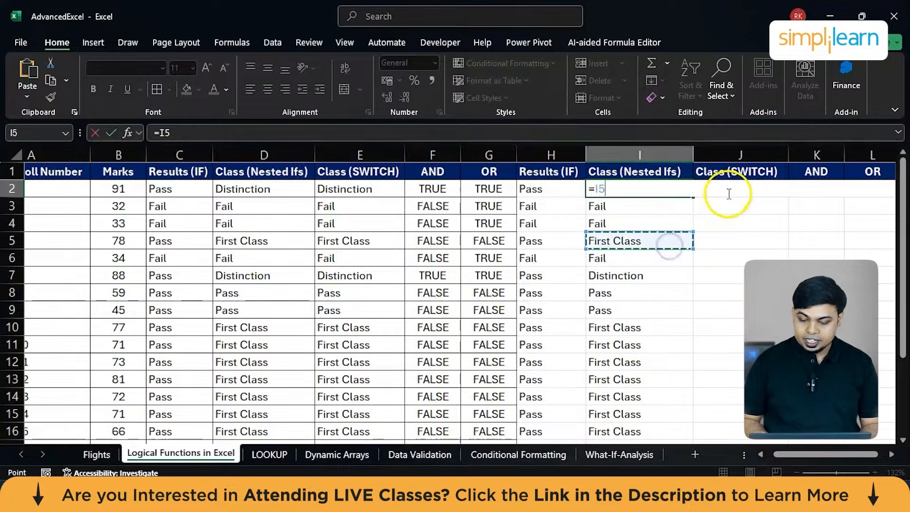
{"action": "key", "text": "Escape"}
{"action": "left_click", "coordinate": [729, 194]}
{"action": "double_click", "coordinate": [729, 193]}
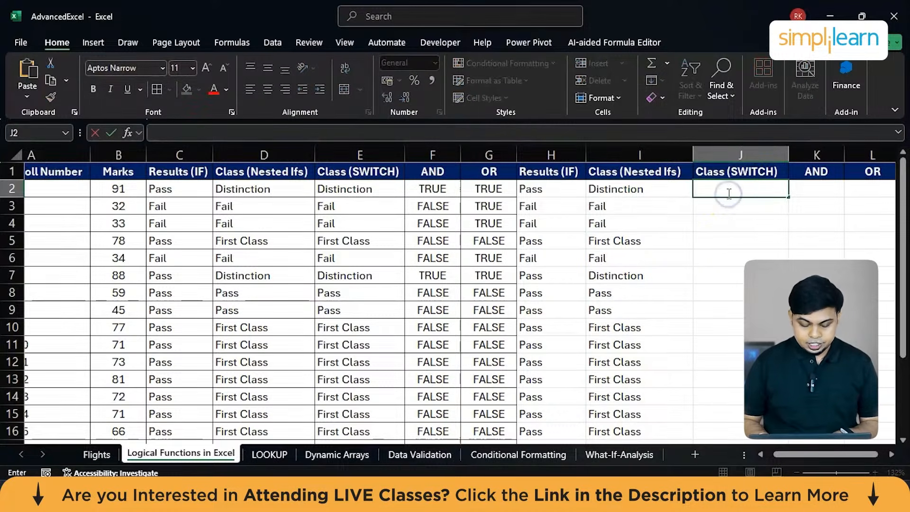
{"action": "key", "text": "ctrl+v"}
Convert the formula in J2 to SWITCH, inserting TRUE as the expression before the first condition.
{"action": "double_click", "coordinate": [711, 189]}
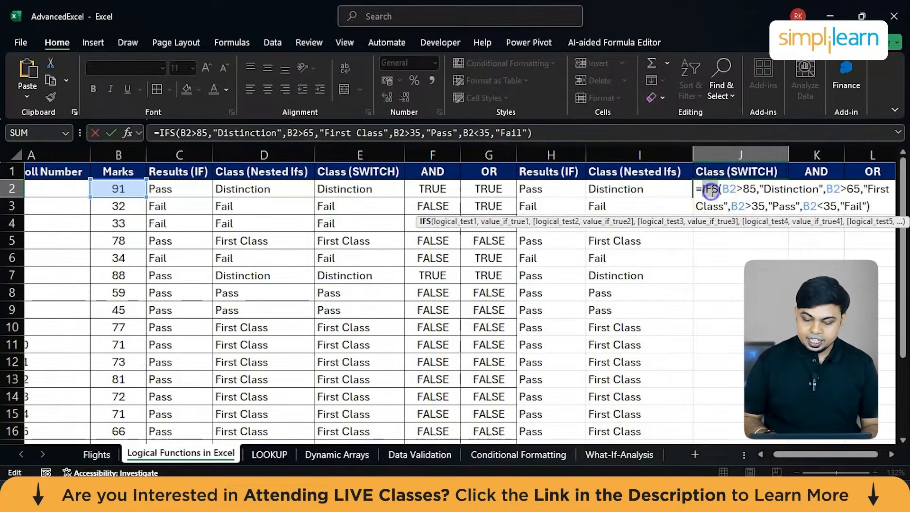
{"action": "type", "text": "SWITCH"}
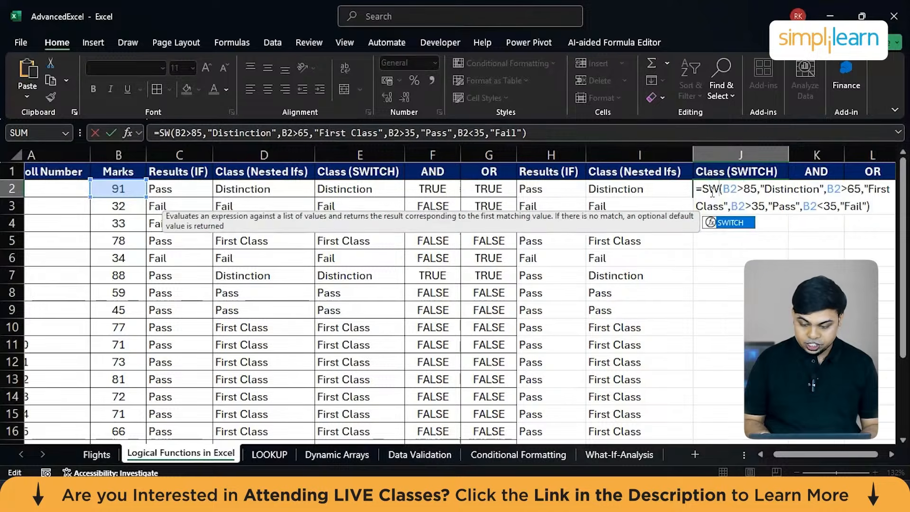
{"action": "key", "text": "Right"}
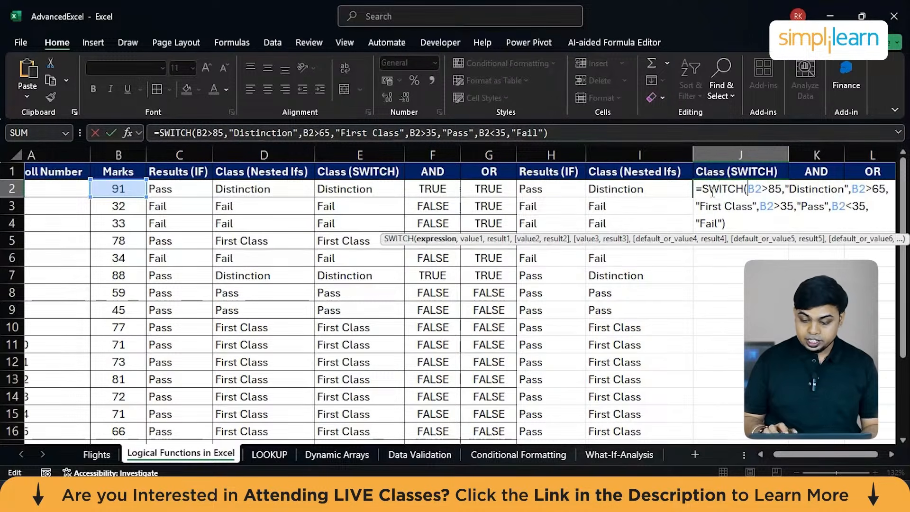
{"action": "type", "text": "TRUE,"}
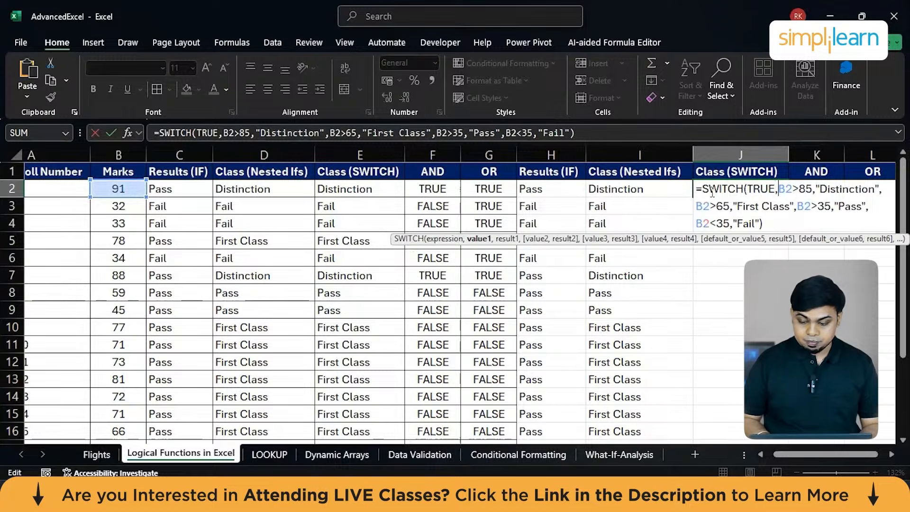
{"action": "key", "text": "Return"}
Fill the SWITCH formula from J2 down the second Class (SWITCH) column for all students.
{"action": "left_click", "coordinate": [737, 188]}
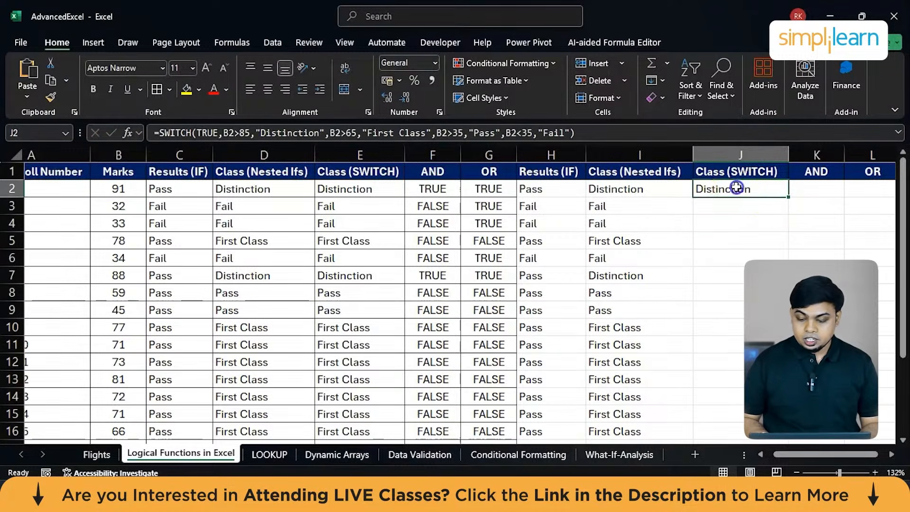
{"action": "double_click", "coordinate": [787, 196]}
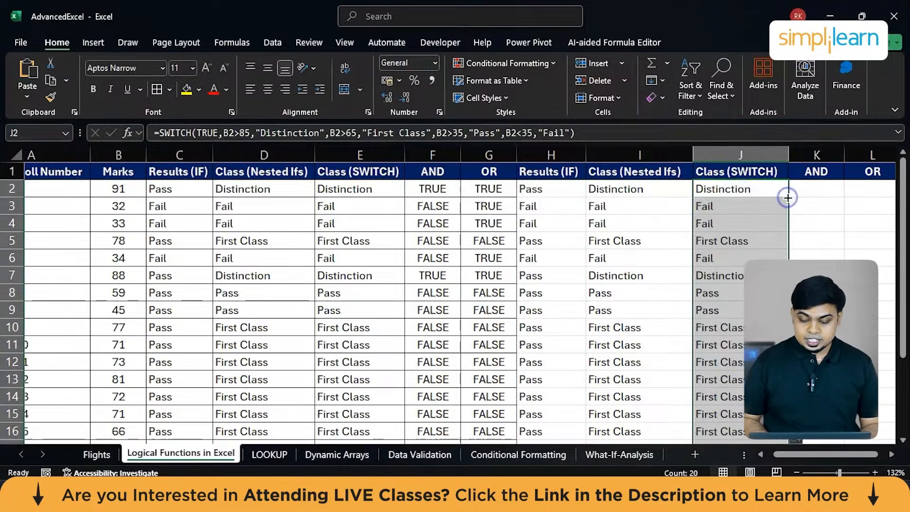
{"action": "scroll", "coordinate": [737, 399], "scroll_direction": "down", "scroll_amount": 1}
{"action": "scroll", "coordinate": [734, 398], "scroll_direction": "down", "scroll_amount": 1}
{"action": "scroll", "coordinate": [732, 397], "scroll_direction": "up", "scroll_amount": 3}
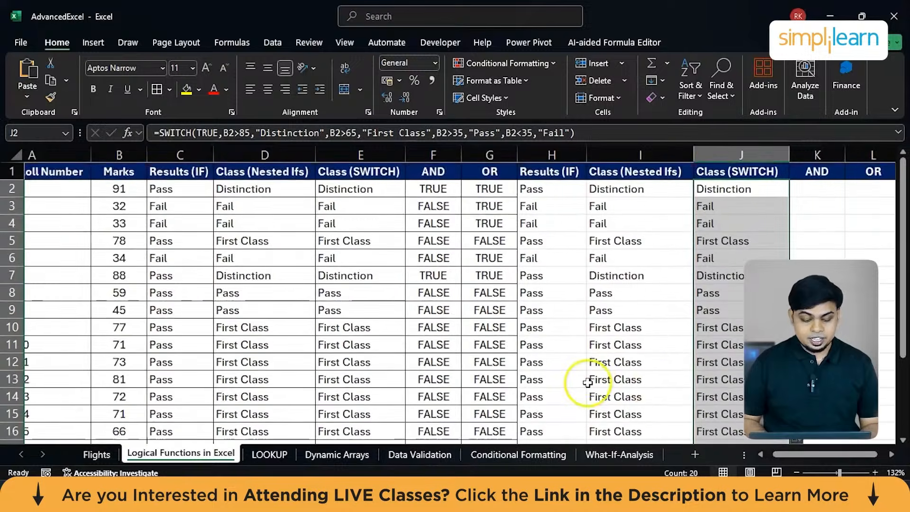
Inspect the existing AND formula in cell F2 of the first AND column.
{"action": "scroll", "coordinate": [589, 381], "scroll_direction": "right", "scroll_amount": 2}
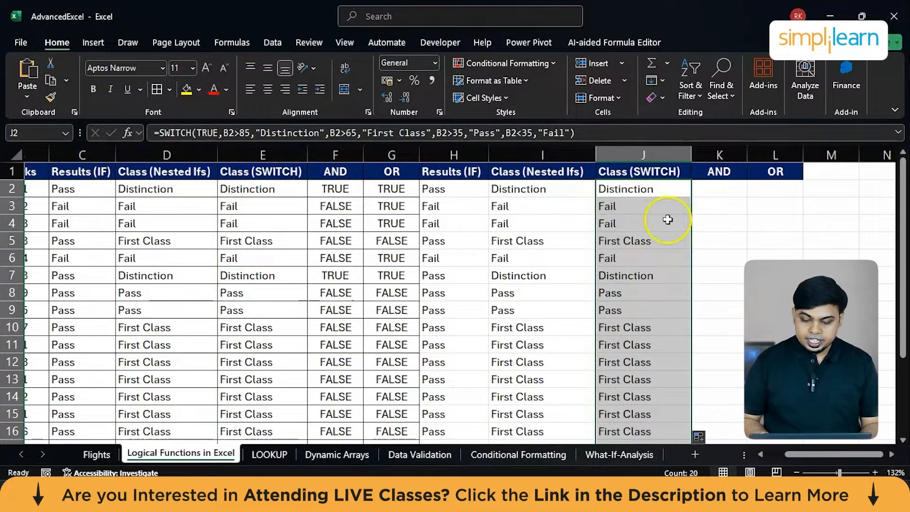
{"action": "scroll", "coordinate": [368, 251], "scroll_direction": "left", "scroll_amount": 2}
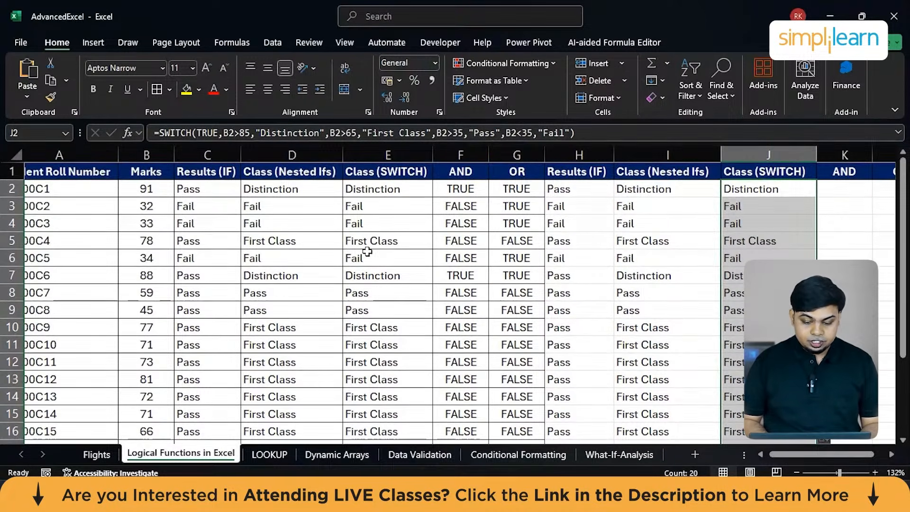
{"action": "left_click", "coordinate": [456, 194]}
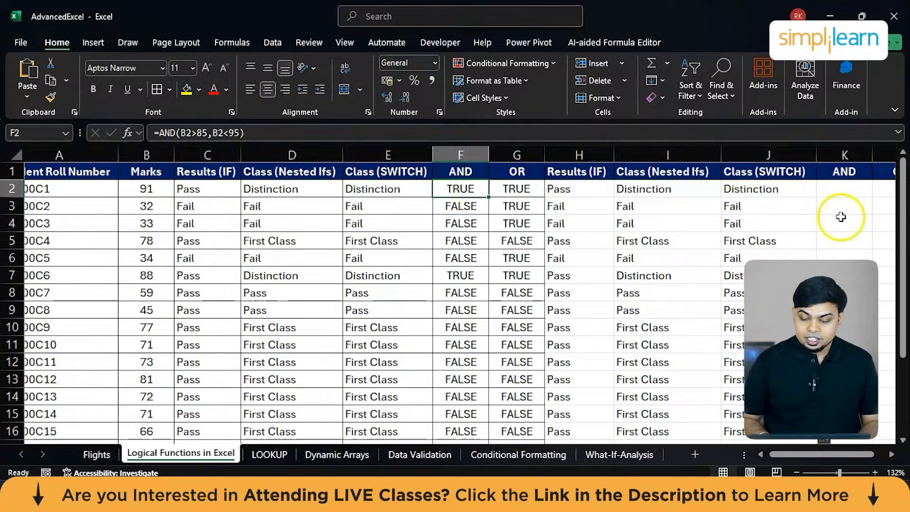
Start an AND formula in cell K2 under the second AND header with B2>85 as its first condition.
{"action": "scroll", "coordinate": [839, 215], "scroll_direction": "right", "scroll_amount": 2}
{"action": "left_click", "coordinate": [723, 197]}
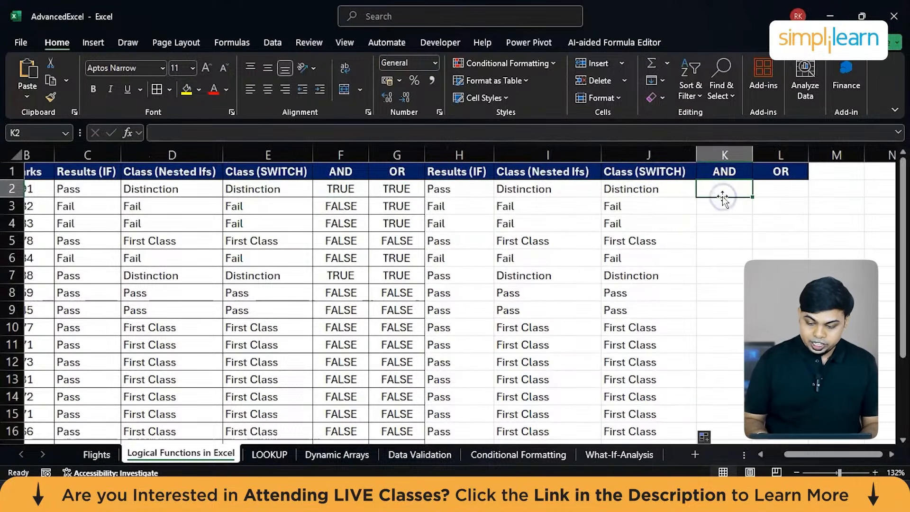
{"action": "double_click", "coordinate": [723, 184]}
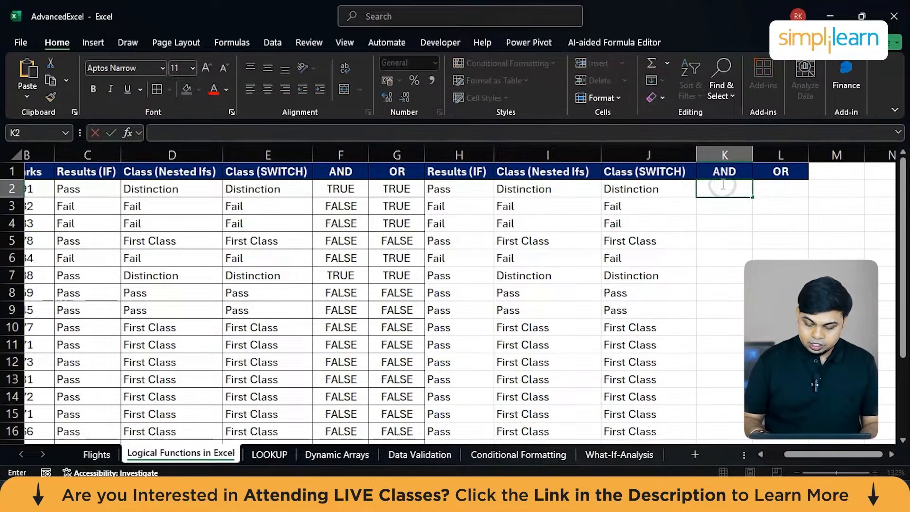
{"action": "type", "text": "="}
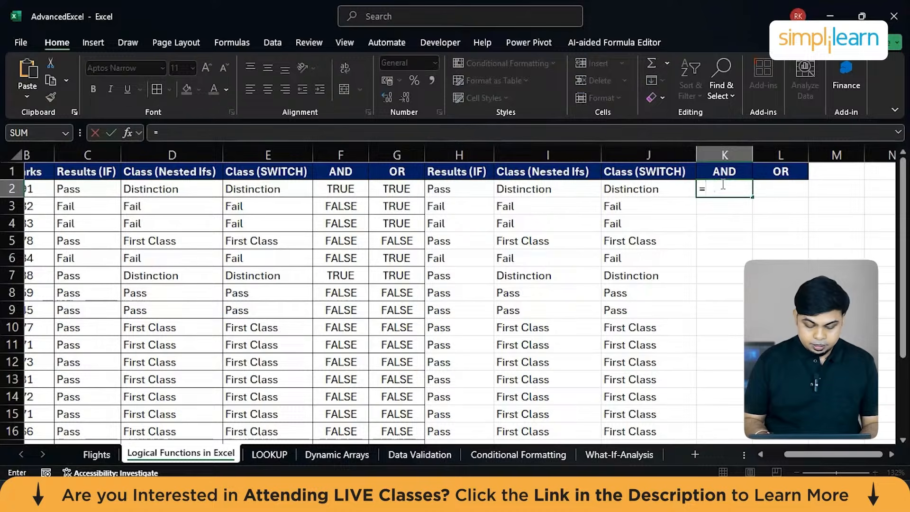
{"action": "type", "text": "AND("}
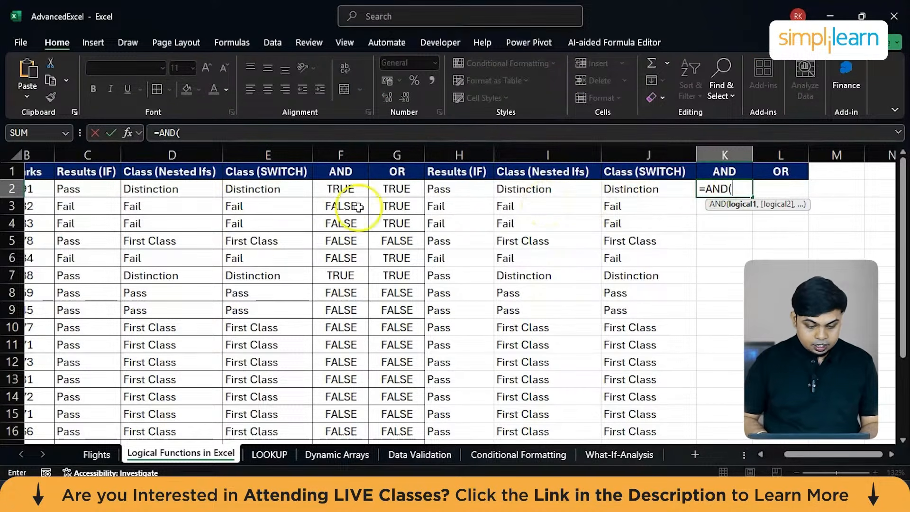
{"action": "scroll", "coordinate": [143, 213], "scroll_direction": "left", "scroll_amount": 1}
{"action": "left_click", "coordinate": [86, 192]}
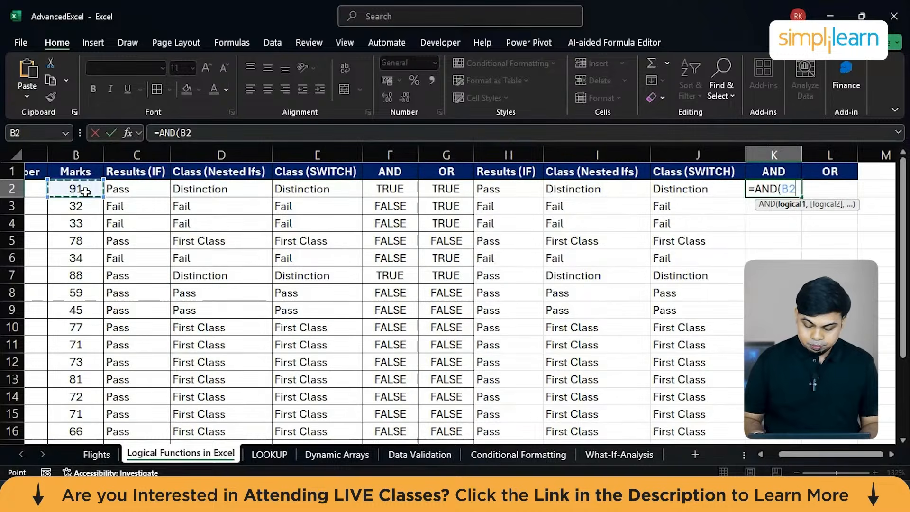
{"action": "type", "text": ">8"}
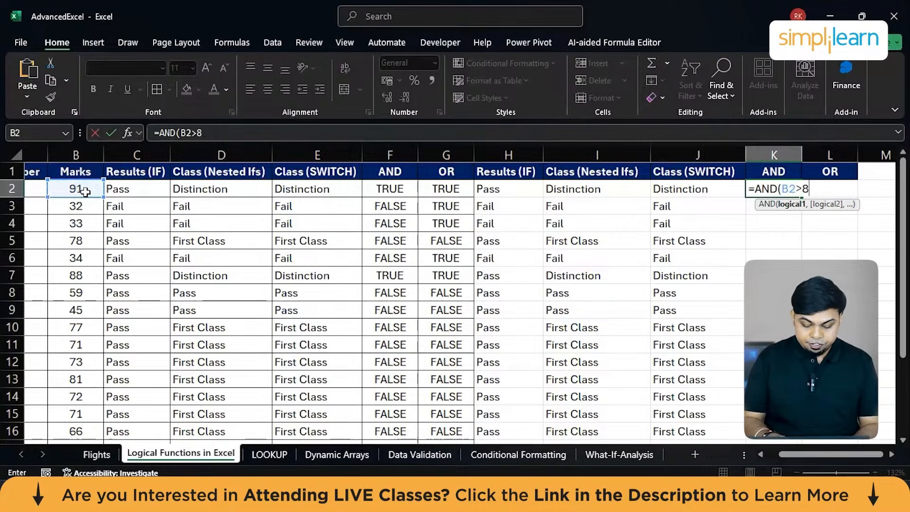
{"action": "type", "text": "5,"}
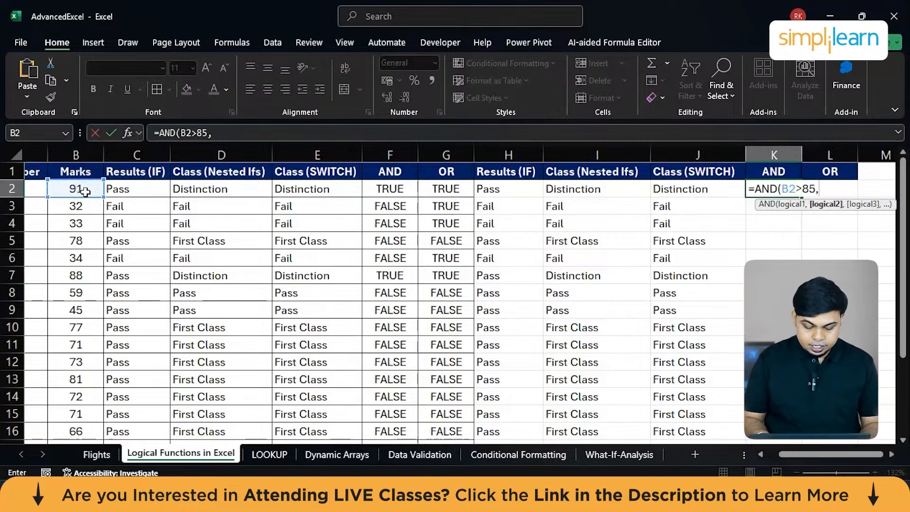
Complete the AND formula in K2 by adding B2<=100 as its second condition.
{"action": "left_click", "coordinate": [85, 192]}
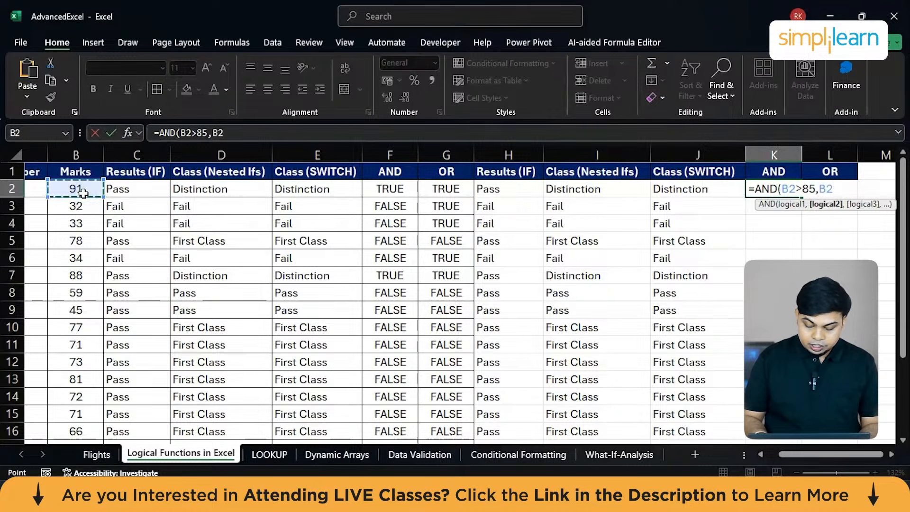
{"action": "type", "text": "<="}
{"action": "type", "text": "100)"}
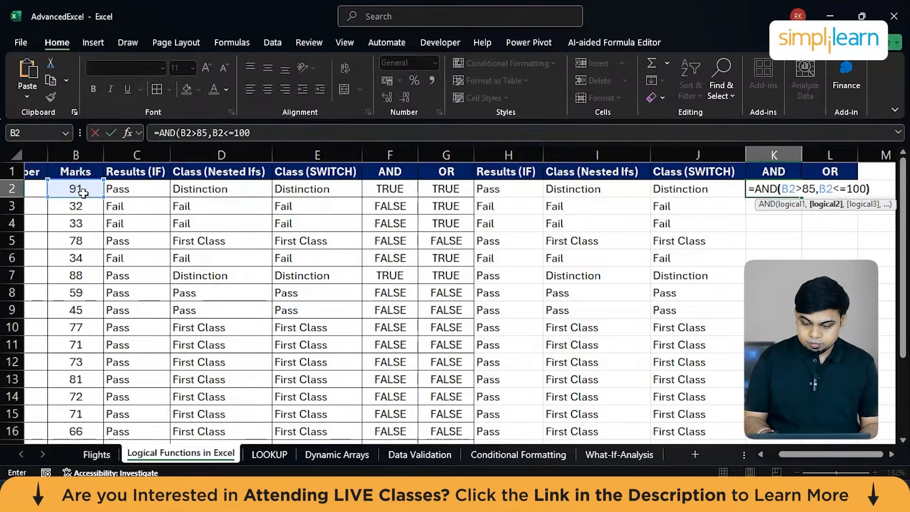
{"action": "key", "text": "ctrl+Return"}
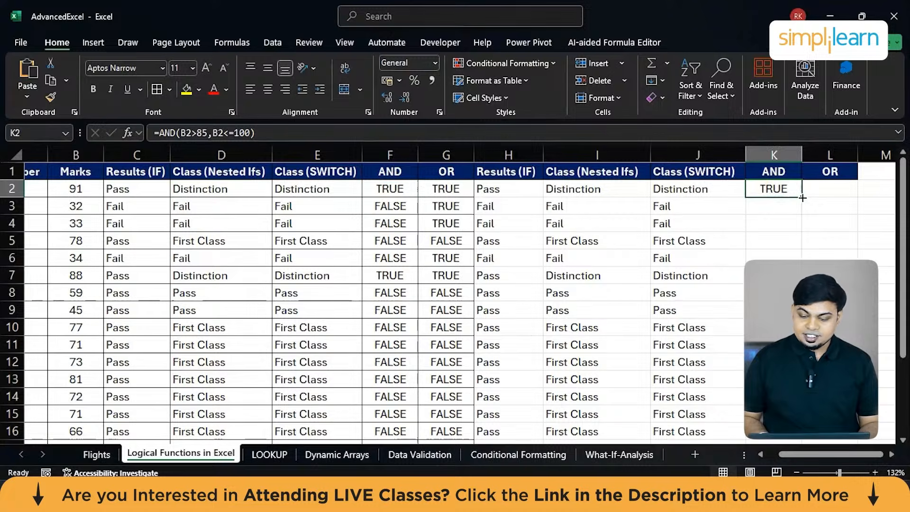
Fill the AND formula from K2 down the second AND column for all students.
{"action": "double_click", "coordinate": [802, 198]}
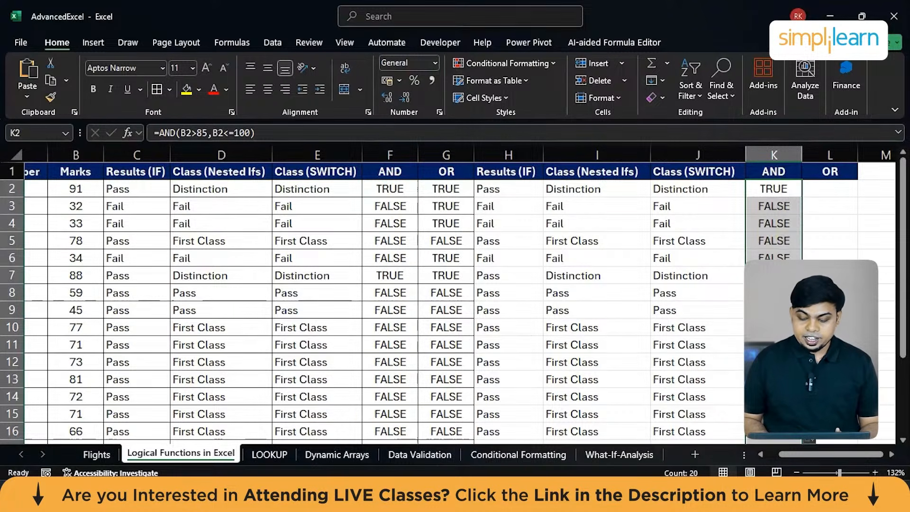
{"action": "scroll", "coordinate": [799, 259], "scroll_direction": "down", "scroll_amount": 3}
{"action": "scroll", "coordinate": [799, 260], "scroll_direction": "up", "scroll_amount": 2}
{"action": "scroll", "coordinate": [799, 260], "scroll_direction": "down", "scroll_amount": 2}
{"action": "scroll", "coordinate": [799, 260], "scroll_direction": "up", "scroll_amount": 3}
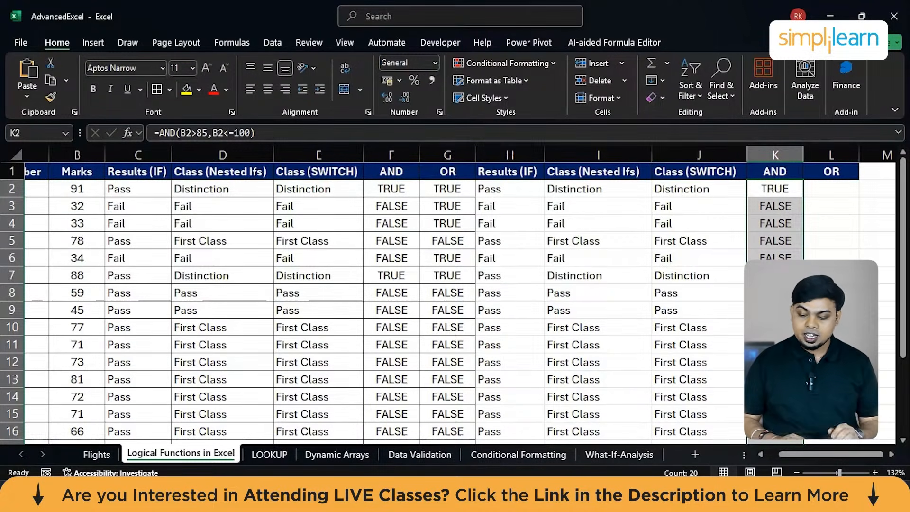
Enter the formula =OR(B2>85,B2<=100) in cell L2 under the second OR header.
{"action": "left_click", "coordinate": [814, 189]}
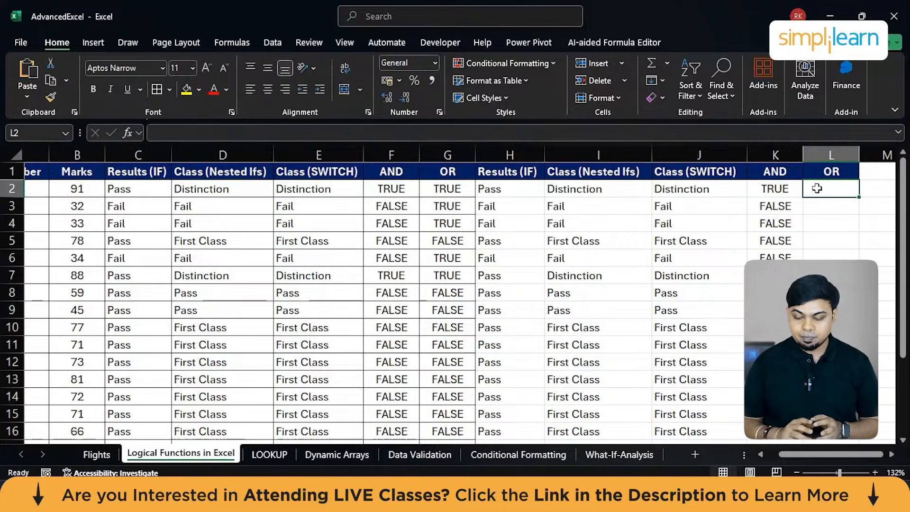
{"action": "type", "text": "="}
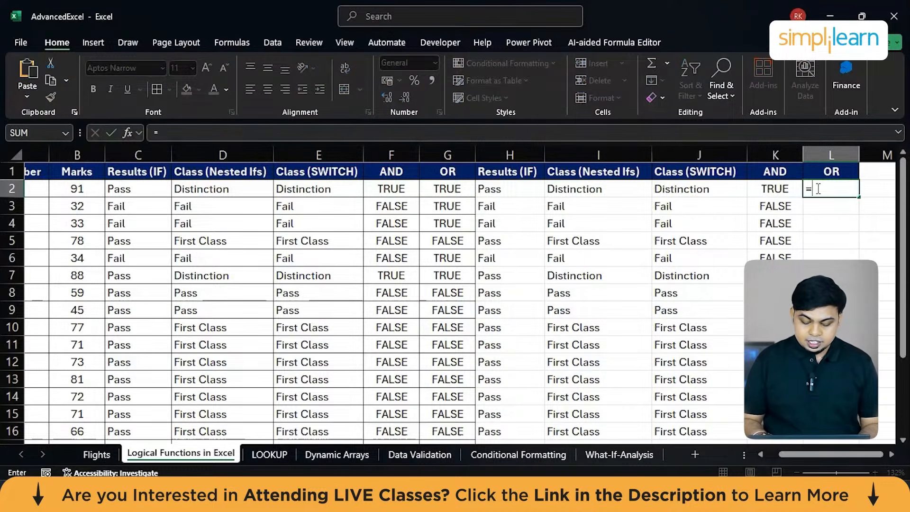
{"action": "type", "text": "or"}
{"action": "key", "text": "Tab"}
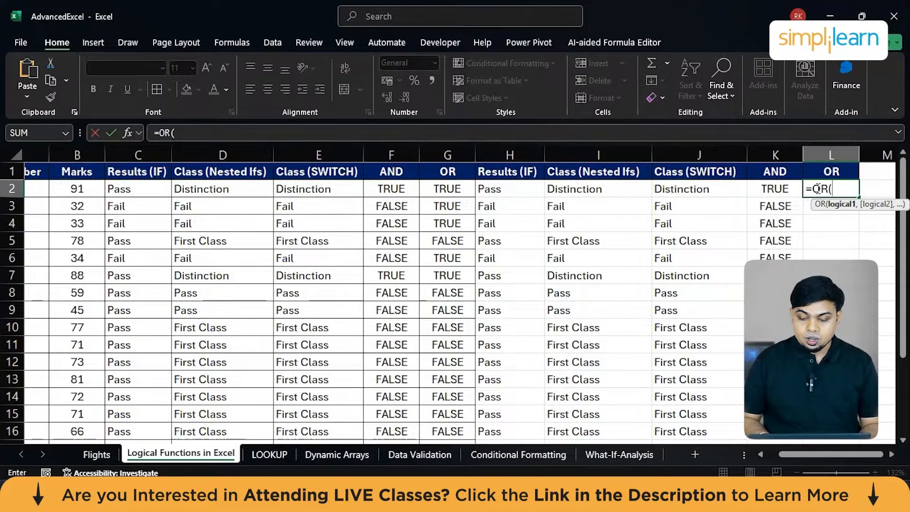
{"action": "left_click", "coordinate": [80, 189]}
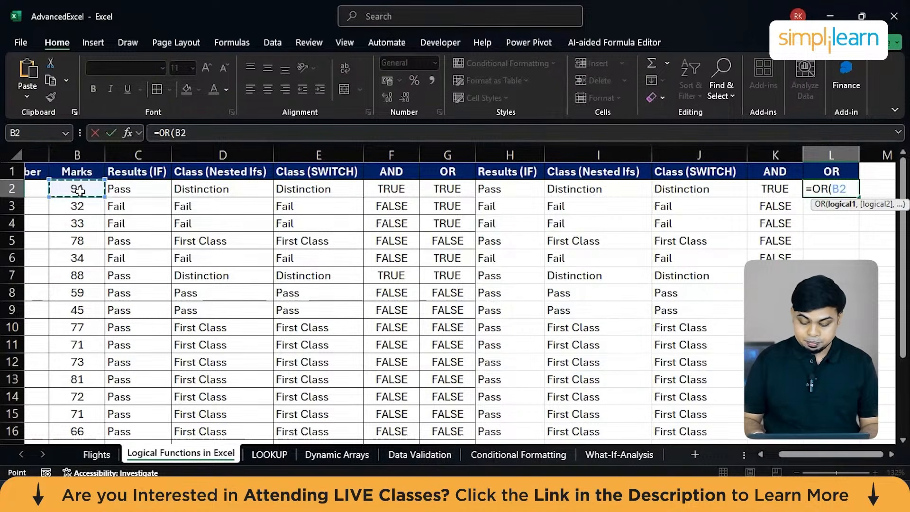
{"action": "type", "text": ">"}
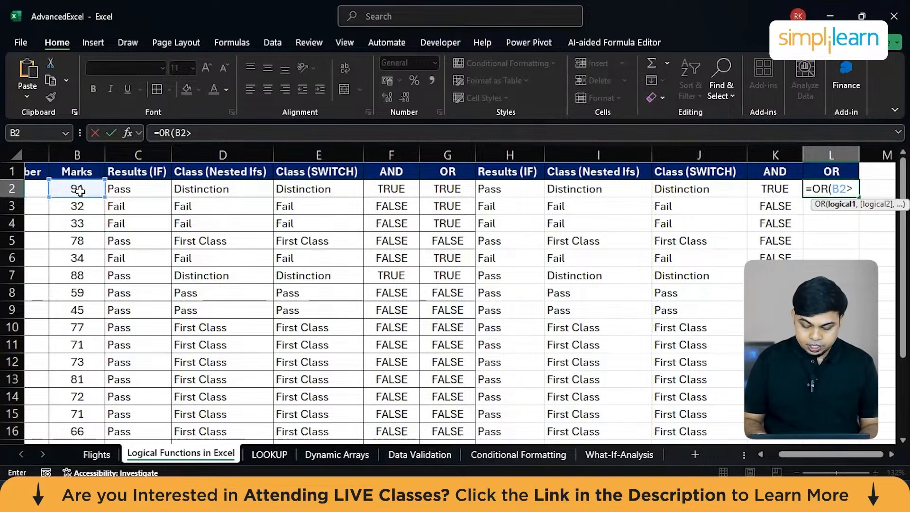
{"action": "type", "text": "85"}
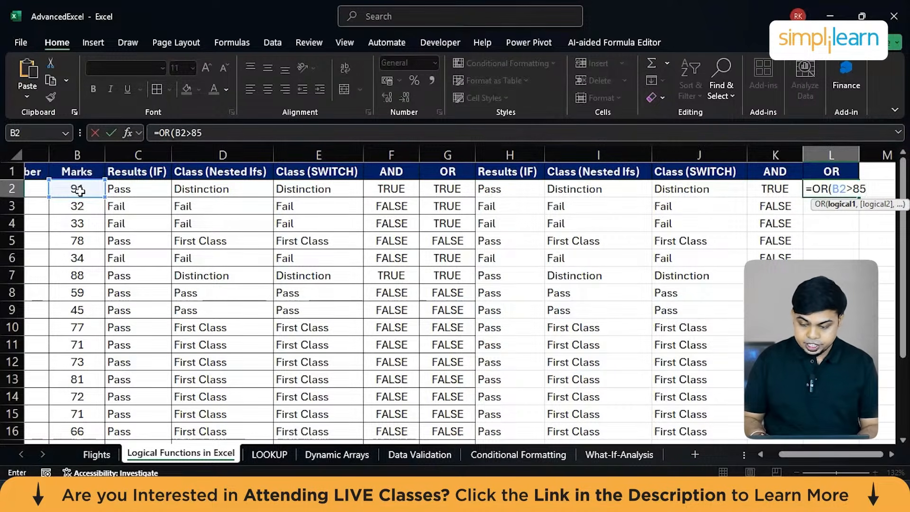
{"action": "type", "text": ","}
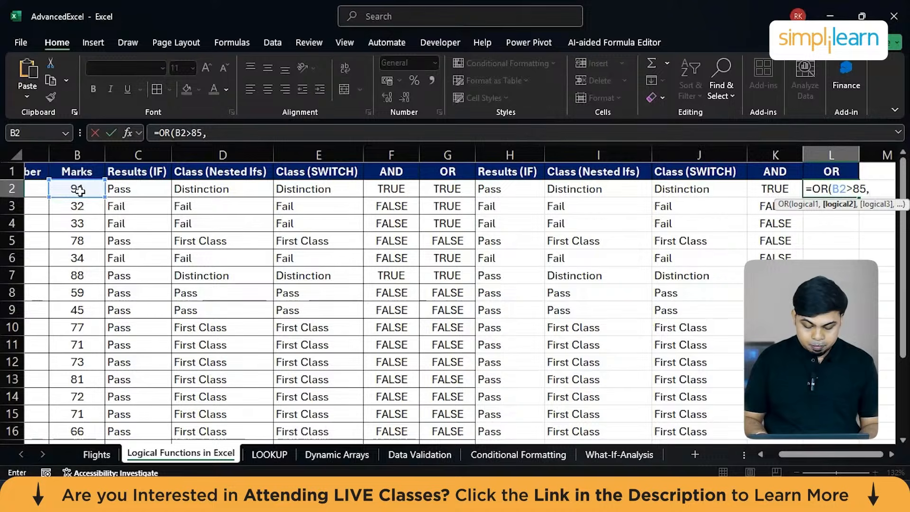
{"action": "type", "text": "B2"}
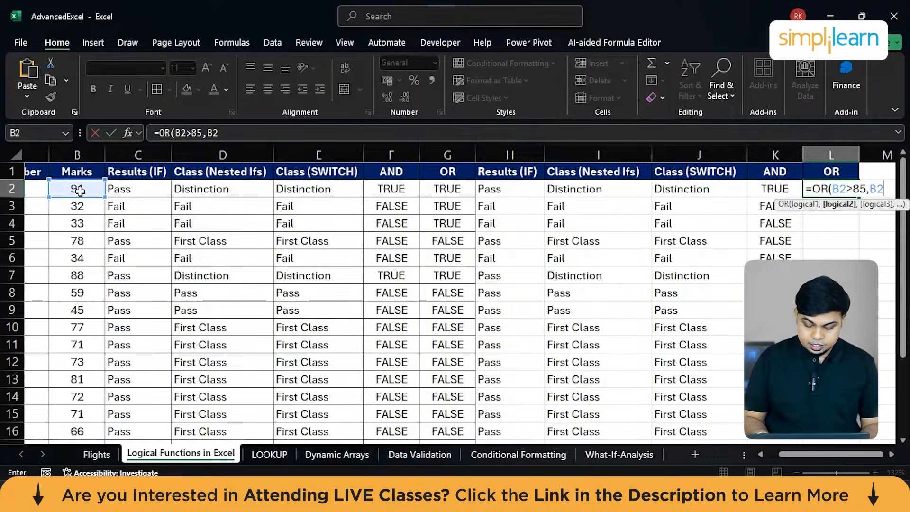
{"action": "type", "text": "<100"}
{"action": "key", "text": "Return"}
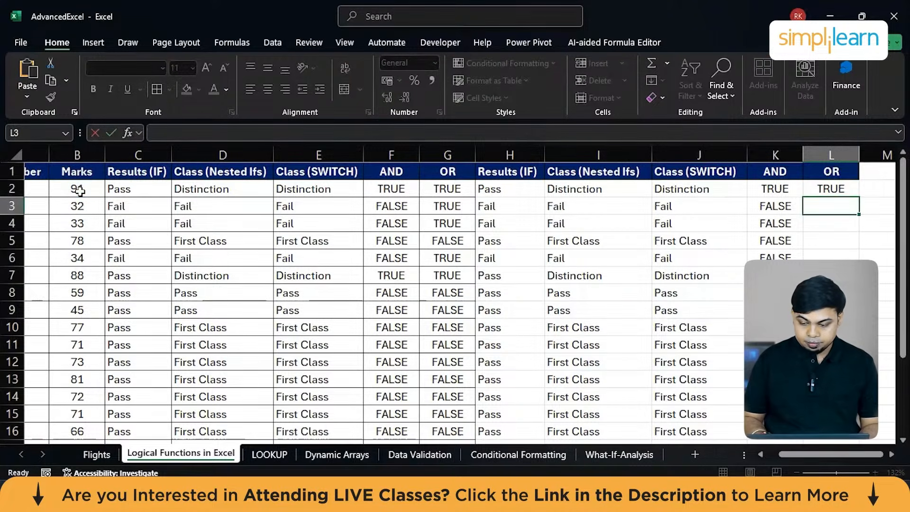
Fill the OR formula from L2 down the second OR column for all students.
{"action": "left_click", "coordinate": [817, 190]}
{"action": "double_click", "coordinate": [859, 196]}
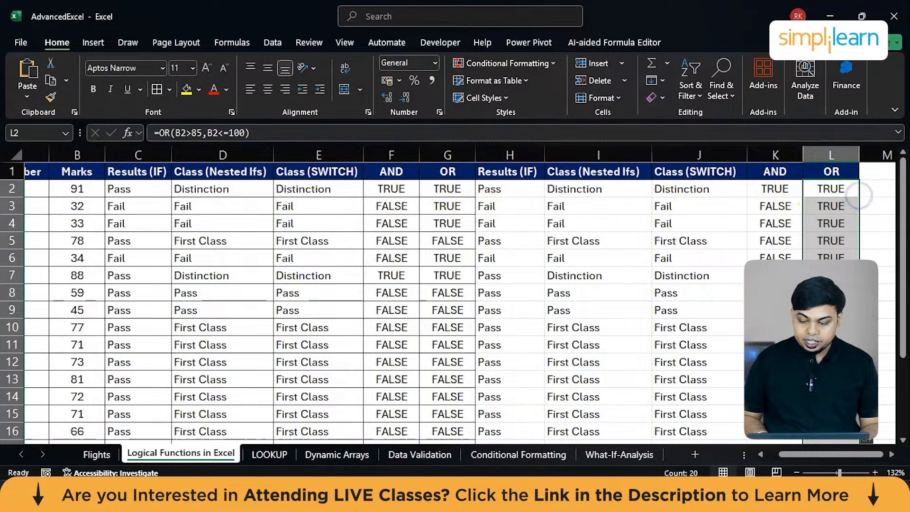
{"action": "scroll", "coordinate": [476, 280], "scroll_direction": "down", "scroll_amount": 3}
{"action": "scroll", "coordinate": [476, 280], "scroll_direction": "up", "scroll_amount": 2}
Apply cell borders to the entire student marks table, from Student Roll Number through the second OR column.
{"action": "scroll", "coordinate": [476, 280], "scroll_direction": "left", "scroll_amount": 2}
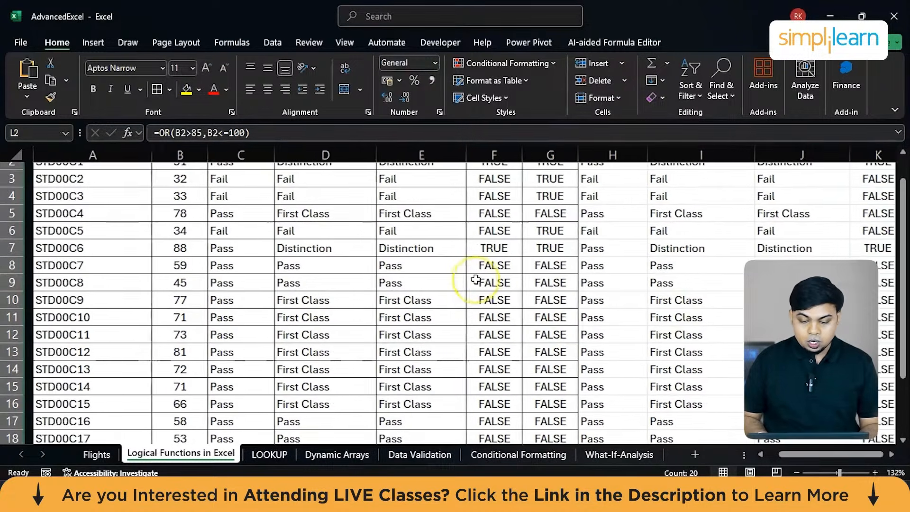
{"action": "scroll", "coordinate": [476, 280], "scroll_direction": "left", "scroll_amount": 1}
{"action": "scroll", "coordinate": [449, 331], "scroll_direction": "up", "scroll_amount": 1}
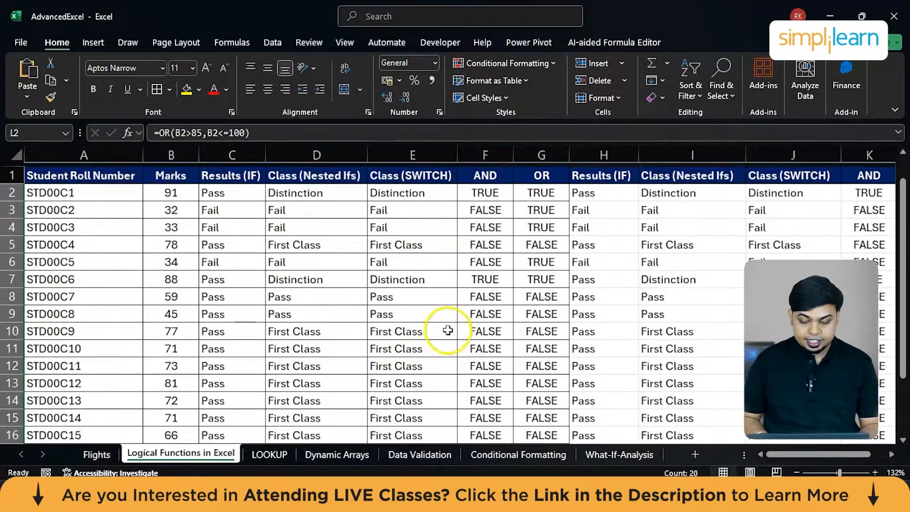
{"action": "double_click", "coordinate": [417, 317]}
{"action": "left_click", "coordinate": [672, 266]}
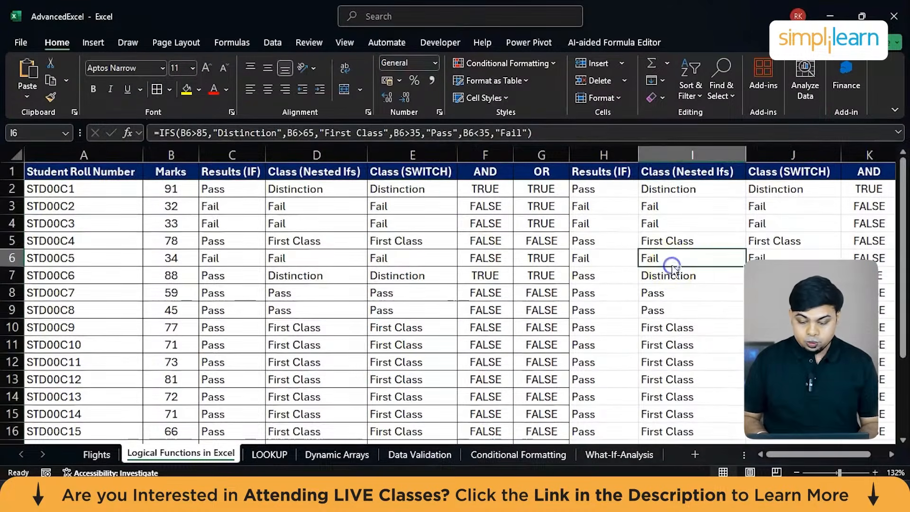
{"action": "key", "text": "ctrl+a"}
{"action": "scroll", "coordinate": [670, 261], "scroll_direction": "right", "scroll_amount": 3}
{"action": "scroll", "coordinate": [670, 260], "scroll_direction": "down", "scroll_amount": 1}
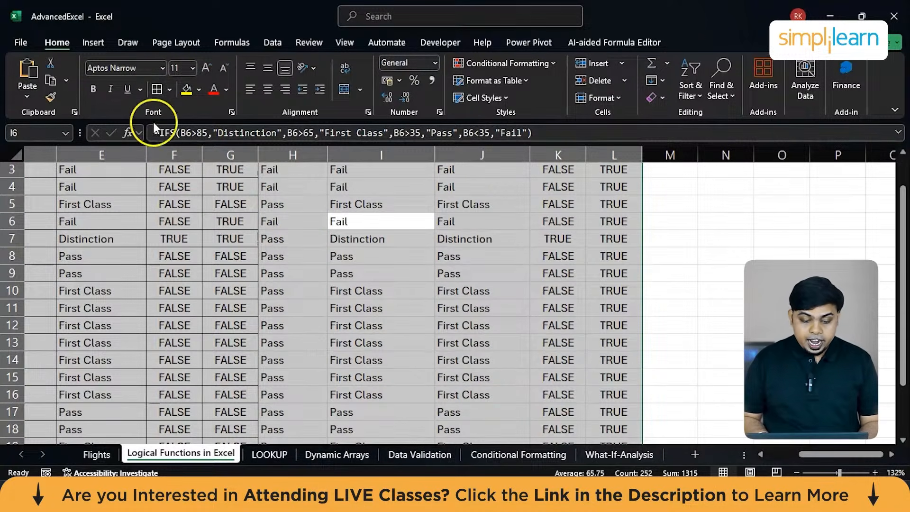
{"action": "left_click", "coordinate": [157, 91]}
{"action": "scroll", "coordinate": [386, 274], "scroll_direction": "up", "scroll_amount": 1}
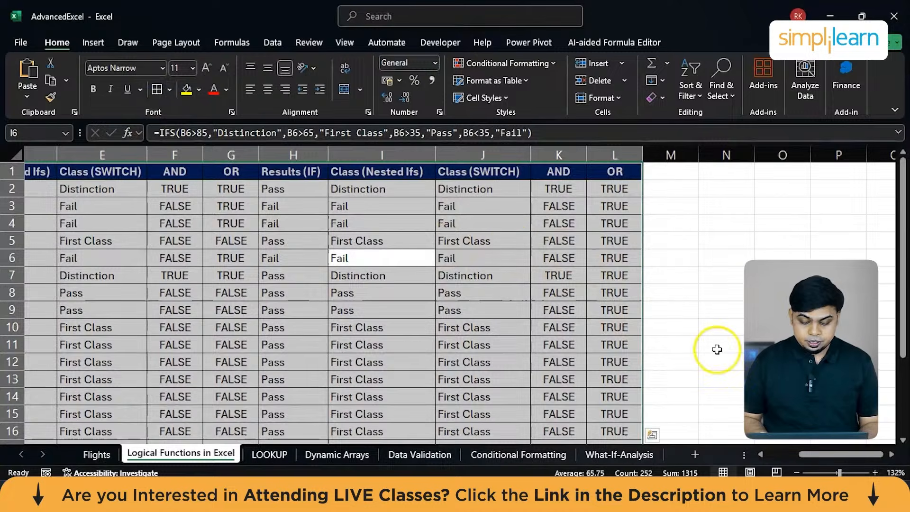
{"action": "scroll", "coordinate": [303, 362], "scroll_direction": "left", "scroll_amount": 5}
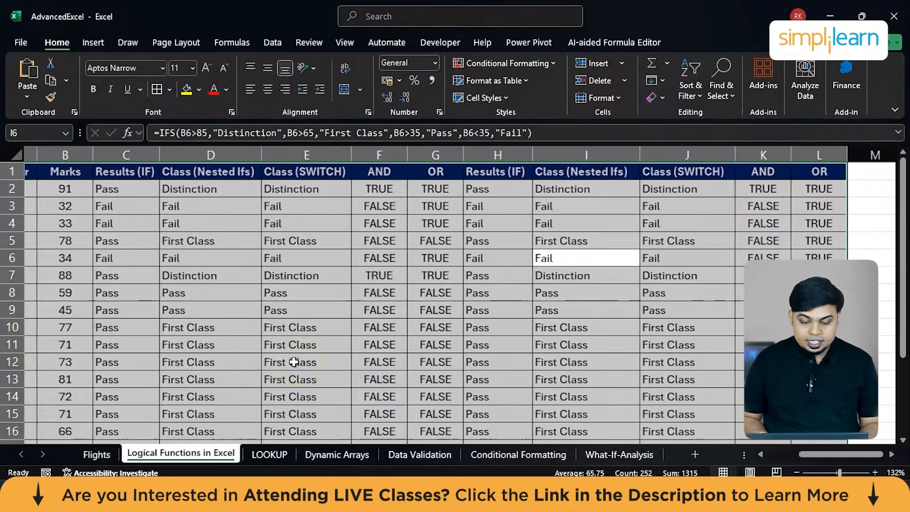
{"action": "scroll", "coordinate": [294, 362], "scroll_direction": "left", "scroll_amount": 2}
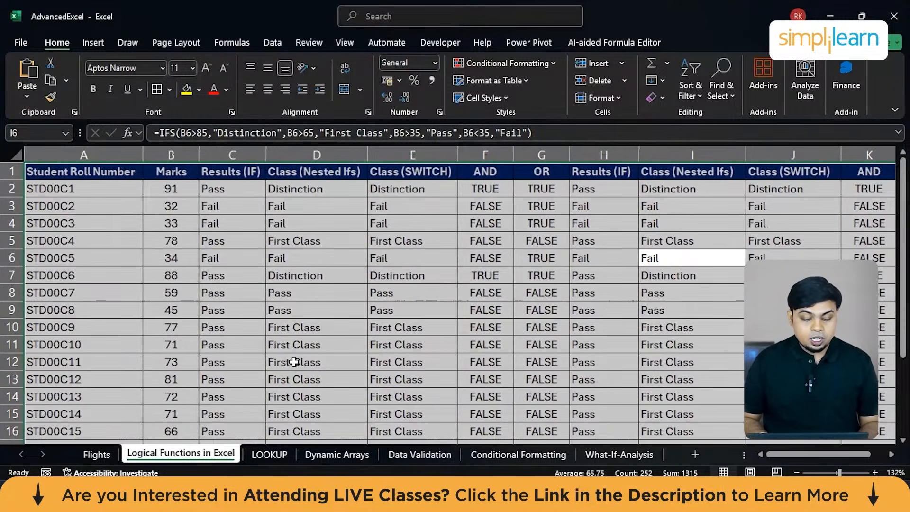
Examine the customer columns on the LOOKUP sheet and the source data on the Flights sheet, ending on LOOKUP.
{"action": "left_click", "coordinate": [256, 456]}
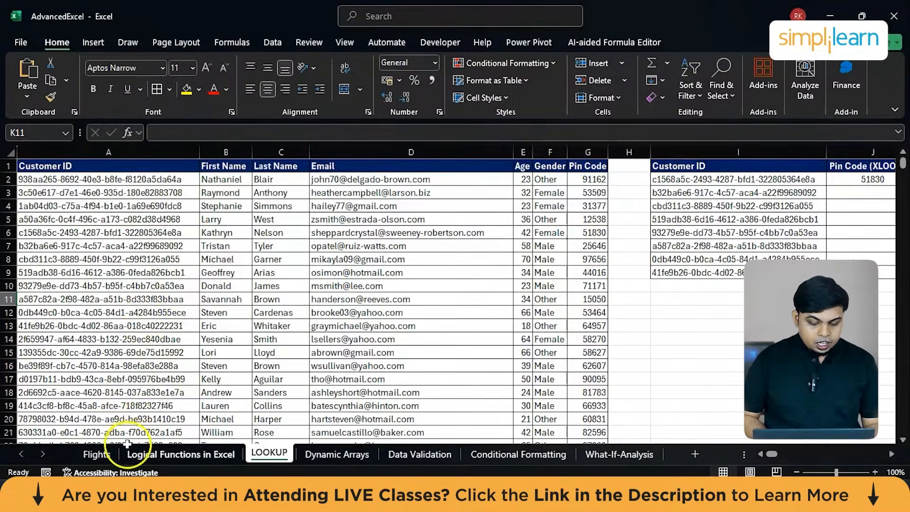
{"action": "scroll", "coordinate": [149, 311], "scroll_direction": "up", "scroll_amount": 7}
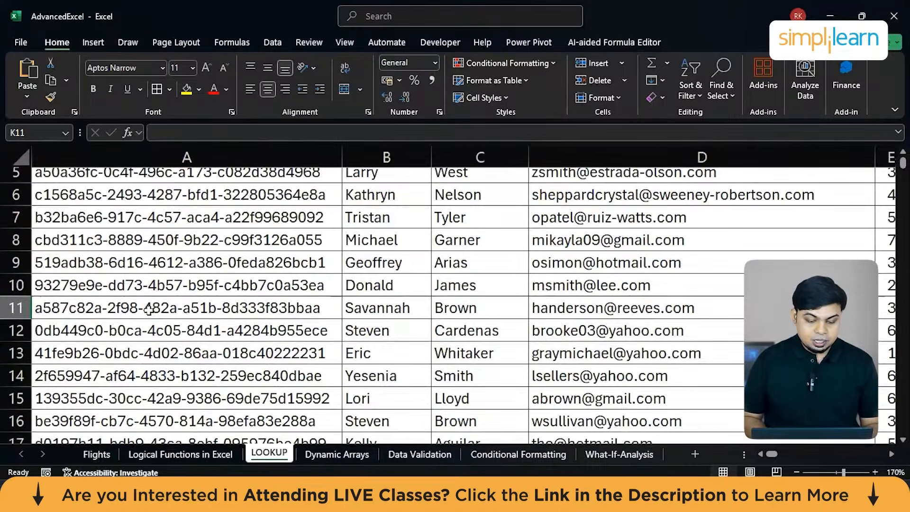
{"action": "scroll", "coordinate": [244, 223], "scroll_direction": "up", "scroll_amount": 2}
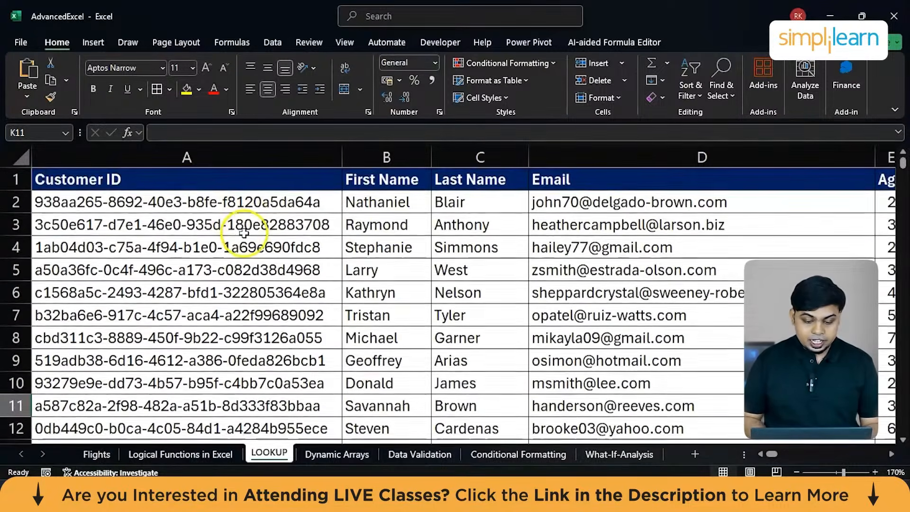
{"action": "scroll", "coordinate": [469, 218], "scroll_direction": "right", "scroll_amount": 3}
{"action": "scroll", "coordinate": [475, 227], "scroll_direction": "right", "scroll_amount": 2}
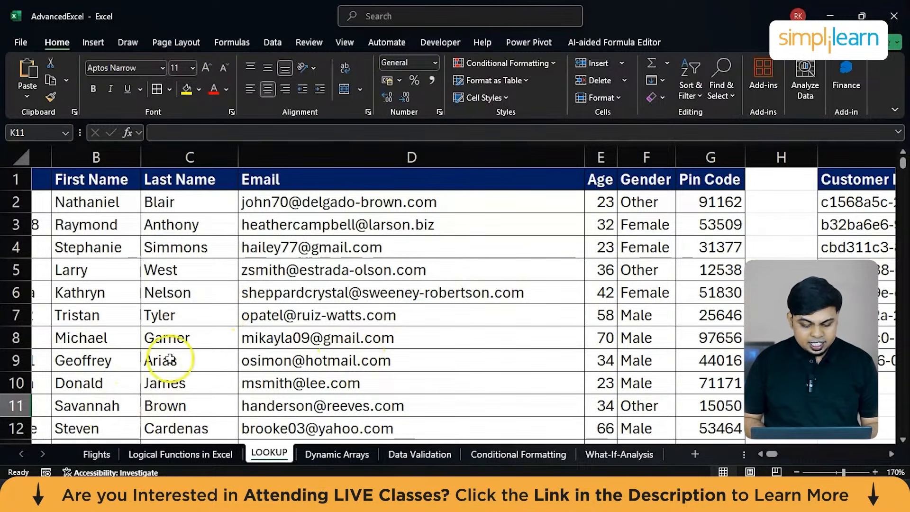
{"action": "left_click", "coordinate": [96, 455]}
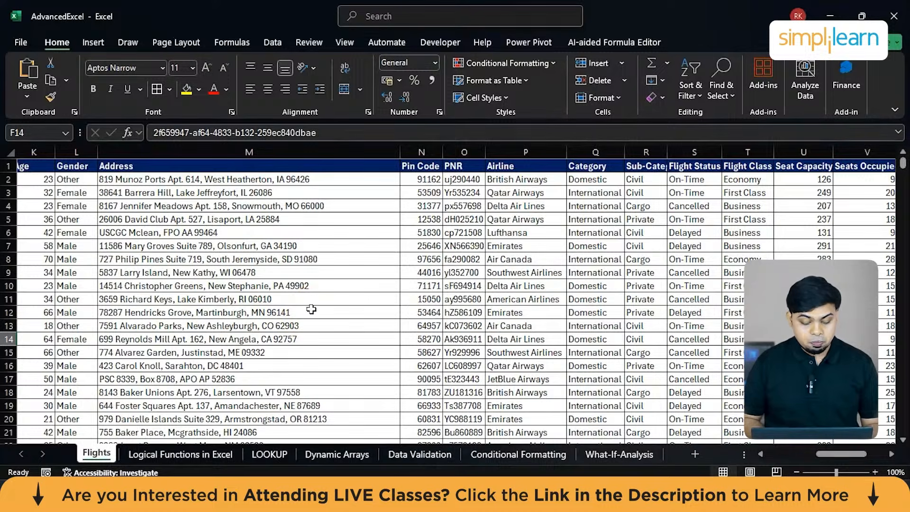
{"action": "left_click", "coordinate": [269, 453]}
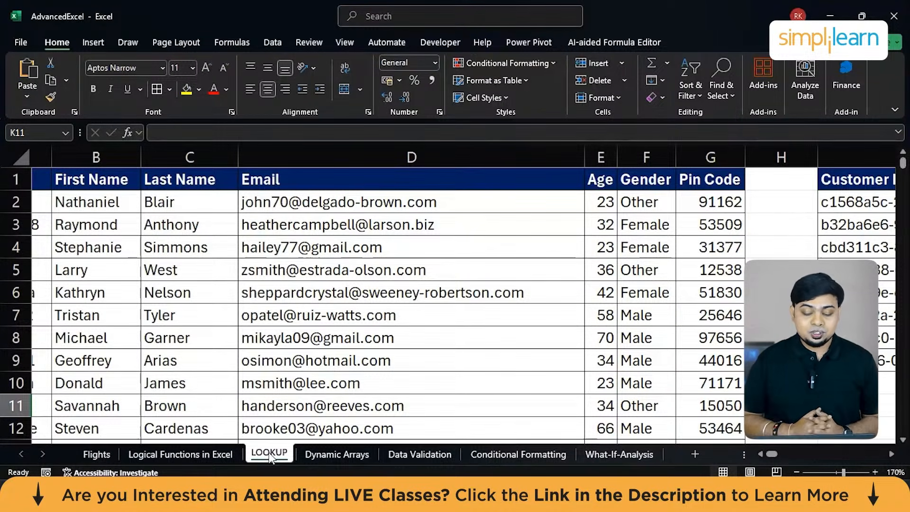
Review the LOOKUP customer table and select its Customer ID values from A2 down.
{"action": "scroll", "coordinate": [269, 452], "scroll_direction": "right", "scroll_amount": 1}
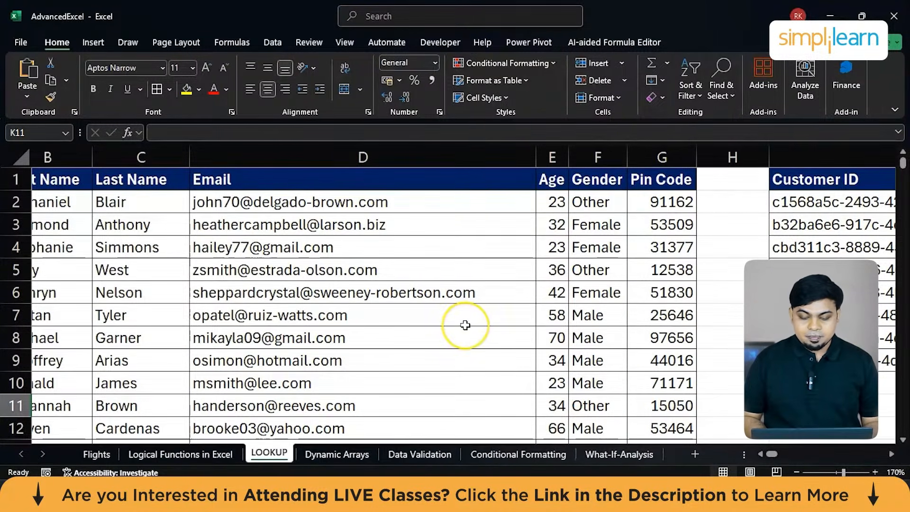
{"action": "scroll", "coordinate": [466, 325], "scroll_direction": "right", "scroll_amount": 2}
{"action": "scroll", "coordinate": [465, 325], "scroll_direction": "left", "scroll_amount": 4}
{"action": "scroll", "coordinate": [465, 325], "scroll_direction": "down", "scroll_amount": 1}
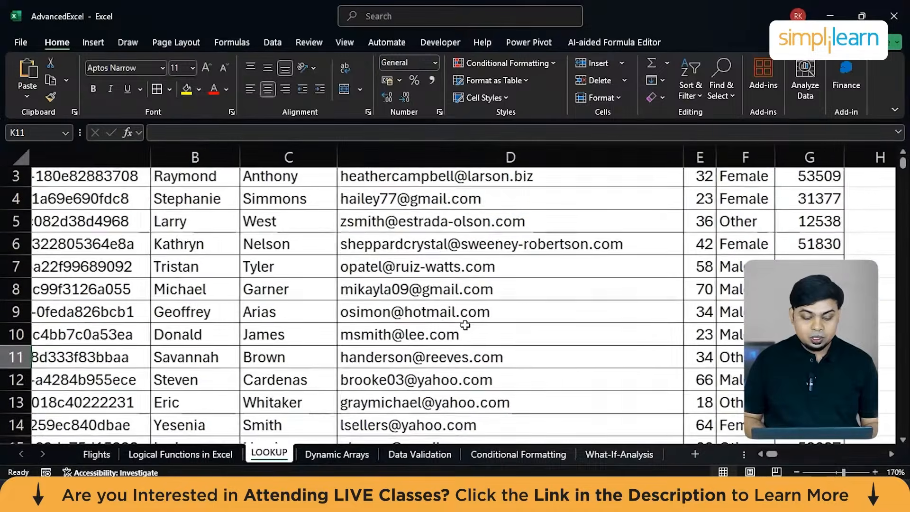
{"action": "scroll", "coordinate": [213, 287], "scroll_direction": "up", "scroll_amount": 1}
{"action": "left_click", "coordinate": [85, 202]}
{"action": "scroll", "coordinate": [91, 201], "scroll_direction": "left", "scroll_amount": 3}
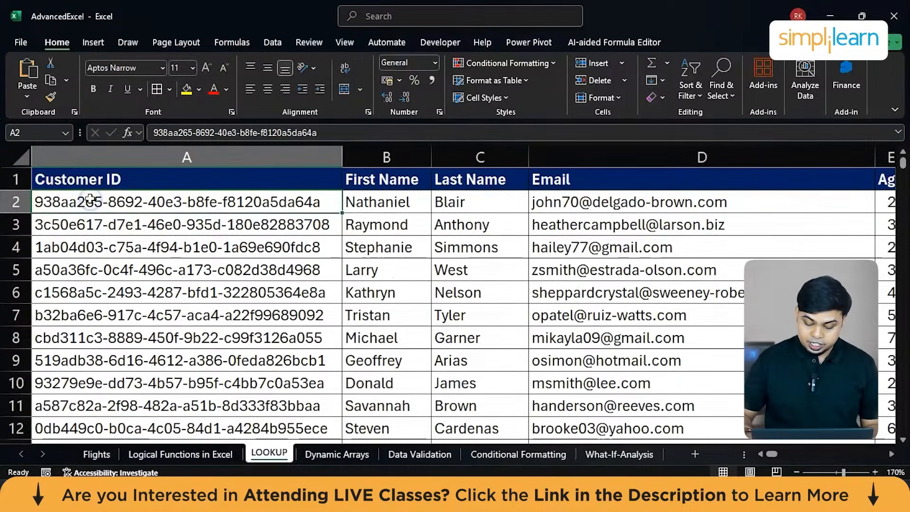
{"action": "key", "text": "ctrl+shift+Down"}
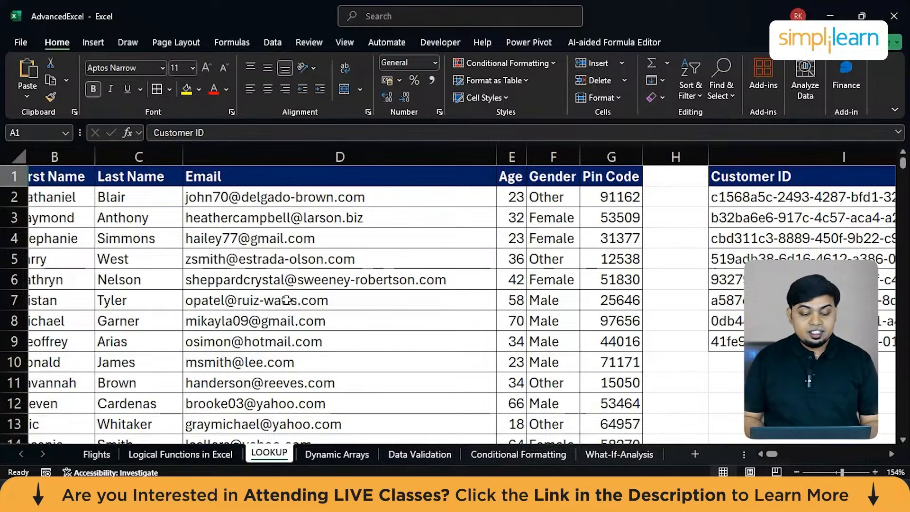
Highlight the Customer IDs in I2:I9 beside the Pin Code lookup columns and compare them with the main customer table.
{"action": "scroll", "coordinate": [286, 299], "scroll_direction": "right", "scroll_amount": 5}
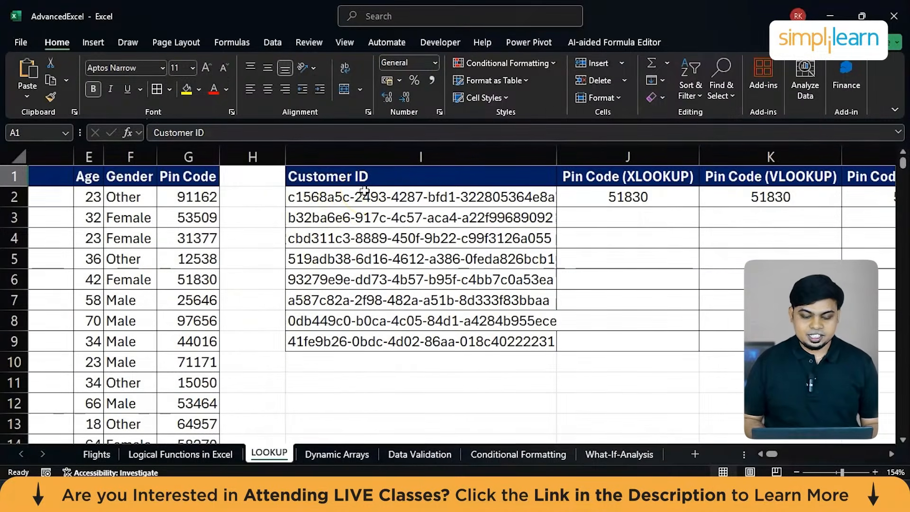
{"action": "left_click_drag", "start_coordinate": [340, 197], "coordinate": [332, 340]}
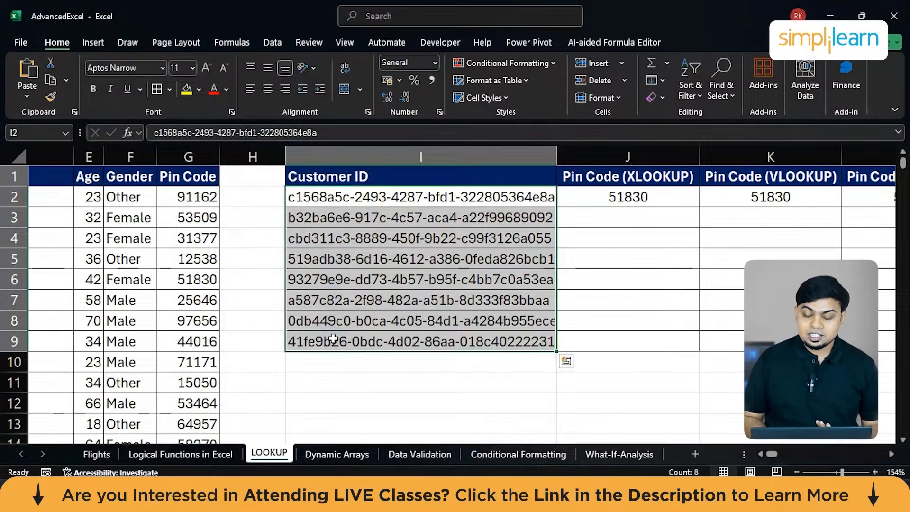
{"action": "scroll", "coordinate": [334, 339], "scroll_direction": "left", "scroll_amount": 5}
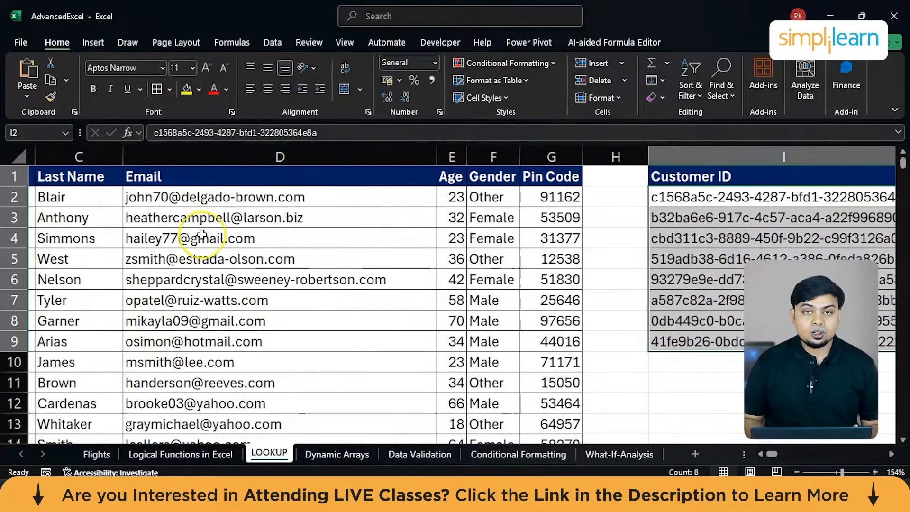
Review the customer table and compare the Pin Code (VLOOKUP) and Pin Code (HLOOKUP) column headers in K1 and L1.
{"action": "scroll", "coordinate": [202, 234], "scroll_direction": "left", "scroll_amount": 2}
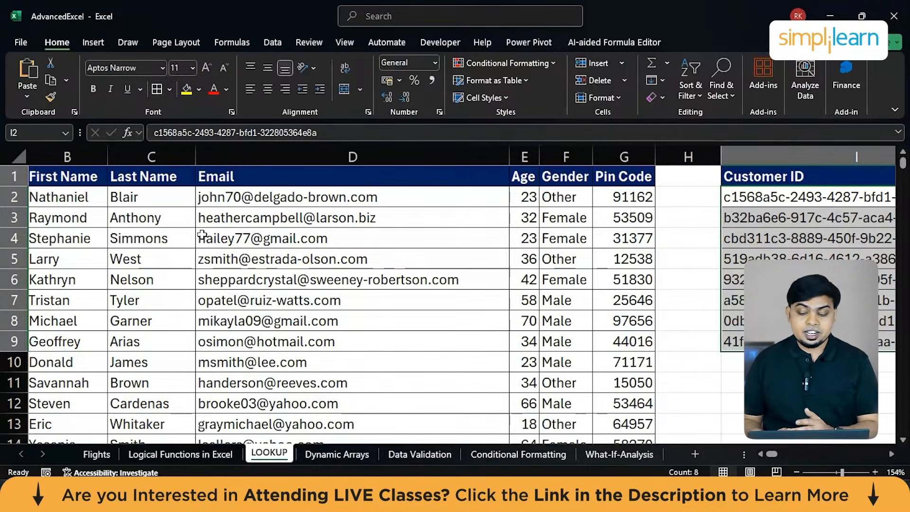
{"action": "scroll", "coordinate": [202, 234], "scroll_direction": "right", "scroll_amount": 2}
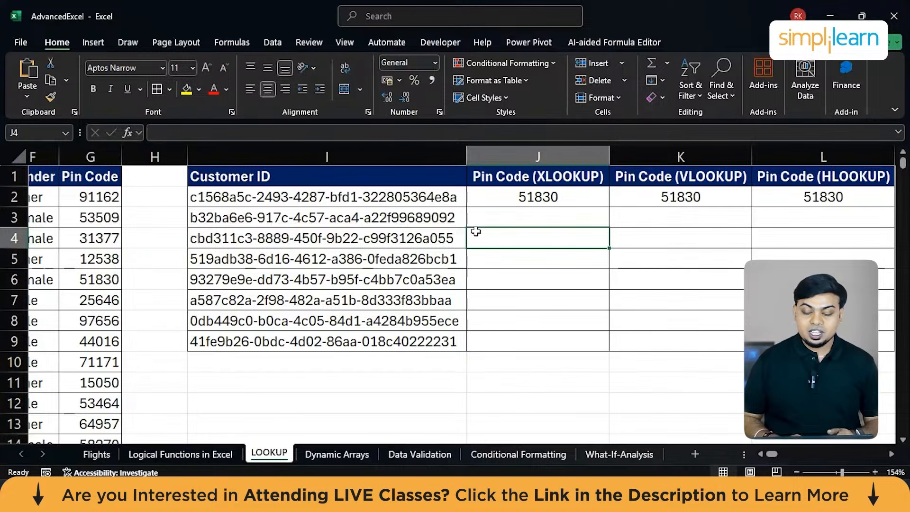
{"action": "scroll", "coordinate": [476, 231], "scroll_direction": "right", "scroll_amount": 2}
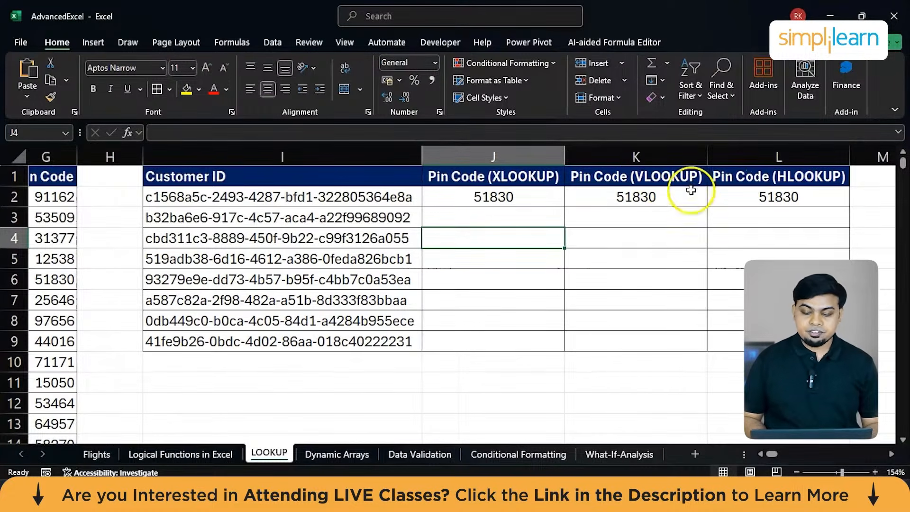
{"action": "left_click", "coordinate": [634, 176]}
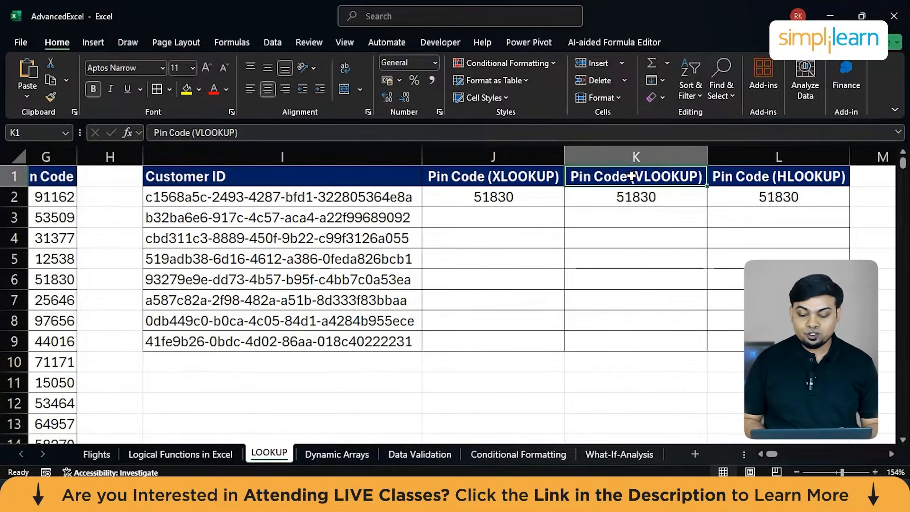
{"action": "left_click", "coordinate": [770, 177]}
{"action": "left_click", "coordinate": [679, 181]}
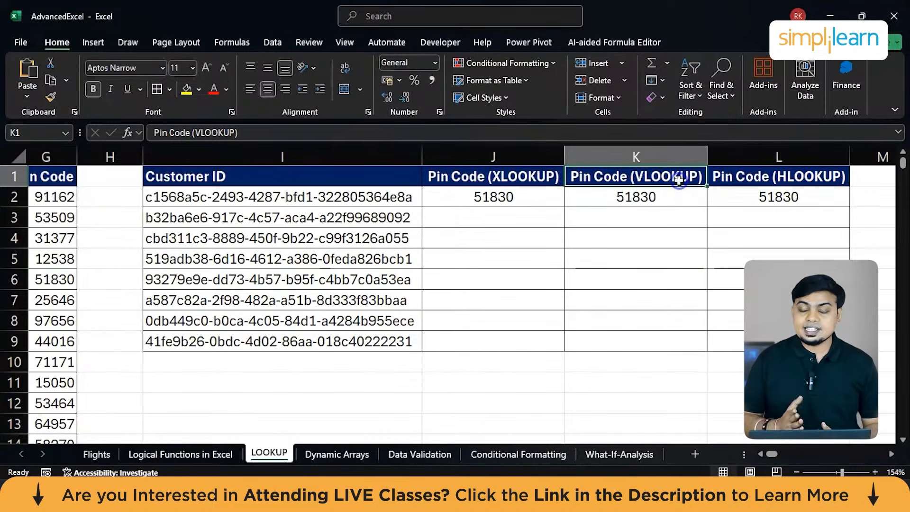
{"action": "left_click", "coordinate": [783, 176]}
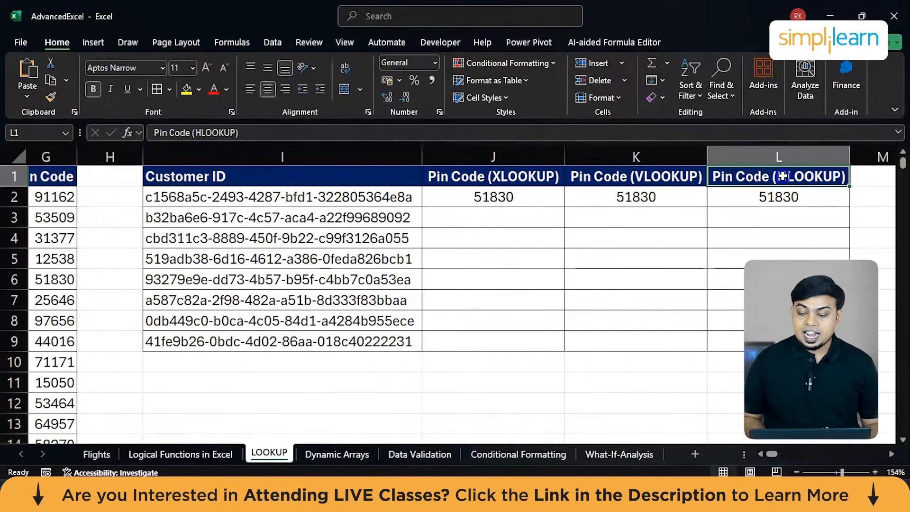
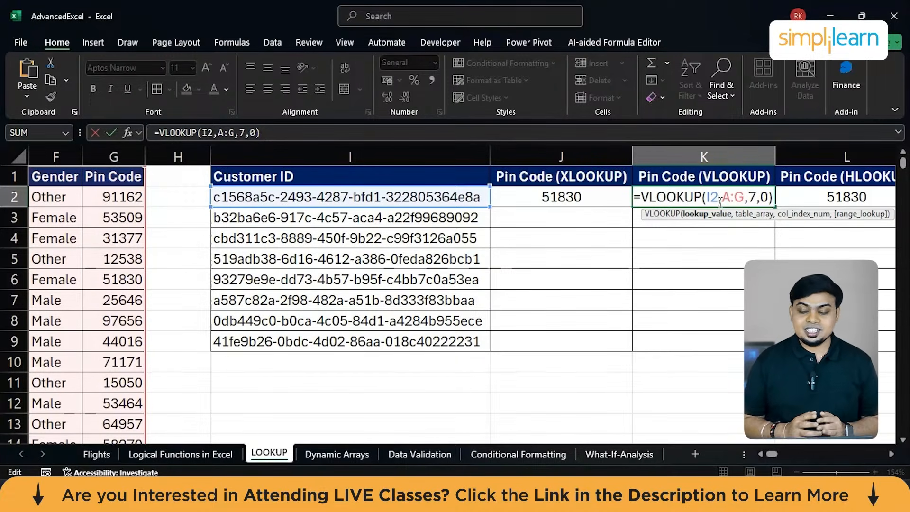
Review the VLOOKUP formula in K2 against the customer table in columns A to G, then leave the cell.
{"action": "scroll", "coordinate": [454, 242], "scroll_direction": "left", "scroll_amount": 3}
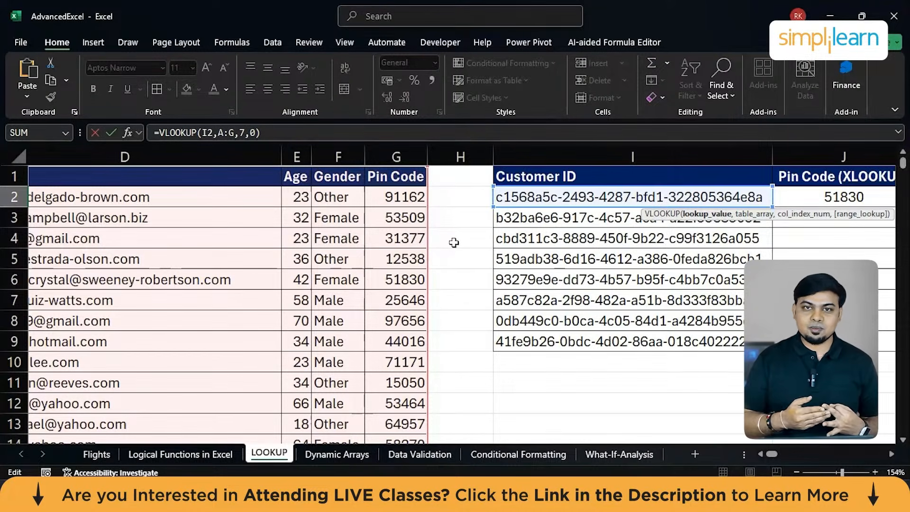
{"action": "scroll", "coordinate": [453, 242], "scroll_direction": "right", "scroll_amount": 5}
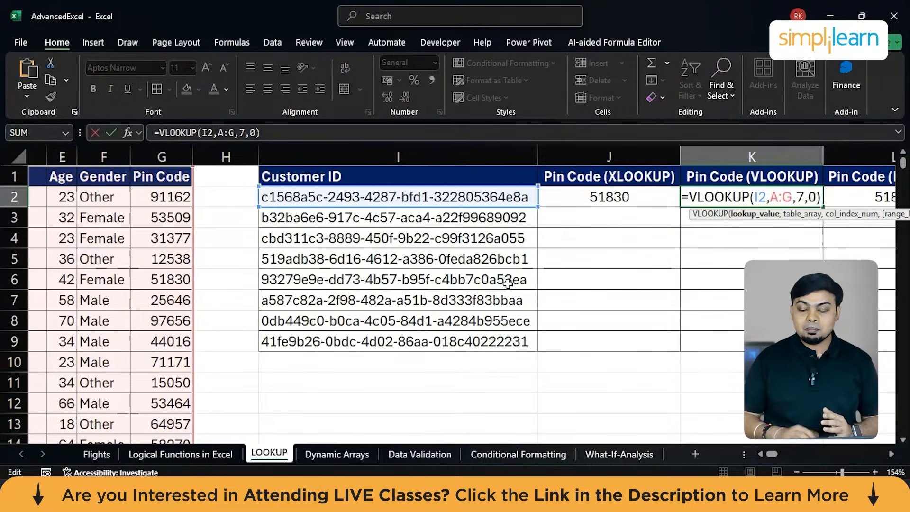
{"action": "left_click", "coordinate": [716, 232]}
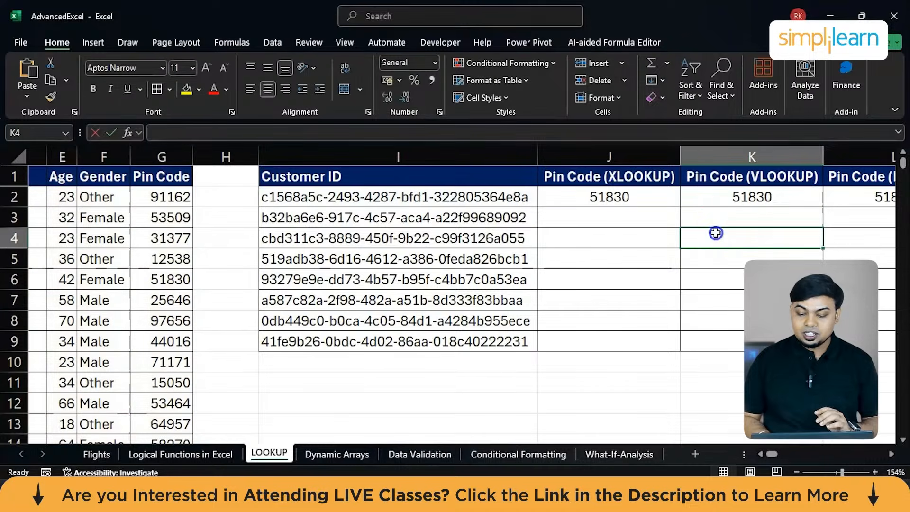
Start a VLOOKUP formula in K3 using the Customer ID in I3 as the lookup value.
{"action": "left_click", "coordinate": [703, 216]}
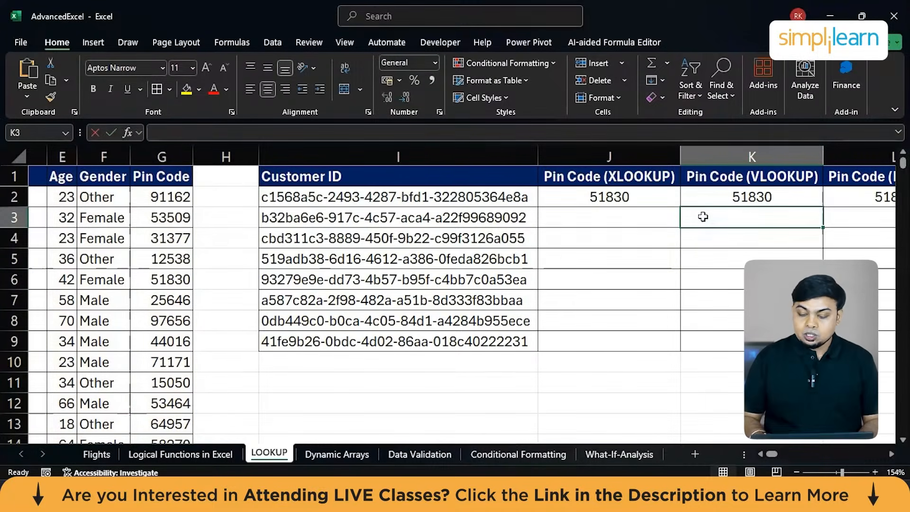
{"action": "type", "text": "=vloo"}
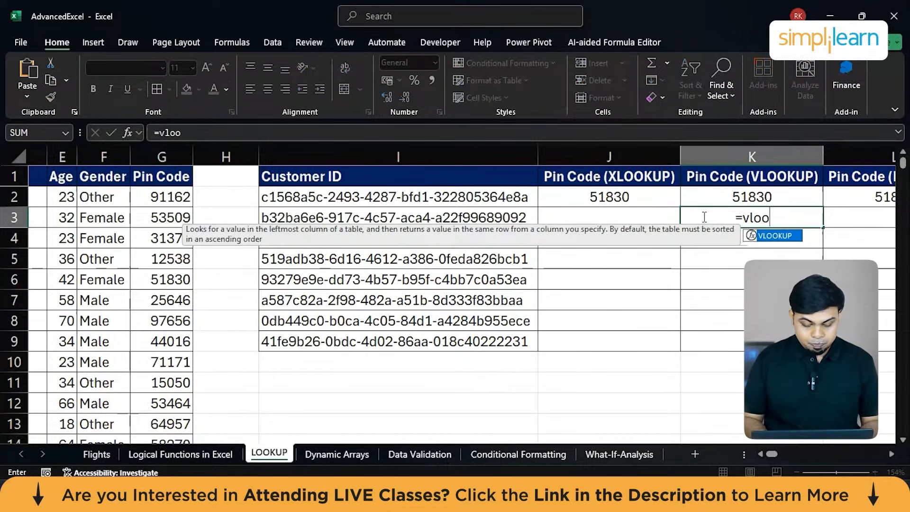
{"action": "key", "text": "Tab"}
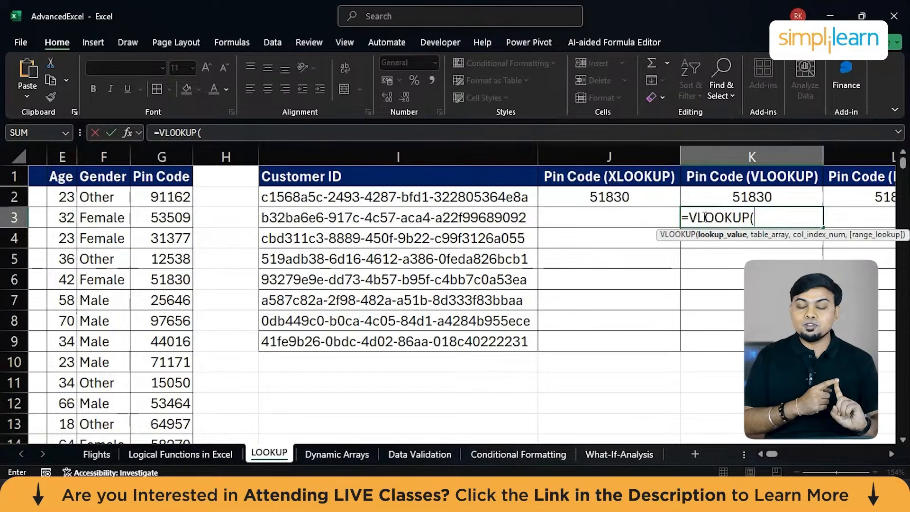
{"action": "left_click", "coordinate": [492, 214]}
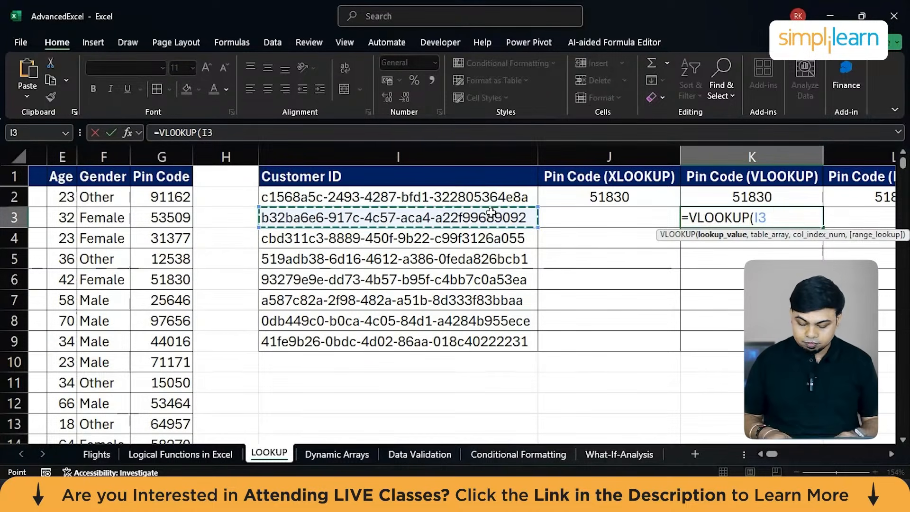
{"action": "type", "text": ","}
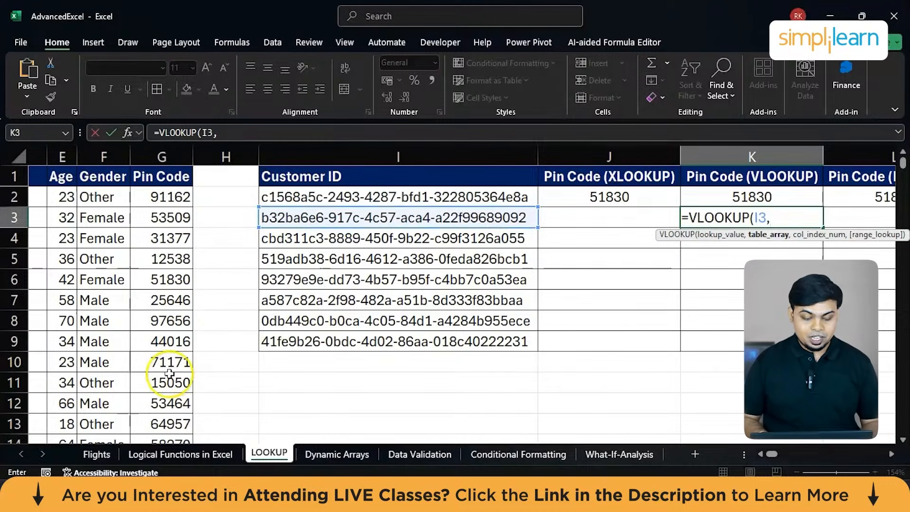
Set the table array of the K3 VLOOKUP to the whole customer table, columns A:G.
{"action": "scroll", "coordinate": [150, 359], "scroll_direction": "left", "scroll_amount": 5}
{"action": "left_click", "coordinate": [132, 152]}
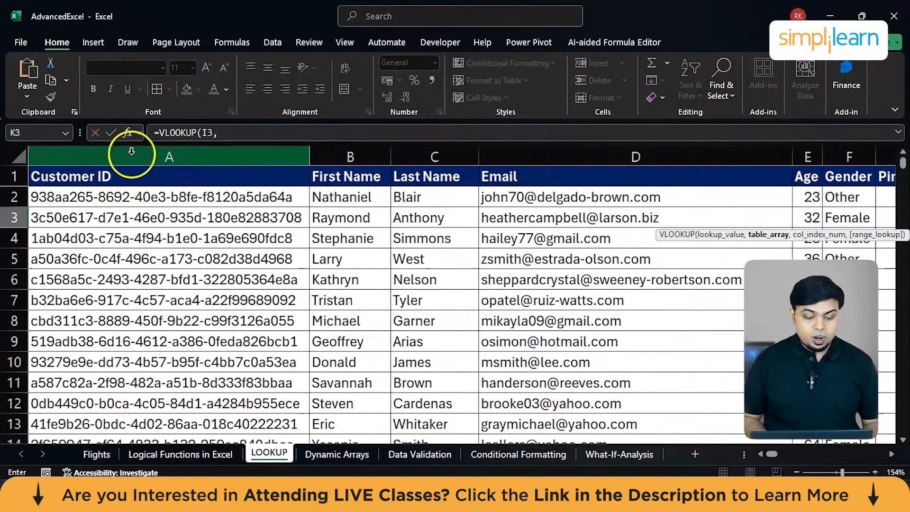
{"action": "key", "text": "shift+Right"}
{"action": "key", "text": "shift+Right"}
{"action": "key", "text": "shift+Right"}
{"action": "key", "text": "shift+Right"}
{"action": "key", "text": "shift+Right"}
{"action": "key", "text": "shift+Right"}
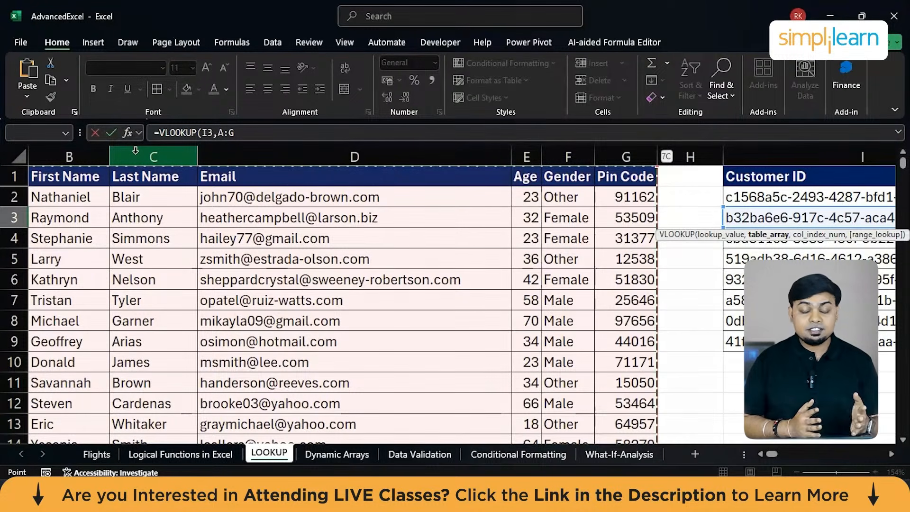
{"action": "scroll", "coordinate": [135, 150], "scroll_direction": "right", "scroll_amount": 10}
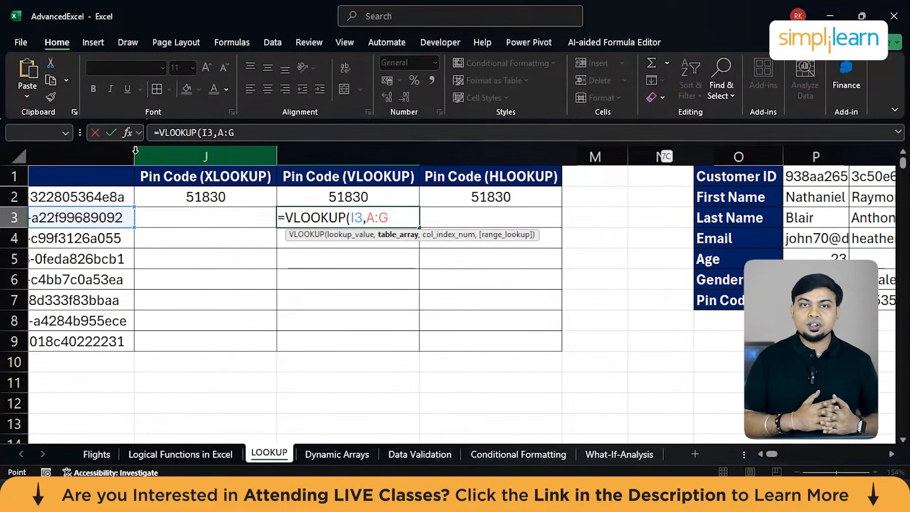
Complete the K3 formula as =VLOOKUP(I3,A:G,7,0), with column index 7 and 0 for an exact match.
{"action": "type", "text": ",7"}
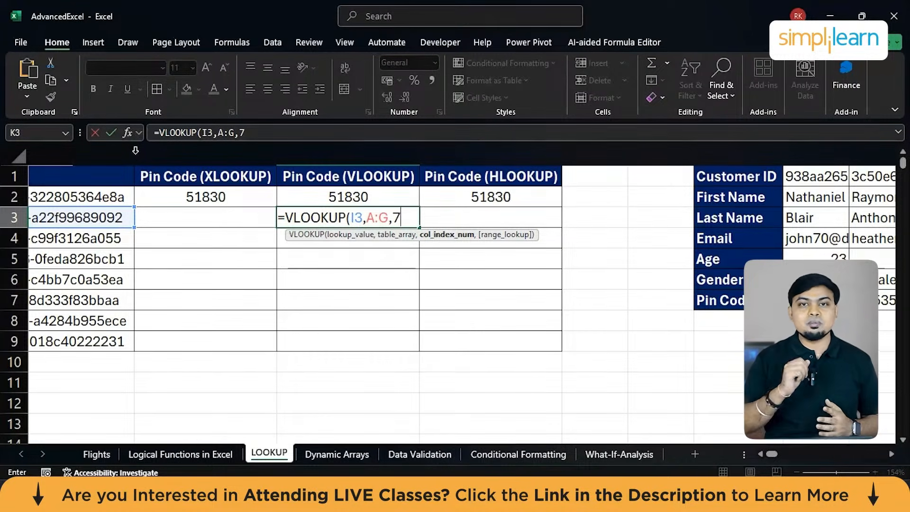
{"action": "scroll", "coordinate": [136, 151], "scroll_direction": "left", "scroll_amount": 10}
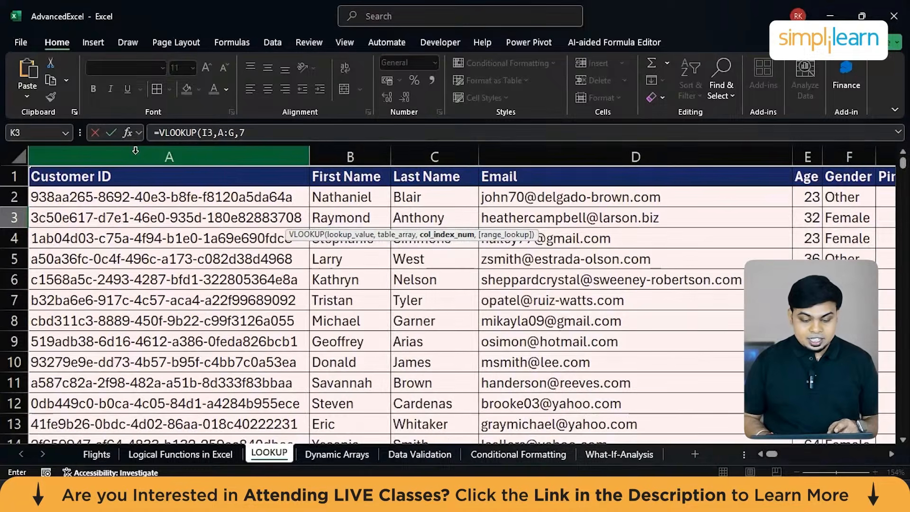
{"action": "scroll", "coordinate": [136, 150], "scroll_direction": "right", "scroll_amount": 6}
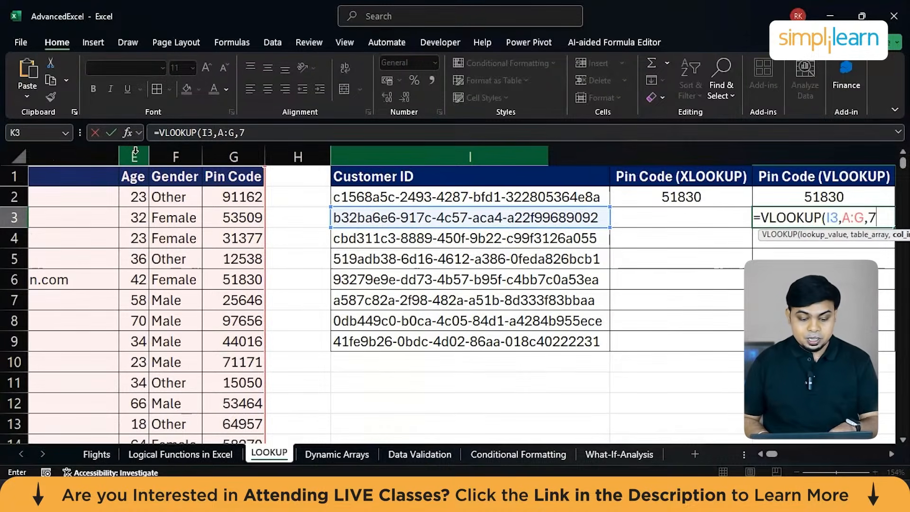
{"action": "scroll", "coordinate": [136, 151], "scroll_direction": "right", "scroll_amount": 3}
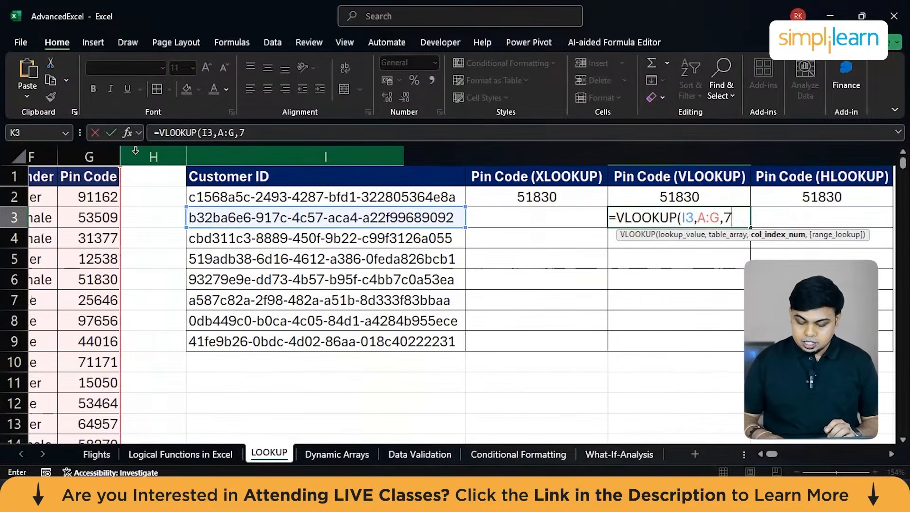
{"action": "type", "text": ","}
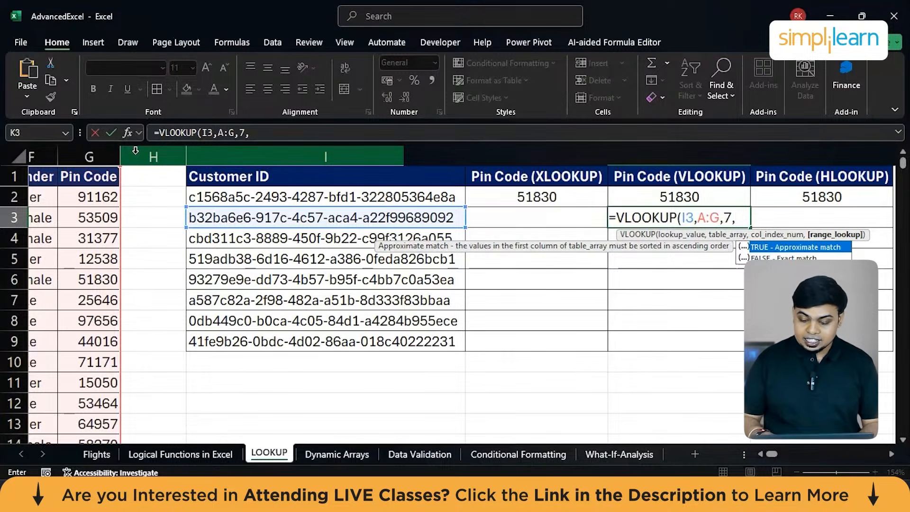
{"action": "type", "text": "0"}
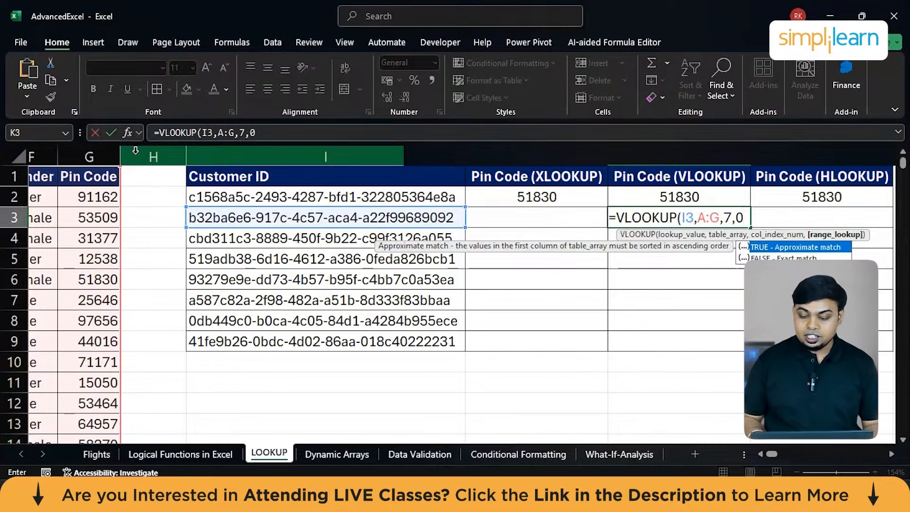
{"action": "key", "text": "Down"}
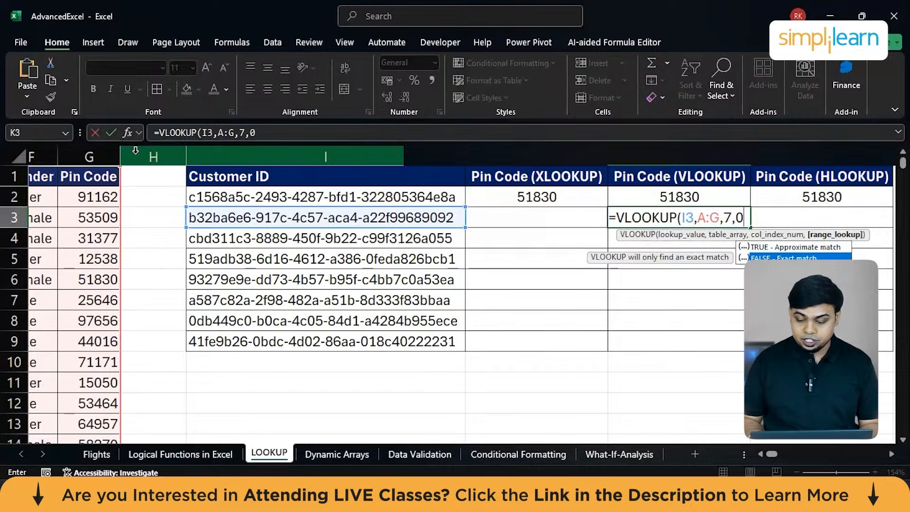
{"action": "type", "text": ")"}
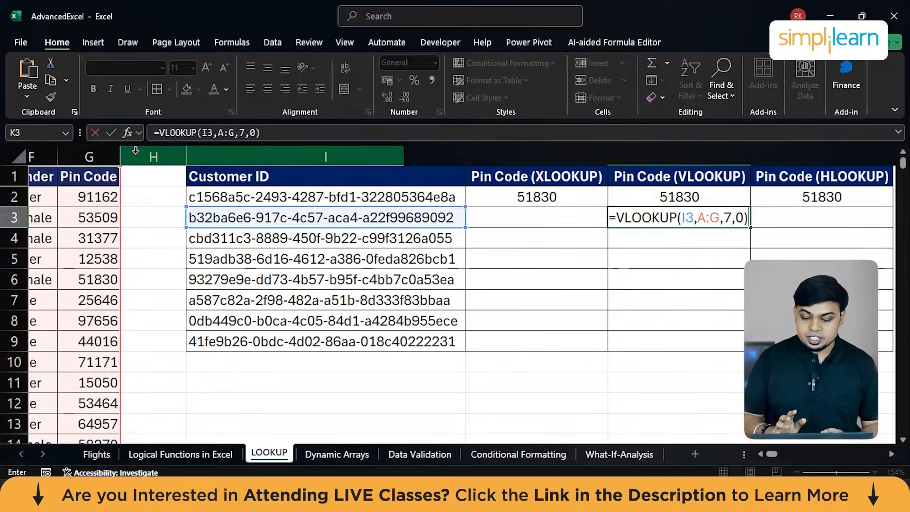
{"action": "key", "text": "Return"}
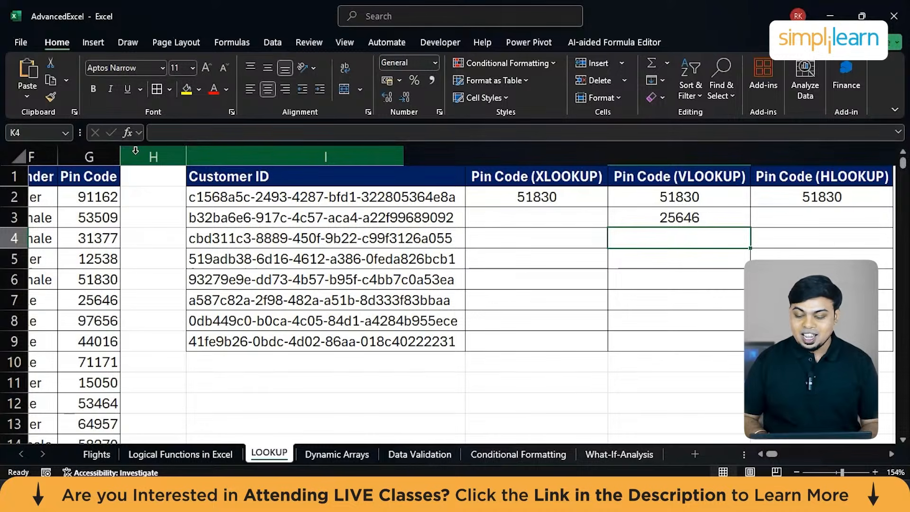
Fill the VLOOKUP formula from K3 down to K9.
{"action": "left_click", "coordinate": [629, 223]}
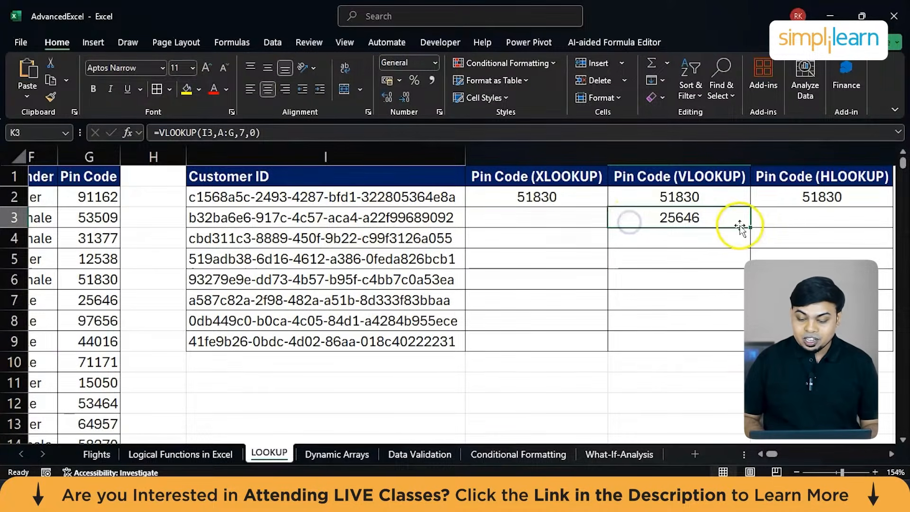
{"action": "left_click_drag", "start_coordinate": [750, 227], "coordinate": [742, 345]}
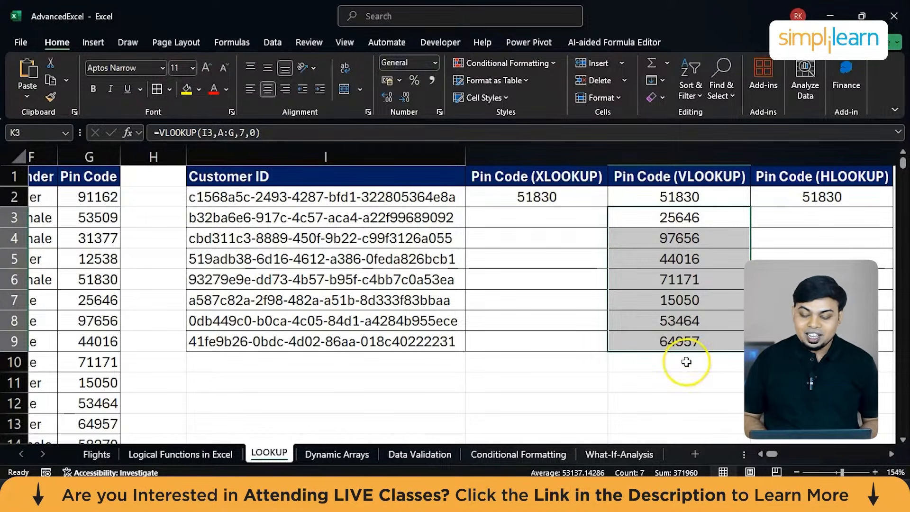
{"action": "scroll", "coordinate": [686, 362], "scroll_direction": "right", "scroll_amount": 2}
{"action": "scroll", "coordinate": [686, 361], "scroll_direction": "right", "scroll_amount": 3}
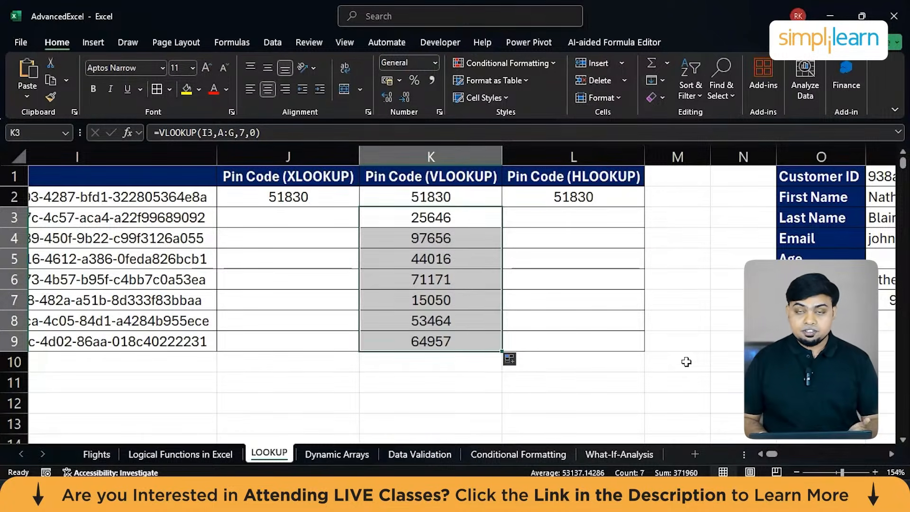
Examine the customer table's layout by highlighting the Customer ID, Pin Code and First Name columns, ending on Customer ID in column A.
{"action": "scroll", "coordinate": [686, 362], "scroll_direction": "left", "scroll_amount": 6}
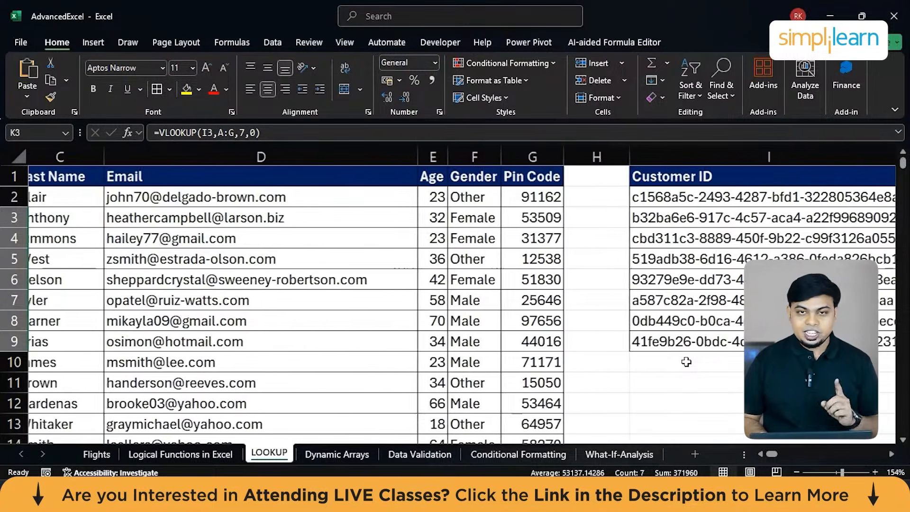
{"action": "scroll", "coordinate": [417, 322], "scroll_direction": "left", "scroll_amount": 3}
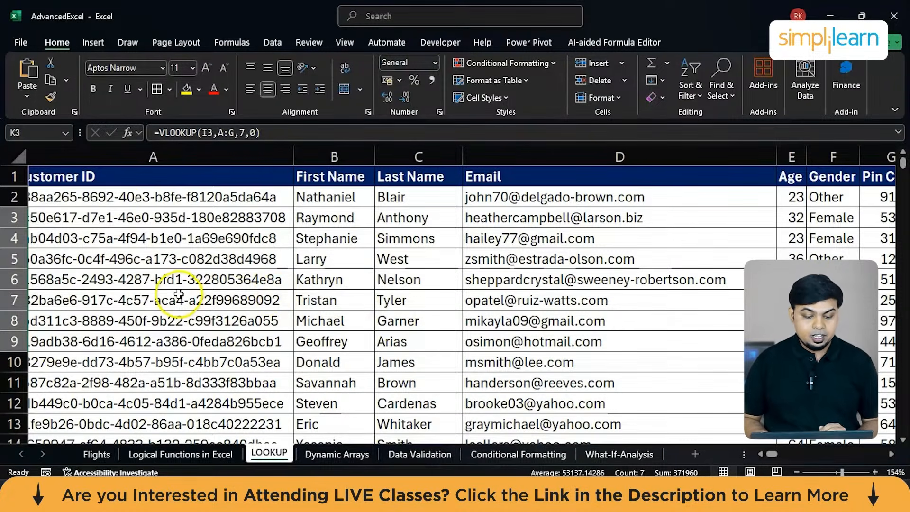
{"action": "scroll", "coordinate": [144, 196], "scroll_direction": "left", "scroll_amount": 1}
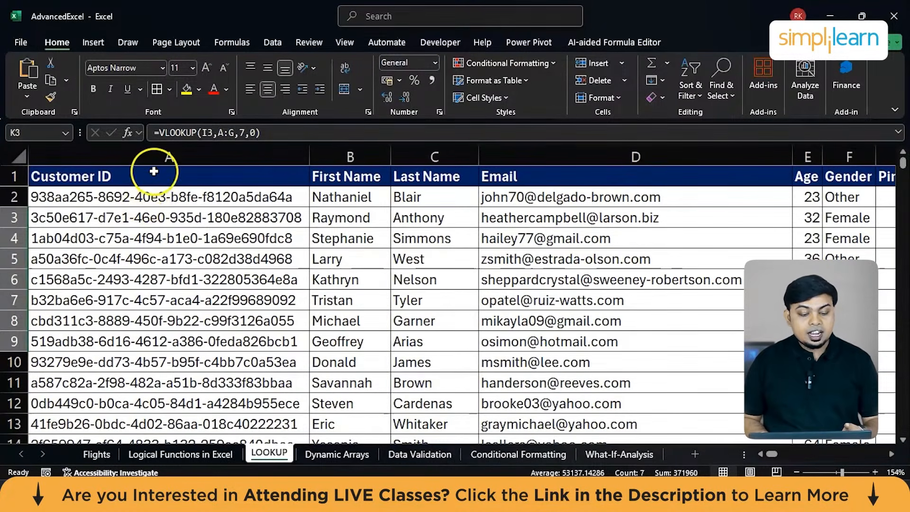
{"action": "left_click", "coordinate": [147, 175]}
{"action": "left_click", "coordinate": [156, 162]}
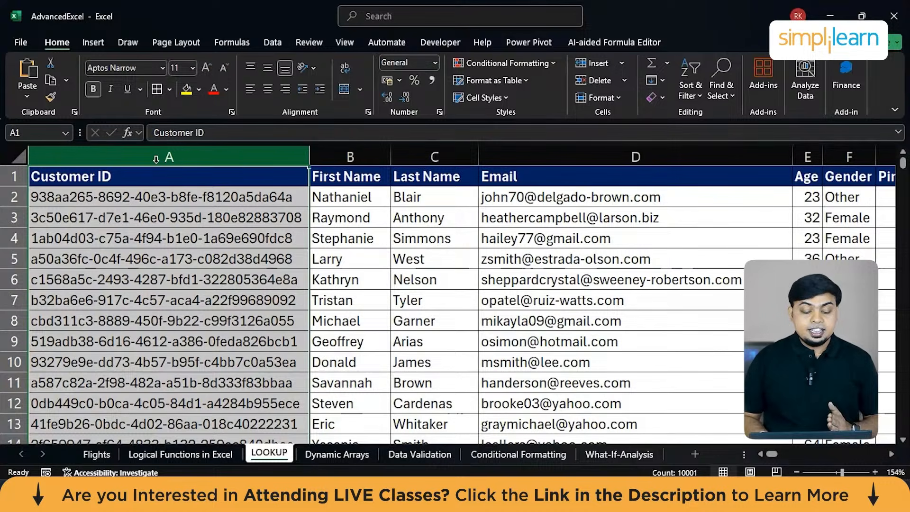
{"action": "scroll", "coordinate": [156, 160], "scroll_direction": "right", "scroll_amount": 10}
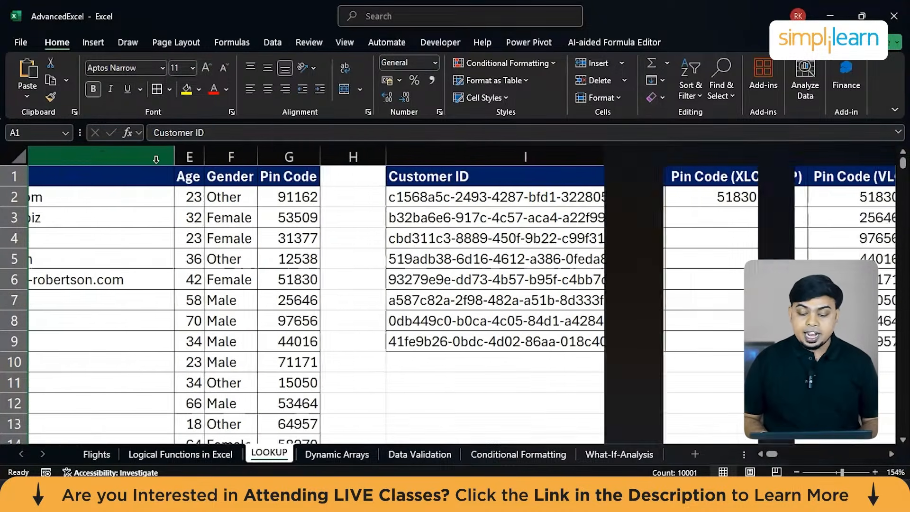
{"action": "scroll", "coordinate": [155, 160], "scroll_direction": "left", "scroll_amount": 2}
{"action": "left_click", "coordinate": [360, 146]}
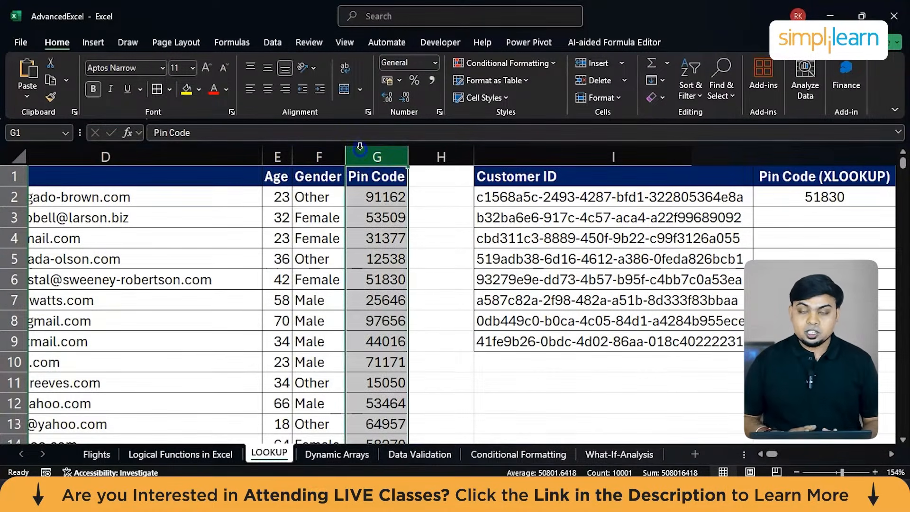
{"action": "scroll", "coordinate": [360, 146], "scroll_direction": "left", "scroll_amount": 5}
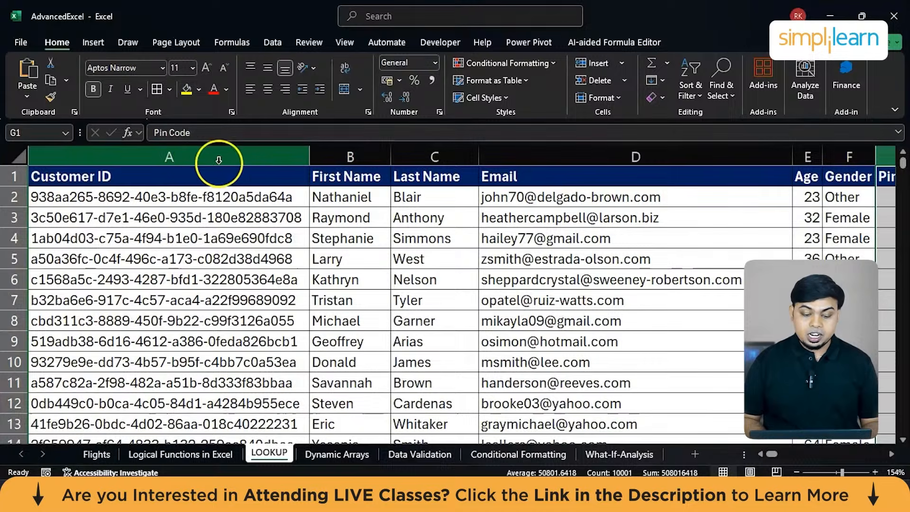
{"action": "left_click", "coordinate": [195, 158]}
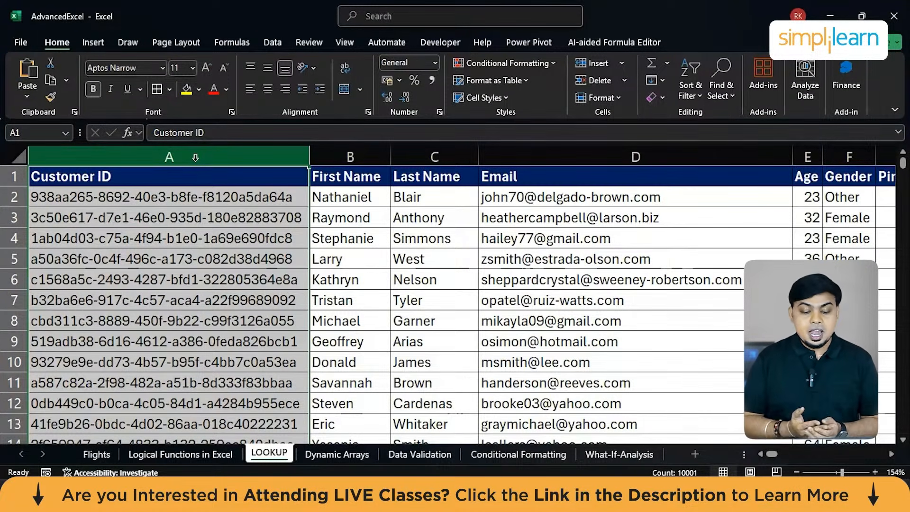
{"action": "left_click", "coordinate": [350, 156]}
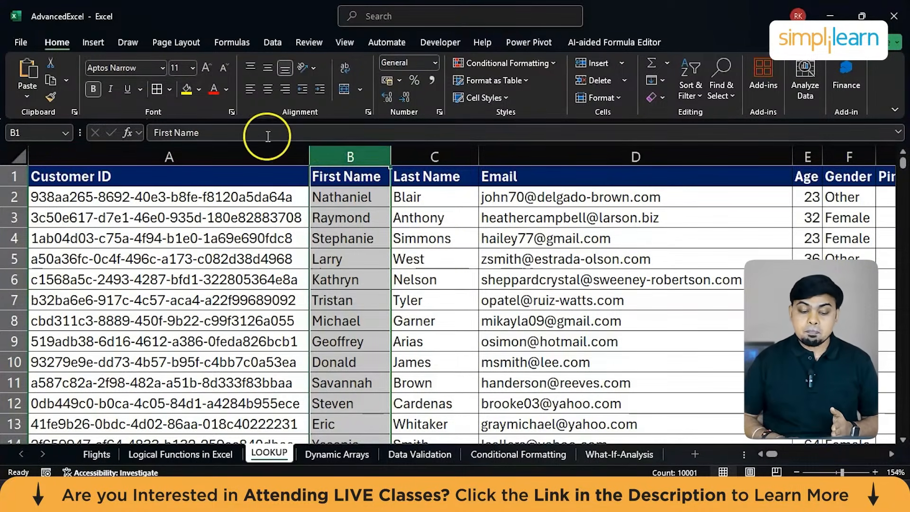
{"action": "left_click", "coordinate": [231, 147]}
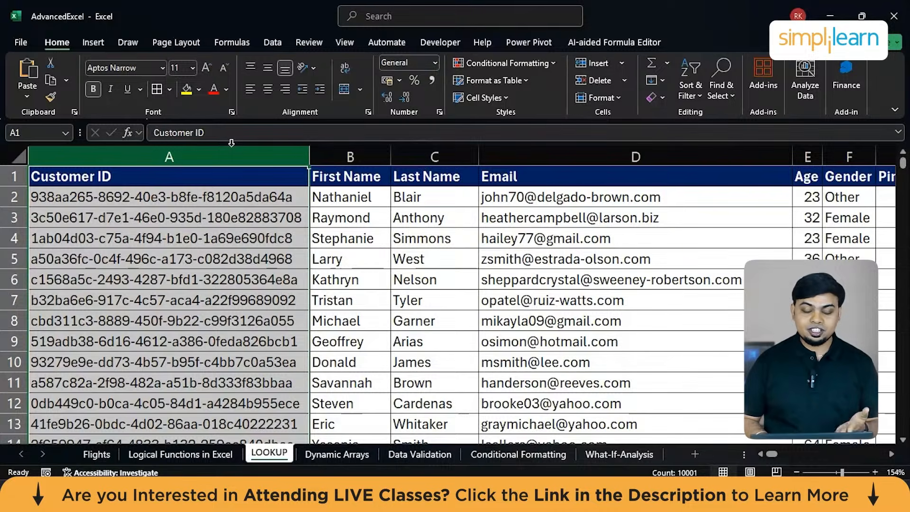
Examine the horizontal customer table that starts at O1, checking how far its Customer ID row extends across the columns.
{"action": "scroll", "coordinate": [231, 143], "scroll_direction": "right", "scroll_amount": 10}
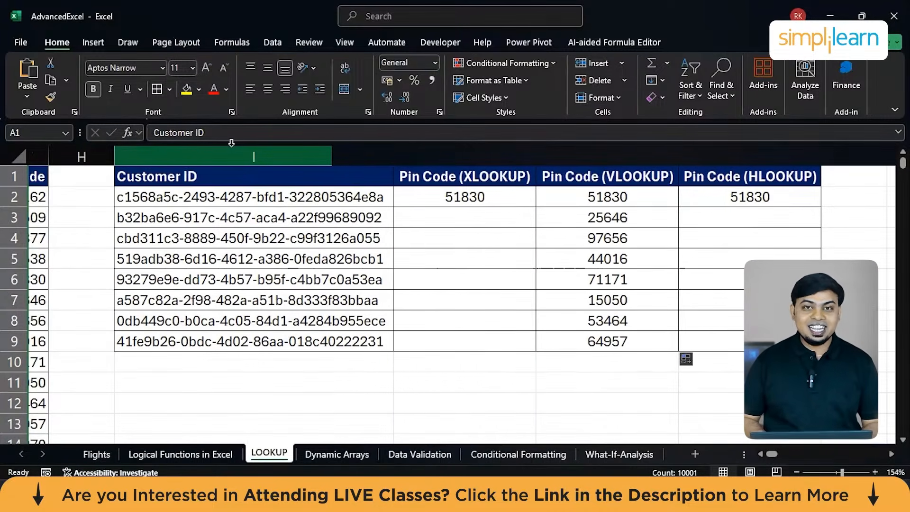
{"action": "scroll", "coordinate": [360, 372], "scroll_direction": "right", "scroll_amount": 3}
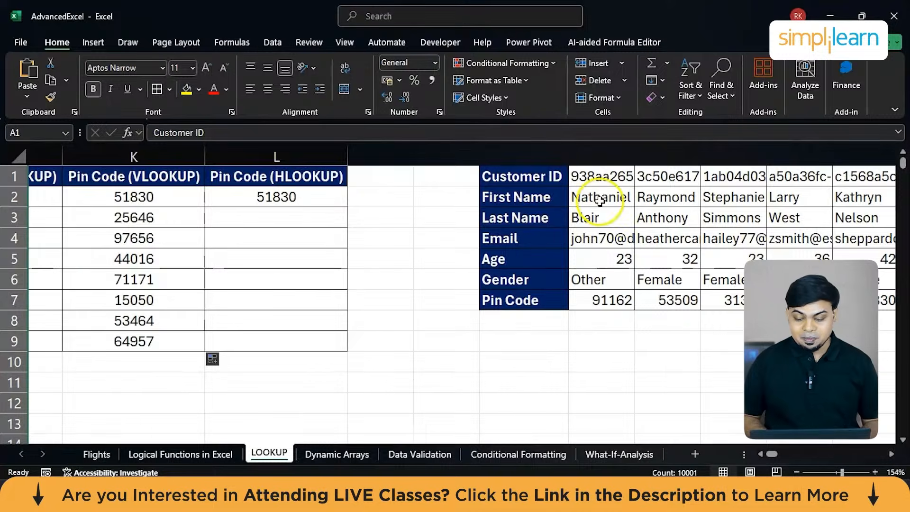
{"action": "scroll", "coordinate": [569, 181], "scroll_direction": "right", "scroll_amount": 2}
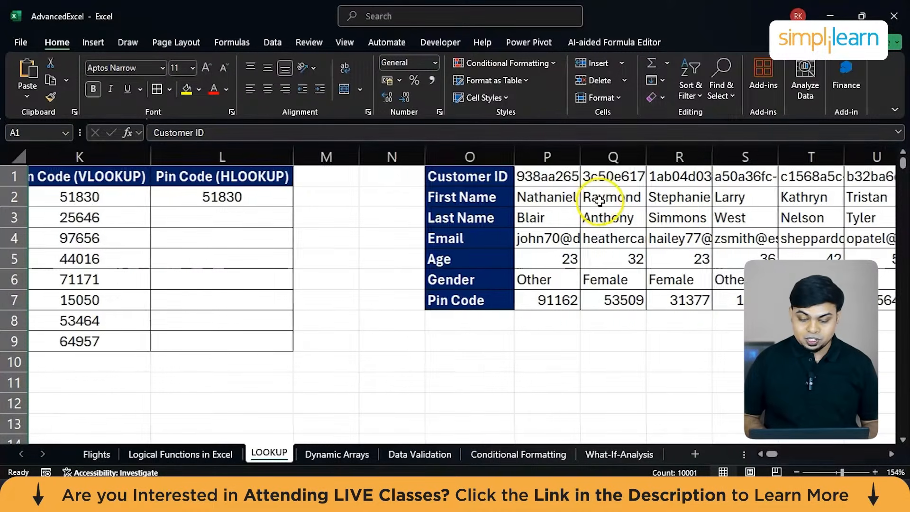
{"action": "left_click", "coordinate": [466, 179]}
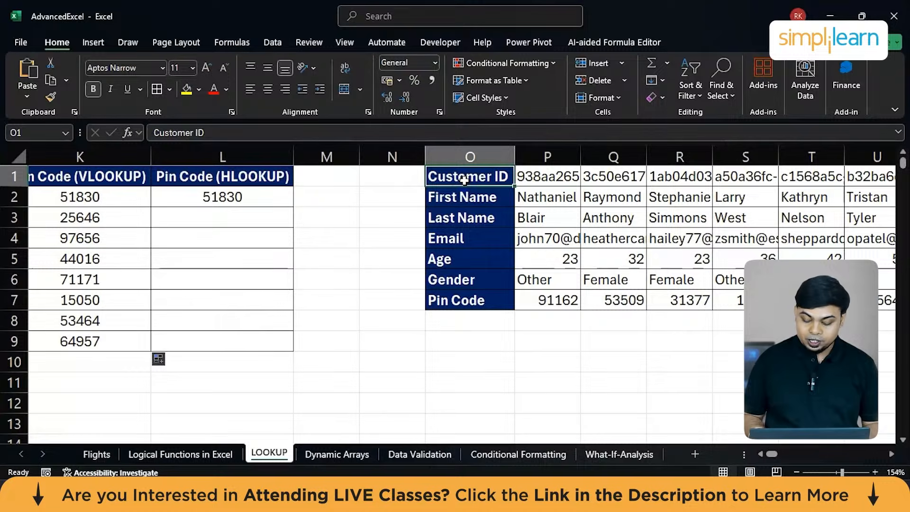
{"action": "key", "text": "ctrl+shift+Right"}
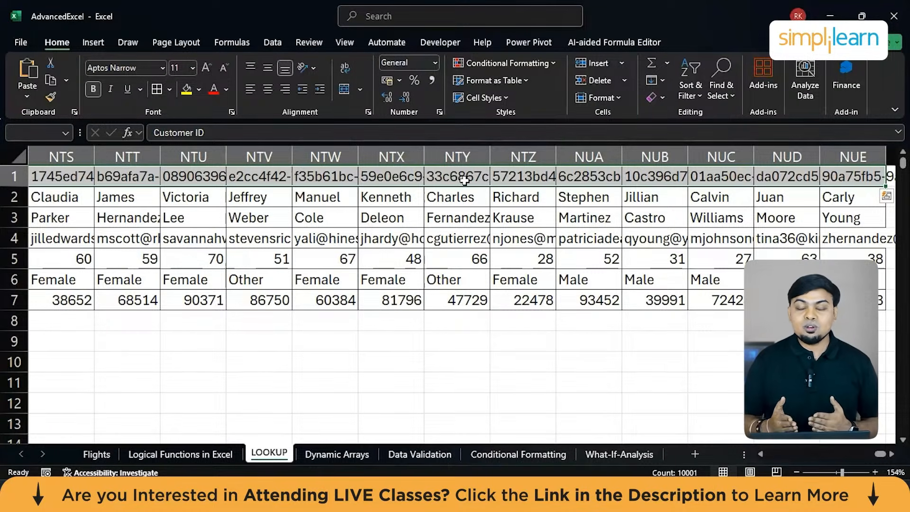
{"action": "key", "text": "shift+Left"}
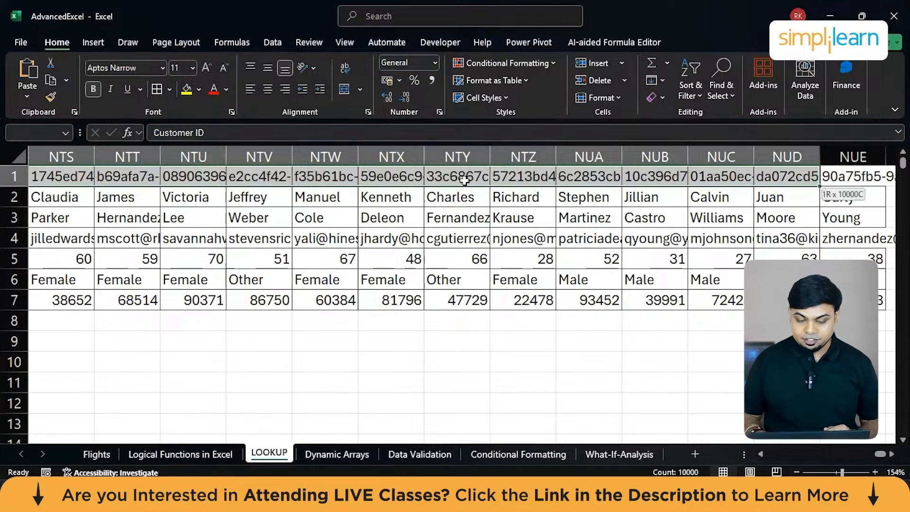
{"action": "left_click", "coordinate": [524, 177]}
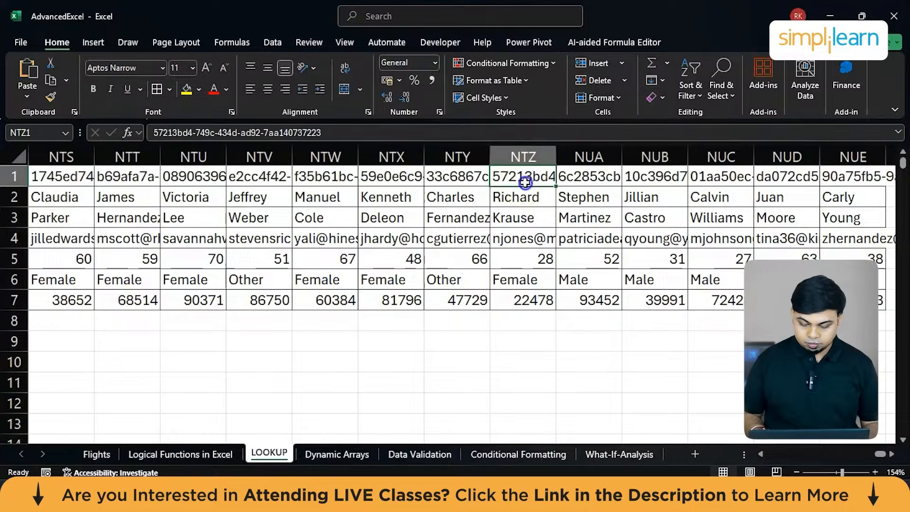
{"action": "key", "text": "ctrl+Left"}
{"action": "scroll", "coordinate": [525, 182], "scroll_direction": "left", "scroll_amount": 5}
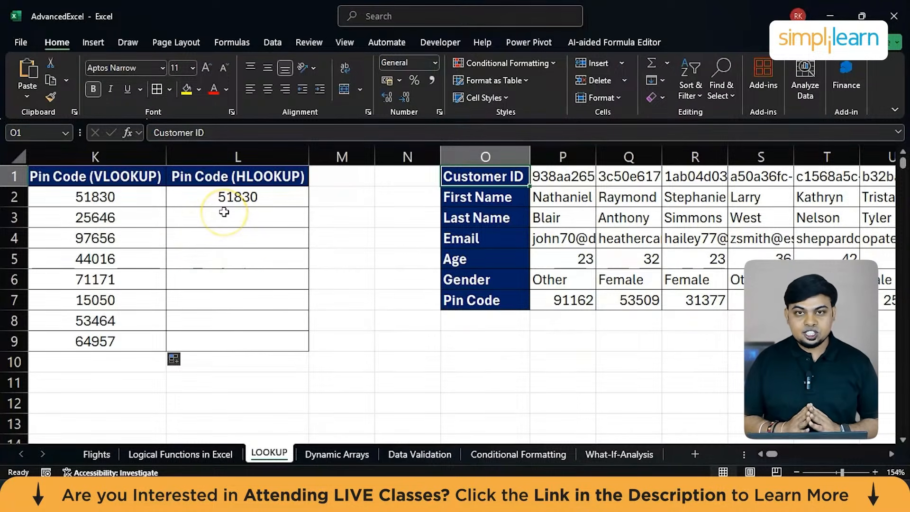
Review the existing HLOOKUP formula in L2 alongside the horizontal customer table.
{"action": "left_click", "coordinate": [237, 196]}
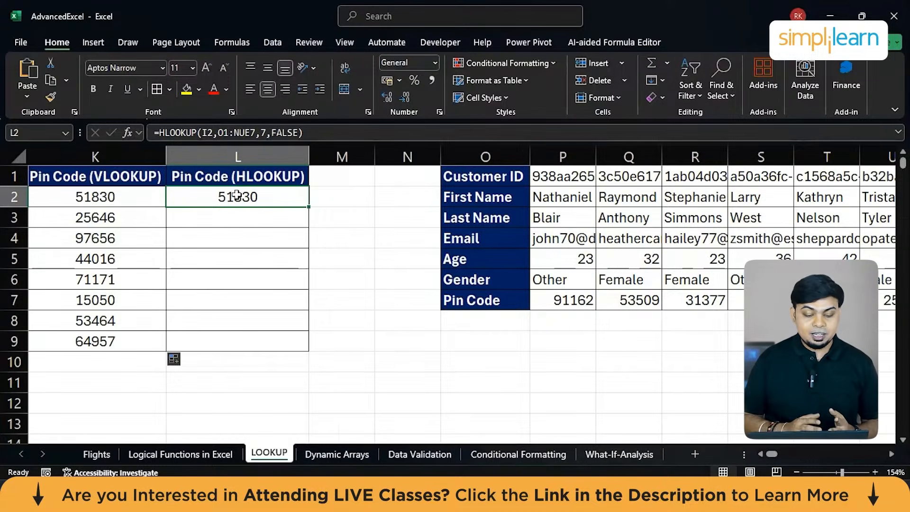
{"action": "scroll", "coordinate": [237, 196], "scroll_direction": "left", "scroll_amount": 4}
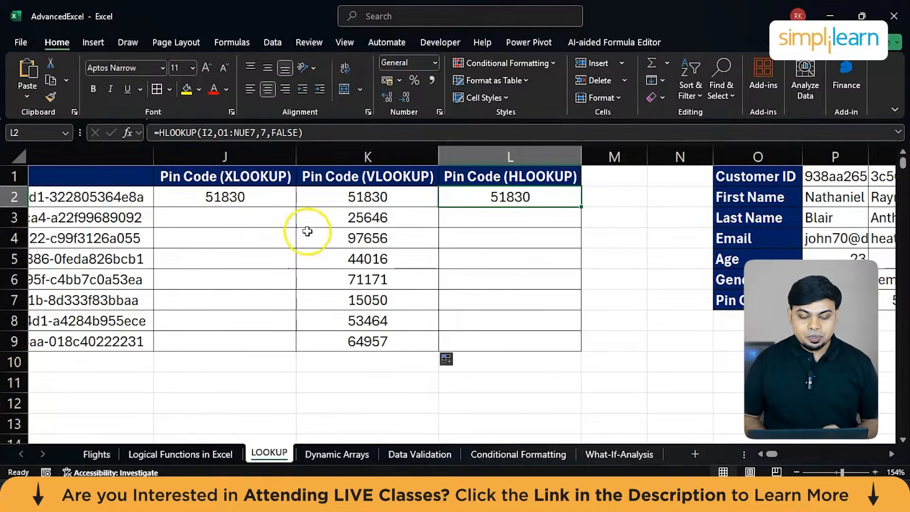
{"action": "scroll", "coordinate": [322, 233], "scroll_direction": "right", "scroll_amount": 3}
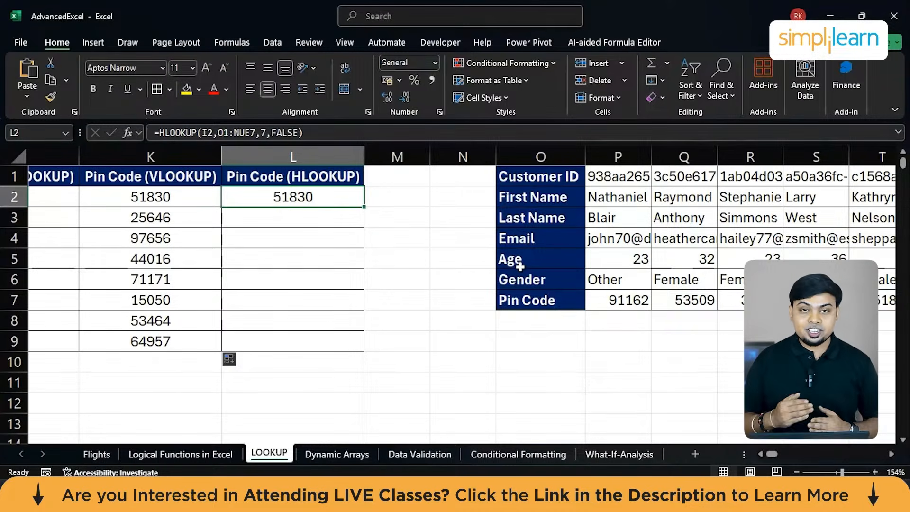
Start an HLOOKUP formula in L3 with the Customer ID in I3 as the lookup value.
{"action": "left_click", "coordinate": [297, 213]}
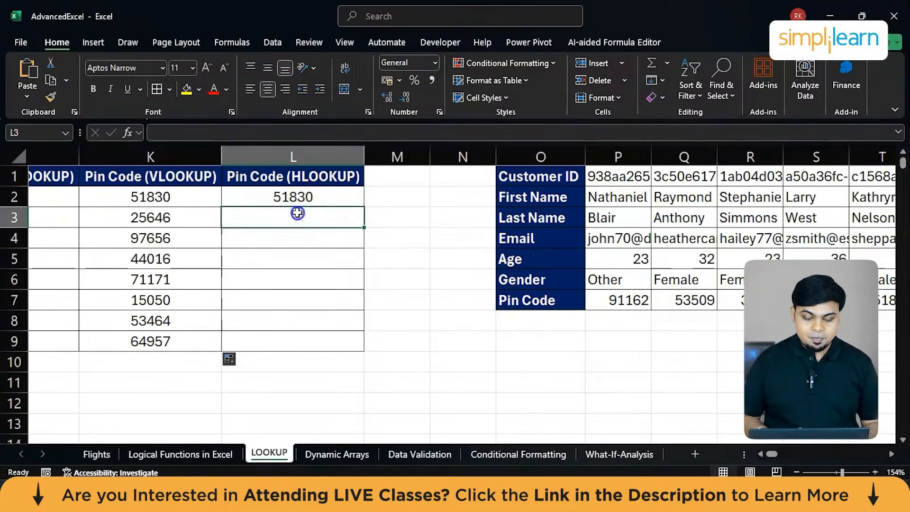
{"action": "type", "text": "=h"}
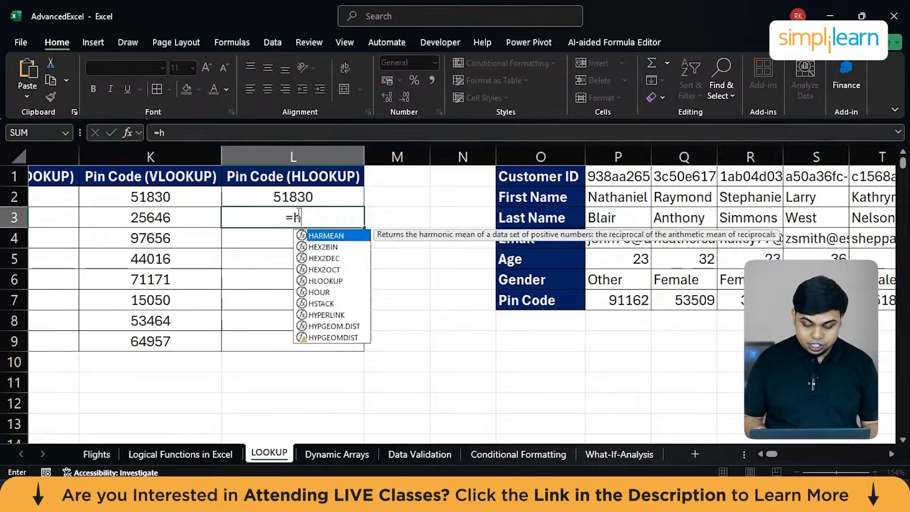
{"action": "type", "text": "l"}
{"action": "key", "text": "Tab"}
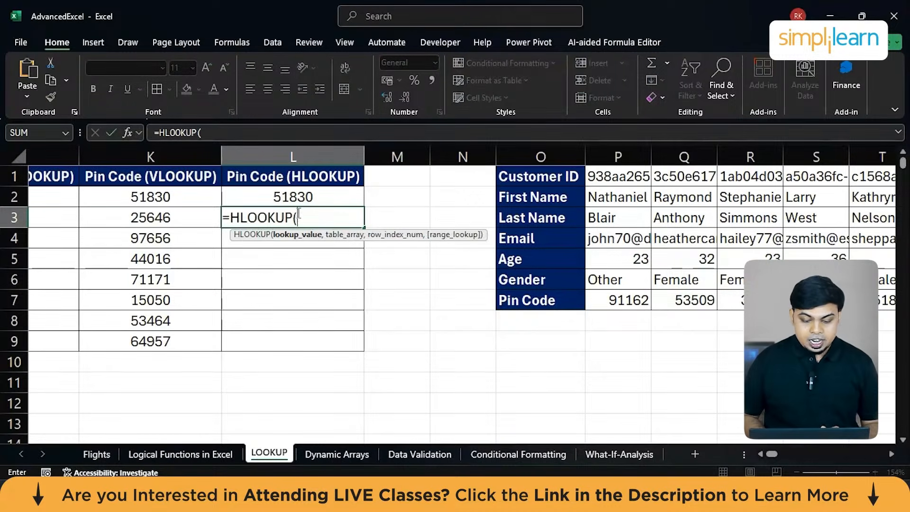
{"action": "scroll", "coordinate": [225, 239], "scroll_direction": "left", "scroll_amount": 3}
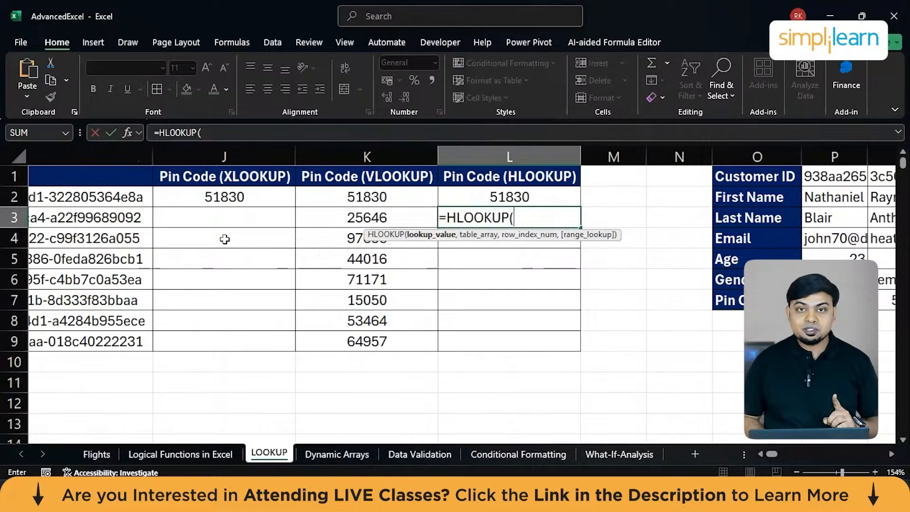
{"action": "left_click", "coordinate": [115, 220]}
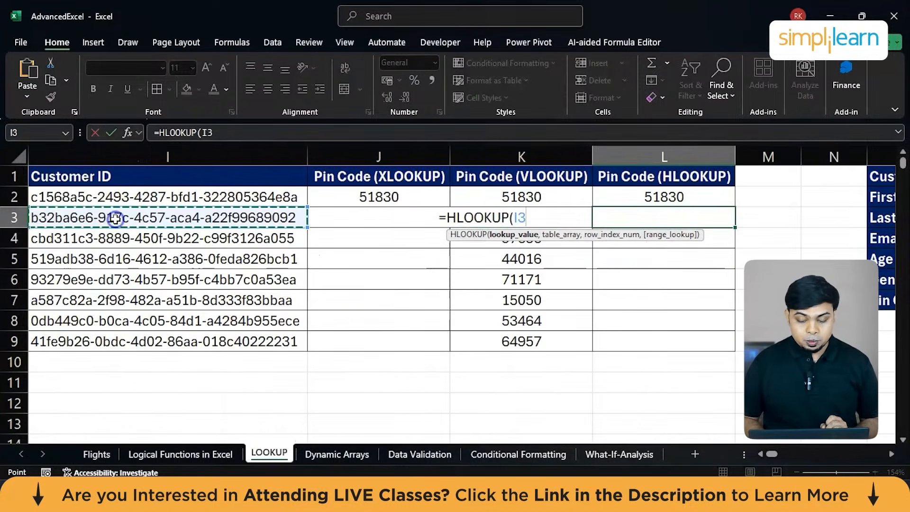
{"action": "type", "text": ","}
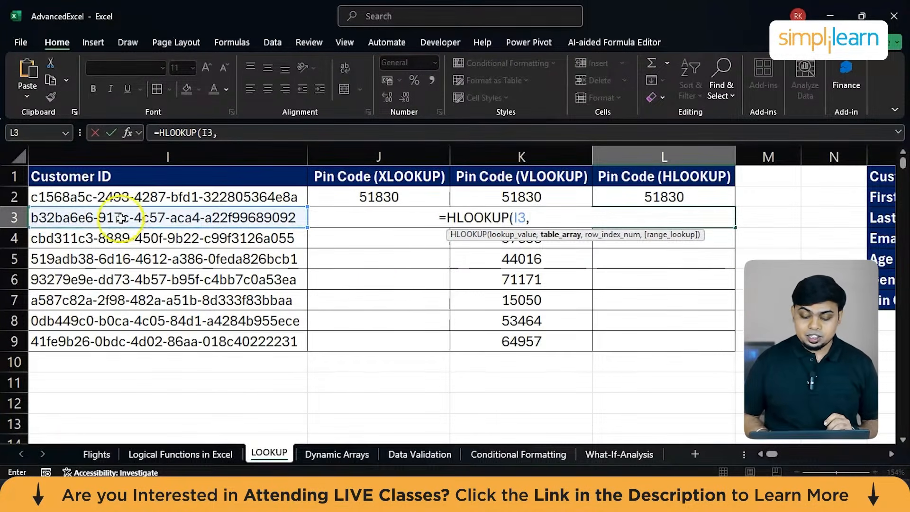
Set the table array of the L3 HLOOKUP to the whole horizontal customer table, O1:NUE7.
{"action": "scroll", "coordinate": [382, 266], "scroll_direction": "right", "scroll_amount": 3}
{"action": "scroll", "coordinate": [541, 320], "scroll_direction": "right", "scroll_amount": 3}
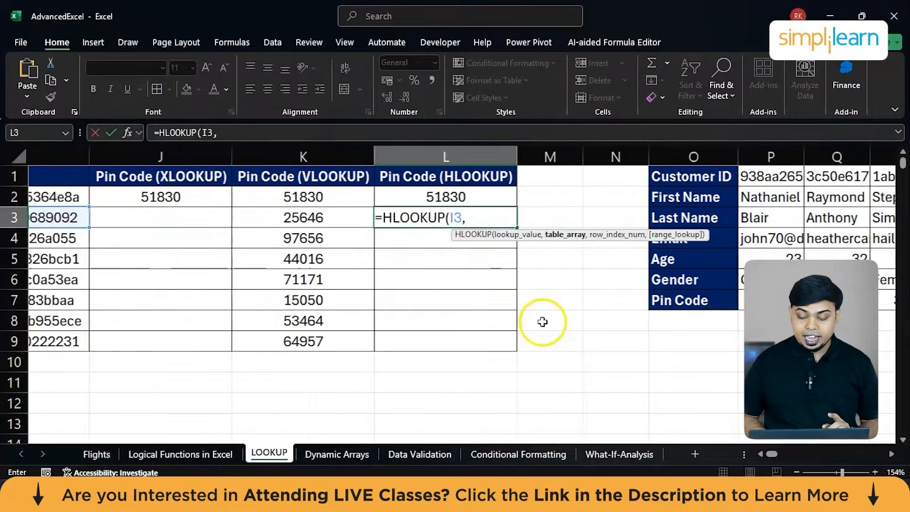
{"action": "left_click", "coordinate": [628, 176]}
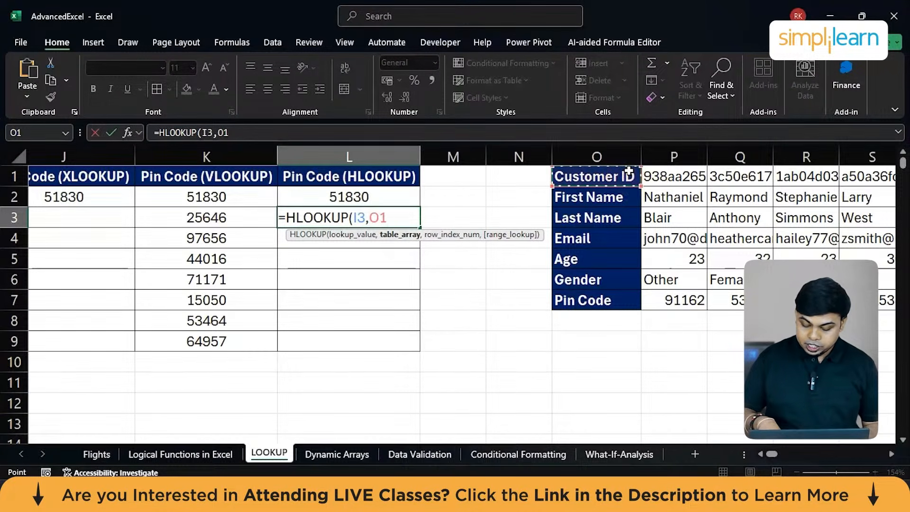
{"action": "key", "text": "ctrl+shift+Right"}
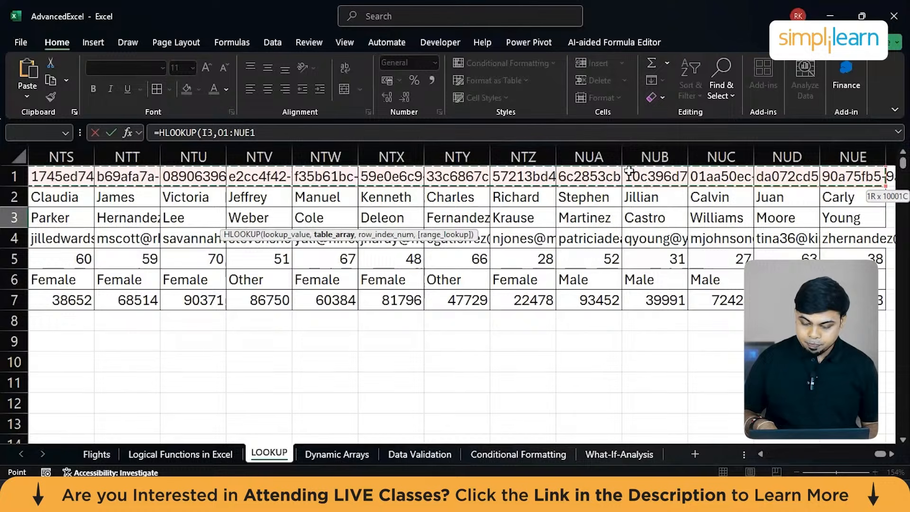
{"action": "key", "text": "ctrl+shift+Down"}
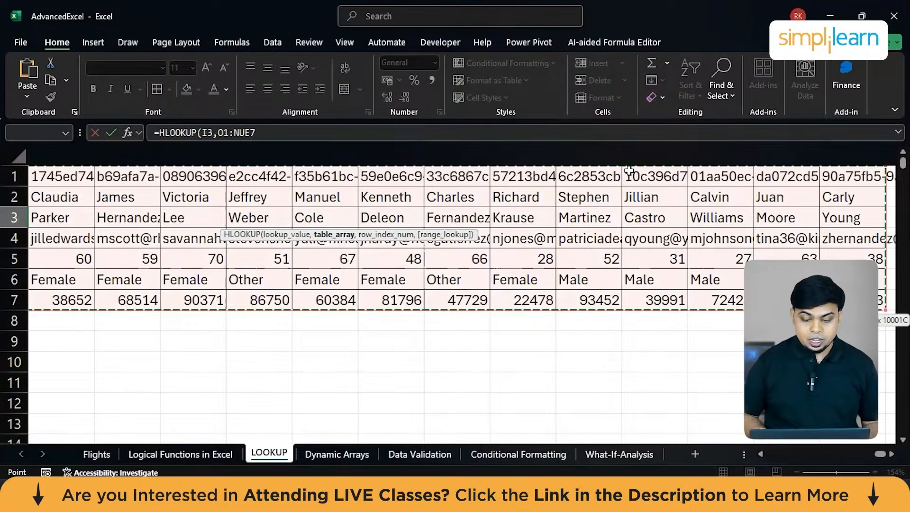
{"action": "scroll", "coordinate": [552, 247], "scroll_direction": "left", "scroll_amount": 8}
{"action": "scroll", "coordinate": [552, 247], "scroll_direction": "left", "scroll_amount": 6}
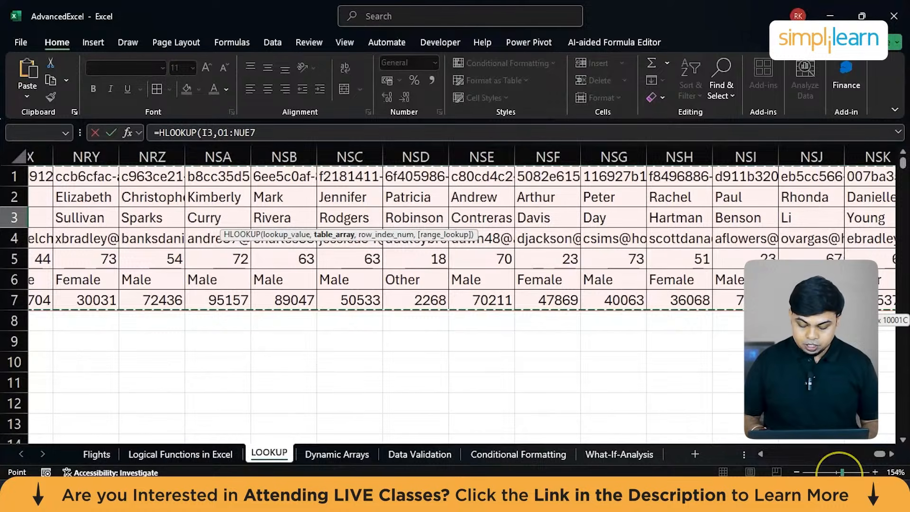
{"action": "type", "text": ","}
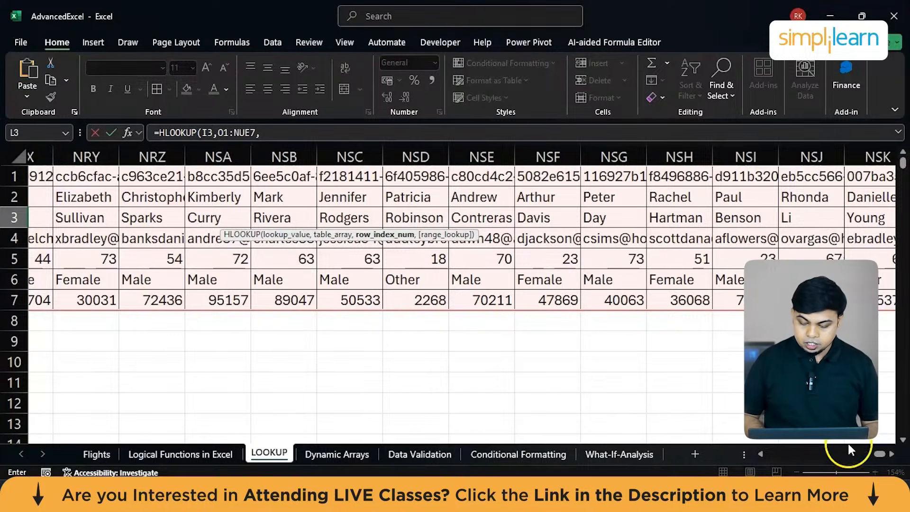
Set the row index number of the L3 HLOOKUP to 7, the Pin Code row.
{"action": "left_click_drag", "start_coordinate": [882, 453], "coordinate": [762, 453]}
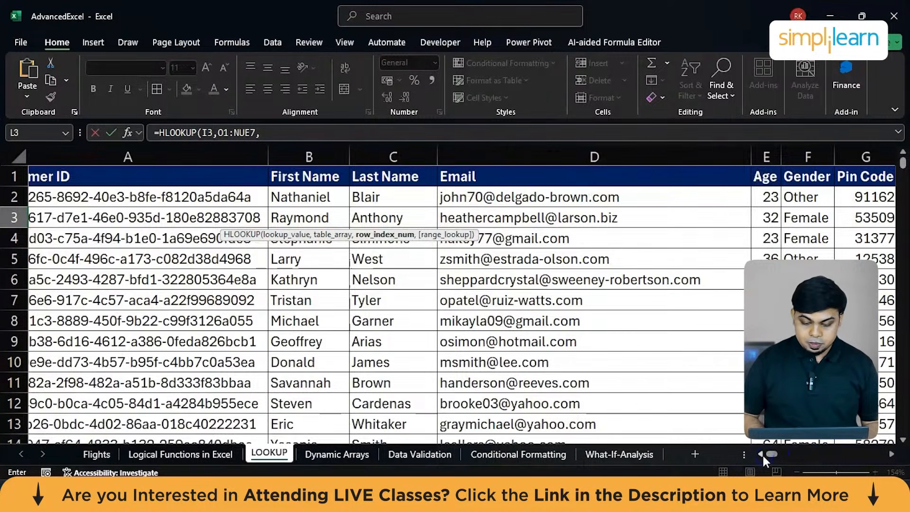
{"action": "scroll", "coordinate": [718, 399], "scroll_direction": "right", "scroll_amount": 5}
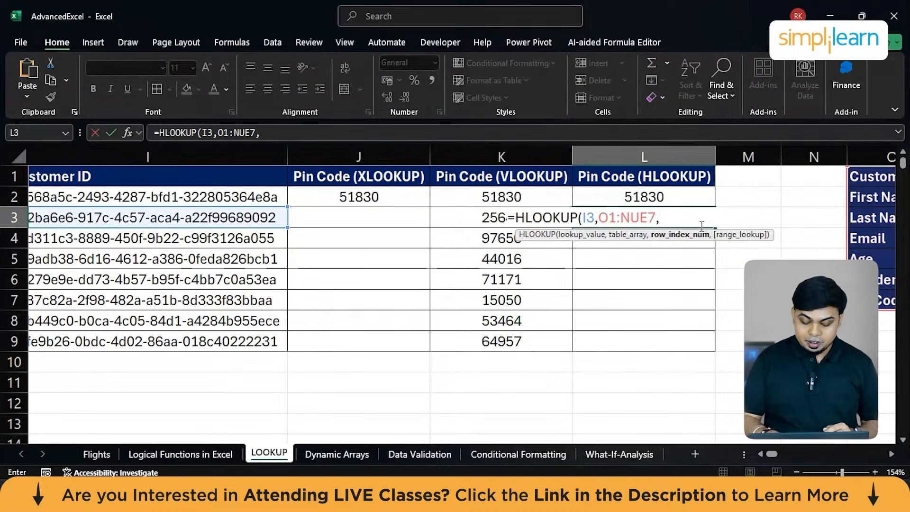
{"action": "type", "text": "7"}
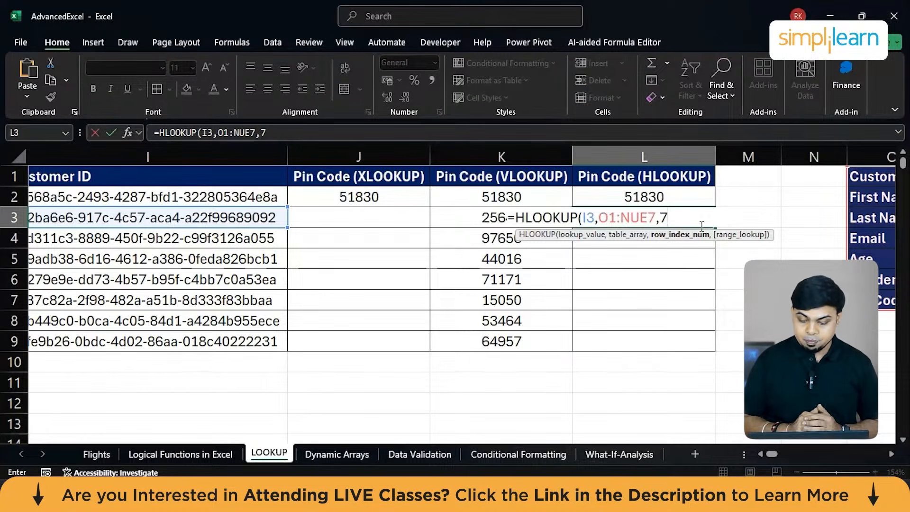
{"action": "type", "text": ","}
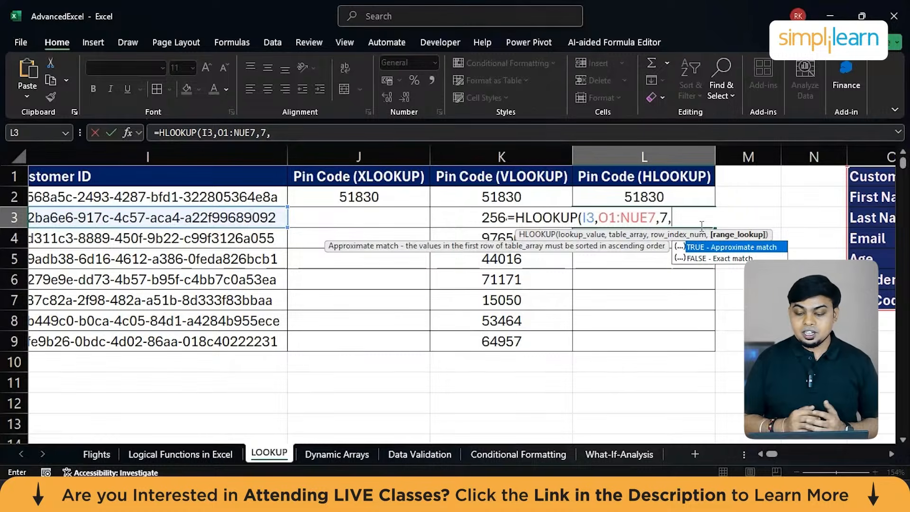
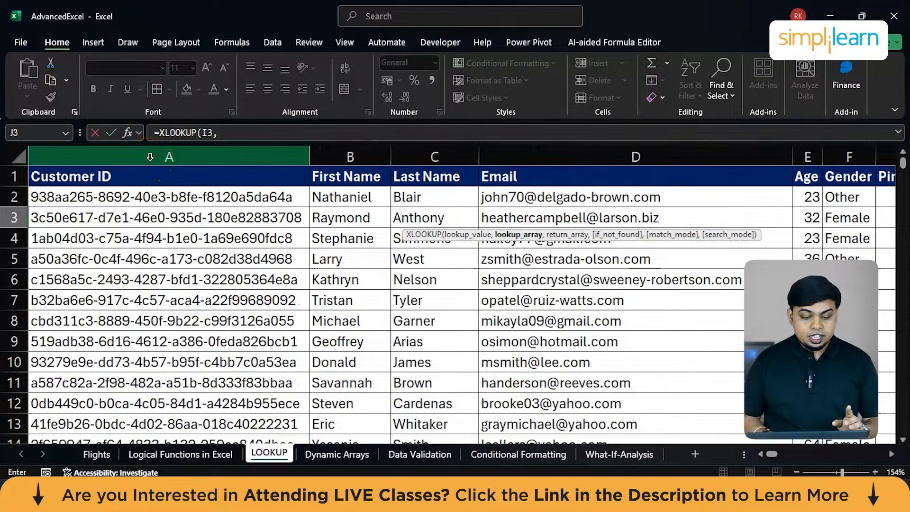
Complete the XLOOKUP formula in J3 with column A as the lookup array and column G as the return array, without optional arguments.
{"action": "left_click", "coordinate": [150, 157]}
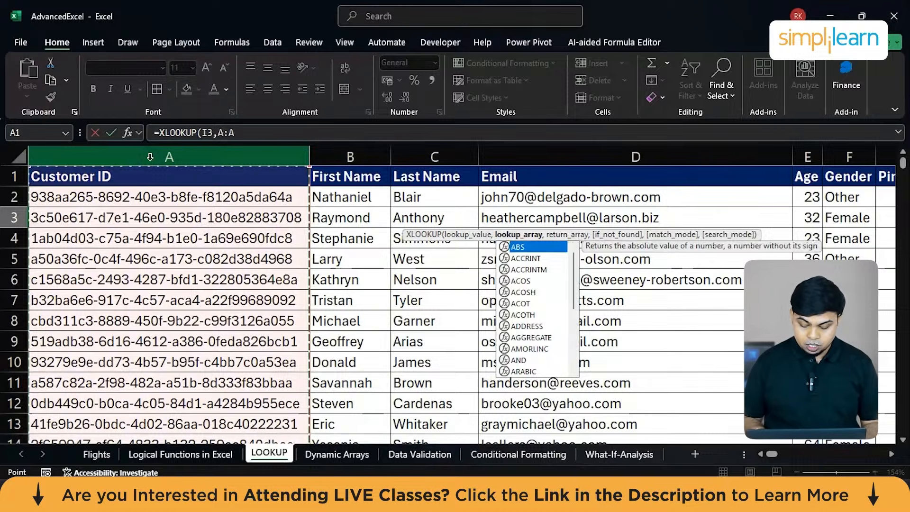
{"action": "type", "text": ","}
{"action": "scroll", "coordinate": [441, 217], "scroll_direction": "right", "scroll_amount": 4}
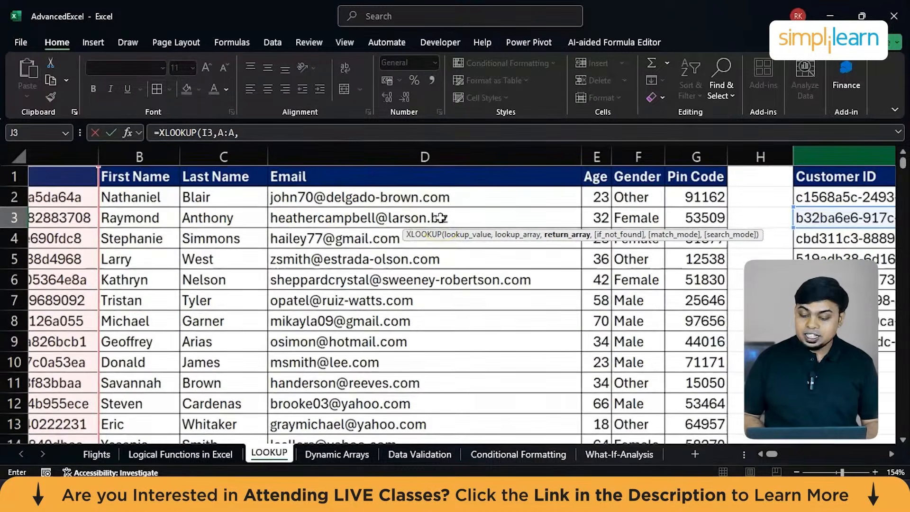
{"action": "scroll", "coordinate": [441, 218], "scroll_direction": "right", "scroll_amount": 1}
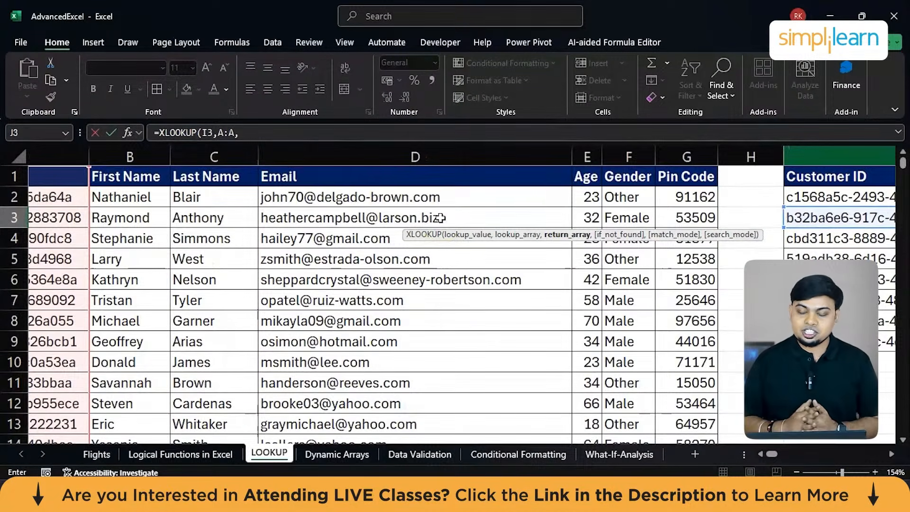
{"action": "left_click", "coordinate": [683, 154]}
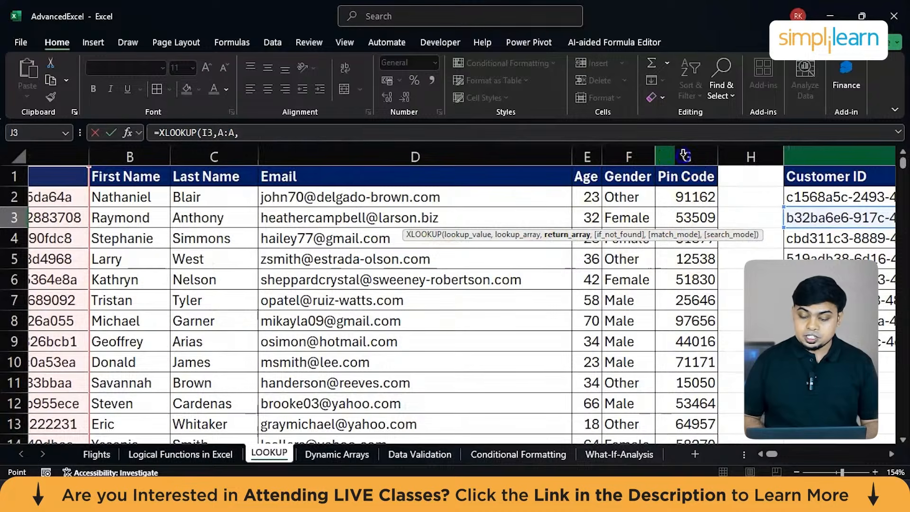
{"action": "scroll", "coordinate": [683, 155], "scroll_direction": "right", "scroll_amount": 6}
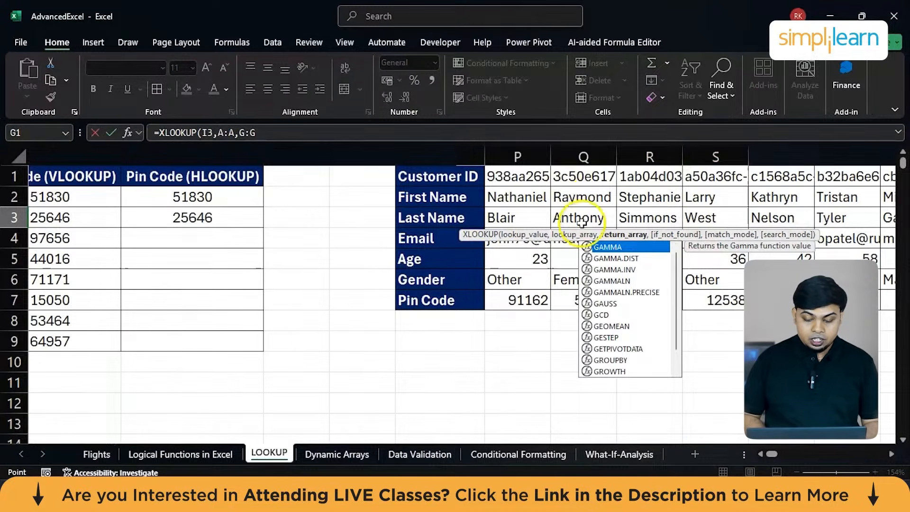
{"action": "scroll", "coordinate": [417, 270], "scroll_direction": "left", "scroll_amount": 3}
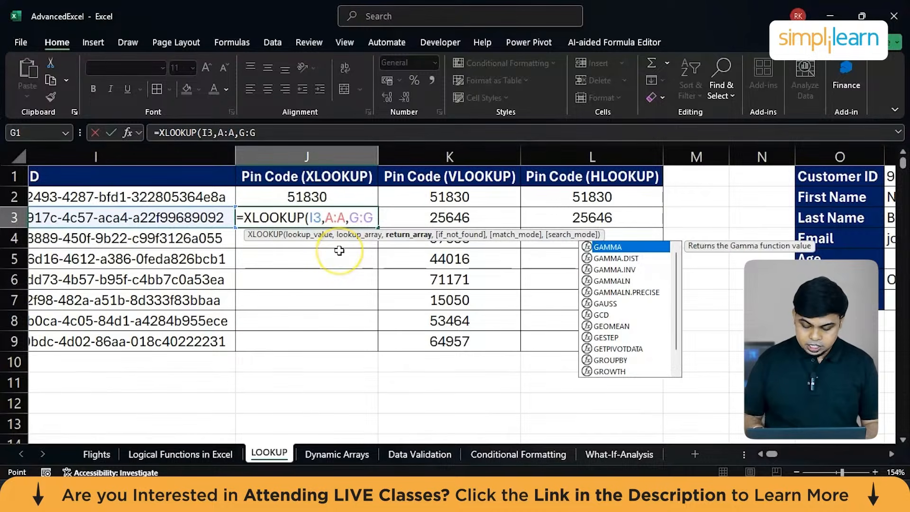
{"action": "type", "text": ","}
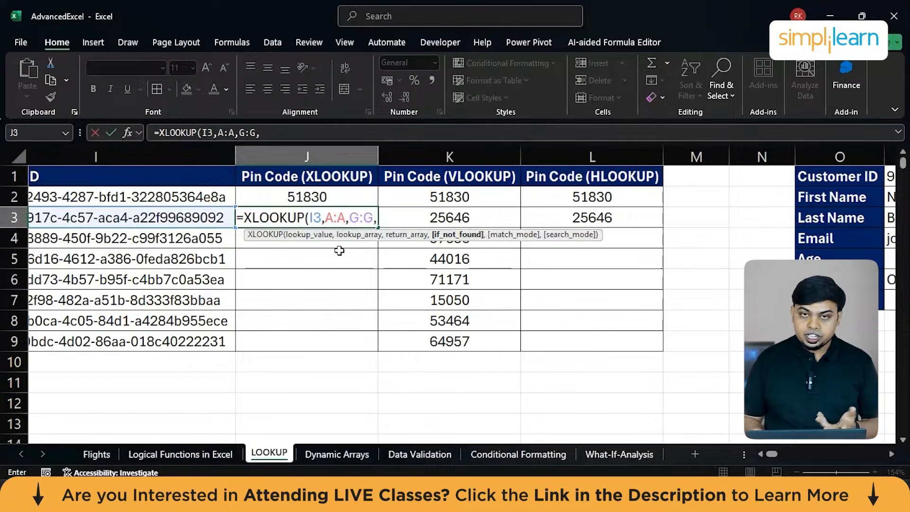
{"action": "key", "text": "BackSpace"}
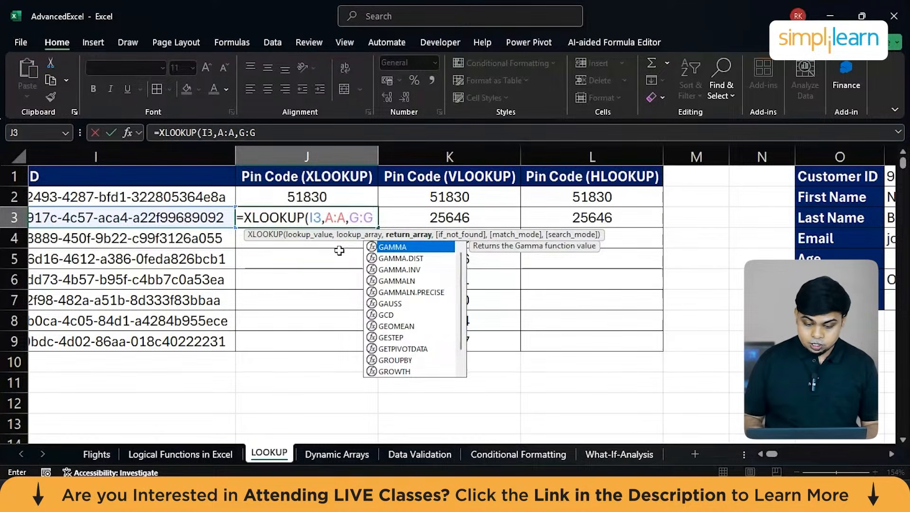
{"action": "key", "text": "Return"}
Fill the J3 XLOOKUP formula down the Pin Code (XLOOKUP) column to J9.
{"action": "left_click", "coordinate": [343, 214]}
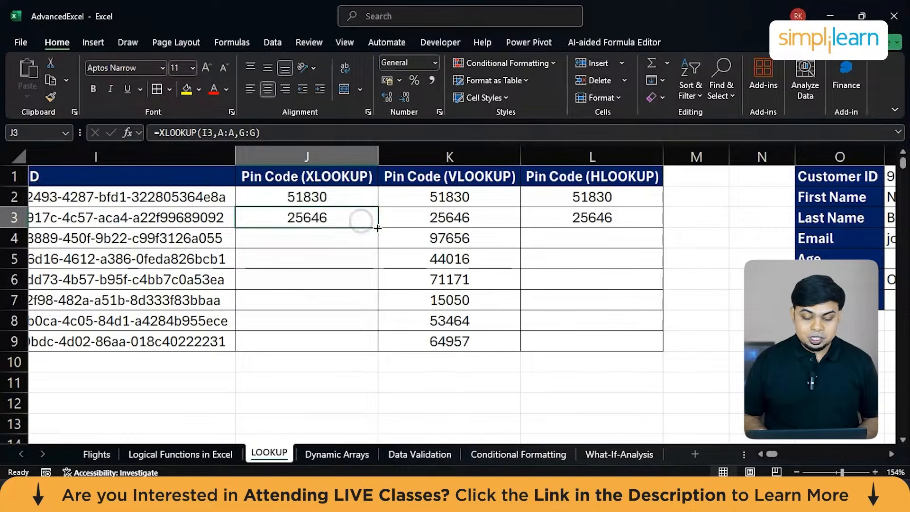
{"action": "double_click", "coordinate": [378, 229]}
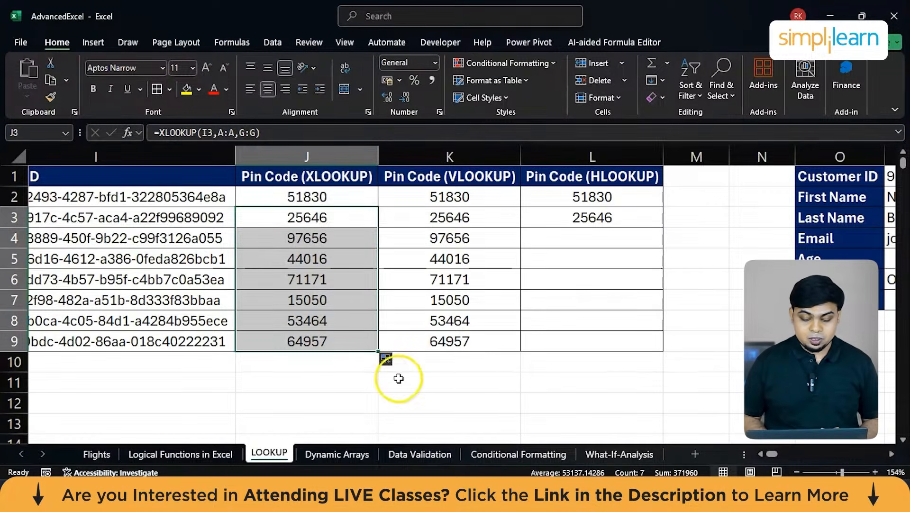
{"action": "left_click", "coordinate": [369, 404]}
{"action": "scroll", "coordinate": [369, 404], "scroll_direction": "left", "scroll_amount": 2}
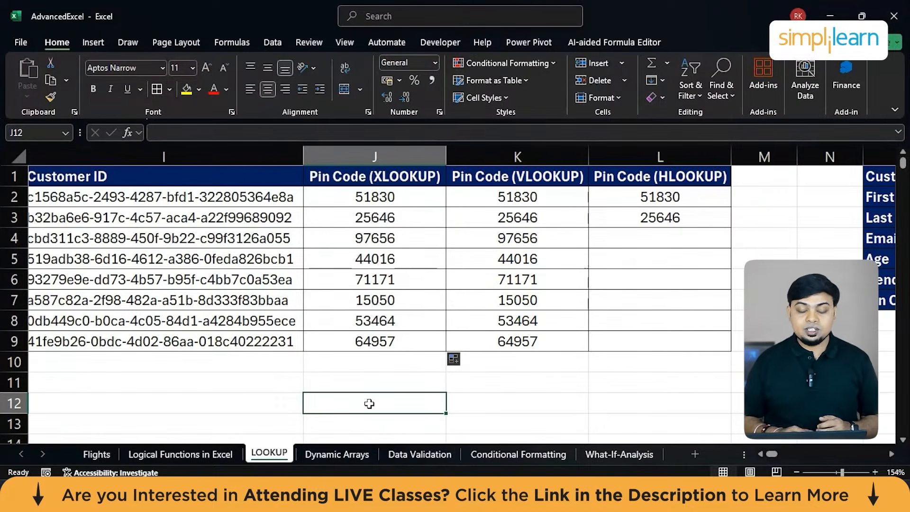
Open the Dynamic Arrays sheet and select the listed function names from FILTER to RANDARRAY in L3:L7.
{"action": "left_click", "coordinate": [332, 453]}
{"action": "scroll", "coordinate": [421, 321], "scroll_direction": "up", "scroll_amount": 6}
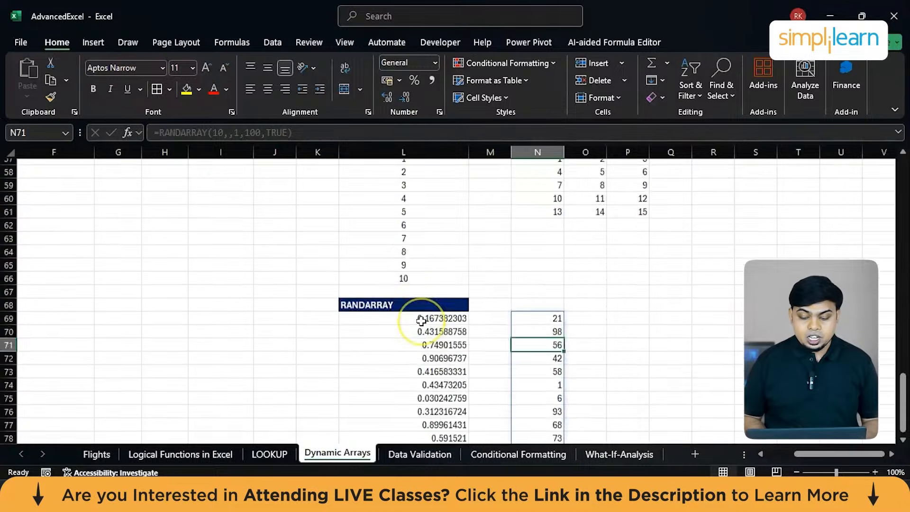
{"action": "scroll", "coordinate": [421, 321], "scroll_direction": "up", "scroll_amount": 18}
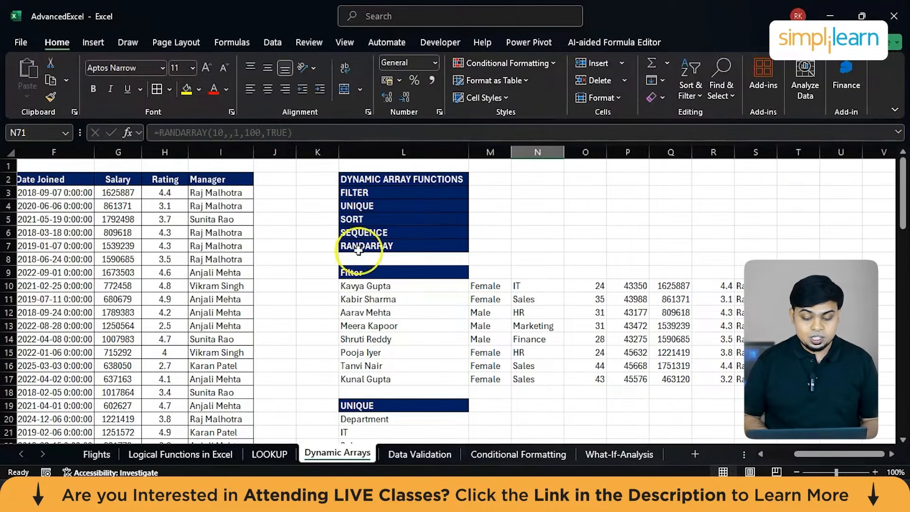
{"action": "left_click_drag", "start_coordinate": [365, 192], "coordinate": [377, 247]}
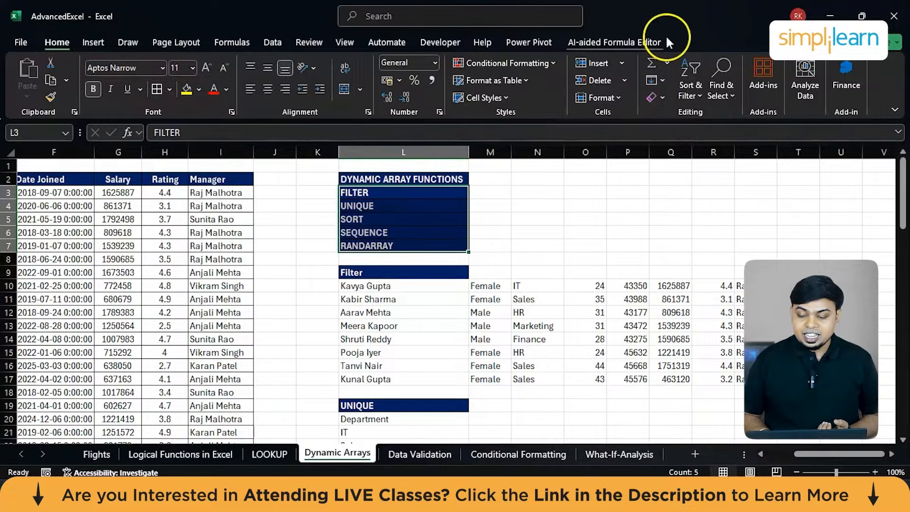
Look at the built-in Sort & Filter options without applying any to the sheet.
{"action": "left_click", "coordinate": [691, 89]}
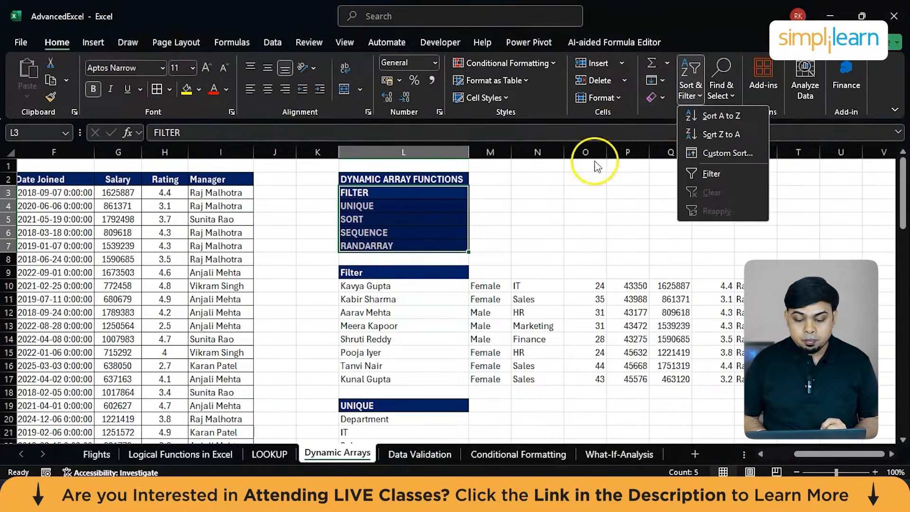
{"action": "left_click", "coordinate": [615, 189]}
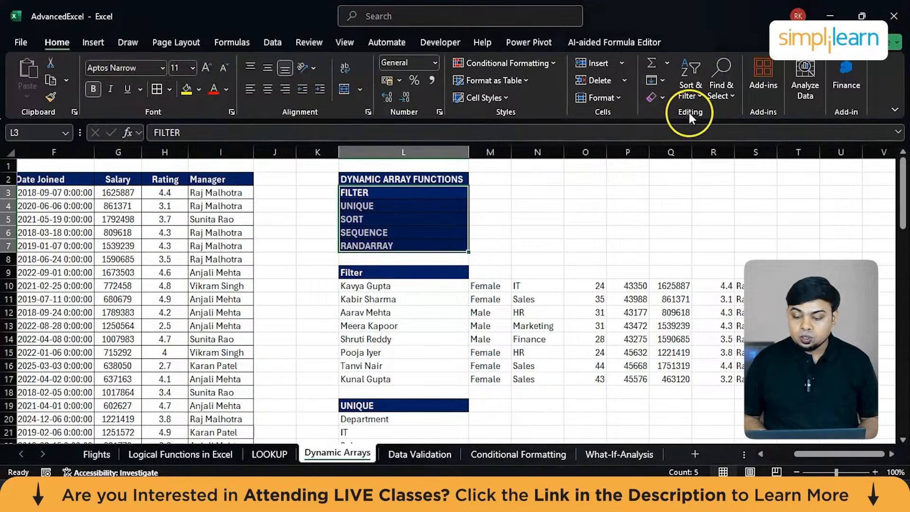
{"action": "left_click", "coordinate": [687, 95]}
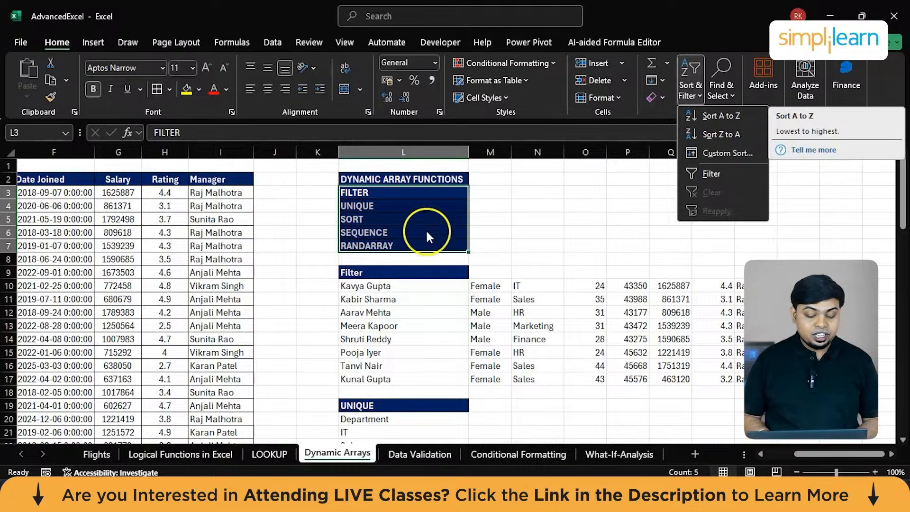
{"action": "left_click", "coordinate": [301, 268]}
Review the columns of the employee table on the Dynamic Arrays sheet, from Name to Manager.
{"action": "scroll", "coordinate": [313, 266], "scroll_direction": "left", "scroll_amount": 5}
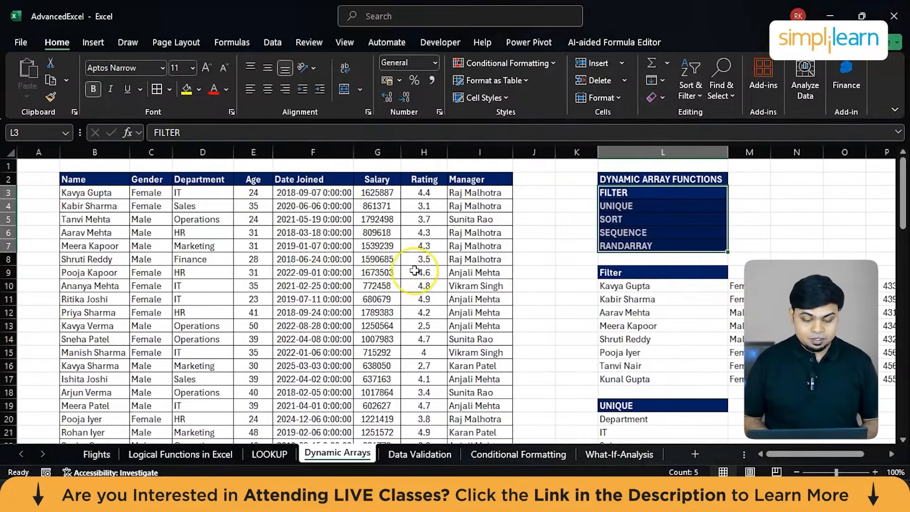
{"action": "scroll", "coordinate": [332, 266], "scroll_direction": "up", "scroll_amount": 6}
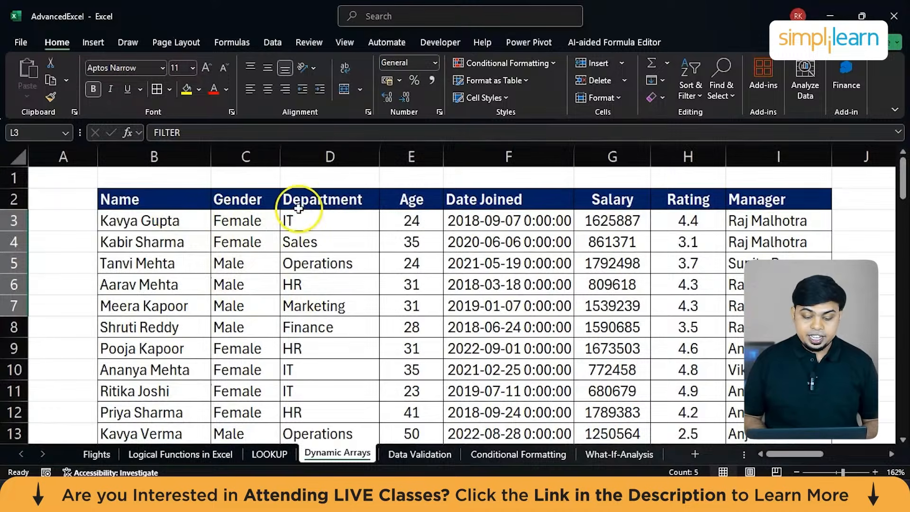
{"action": "scroll", "coordinate": [355, 203], "scroll_direction": "right", "scroll_amount": 3}
{"action": "scroll", "coordinate": [355, 205], "scroll_direction": "right", "scroll_amount": 2}
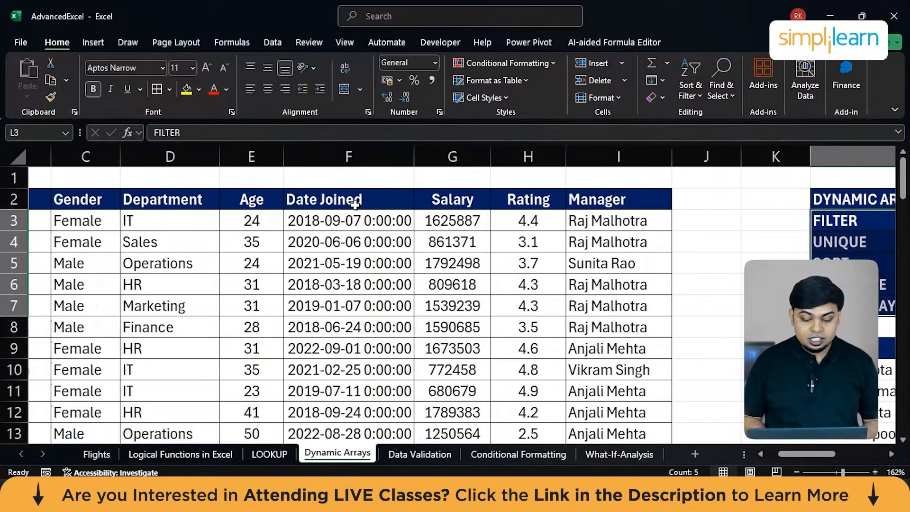
{"action": "scroll", "coordinate": [355, 204], "scroll_direction": "right", "scroll_amount": 2}
{"action": "scroll", "coordinate": [456, 202], "scroll_direction": "right", "scroll_amount": 3}
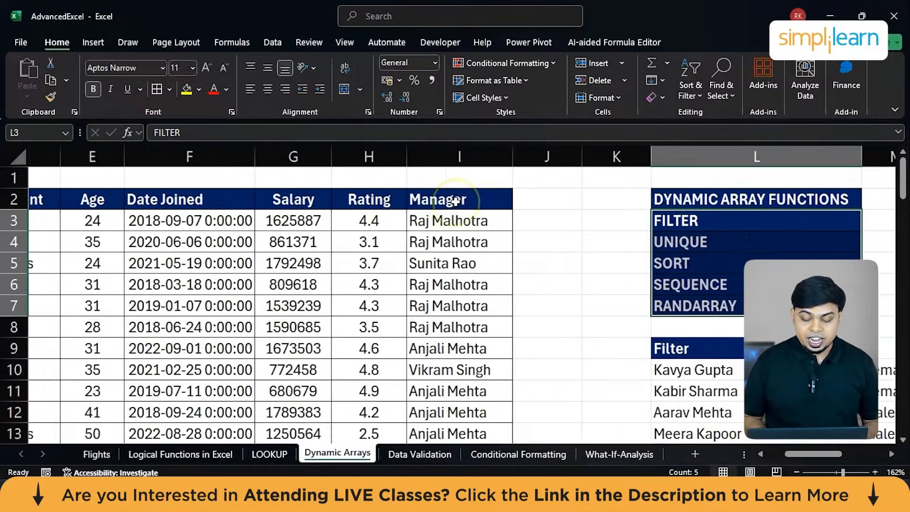
{"action": "scroll", "coordinate": [456, 201], "scroll_direction": "right", "scroll_amount": 6}
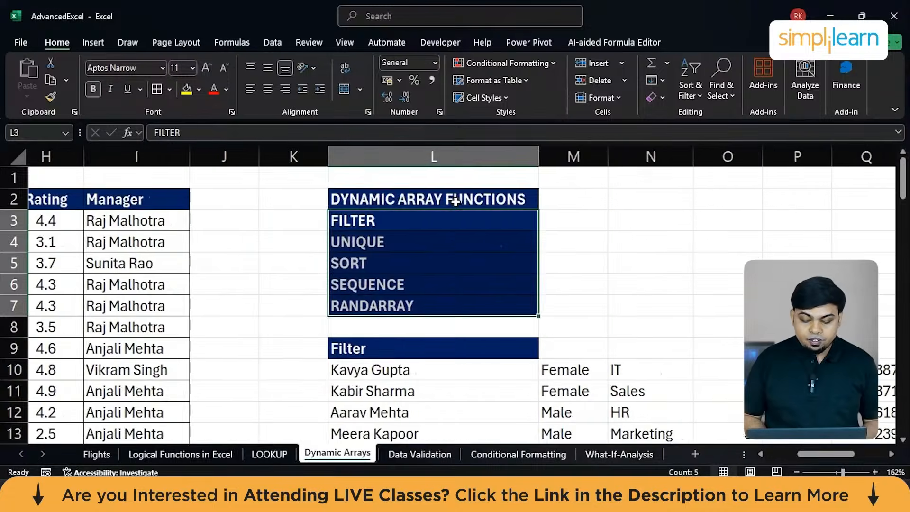
Examine the rows returned under the Filter heading, including the manager in S10, alongside the employee table's Manager column.
{"action": "scroll", "coordinate": [456, 202], "scroll_direction": "down", "scroll_amount": 2}
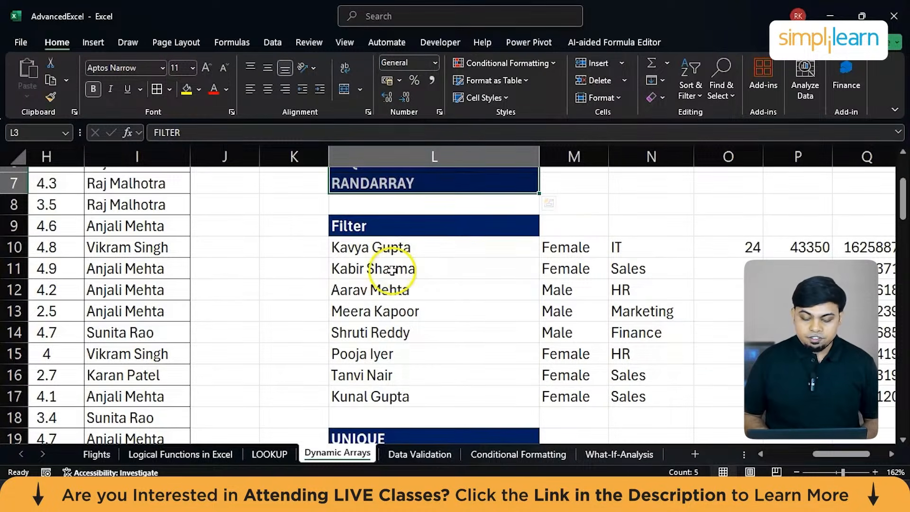
{"action": "scroll", "coordinate": [391, 271], "scroll_direction": "down", "scroll_amount": 2, "text": "ctrl"}
{"action": "scroll", "coordinate": [389, 271], "scroll_direction": "right", "scroll_amount": 3}
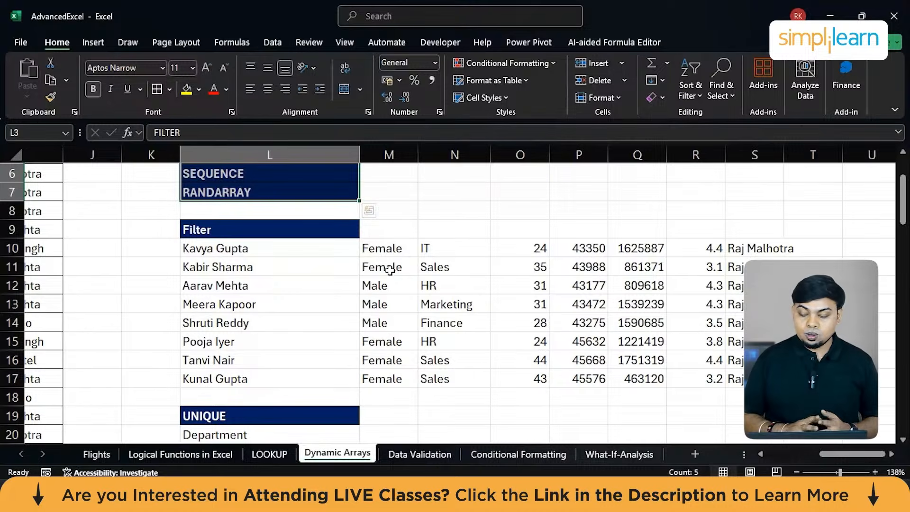
{"action": "left_click", "coordinate": [741, 256]}
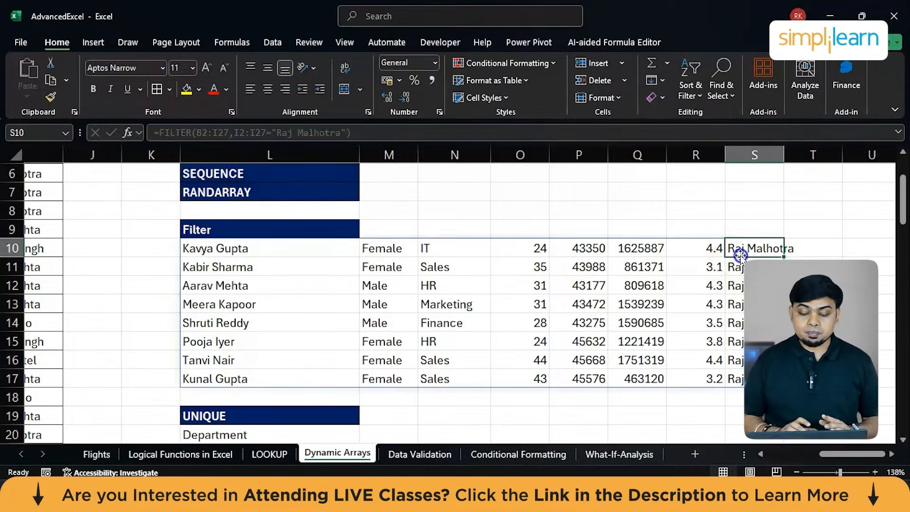
{"action": "scroll", "coordinate": [245, 270], "scroll_direction": "left", "scroll_amount": 3}
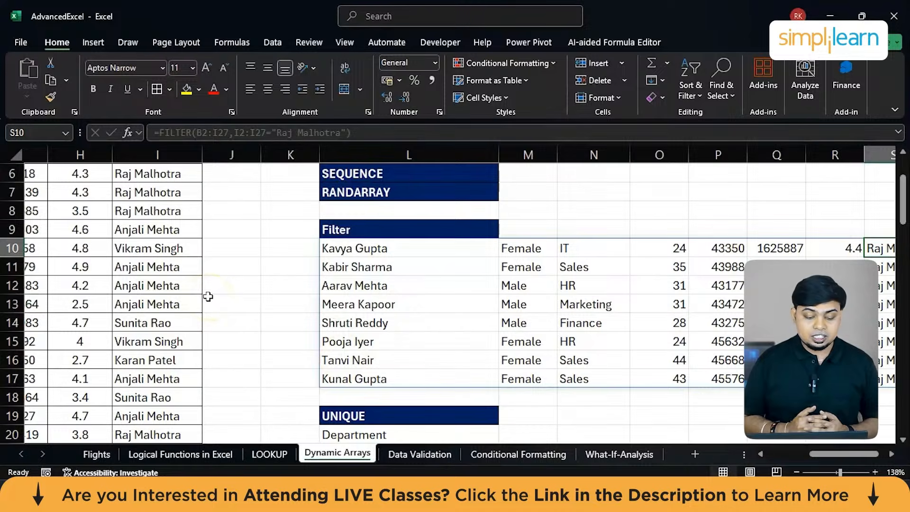
{"action": "scroll", "coordinate": [208, 297], "scroll_direction": "up", "scroll_amount": 1}
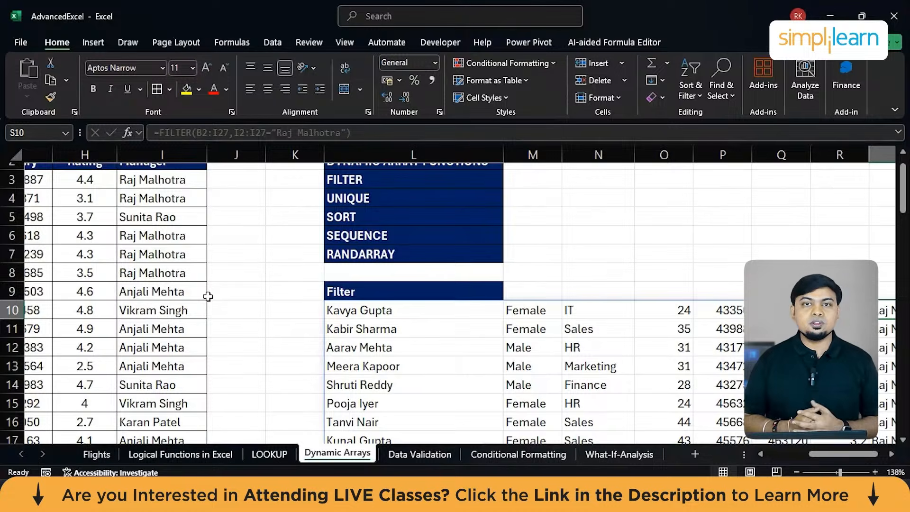
{"action": "scroll", "coordinate": [207, 297], "scroll_direction": "down", "scroll_amount": 3}
{"action": "scroll", "coordinate": [404, 305], "scroll_direction": "up", "scroll_amount": 2}
{"action": "scroll", "coordinate": [405, 305], "scroll_direction": "right", "scroll_amount": 2}
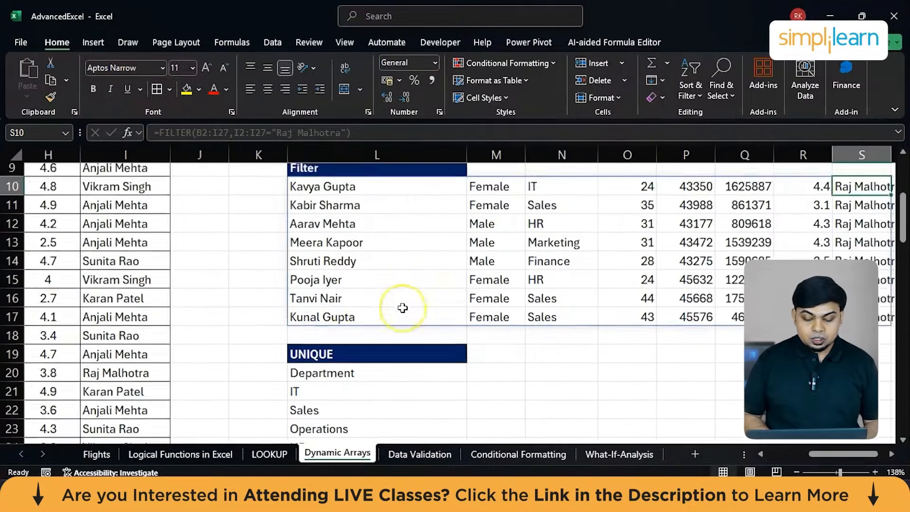
Inspect the FILTER formula in L10 and compare its array and manager criterion with the employee table.
{"action": "left_click", "coordinate": [458, 275]}
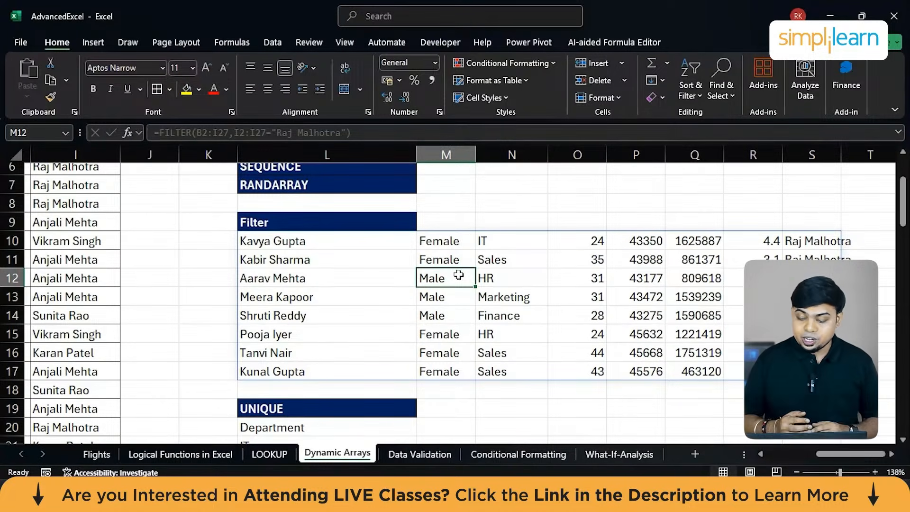
{"action": "scroll", "coordinate": [458, 275], "scroll_direction": "up", "scroll_amount": 4}
{"action": "scroll", "coordinate": [458, 275], "scroll_direction": "down", "scroll_amount": 2}
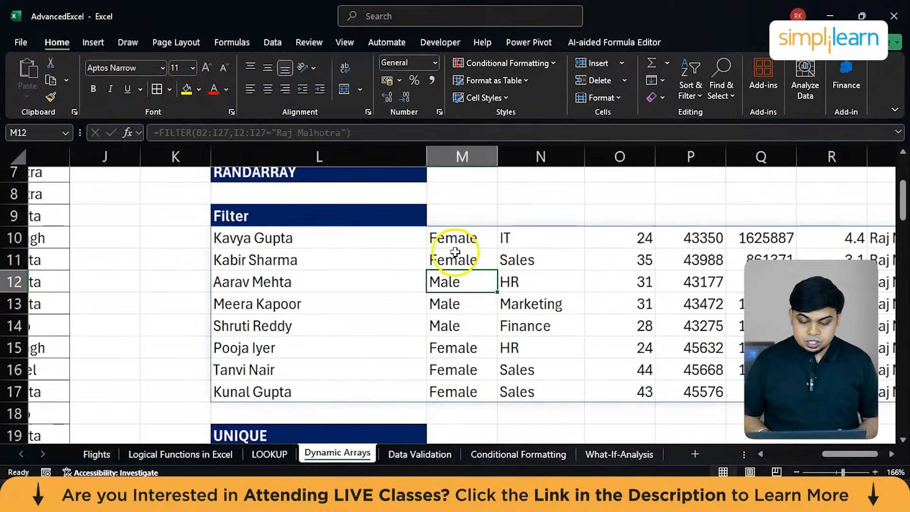
{"action": "double_click", "coordinate": [455, 253]}
{"action": "left_click", "coordinate": [459, 321]}
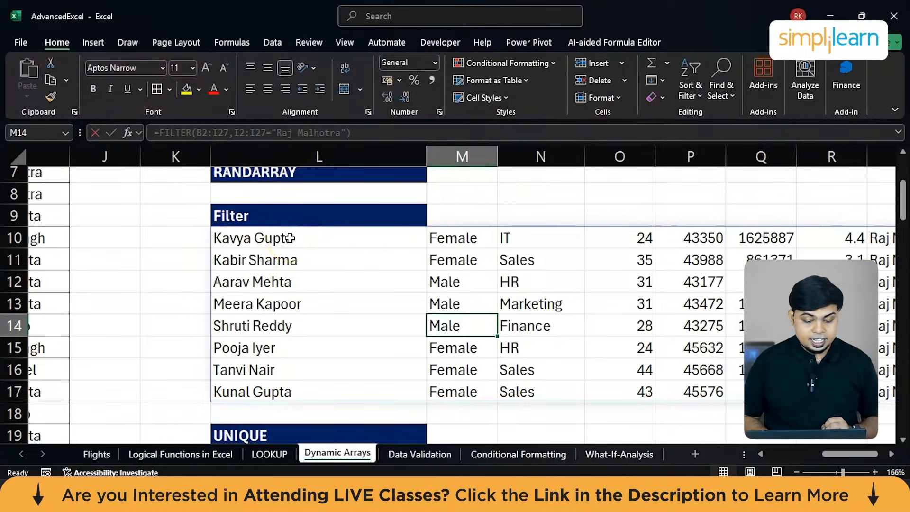
{"action": "left_click", "coordinate": [289, 238]}
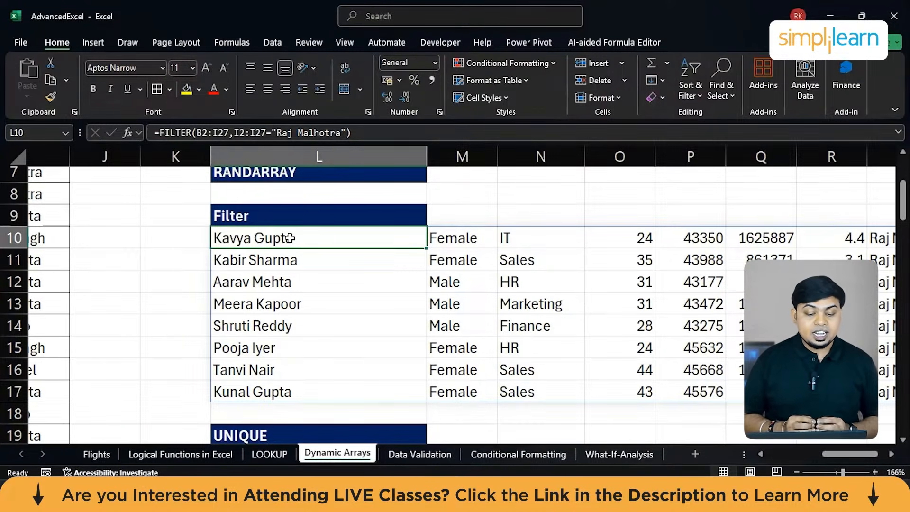
{"action": "scroll", "coordinate": [290, 238], "scroll_direction": "left", "scroll_amount": 10}
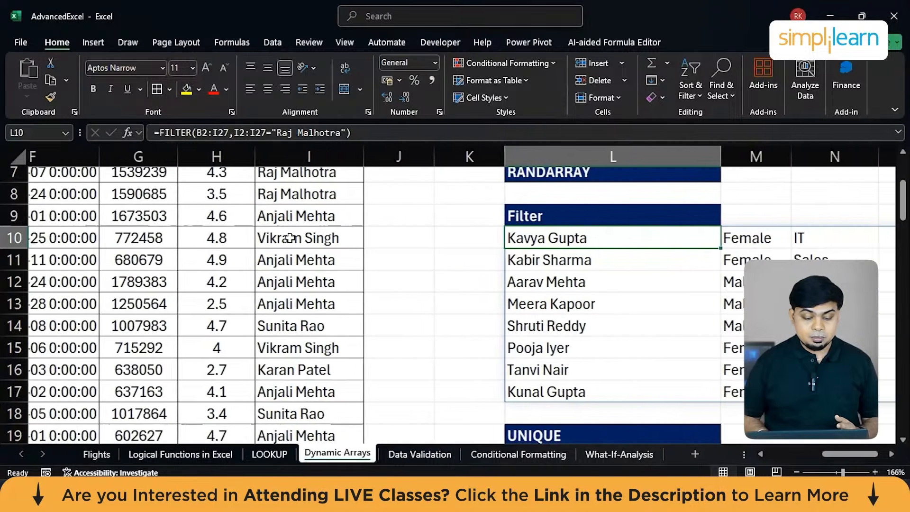
{"action": "scroll", "coordinate": [112, 268], "scroll_direction": "right", "scroll_amount": 6}
{"action": "scroll", "coordinate": [112, 268], "scroll_direction": "down", "scroll_amount": 6}
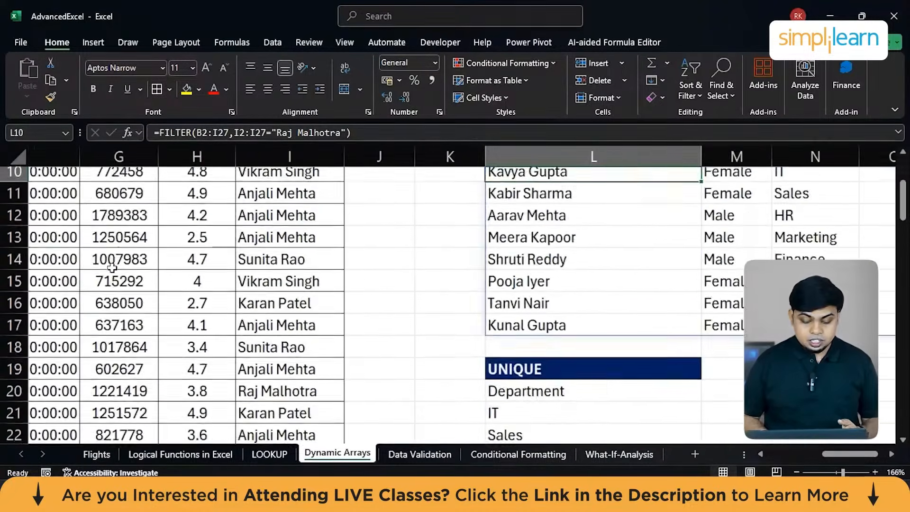
{"action": "scroll", "coordinate": [277, 352], "scroll_direction": "up", "scroll_amount": 6}
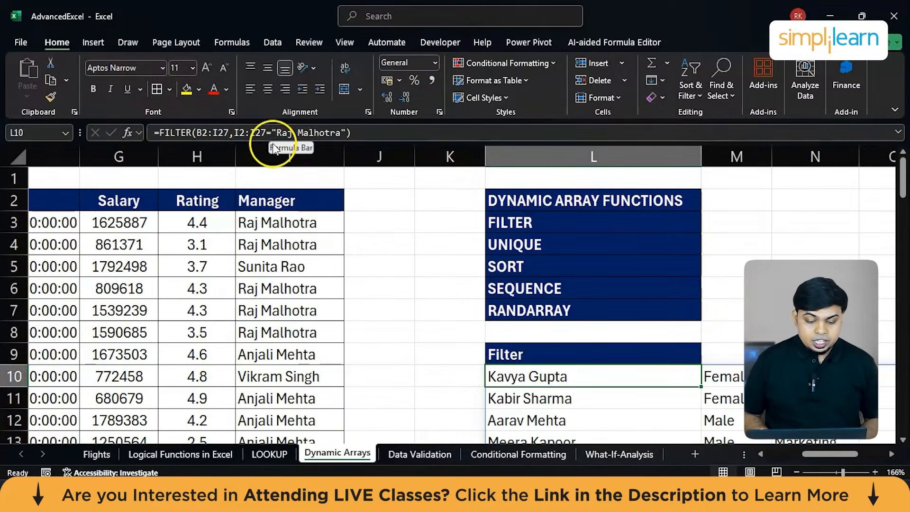
Check the ranges referenced by the FILTER formula in L10 and how far its returned rows extend.
{"action": "left_click", "coordinate": [392, 132]}
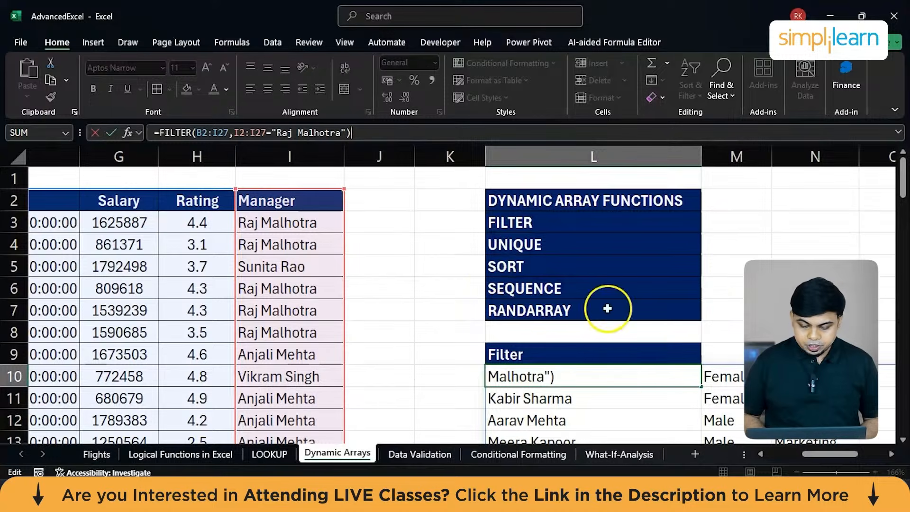
{"action": "left_click", "coordinate": [739, 327]}
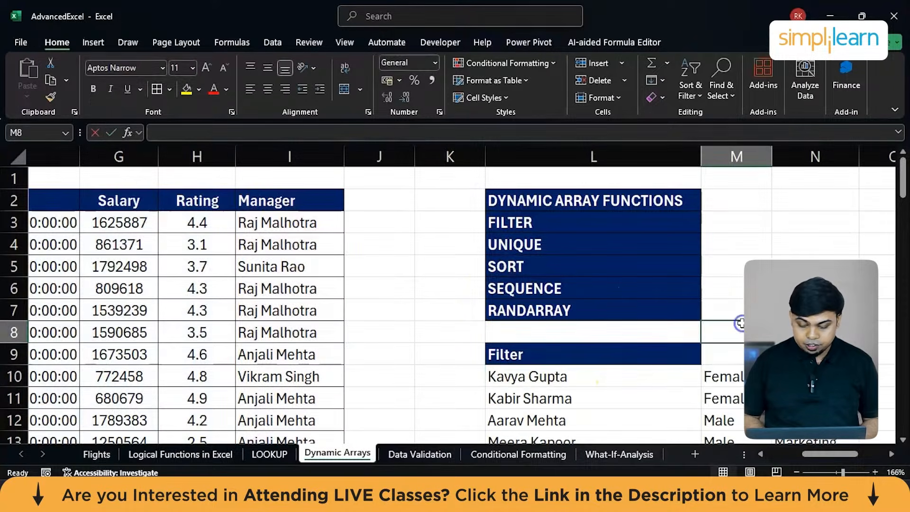
{"action": "scroll", "coordinate": [741, 323], "scroll_direction": "right", "scroll_amount": 4}
{"action": "scroll", "coordinate": [741, 323], "scroll_direction": "right", "scroll_amount": 3}
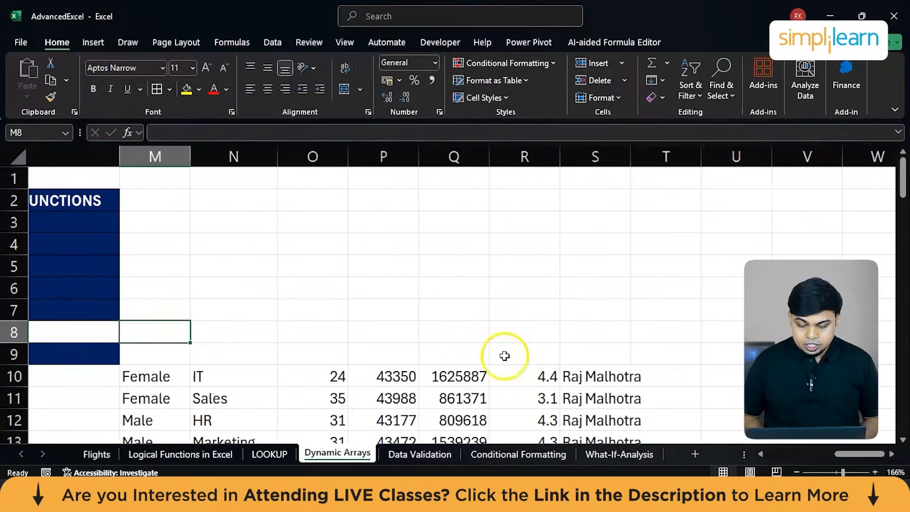
Copy the Filter heading from L9 to V9, beyond the existing filtered rows.
{"action": "scroll", "coordinate": [493, 356], "scroll_direction": "left", "scroll_amount": 5}
{"action": "left_click", "coordinate": [235, 351]}
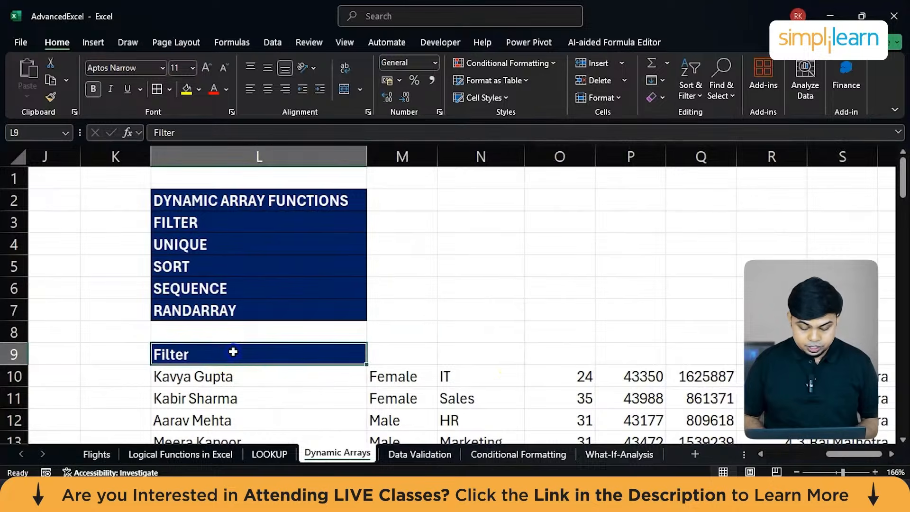
{"action": "key", "text": "ctrl+c"}
{"action": "scroll", "coordinate": [233, 351], "scroll_direction": "right", "scroll_amount": 5}
{"action": "scroll", "coordinate": [233, 352], "scroll_direction": "right", "scroll_amount": 1}
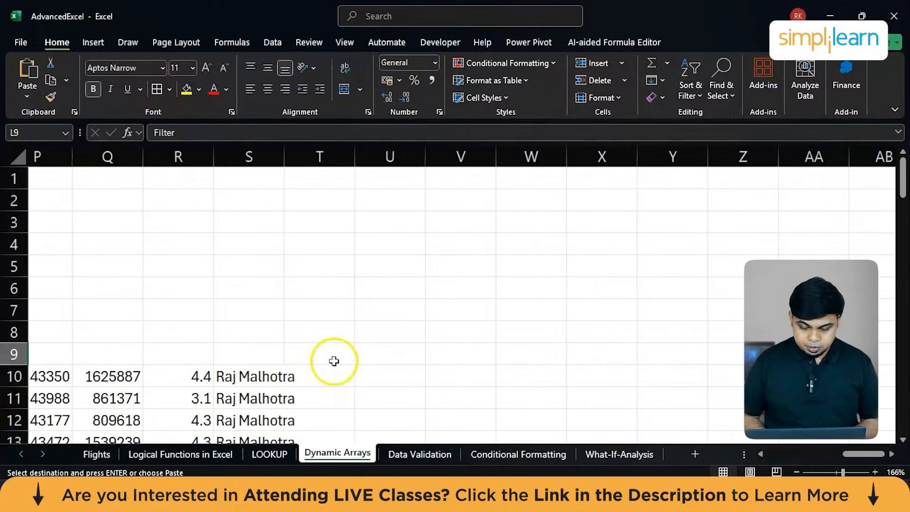
{"action": "left_click", "coordinate": [452, 354]}
{"action": "key", "text": "ctrl+v"}
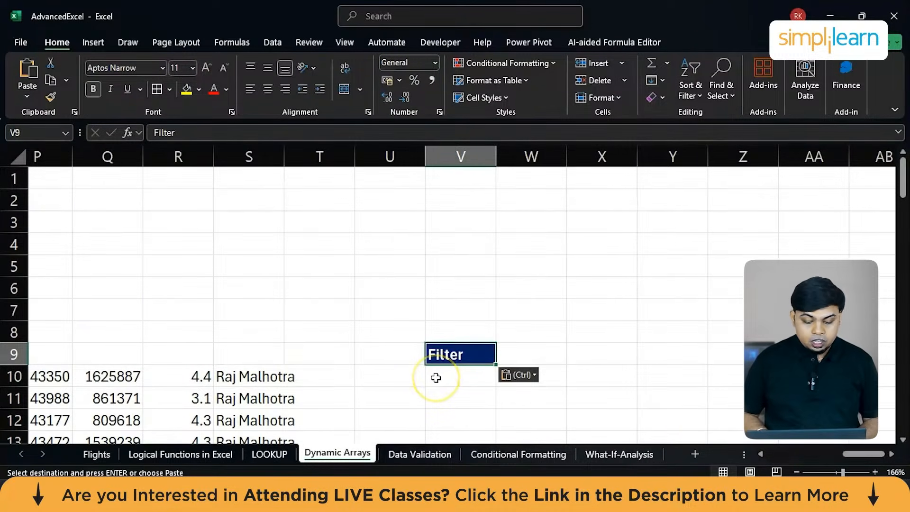
Start a FILTER formula in V10 with the whole employee table, B2:I27, as its array.
{"action": "scroll", "coordinate": [436, 377], "scroll_direction": "left", "scroll_amount": 10}
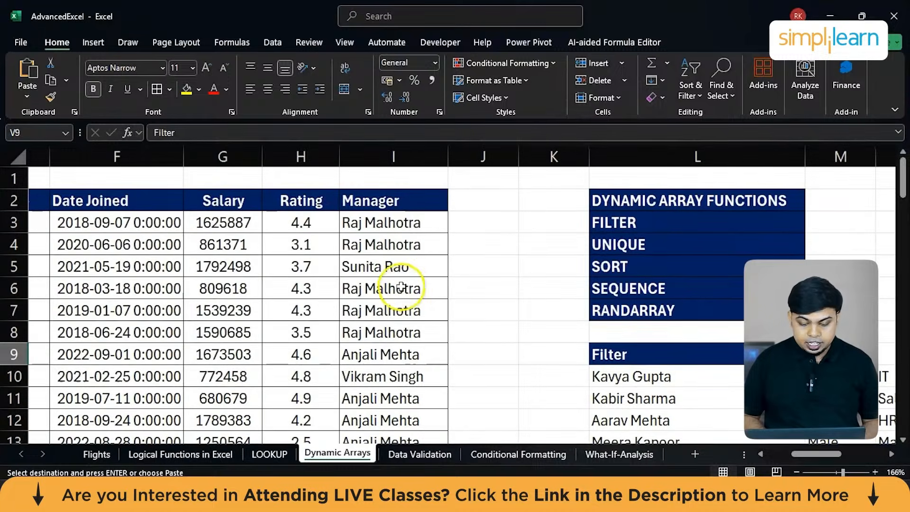
{"action": "left_click", "coordinate": [400, 276]}
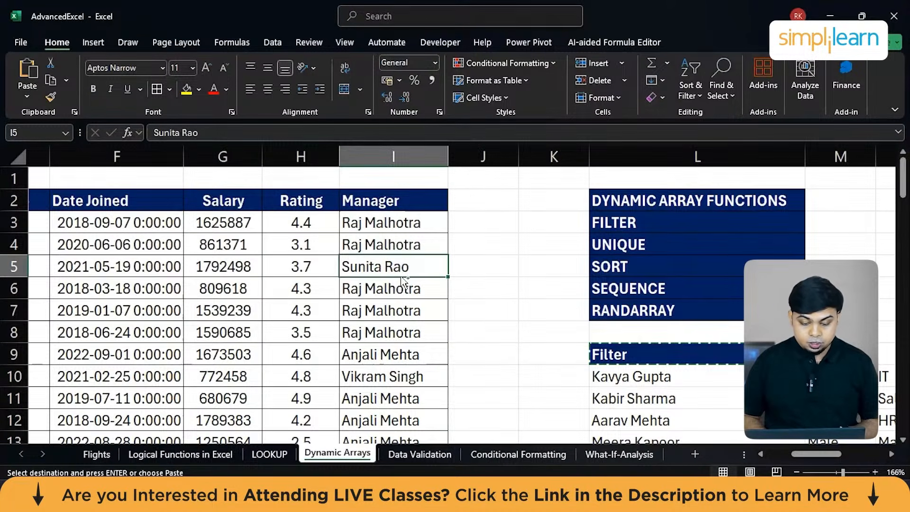
{"action": "scroll", "coordinate": [490, 287], "scroll_direction": "right", "scroll_amount": 10}
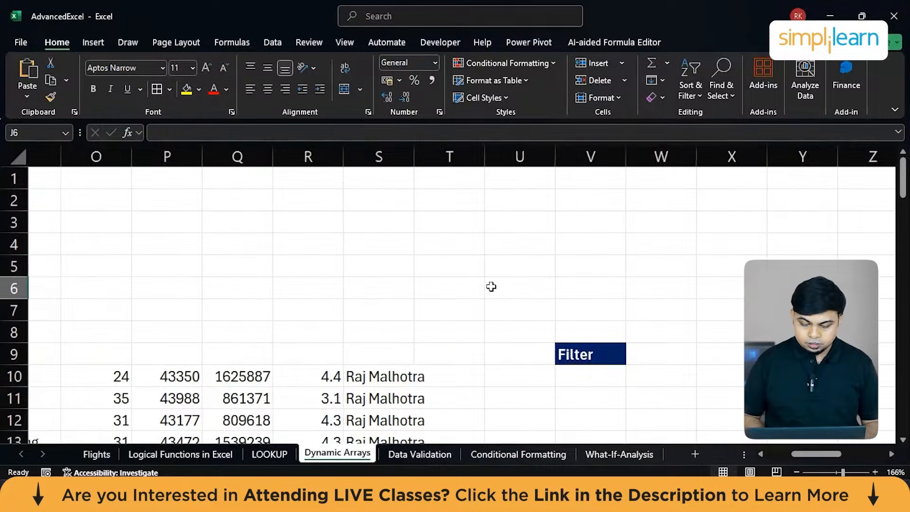
{"action": "left_click", "coordinate": [614, 389]}
{"action": "left_click", "coordinate": [579, 375]}
{"action": "type", "text": "="}
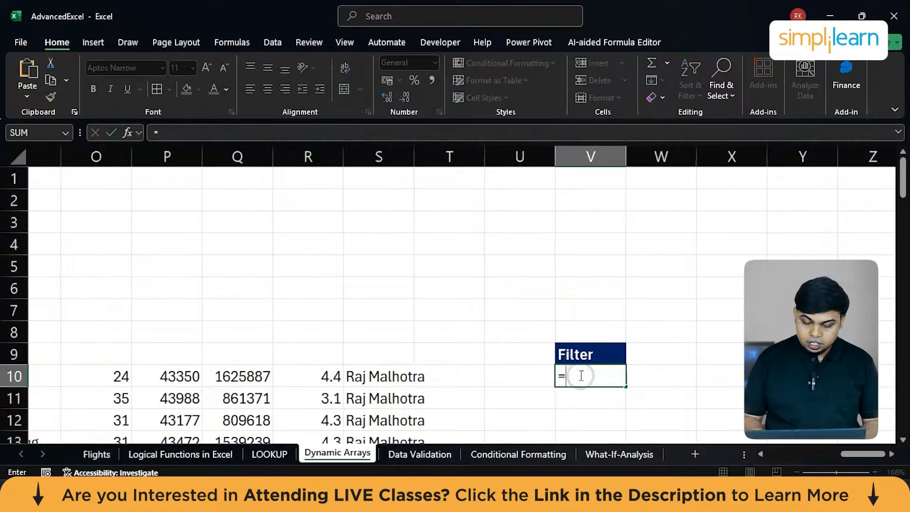
{"action": "type", "text": "Fi"}
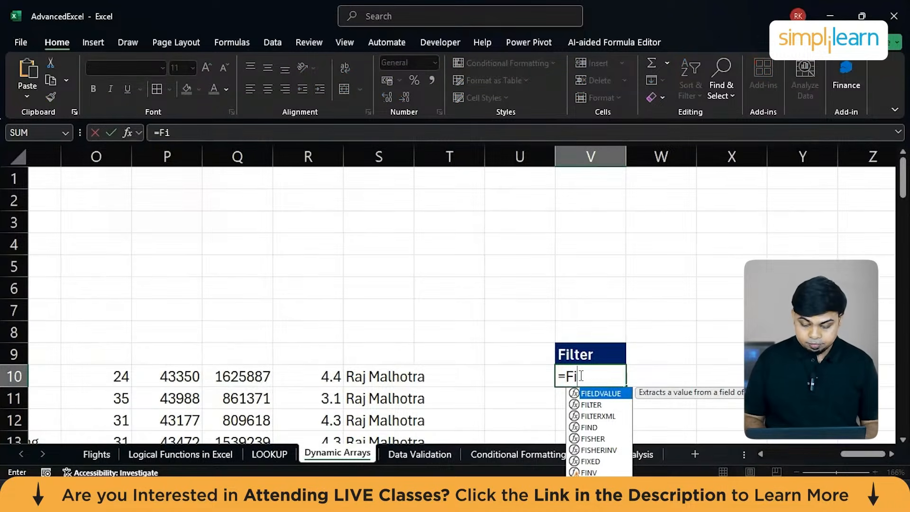
{"action": "type", "text": "LTER("}
{"action": "scroll", "coordinate": [142, 384], "scroll_direction": "left", "scroll_amount": 6}
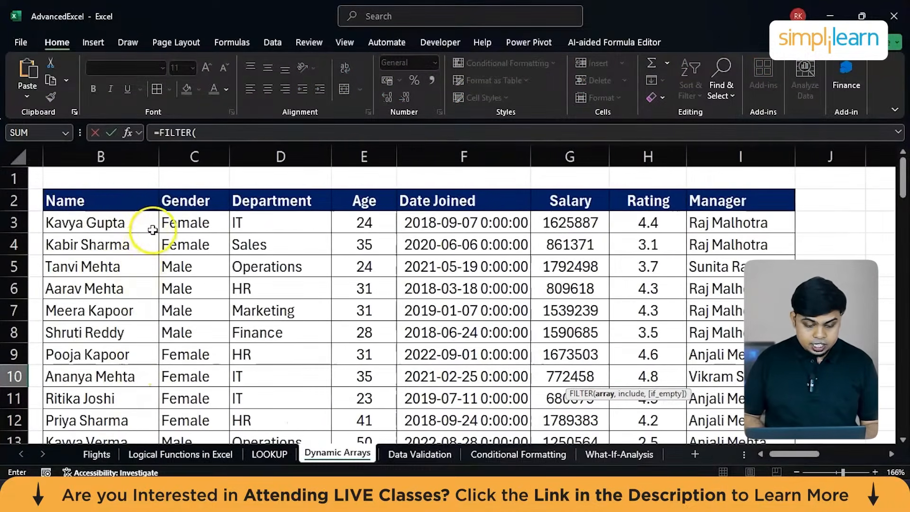
{"action": "left_click", "coordinate": [103, 201]}
{"action": "key", "text": "ctrl+shift+Right"}
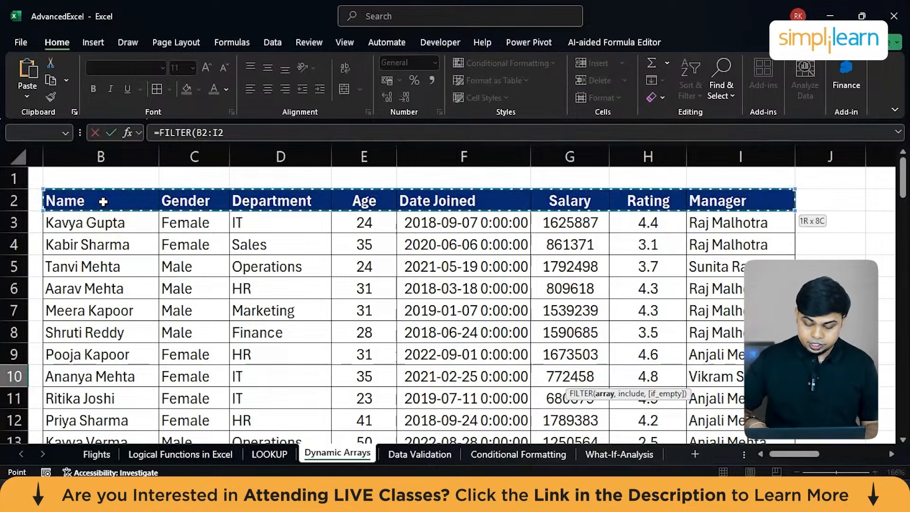
{"action": "key", "text": "ctrl+shift+Down"}
{"action": "type", "text": ","}
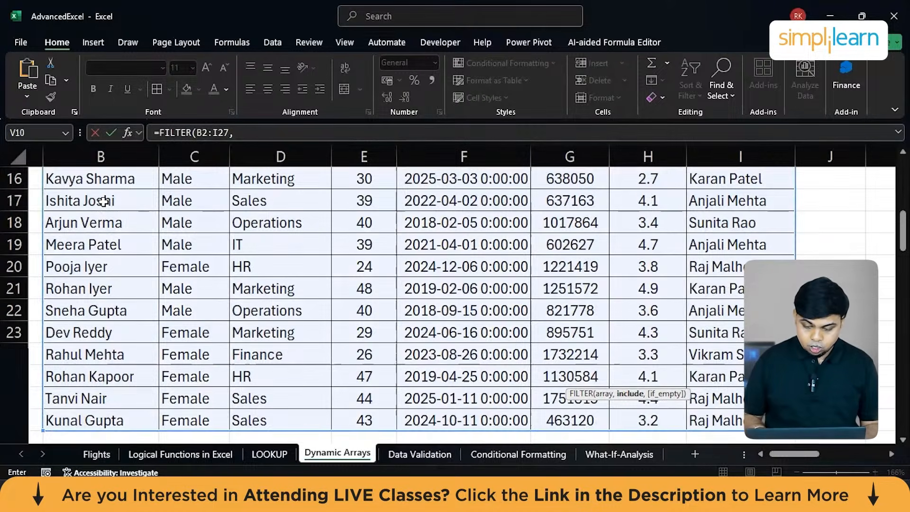
Complete the V10 formula with the condition that I2:I27 equals the manager's name shown in I5.
{"action": "scroll", "coordinate": [103, 201], "scroll_direction": "up", "scroll_amount": 3}
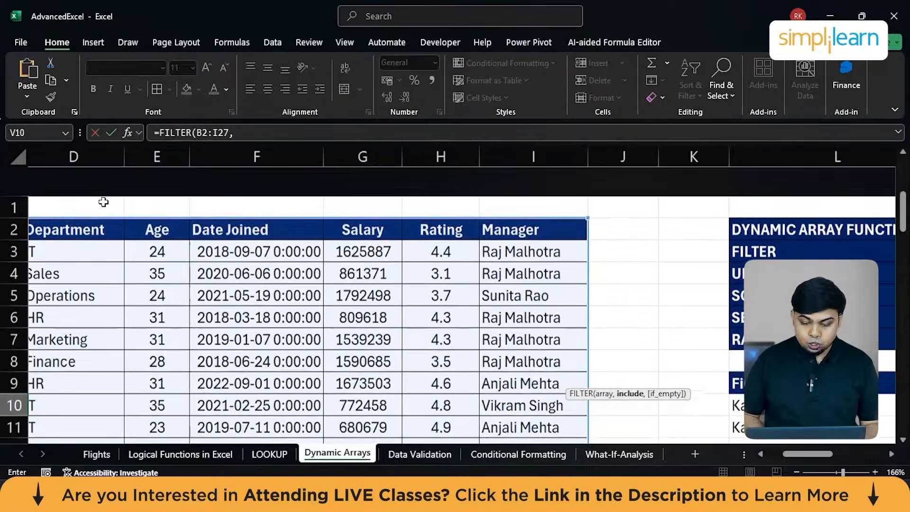
{"action": "left_click", "coordinate": [515, 201]}
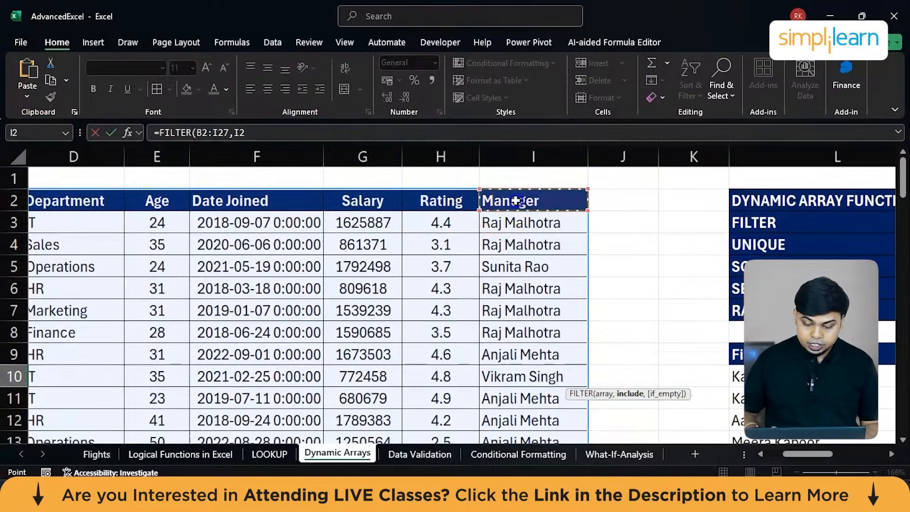
{"action": "key", "text": "ctrl+shift+Down"}
{"action": "scroll", "coordinate": [516, 201], "scroll_direction": "right", "scroll_amount": 6}
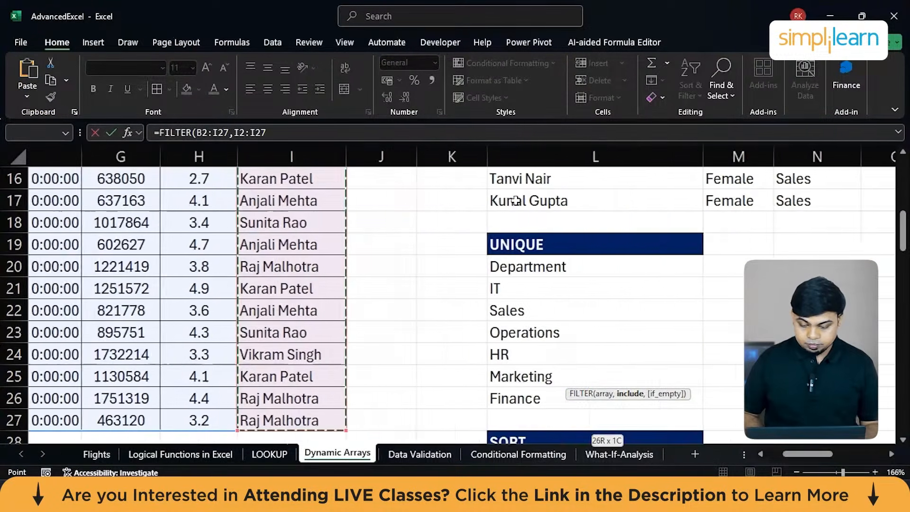
{"action": "type", "text": ","}
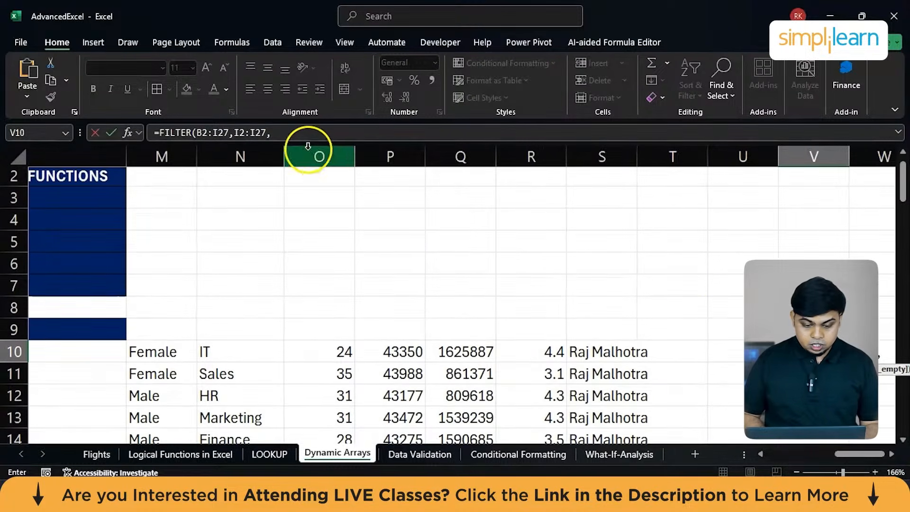
{"action": "left_click", "coordinate": [298, 136]}
{"action": "key", "text": "BackSpace"}
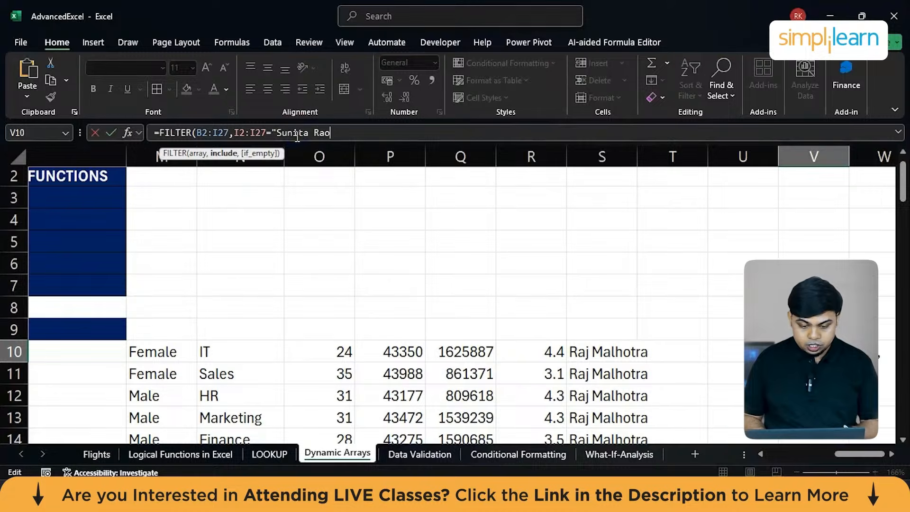
{"action": "type", "text": "=\"Sunita Rao\""}
{"action": "key", "text": "Return"}
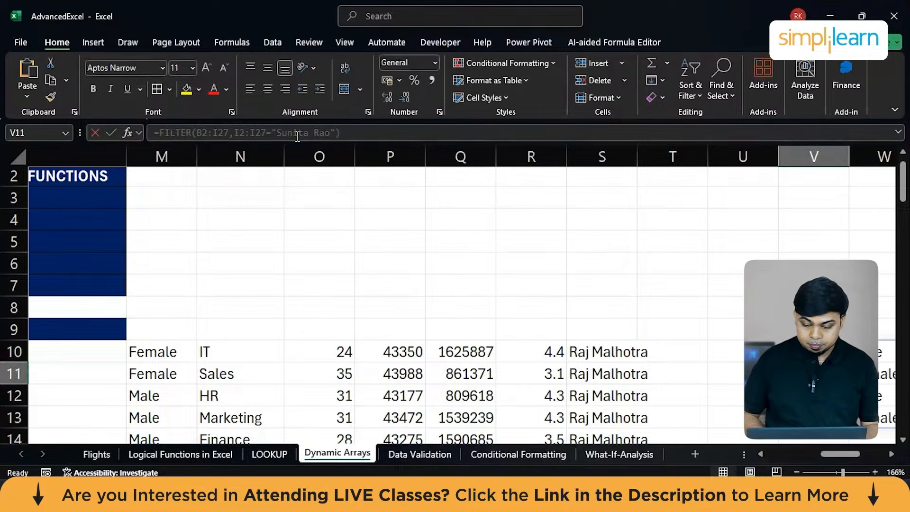
Autofit columns V, W and X to the contents of the new FILTER results.
{"action": "scroll", "coordinate": [491, 202], "scroll_direction": "right", "scroll_amount": 3}
{"action": "scroll", "coordinate": [491, 202], "scroll_direction": "right", "scroll_amount": 4}
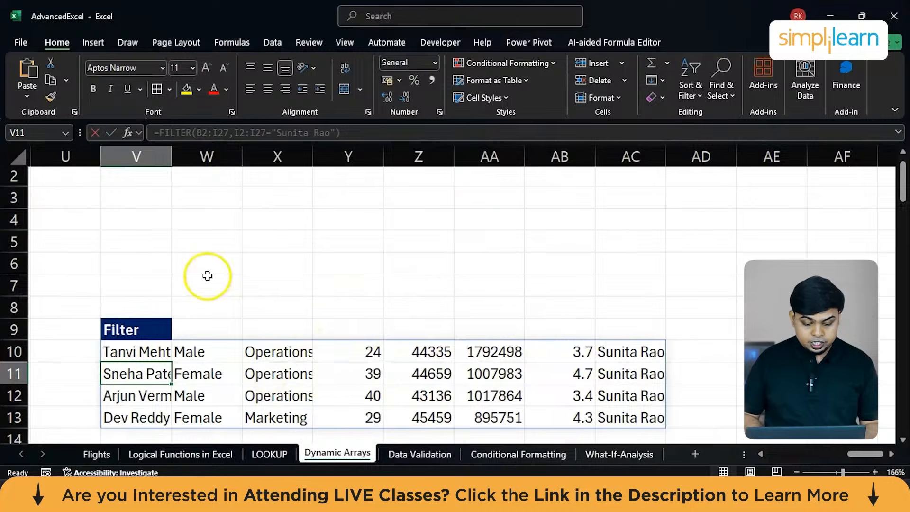
{"action": "double_click", "coordinate": [172, 154]}
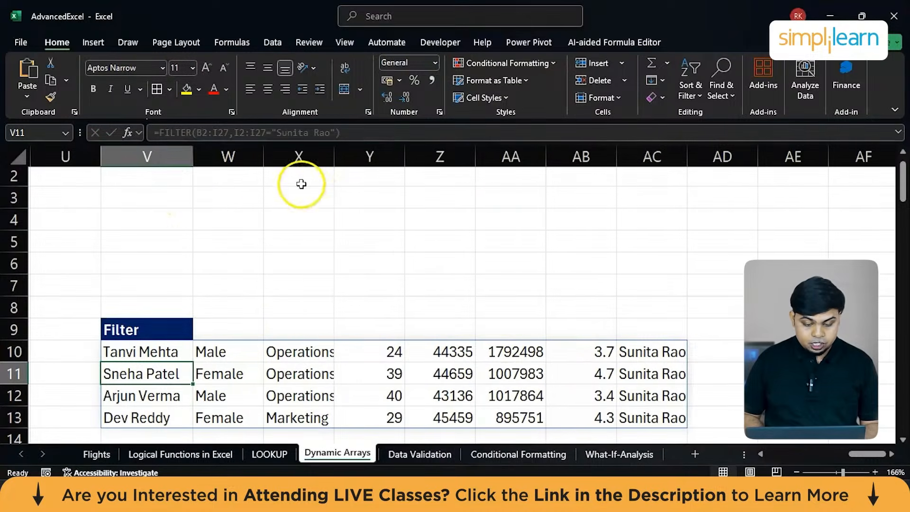
{"action": "double_click", "coordinate": [264, 156]}
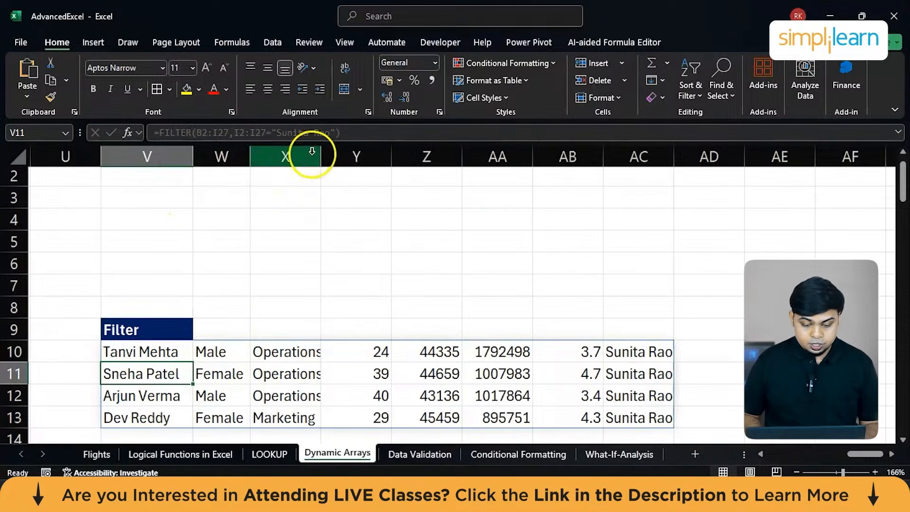
{"action": "left_click", "coordinate": [332, 154]}
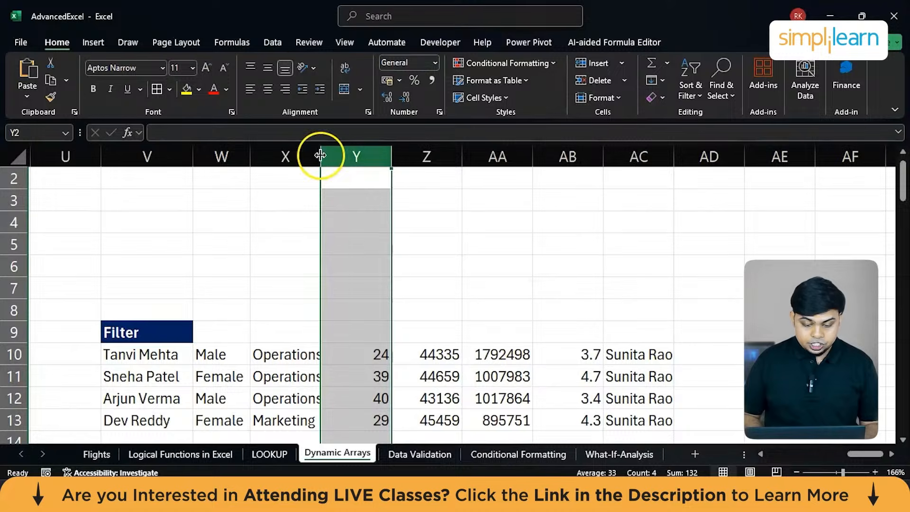
{"action": "double_click", "coordinate": [321, 157]}
{"action": "scroll", "coordinate": [320, 322], "scroll_direction": "down", "scroll_amount": 2}
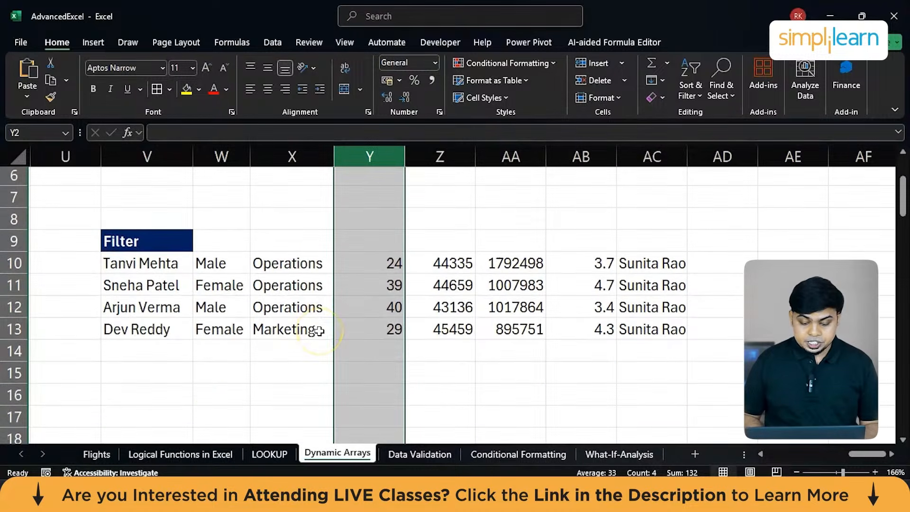
{"action": "scroll", "coordinate": [393, 293], "scroll_direction": "up", "scroll_amount": 2}
{"action": "scroll", "coordinate": [393, 294], "scroll_direction": "down", "scroll_amount": 1}
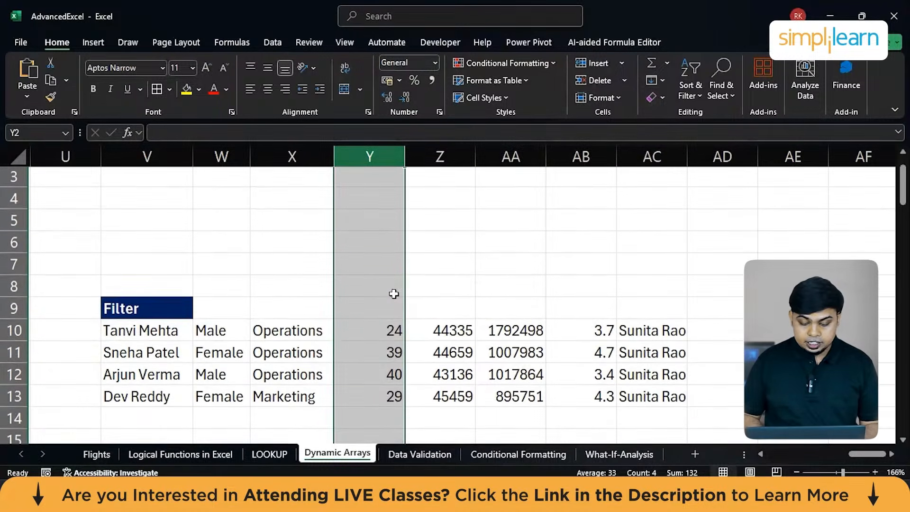
{"action": "scroll", "coordinate": [565, 370], "scroll_direction": "down", "scroll_amount": 1}
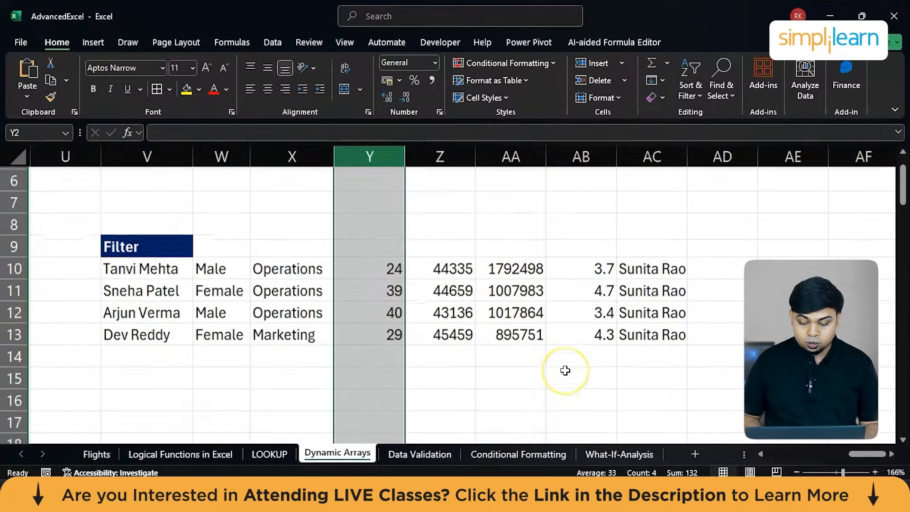
Examine the department list under the UNIQUE heading and its formula in L20.
{"action": "scroll", "coordinate": [565, 370], "scroll_direction": "left", "scroll_amount": 5}
{"action": "scroll", "coordinate": [565, 370], "scroll_direction": "left", "scroll_amount": 1}
{"action": "scroll", "coordinate": [565, 370], "scroll_direction": "down", "scroll_amount": 2}
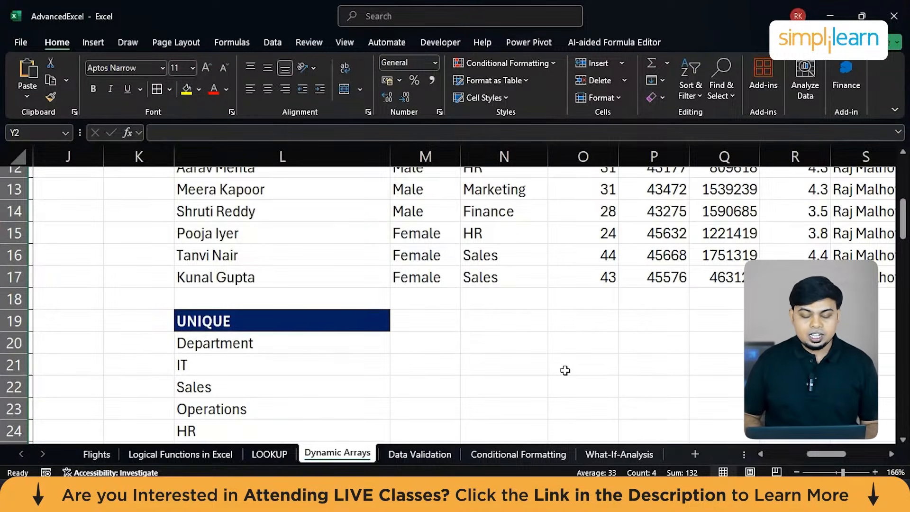
{"action": "scroll", "coordinate": [565, 370], "scroll_direction": "down", "scroll_amount": 1}
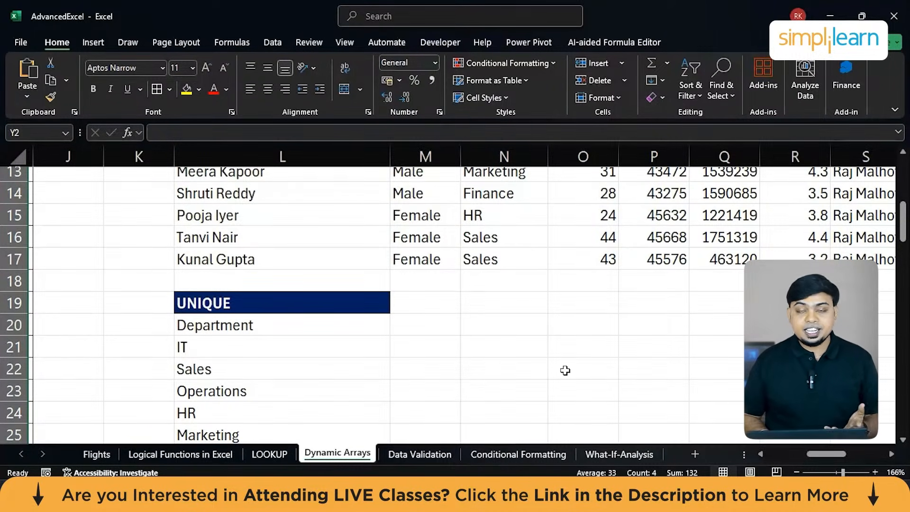
{"action": "scroll", "coordinate": [345, 349], "scroll_direction": "down", "scroll_amount": 1}
{"action": "scroll", "coordinate": [346, 350], "scroll_direction": "left", "scroll_amount": 1}
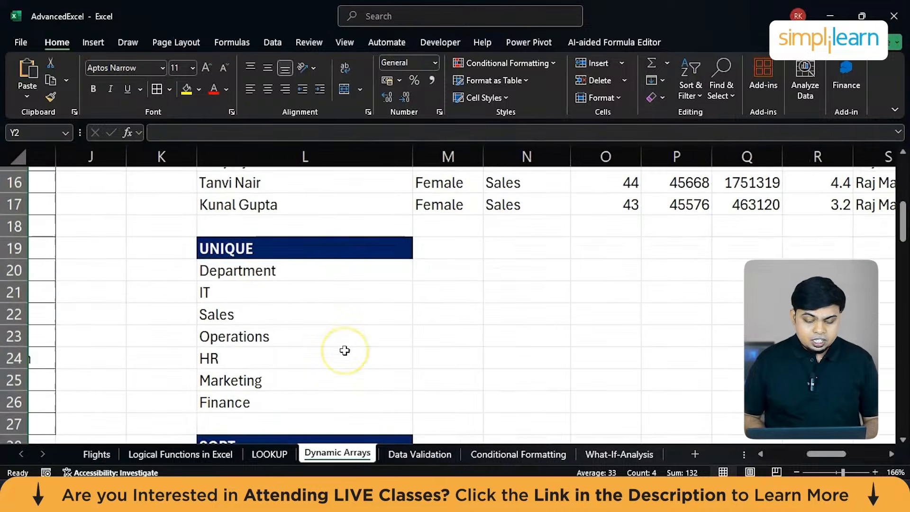
{"action": "left_click", "coordinate": [353, 264]}
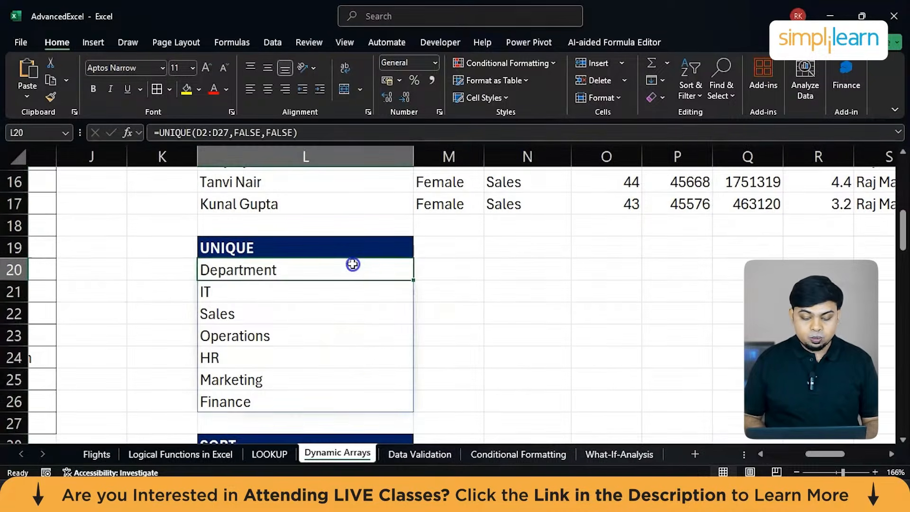
Copy the UNIQUE heading from L19 to N19 and select N20 below it for a formula.
{"action": "left_click", "coordinate": [390, 248]}
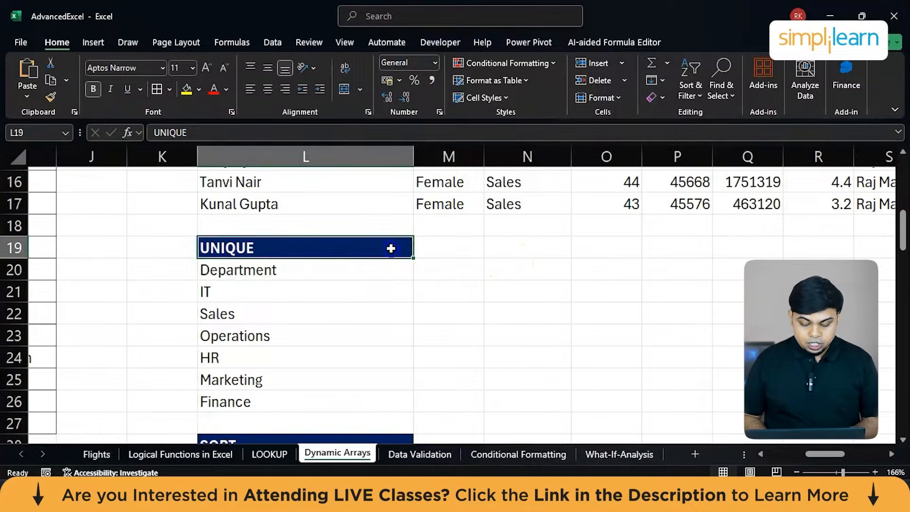
{"action": "key", "text": "ctrl+c"}
{"action": "left_click", "coordinate": [550, 248]}
{"action": "key", "text": "ctrl+v"}
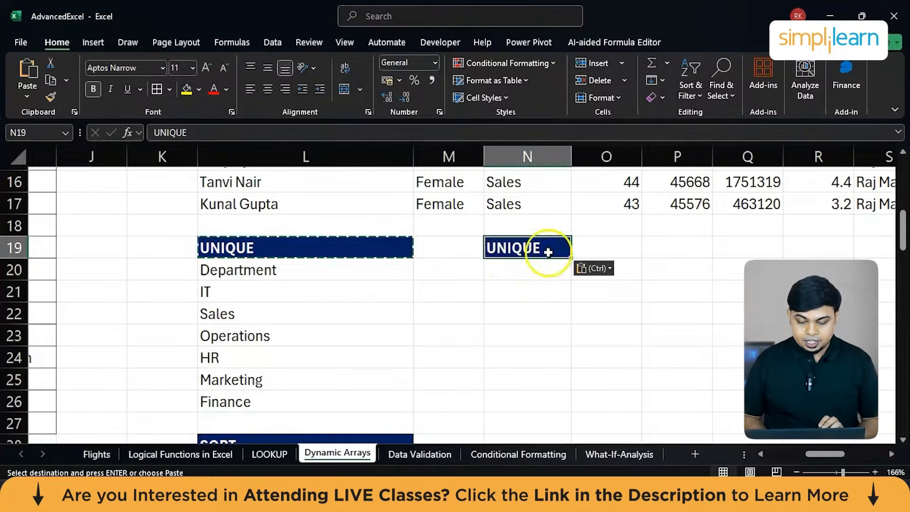
{"action": "left_click", "coordinate": [530, 270]}
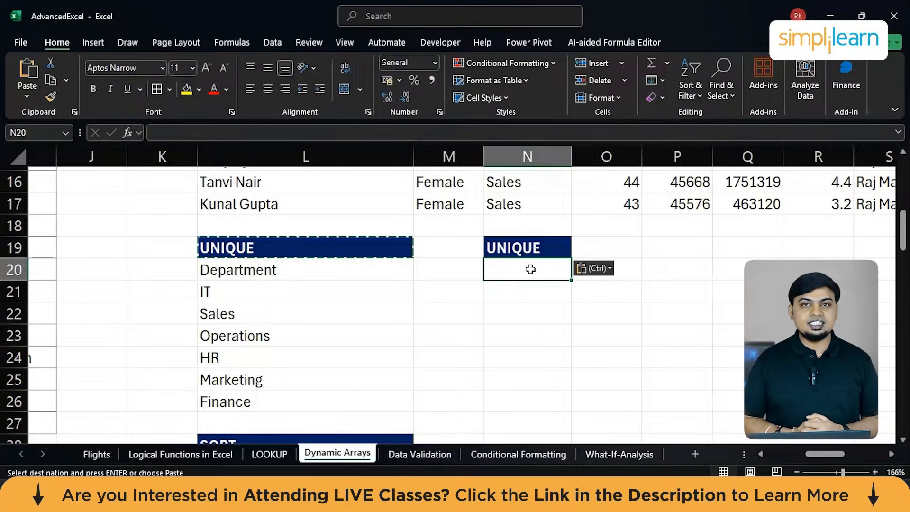
{"action": "scroll", "coordinate": [530, 269], "scroll_direction": "left", "scroll_amount": 6}
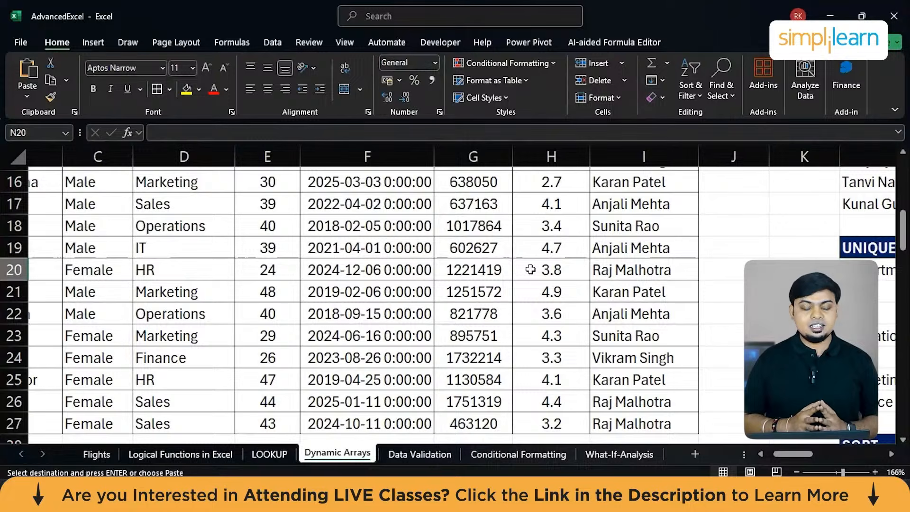
Try to enter a UNICODE formula in N20 over the department cells D2:D27.
{"action": "scroll", "coordinate": [531, 269], "scroll_direction": "right", "scroll_amount": 6}
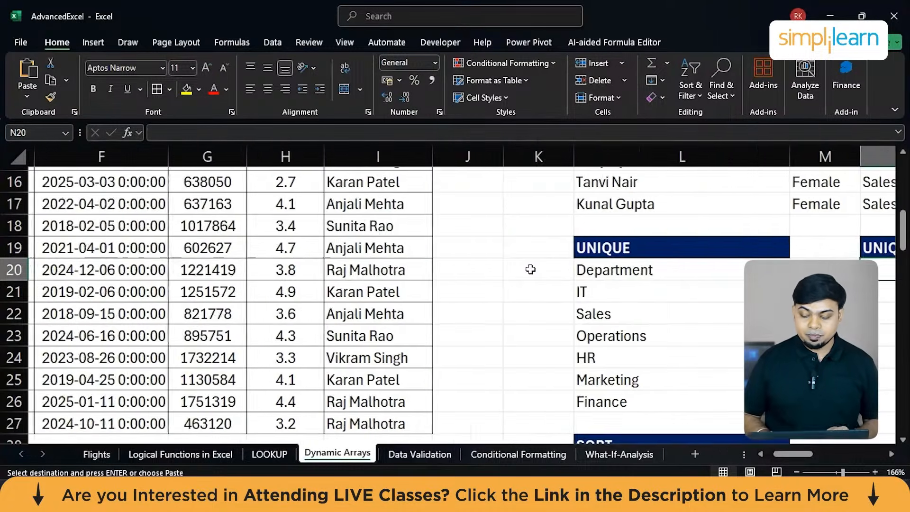
{"action": "type", "text": "="}
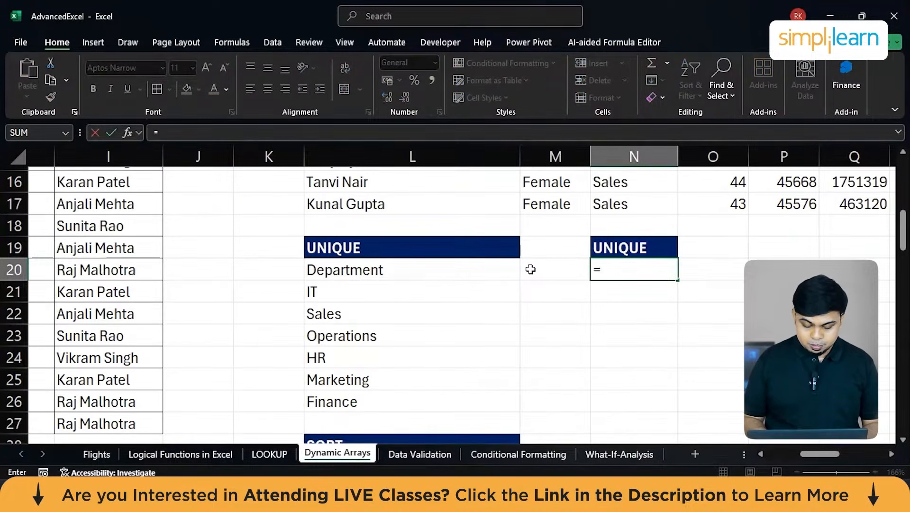
{"action": "type", "text": "unic"}
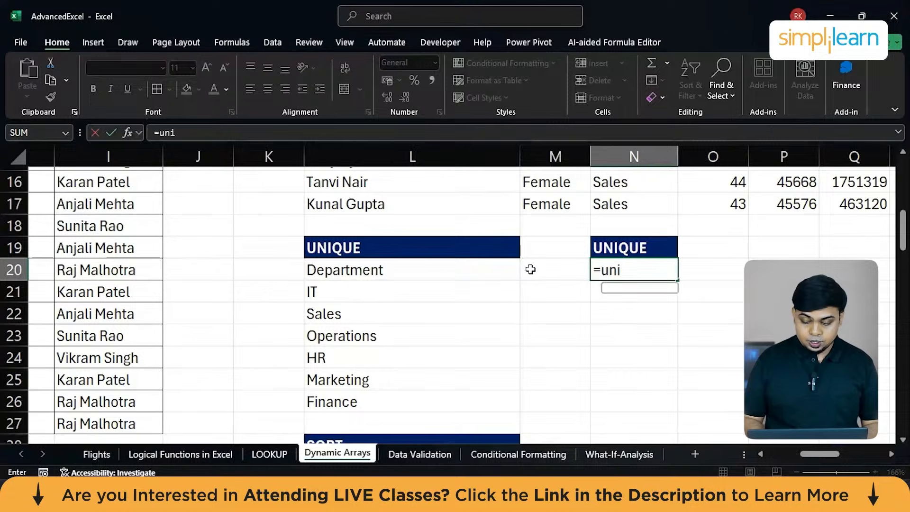
{"action": "key", "text": "Tab"}
{"action": "key", "text": "BackSpace"}
{"action": "key", "text": "BackSpace"}
{"action": "key", "text": "BackSpace"}
{"action": "key", "text": "BackSpace"}
{"action": "key", "text": "BackSpace"}
{"action": "key", "text": "BackSpace"}
{"action": "key", "text": "Down"}
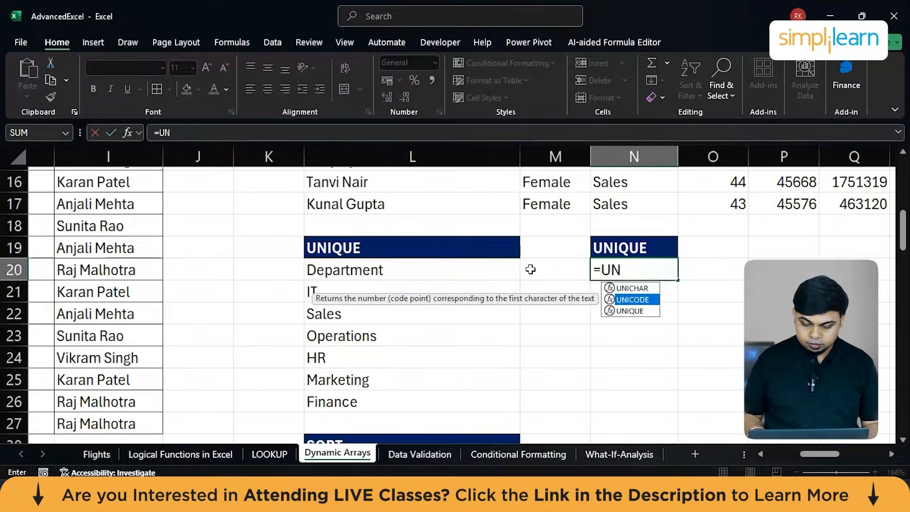
{"action": "key", "text": "Tab"}
{"action": "scroll", "coordinate": [189, 287], "scroll_direction": "left", "scroll_amount": 4}
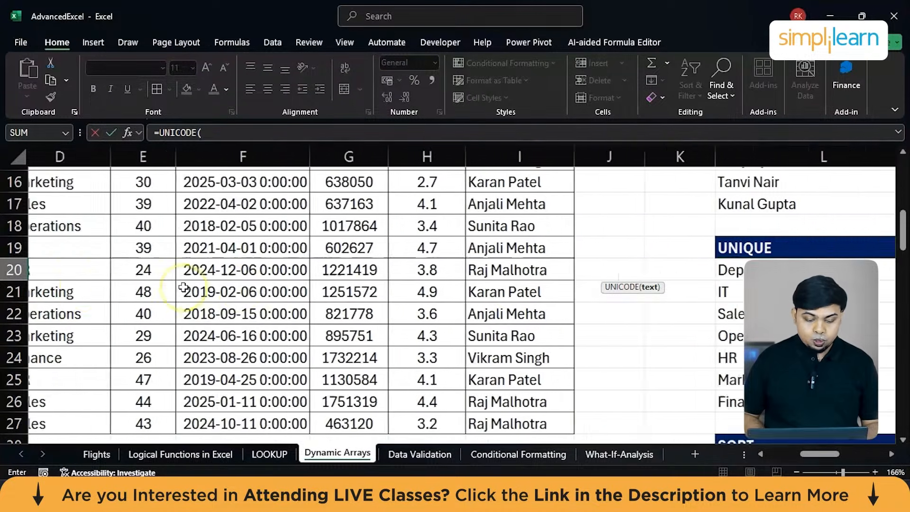
{"action": "scroll", "coordinate": [185, 287], "scroll_direction": "up", "scroll_amount": 5}
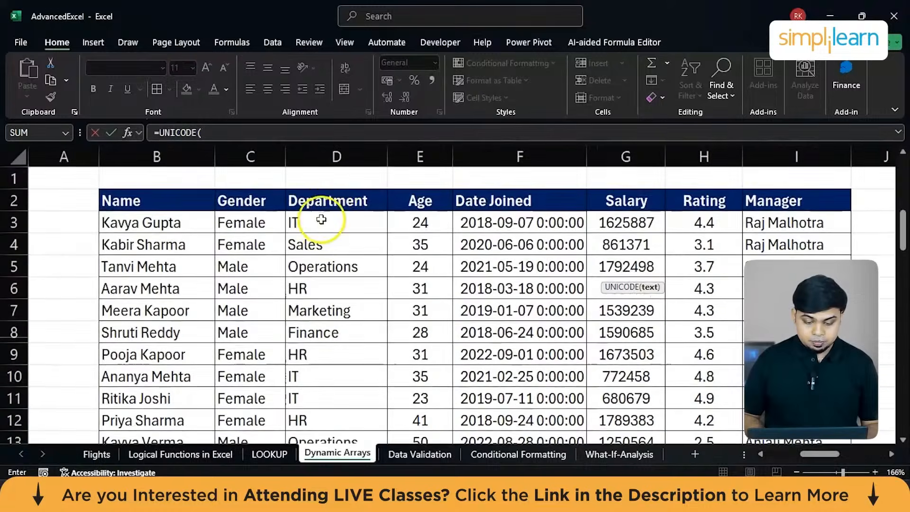
{"action": "left_click", "coordinate": [327, 203]}
{"action": "key", "text": "ctrl+shift+Down"}
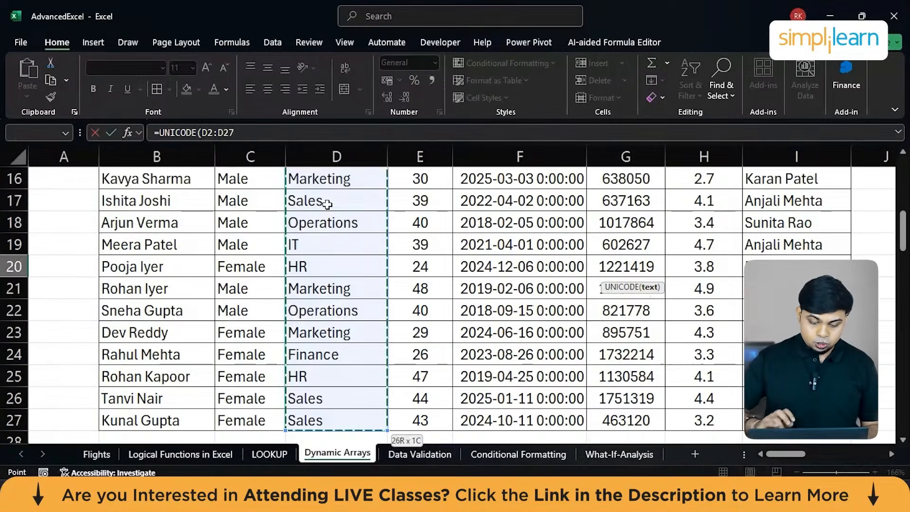
{"action": "key", "text": "Return"}
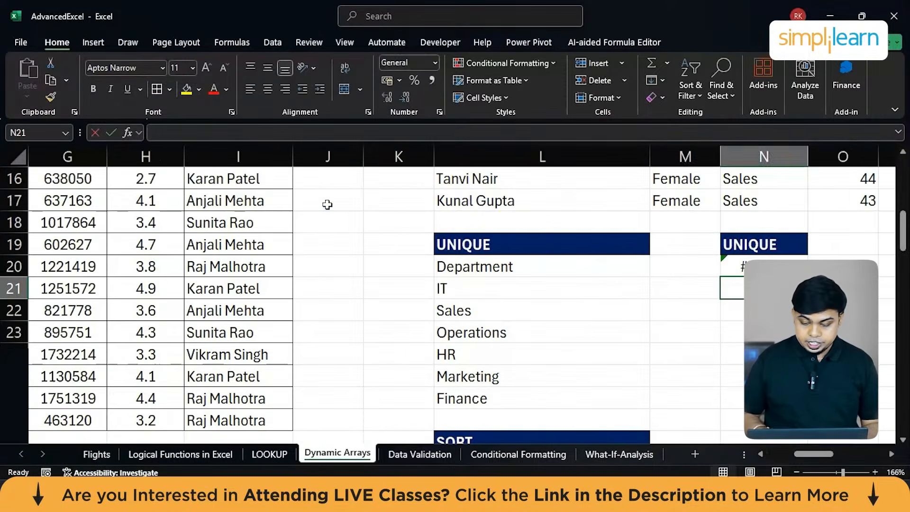
Delete the formula in N20.
{"action": "scroll", "coordinate": [621, 331], "scroll_direction": "down", "scroll_amount": 1}
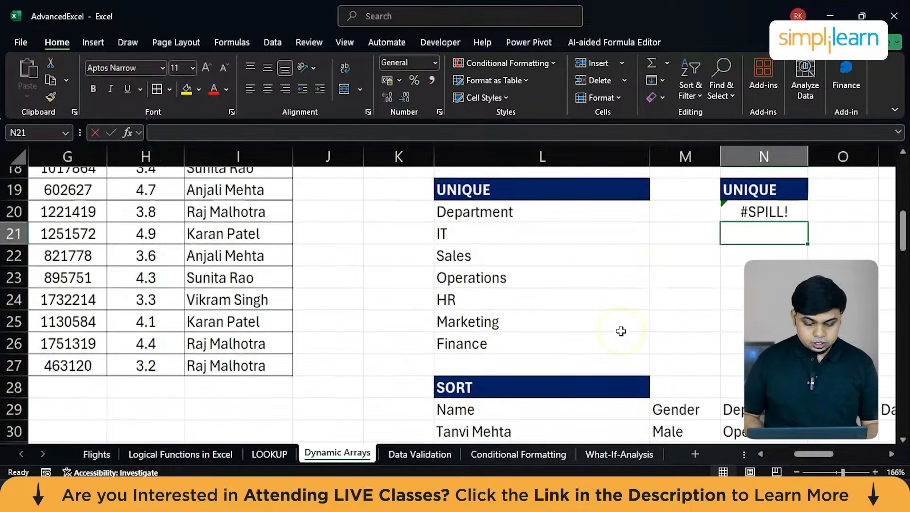
{"action": "scroll", "coordinate": [671, 329], "scroll_direction": "up", "scroll_amount": 2}
{"action": "key", "text": "Up"}
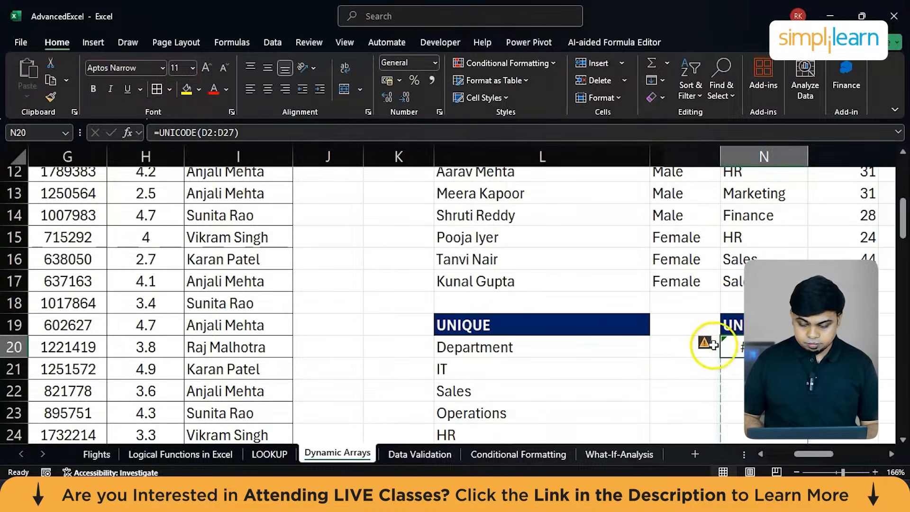
{"action": "key", "text": "Delete"}
{"action": "scroll", "coordinate": [573, 241], "scroll_direction": "down", "scroll_amount": 2}
{"action": "scroll", "coordinate": [574, 241], "scroll_direction": "up", "scroll_amount": 1}
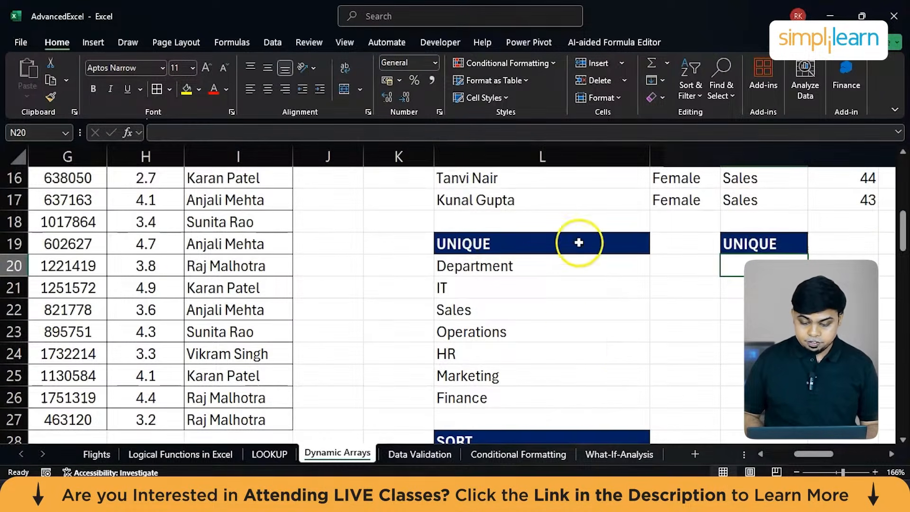
Move the UNIQUE heading from N19 to L86, in the empty area below the existing examples.
{"action": "scroll", "coordinate": [677, 349], "scroll_direction": "right", "scroll_amount": 3}
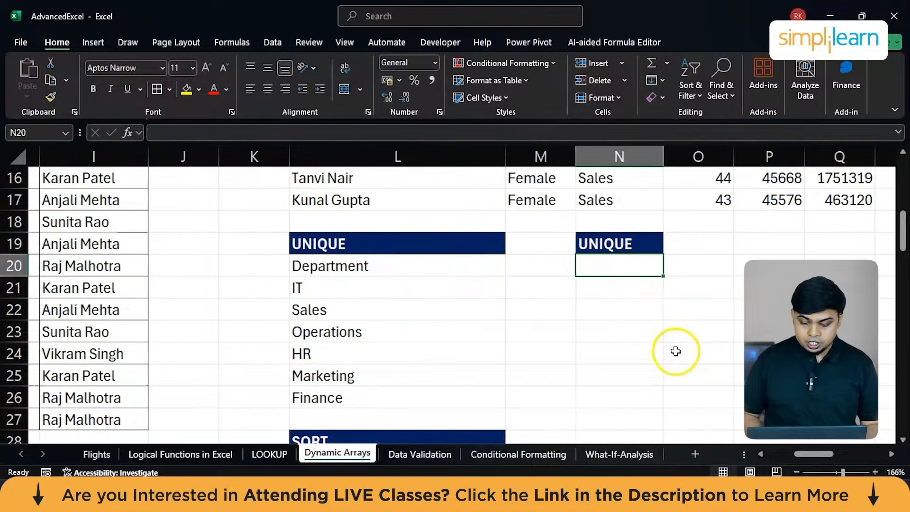
{"action": "left_click", "coordinate": [615, 250]}
{"action": "key", "text": "ctrl+c"}
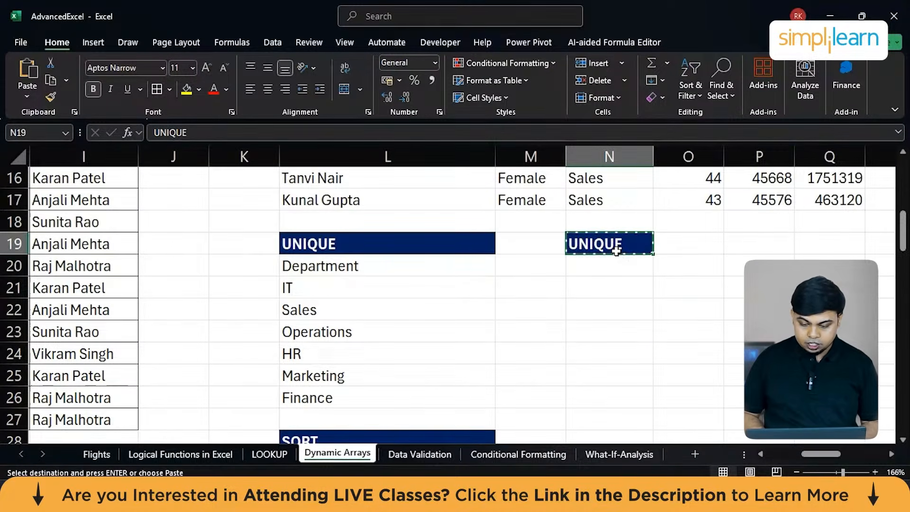
{"action": "scroll", "coordinate": [616, 251], "scroll_direction": "down", "scroll_amount": 15}
{"action": "scroll", "coordinate": [617, 252], "scroll_direction": "left", "scroll_amount": 2}
{"action": "scroll", "coordinate": [616, 252], "scroll_direction": "down", "scroll_amount": 7}
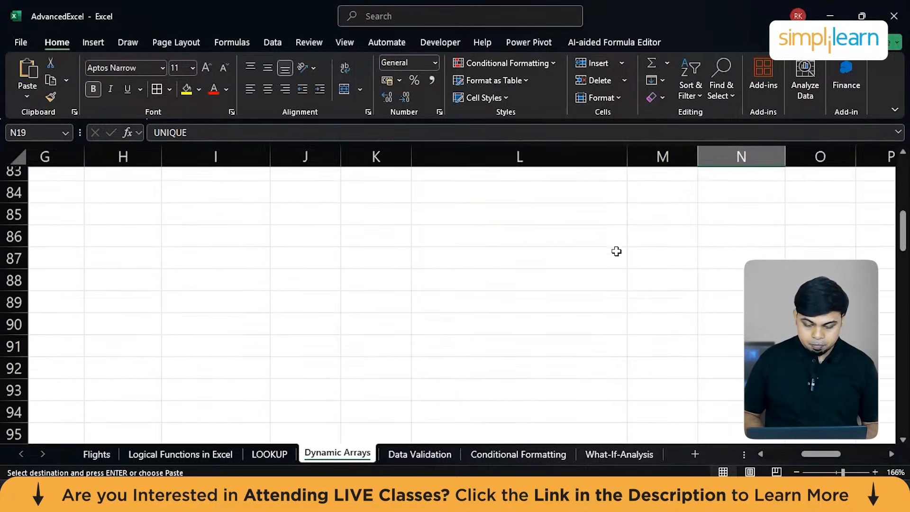
{"action": "left_click", "coordinate": [496, 231]}
{"action": "key", "text": "Return"}
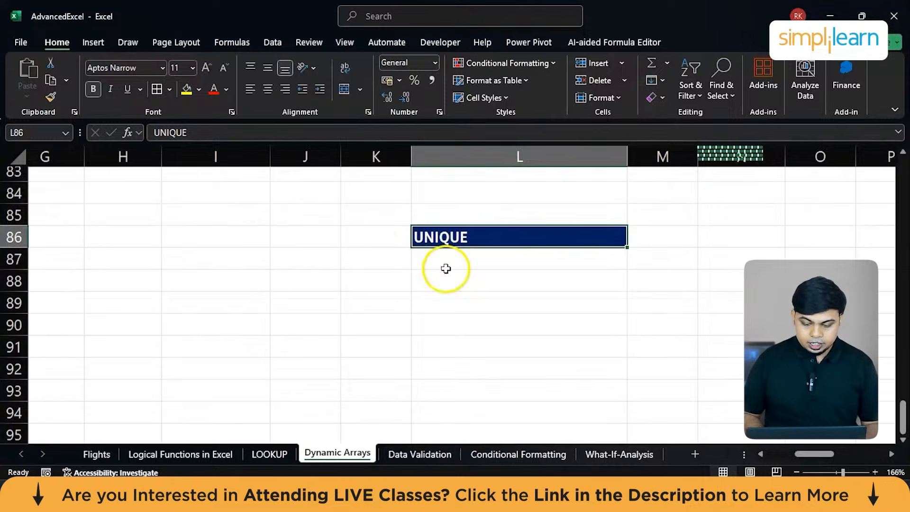
Enter =UNIQUE(D2:D27) in L87 and select the returned department names in L88:L93.
{"action": "left_click", "coordinate": [448, 266]}
{"action": "type", "text": "="}
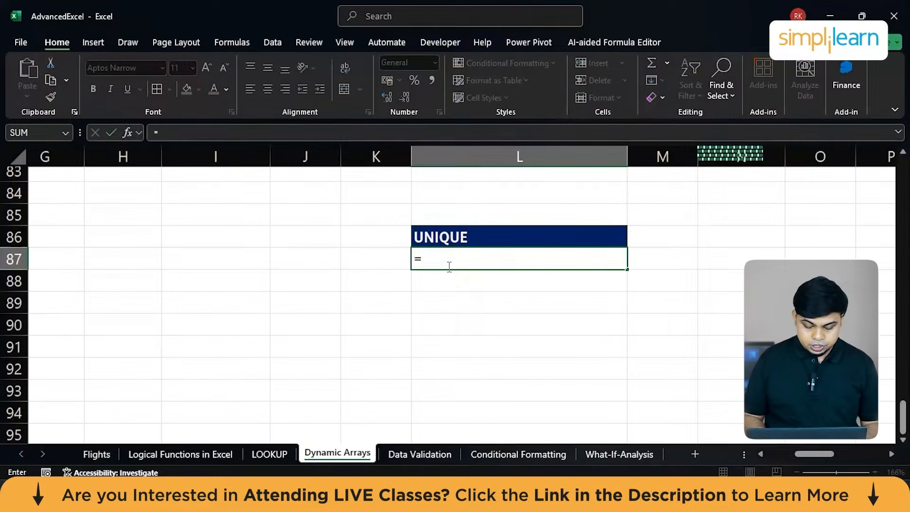
{"action": "type", "text": "uni"}
{"action": "key", "text": "Down"}
{"action": "key", "text": "Down"}
{"action": "key", "text": "Tab"}
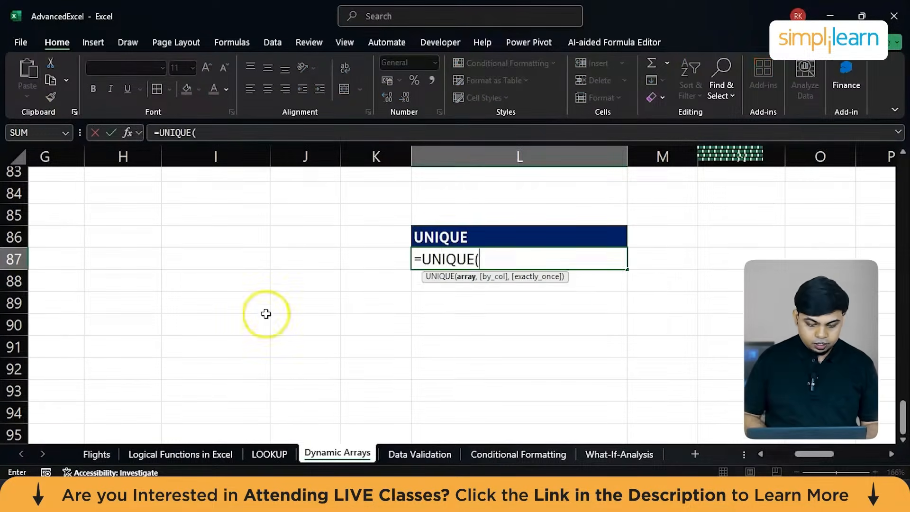
{"action": "scroll", "coordinate": [264, 315], "scroll_direction": "up", "scroll_amount": 20}
{"action": "scroll", "coordinate": [246, 237], "scroll_direction": "left", "scroll_amount": 3}
{"action": "left_click", "coordinate": [237, 203]}
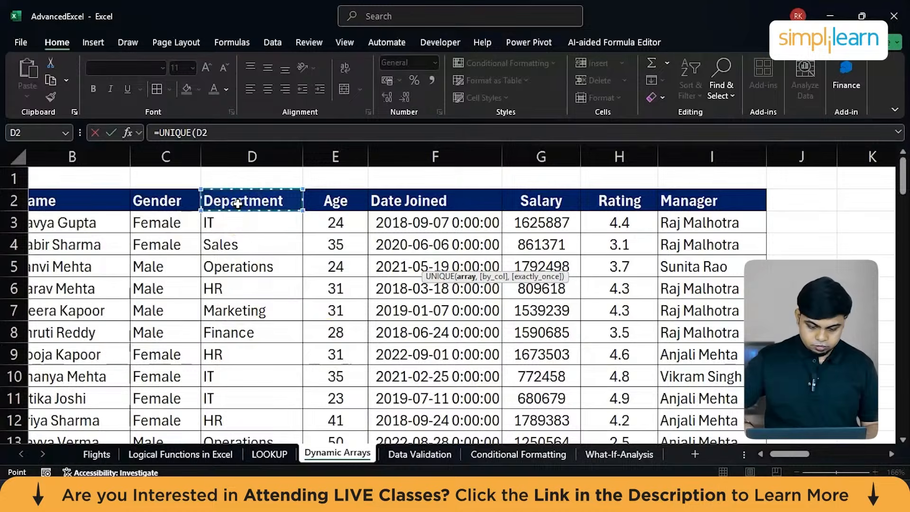
{"action": "key", "text": "ctrl+shift+Down"}
{"action": "key", "text": "Return"}
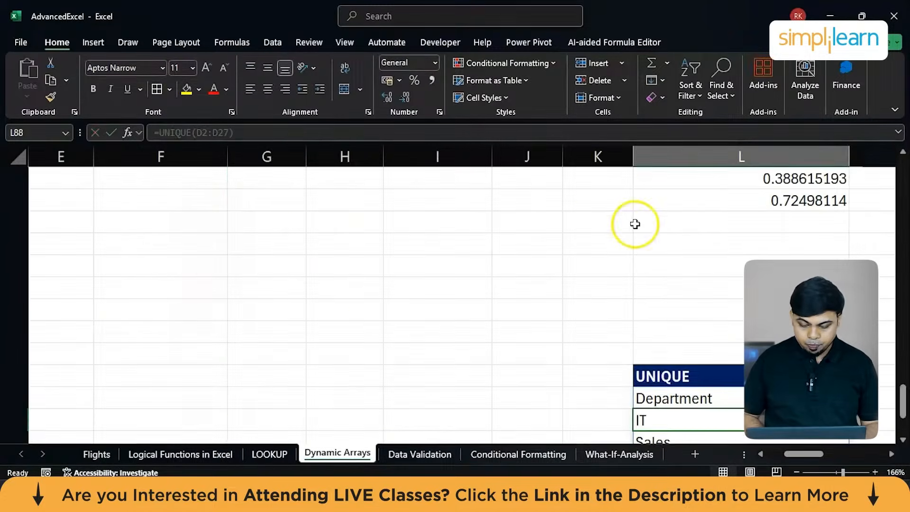
{"action": "scroll", "coordinate": [616, 237], "scroll_direction": "down", "scroll_amount": 3}
{"action": "scroll", "coordinate": [549, 308], "scroll_direction": "right", "scroll_amount": 3}
{"action": "scroll", "coordinate": [545, 301], "scroll_direction": "up", "scroll_amount": 1}
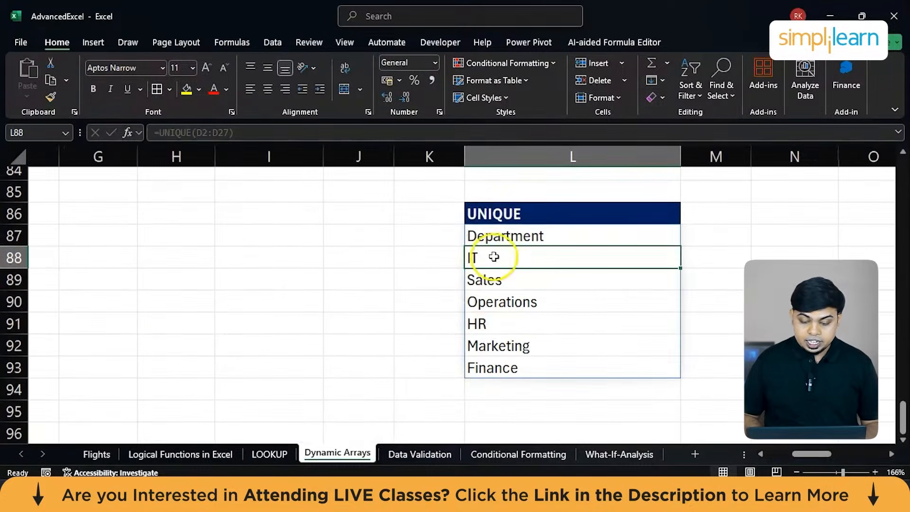
{"action": "left_click_drag", "start_coordinate": [516, 258], "coordinate": [507, 362]}
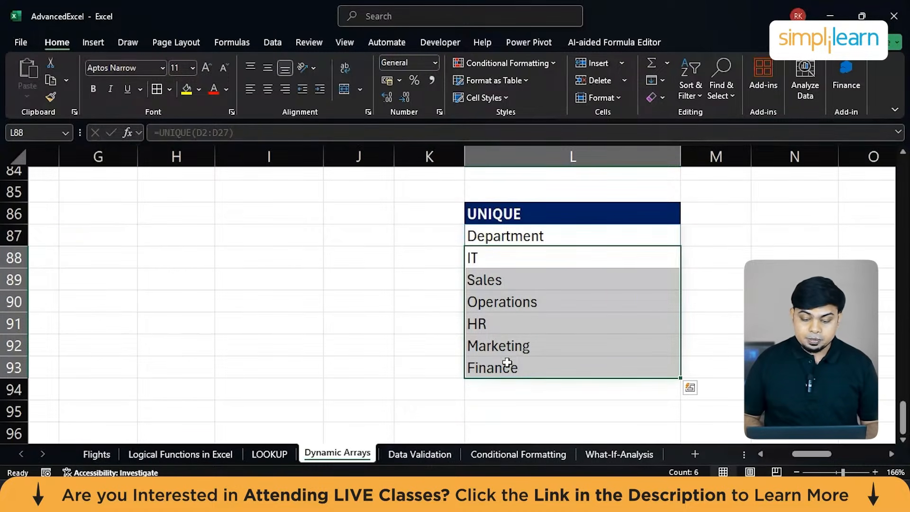
Examine the existing SORT formula in L29 and the Salary column of the source table.
{"action": "scroll", "coordinate": [630, 298], "scroll_direction": "up", "scroll_amount": 12}
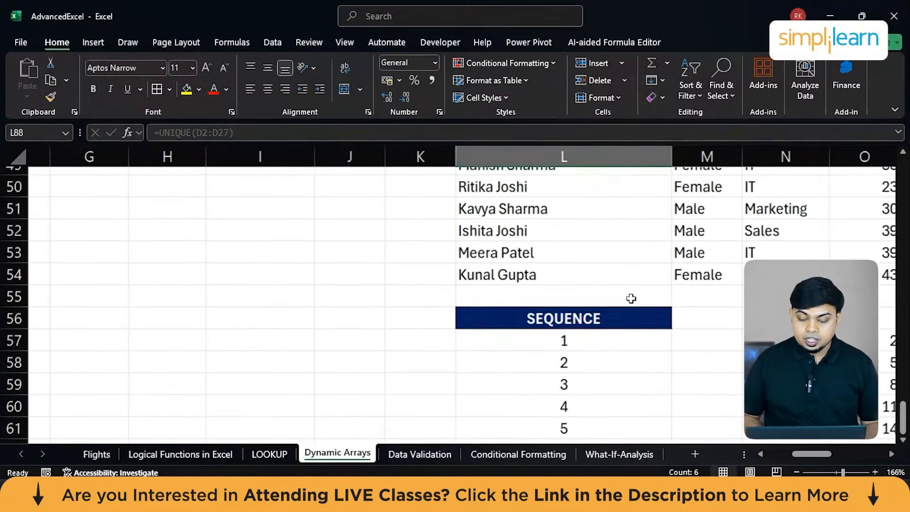
{"action": "scroll", "coordinate": [631, 299], "scroll_direction": "up", "scroll_amount": 9}
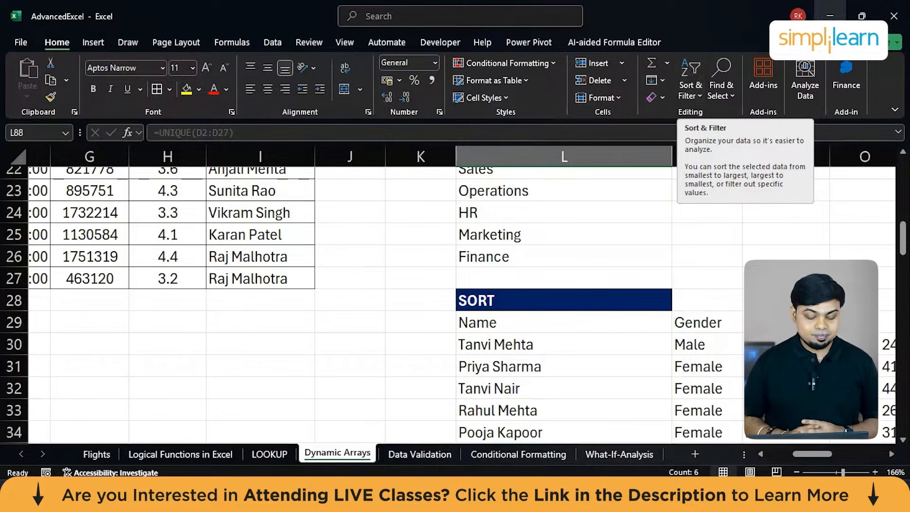
{"action": "left_click", "coordinate": [564, 322]}
{"action": "scroll", "coordinate": [457, 258], "scroll_direction": "up", "scroll_amount": 7}
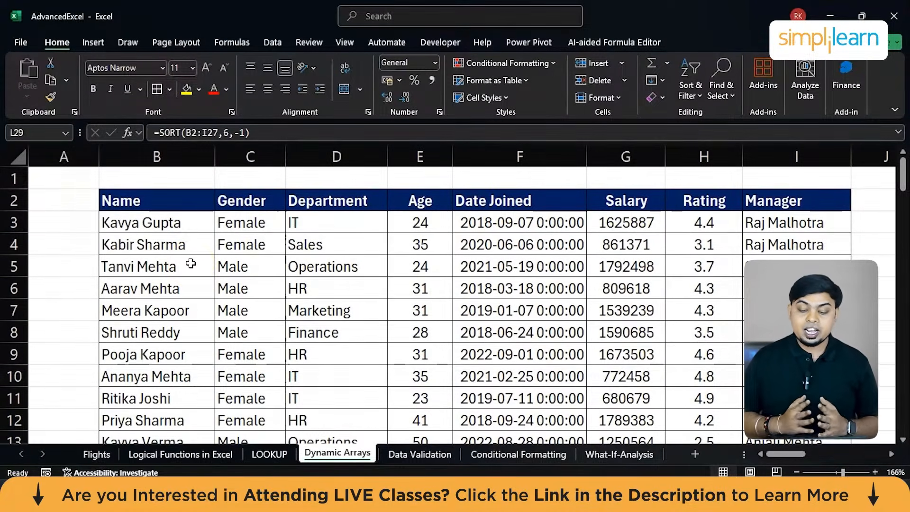
{"action": "left_click", "coordinate": [599, 222]}
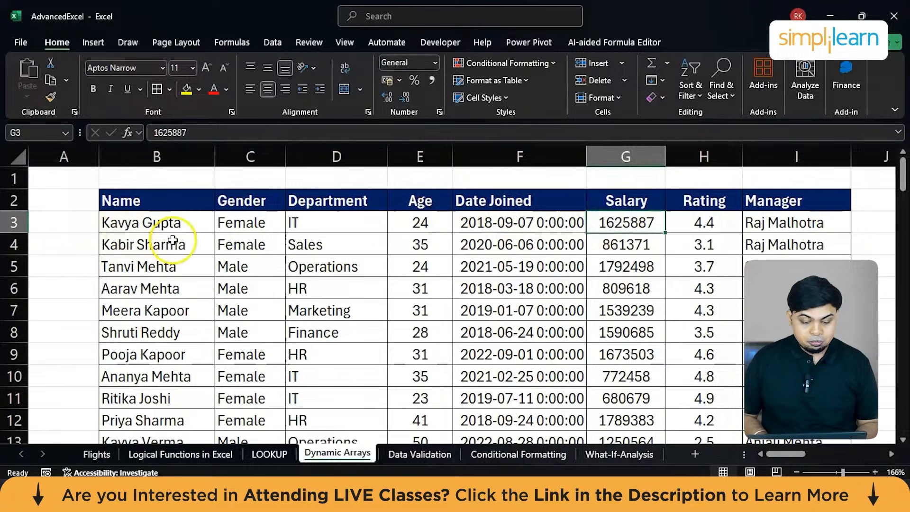
{"action": "scroll", "coordinate": [609, 347], "scroll_direction": "down", "scroll_amount": 5}
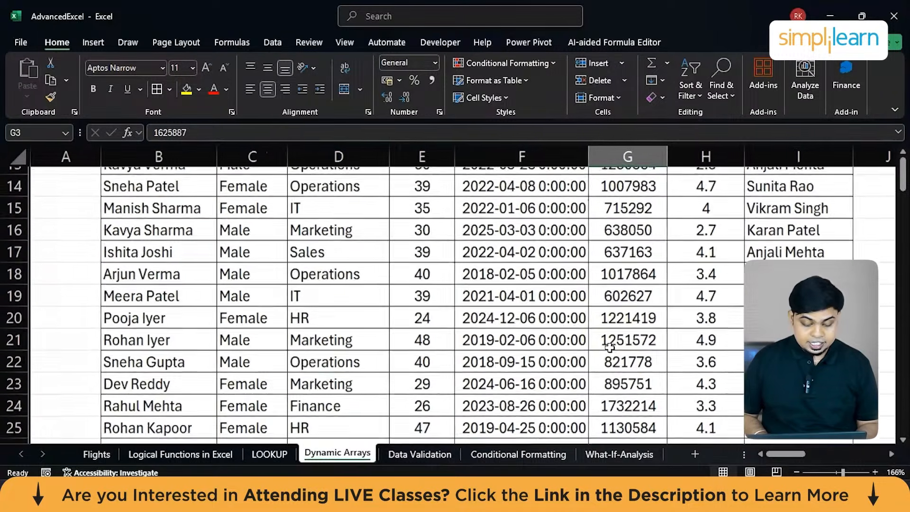
{"action": "scroll", "coordinate": [609, 347], "scroll_direction": "up", "scroll_amount": 4}
{"action": "scroll", "coordinate": [610, 348], "scroll_direction": "up", "scroll_amount": 2}
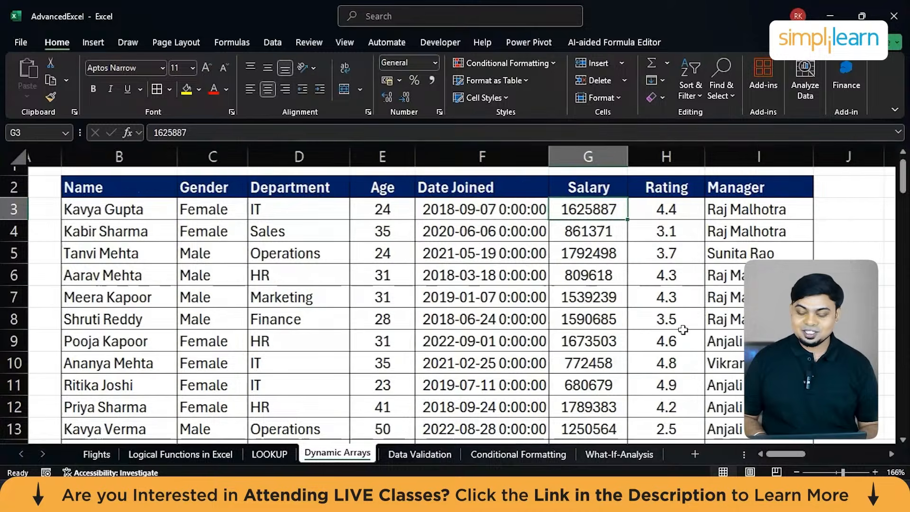
Review the employee list under the SORT heading together with the formula in L29 that produces it.
{"action": "scroll", "coordinate": [683, 330], "scroll_direction": "right", "scroll_amount": 5}
{"action": "scroll", "coordinate": [683, 330], "scroll_direction": "down", "scroll_amount": 1}
{"action": "scroll", "coordinate": [683, 329], "scroll_direction": "down", "scroll_amount": 5}
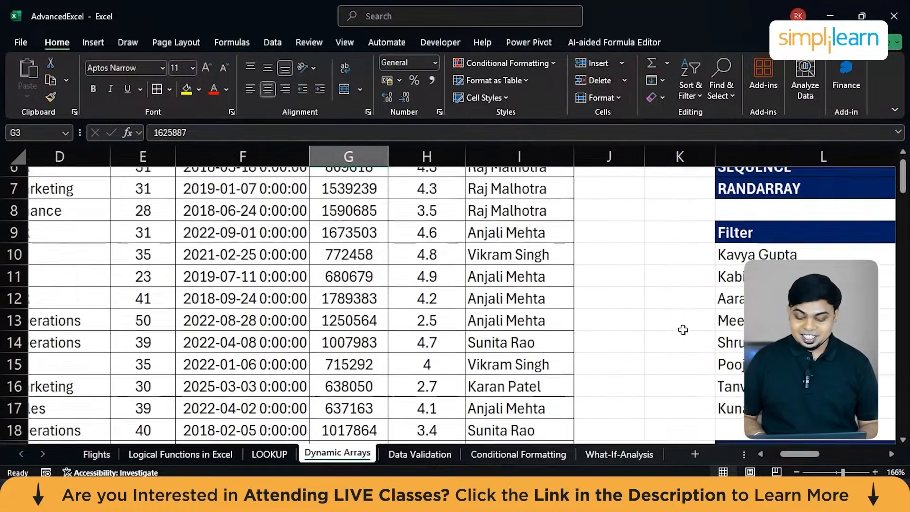
{"action": "scroll", "coordinate": [682, 330], "scroll_direction": "right", "scroll_amount": 4}
{"action": "scroll", "coordinate": [682, 329], "scroll_direction": "down", "scroll_amount": 6}
{"action": "scroll", "coordinate": [683, 330], "scroll_direction": "right", "scroll_amount": 2}
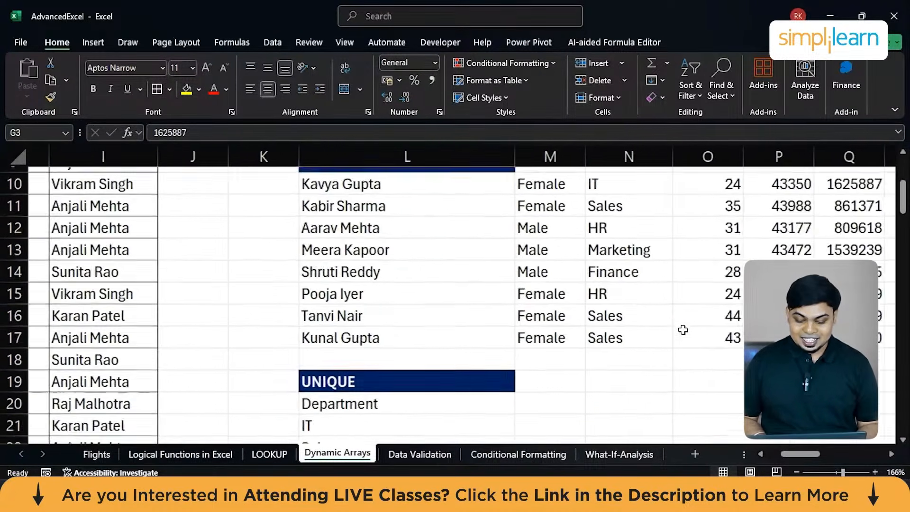
{"action": "scroll", "coordinate": [682, 330], "scroll_direction": "left", "scroll_amount": 1}
{"action": "left_click", "coordinate": [494, 261]}
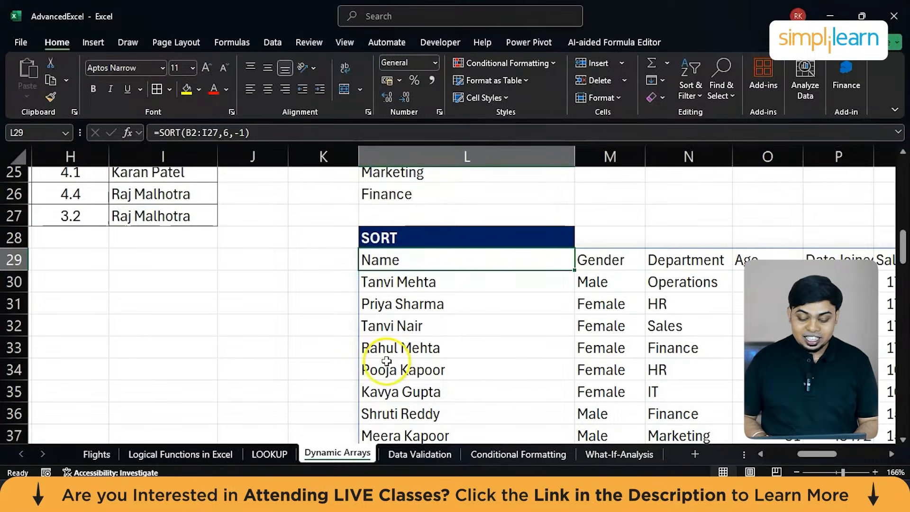
Copy the SORT heading from L28 to L95, below the new department list.
{"action": "left_click", "coordinate": [458, 236]}
{"action": "key", "text": "ctrl+c"}
{"action": "scroll", "coordinate": [458, 237], "scroll_direction": "down", "scroll_amount": 19}
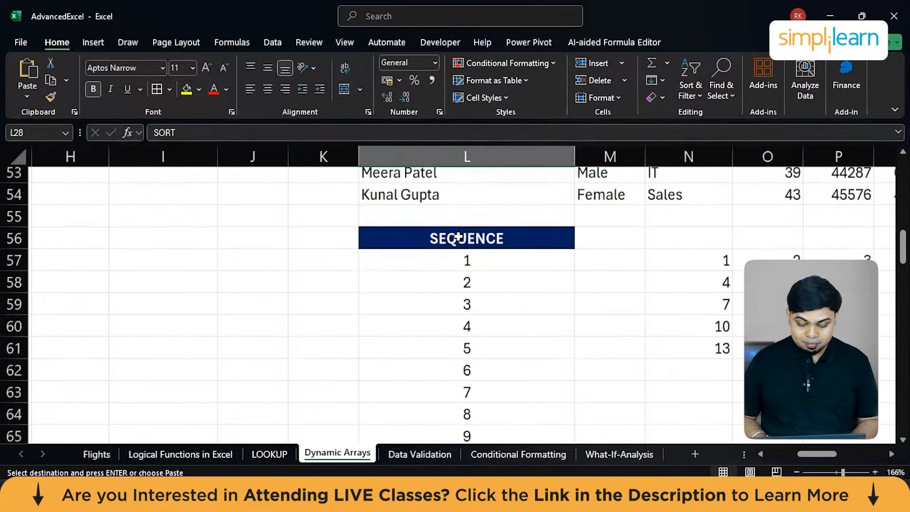
{"action": "scroll", "coordinate": [458, 237], "scroll_direction": "right", "scroll_amount": 3}
{"action": "scroll", "coordinate": [458, 237], "scroll_direction": "left", "scroll_amount": 1}
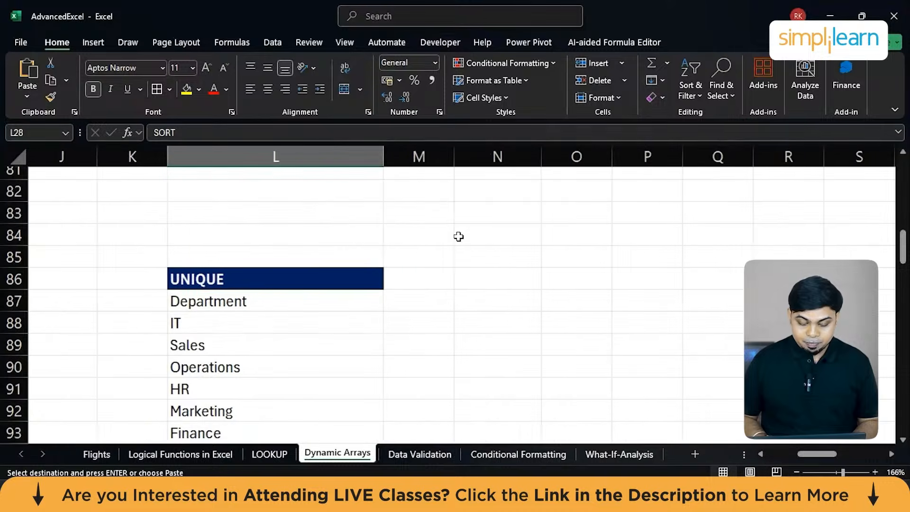
{"action": "scroll", "coordinate": [459, 236], "scroll_direction": "down", "scroll_amount": 3}
{"action": "left_click", "coordinate": [260, 284]}
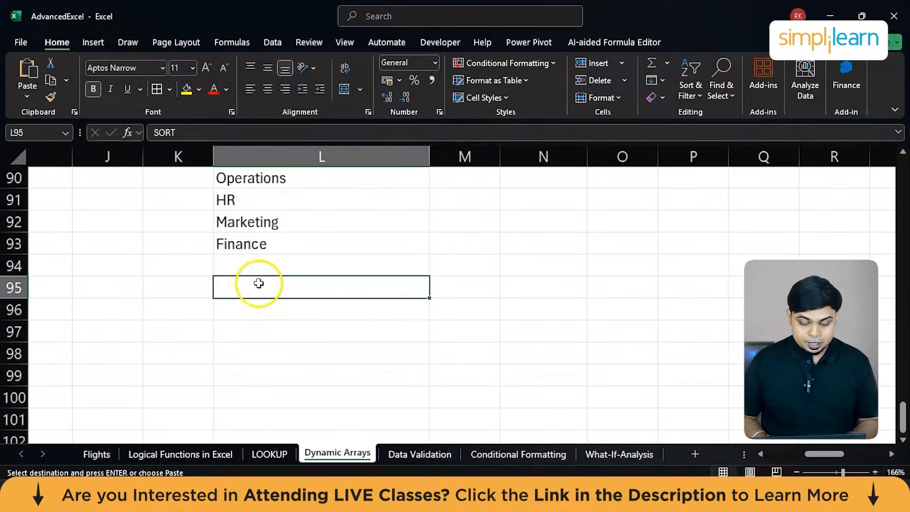
{"action": "key", "text": "ctrl+v"}
Start a SORT formula in L96 with the whole employee table, B2:I27, as its array.
{"action": "left_click", "coordinate": [246, 322]}
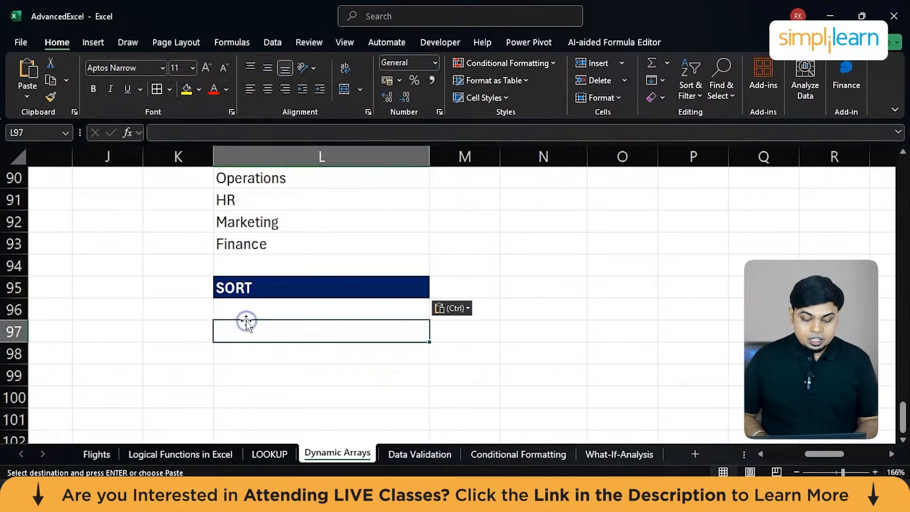
{"action": "left_click", "coordinate": [243, 309]}
{"action": "type", "text": "=sort"}
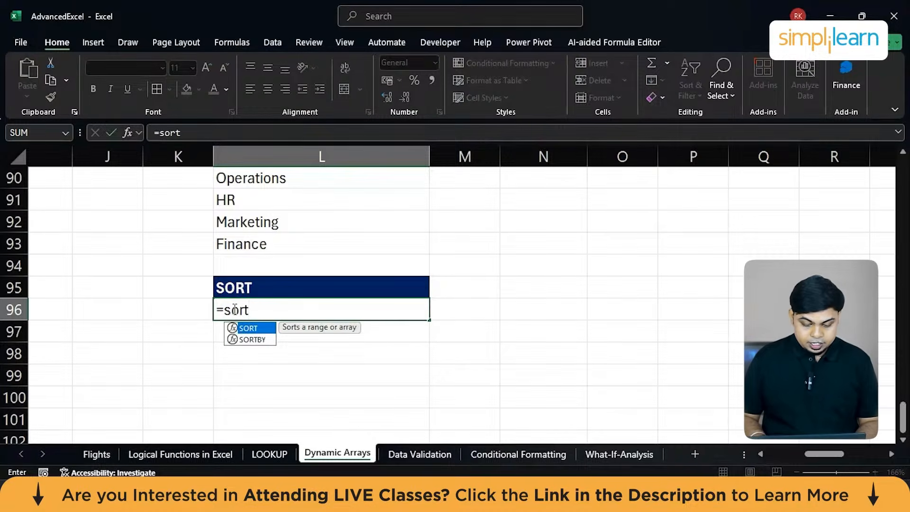
{"action": "key", "text": "Tab"}
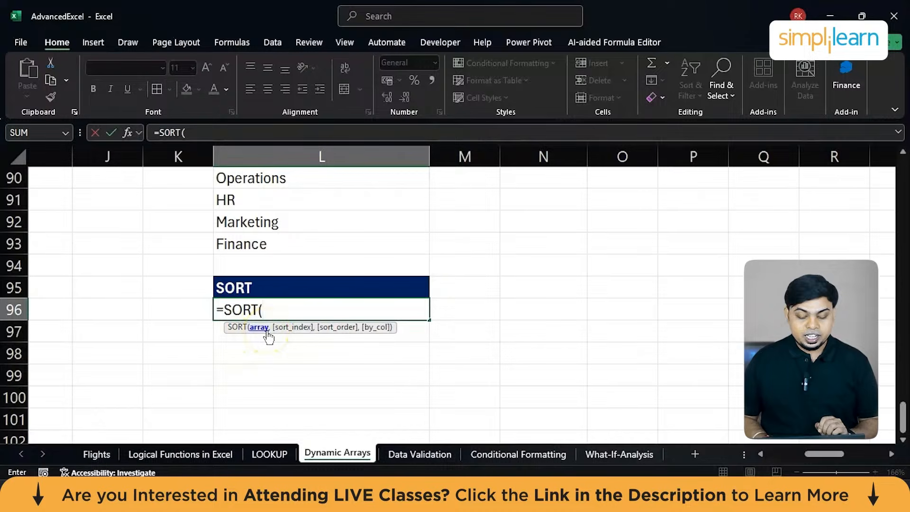
{"action": "scroll", "coordinate": [56, 296], "scroll_direction": "up", "scroll_amount": 1}
{"action": "scroll", "coordinate": [55, 297], "scroll_direction": "left", "scroll_amount": 1}
{"action": "scroll", "coordinate": [55, 297], "scroll_direction": "up", "scroll_amount": 20}
{"action": "scroll", "coordinate": [56, 296], "scroll_direction": "left", "scroll_amount": 3}
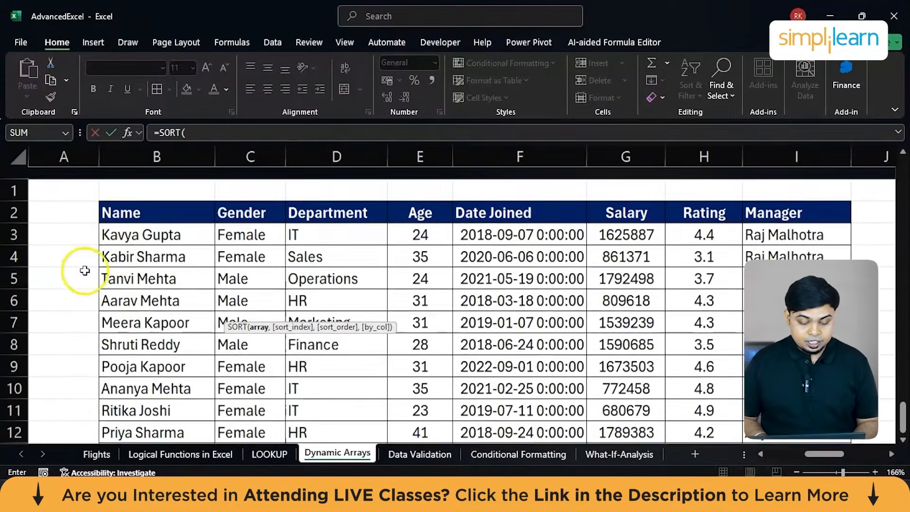
{"action": "left_click", "coordinate": [141, 200]}
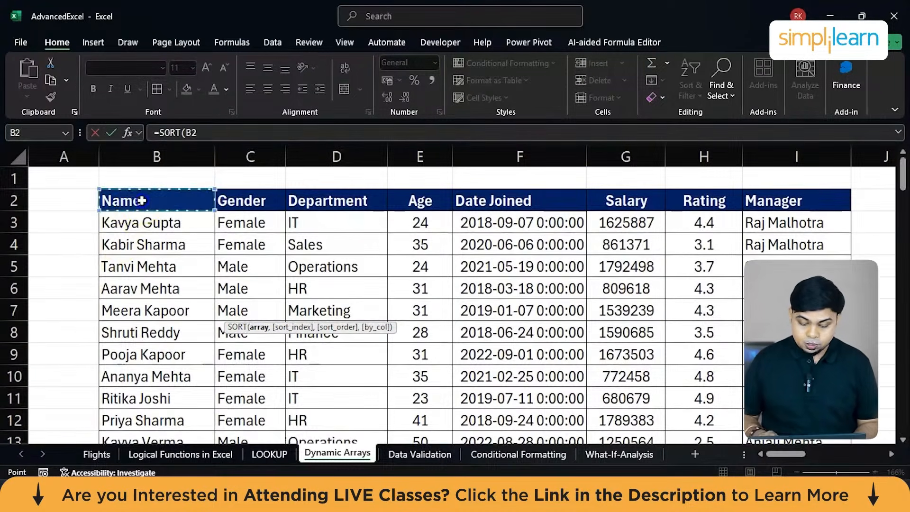
{"action": "key", "text": "ctrl+shift+Right"}
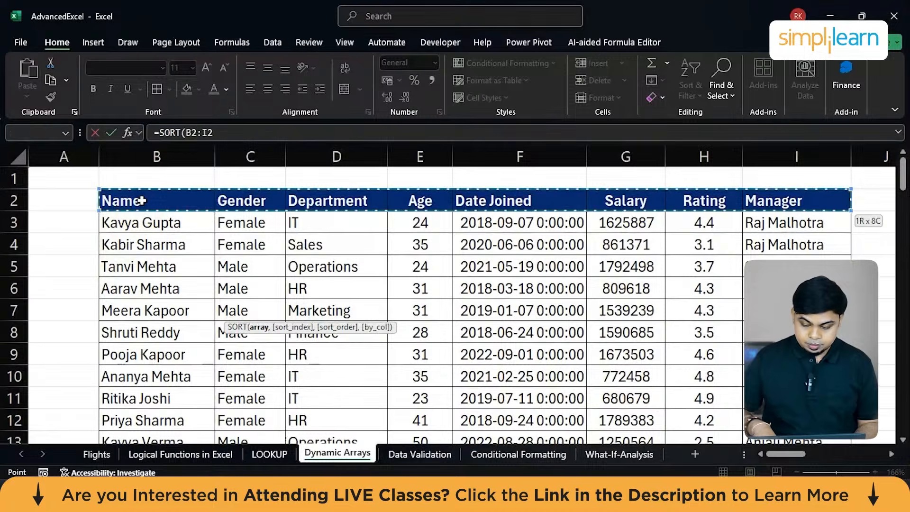
{"action": "key", "text": "ctrl+shift+Down"}
{"action": "type", "text": ","}
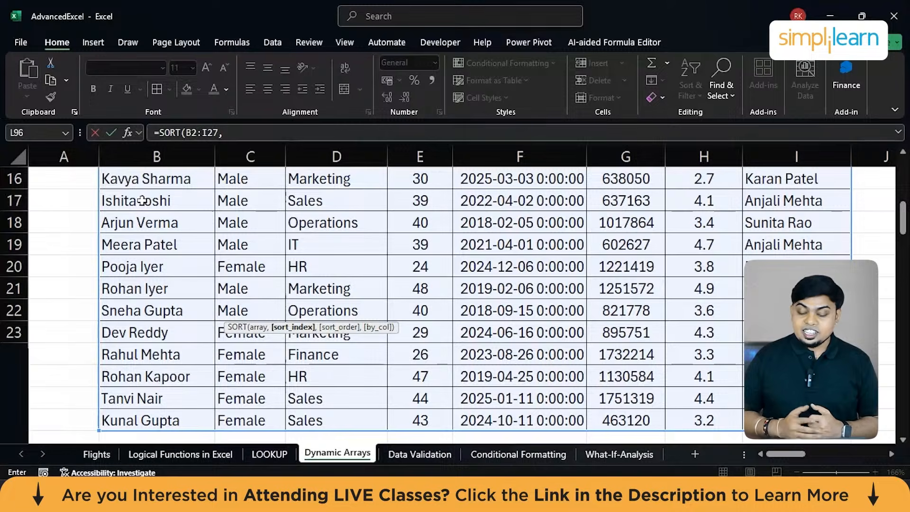
Complete the SORT formula with sort index 6 and descending order (-1).
{"action": "type", "text": "6"}
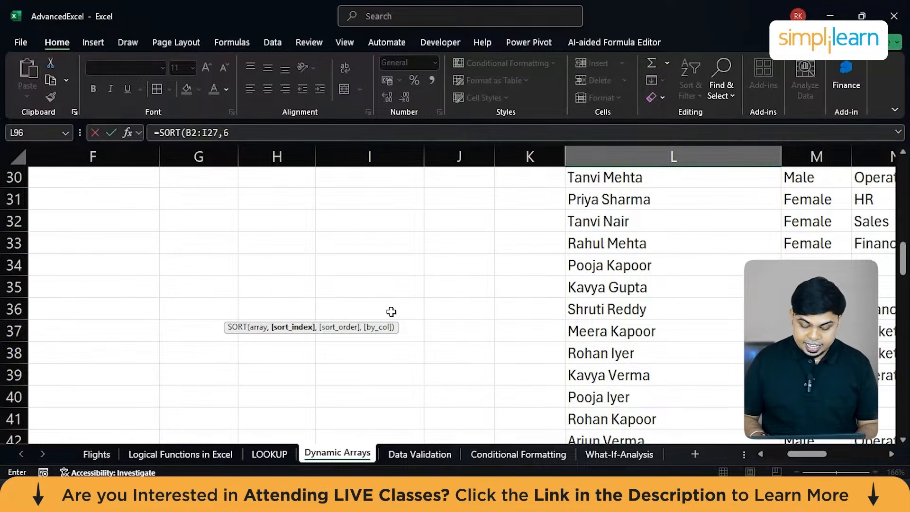
{"action": "type", "text": ","}
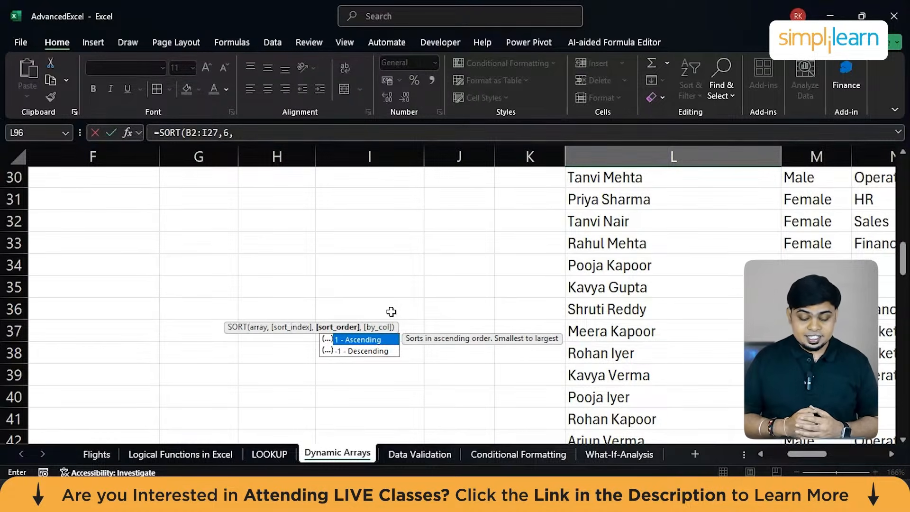
{"action": "key", "text": "Down"}
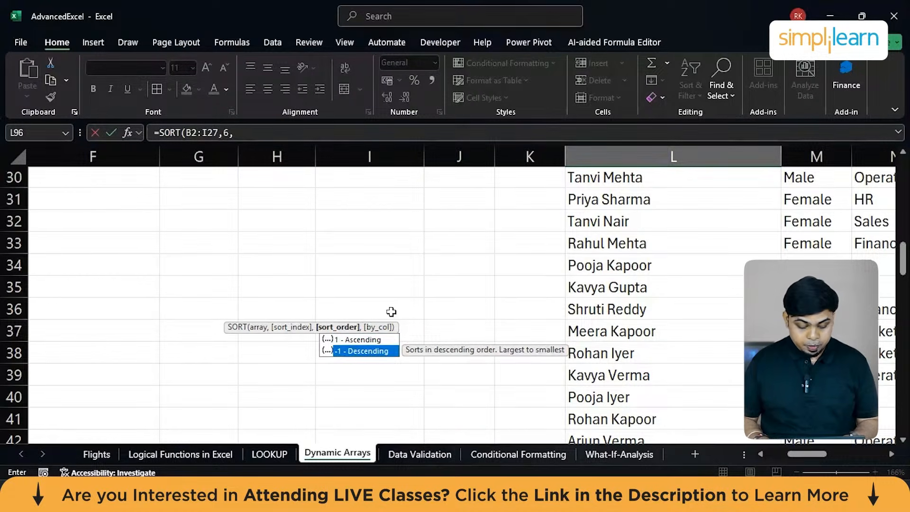
{"action": "key", "text": "Tab"}
{"action": "key", "text": "Return"}
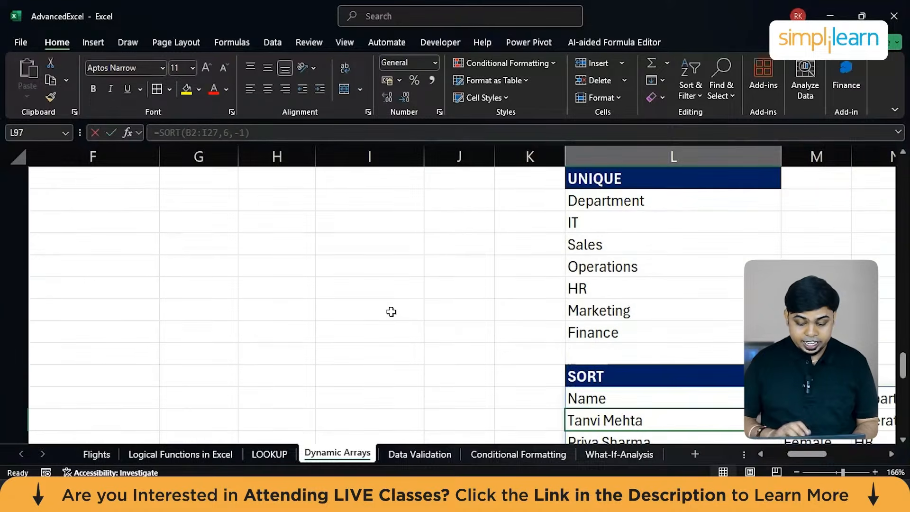
Review the sorted employee list below the new SORT heading, following the Salary column down to the last row.
{"action": "scroll", "coordinate": [391, 311], "scroll_direction": "down", "scroll_amount": 4}
{"action": "scroll", "coordinate": [449, 295], "scroll_direction": "up", "scroll_amount": 1}
{"action": "scroll", "coordinate": [449, 295], "scroll_direction": "right", "scroll_amount": 5}
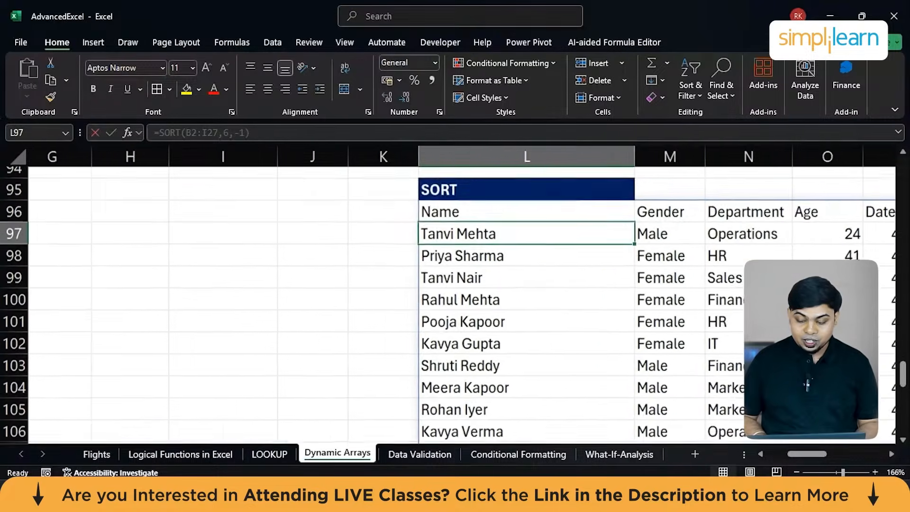
{"action": "scroll", "coordinate": [448, 295], "scroll_direction": "down", "scroll_amount": 2}
{"action": "scroll", "coordinate": [701, 264], "scroll_direction": "down", "scroll_amount": 1}
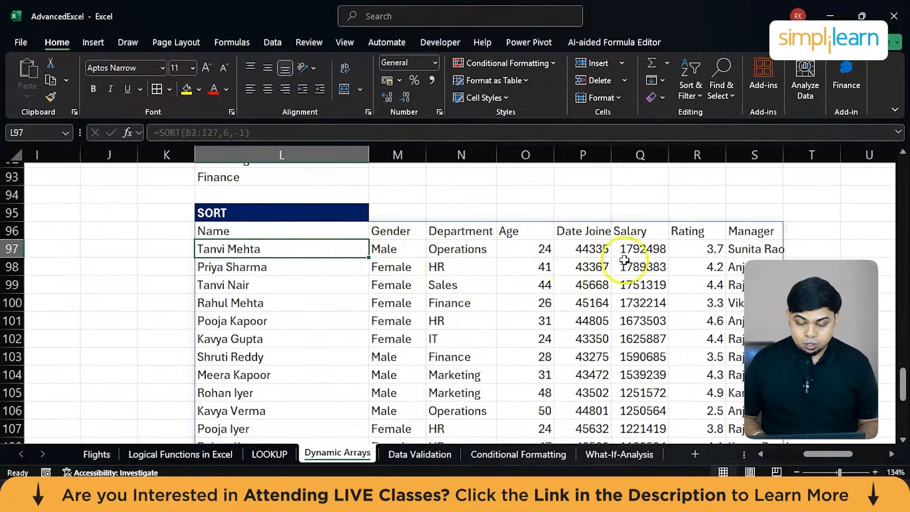
{"action": "scroll", "coordinate": [279, 349], "scroll_direction": "down", "scroll_amount": 10}
{"action": "scroll", "coordinate": [280, 350], "scroll_direction": "up", "scroll_amount": 2}
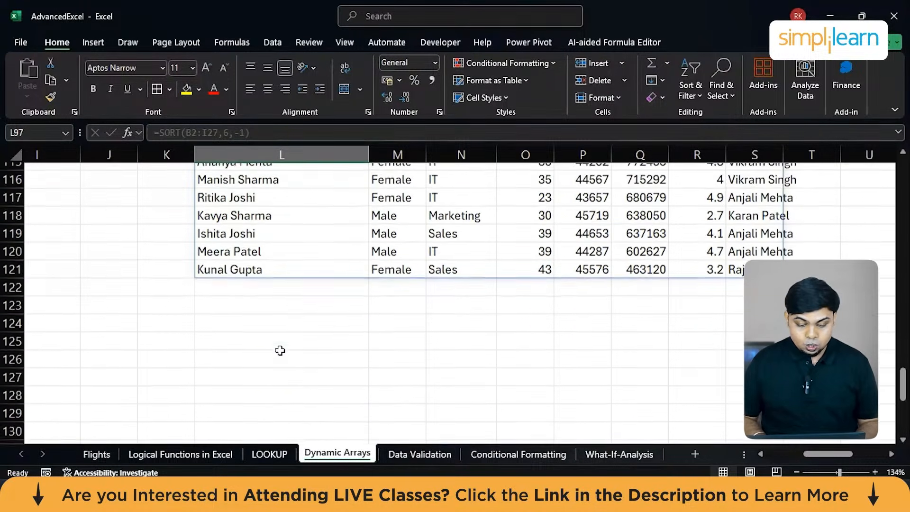
{"action": "left_click", "coordinate": [294, 271]}
{"action": "scroll", "coordinate": [294, 271], "scroll_direction": "right", "scroll_amount": 2}
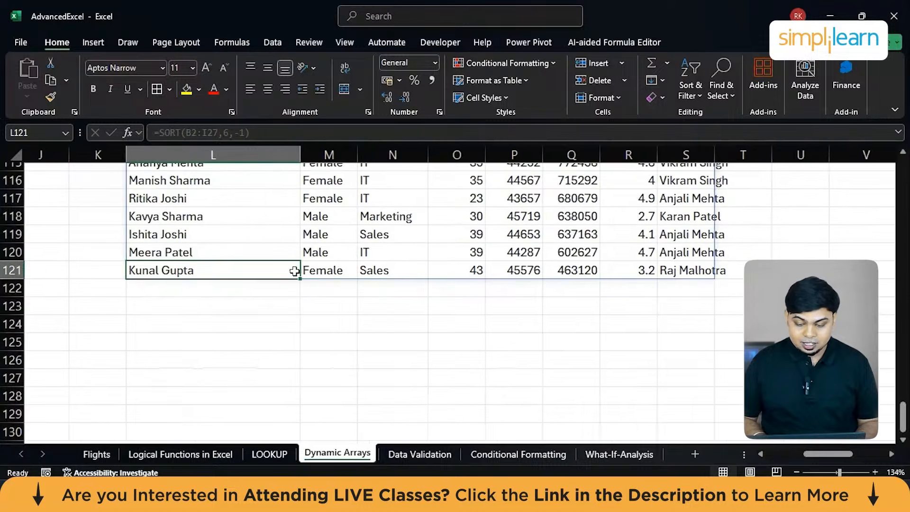
Check the existing SEQUENCE formula in L57 and copy the SEQUENCE heading from L56 to S56.
{"action": "scroll", "coordinate": [295, 271], "scroll_direction": "up", "scroll_amount": 4}
{"action": "scroll", "coordinate": [294, 271], "scroll_direction": "up", "scroll_amount": 17}
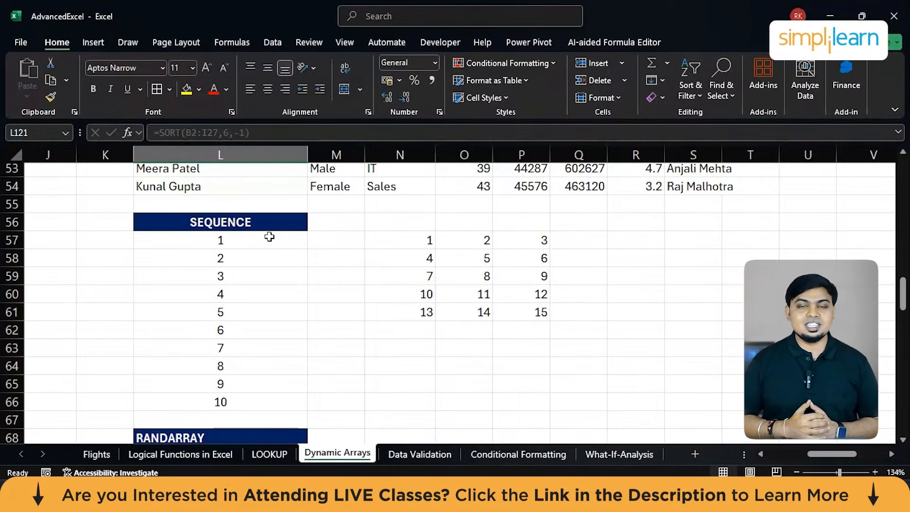
{"action": "left_click", "coordinate": [240, 239]}
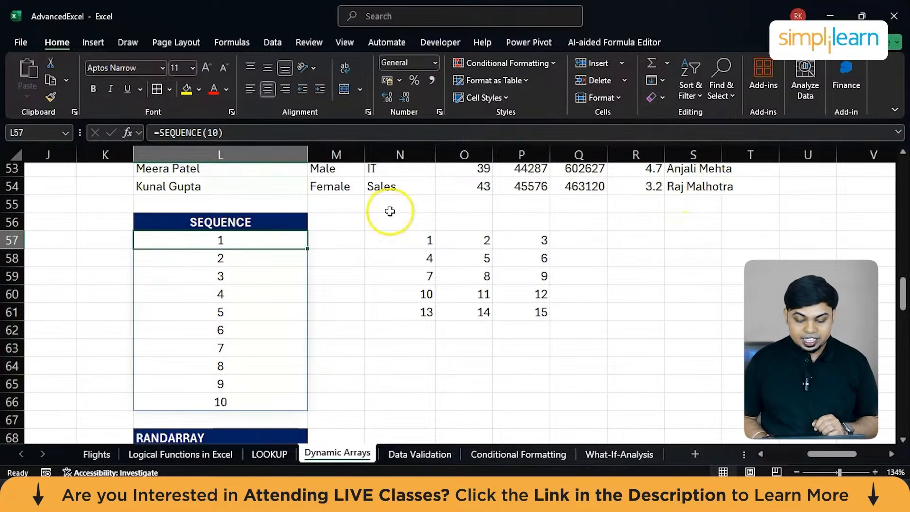
{"action": "left_click", "coordinate": [258, 213]}
{"action": "key", "text": "ctrl+c"}
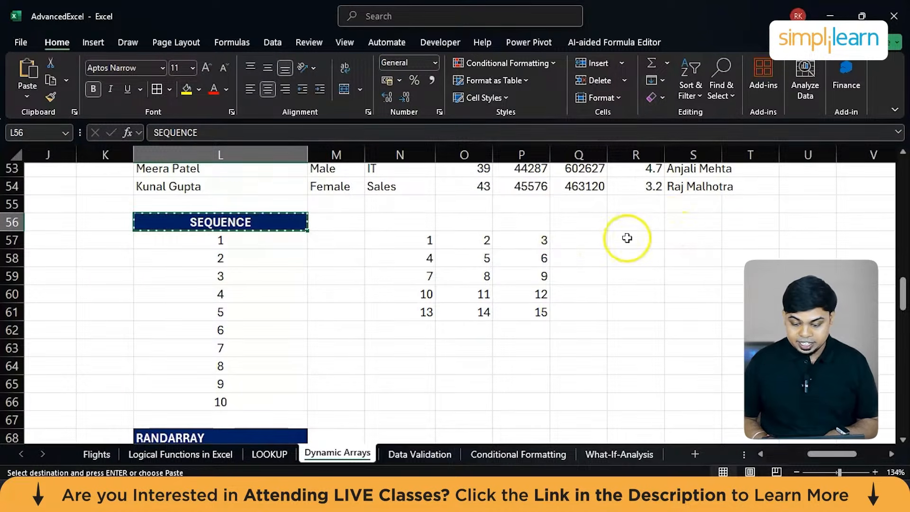
{"action": "left_click", "coordinate": [675, 221]}
{"action": "key", "text": "ctrl+v"}
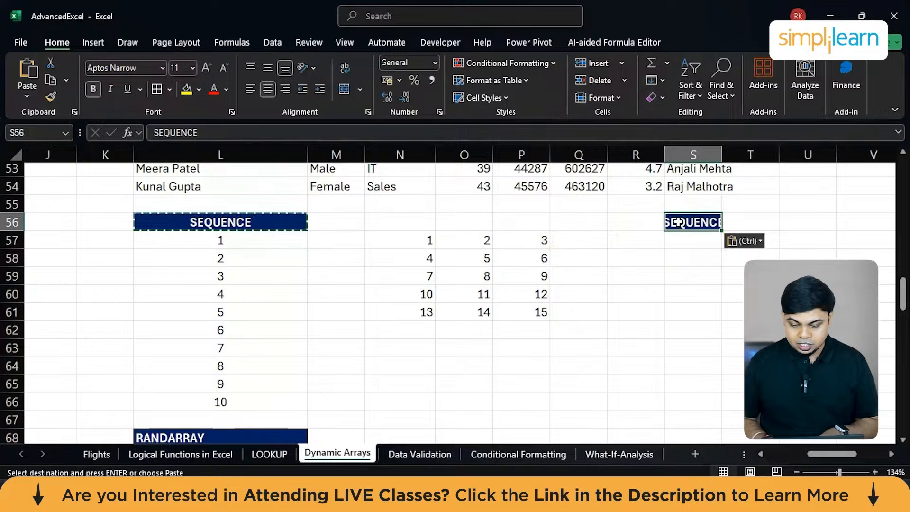
Enter =SEQUENCE(10) in S57, under the copied heading, to list ten sequential numbers.
{"action": "left_click", "coordinate": [673, 247]}
{"action": "type", "text": "="}
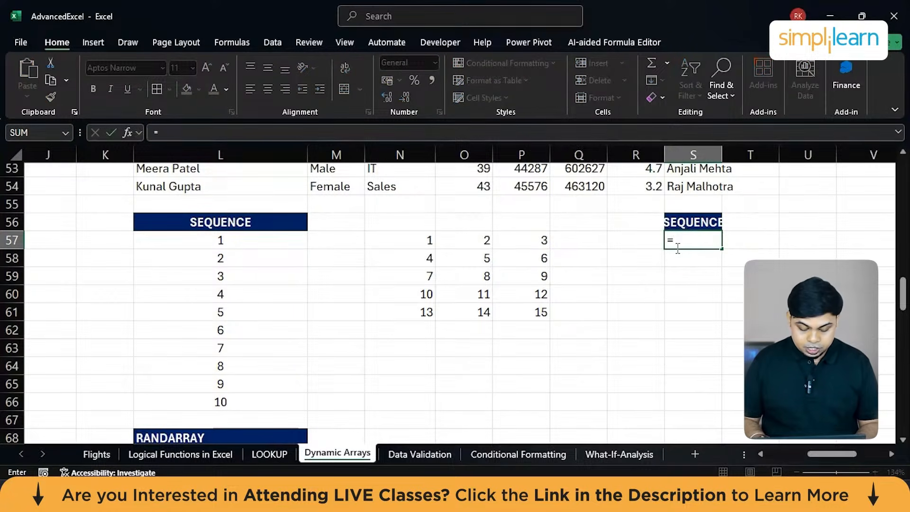
{"action": "type", "text": "se"}
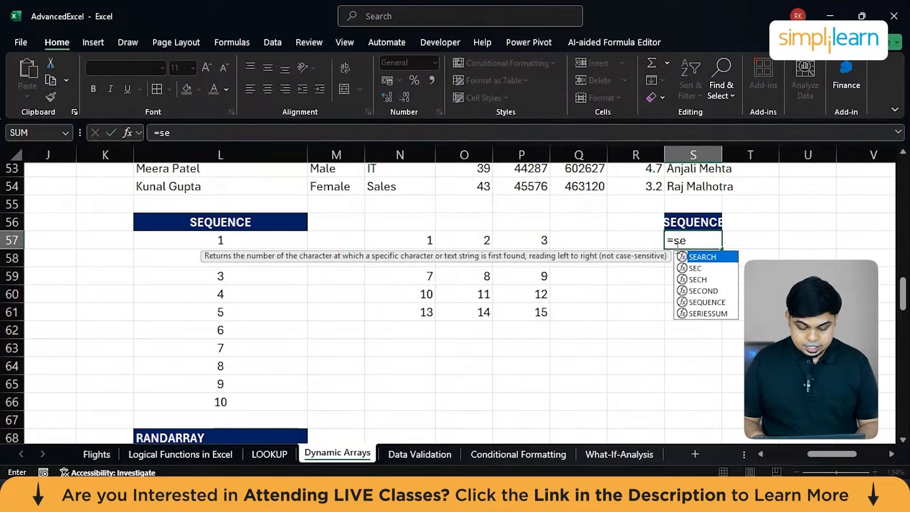
{"action": "type", "text": "q"}
{"action": "key", "text": "Tab"}
{"action": "type", "text": "1"}
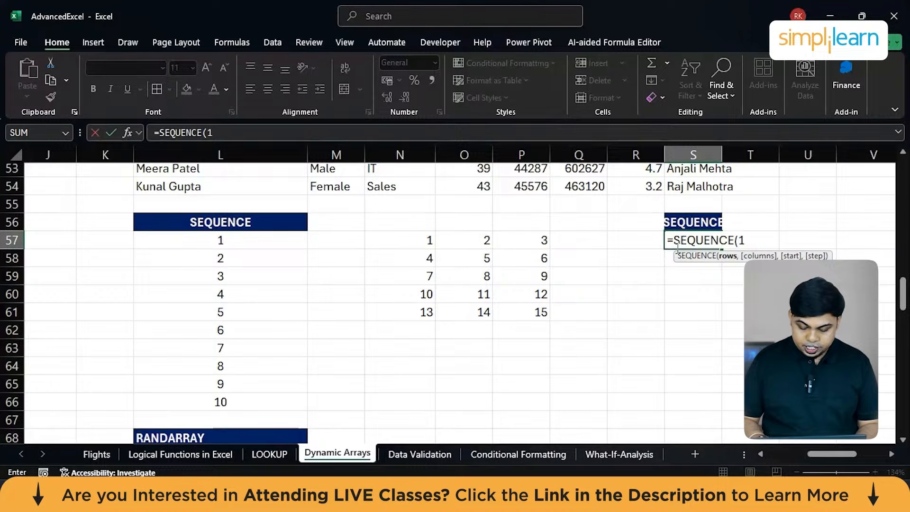
{"action": "type", "text": "0"}
{"action": "key", "text": "Return"}
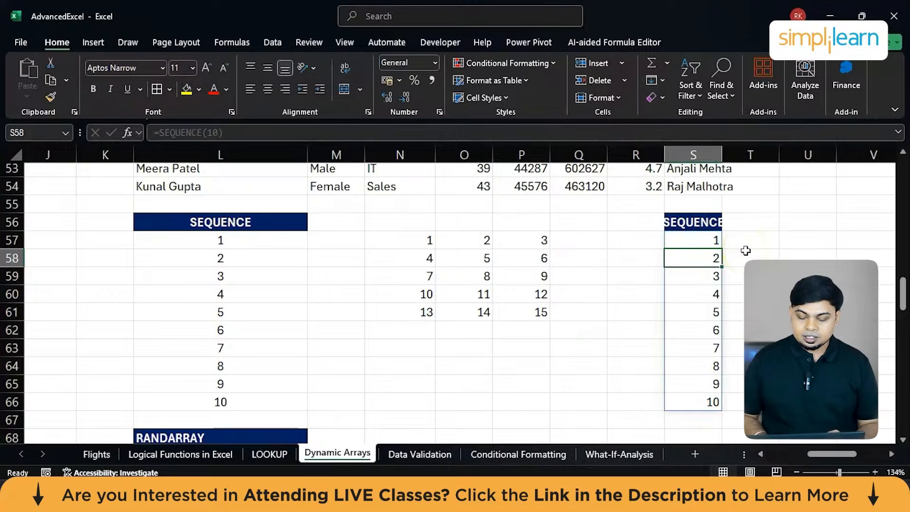
Enter =SEQUENCE(5,3) in U57 to generate a number grid of 5 rows and 3 columns.
{"action": "scroll", "coordinate": [745, 250], "scroll_direction": "right", "scroll_amount": 3}
{"action": "left_click", "coordinate": [685, 242]}
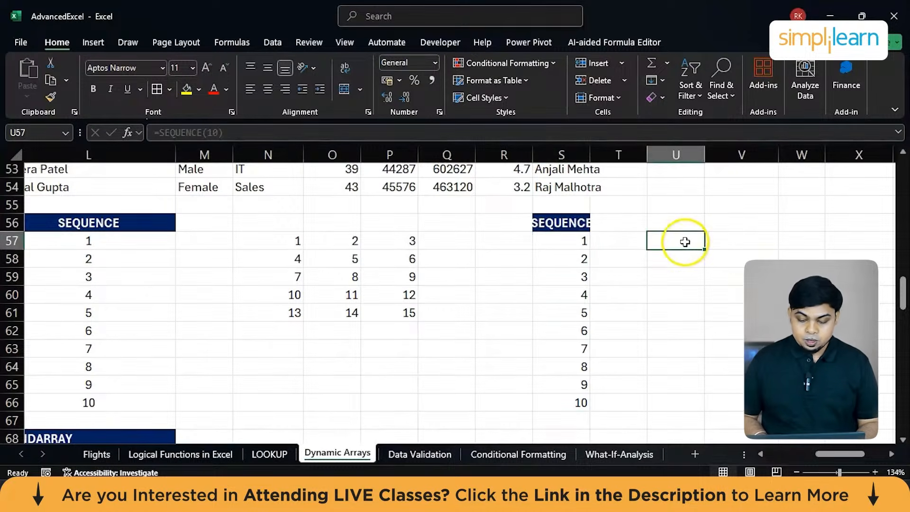
{"action": "type", "text": "="}
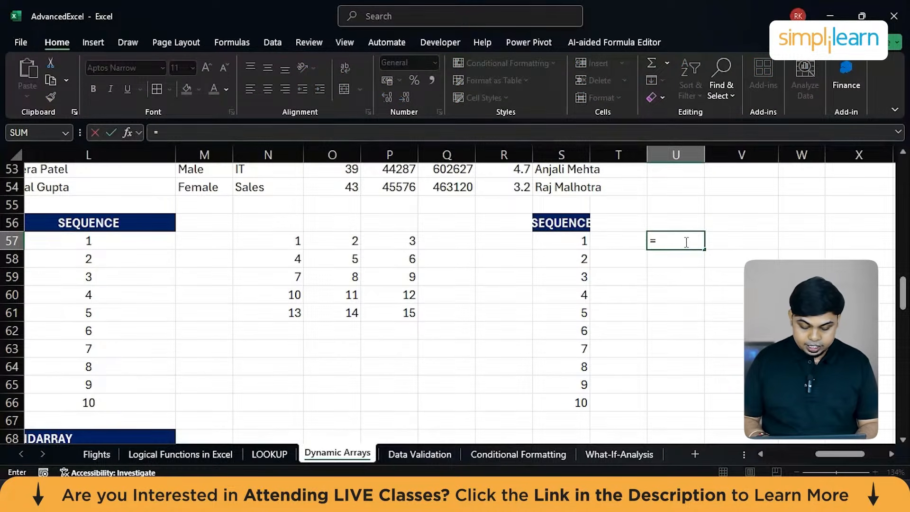
{"action": "type", "text": "SEQUENCE("}
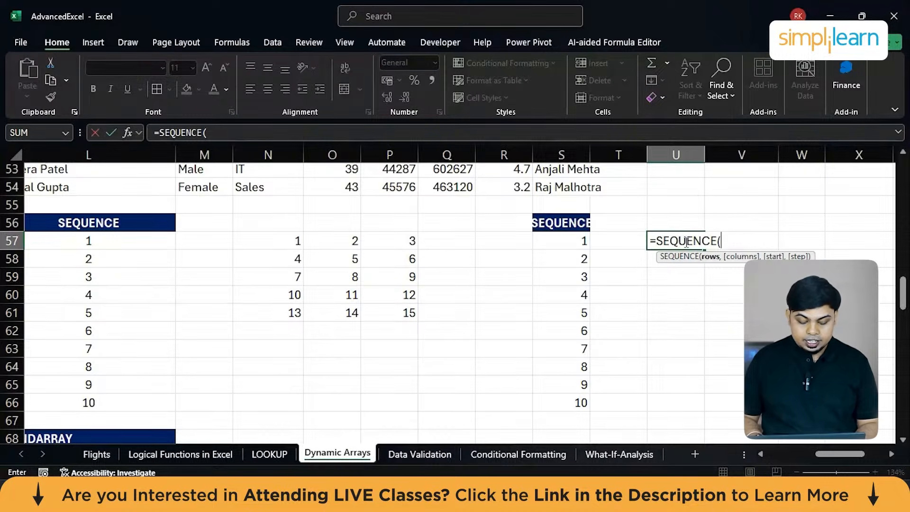
{"action": "type", "text": "5,3"}
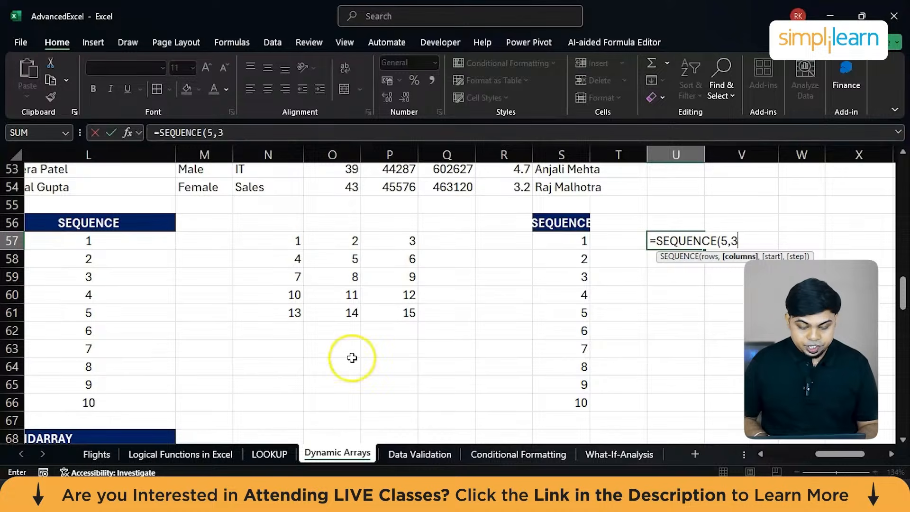
{"action": "key", "text": "Return"}
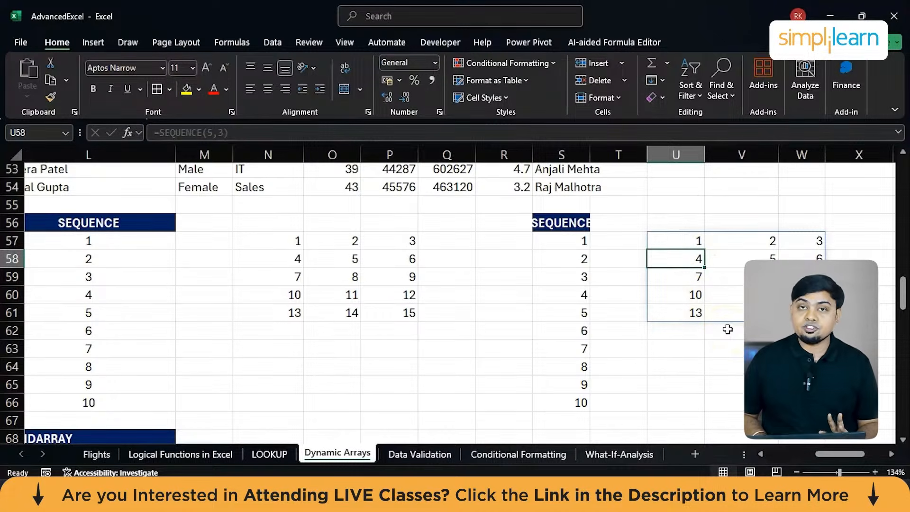
Enter =RANDARRAY(10) in P69, beside the existing RANDARRAY examples, to generate ten random decimals.
{"action": "scroll", "coordinate": [727, 329], "scroll_direction": "down", "scroll_amount": 2}
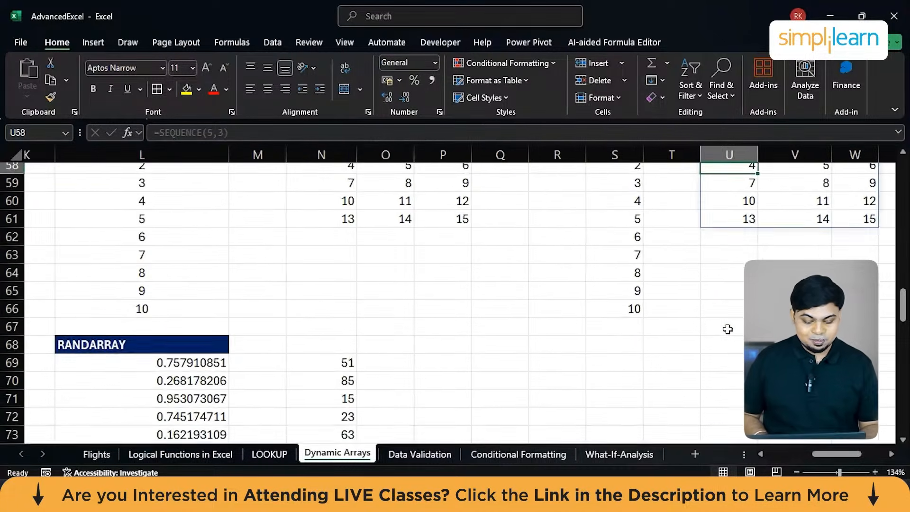
{"action": "scroll", "coordinate": [728, 329], "scroll_direction": "left", "scroll_amount": 3}
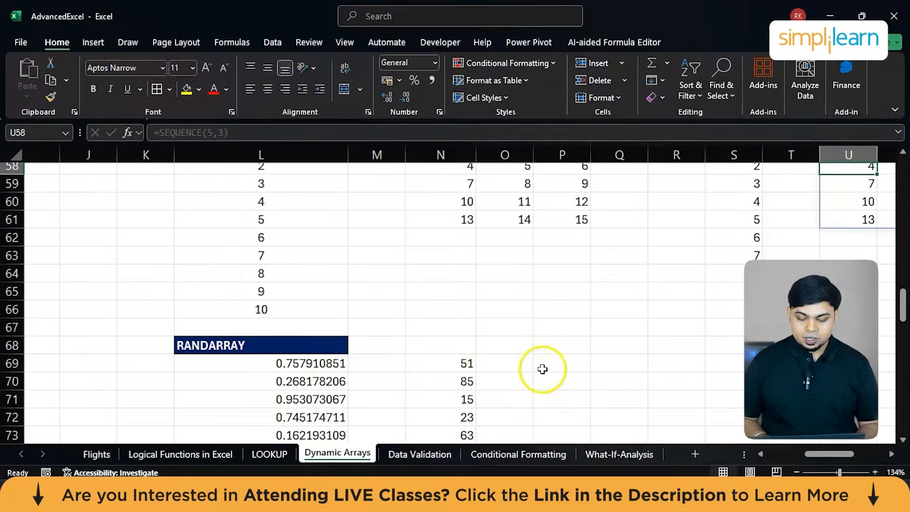
{"action": "scroll", "coordinate": [541, 369], "scroll_direction": "down", "scroll_amount": 1}
{"action": "left_click", "coordinate": [561, 325]}
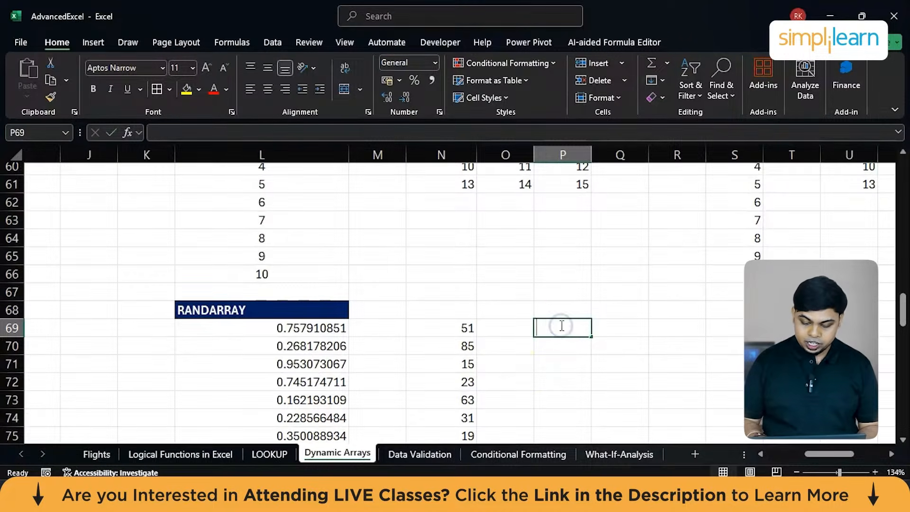
{"action": "type", "text": "=RA"}
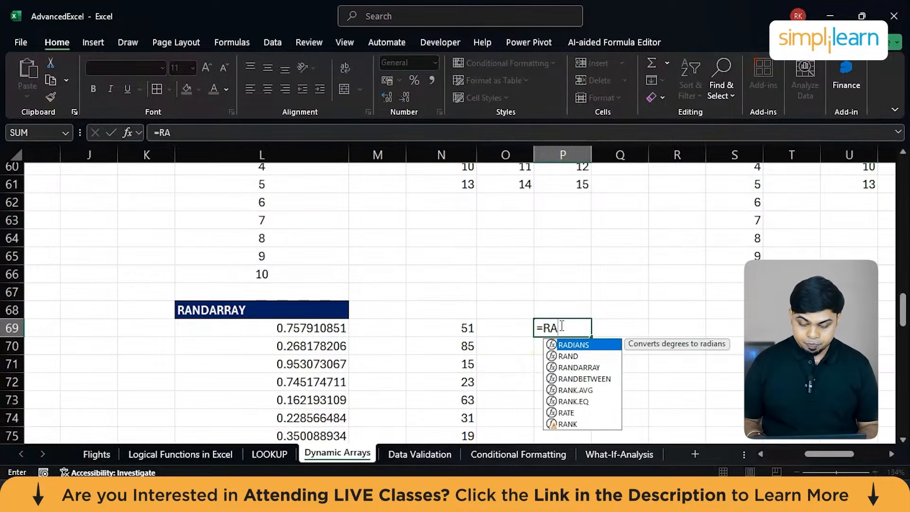
{"action": "key", "text": "Down"}
{"action": "key", "text": "Down"}
{"action": "key", "text": "Tab"}
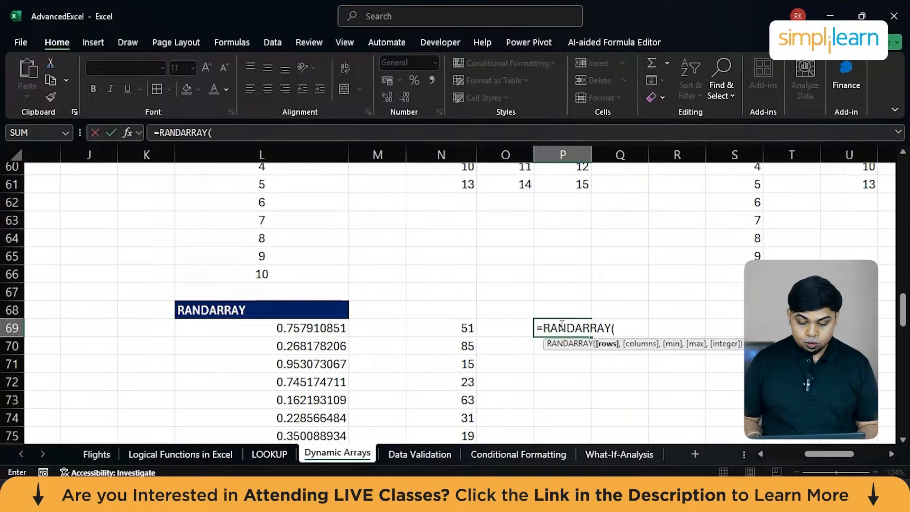
{"action": "type", "text": "10)"}
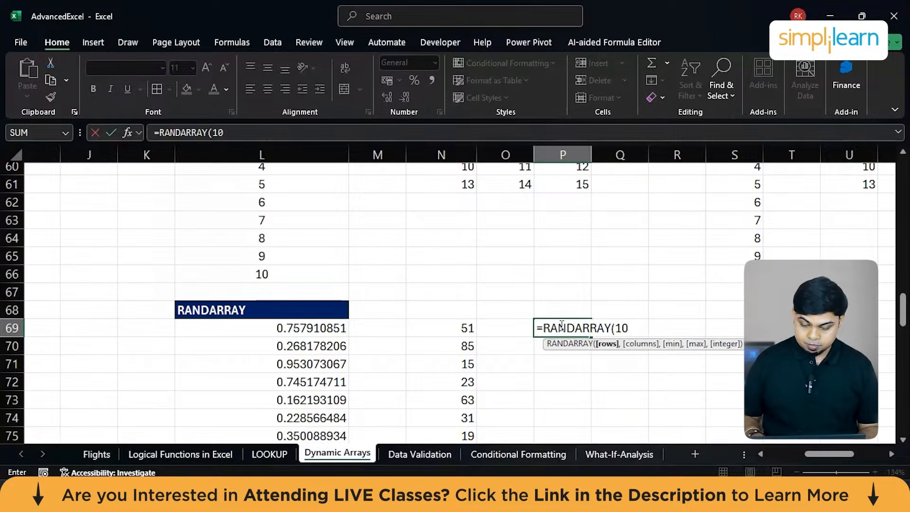
{"action": "key", "text": "Return"}
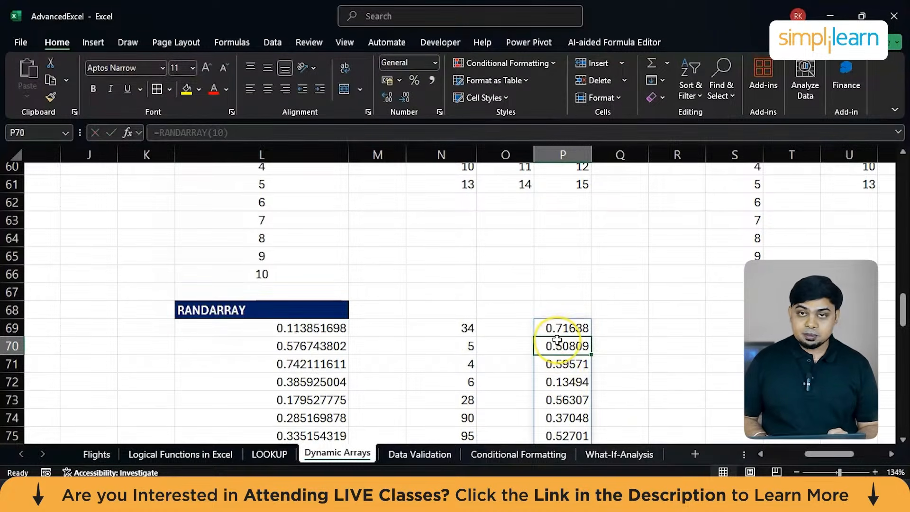
Enter =RANDARRAY(10,,10,20,TRUE) in R69 to generate ten random whole numbers between 10 and 20.
{"action": "scroll", "coordinate": [573, 332], "scroll_direction": "down", "scroll_amount": 1}
{"action": "left_click", "coordinate": [677, 288]}
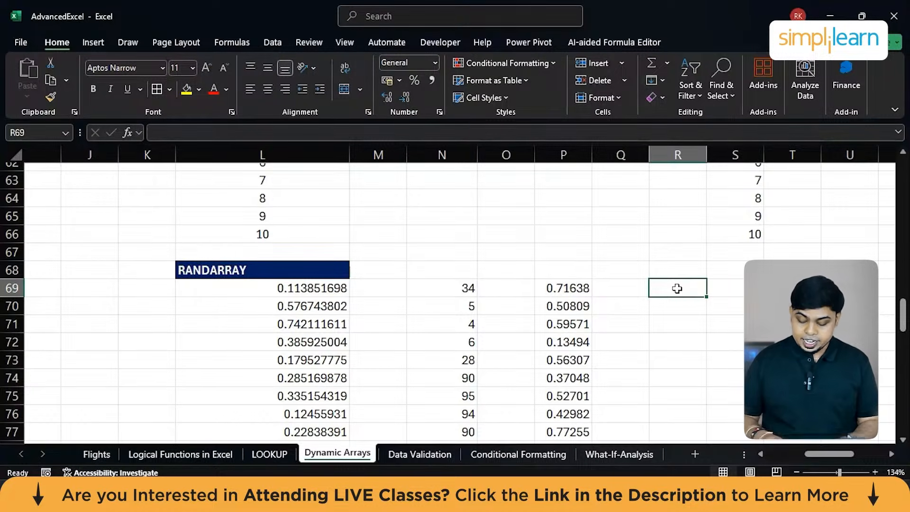
{"action": "type", "text": "=ran"}
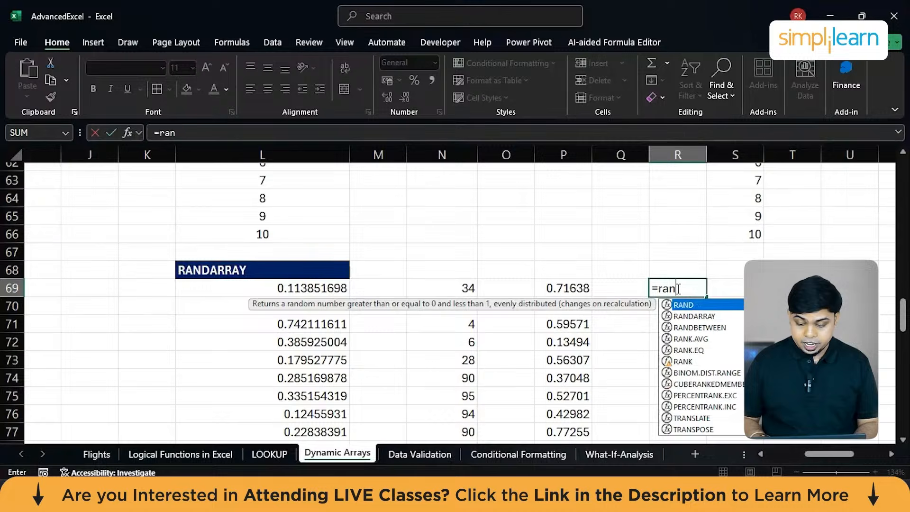
{"action": "key", "text": "Down"}
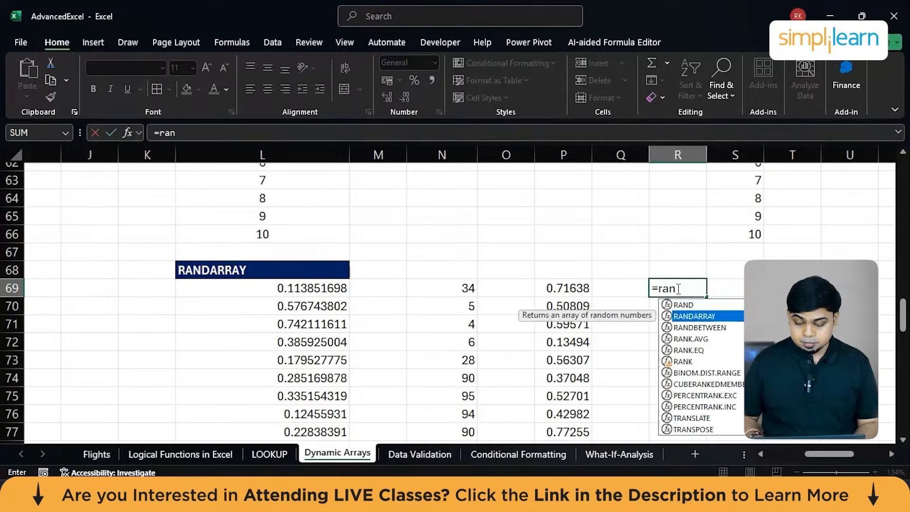
{"action": "key", "text": "Tab"}
{"action": "type", "text": "10"}
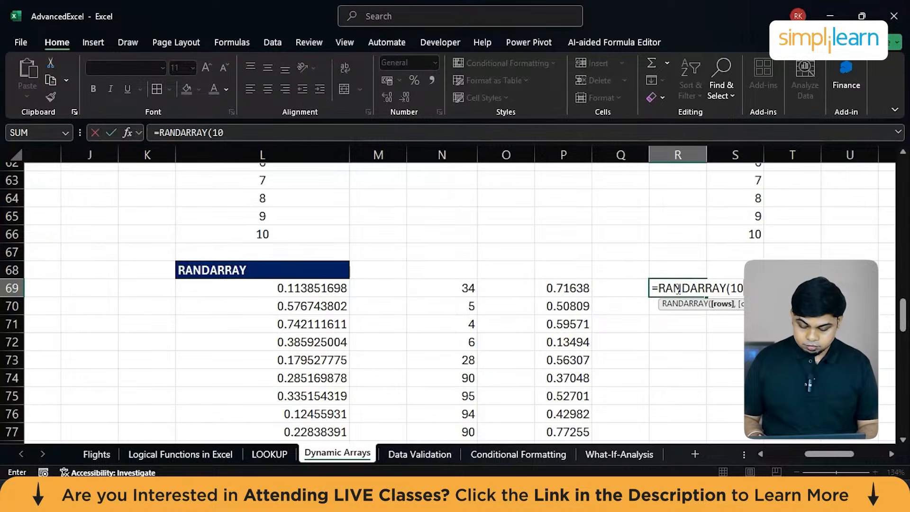
{"action": "type", "text": ",,10,20"}
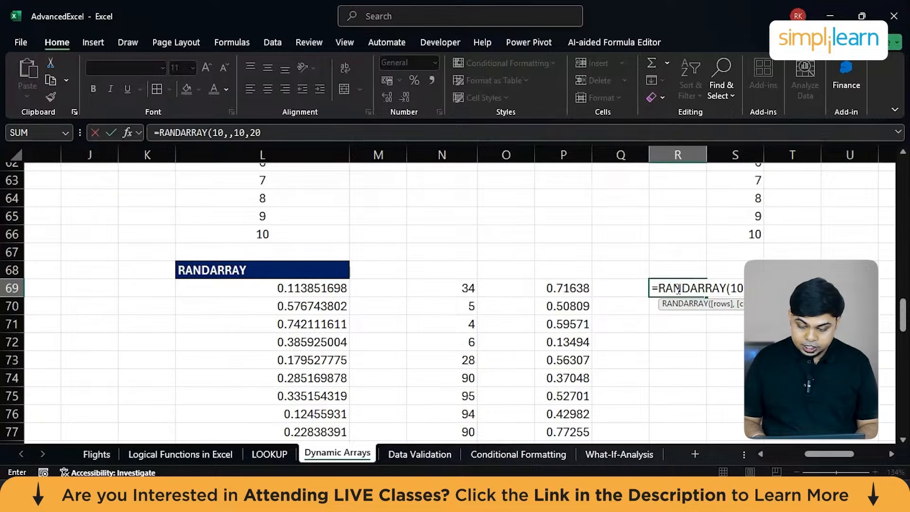
{"action": "type", "text": ","}
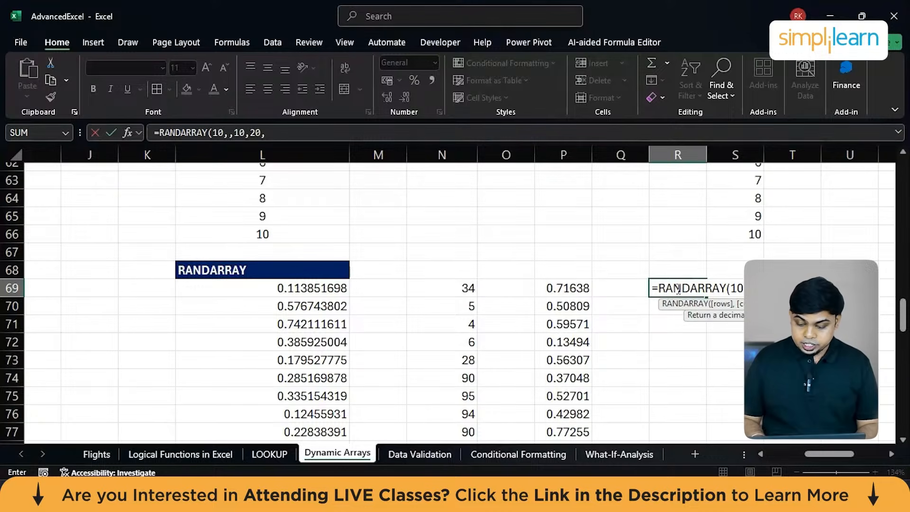
{"action": "key", "text": "Down"}
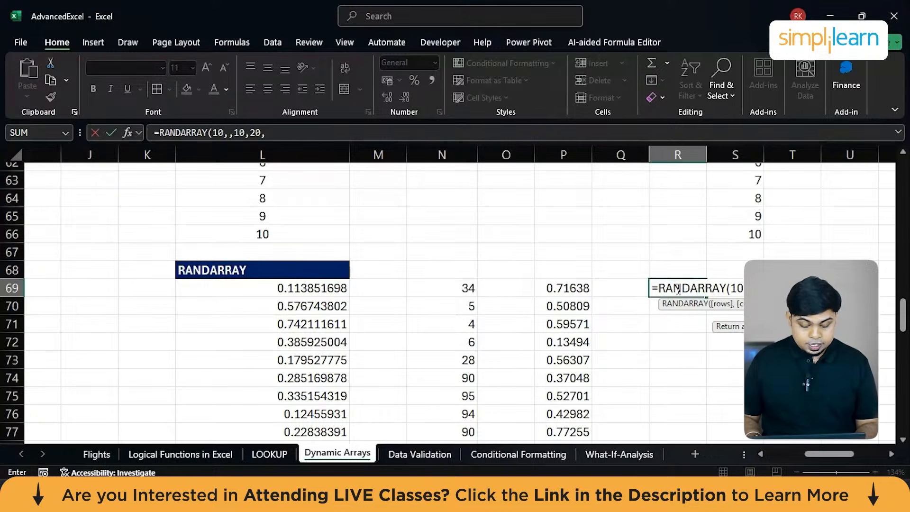
{"action": "key", "text": "Tab"}
{"action": "key", "text": "Return"}
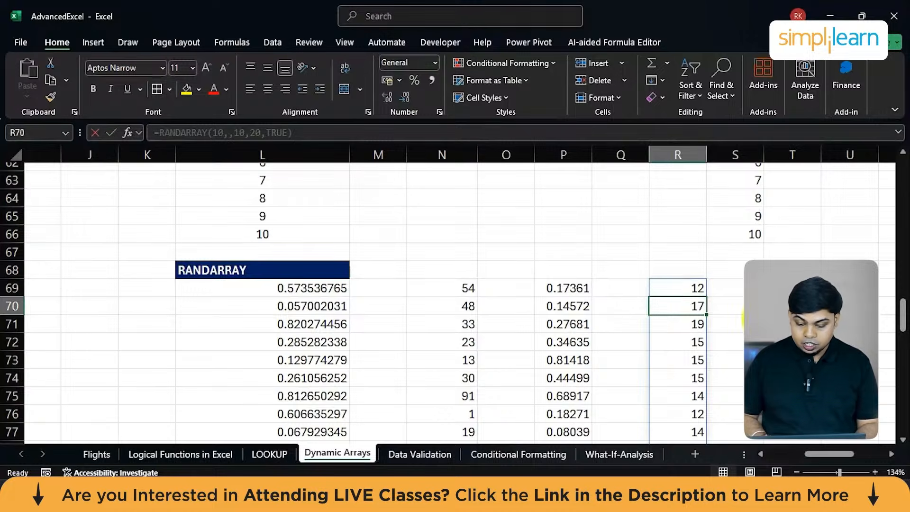
Review the random integers in R69:R78 and look back over the sheet's dynamic array examples up to the function list.
{"action": "scroll", "coordinate": [761, 319], "scroll_direction": "down", "scroll_amount": 2}
{"action": "scroll", "coordinate": [683, 237], "scroll_direction": "up", "scroll_amount": 1}
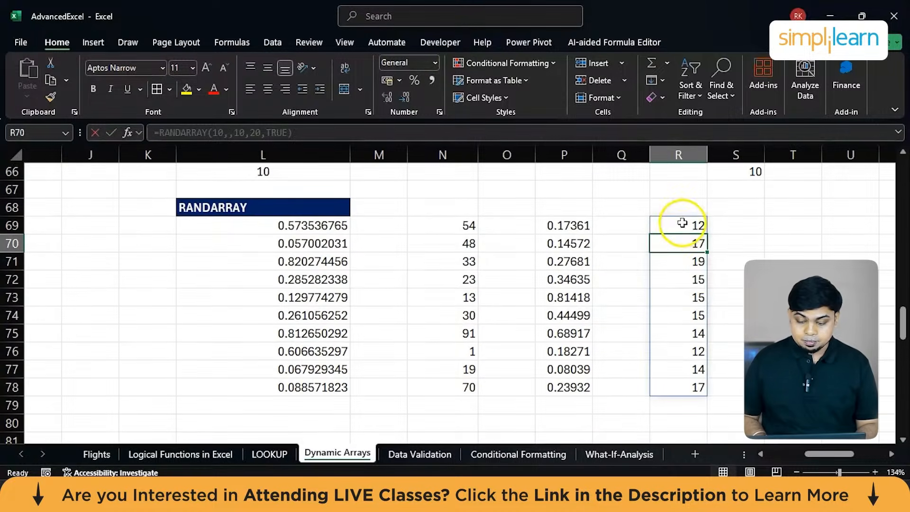
{"action": "left_click_drag", "start_coordinate": [683, 223], "coordinate": [684, 386]}
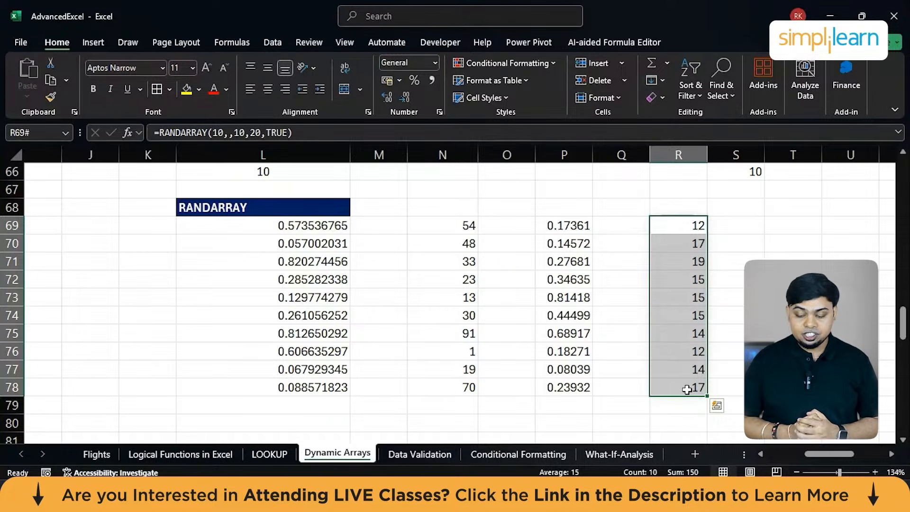
{"action": "scroll", "coordinate": [687, 389], "scroll_direction": "down", "scroll_amount": 5}
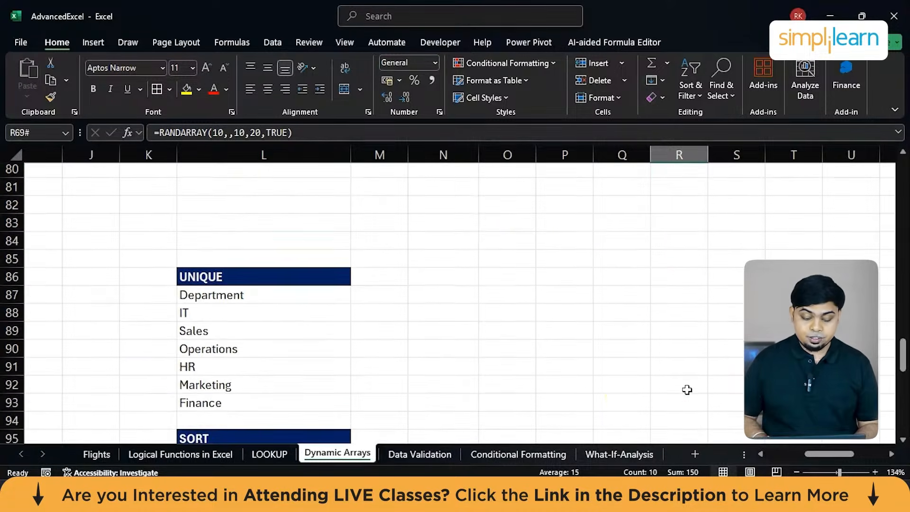
{"action": "scroll", "coordinate": [447, 396], "scroll_direction": "down", "scroll_amount": 7}
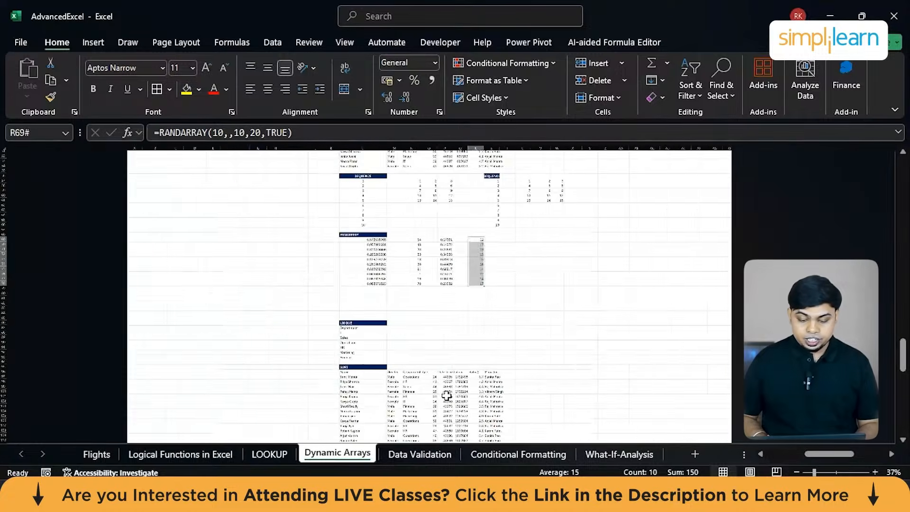
{"action": "scroll", "coordinate": [532, 311], "scroll_direction": "up", "scroll_amount": 20}
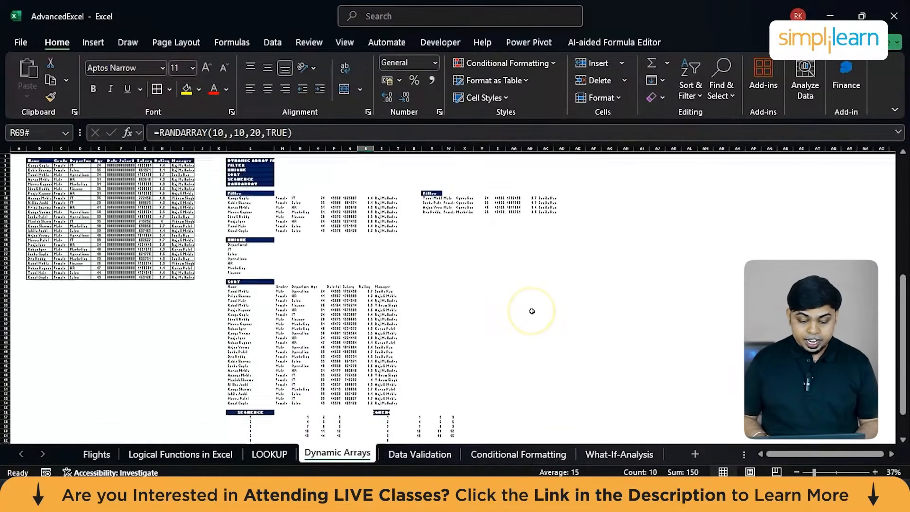
{"action": "scroll", "coordinate": [532, 311], "scroll_direction": "up", "scroll_amount": 3}
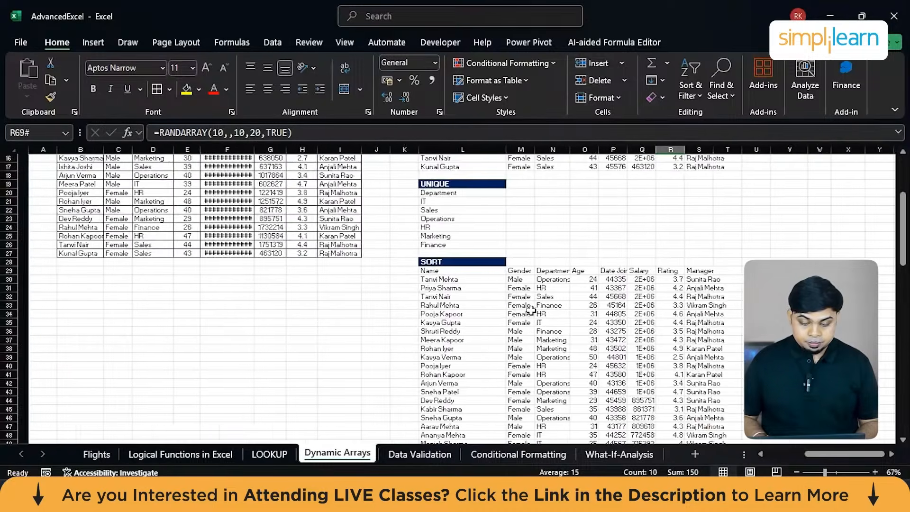
{"action": "scroll", "coordinate": [532, 311], "scroll_direction": "up", "scroll_amount": 2}
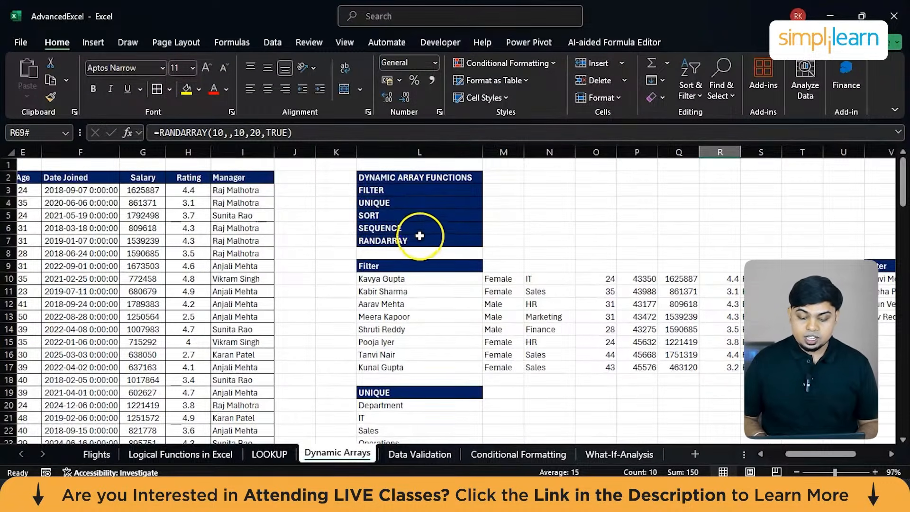
{"action": "scroll", "coordinate": [420, 241], "scroll_direction": "up", "scroll_amount": 3}
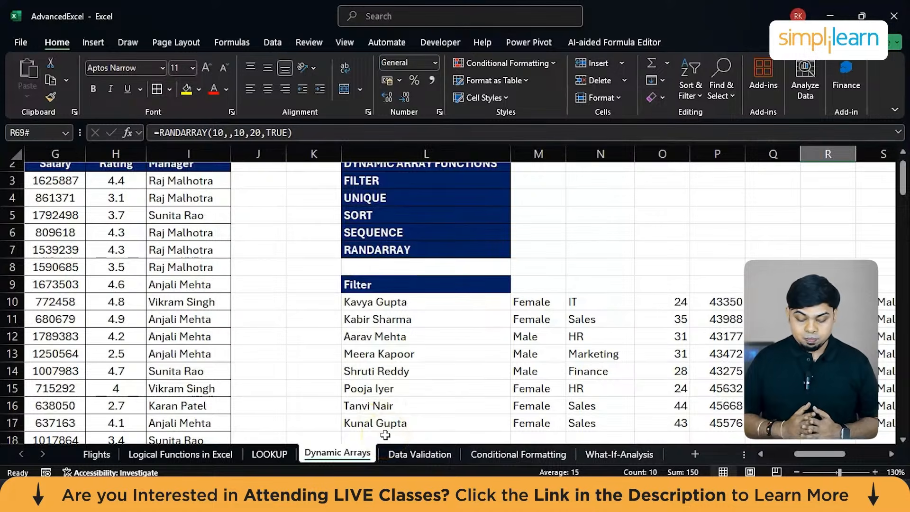
Open the Data Validation sheet and fit the Date Joined column's width to its contents.
{"action": "left_click", "coordinate": [417, 454]}
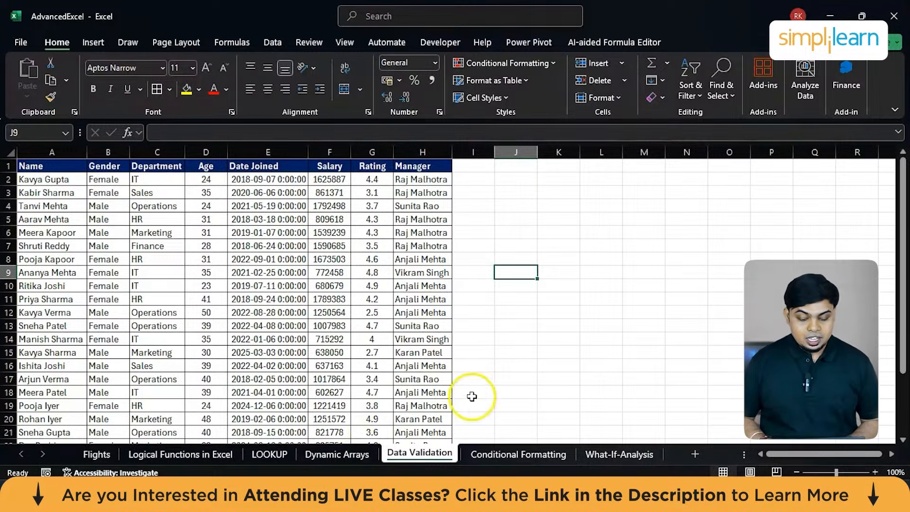
{"action": "scroll", "coordinate": [181, 297], "scroll_direction": "up", "scroll_amount": 3, "text": "ctrl"}
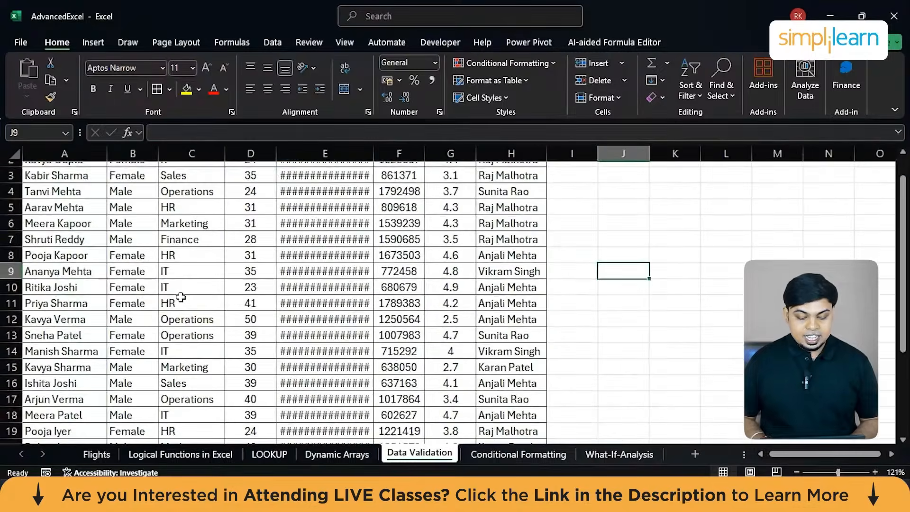
{"action": "scroll", "coordinate": [322, 209], "scroll_direction": "up", "scroll_amount": 1}
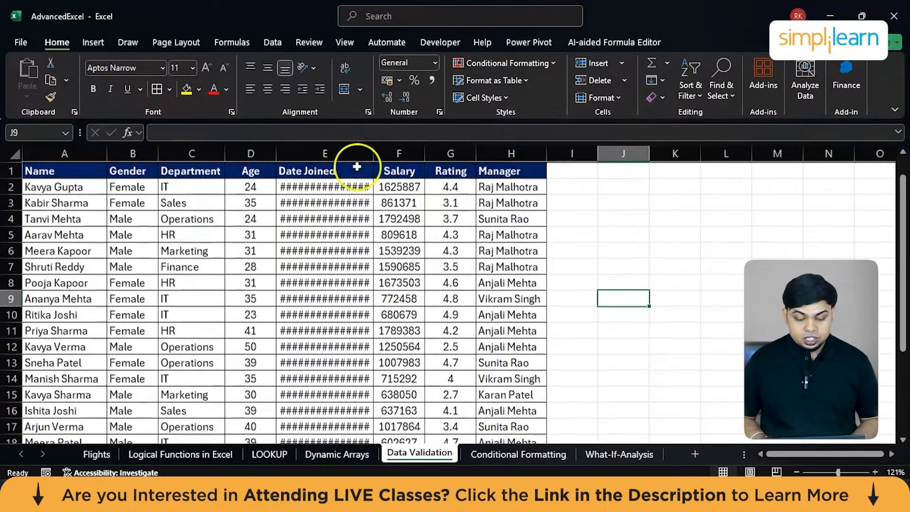
{"action": "double_click", "coordinate": [374, 152]}
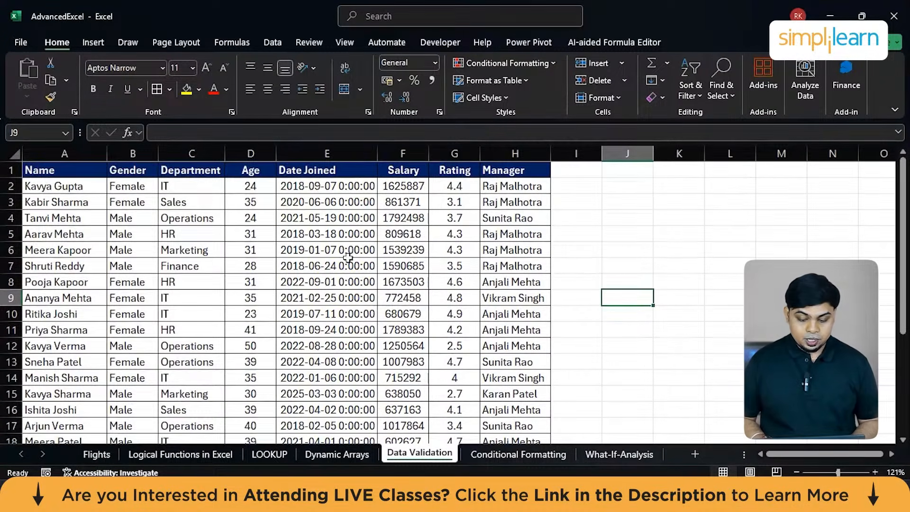
{"action": "scroll", "coordinate": [348, 257], "scroll_direction": "down", "scroll_amount": 5}
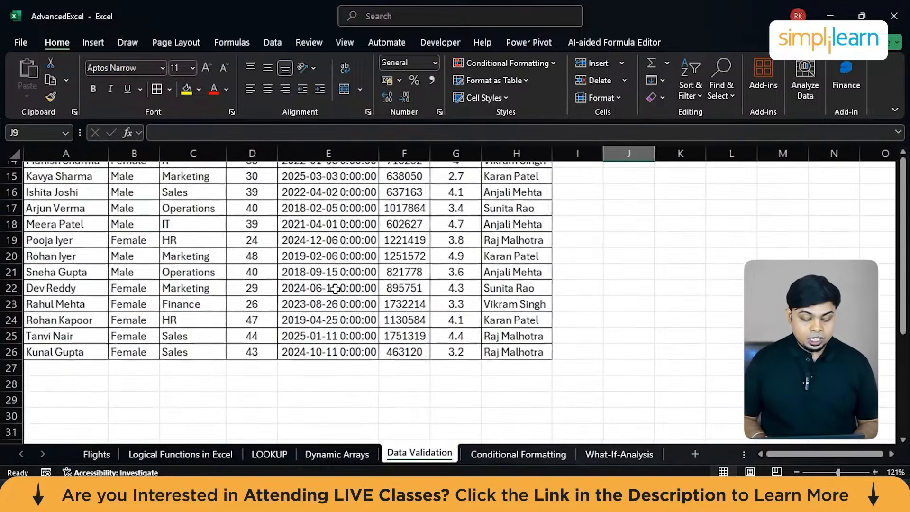
{"action": "scroll", "coordinate": [336, 289], "scroll_direction": "up", "scroll_amount": 4}
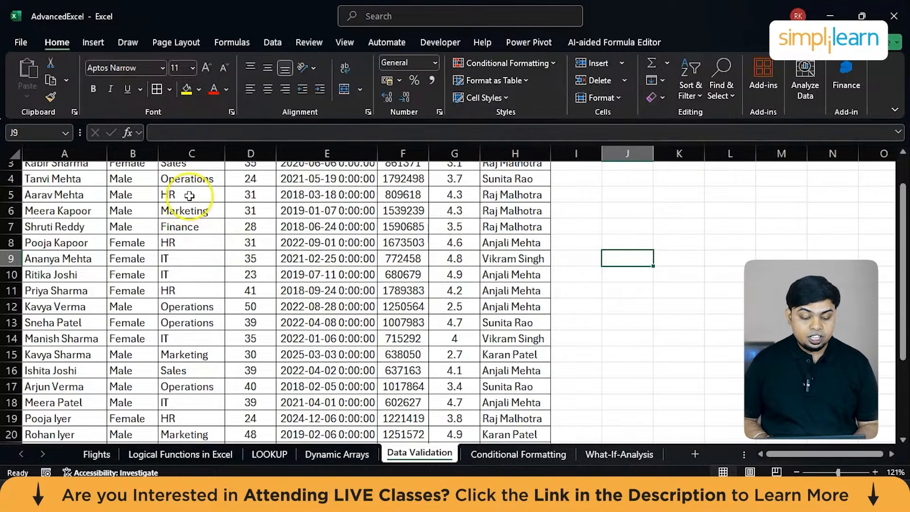
{"action": "scroll", "coordinate": [192, 194], "scroll_direction": "up", "scroll_amount": 1}
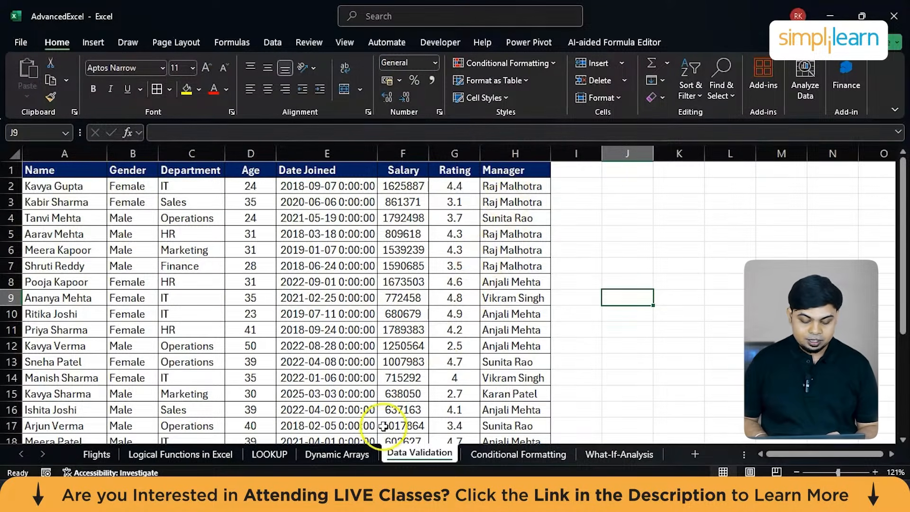
Copy the UNIQUE department list with its heading, L19:L26, from the Dynamic Arrays sheet.
{"action": "left_click", "coordinate": [342, 453]}
{"action": "scroll", "coordinate": [627, 344], "scroll_direction": "down", "scroll_amount": 3}
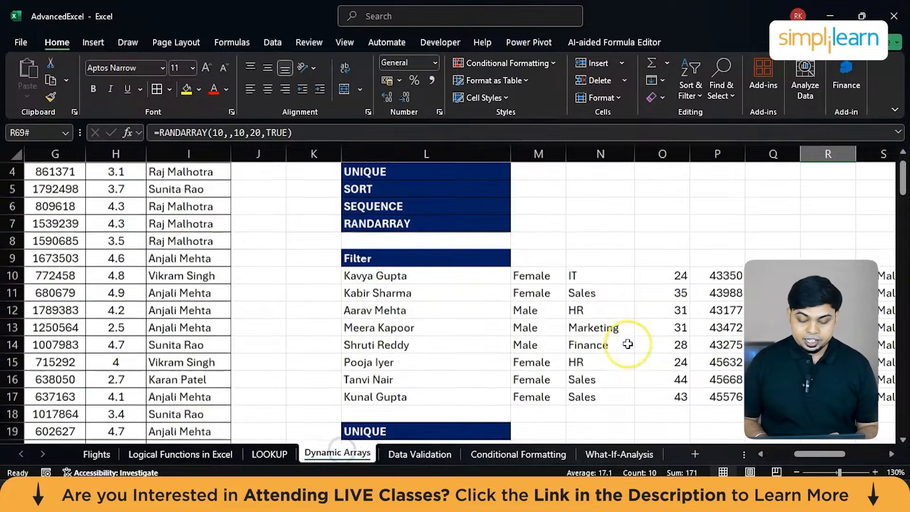
{"action": "scroll", "coordinate": [628, 344], "scroll_direction": "down", "scroll_amount": 4}
{"action": "scroll", "coordinate": [469, 281], "scroll_direction": "up", "scroll_amount": 1}
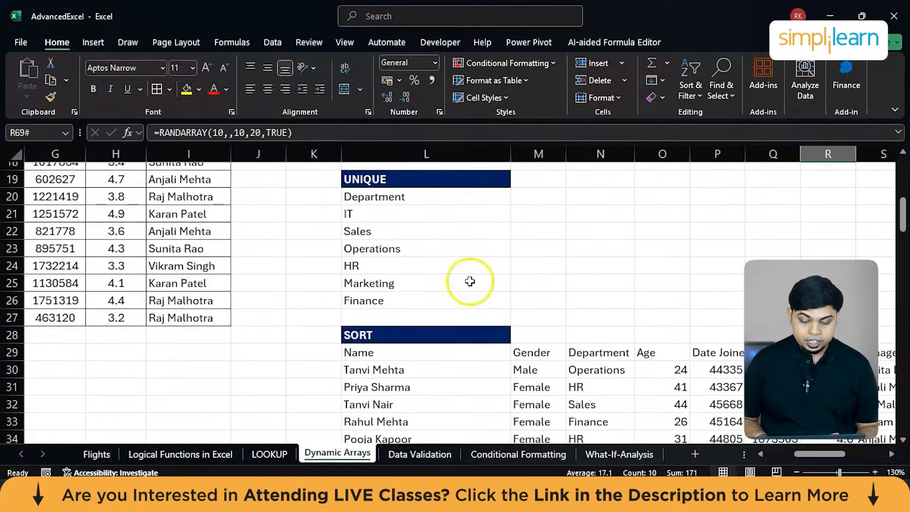
{"action": "left_click_drag", "start_coordinate": [430, 179], "coordinate": [420, 298]}
{"action": "key", "text": "ctrl+c"}
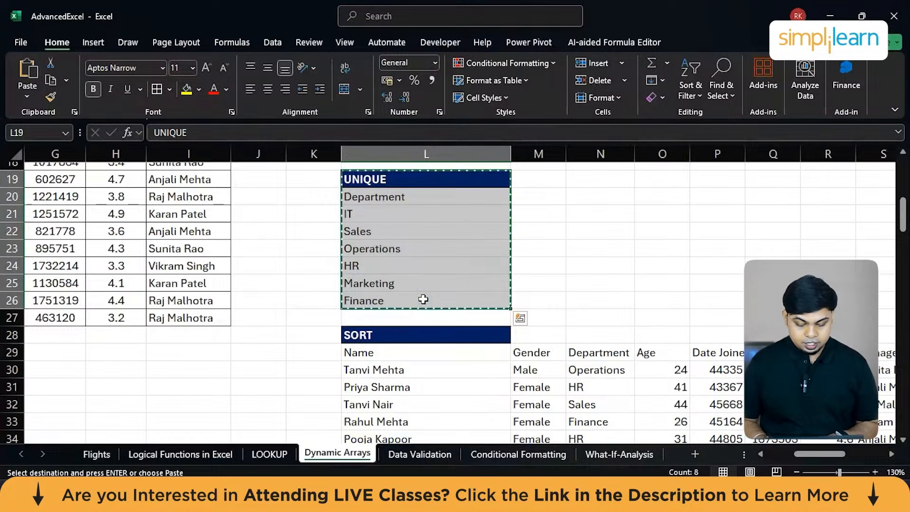
Paste the copied department list at E29 of the Data Validation sheet, below the table, and clear the UNIQUE heading.
{"action": "left_click", "coordinate": [418, 453]}
{"action": "scroll", "coordinate": [708, 289], "scroll_direction": "down", "scroll_amount": 7}
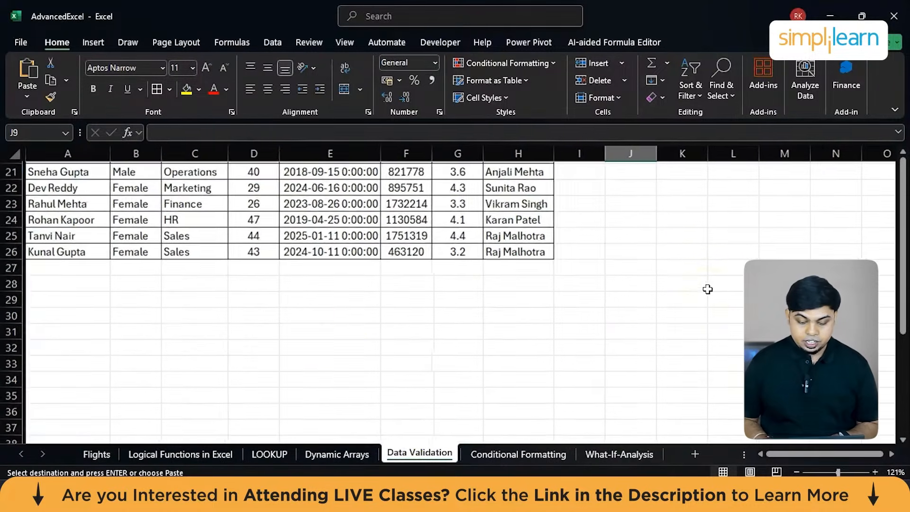
{"action": "left_click", "coordinate": [313, 305]}
{"action": "key", "text": "ctrl+v"}
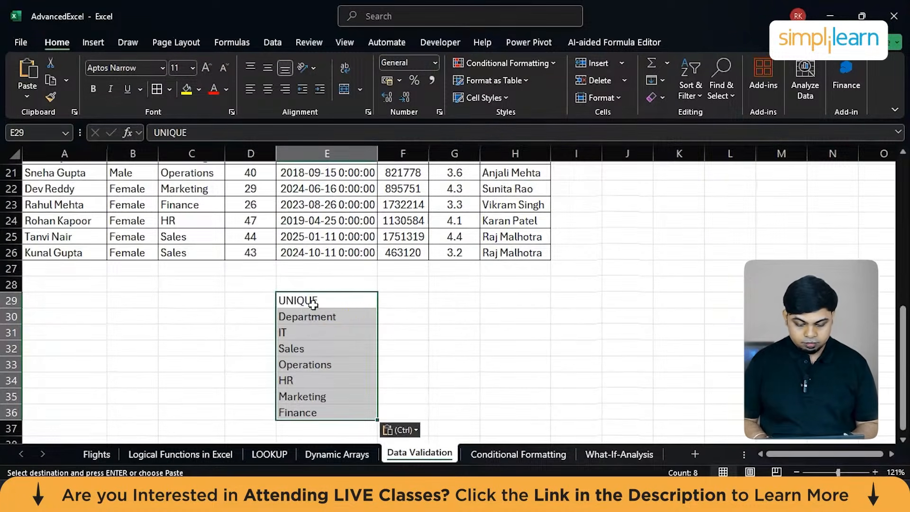
{"action": "left_click", "coordinate": [310, 303]}
{"action": "key", "text": "Delete"}
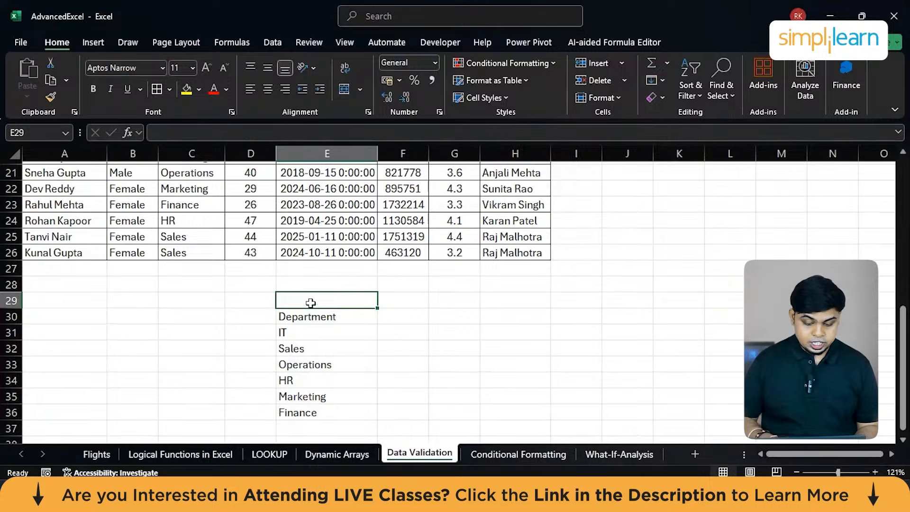
{"action": "scroll", "coordinate": [430, 327], "scroll_direction": "up", "scroll_amount": 7}
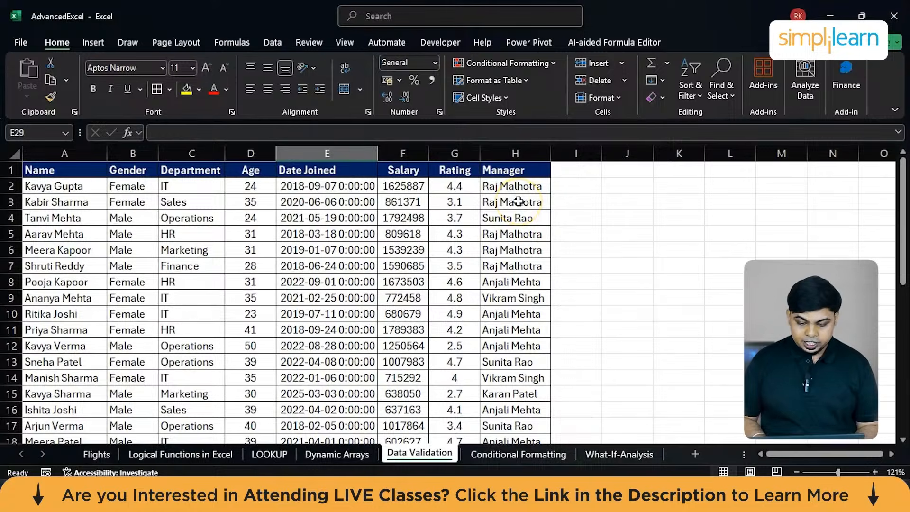
{"action": "left_click_drag", "start_coordinate": [514, 218], "coordinate": [512, 231]}
{"action": "key", "text": "ctrl+c"}
{"action": "left_click", "coordinate": [510, 218]}
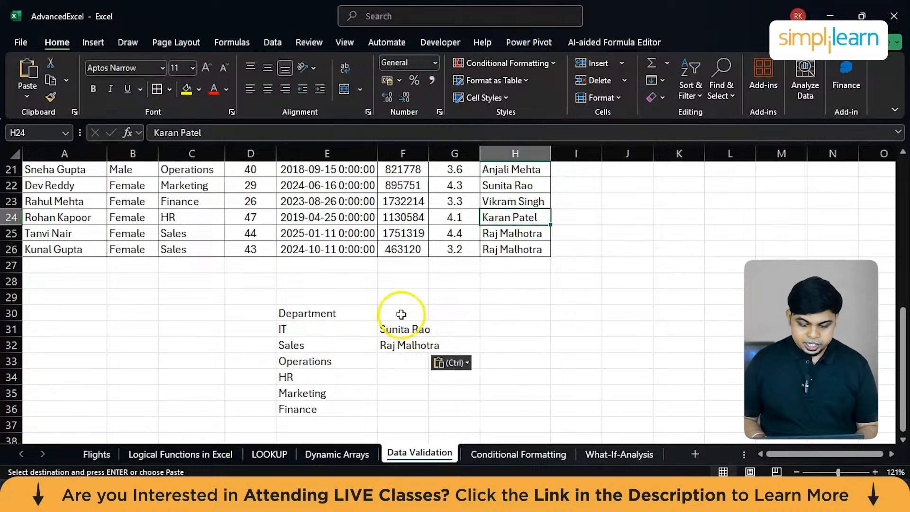
{"action": "left_click_drag", "start_coordinate": [389, 313], "coordinate": [403, 340]}
{"action": "key", "text": "Delete"}
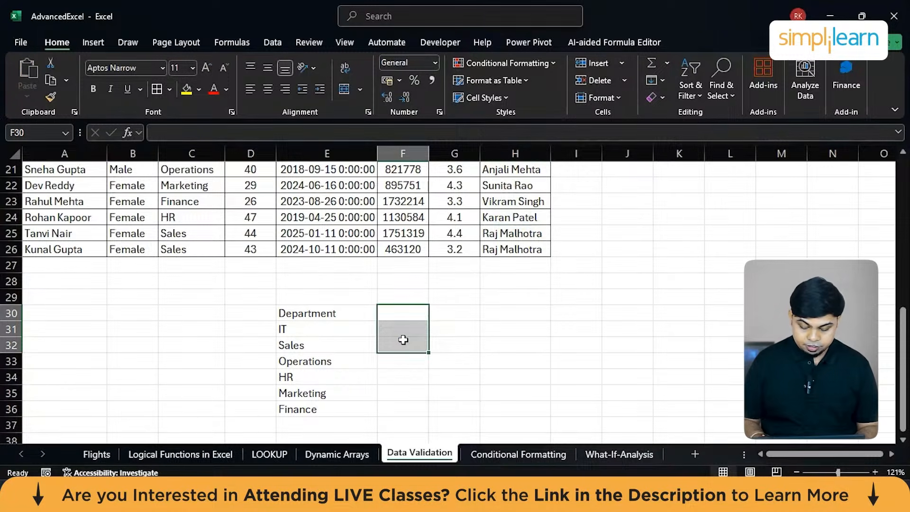
Enter a UNIQUE formula in F30 that extracts the distinct managers from H2:H26.
{"action": "type", "text": "U"}
{"action": "type", "text": "un"}
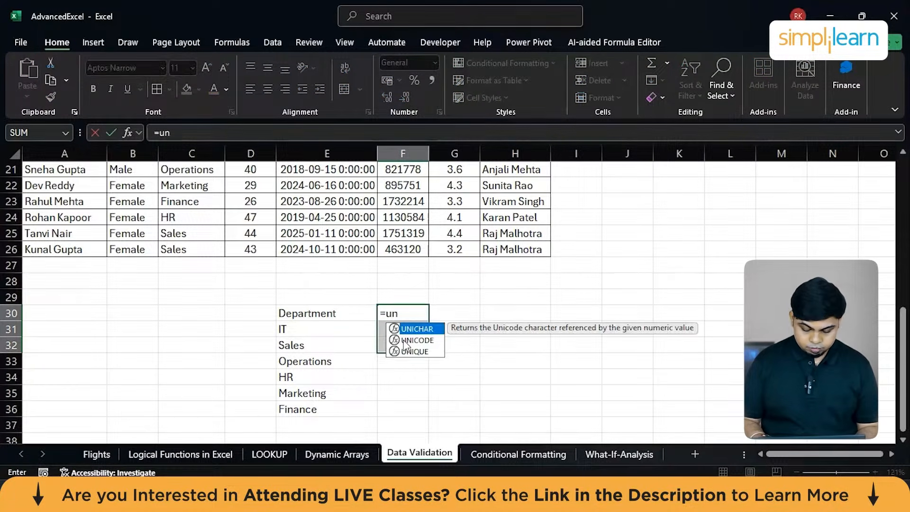
{"action": "type", "text": "i"}
{"action": "key", "text": "Down"}
{"action": "key", "text": "Down"}
{"action": "key", "text": "Tab"}
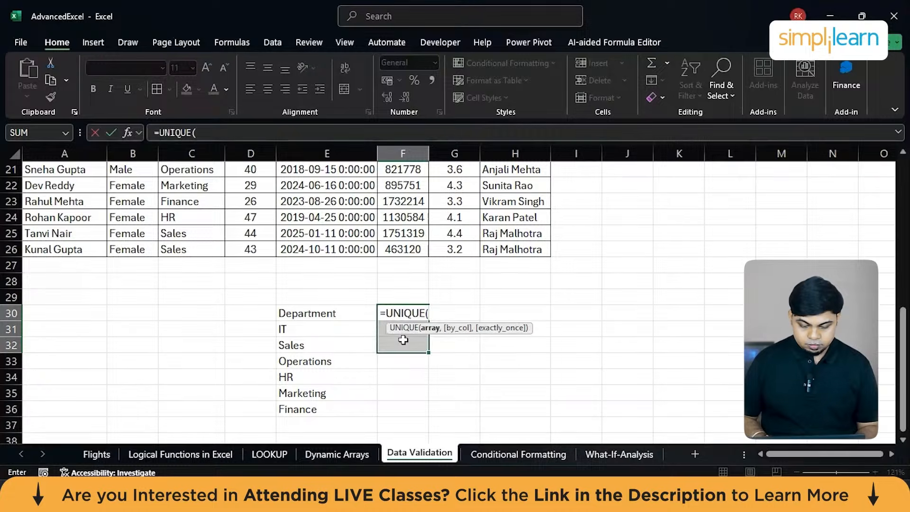
{"action": "scroll", "coordinate": [583, 273], "scroll_direction": "up", "scroll_amount": 7}
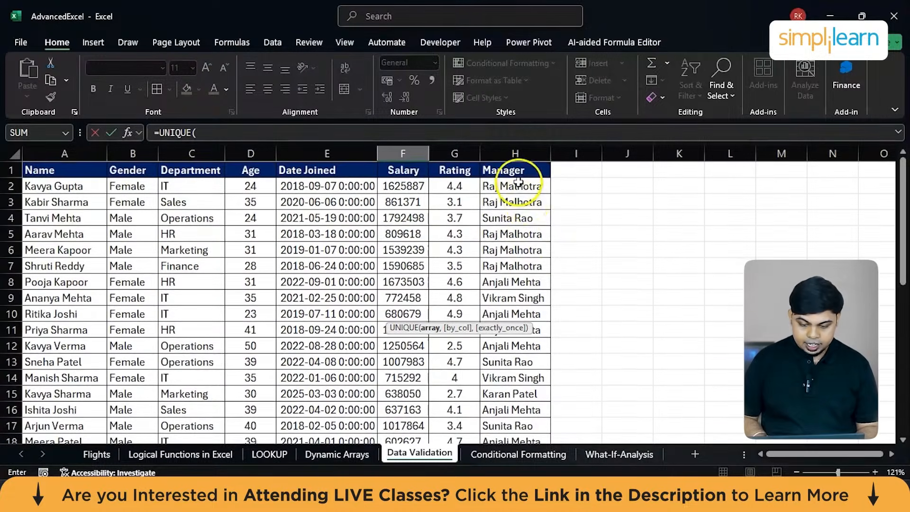
{"action": "left_click_drag", "start_coordinate": [515, 186], "coordinate": [545, 413]}
{"action": "left_click_drag", "start_coordinate": [519, 476], "coordinate": [511, 408]}
{"action": "key", "text": "Return"}
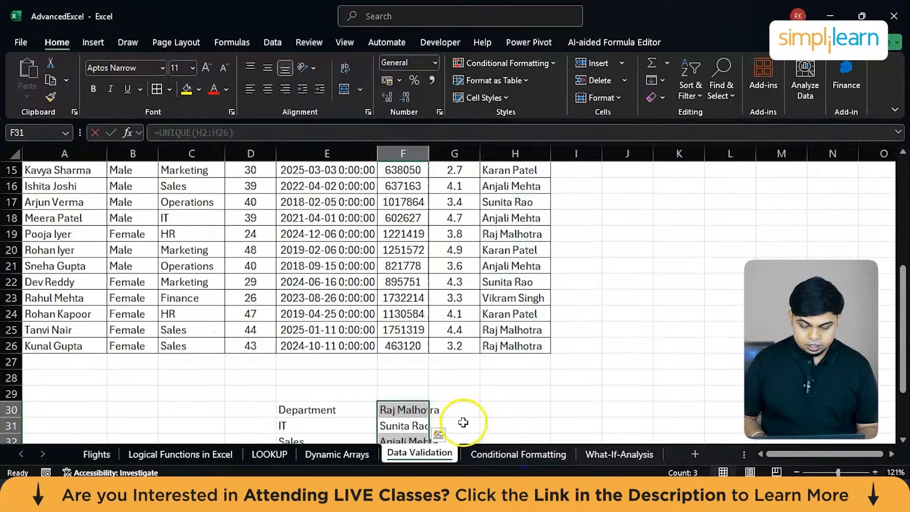
Copy the extracted manager list in F30:F34 and paste it as values starting at C31.
{"action": "scroll", "coordinate": [464, 422], "scroll_direction": "down", "scroll_amount": 2}
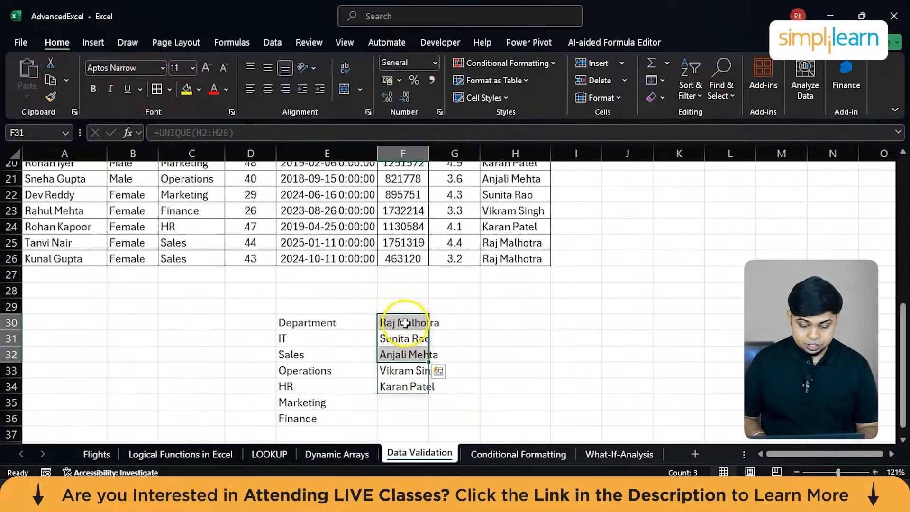
{"action": "left_click_drag", "start_coordinate": [406, 322], "coordinate": [407, 393]}
{"action": "key", "text": "ctrl+c"}
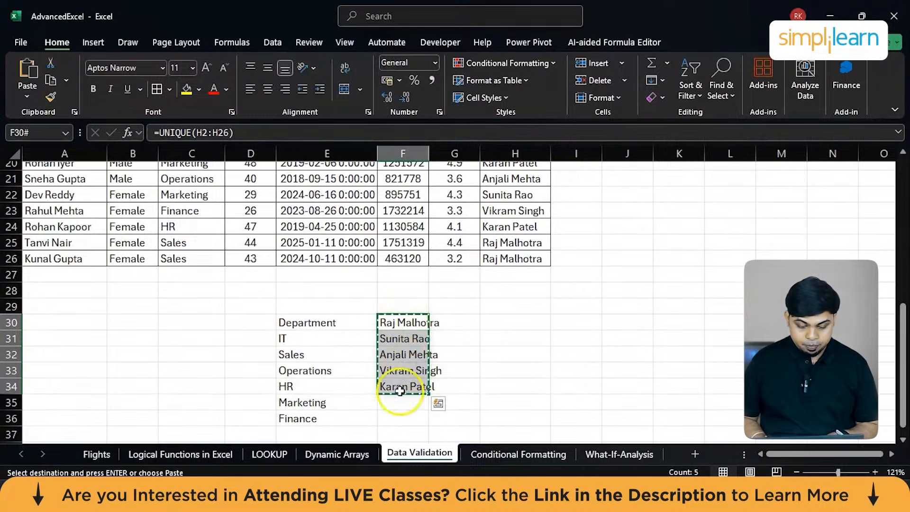
{"action": "left_click_drag", "start_coordinate": [207, 324], "coordinate": [192, 347]}
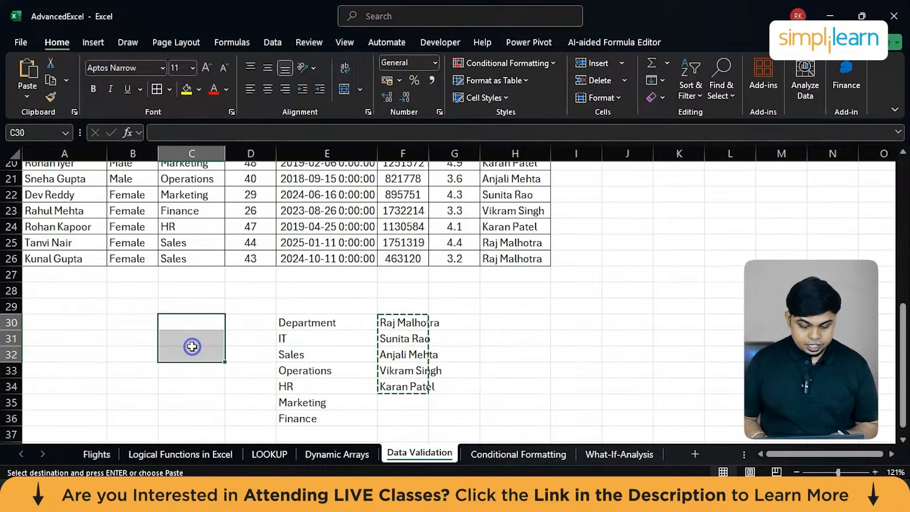
{"action": "left_click", "coordinate": [195, 341]}
{"action": "key", "text": "ctrl+v"}
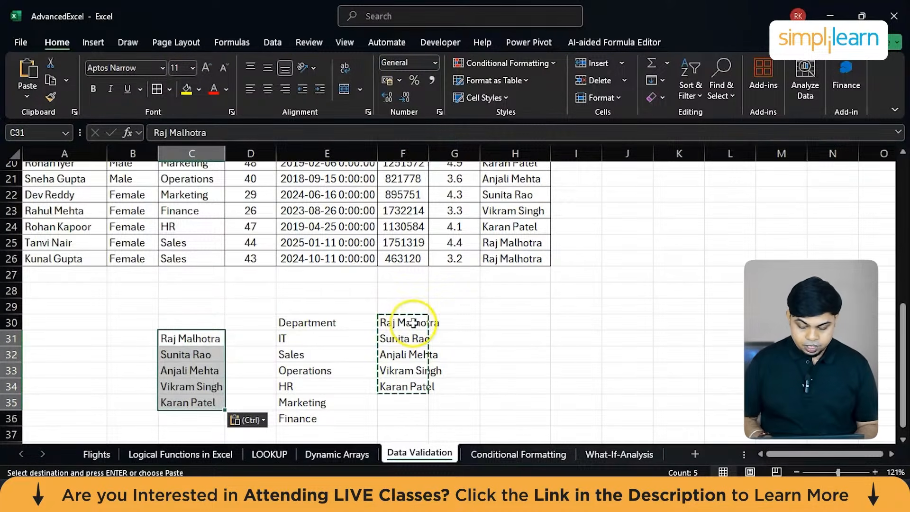
{"action": "key", "text": "Escape"}
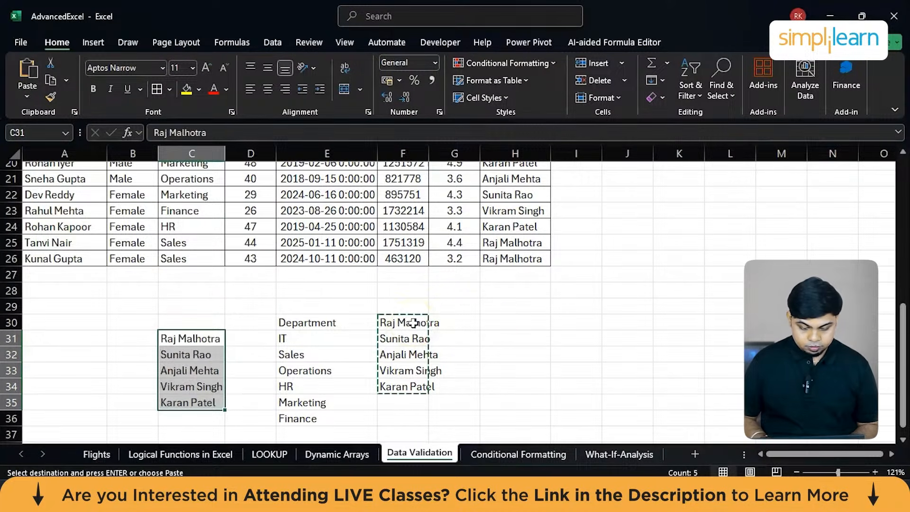
Clear F29:F35 to remove the UNIQUE formula and its spilled manager list.
{"action": "left_click", "coordinate": [512, 356]}
{"action": "left_click_drag", "start_coordinate": [411, 305], "coordinate": [415, 400]}
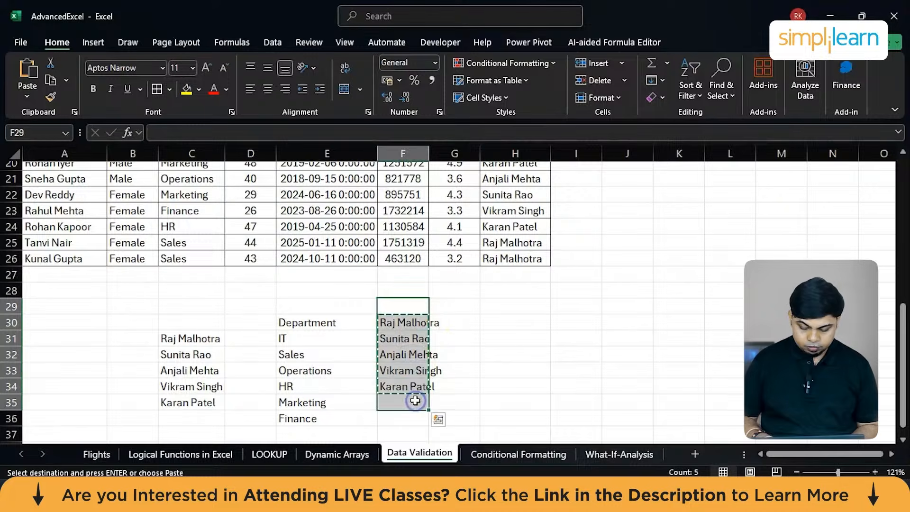
{"action": "key", "text": "Delete"}
Copy the Manager heading from H1 and paste it without formatting into C30, above the manager list.
{"action": "left_click", "coordinate": [180, 321]}
{"action": "scroll", "coordinate": [182, 322], "scroll_direction": "up", "scroll_amount": 2}
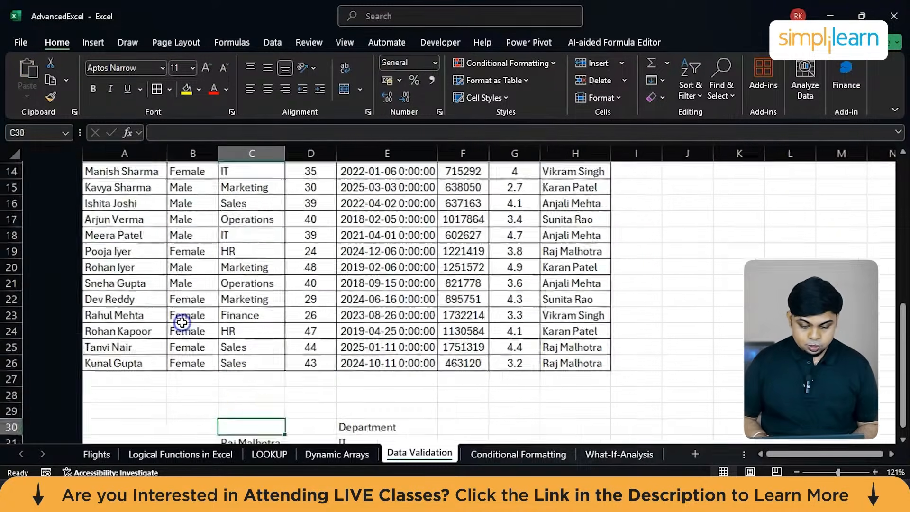
{"action": "scroll", "coordinate": [182, 322], "scroll_direction": "up", "scroll_amount": 5}
{"action": "left_click", "coordinate": [512, 167]}
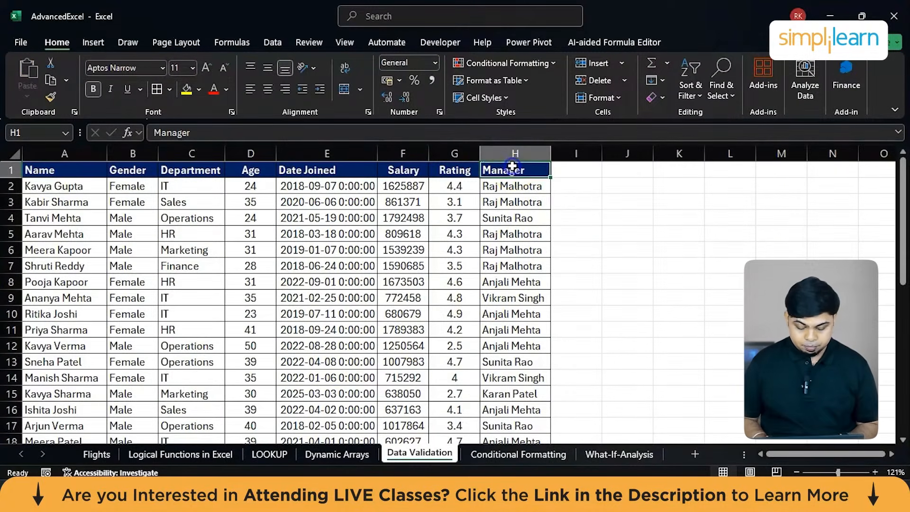
{"action": "key", "text": "ctrl+c"}
{"action": "scroll", "coordinate": [346, 308], "scroll_direction": "down", "scroll_amount": 9}
{"action": "left_click", "coordinate": [190, 181]}
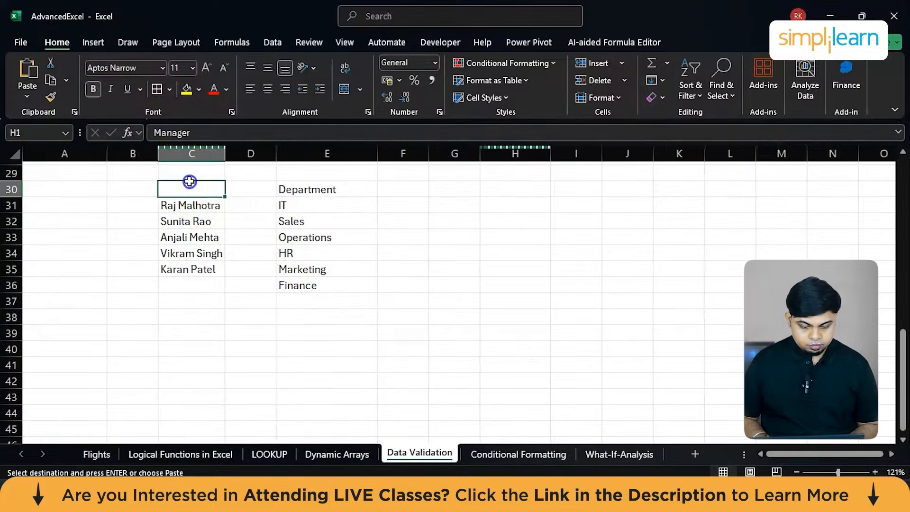
{"action": "key", "text": "ctrl+v"}
Copy the Gender heading from B1 and paste it without formatting into F30, beside the Department heading.
{"action": "scroll", "coordinate": [382, 266], "scroll_direction": "up", "scroll_amount": 8}
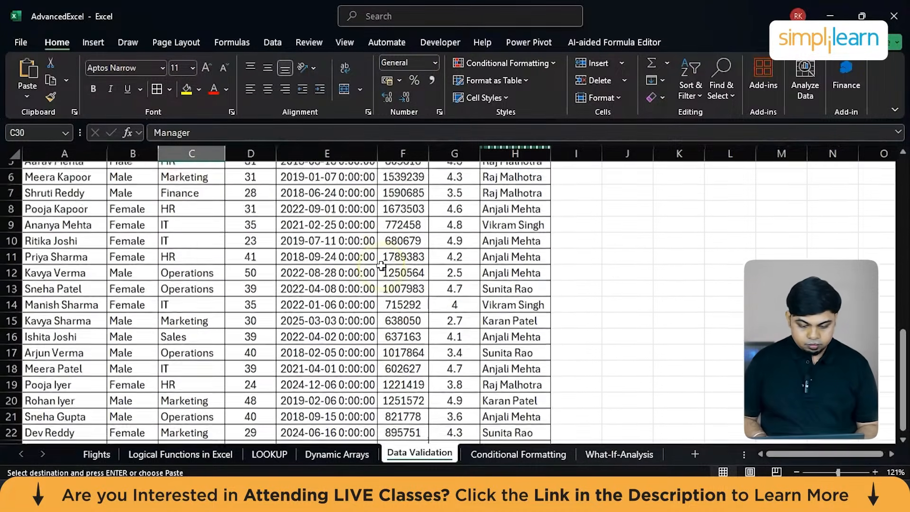
{"action": "scroll", "coordinate": [381, 265], "scroll_direction": "up", "scroll_amount": 2}
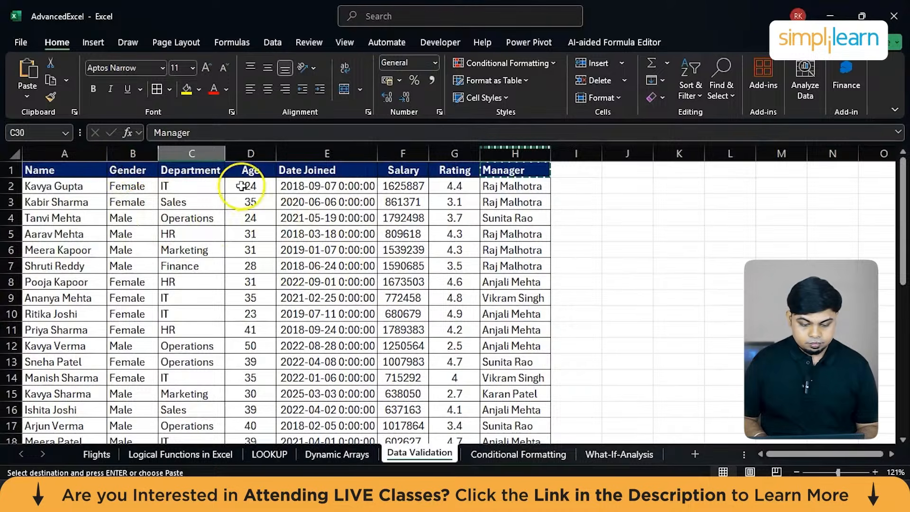
{"action": "left_click", "coordinate": [120, 173]}
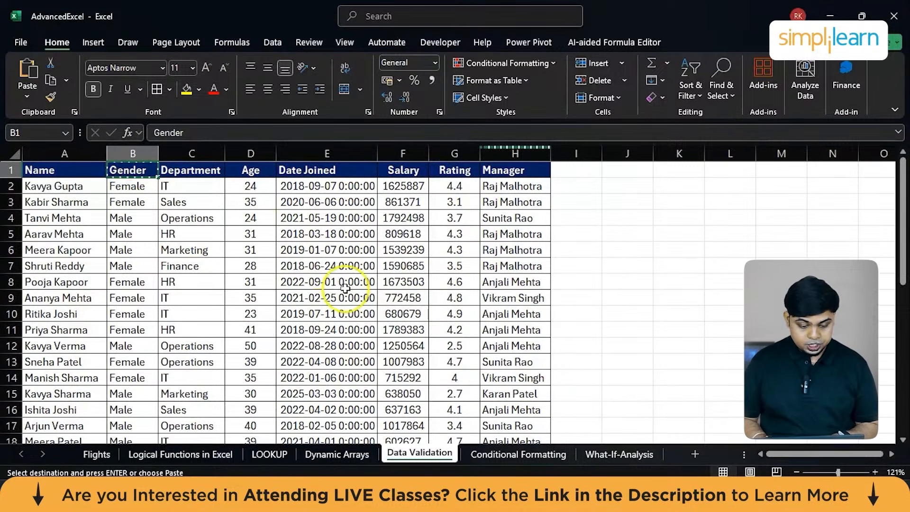
{"action": "scroll", "coordinate": [346, 289], "scroll_direction": "down", "scroll_amount": 10}
{"action": "scroll", "coordinate": [372, 240], "scroll_direction": "up", "scroll_amount": 1}
{"action": "left_click", "coordinate": [396, 218]}
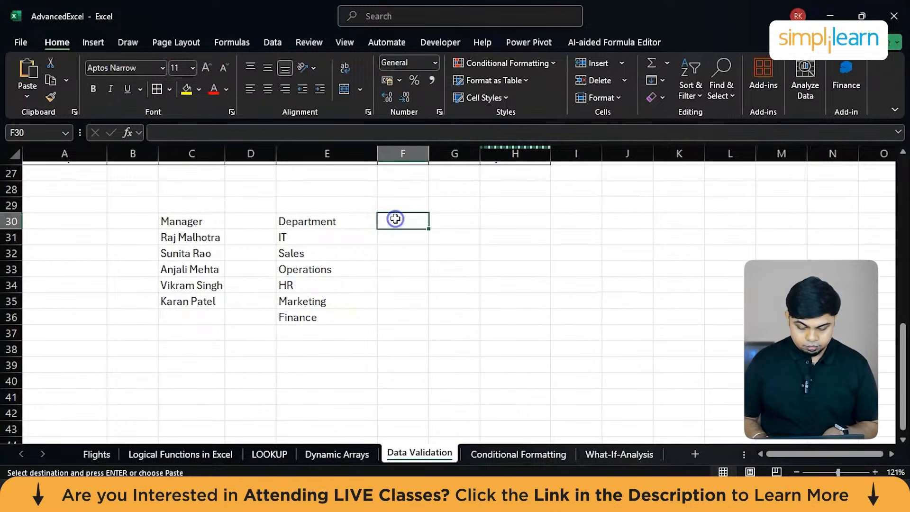
{"action": "key", "text": "ctrl+v"}
{"action": "key", "text": "Return"}
Fill the list under the Gender heading in F31:F33 with Male, Female and Other.
{"action": "type", "text": "Male"}
{"action": "key", "text": "Return"}
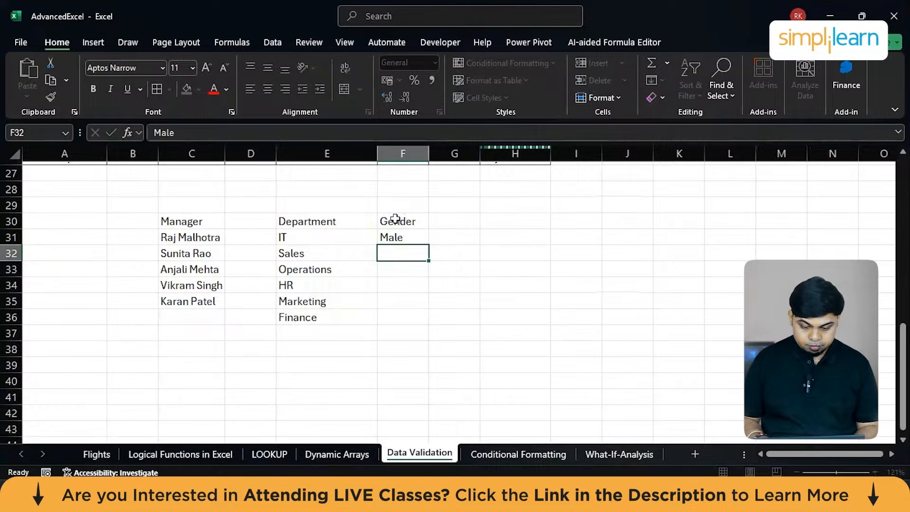
{"action": "type", "text": "Fe"}
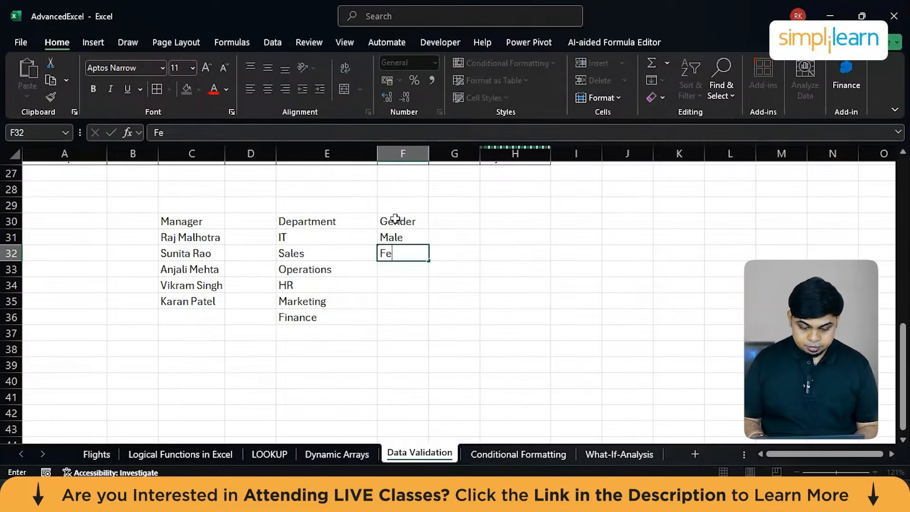
{"action": "type", "text": "male"}
{"action": "key", "text": "Return"}
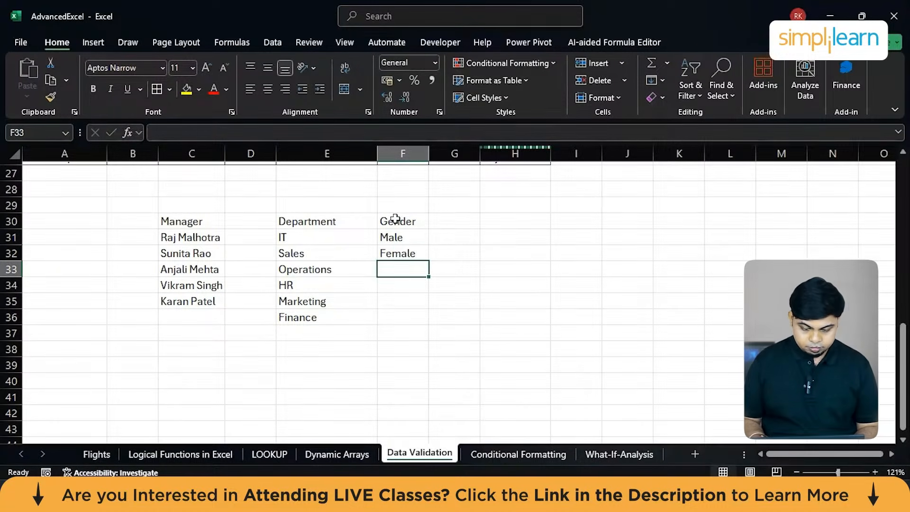
{"action": "type", "text": "Other"}
{"action": "key", "text": "Return"}
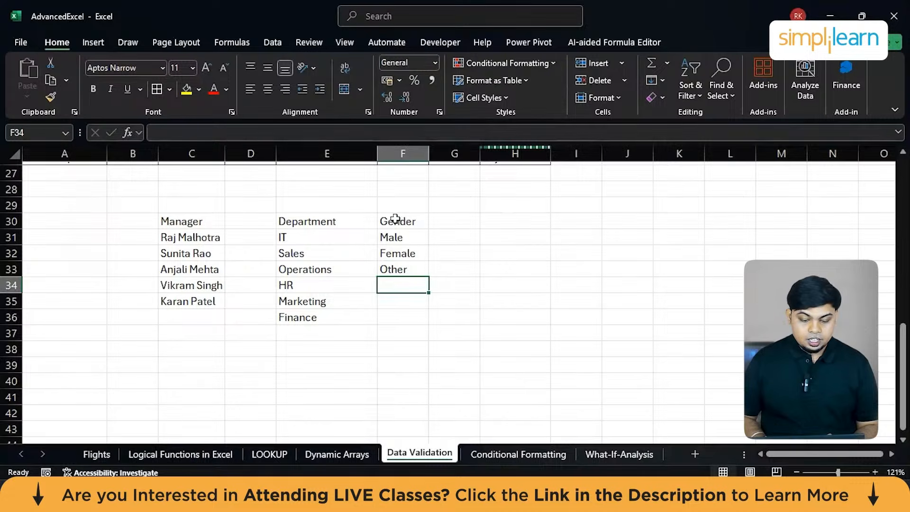
Copy the Gender and Department headings from B1:C1 and paste them into I1:J1, beside the table.
{"action": "scroll", "coordinate": [395, 218], "scroll_direction": "up", "scroll_amount": 8}
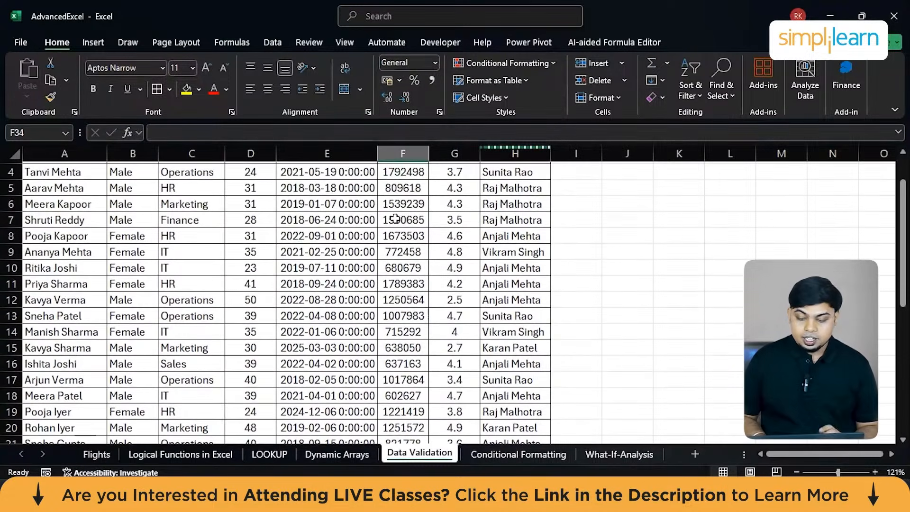
{"action": "scroll", "coordinate": [395, 219], "scroll_direction": "up", "scroll_amount": 1}
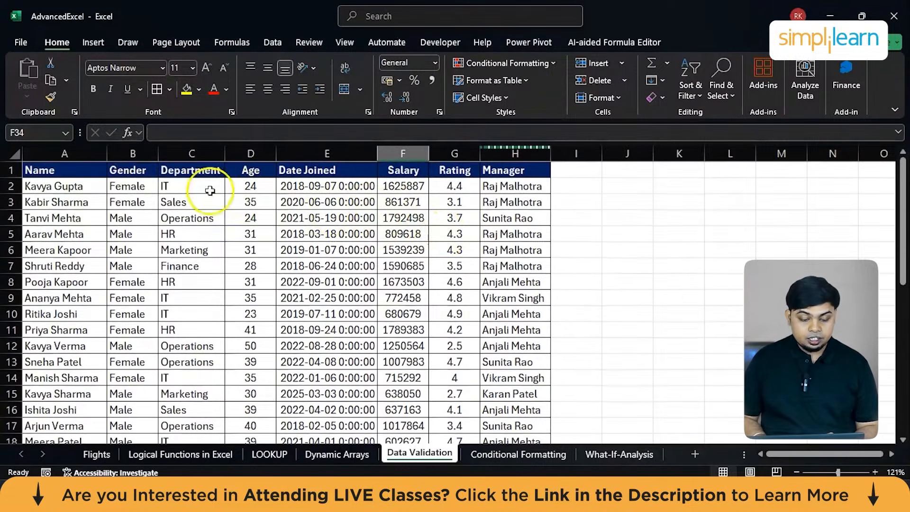
{"action": "left_click", "coordinate": [131, 169]}
{"action": "left_click", "coordinate": [183, 170], "text": "ctrl"}
{"action": "key", "text": "ctrl+c"}
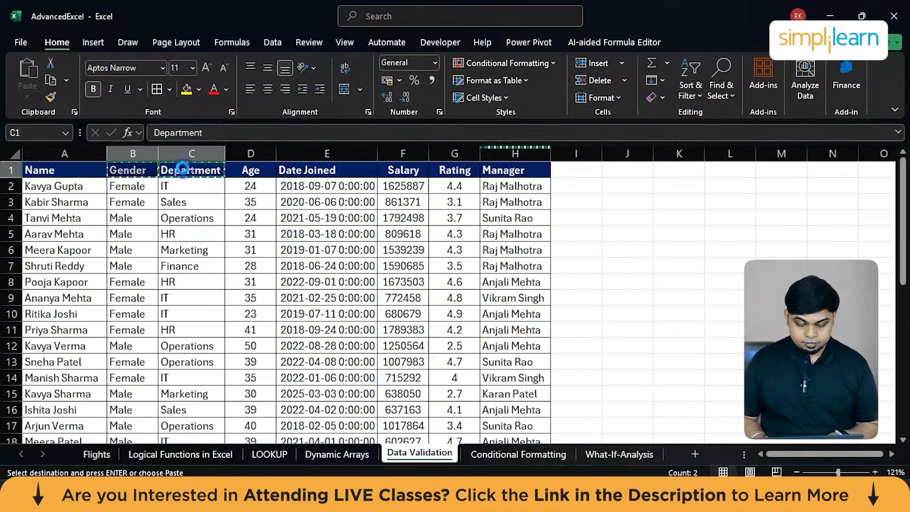
{"action": "left_click", "coordinate": [579, 172]}
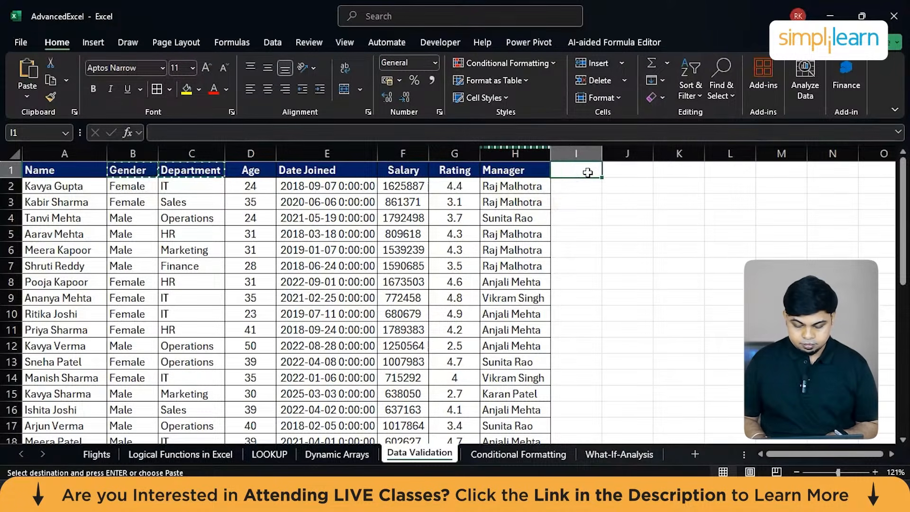
{"action": "key", "text": "ctrl+v"}
Copy the Manager heading from H1 into K1 and widen columns I to K equally.
{"action": "left_click", "coordinate": [527, 171]}
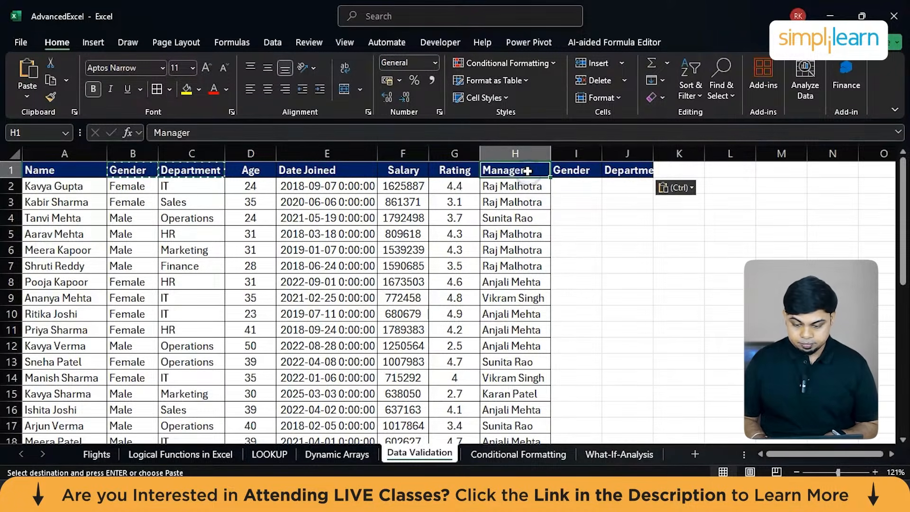
{"action": "key", "text": "ctrl+c"}
{"action": "left_click", "coordinate": [692, 171]}
{"action": "key", "text": "ctrl+v"}
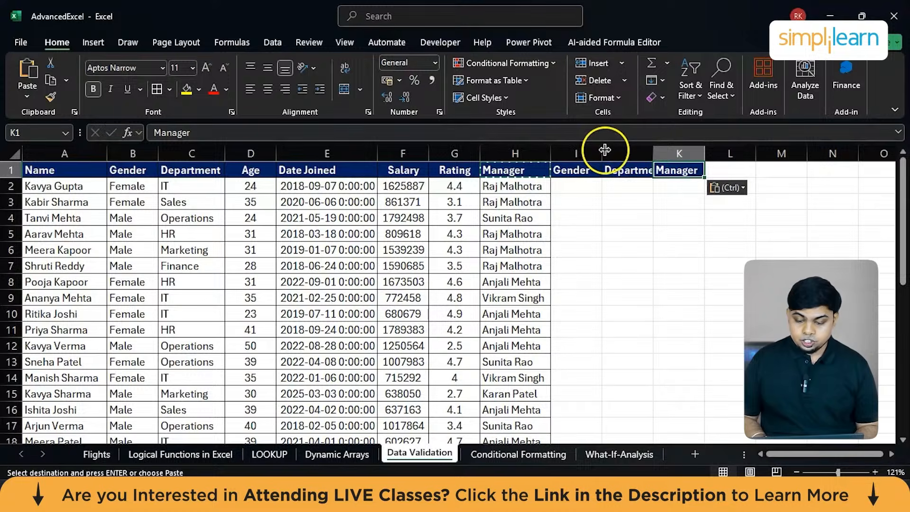
{"action": "left_click_drag", "start_coordinate": [589, 152], "coordinate": [752, 156]}
{"action": "left_click", "coordinate": [705, 256]}
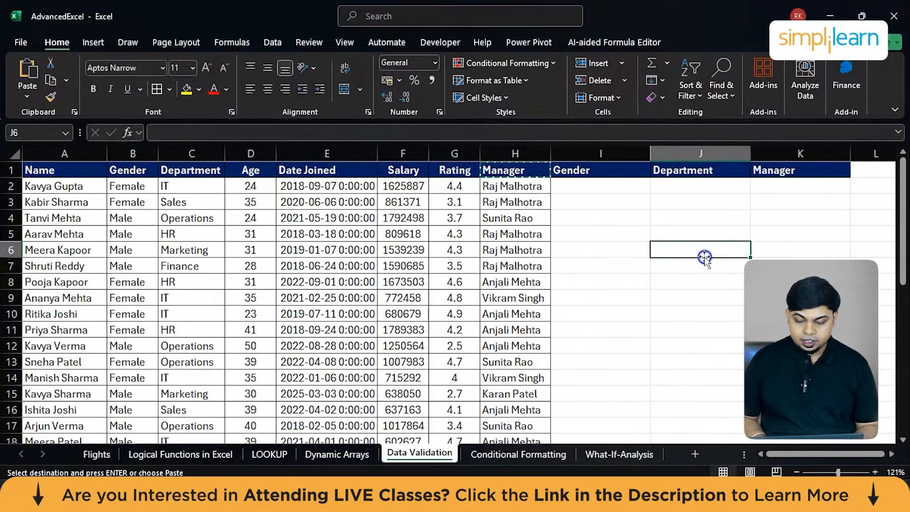
Set up data validation in cell I2 that allows a list, using the genders in F31:F33 as the source.
{"action": "left_click", "coordinate": [599, 187]}
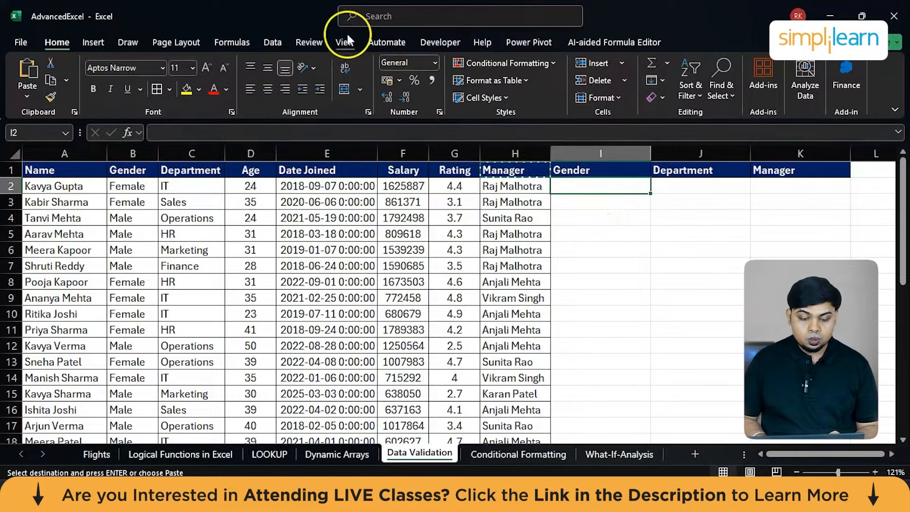
{"action": "left_click", "coordinate": [268, 43]}
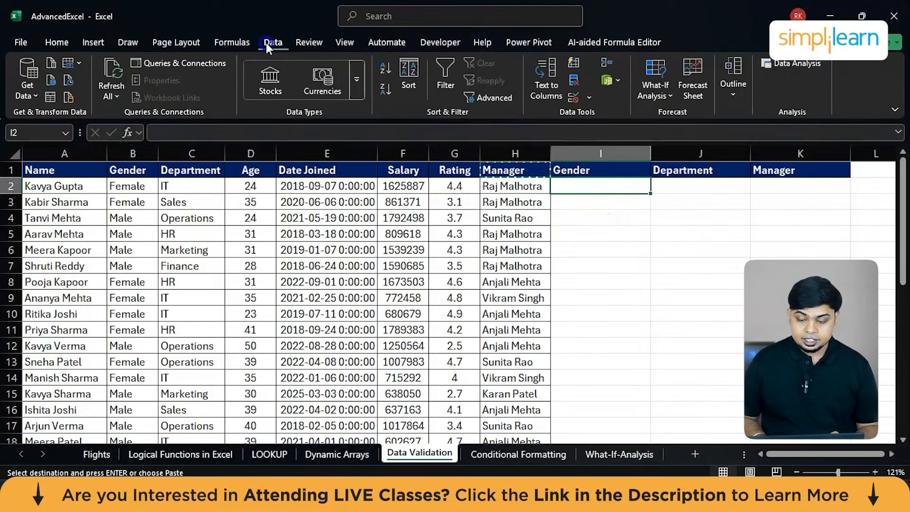
{"action": "left_click", "coordinate": [618, 72]}
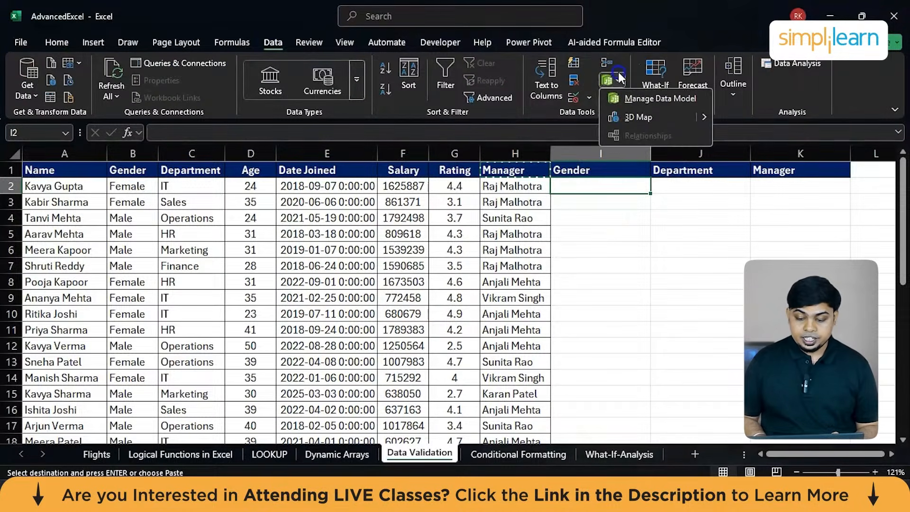
{"action": "left_click", "coordinate": [588, 98]}
{"action": "left_click", "coordinate": [607, 115]}
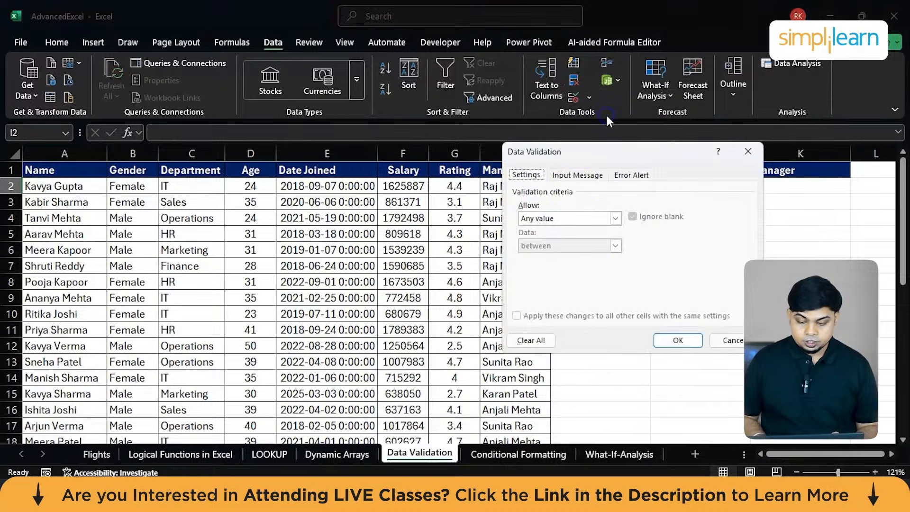
{"action": "left_click", "coordinate": [557, 219]}
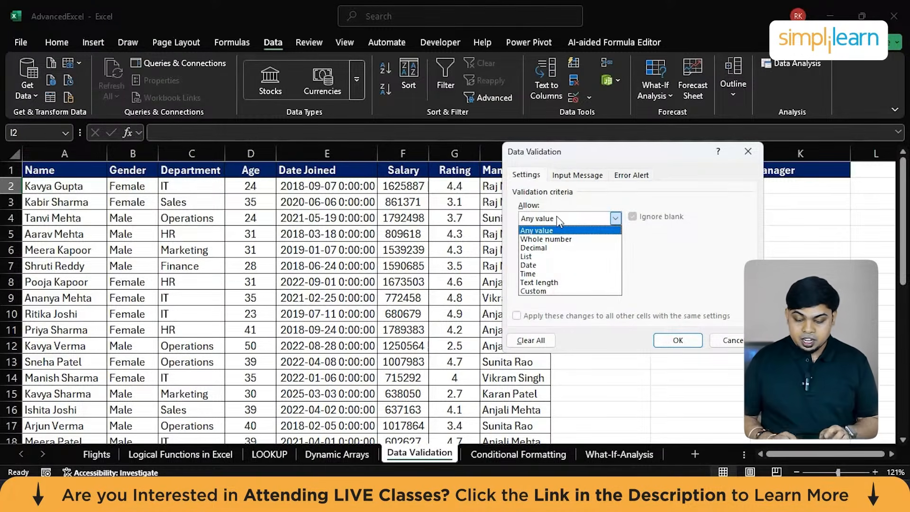
{"action": "left_click", "coordinate": [529, 258]}
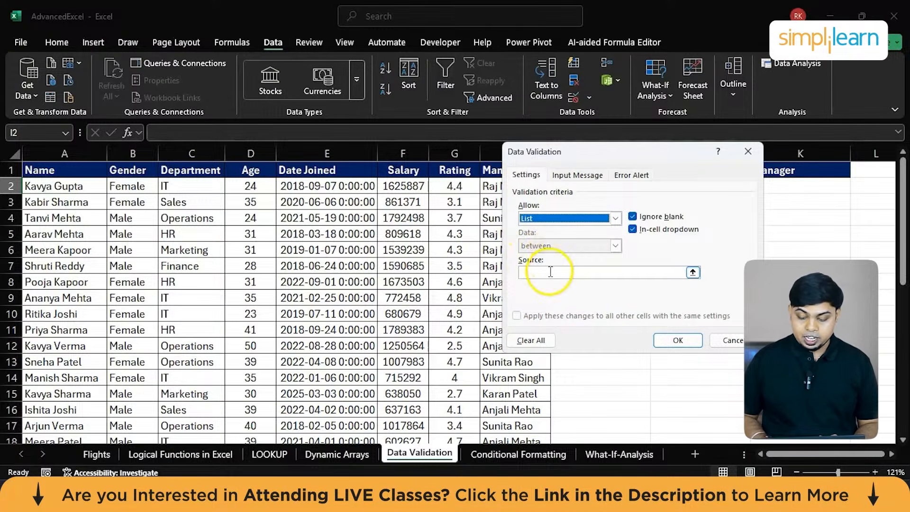
{"action": "left_click", "coordinate": [550, 272]}
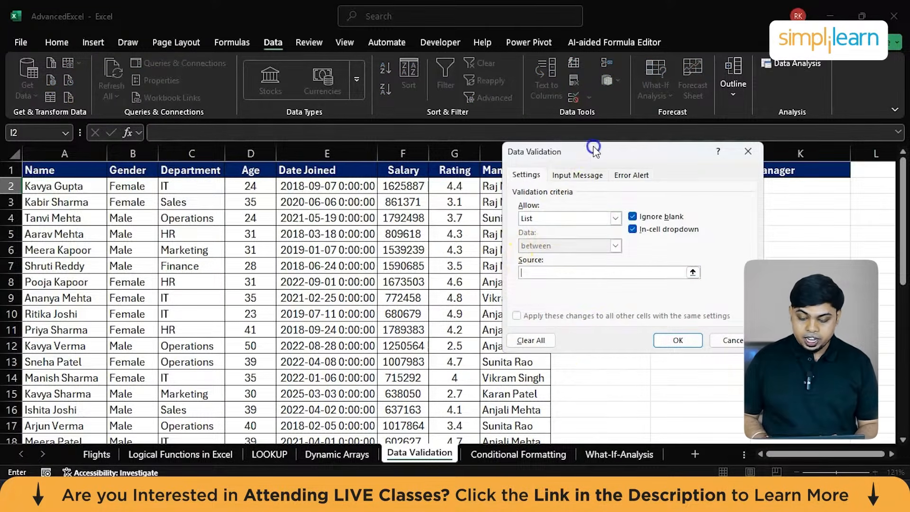
{"action": "left_click_drag", "start_coordinate": [592, 151], "coordinate": [690, 223]}
{"action": "scroll", "coordinate": [393, 312], "scroll_direction": "down", "scroll_amount": 7}
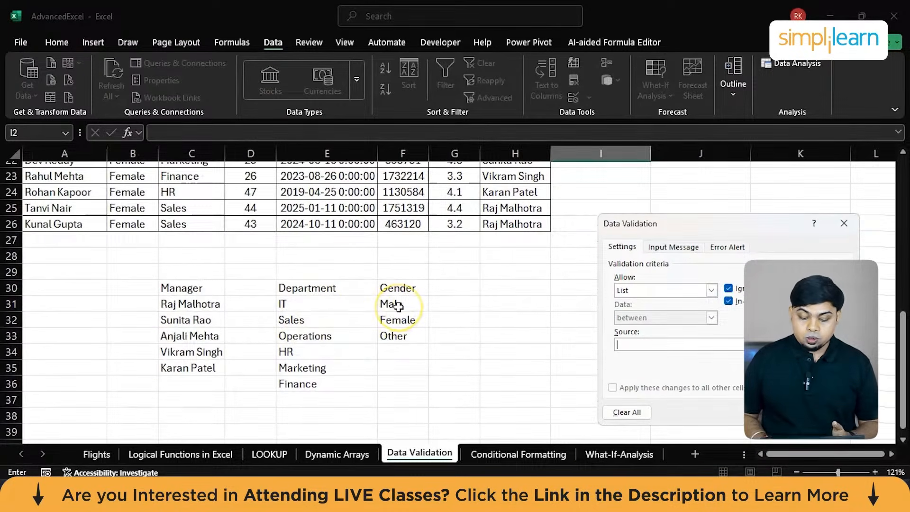
{"action": "left_click_drag", "start_coordinate": [401, 305], "coordinate": [399, 330]}
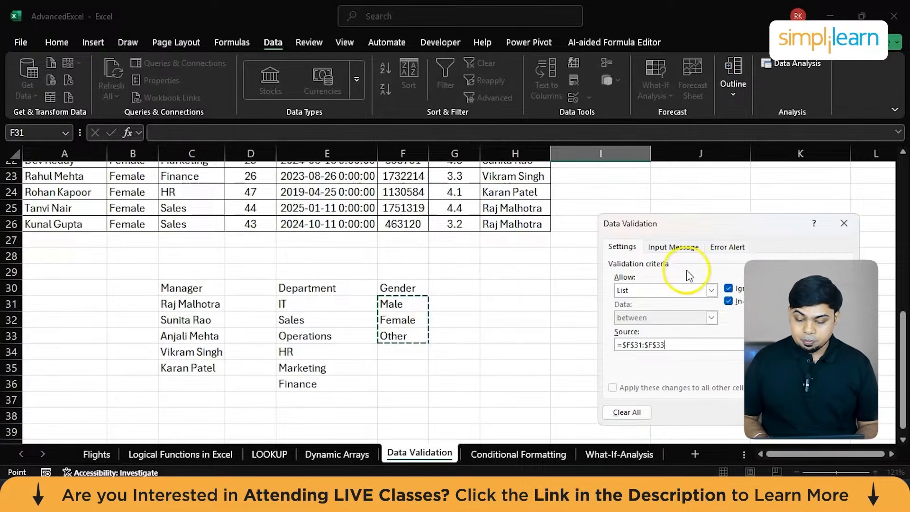
Give the validation an input message titled "Select Gender" with the text "Please select from the dropdown only".
{"action": "left_click", "coordinate": [673, 247]}
{"action": "left_click", "coordinate": [646, 305]}
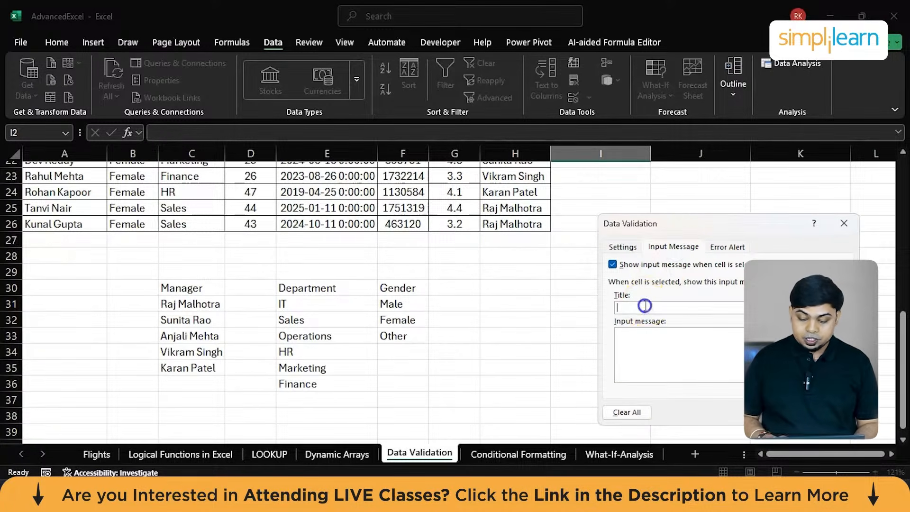
{"action": "type", "text": "S"}
{"action": "key", "text": "BackSpace"}
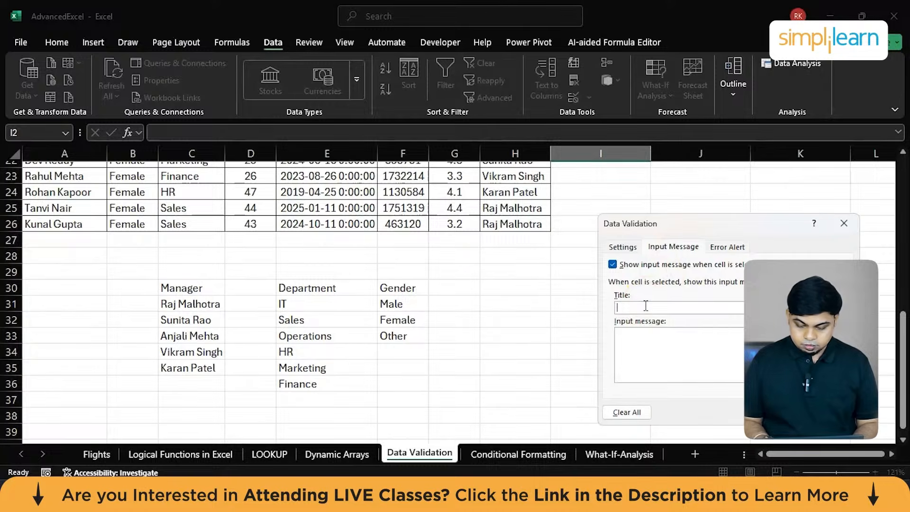
{"action": "type", "text": "Select"}
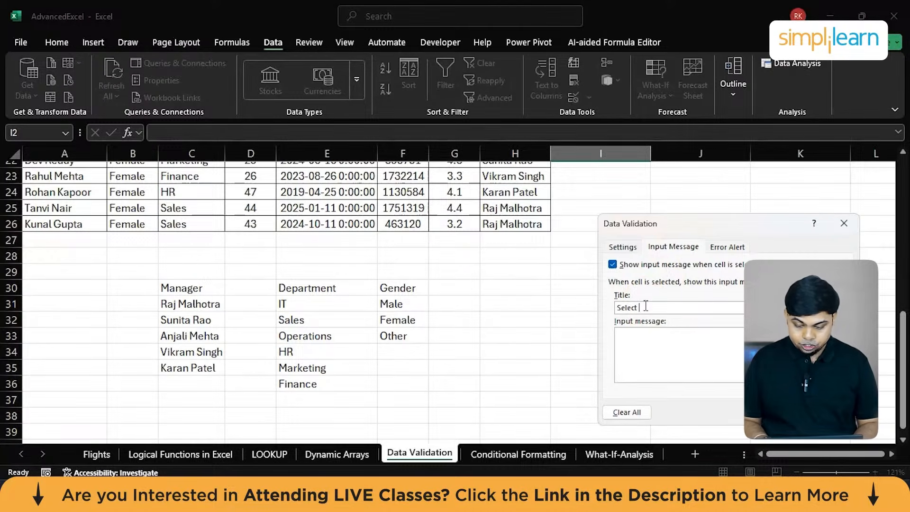
{"action": "type", "text": " Gender"}
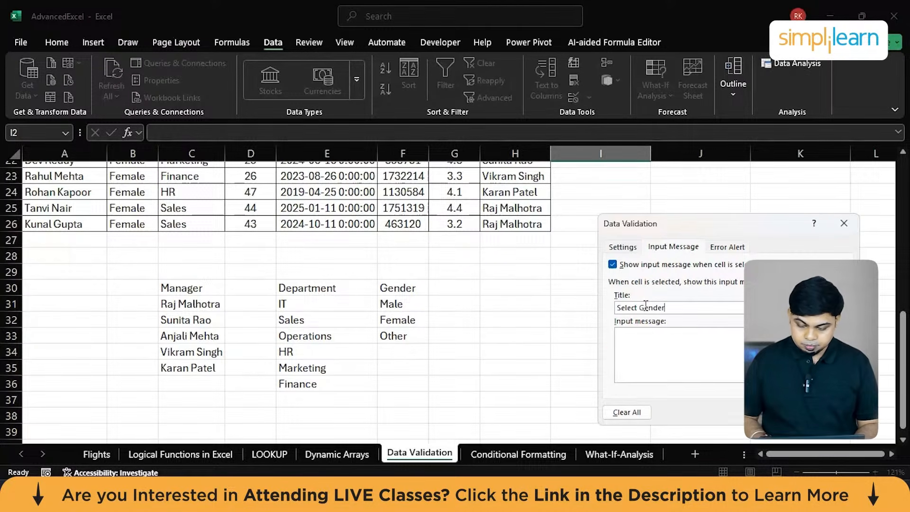
{"action": "left_click", "coordinate": [634, 351]}
{"action": "type", "text": "Pleas"}
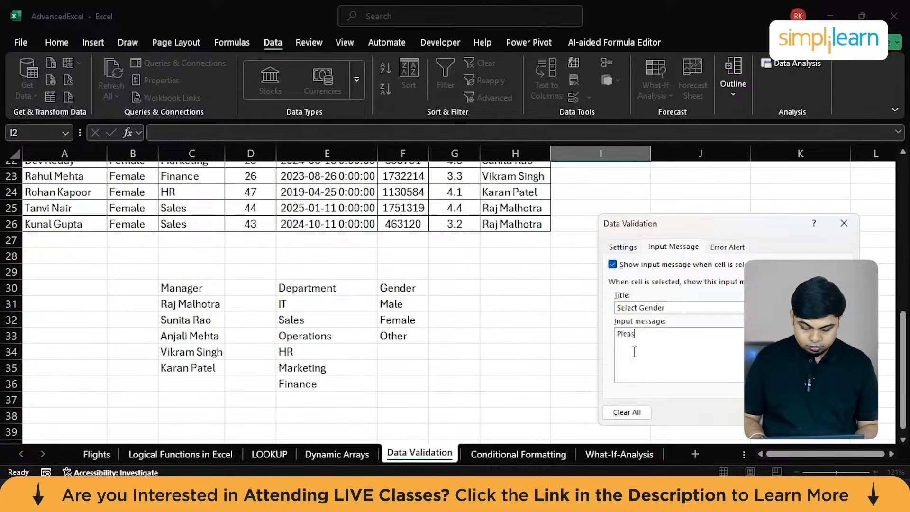
{"action": "type", "text": "e select "}
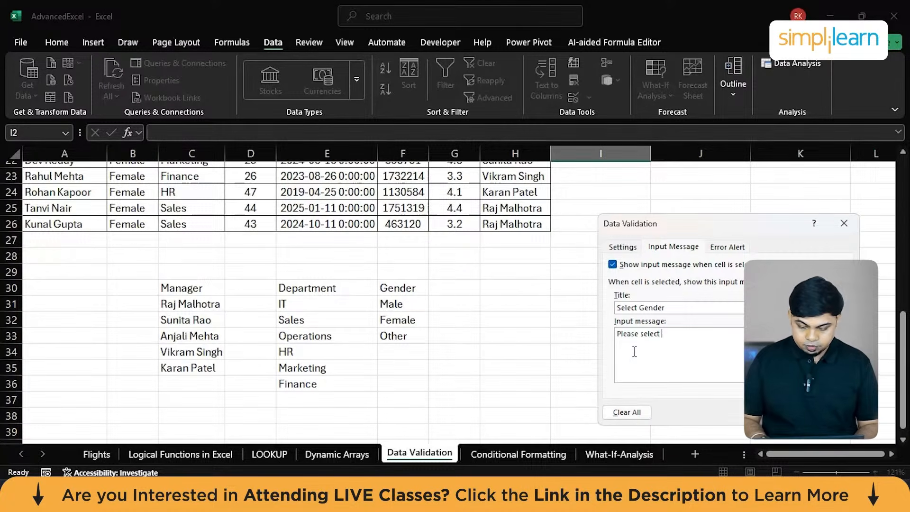
{"action": "type", "text": "from the d"}
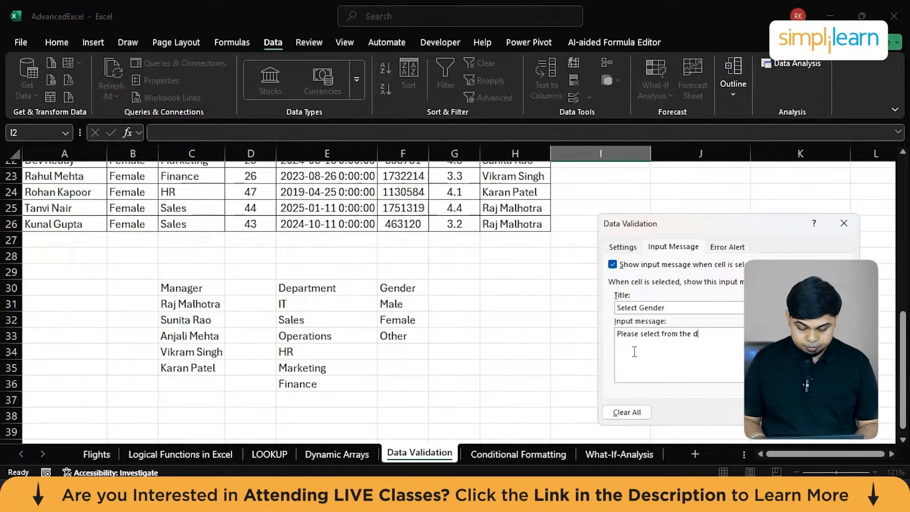
{"action": "type", "text": "ropdown list"}
Add a Stop error alert titled "Wrong Entry" with the message "Only the dropdown values are allowed" and apply the validation.
{"action": "left_click", "coordinate": [728, 247]}
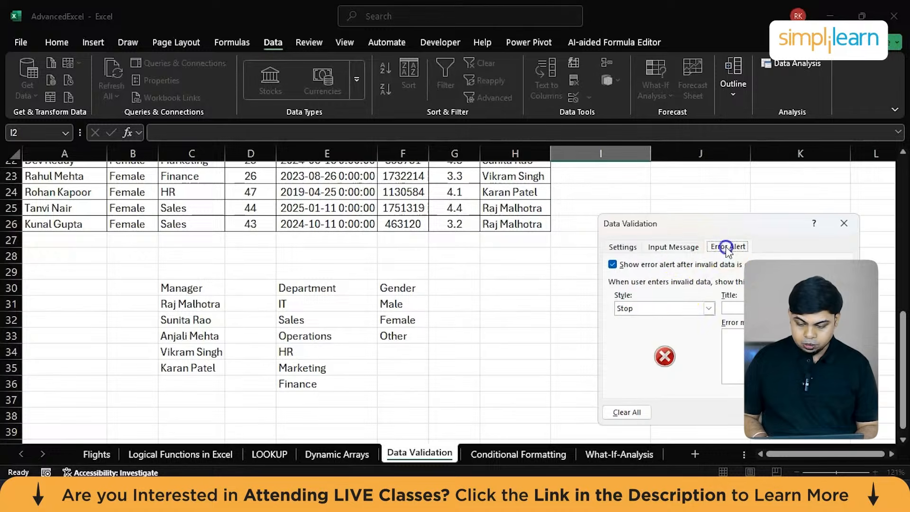
{"action": "left_click", "coordinate": [734, 309]}
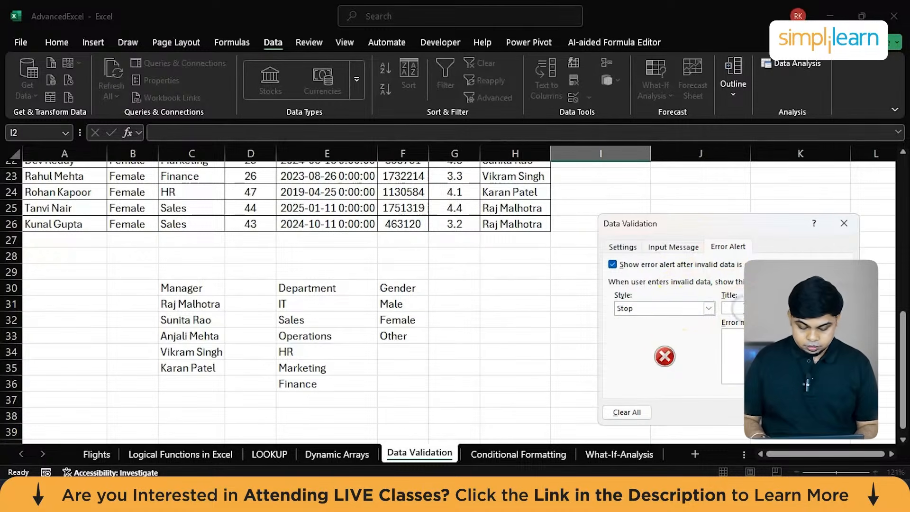
{"action": "type", "text": "Wron"}
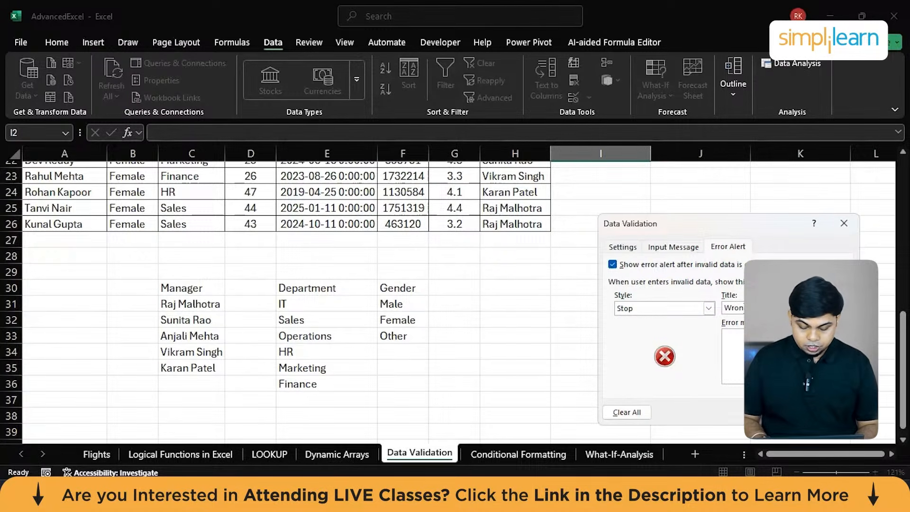
{"action": "left_click", "coordinate": [741, 347]}
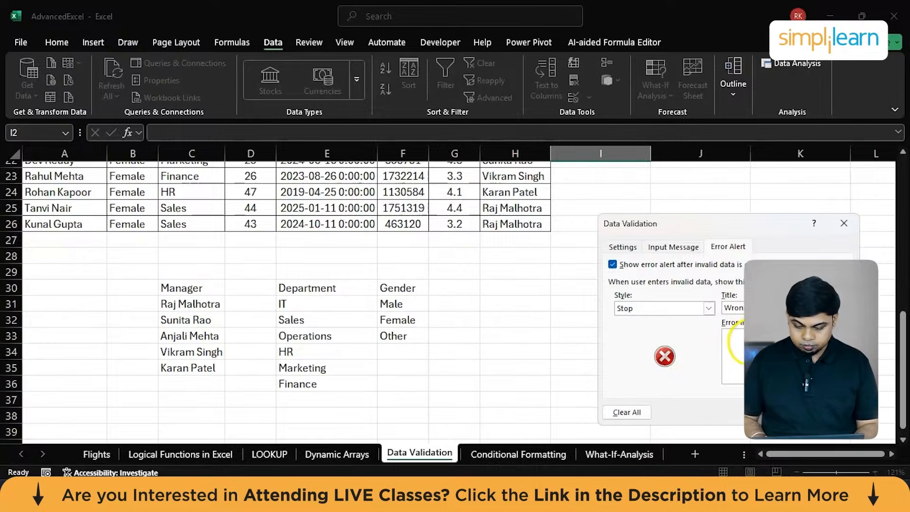
{"action": "type", "text": "P"}
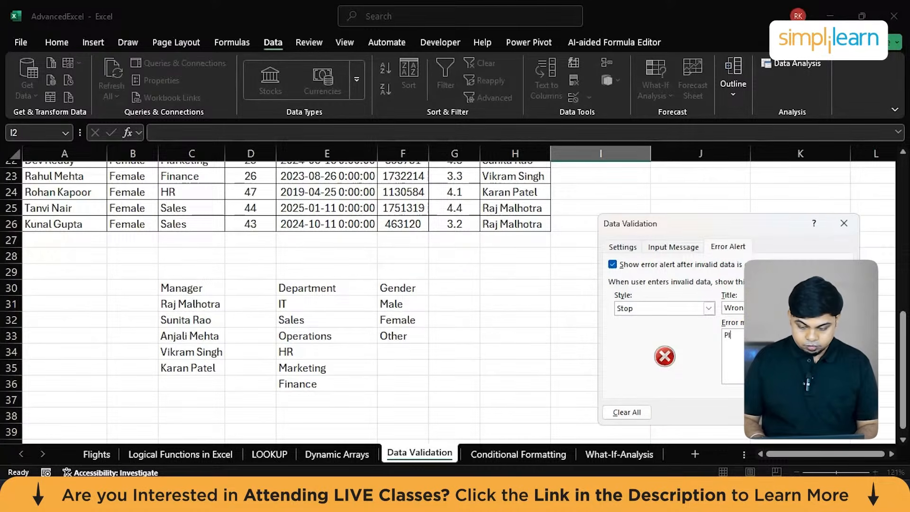
{"action": "type", "text": "Only t"}
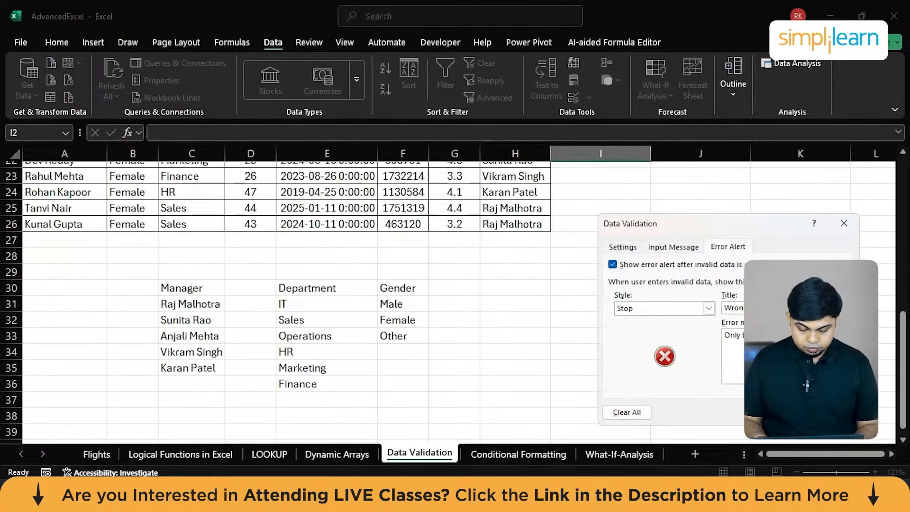
{"action": "key", "text": "Return"}
Fill the dropdown validation from I2 down the new Gender column alongside the table rows.
{"action": "scroll", "coordinate": [601, 257], "scroll_direction": "up", "scroll_amount": 6}
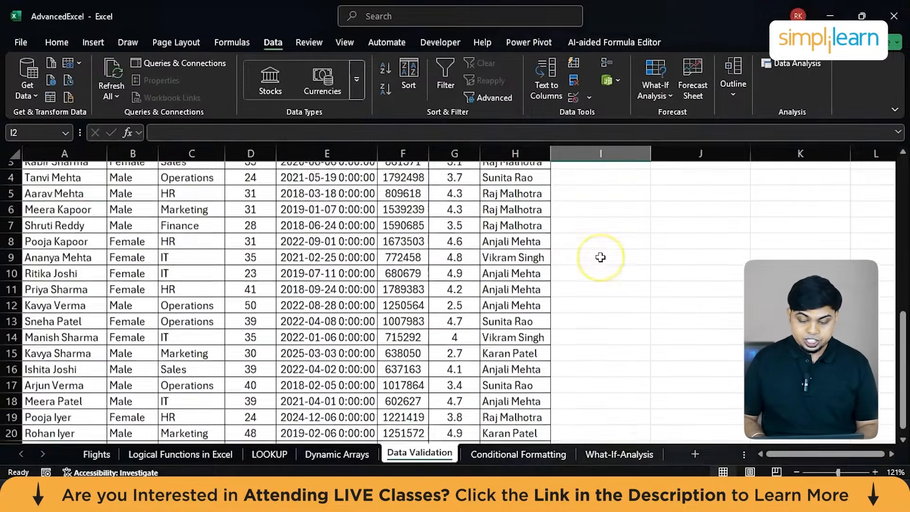
{"action": "scroll", "coordinate": [601, 257], "scroll_direction": "up", "scroll_amount": 1}
{"action": "left_click", "coordinate": [636, 186]}
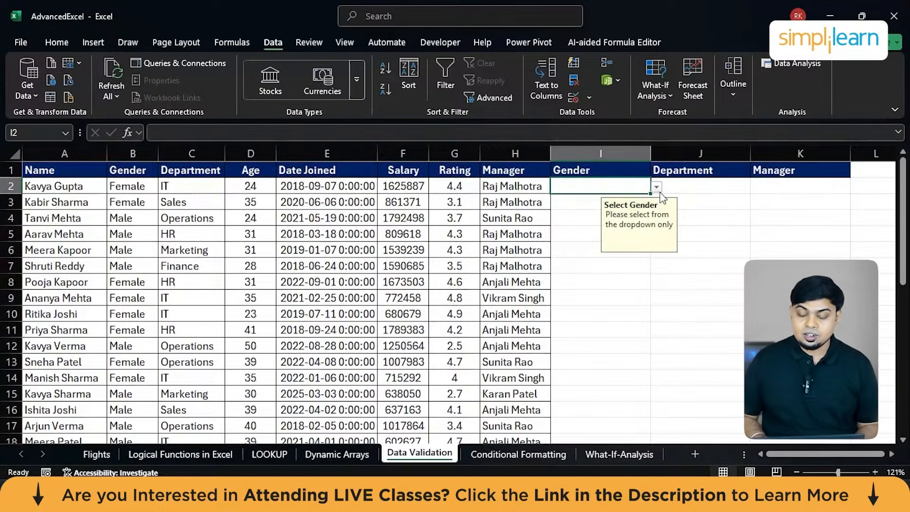
{"action": "left_click_drag", "start_coordinate": [650, 195], "coordinate": [632, 417]}
{"action": "scroll", "coordinate": [646, 280], "scroll_direction": "up", "scroll_amount": 4}
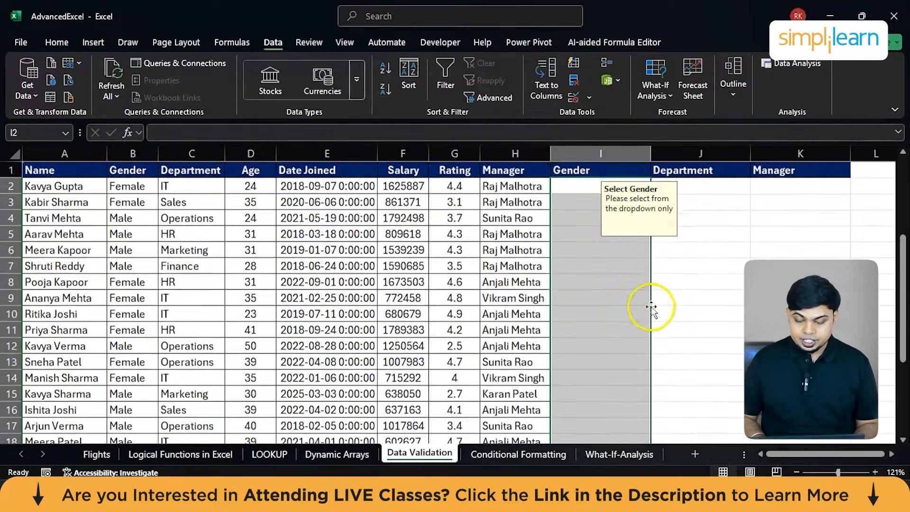
{"action": "left_click", "coordinate": [652, 308]}
Choose Male from the Gender dropdown in cell I3.
{"action": "left_click", "coordinate": [629, 207]}
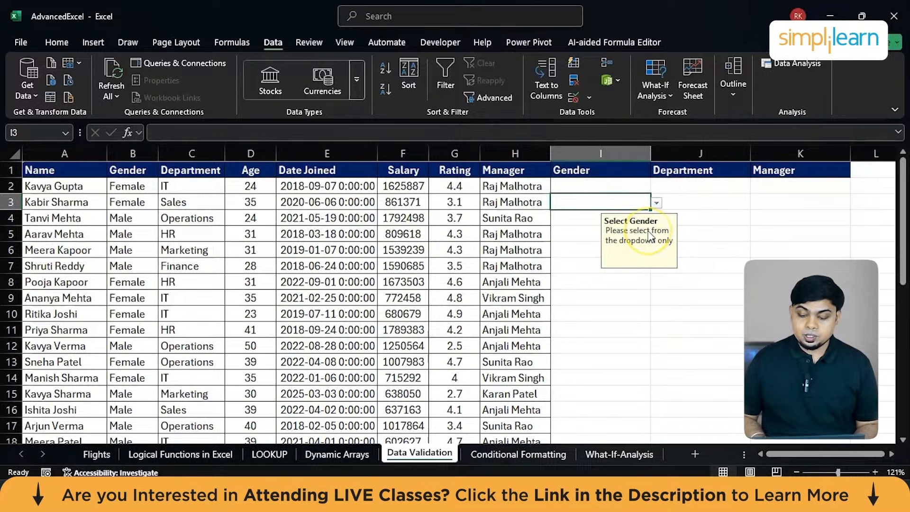
{"action": "left_click", "coordinate": [657, 204]}
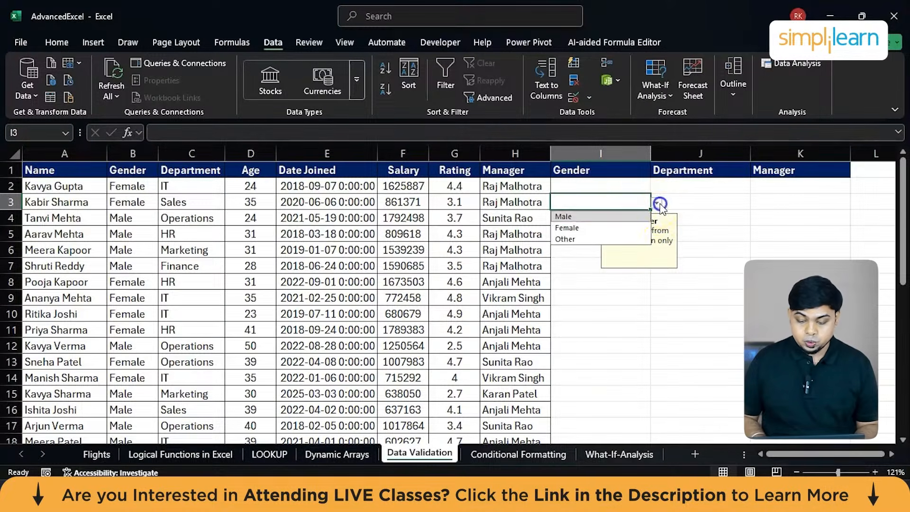
{"action": "left_click", "coordinate": [601, 217]}
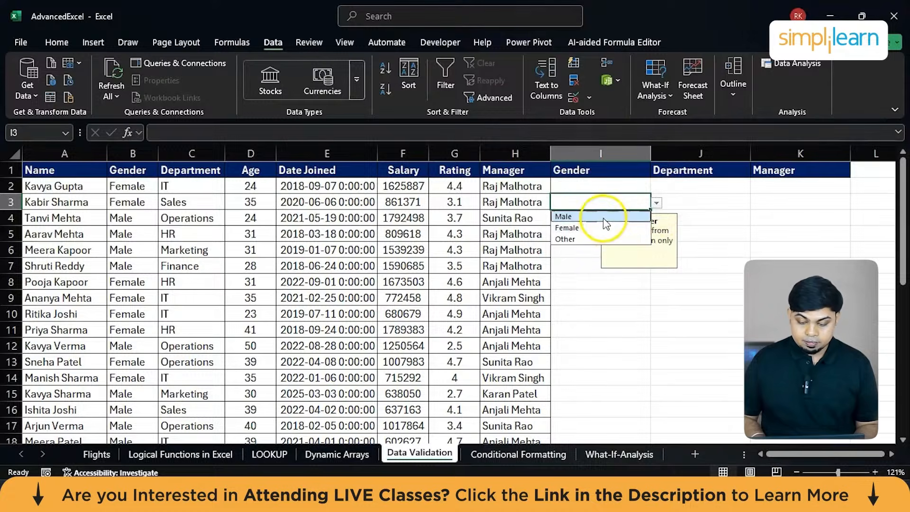
Try to overwrite cell I3 with the misspelled entry "Mlae" to test the validation, and cancel the entry.
{"action": "double_click", "coordinate": [615, 206]}
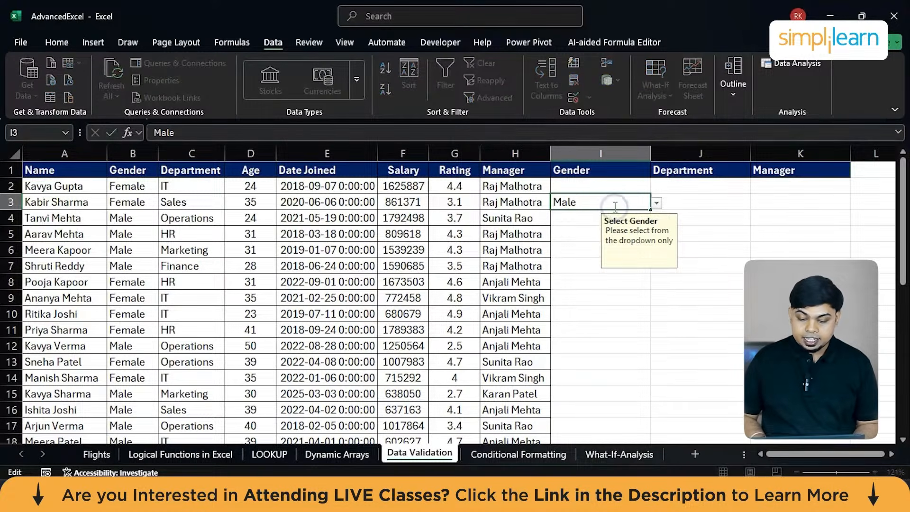
{"action": "key", "text": "shift+Home"}
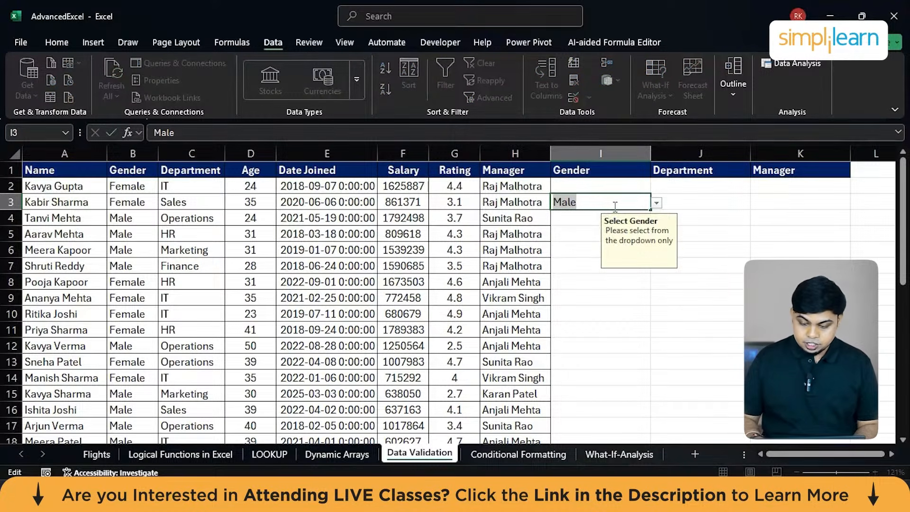
{"action": "key", "text": "BackSpace"}
{"action": "type", "text": "M"}
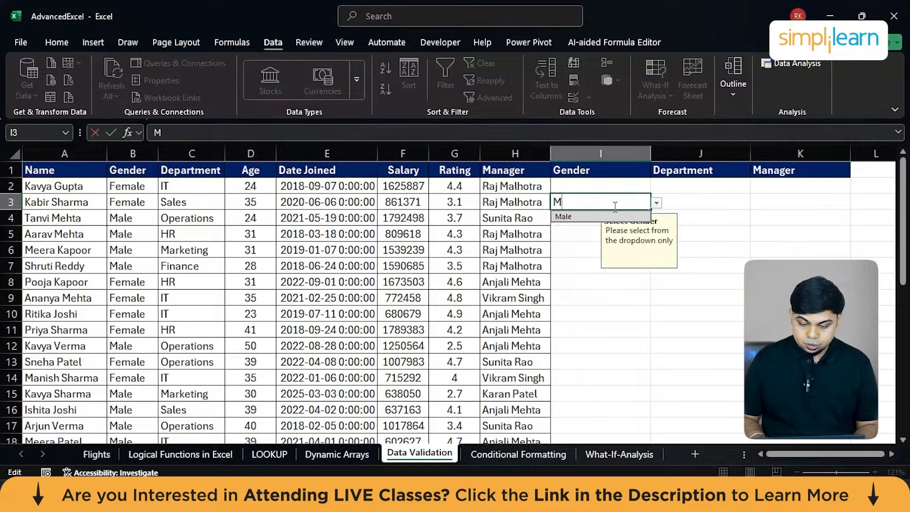
{"action": "type", "text": "lae"}
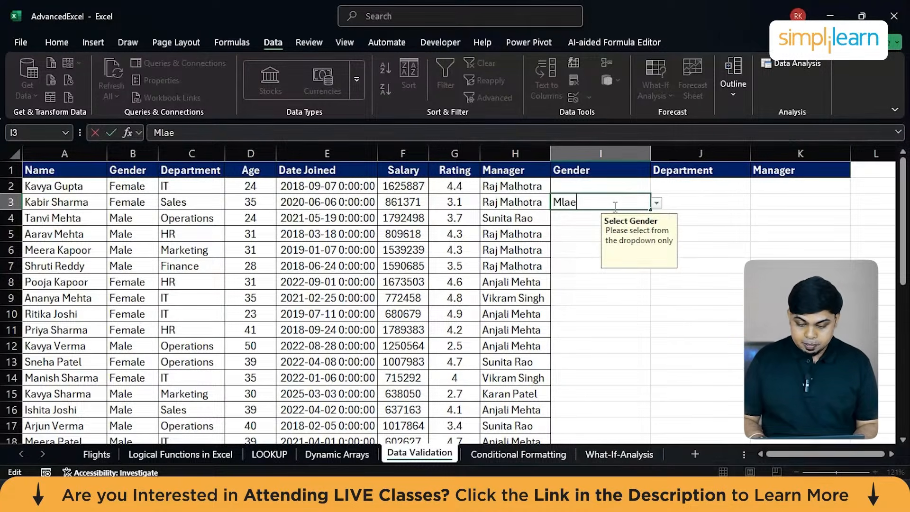
{"action": "key", "text": "Return"}
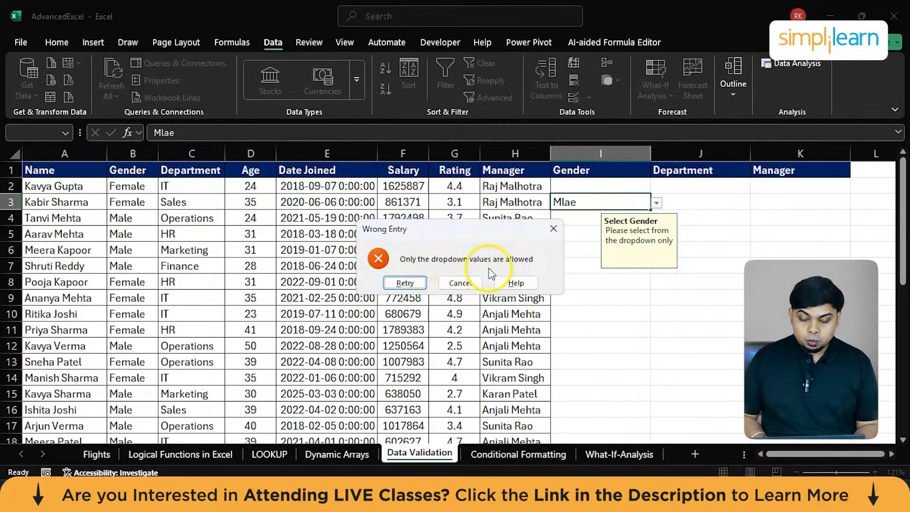
{"action": "left_click", "coordinate": [455, 284]}
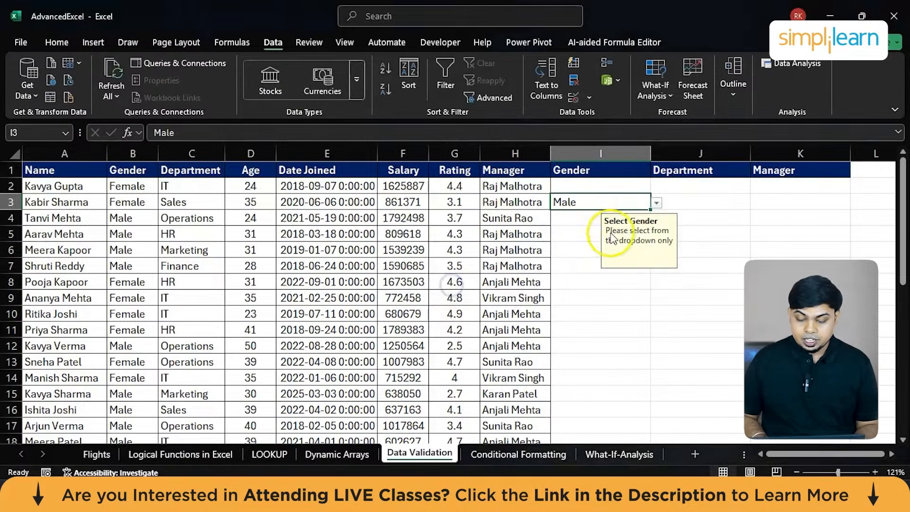
Choose Male from the Gender dropdown in cell I5.
{"action": "left_click", "coordinate": [572, 238]}
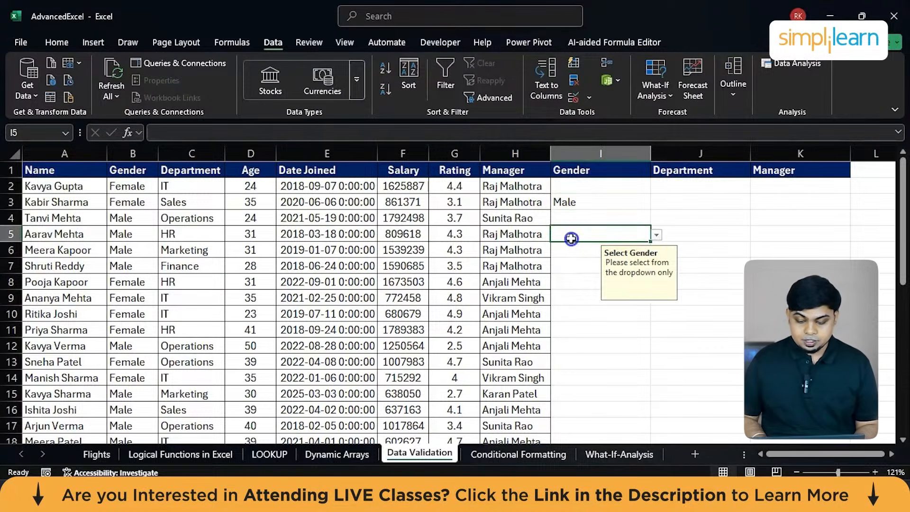
{"action": "left_click", "coordinate": [657, 236]}
{"action": "left_click", "coordinate": [567, 252]}
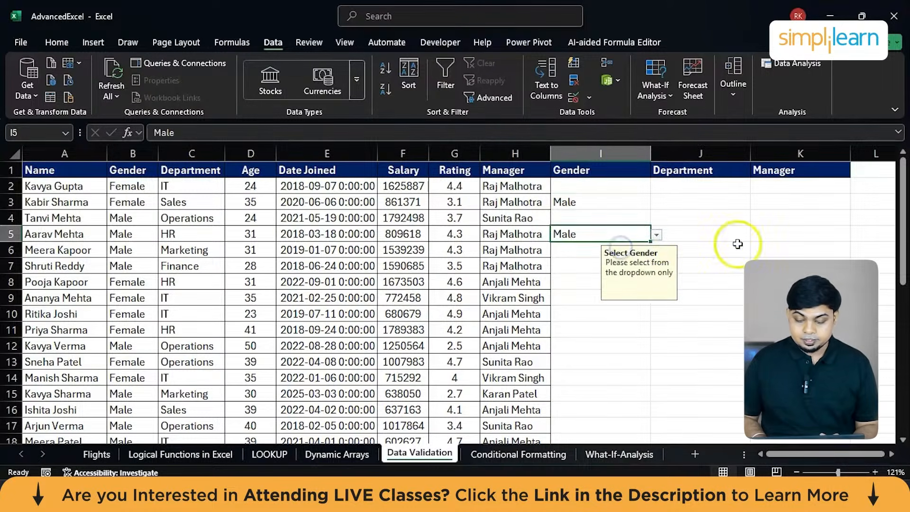
Apply list data validation to cell J2 in the new Department column, using the department names in E31:E36 as the source.
{"action": "left_click", "coordinate": [738, 244]}
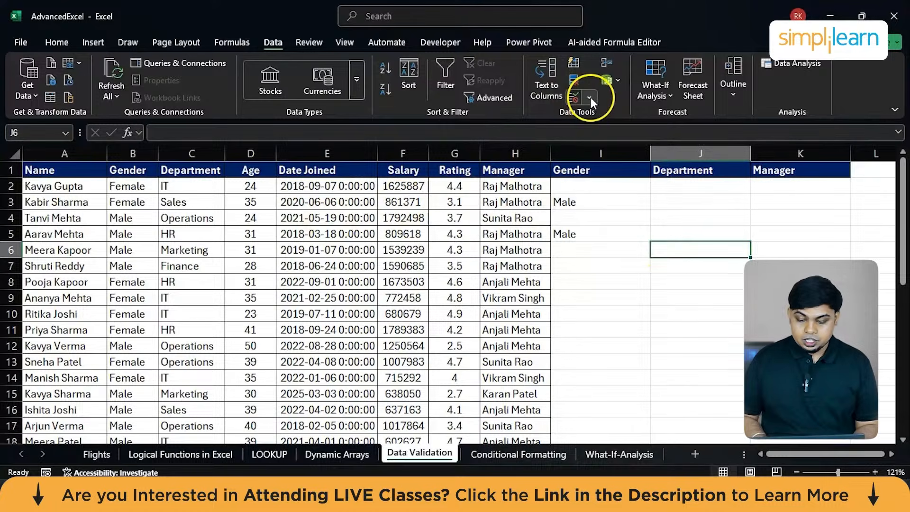
{"action": "left_click", "coordinate": [740, 188]}
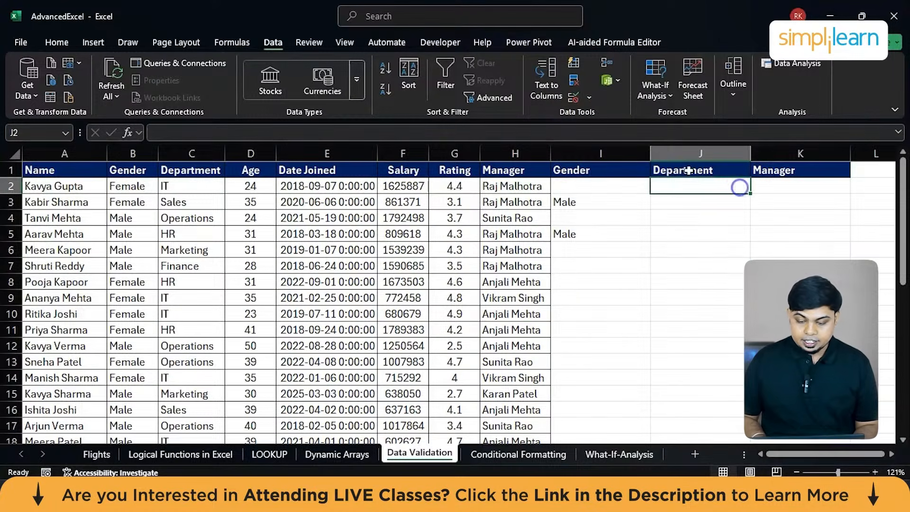
{"action": "left_click", "coordinate": [588, 96]}
{"action": "left_click", "coordinate": [610, 116]}
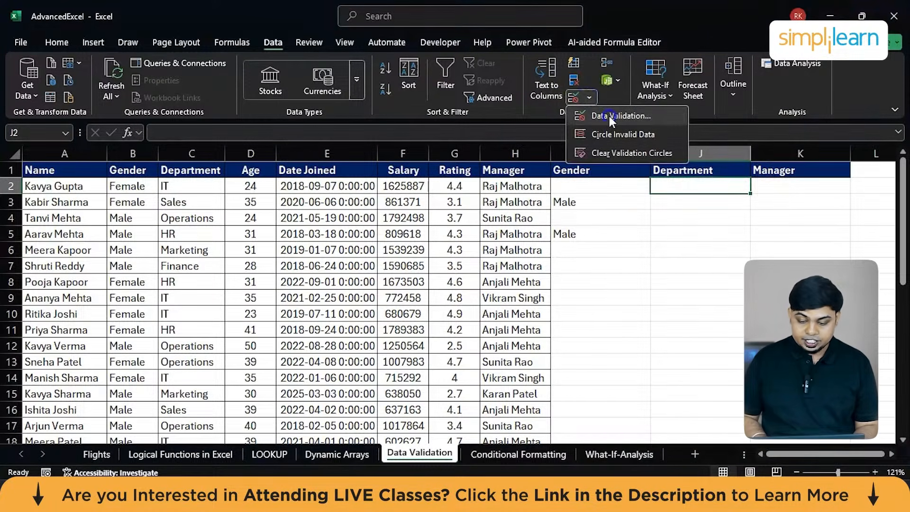
{"action": "left_click", "coordinate": [623, 246]}
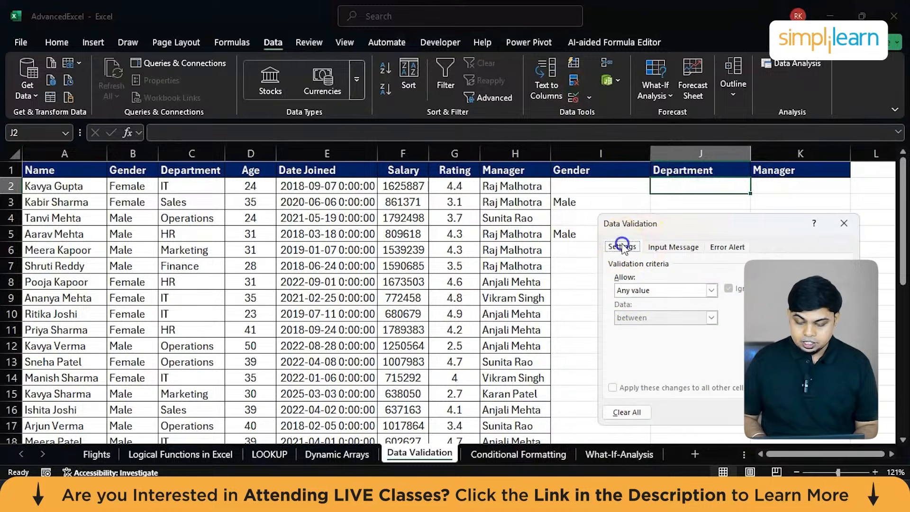
{"action": "left_click", "coordinate": [626, 290]}
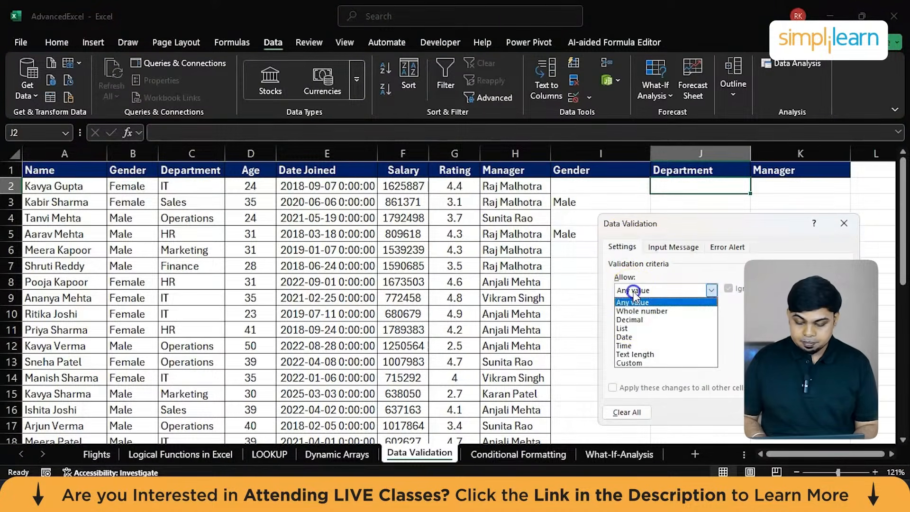
{"action": "left_click", "coordinate": [635, 329]}
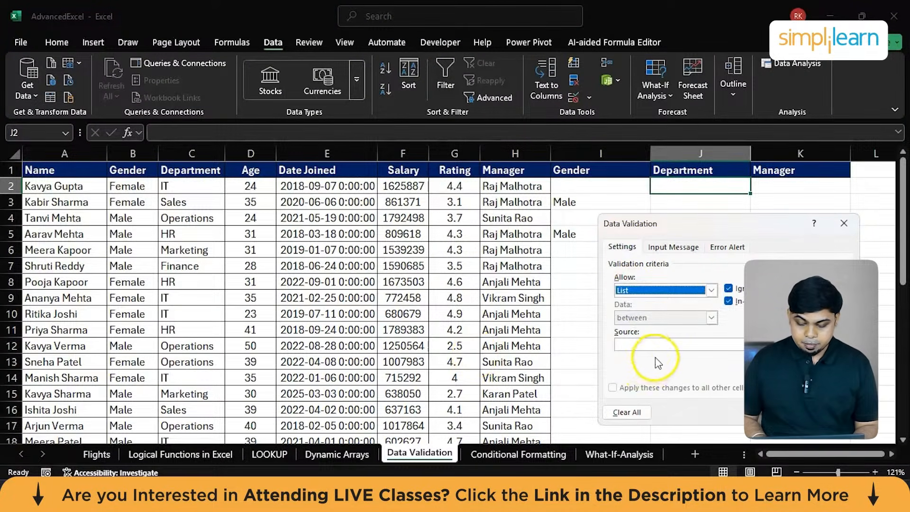
{"action": "left_click", "coordinate": [656, 345]}
{"action": "scroll", "coordinate": [456, 393], "scroll_direction": "down", "scroll_amount": 8}
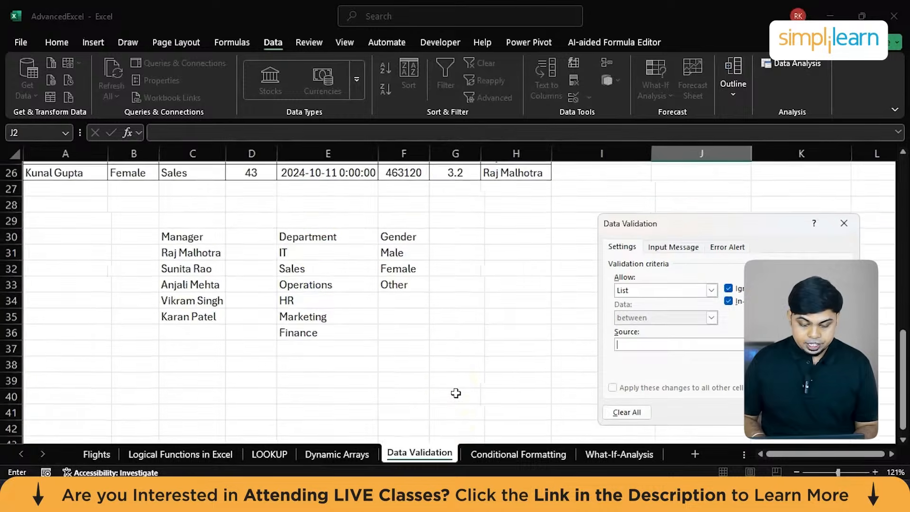
{"action": "mouse_move", "coordinate": [319, 254]}
{"action": "left_mouse_down"}
{"action": "mouse_move", "coordinate": [348, 333]}
{"action": "mouse_move", "coordinate": [320, 332]}
{"action": "left_mouse_up"}
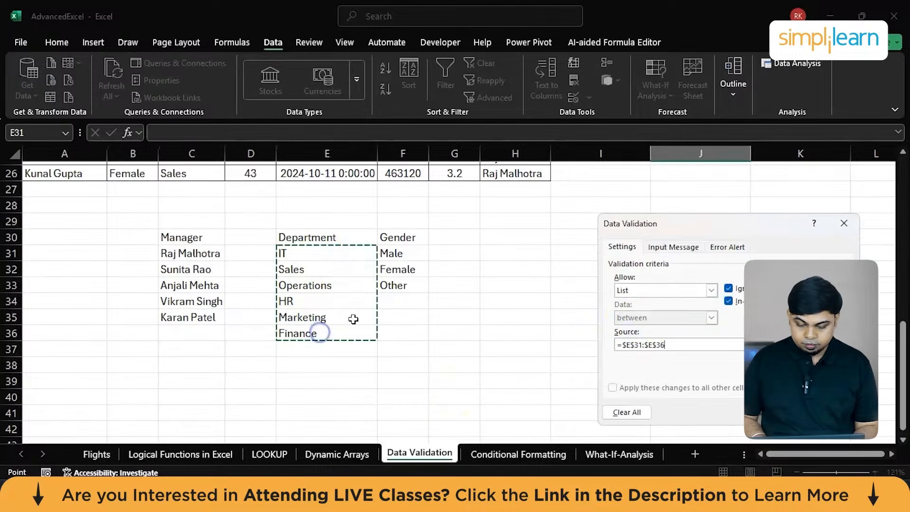
{"action": "left_click", "coordinate": [779, 412]}
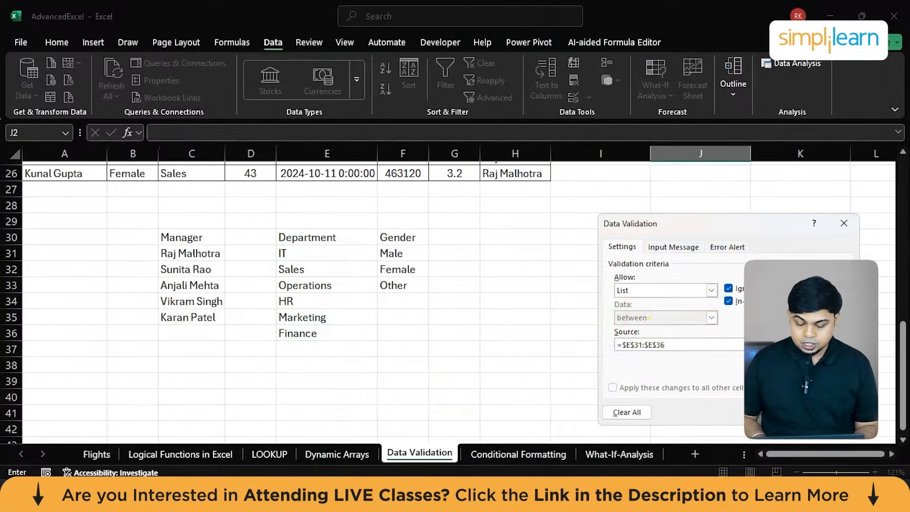
Fill the department dropdown validation from J2 down the new Department column alongside the table rows.
{"action": "scroll", "coordinate": [722, 286], "scroll_direction": "up", "scroll_amount": 8}
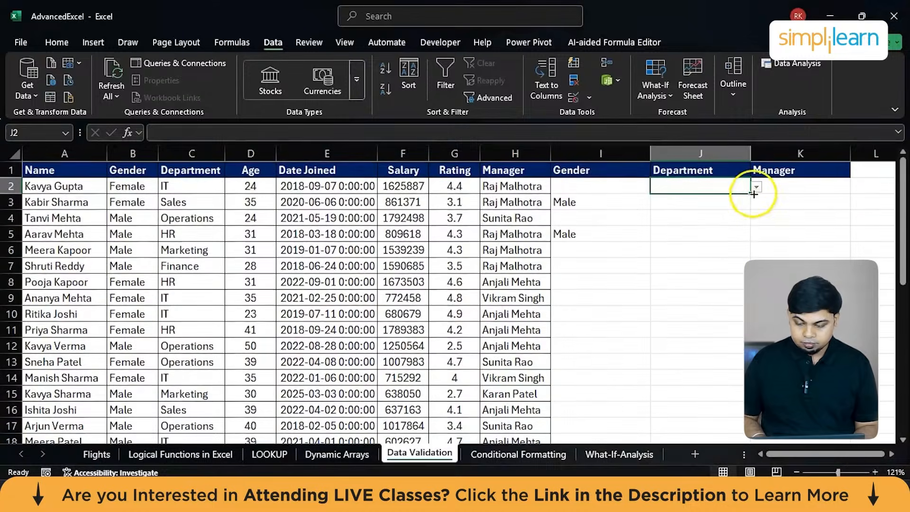
{"action": "left_click_drag", "start_coordinate": [754, 194], "coordinate": [734, 386]}
{"action": "scroll", "coordinate": [671, 365], "scroll_direction": "up", "scroll_amount": 4}
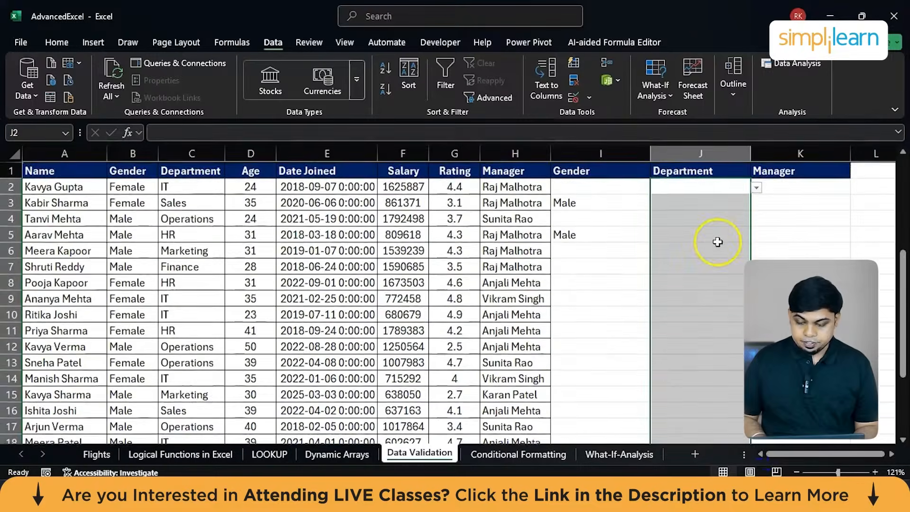
Apply list data validation to cell K2 in the new Manager column, using the manager names in C31:C35 as the source.
{"action": "left_click", "coordinate": [762, 189]}
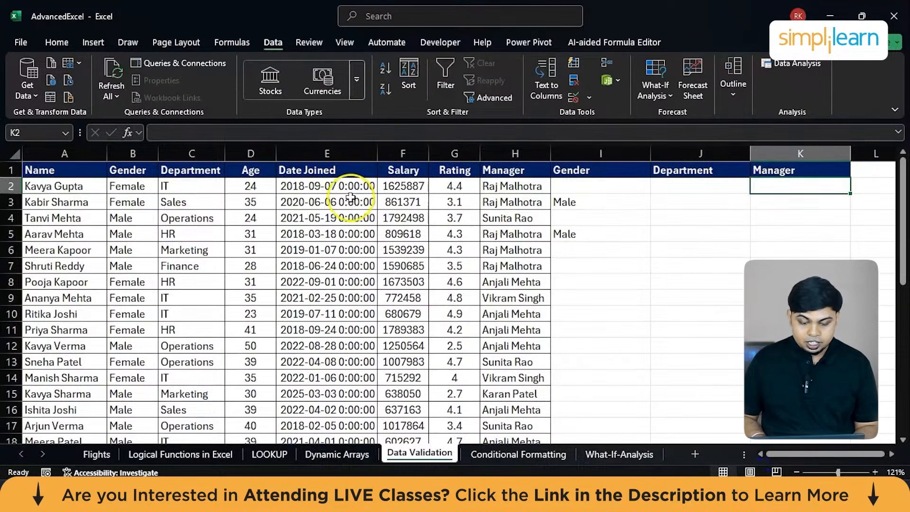
{"action": "left_click", "coordinate": [582, 98]}
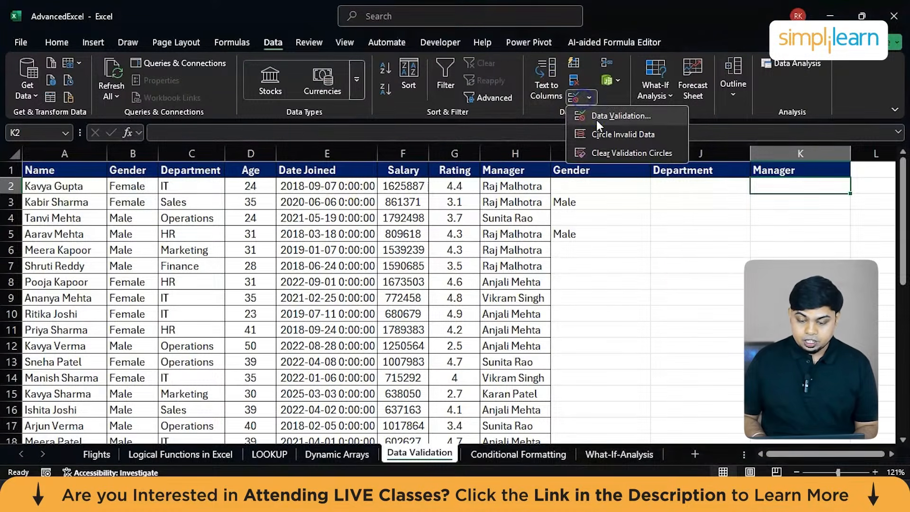
{"action": "left_click", "coordinate": [616, 116]}
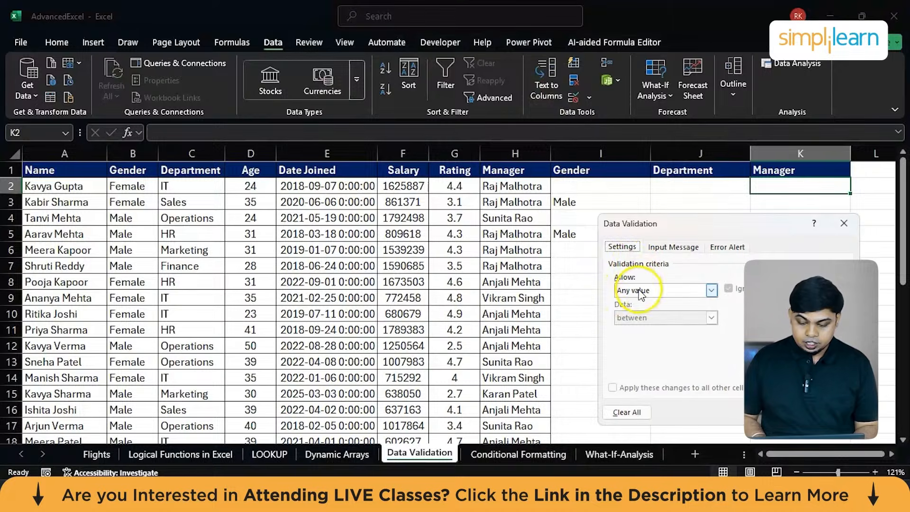
{"action": "left_click", "coordinate": [641, 294]}
{"action": "left_click", "coordinate": [631, 331]}
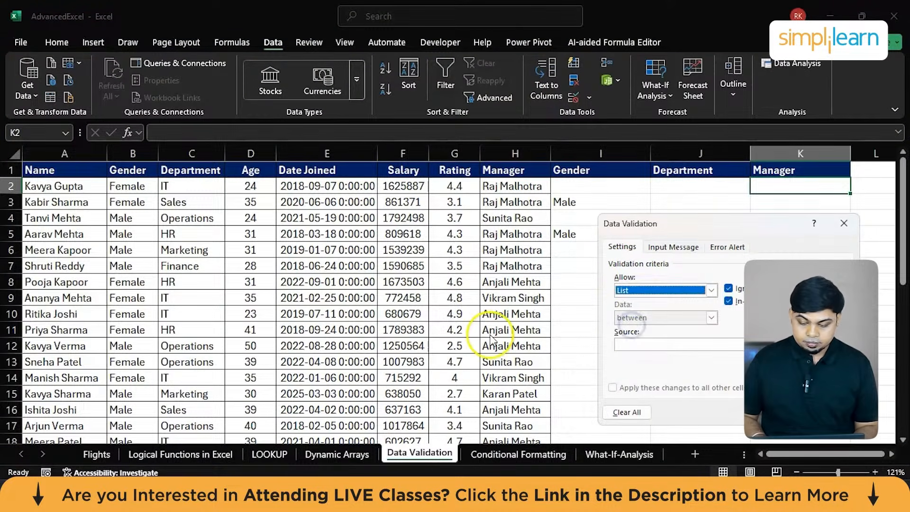
{"action": "left_click", "coordinate": [701, 346]}
{"action": "scroll", "coordinate": [433, 379], "scroll_direction": "down", "scroll_amount": 3}
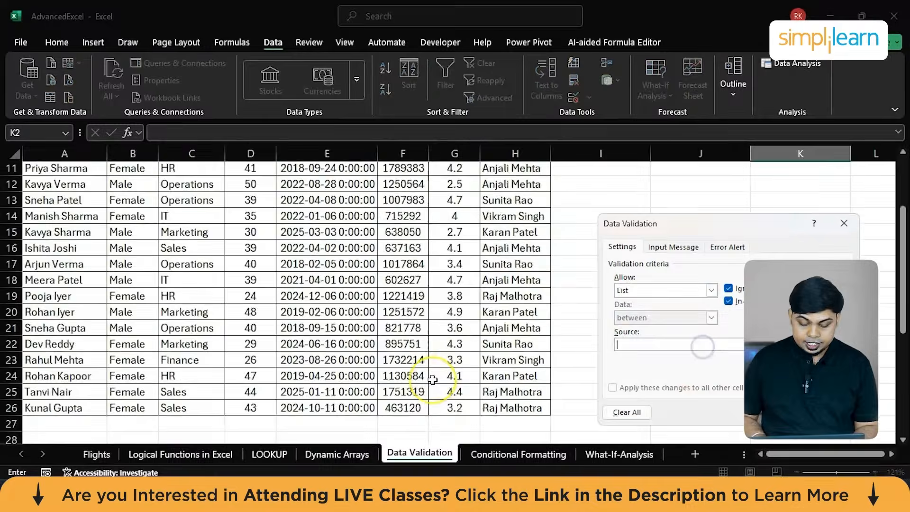
{"action": "scroll", "coordinate": [432, 380], "scroll_direction": "down", "scroll_amount": 4}
{"action": "left_click_drag", "start_coordinate": [197, 310], "coordinate": [198, 375]}
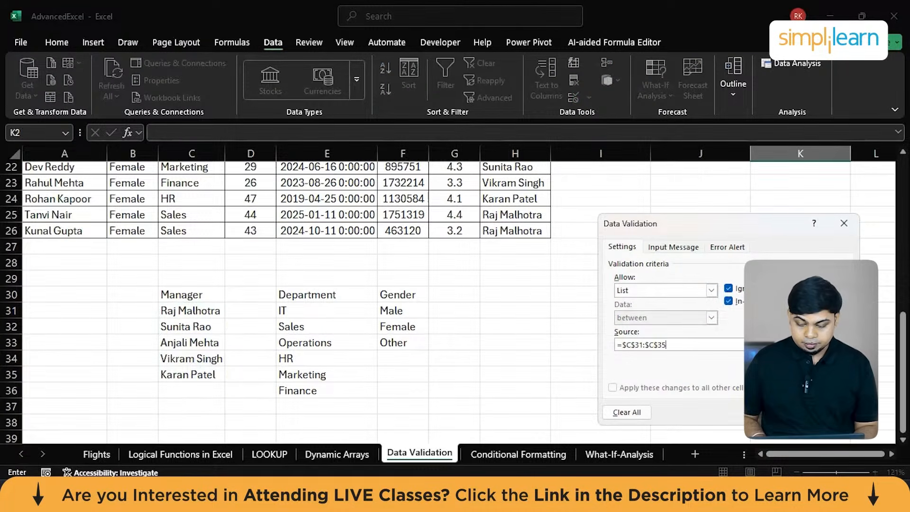
{"action": "key", "text": "Return"}
Choose Female from the Gender dropdown in I2 and IT from the Department dropdown in J2.
{"action": "scroll", "coordinate": [647, 265], "scroll_direction": "up", "scroll_amount": 7}
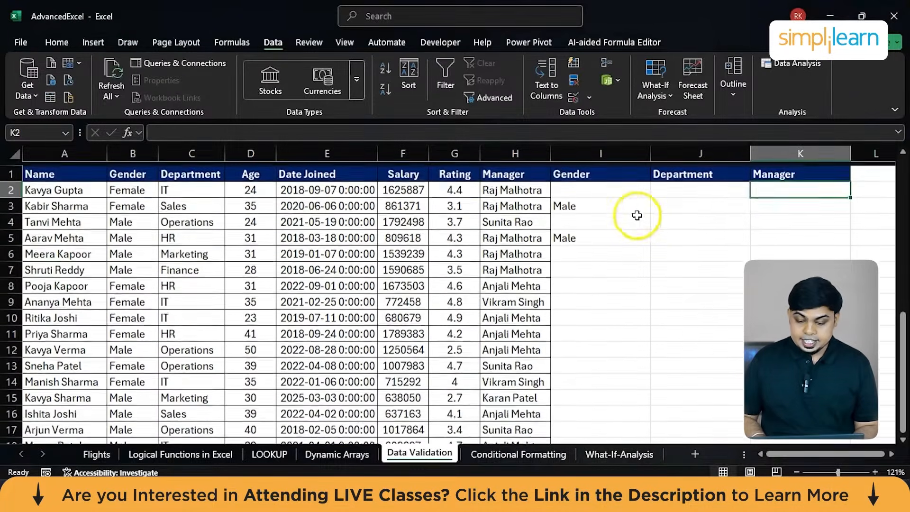
{"action": "left_click", "coordinate": [618, 186]}
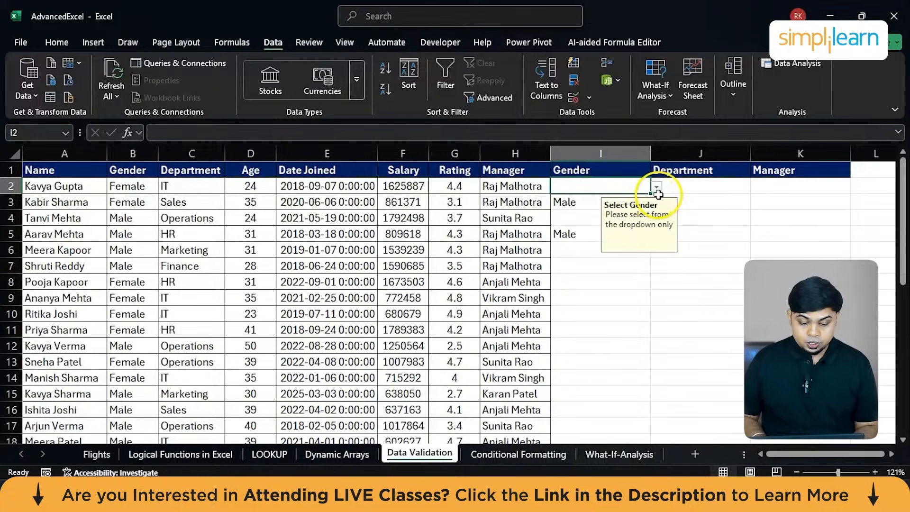
{"action": "left_click", "coordinate": [657, 189]}
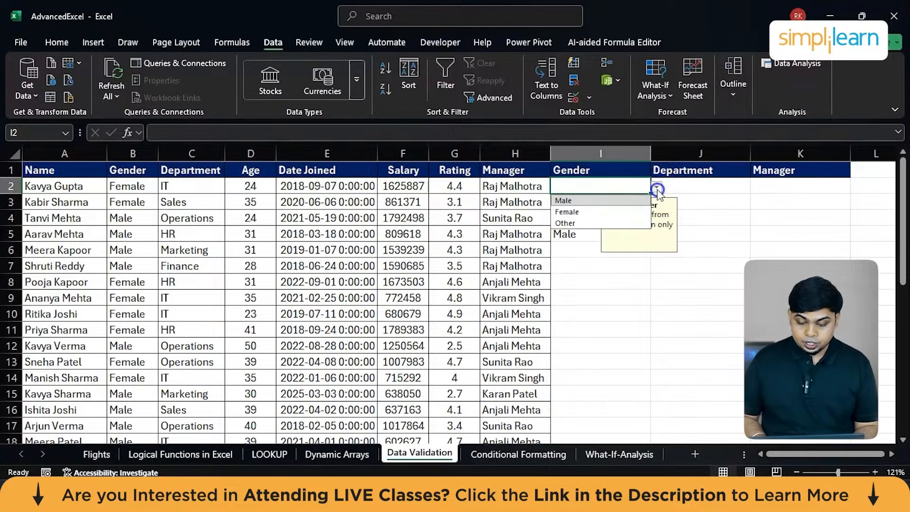
{"action": "left_click", "coordinate": [622, 212]}
{"action": "left_click", "coordinate": [696, 187]}
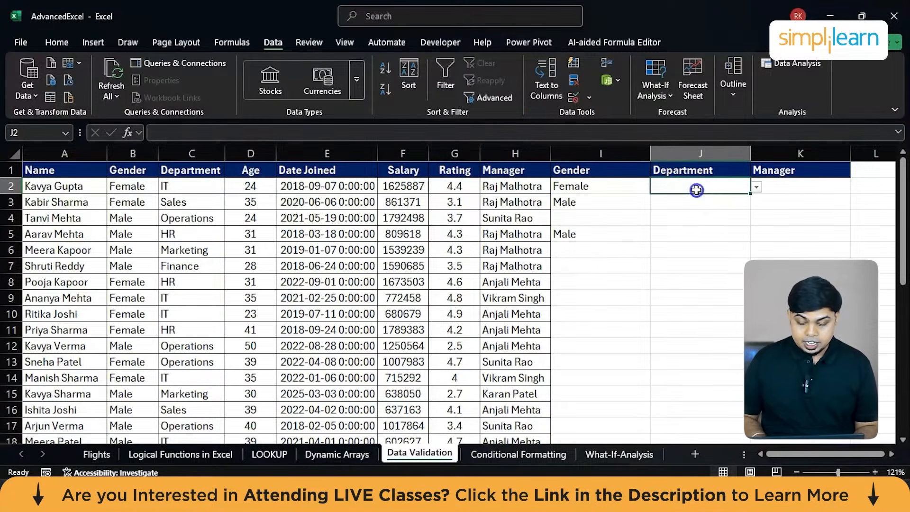
{"action": "left_click", "coordinate": [757, 188]}
{"action": "left_click", "coordinate": [711, 200]}
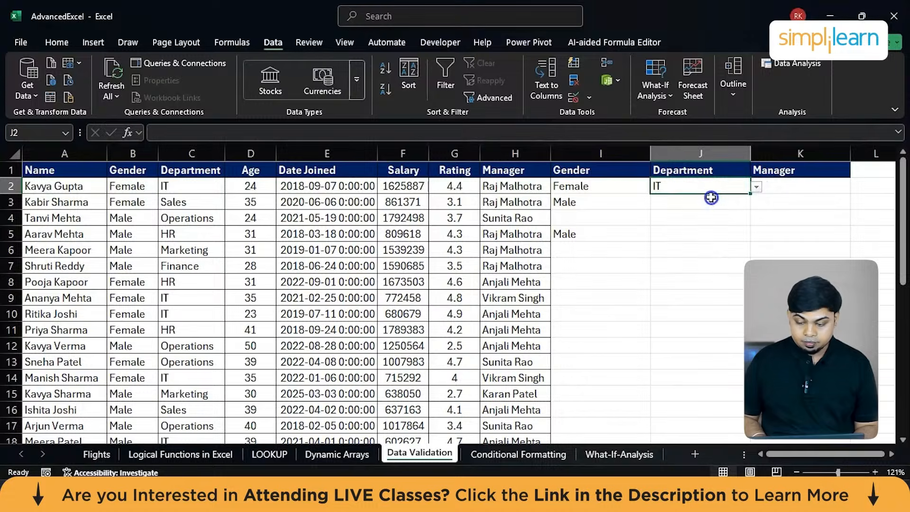
Choose the first listed manager from the Manager dropdown in cell K2.
{"action": "left_click", "coordinate": [790, 185]}
{"action": "left_click", "coordinate": [856, 187]}
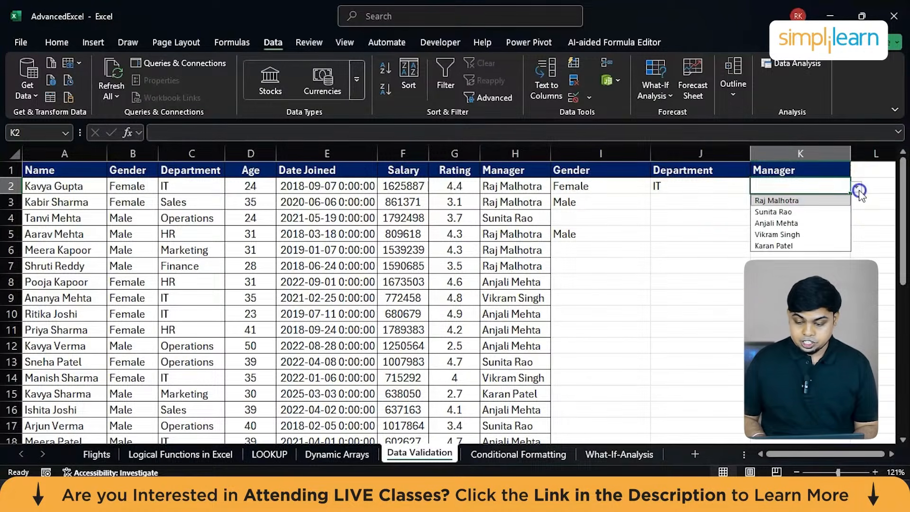
{"action": "left_click", "coordinate": [829, 201]}
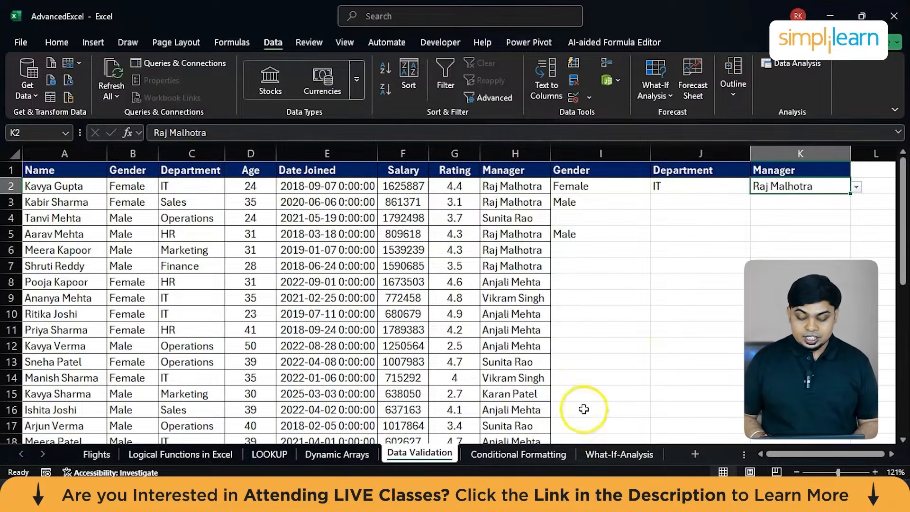
Switch to the Conditional Formatting sheet containing the student marks table.
{"action": "left_click", "coordinate": [514, 456]}
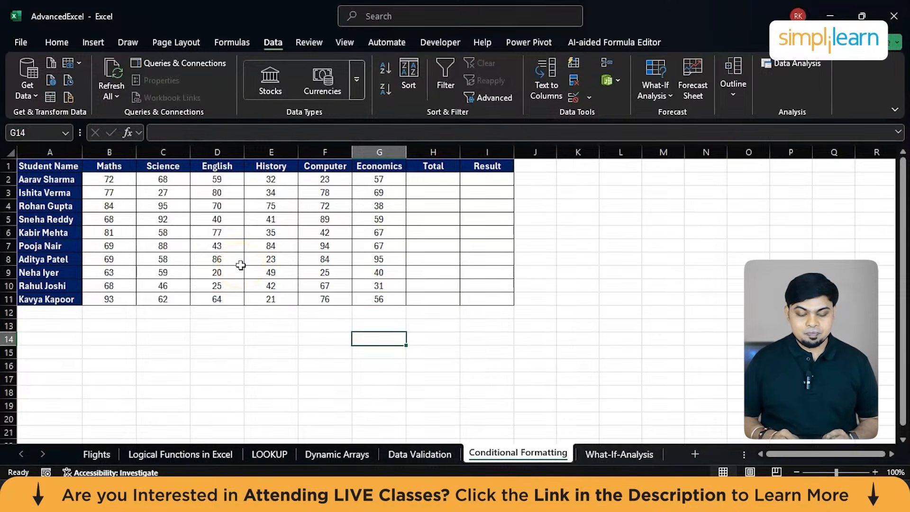
{"action": "scroll", "coordinate": [241, 265], "scroll_direction": "up", "scroll_amount": 3, "text": "ctrl"}
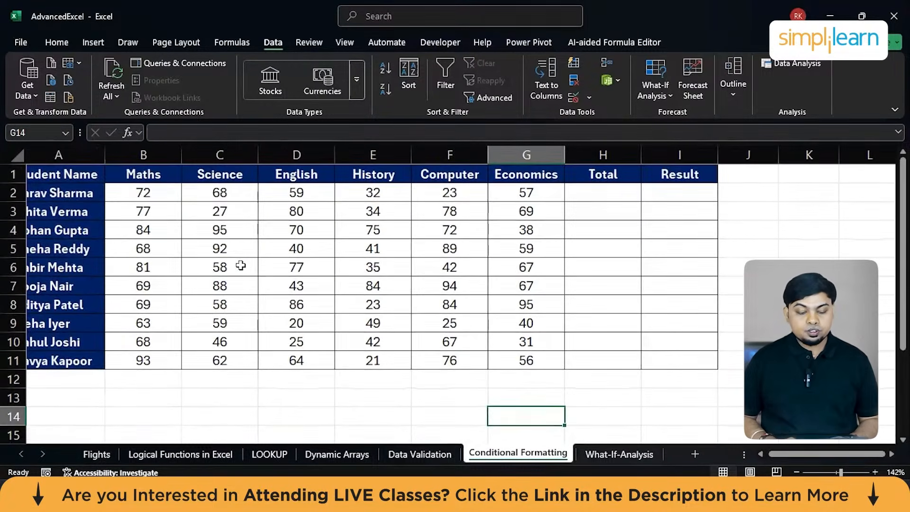
{"action": "scroll", "coordinate": [240, 265], "scroll_direction": "left", "scroll_amount": 1}
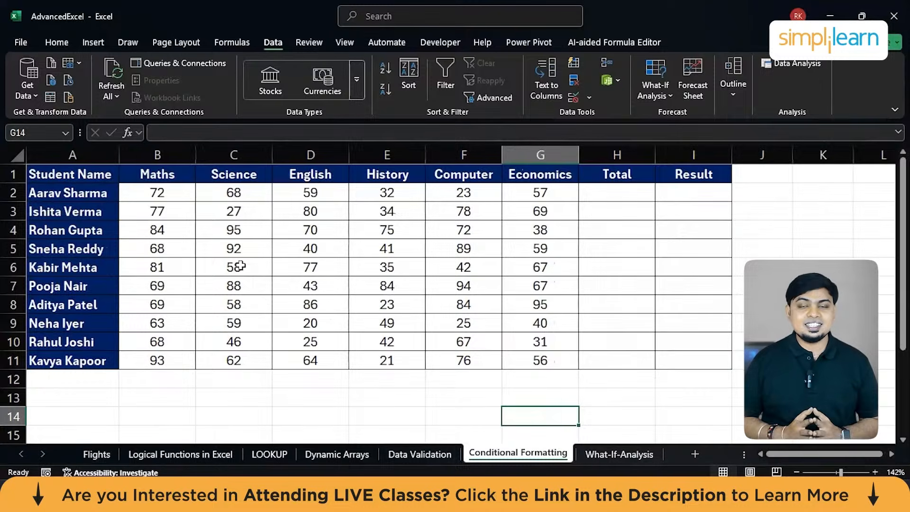
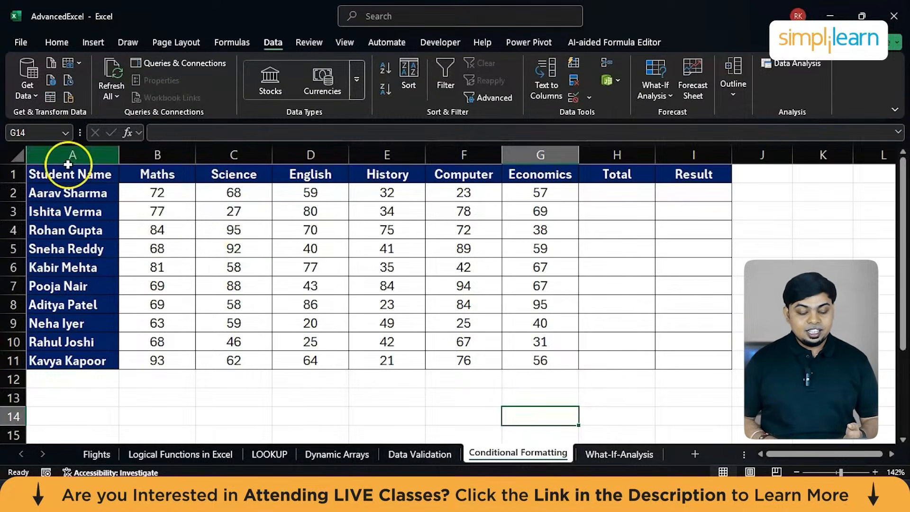
Select all subject marks in B2:G11, from Maths through Economics for every student.
{"action": "left_click", "coordinate": [139, 187]}
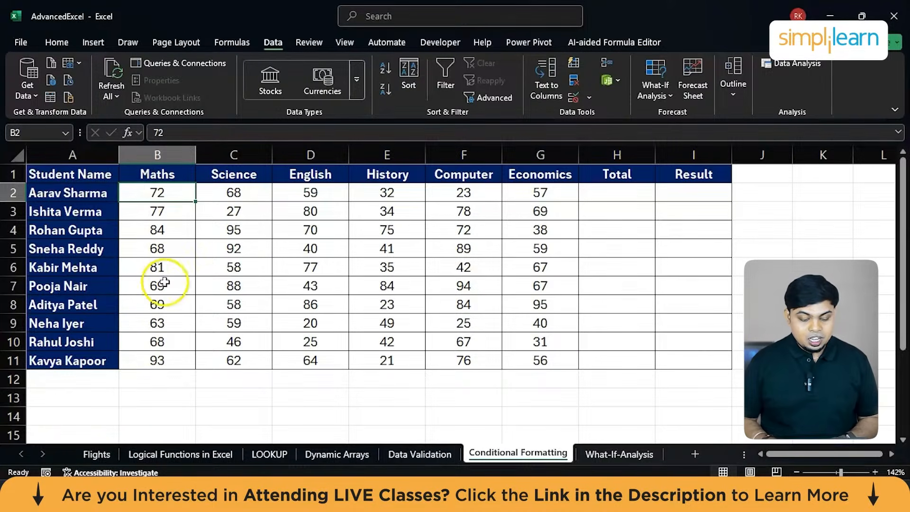
{"action": "left_click_drag", "start_coordinate": [144, 379], "coordinate": [165, 326]}
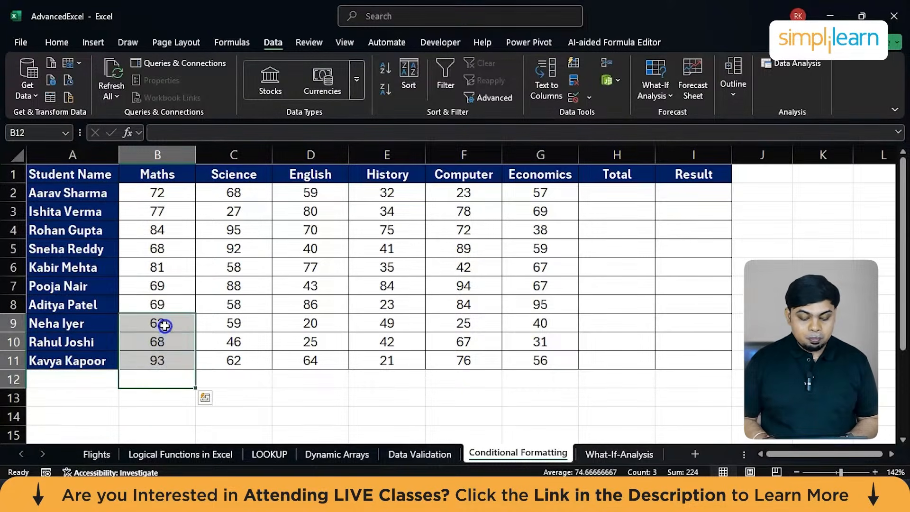
{"action": "left_click", "coordinate": [165, 325]}
{"action": "left_click", "coordinate": [135, 190]}
{"action": "mouse_move", "coordinate": [136, 190]}
{"action": "left_mouse_down"}
{"action": "mouse_move", "coordinate": [506, 299]}
{"action": "mouse_move", "coordinate": [522, 355]}
{"action": "left_mouse_up"}
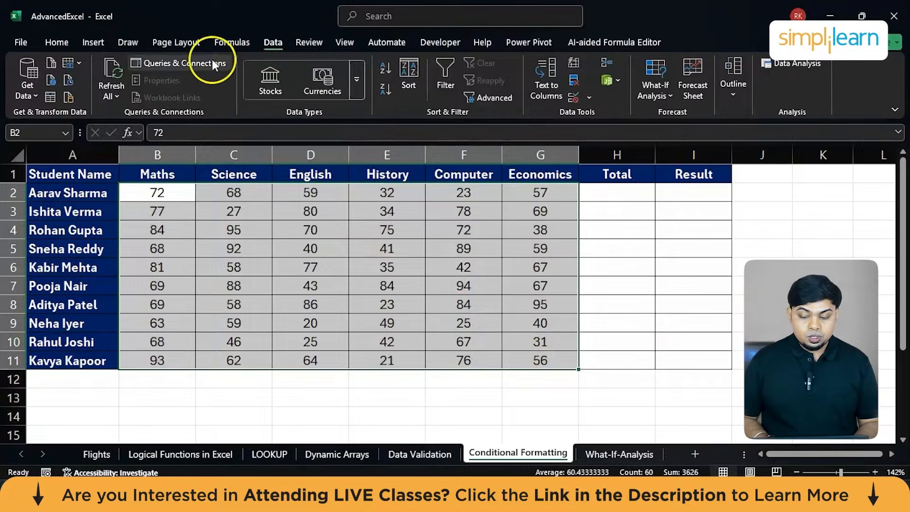
Look through the conditional formatting categories for the selected marks, including Top/Bottom Rules, Data Bars and Color Scales.
{"action": "left_click", "coordinate": [61, 41]}
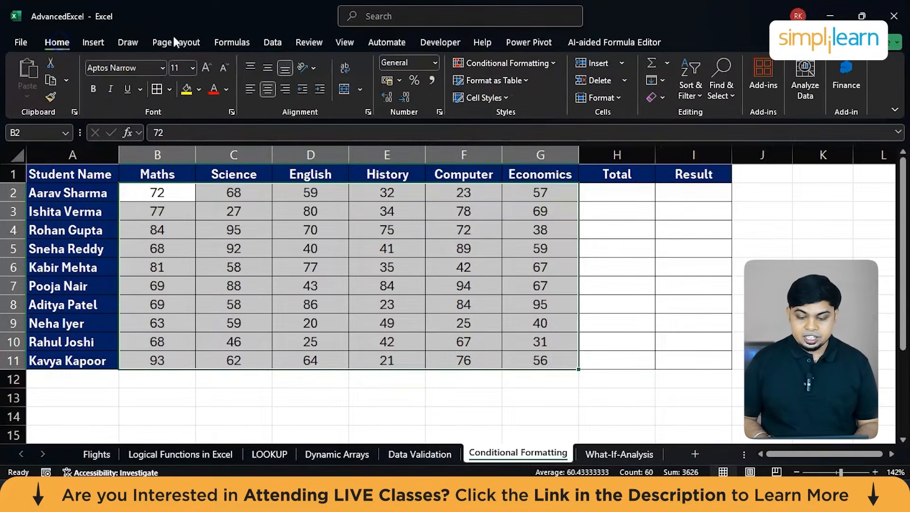
{"action": "left_click", "coordinate": [546, 64]}
{"action": "left_click", "coordinate": [539, 145]}
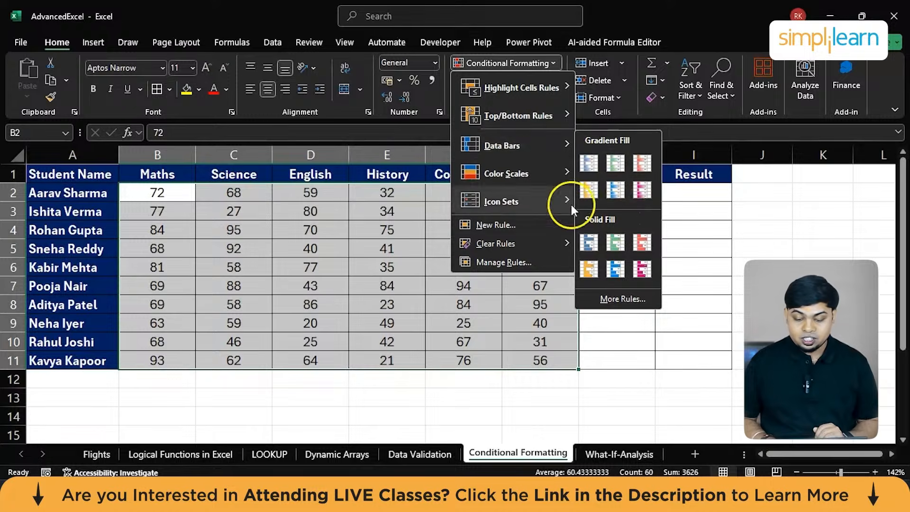
{"action": "mouse_move", "coordinate": [502, 118]}
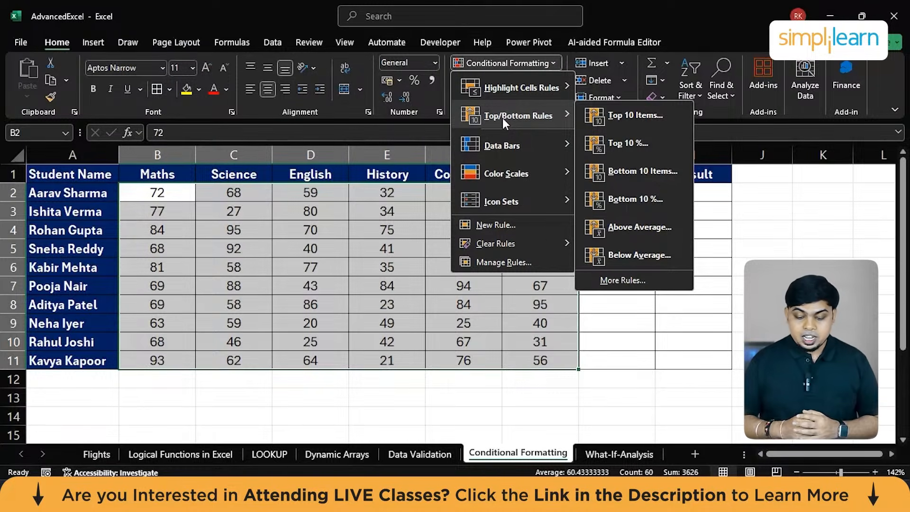
{"action": "mouse_move", "coordinate": [490, 174]}
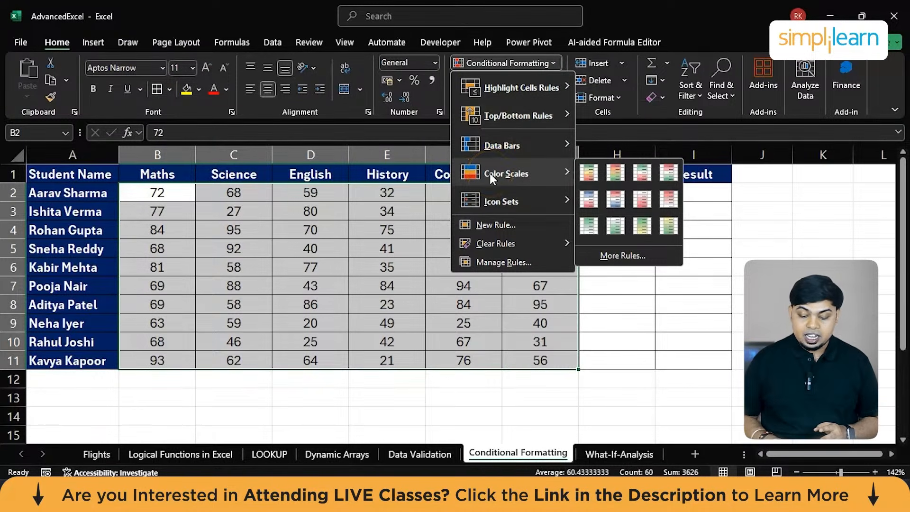
{"action": "left_click", "coordinate": [486, 227]}
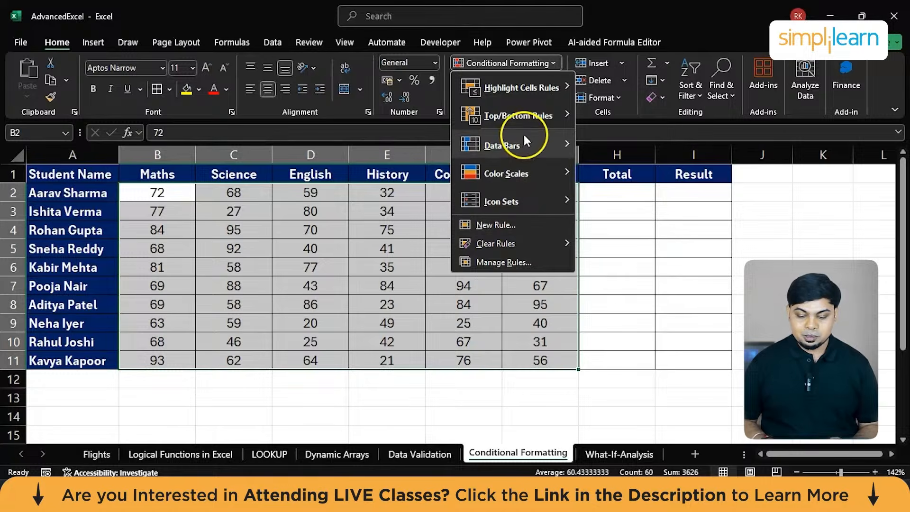
{"action": "left_click", "coordinate": [521, 119]}
{"action": "left_click", "coordinate": [503, 142]}
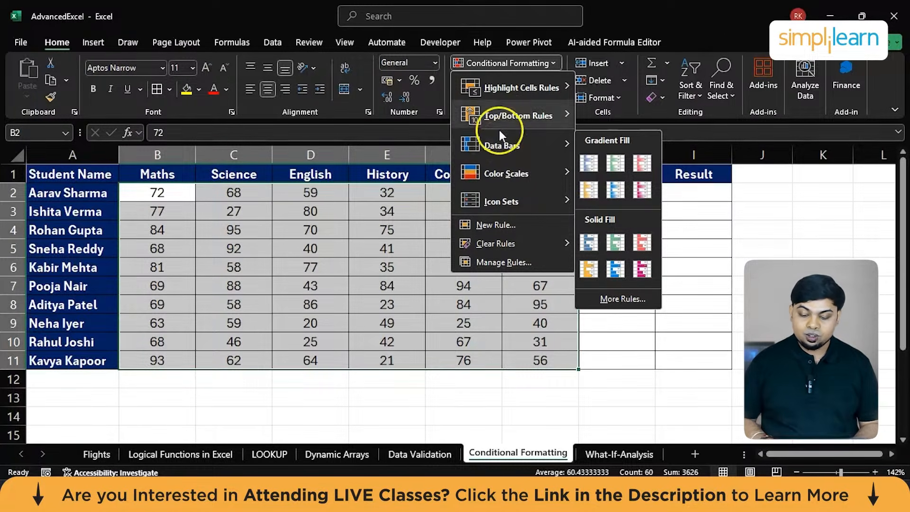
Apply a Less Than highlight rule to the marks in B2:G11, formatting values below 35 in red.
{"action": "left_click", "coordinate": [511, 92]}
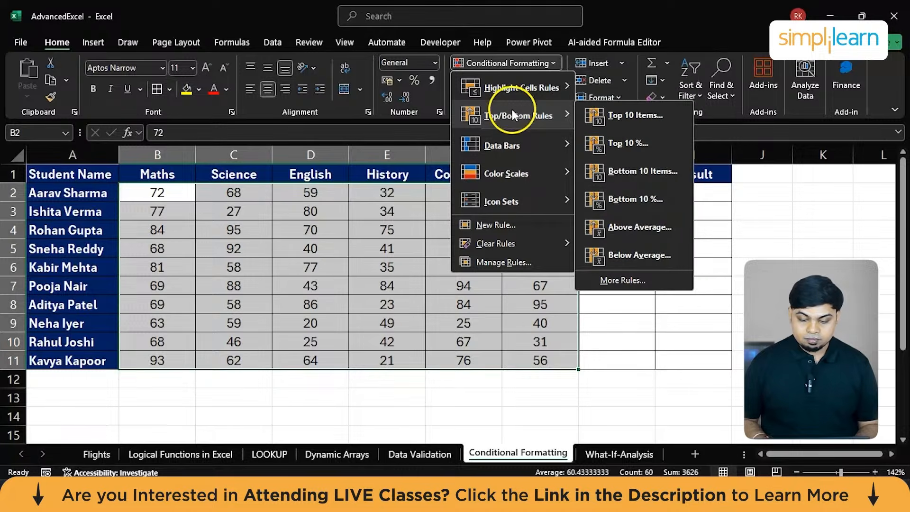
{"action": "mouse_move", "coordinate": [513, 94]}
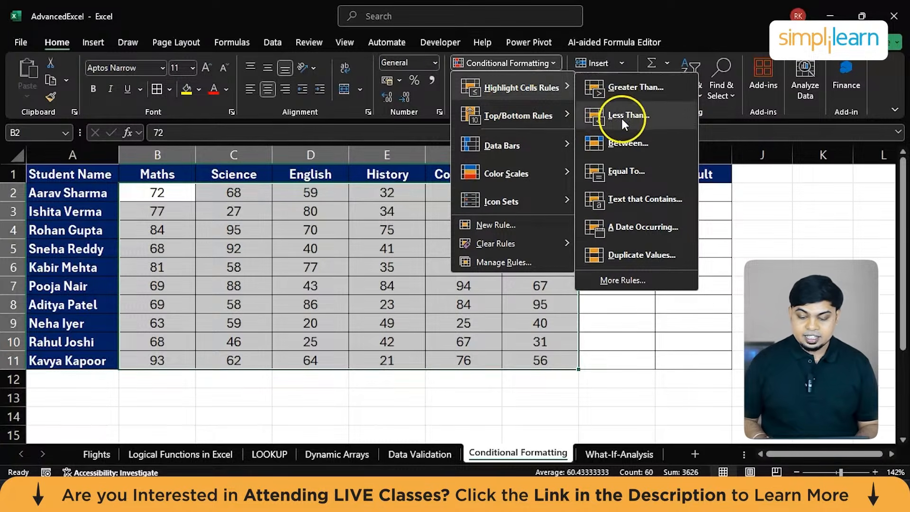
{"action": "left_click", "coordinate": [621, 116]}
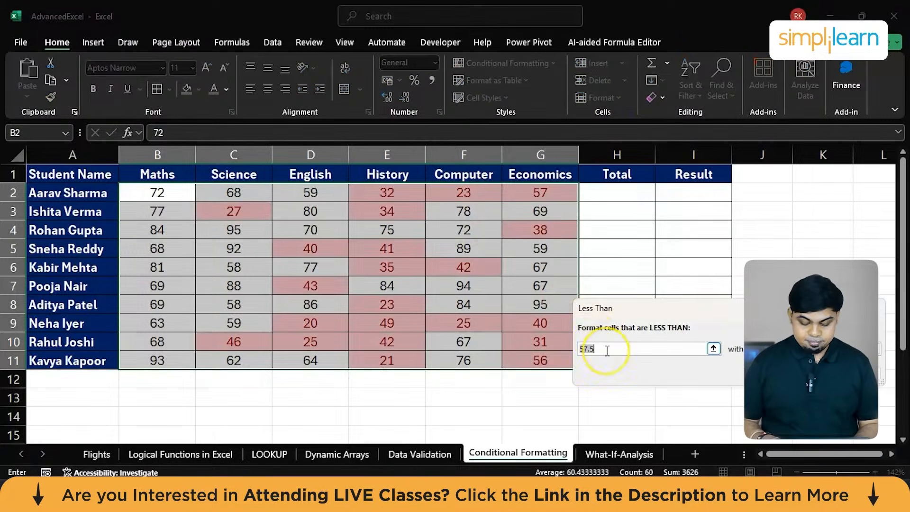
{"action": "type", "text": "35"}
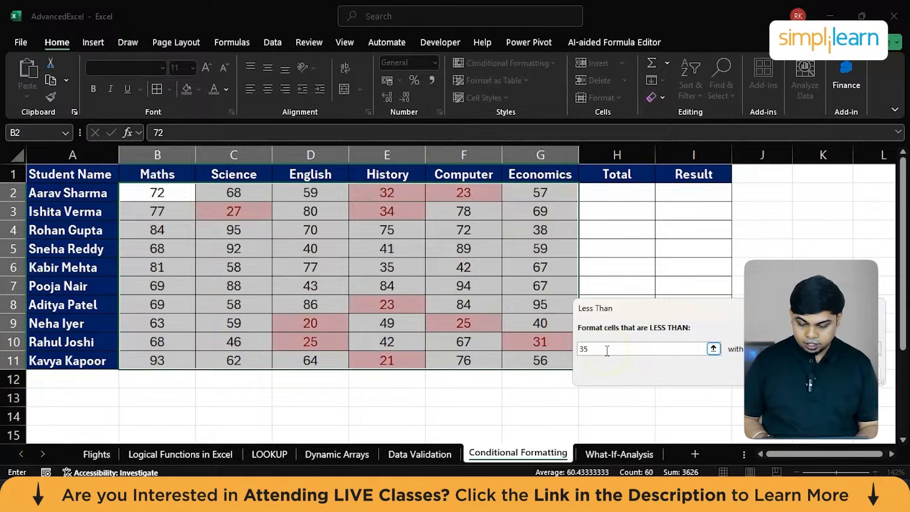
{"action": "key", "text": "Return"}
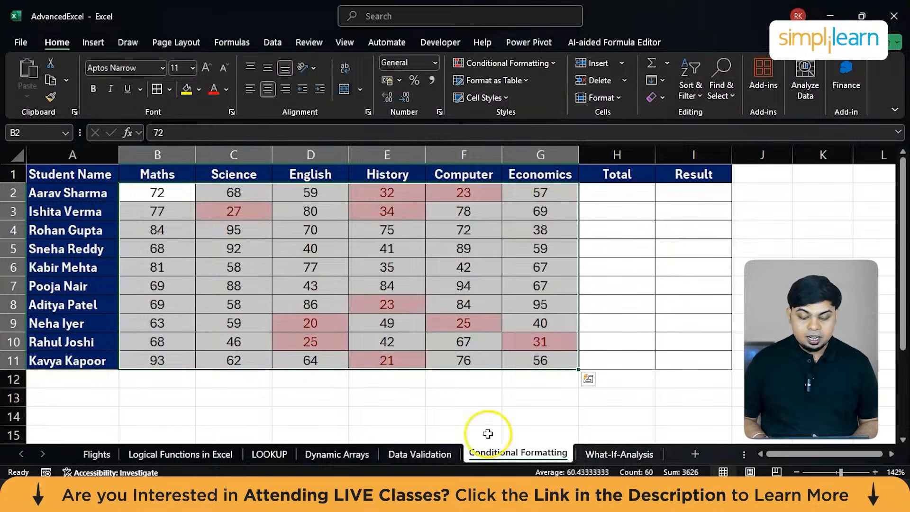
{"action": "left_click", "coordinate": [521, 415]}
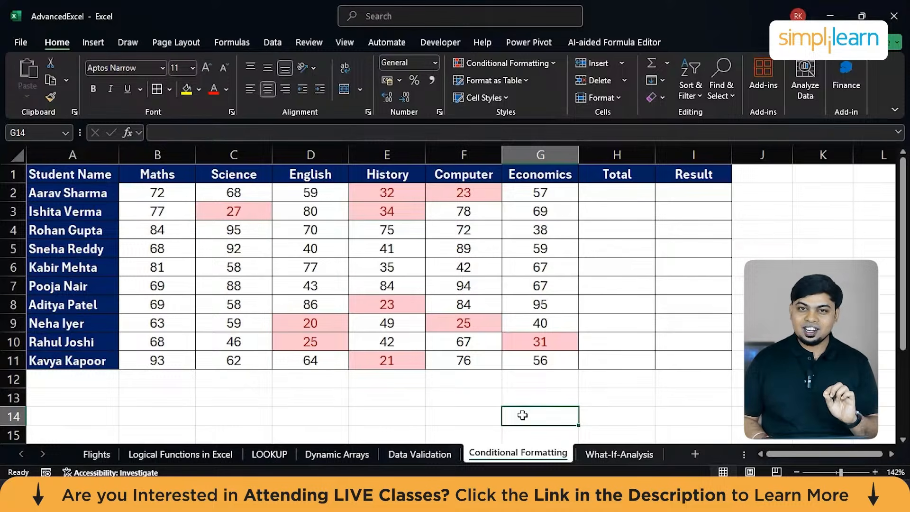
Switch to the What-If-Analysis sheet and examine the product table's quantities, prices, amounts, total revenue and expected revenue.
{"action": "left_click", "coordinate": [601, 456]}
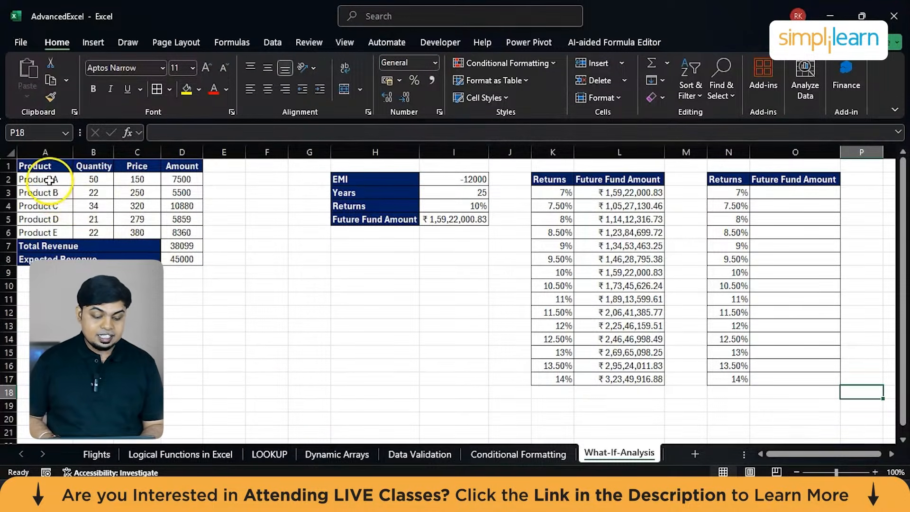
{"action": "left_click_drag", "start_coordinate": [49, 180], "coordinate": [50, 239]}
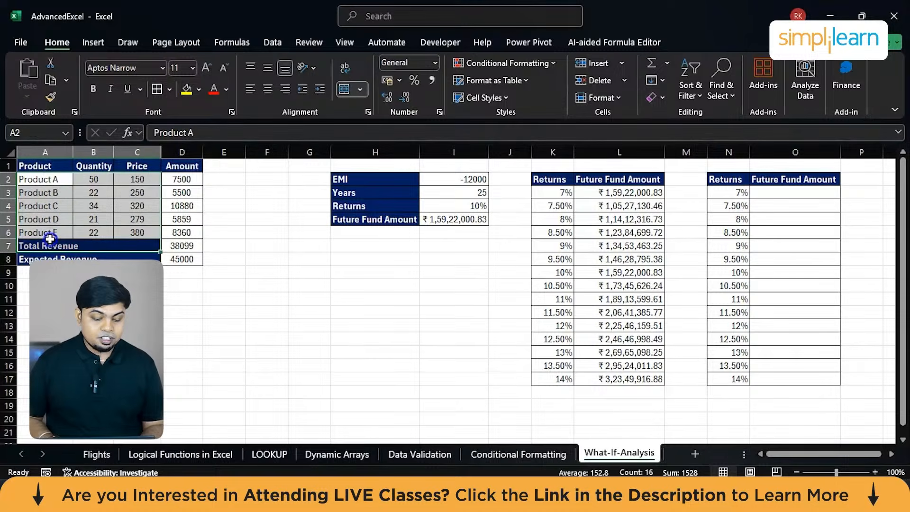
{"action": "left_click", "coordinate": [71, 209]}
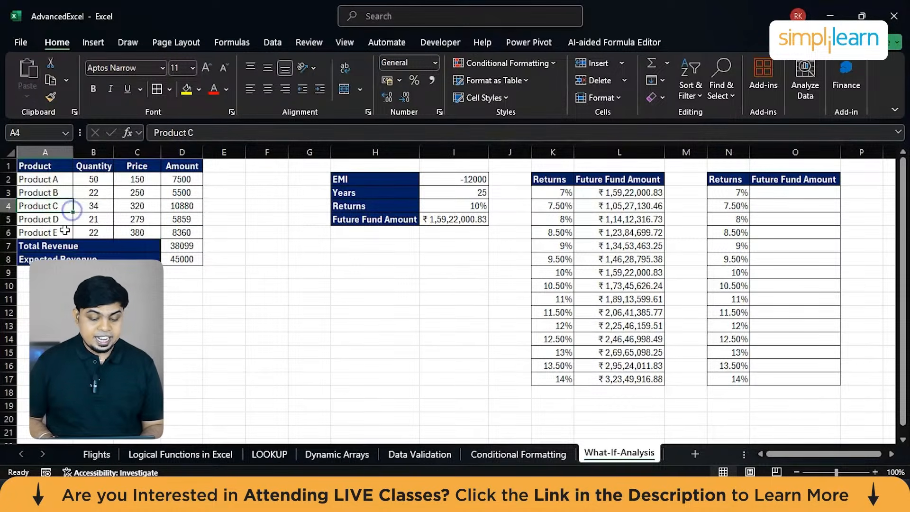
{"action": "left_click_drag", "start_coordinate": [93, 179], "coordinate": [94, 233]}
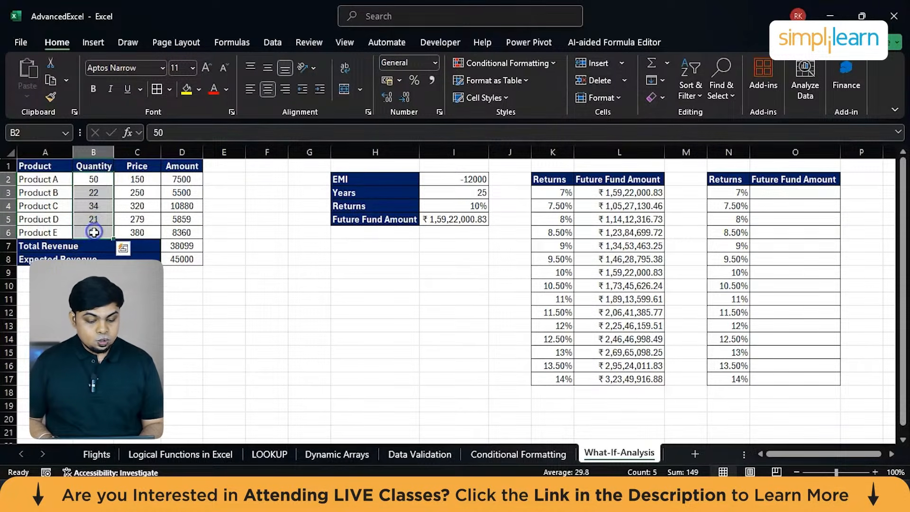
{"action": "left_click_drag", "start_coordinate": [137, 179], "coordinate": [139, 239]}
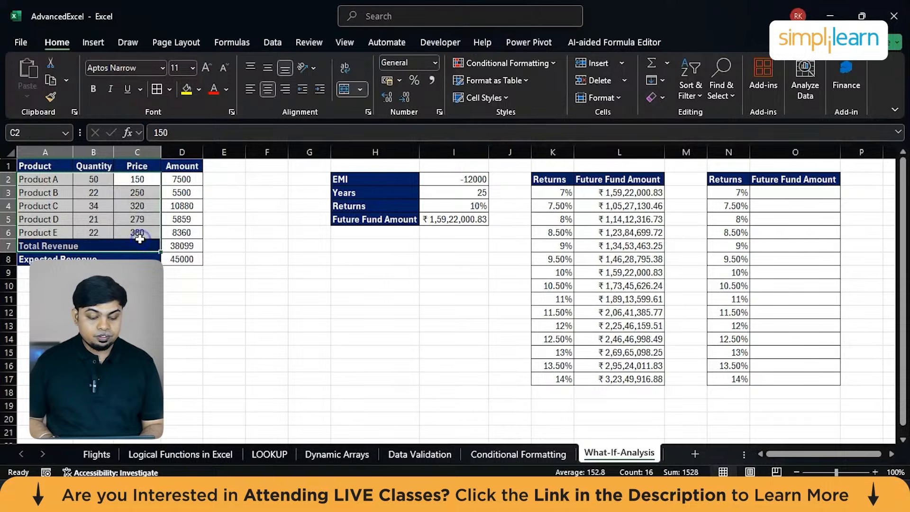
{"action": "left_click", "coordinate": [137, 219]}
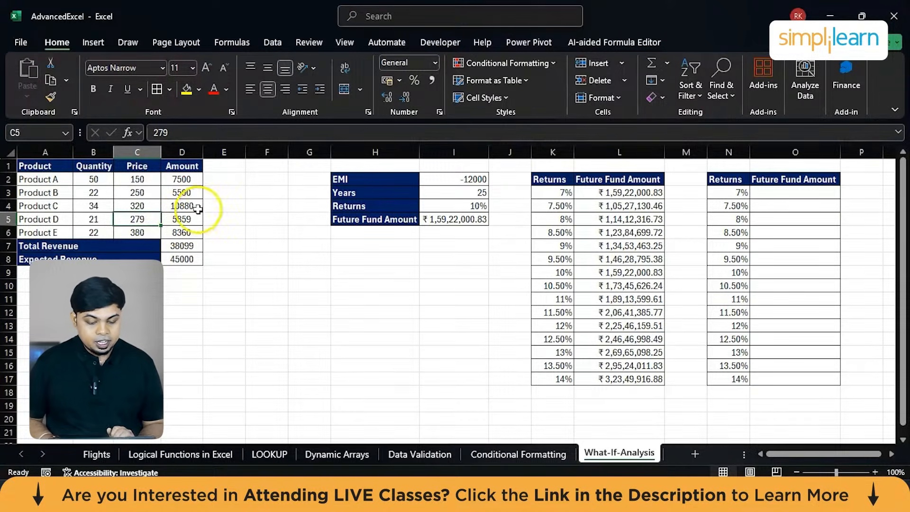
{"action": "left_click_drag", "start_coordinate": [182, 178], "coordinate": [183, 232]}
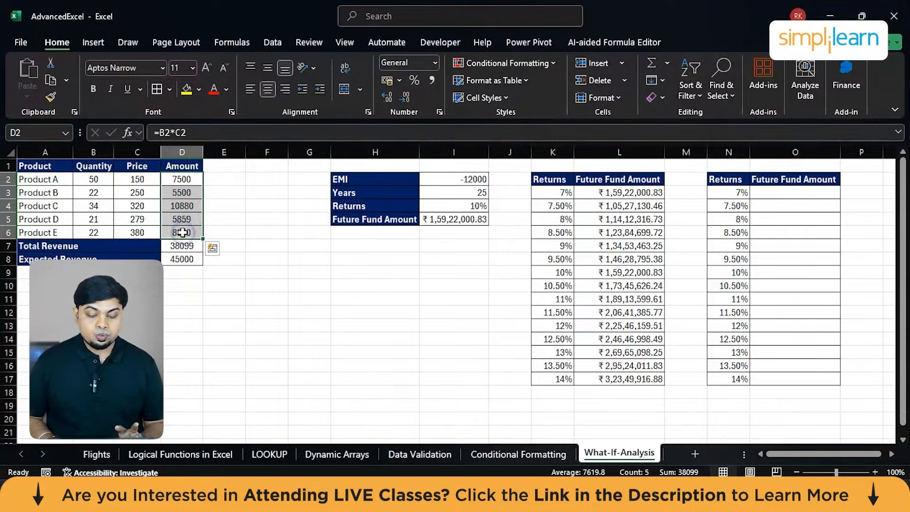
{"action": "left_click", "coordinate": [176, 249]}
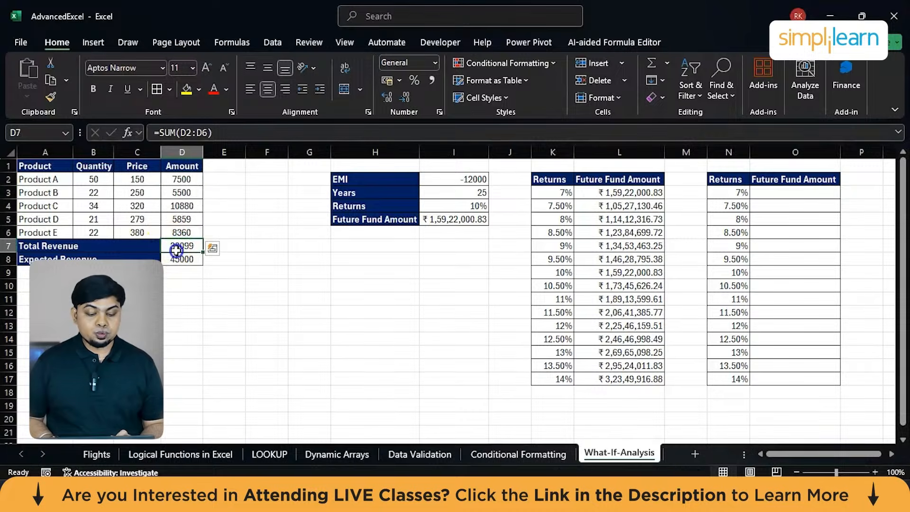
{"action": "left_click", "coordinate": [186, 258]}
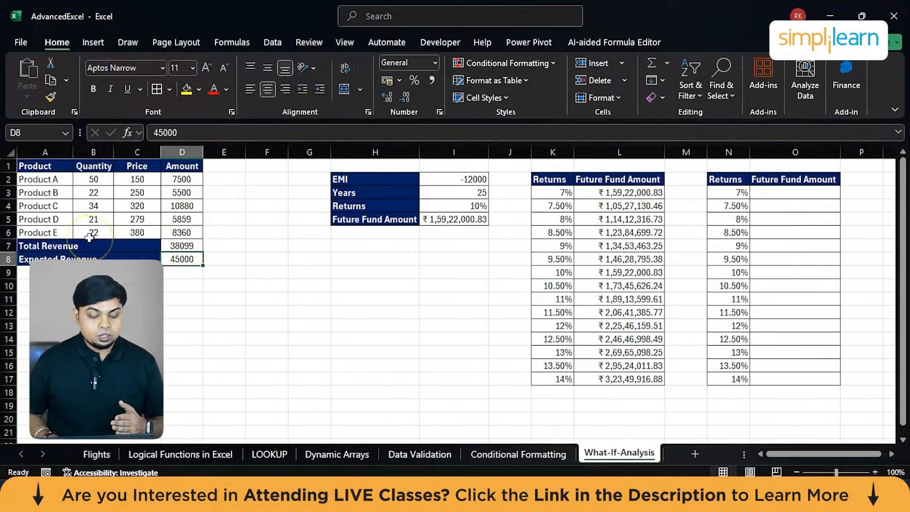
{"action": "left_click", "coordinate": [37, 234]}
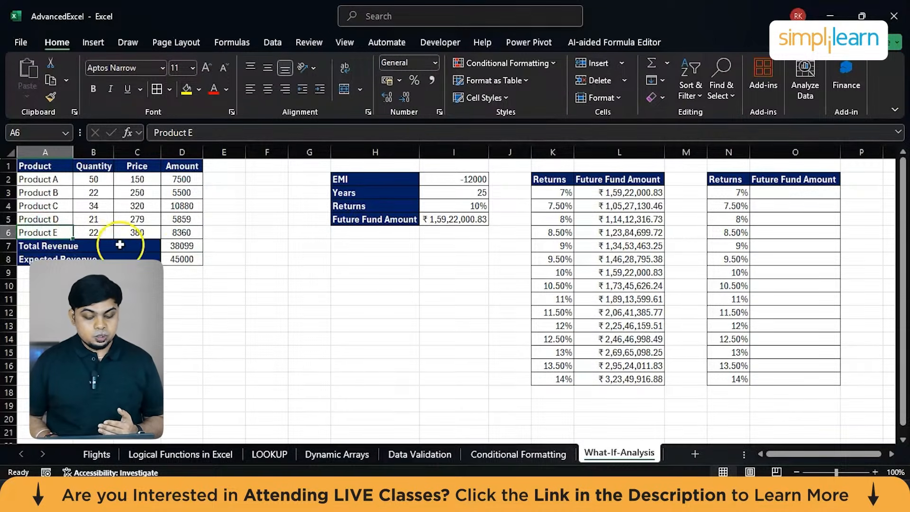
{"action": "left_click", "coordinate": [252, 286]}
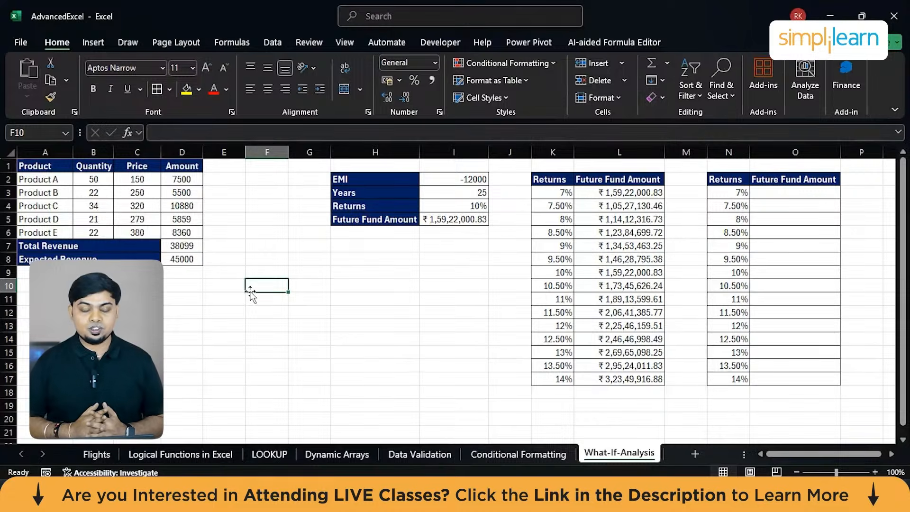
Start a Goal Seek on the Total Revenue cell D7 with a target value of 45000.
{"action": "left_click", "coordinate": [183, 248]}
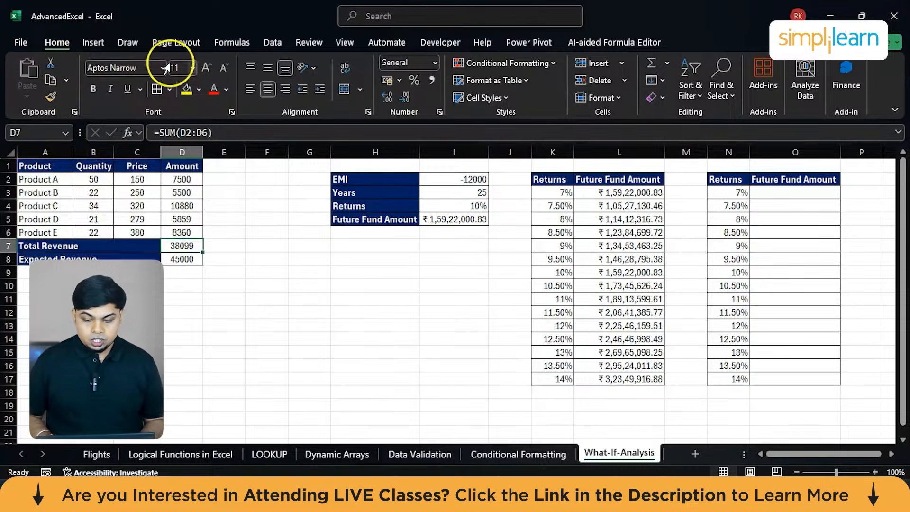
{"action": "left_click", "coordinate": [274, 43]}
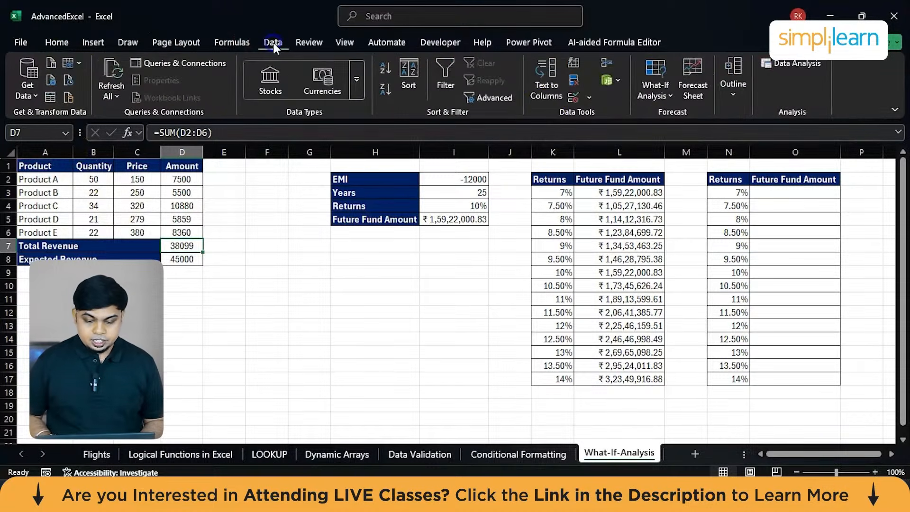
{"action": "left_click", "coordinate": [656, 90]}
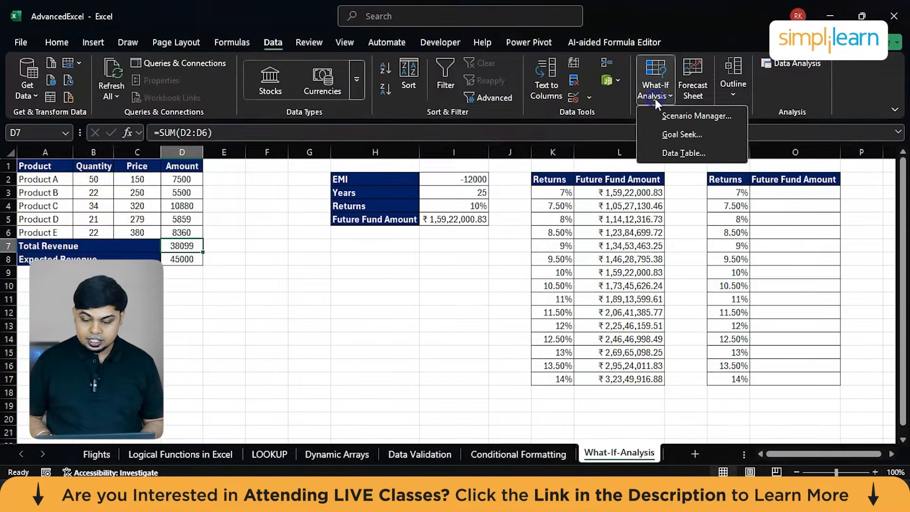
{"action": "left_click", "coordinate": [670, 135]}
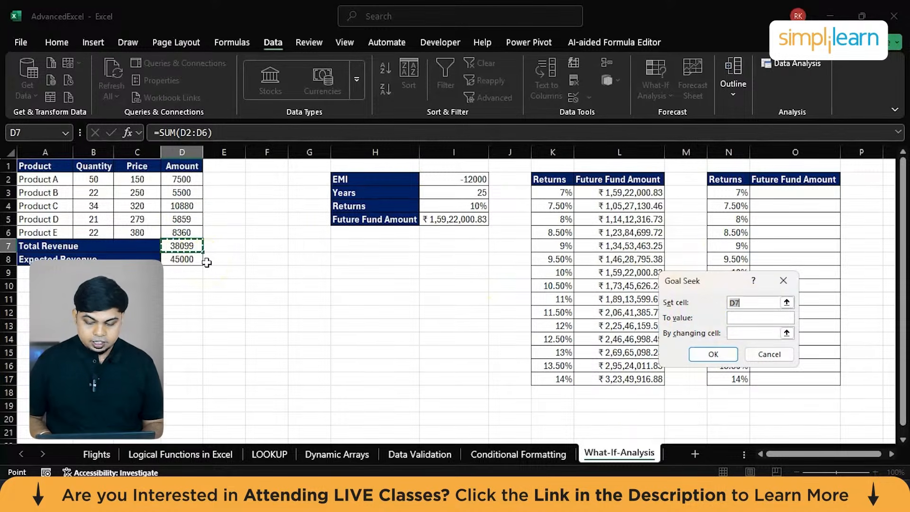
{"action": "left_click", "coordinate": [188, 258]}
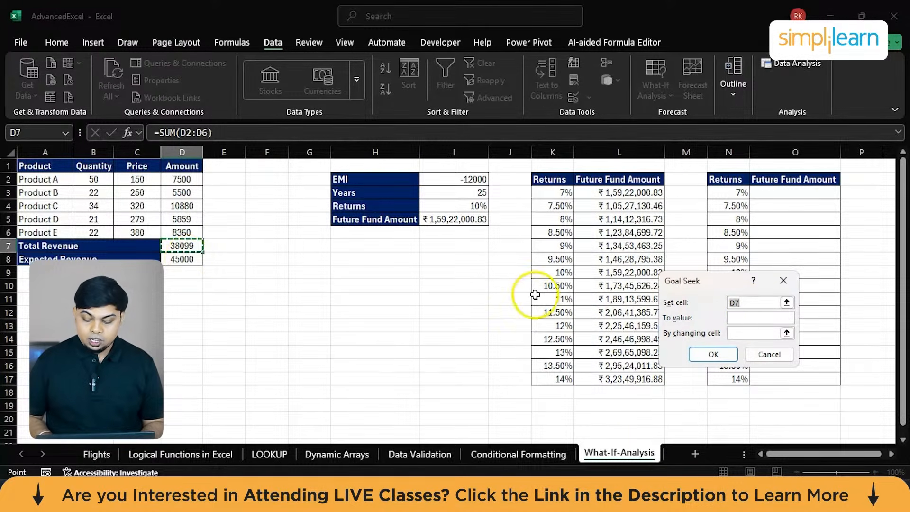
{"action": "left_click", "coordinate": [749, 319]}
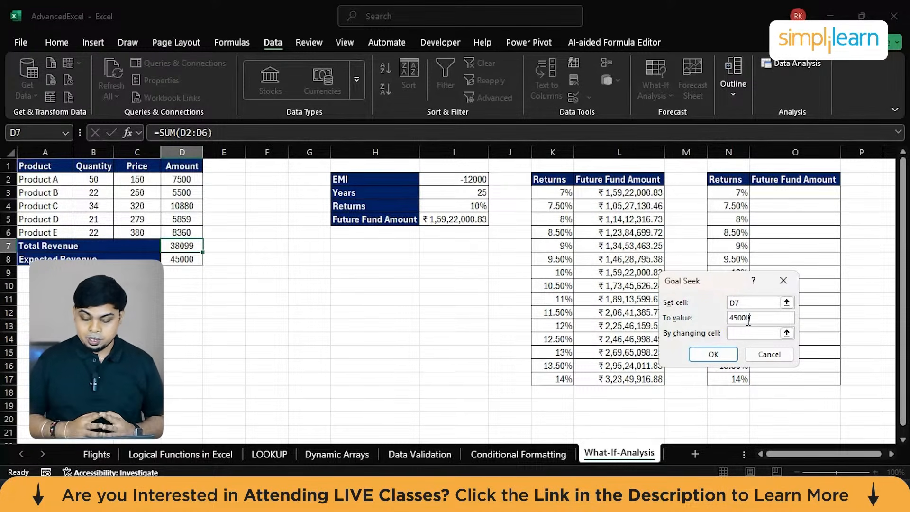
{"action": "type", "text": "45000"}
Set Product D's quantity in B5 as the changing cell, run the Goal Seek and keep its solution.
{"action": "left_click", "coordinate": [734, 336]}
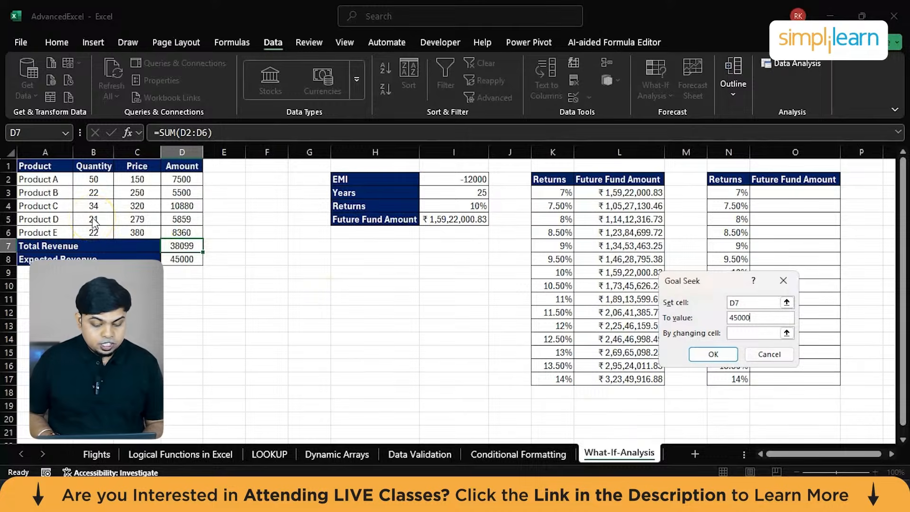
{"action": "left_click", "coordinate": [738, 334]}
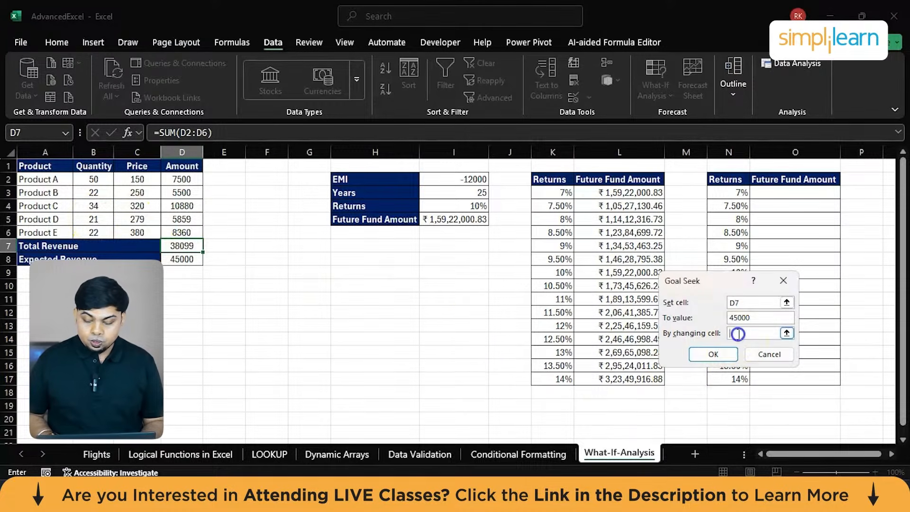
{"action": "left_click", "coordinate": [98, 221]}
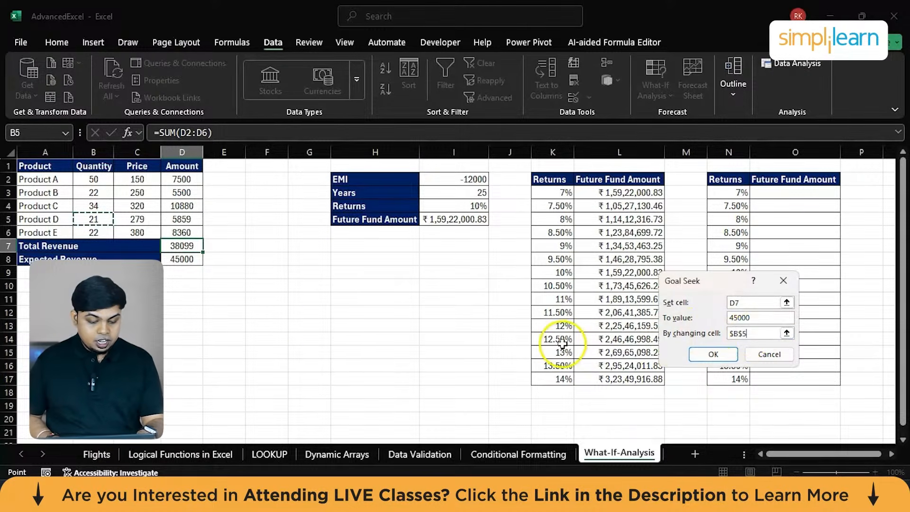
{"action": "left_click", "coordinate": [714, 356]}
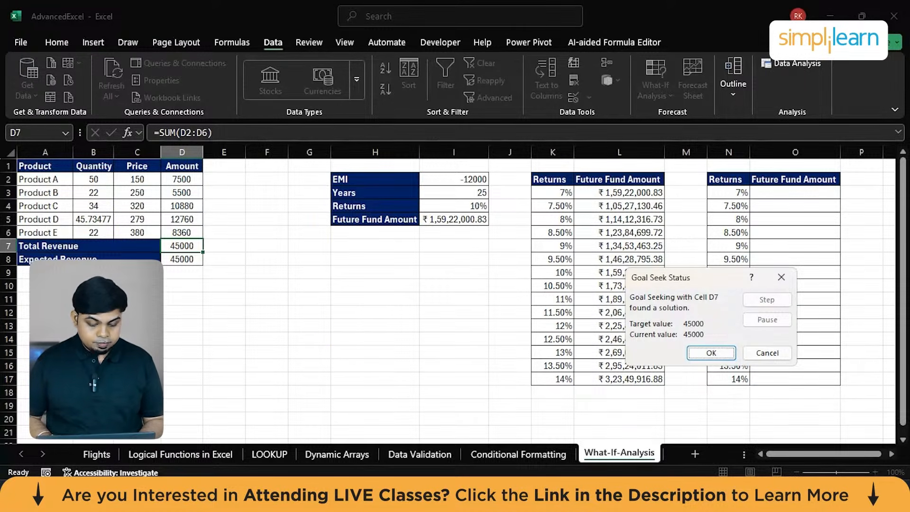
{"action": "left_click", "coordinate": [712, 354]}
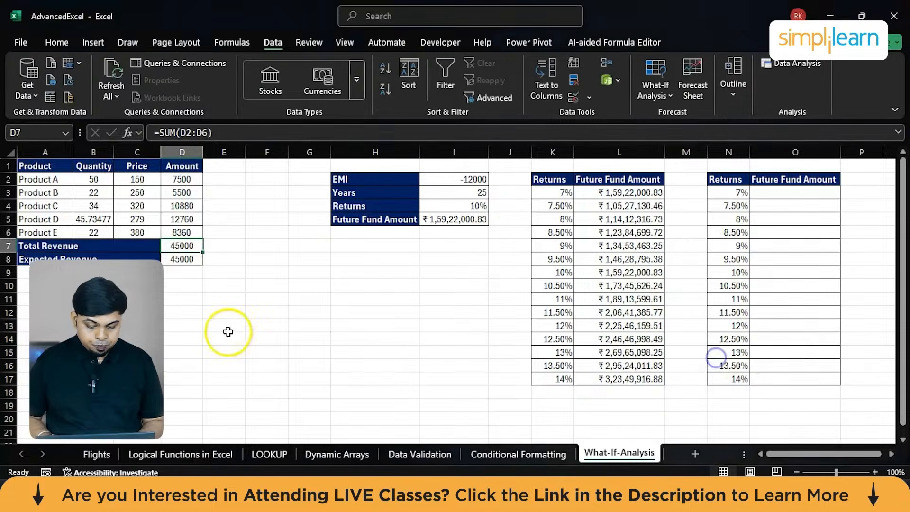
Calculate =46-21 in the empty cell E13 as a scratch check and clear the cell.
{"action": "left_click", "coordinate": [228, 332]}
{"action": "type", "text": "=4"}
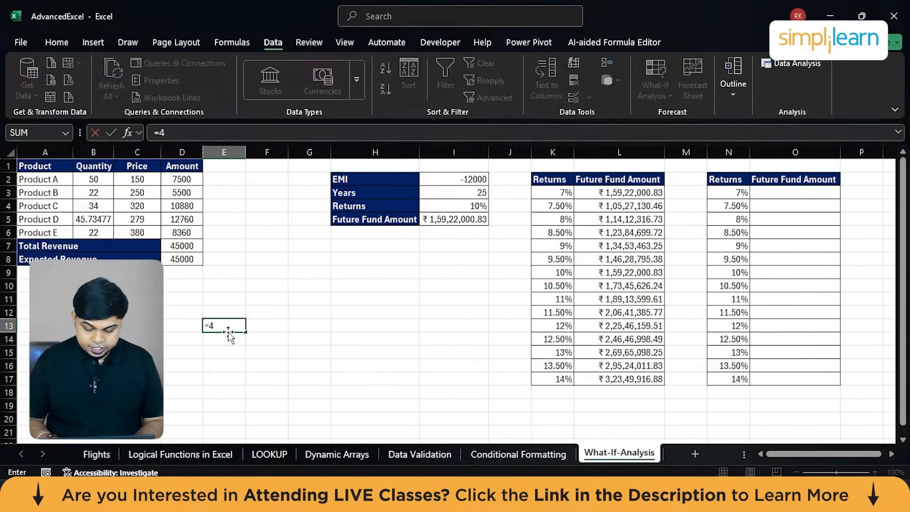
{"action": "type", "text": "6-21"}
{"action": "key", "text": "Return"}
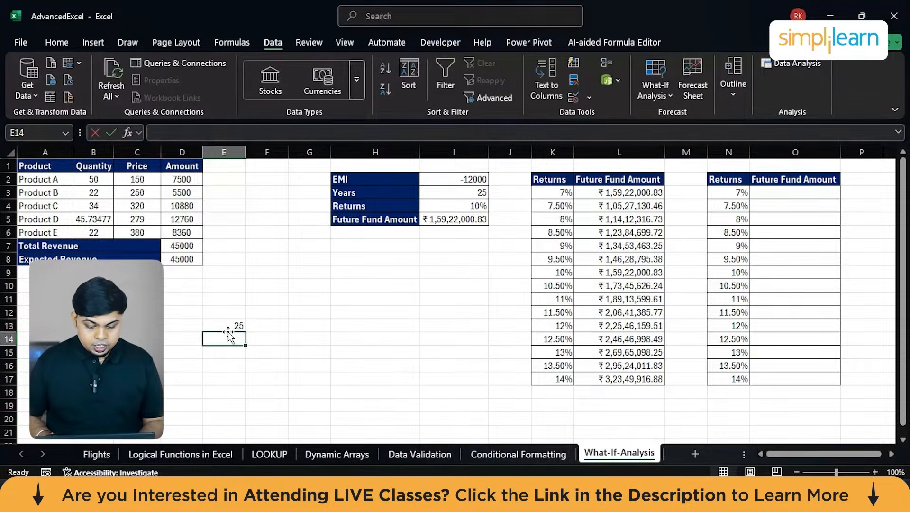
{"action": "left_click", "coordinate": [229, 326]}
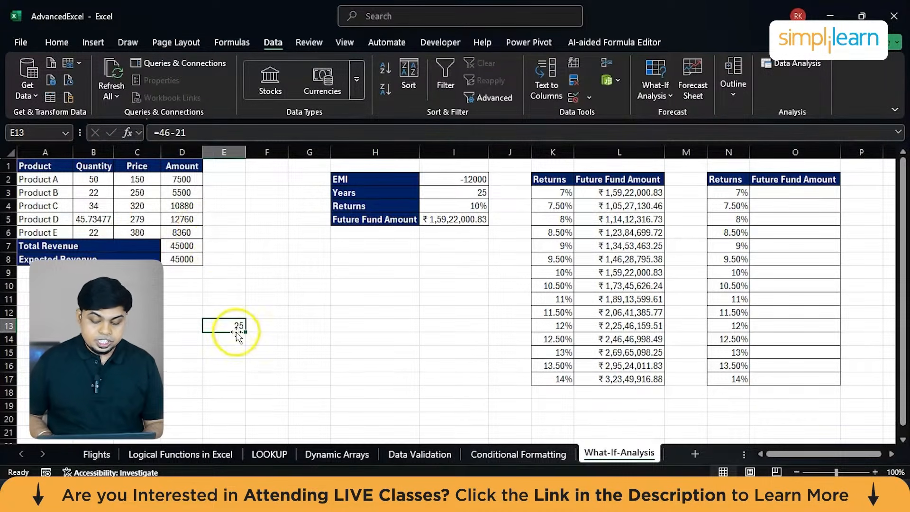
{"action": "left_click", "coordinate": [237, 332]}
{"action": "key", "text": "Delete"}
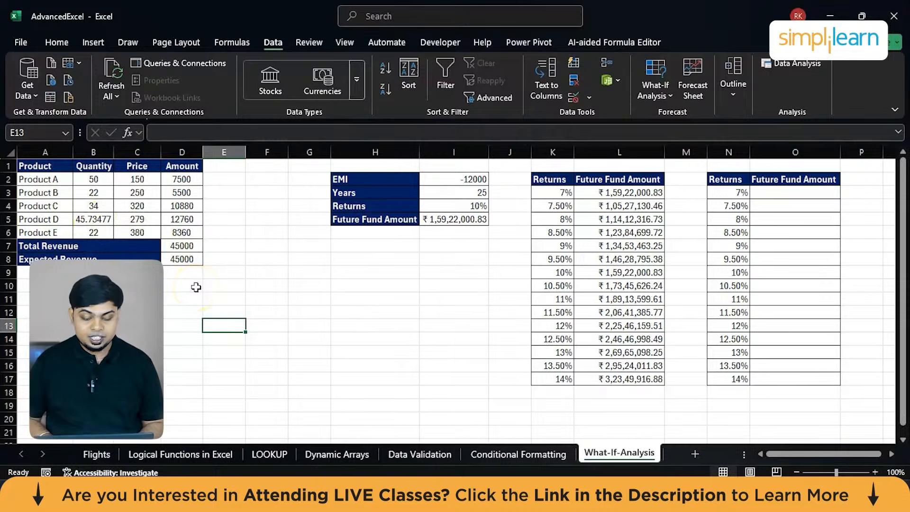
Examine the EMI, Years and Returns inputs and the Future Fund Amount formula in I5.
{"action": "scroll", "coordinate": [436, 270], "scroll_direction": "right", "scroll_amount": 2}
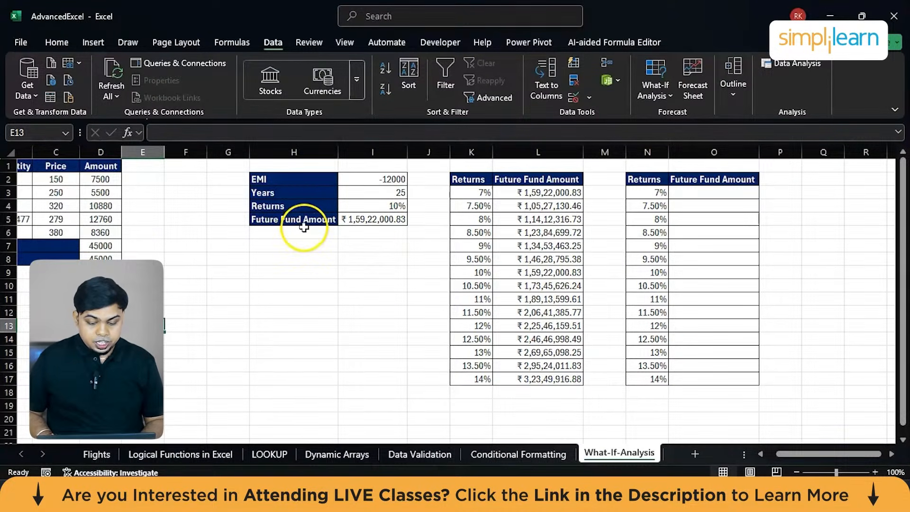
{"action": "left_click", "coordinate": [299, 180]}
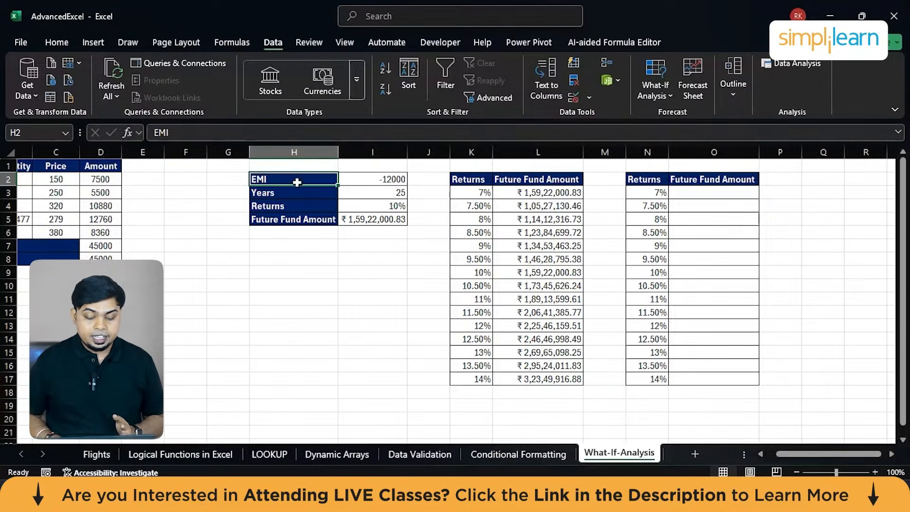
{"action": "left_click", "coordinate": [292, 192]}
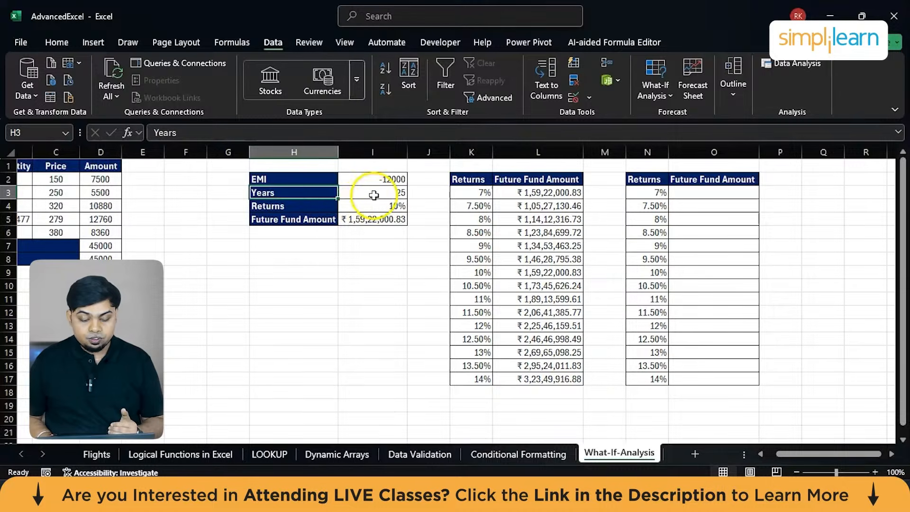
{"action": "left_click", "coordinate": [377, 211]}
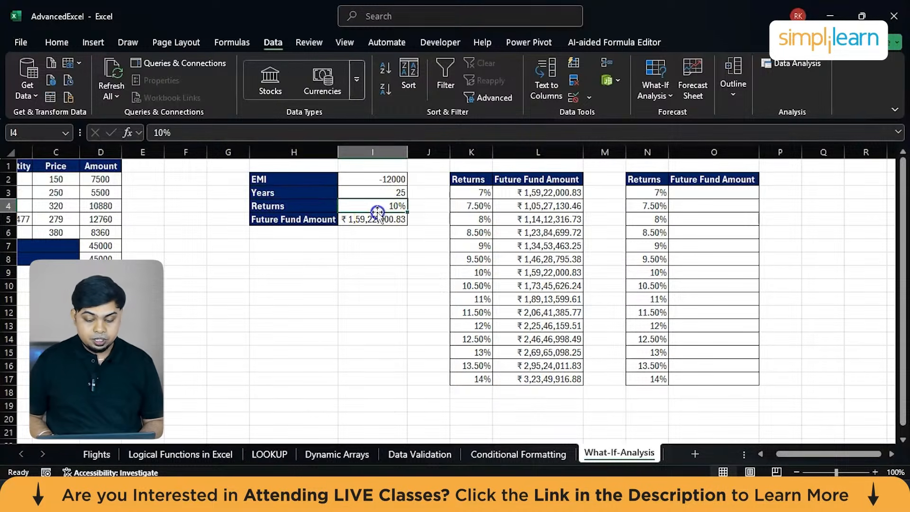
{"action": "left_click", "coordinate": [359, 223]}
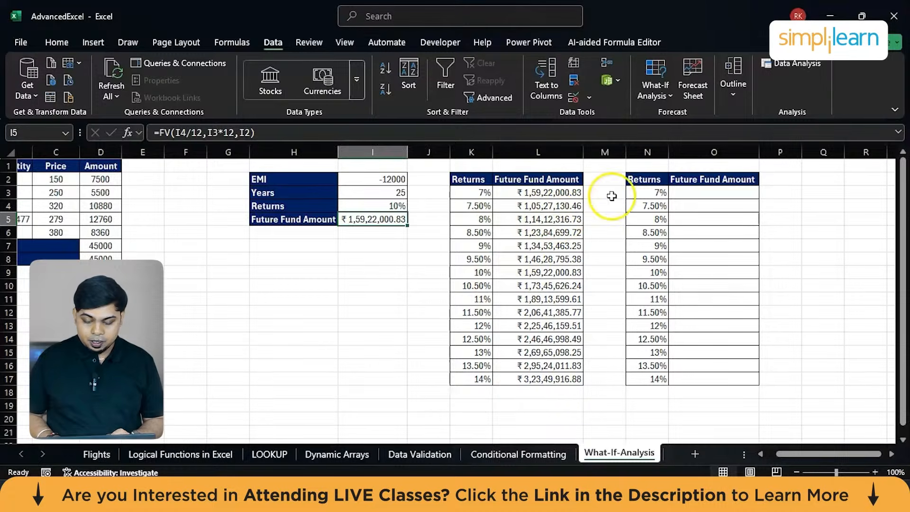
Enter =I5 in O3 of the second Future Fund Amount column and fill it down to O17.
{"action": "left_click", "coordinate": [705, 190]}
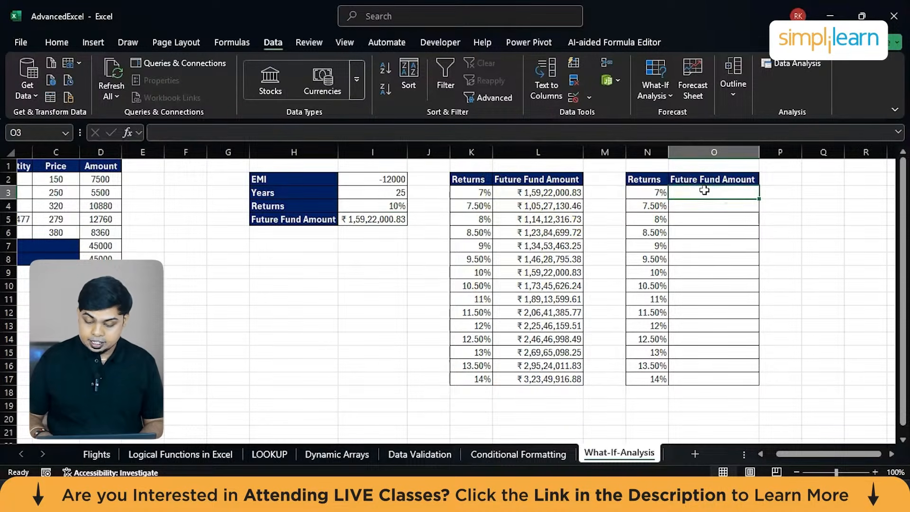
{"action": "type", "text": "="}
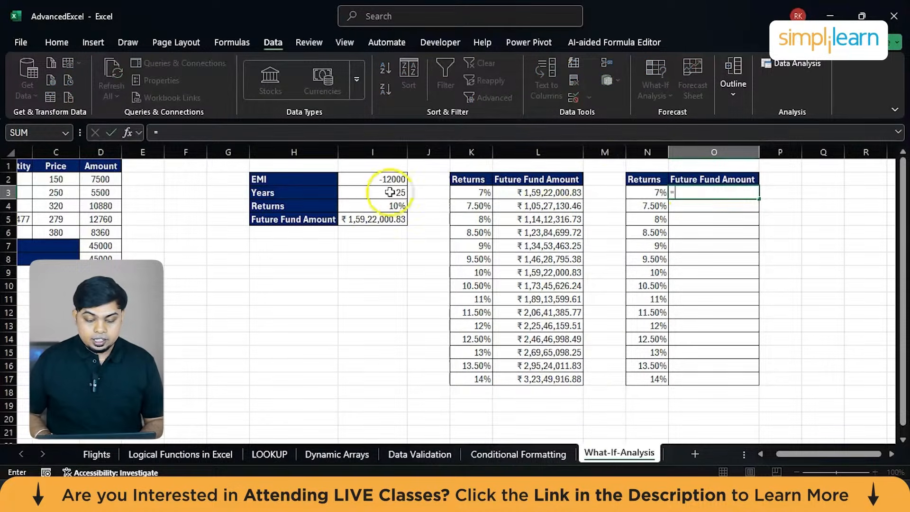
{"action": "left_click", "coordinate": [359, 219]}
{"action": "key", "text": "Return"}
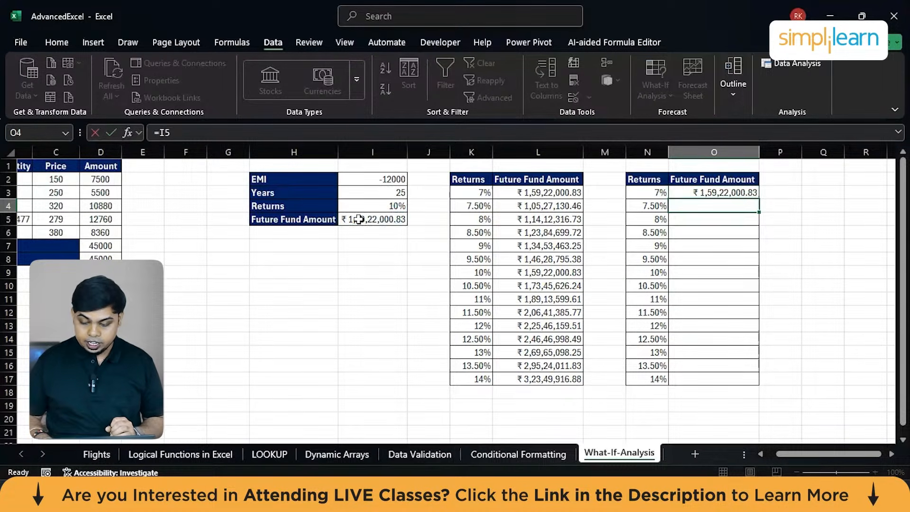
{"action": "left_click", "coordinate": [744, 192]}
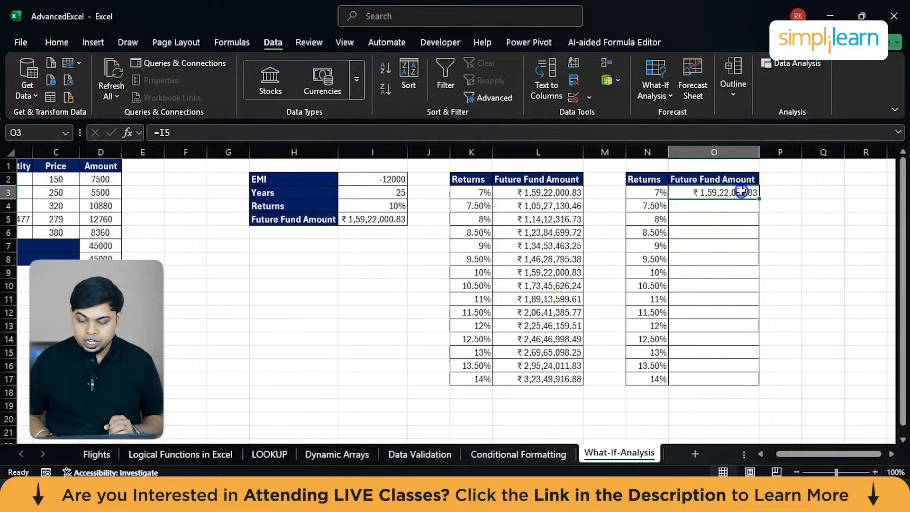
{"action": "left_click_drag", "start_coordinate": [761, 198], "coordinate": [754, 378]}
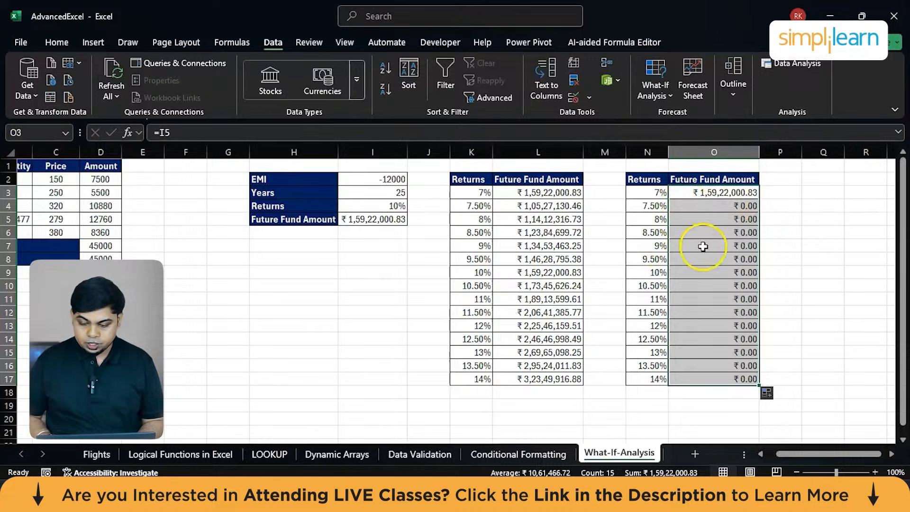
{"action": "left_click", "coordinate": [789, 247]}
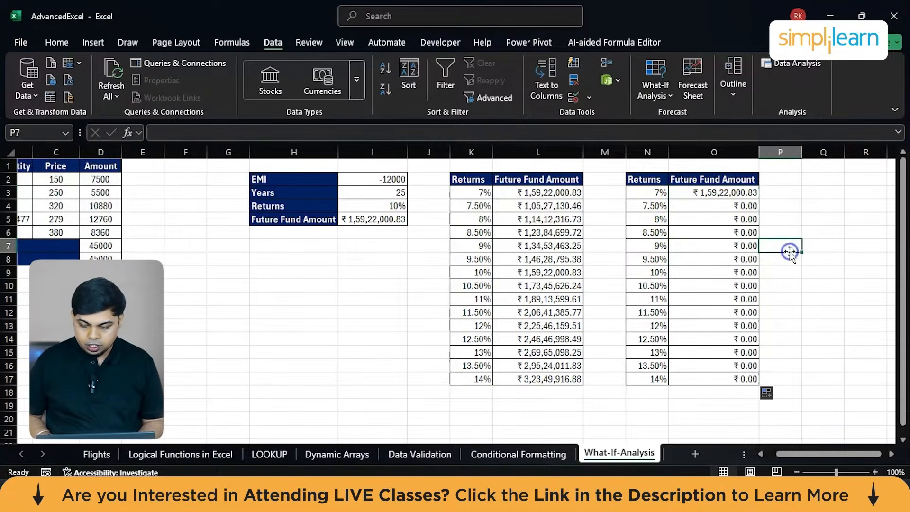
Clear the Future Fund Amount formulas from O3:O17.
{"action": "left_click", "coordinate": [654, 193]}
{"action": "left_click_drag", "start_coordinate": [655, 193], "coordinate": [724, 387]}
{"action": "left_click", "coordinate": [726, 376]}
{"action": "left_click", "coordinate": [791, 198]}
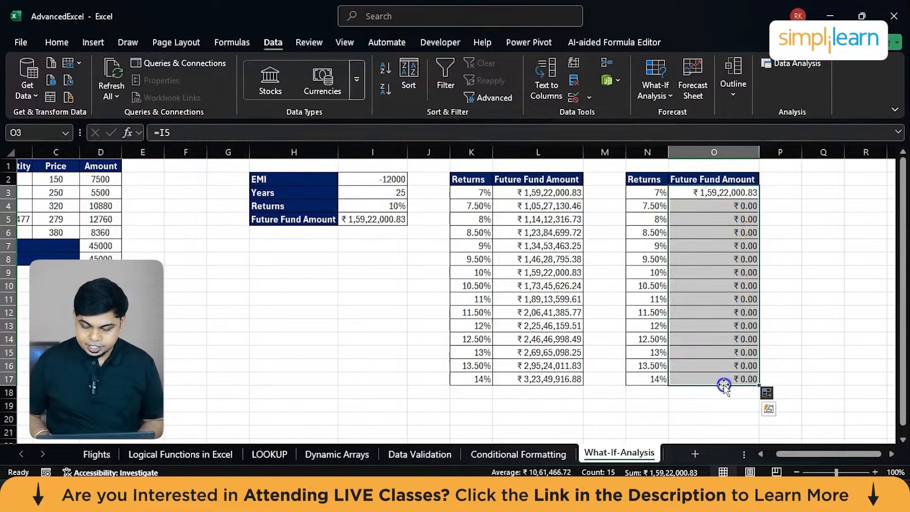
{"action": "key", "text": "Delete"}
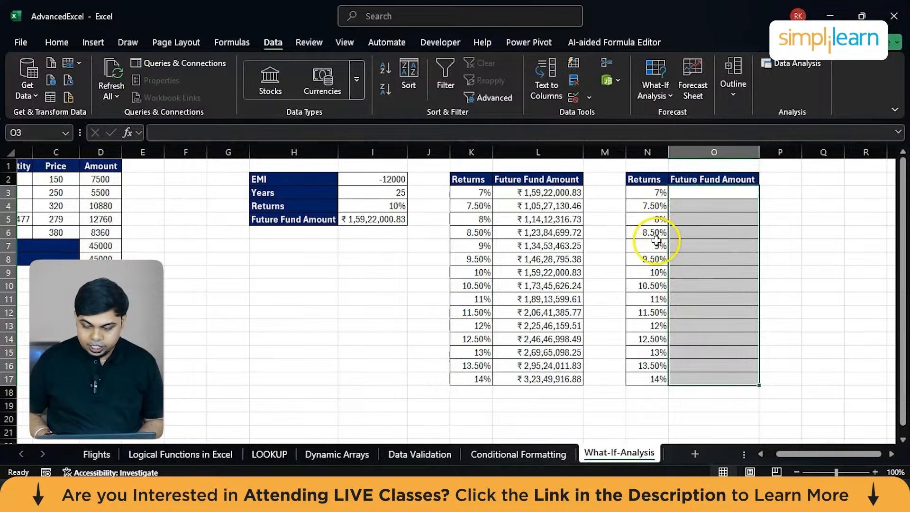
Move the 7% to 9.50% return rates from N3:N8 to below the 14% row, starting at N18.
{"action": "left_click_drag", "start_coordinate": [649, 259], "coordinate": [647, 196]}
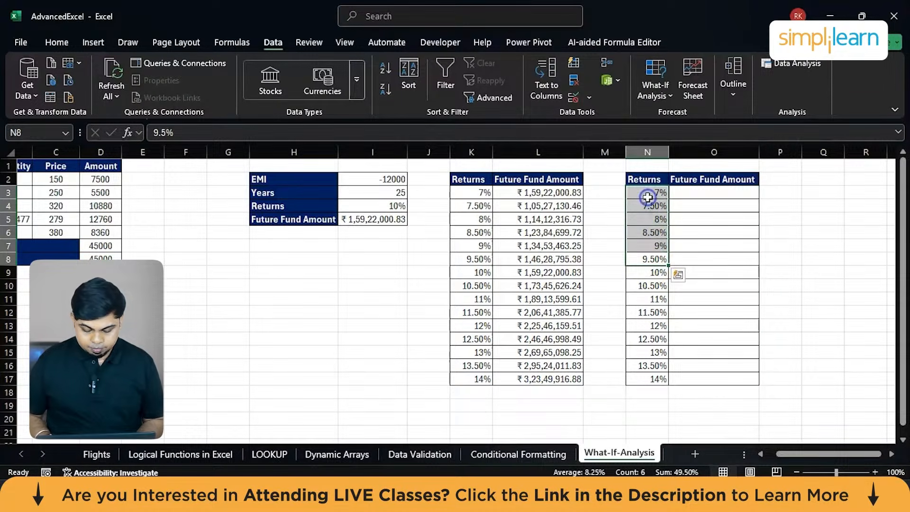
{"action": "key", "text": "ctrl+c"}
{"action": "left_click", "coordinate": [642, 396]}
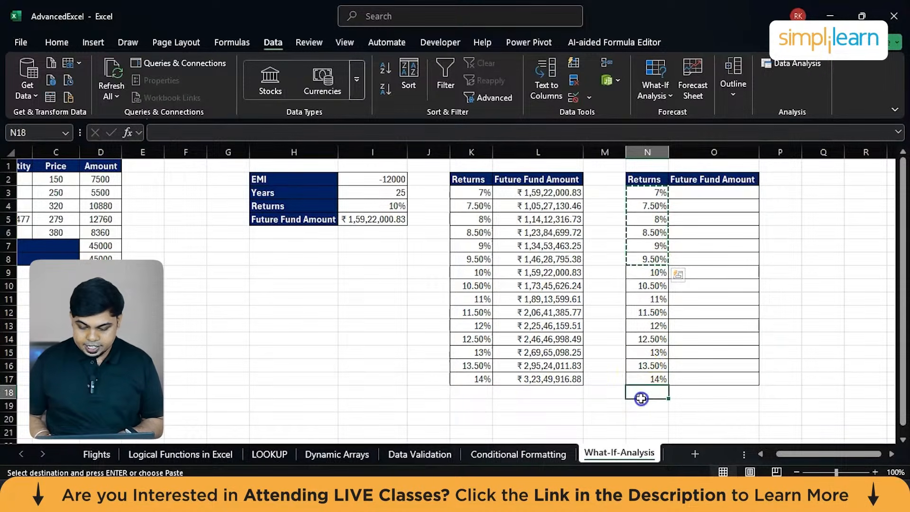
{"action": "key", "text": "ctrl+v"}
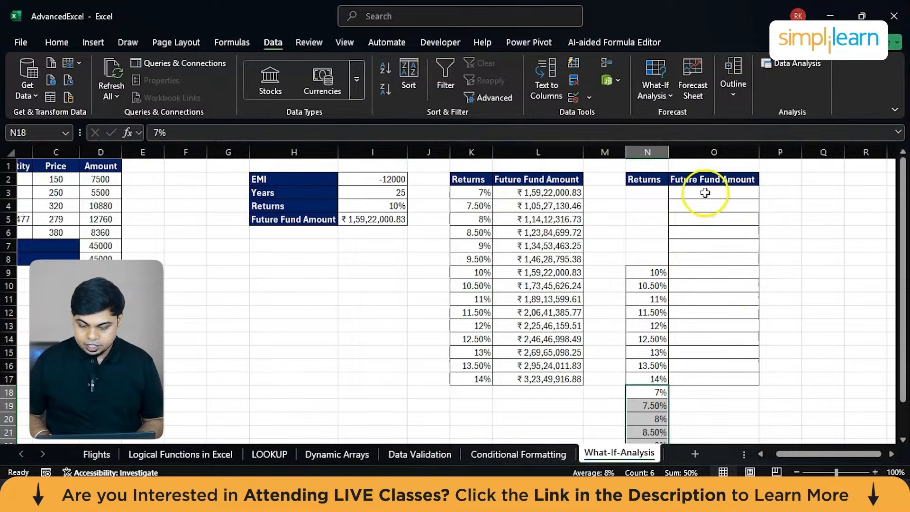
Move the empty bordered Future Fund Amount cells O3:O8 beside the relocated rates, starting at O18.
{"action": "left_click", "coordinate": [705, 192]}
{"action": "left_click_drag", "start_coordinate": [706, 191], "coordinate": [707, 258]}
{"action": "key", "text": "ctrl+c"}
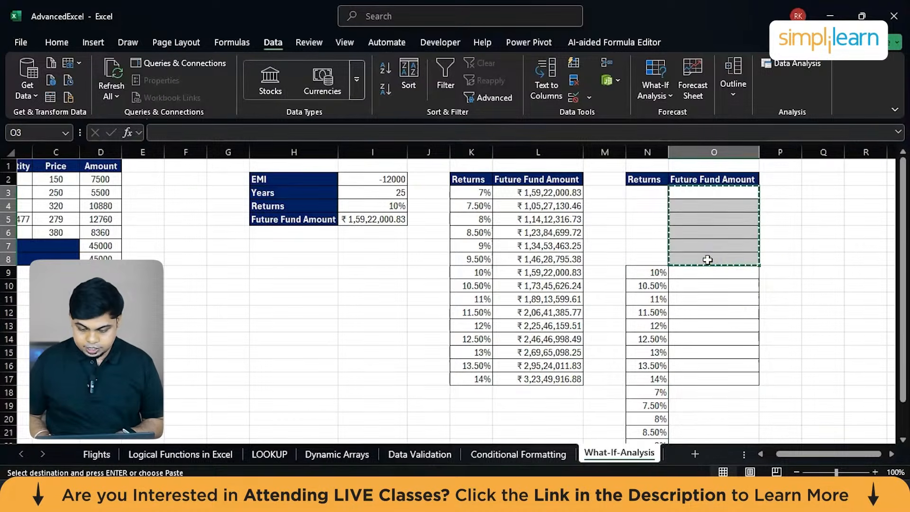
{"action": "scroll", "coordinate": [707, 260], "scroll_direction": "down", "scroll_amount": 4}
{"action": "left_click", "coordinate": [698, 231]}
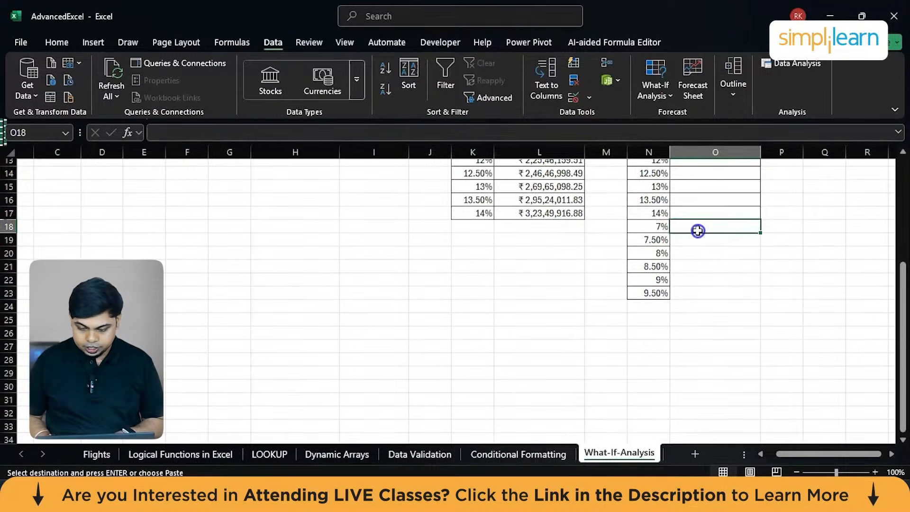
{"action": "key", "text": "ctrl+v"}
{"action": "scroll", "coordinate": [697, 235], "scroll_direction": "up", "scroll_amount": 4}
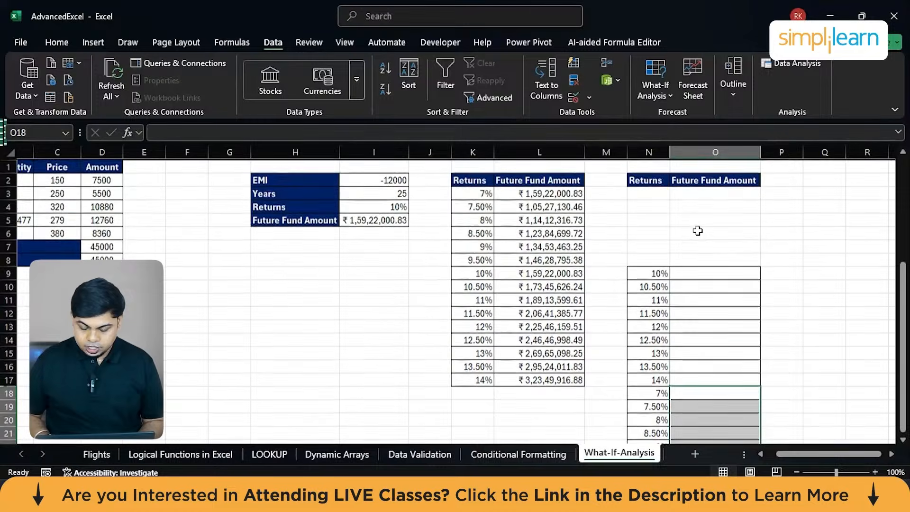
Delete the blank cells N3:O8 under the second Returns and Future Fund Amount headers, shifting the cells below up.
{"action": "left_click_drag", "start_coordinate": [644, 194], "coordinate": [738, 246]}
{"action": "right_click", "coordinate": [730, 263]}
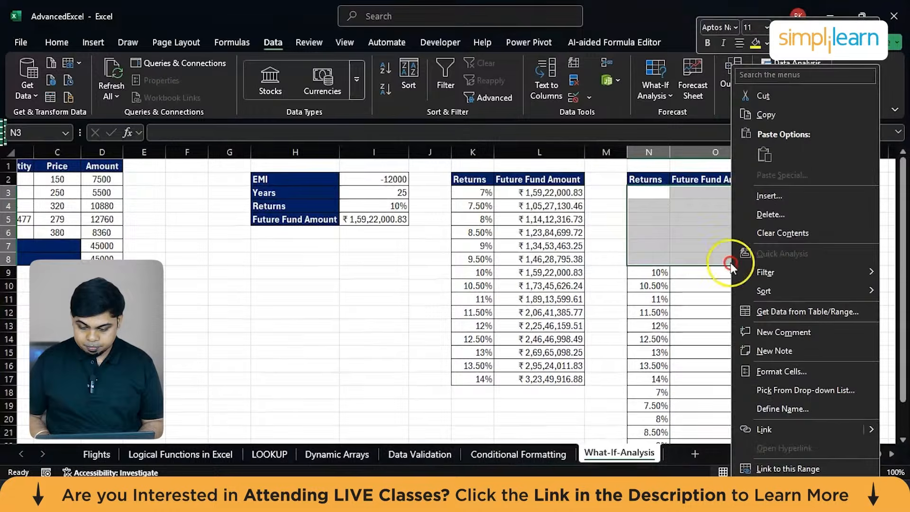
{"action": "left_click", "coordinate": [792, 210]}
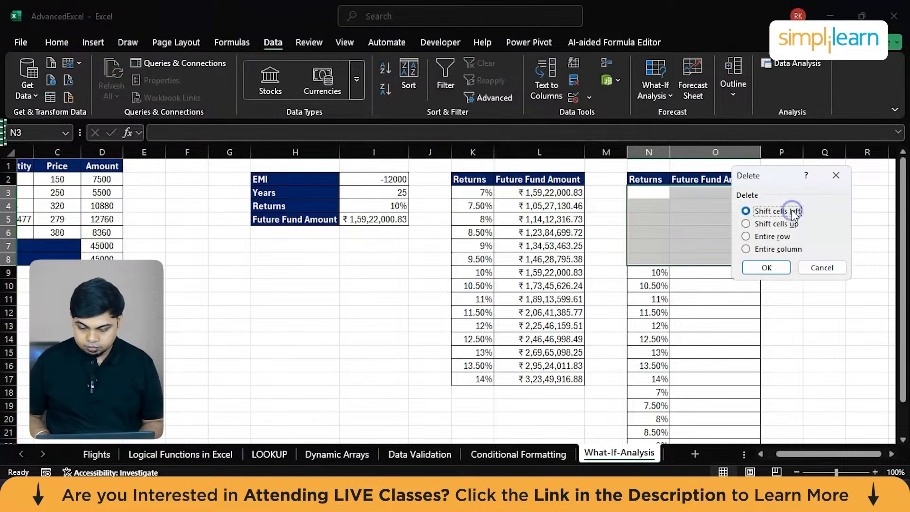
{"action": "left_click", "coordinate": [773, 225]}
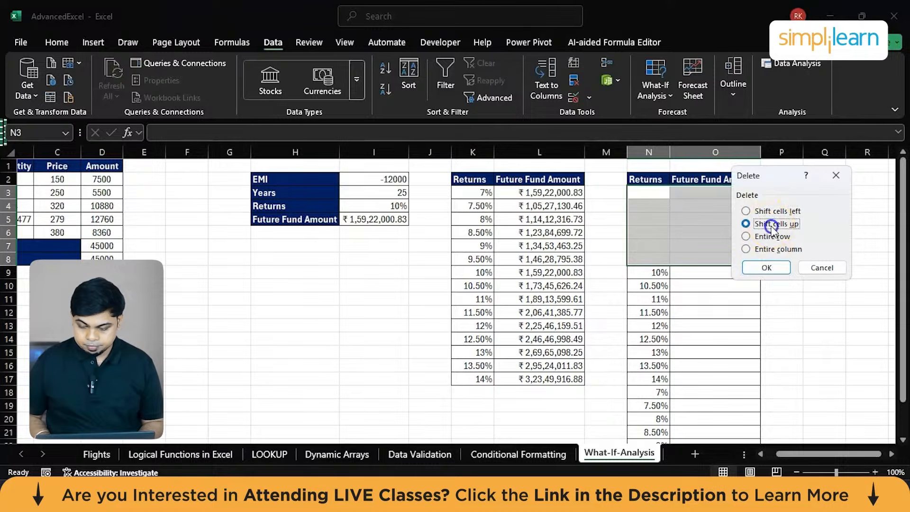
{"action": "left_click", "coordinate": [767, 267]}
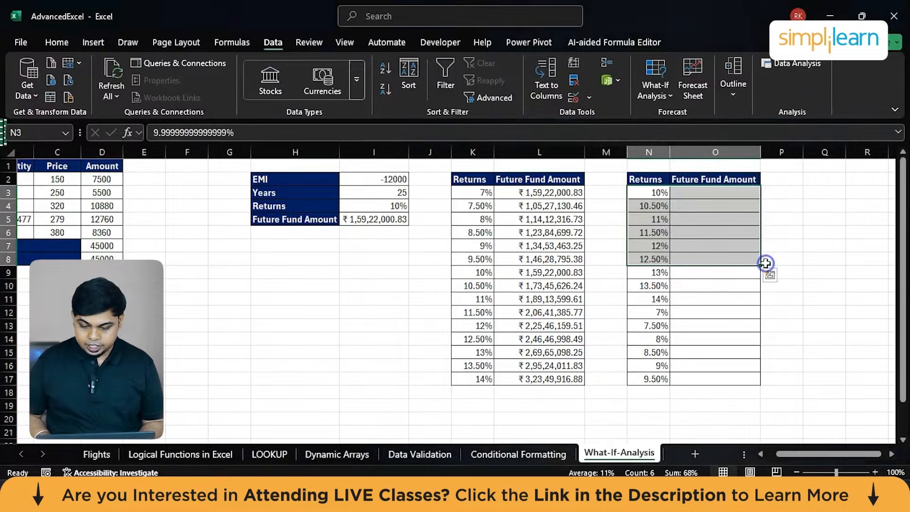
Enter =I5 in O3 beside the 10% rate and fill it down through O17.
{"action": "left_click", "coordinate": [698, 195]}
{"action": "type", "text": "="}
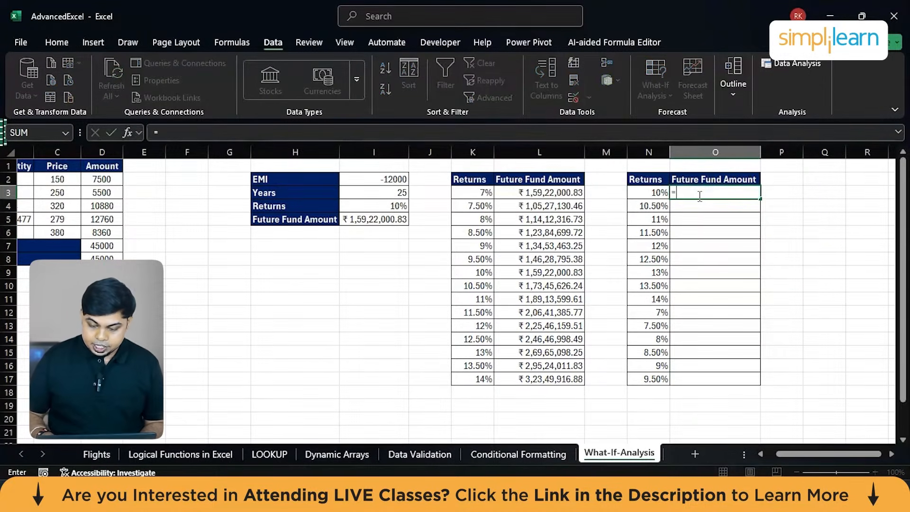
{"action": "left_click", "coordinate": [361, 221]}
{"action": "key", "text": "Return"}
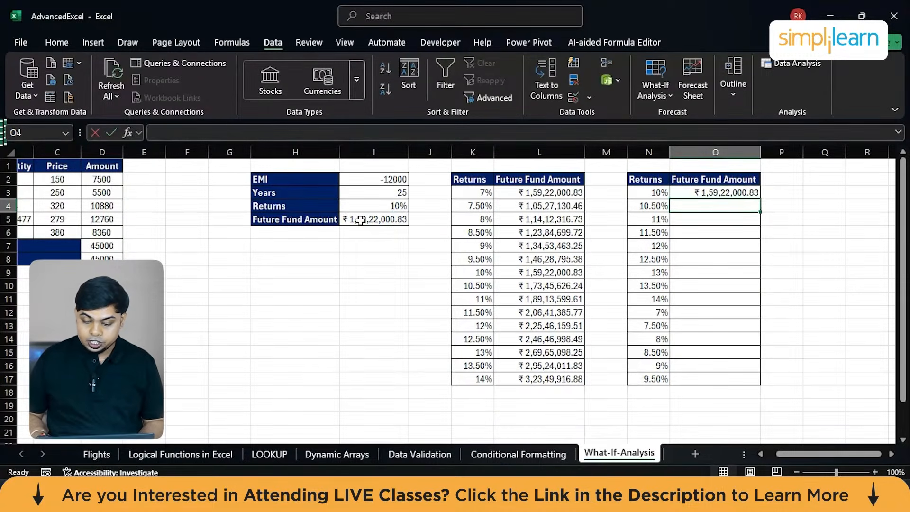
{"action": "left_click", "coordinate": [721, 193]}
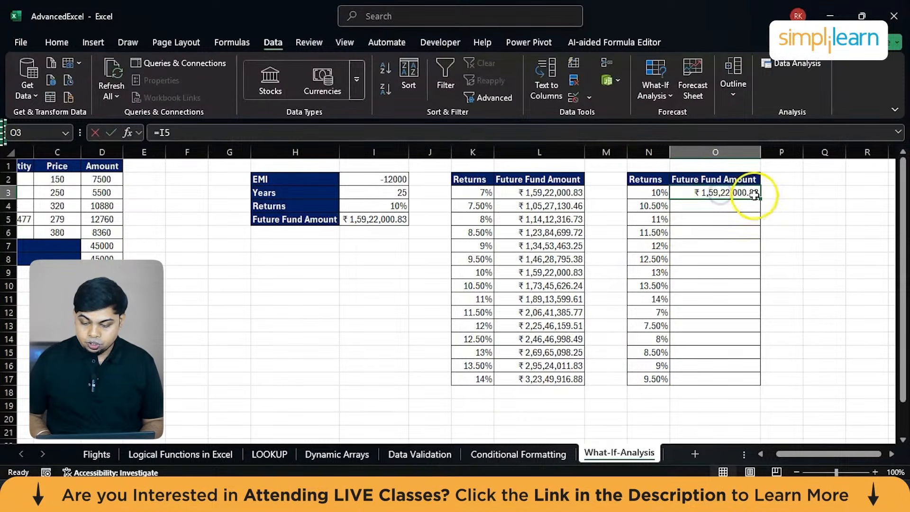
{"action": "left_click_drag", "start_coordinate": [759, 199], "coordinate": [744, 385]}
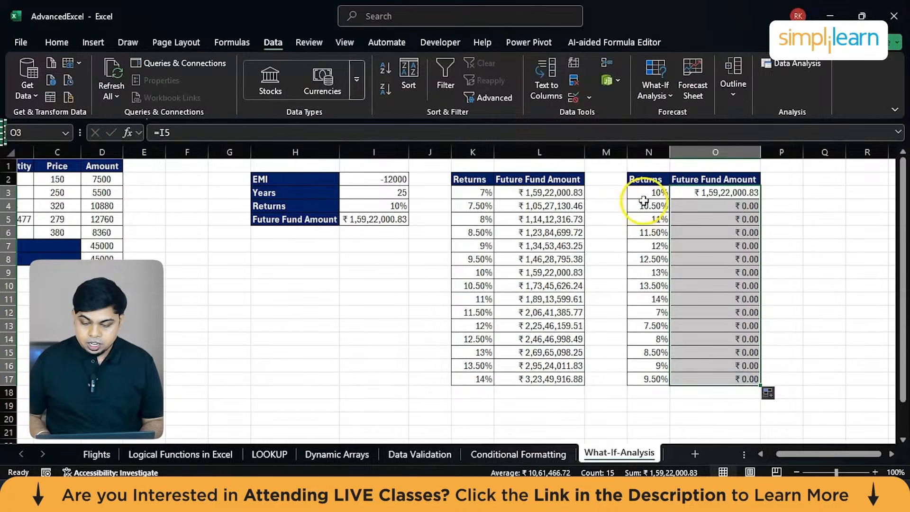
Create a What-If Data Table over N3:O17 using the Returns value in $I$4 as the column input cell.
{"action": "left_click_drag", "start_coordinate": [648, 195], "coordinate": [711, 380]}
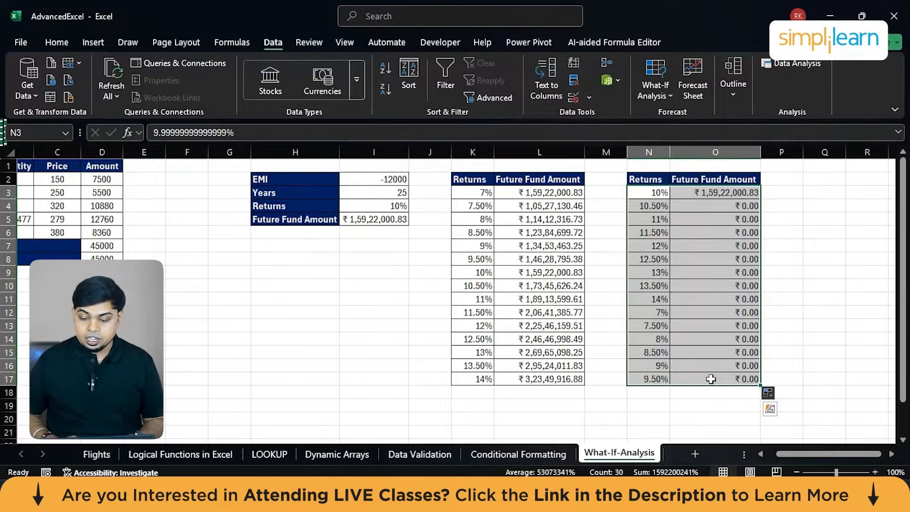
{"action": "left_click", "coordinate": [650, 82]}
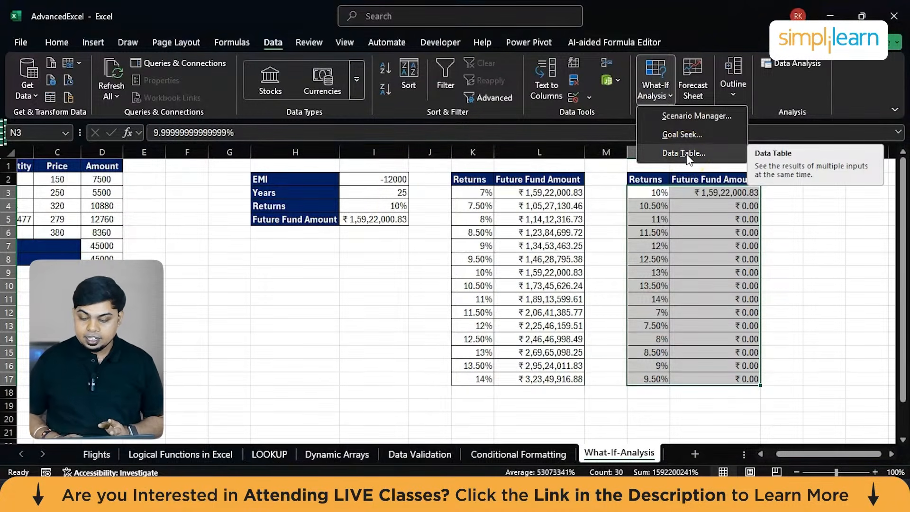
{"action": "left_click", "coordinate": [685, 153]}
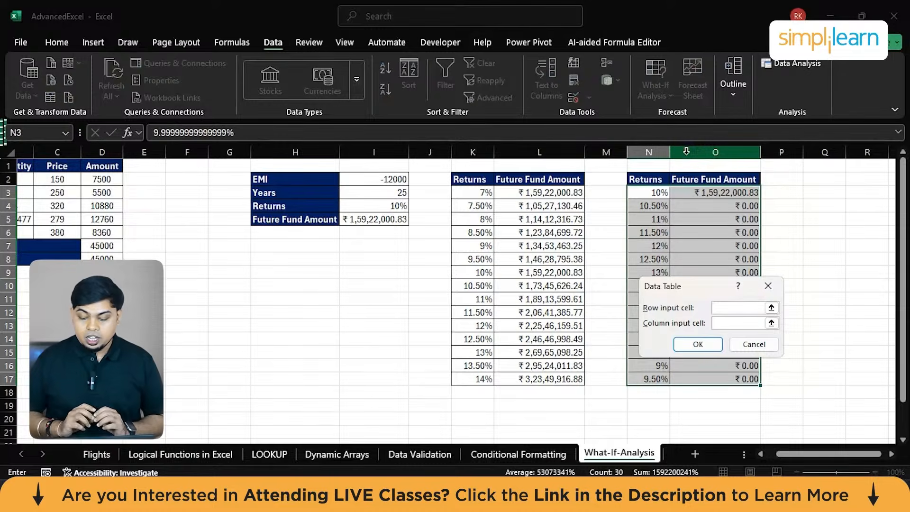
{"action": "left_click", "coordinate": [729, 325]}
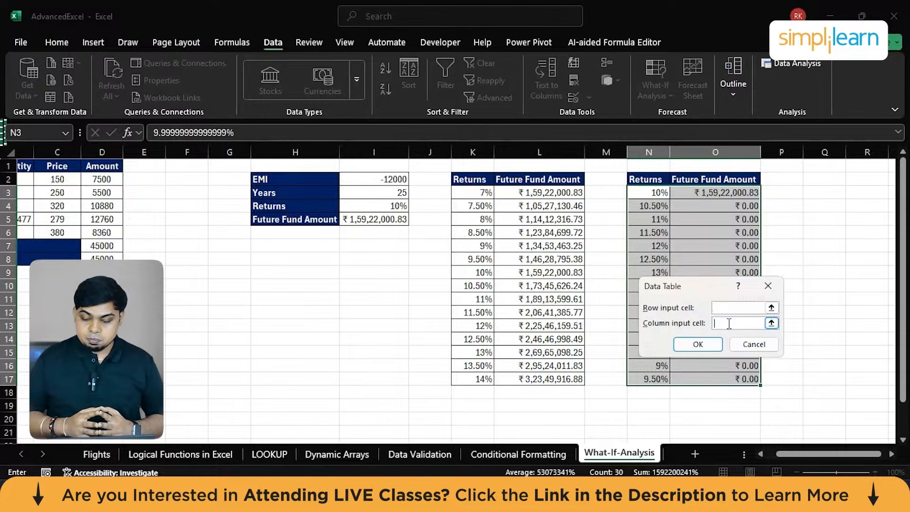
{"action": "left_click", "coordinate": [383, 206]}
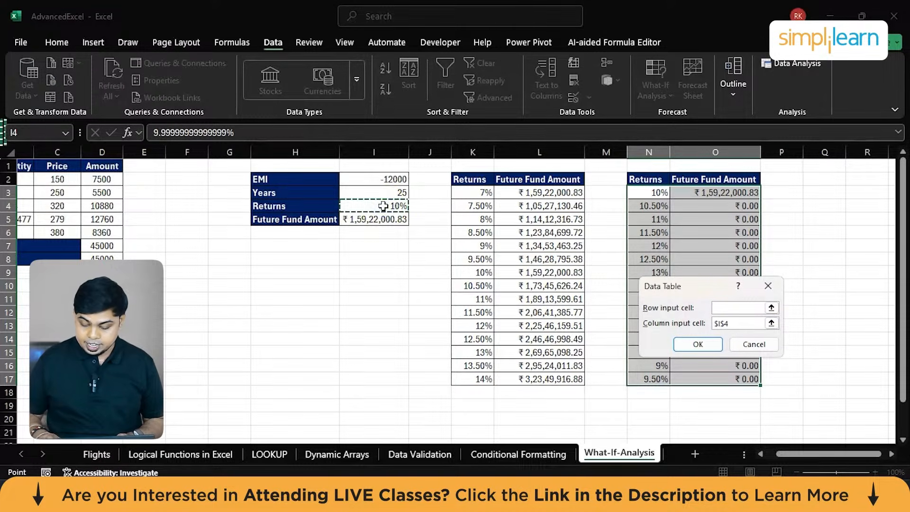
{"action": "key", "text": "Return"}
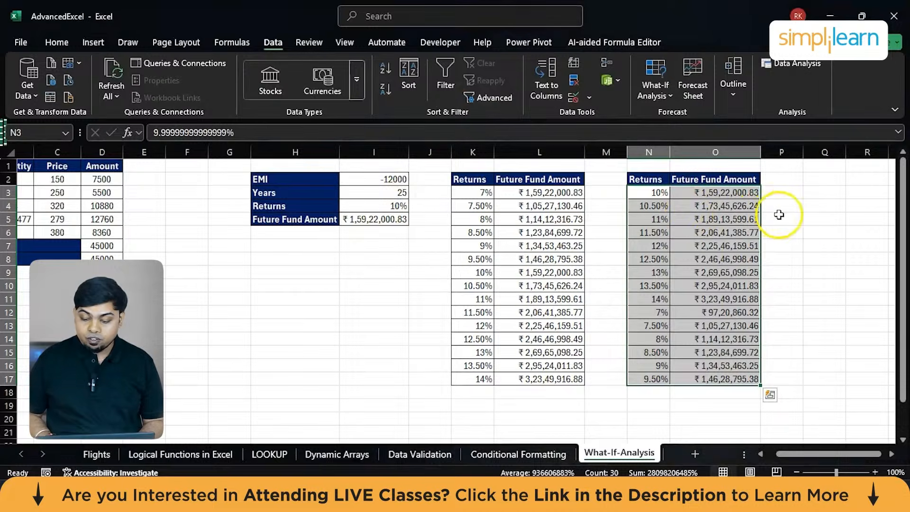
{"action": "left_click", "coordinate": [656, 207]}
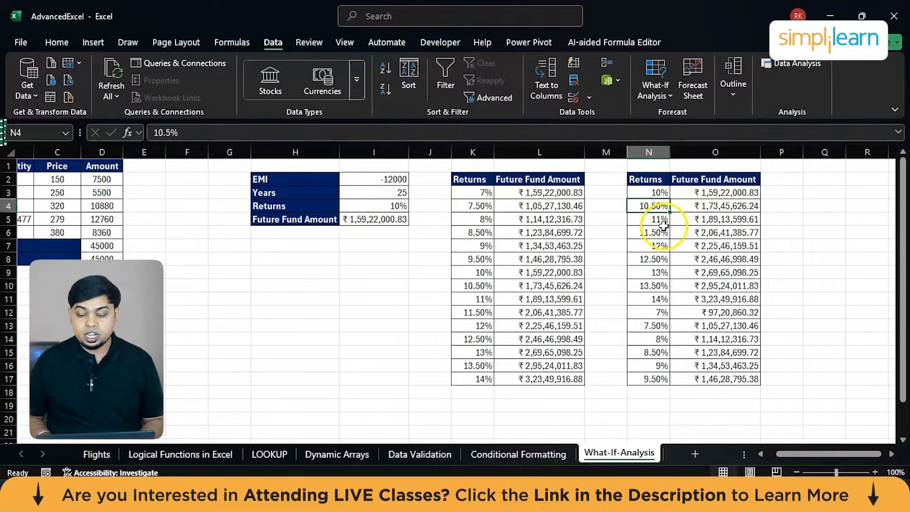
{"action": "left_click", "coordinate": [655, 300]}
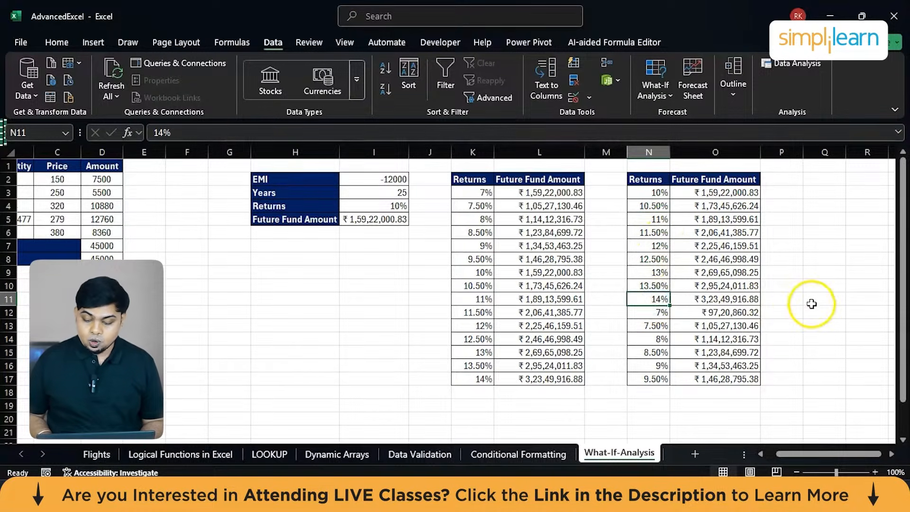
{"action": "left_click", "coordinate": [739, 302]}
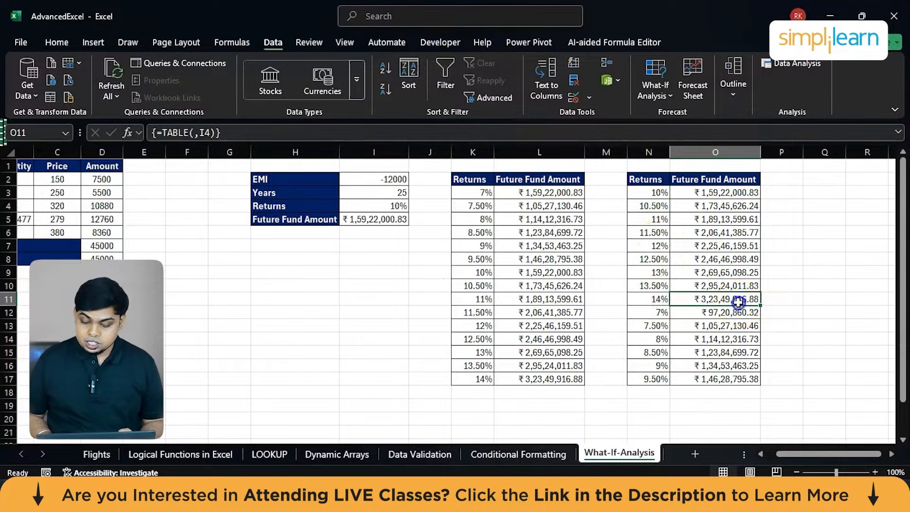
{"action": "left_click", "coordinate": [659, 315]}
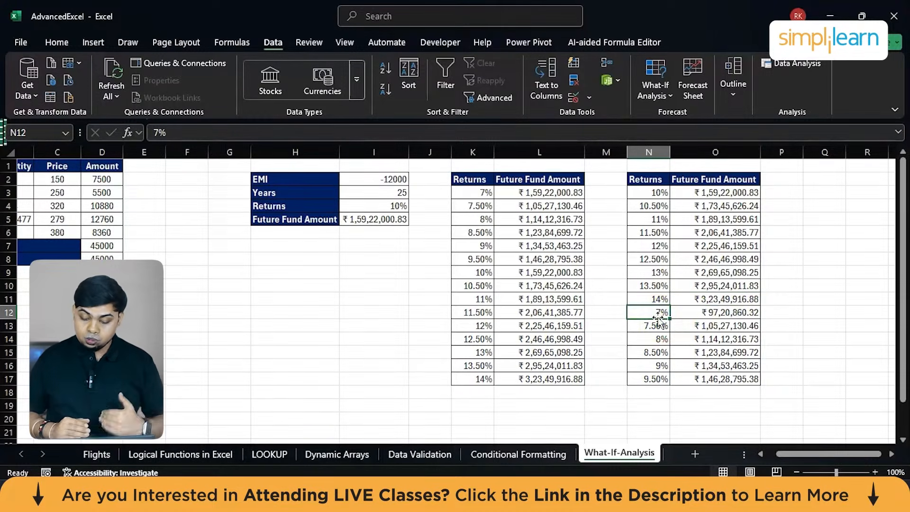
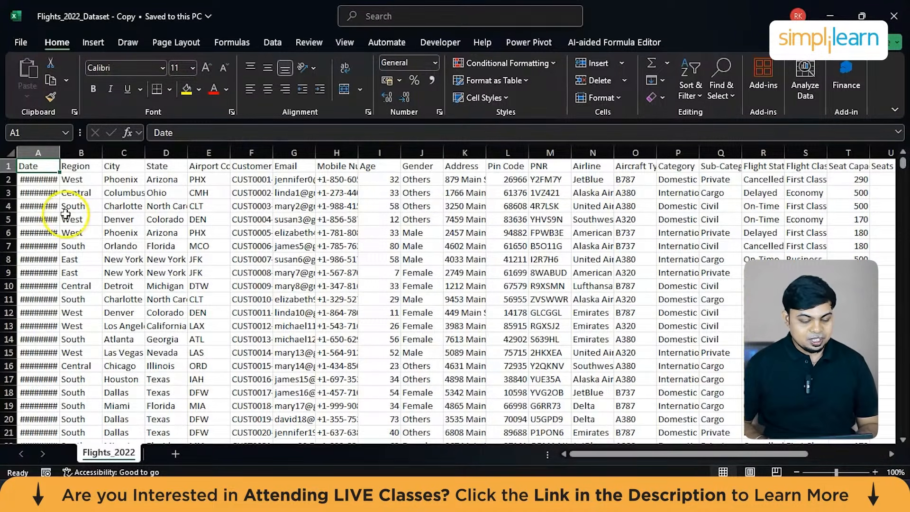
AutoFit the widths of the Date, Airport Code and Customer columns so their full contents show.
{"action": "double_click", "coordinate": [59, 153]}
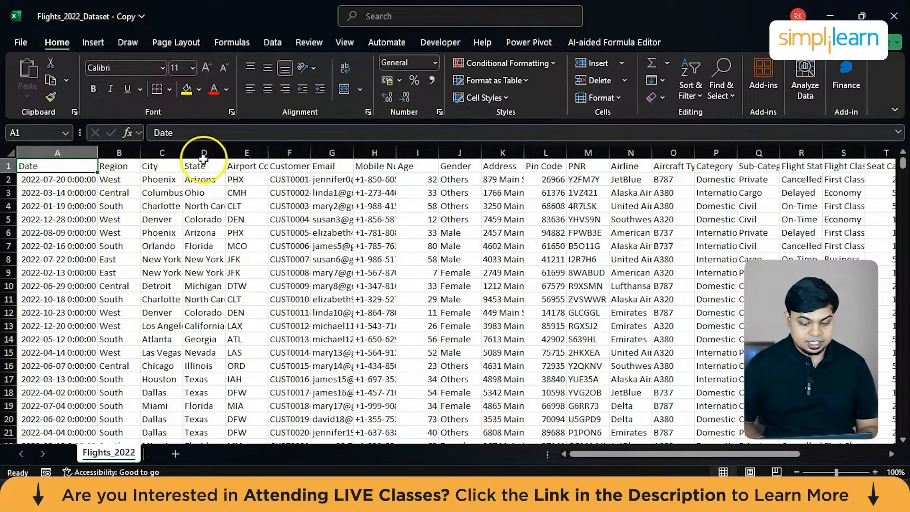
{"action": "double_click", "coordinate": [268, 153]}
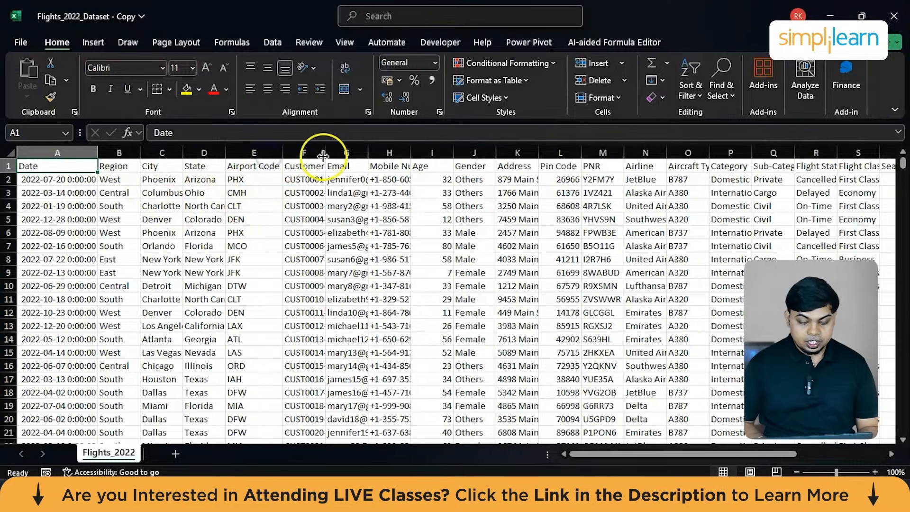
{"action": "double_click", "coordinate": [325, 153]}
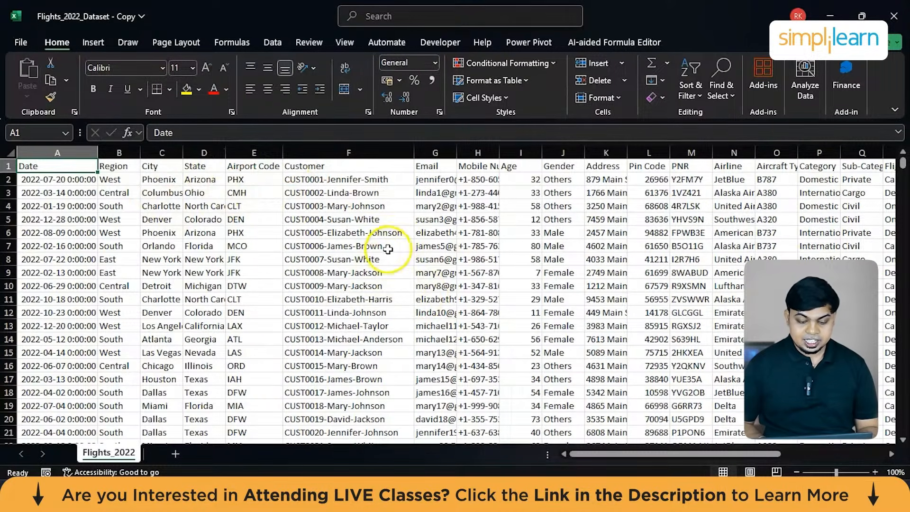
{"action": "left_click", "coordinate": [353, 153]}
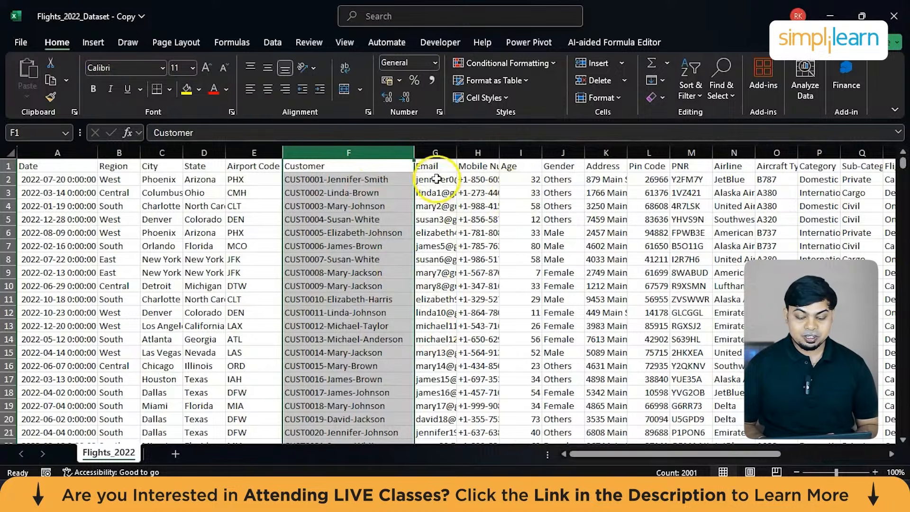
AutoFit the widths of the Email and Mobile Number columns to their contents.
{"action": "left_click", "coordinate": [429, 153]}
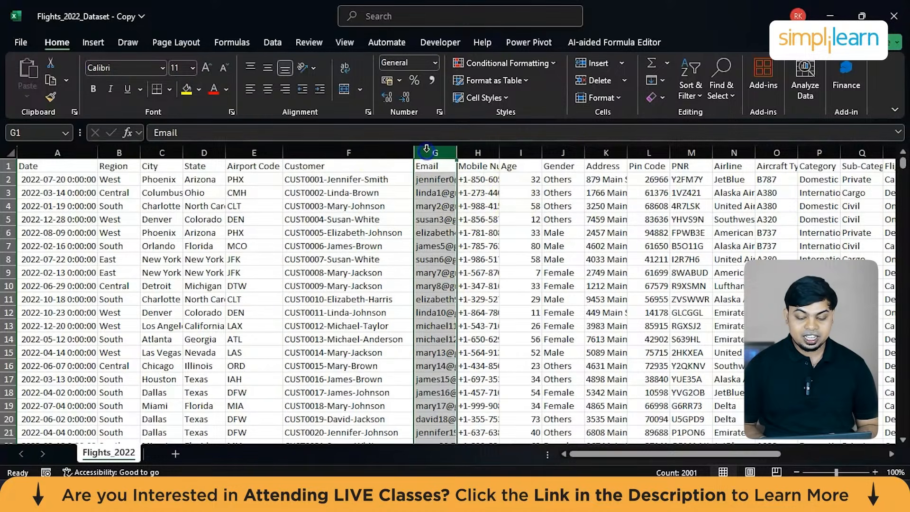
{"action": "double_click", "coordinate": [457, 153]}
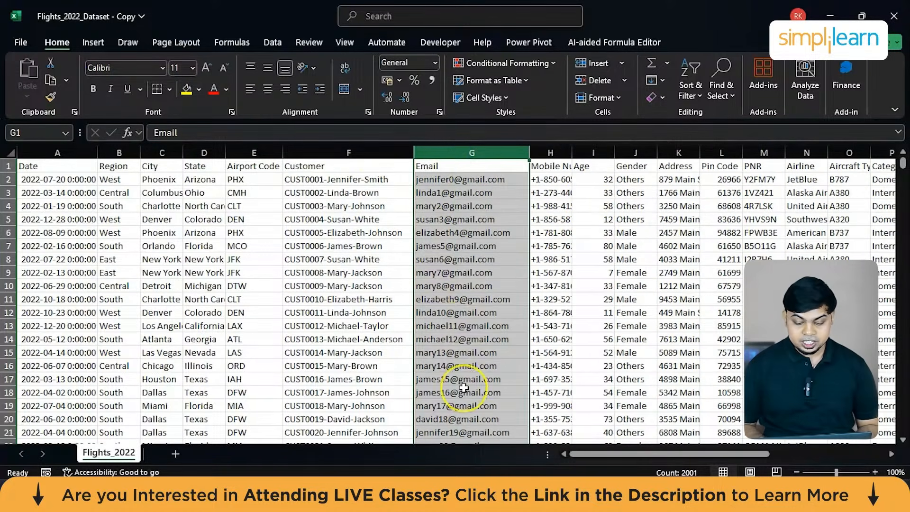
{"action": "scroll", "coordinate": [464, 388], "scroll_direction": "down", "scroll_amount": 15}
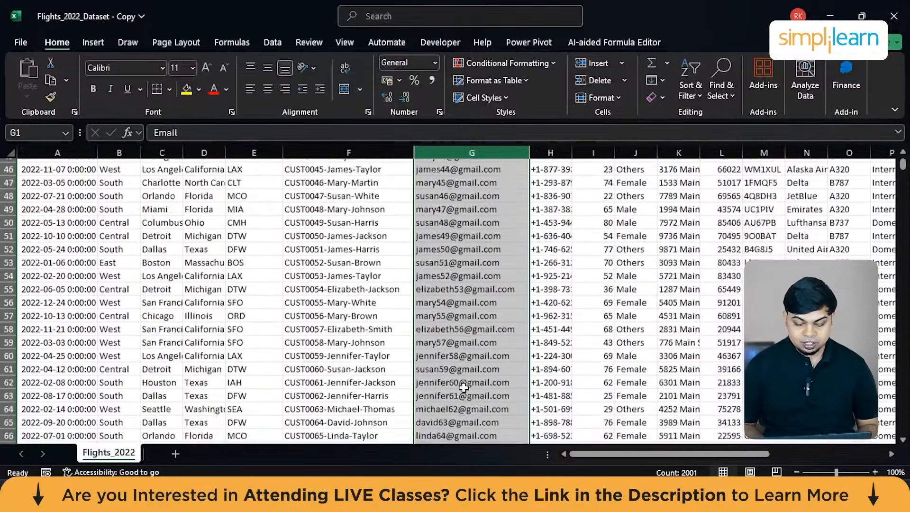
{"action": "scroll", "coordinate": [464, 388], "scroll_direction": "up", "scroll_amount": 15}
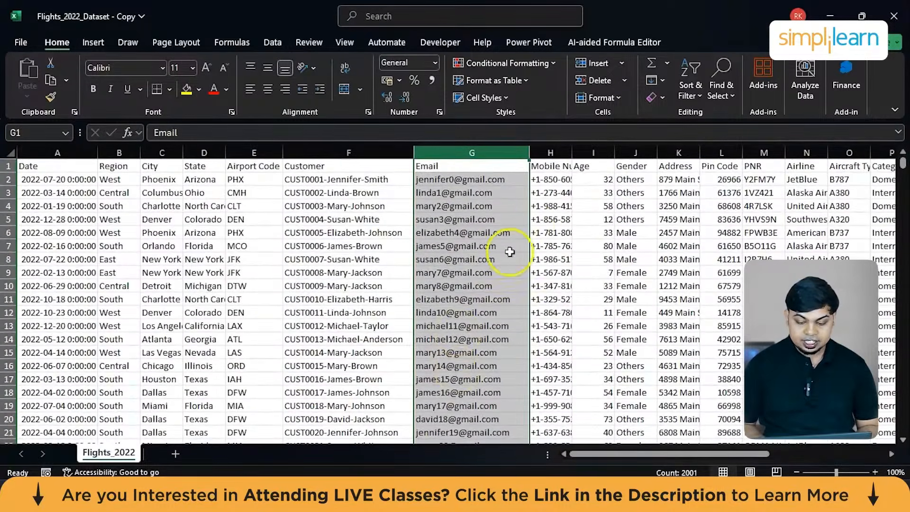
{"action": "double_click", "coordinate": [572, 153]}
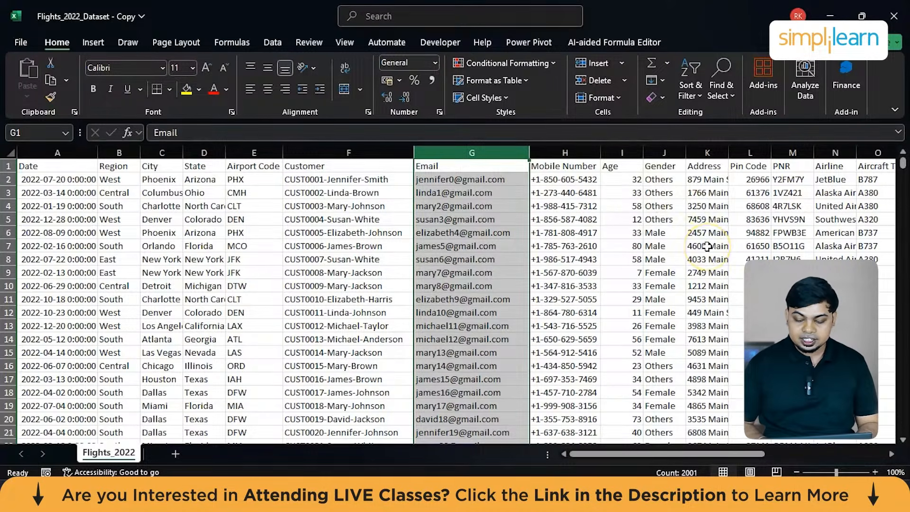
Select the Age column and AutoFit the width of the Address column to show the full street addresses.
{"action": "scroll", "coordinate": [707, 246], "scroll_direction": "right", "scroll_amount": 2}
{"action": "left_click", "coordinate": [549, 151]}
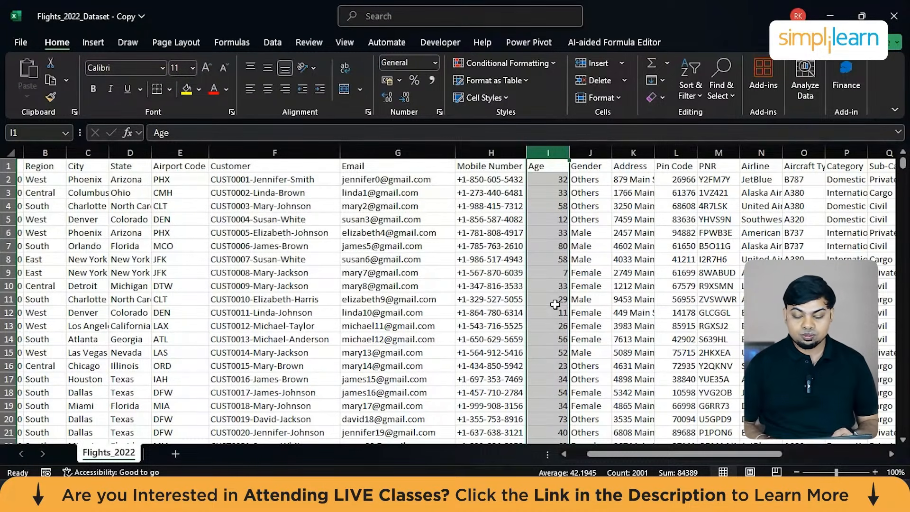
{"action": "scroll", "coordinate": [555, 305], "scroll_direction": "right", "scroll_amount": 2}
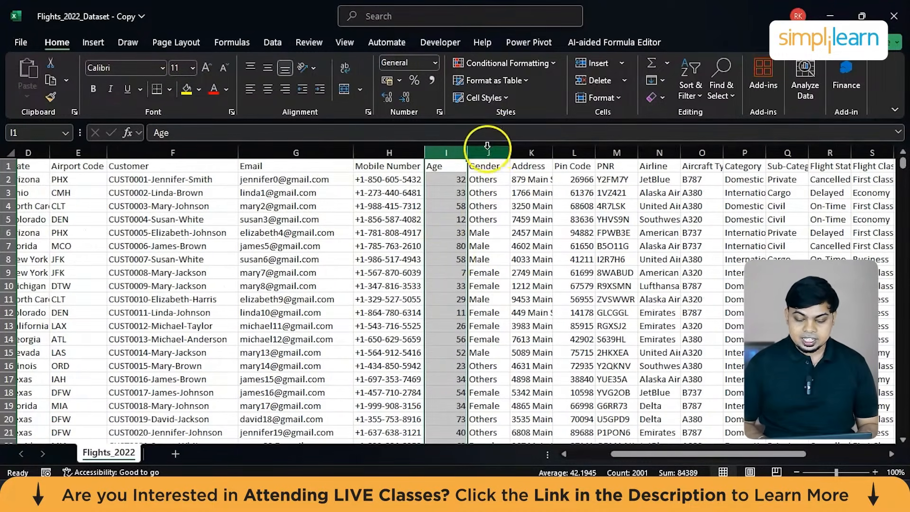
{"action": "double_click", "coordinate": [553, 152]}
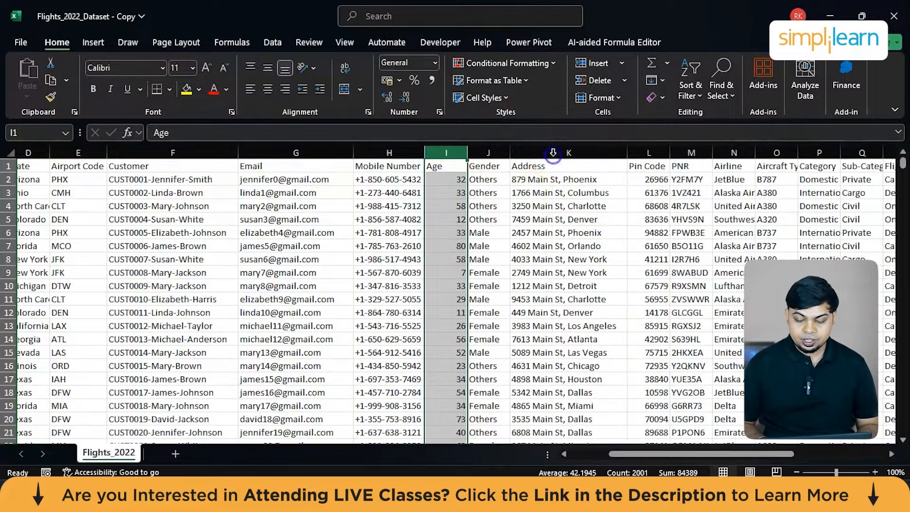
Select the PNR column and AutoFit the widths of the Airline, Aircraft Type and Category columns.
{"action": "scroll", "coordinate": [550, 152], "scroll_direction": "right", "scroll_amount": 5}
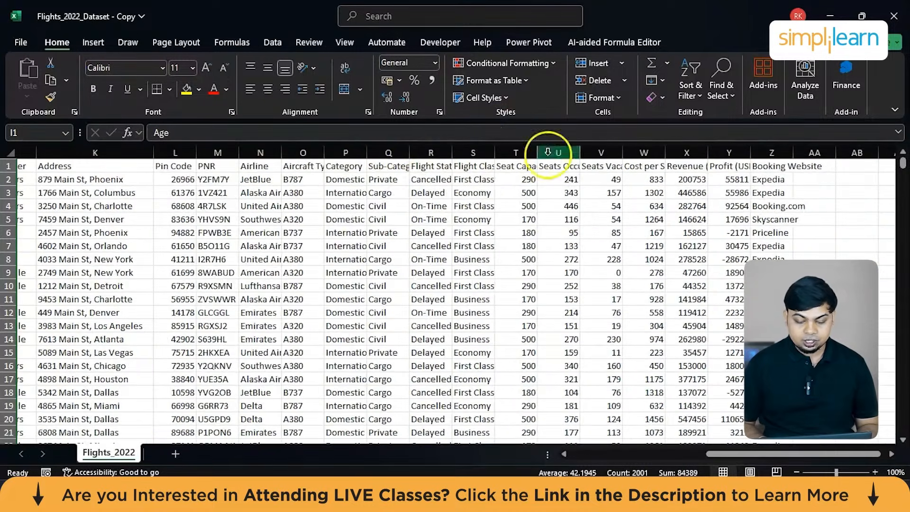
{"action": "left_click", "coordinate": [219, 151]}
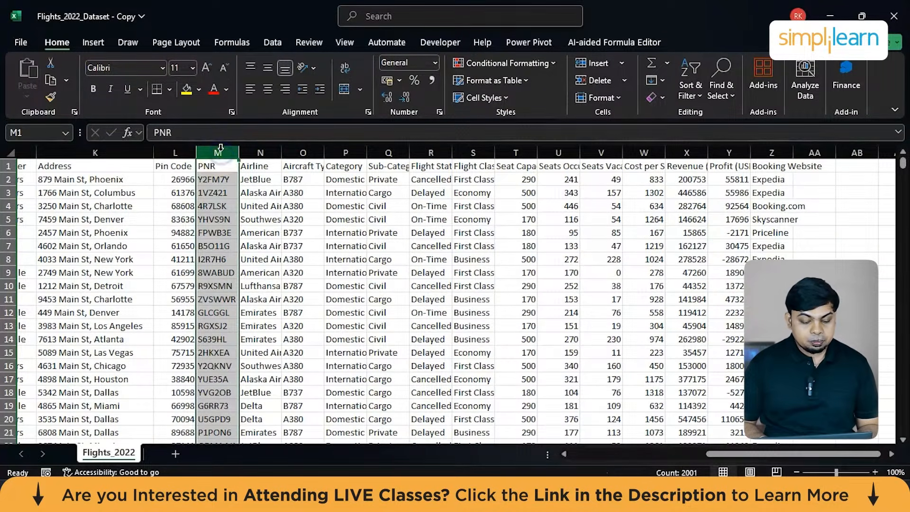
{"action": "double_click", "coordinate": [284, 152]}
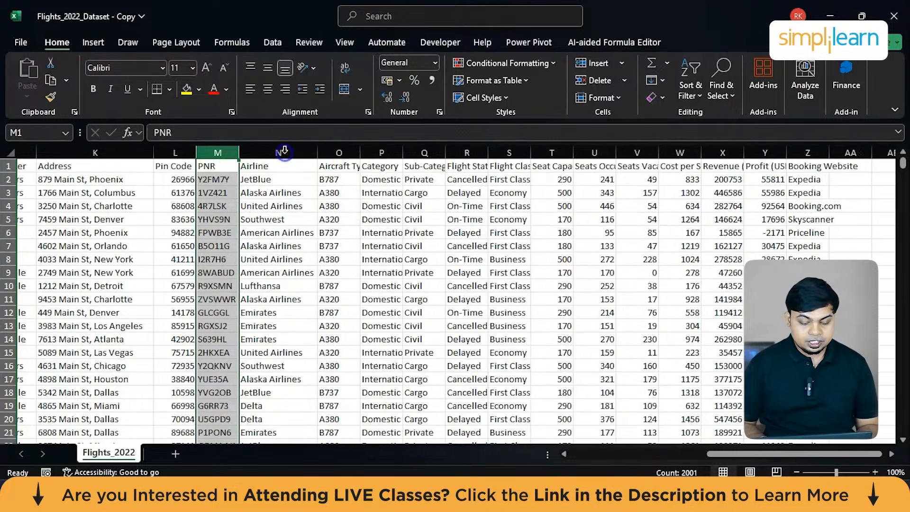
{"action": "double_click", "coordinate": [360, 151]}
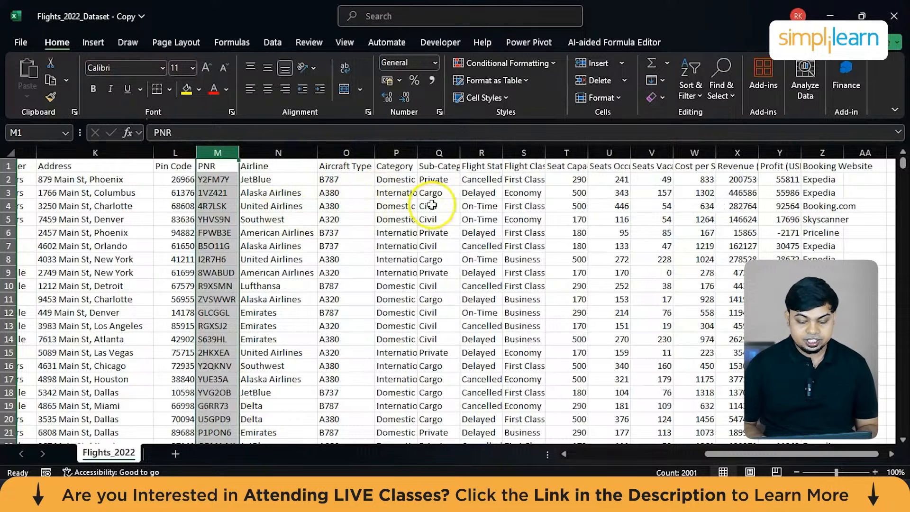
{"action": "double_click", "coordinate": [417, 151]}
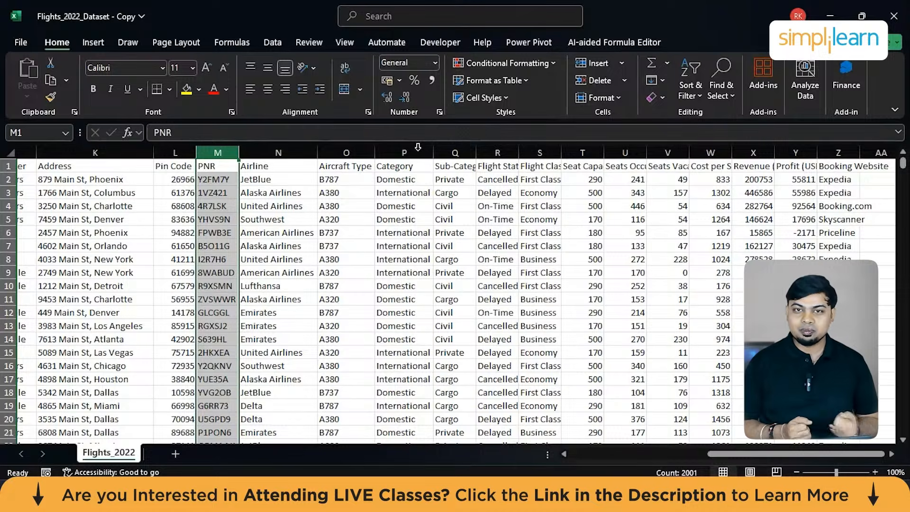
Widen the Flight Status and Sub-Category columns to fit their headers and contents.
{"action": "left_click", "coordinate": [518, 146]}
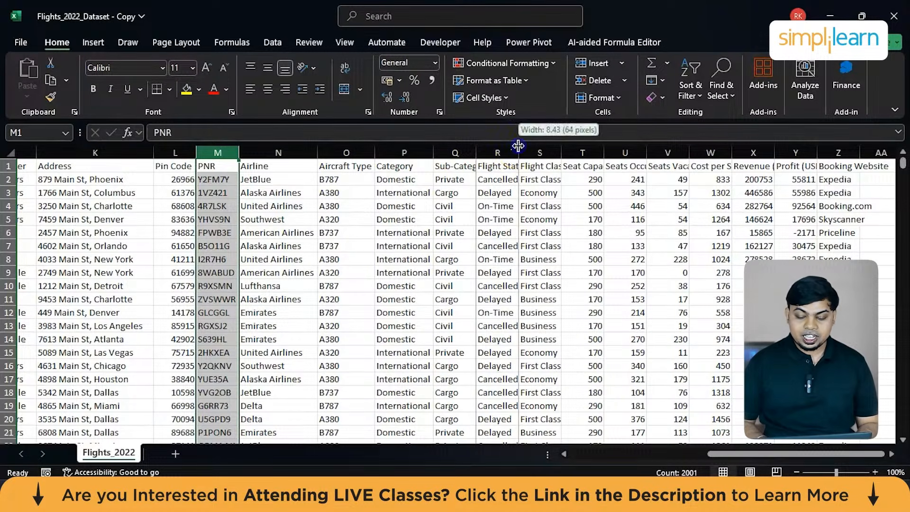
{"action": "left_click_drag", "start_coordinate": [518, 146], "coordinate": [531, 146]}
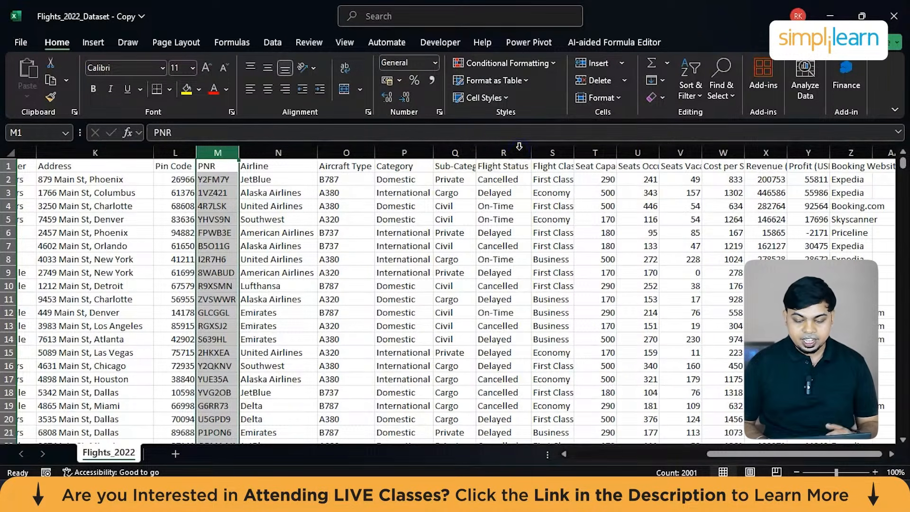
{"action": "left_click", "coordinate": [489, 146]}
{"action": "double_click", "coordinate": [475, 152]}
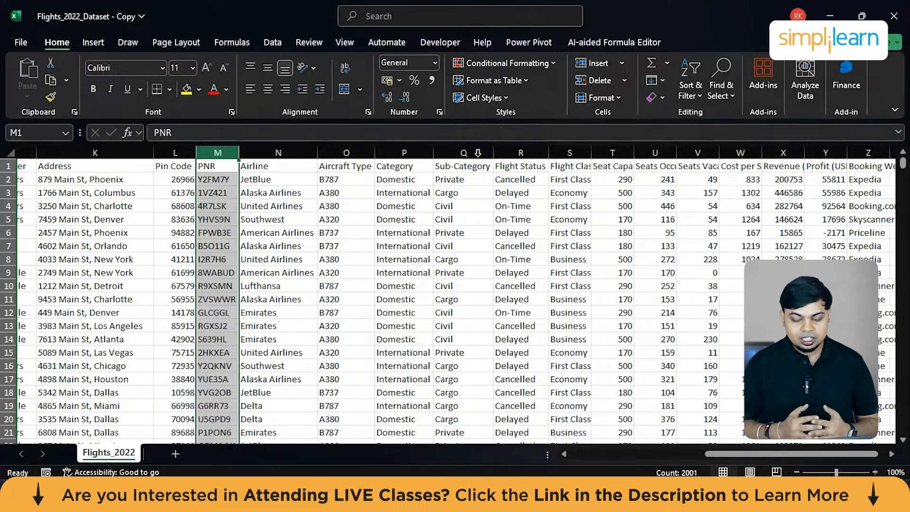
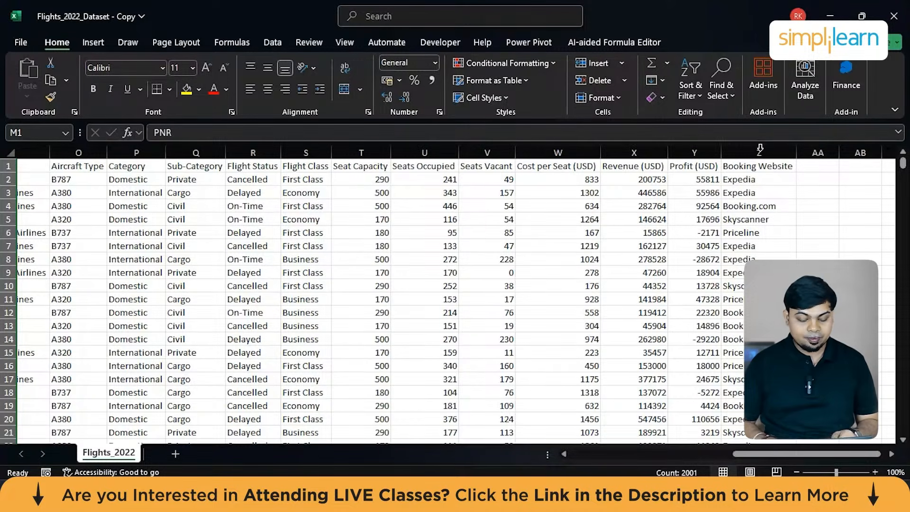
Select the whole Date column and apply the Short Date number format.
{"action": "scroll", "coordinate": [458, 225], "scroll_direction": "left", "scroll_amount": 8}
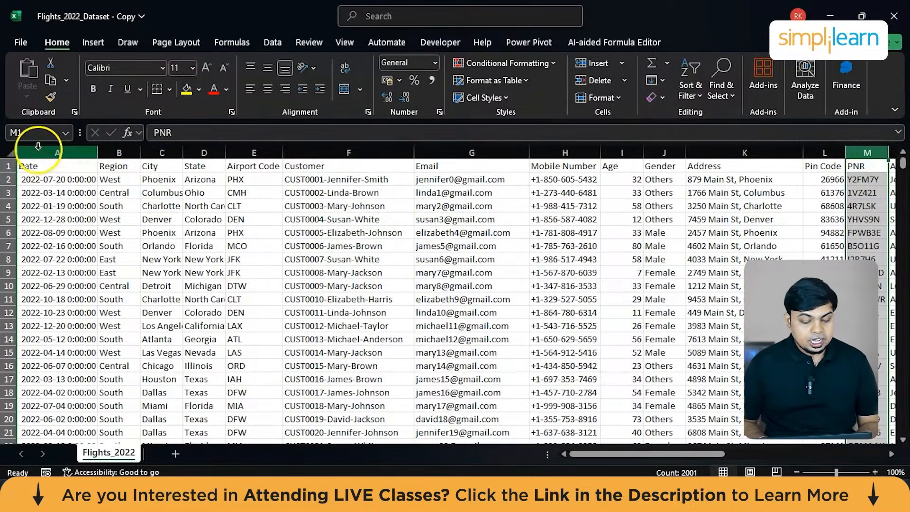
{"action": "left_click", "coordinate": [54, 148]}
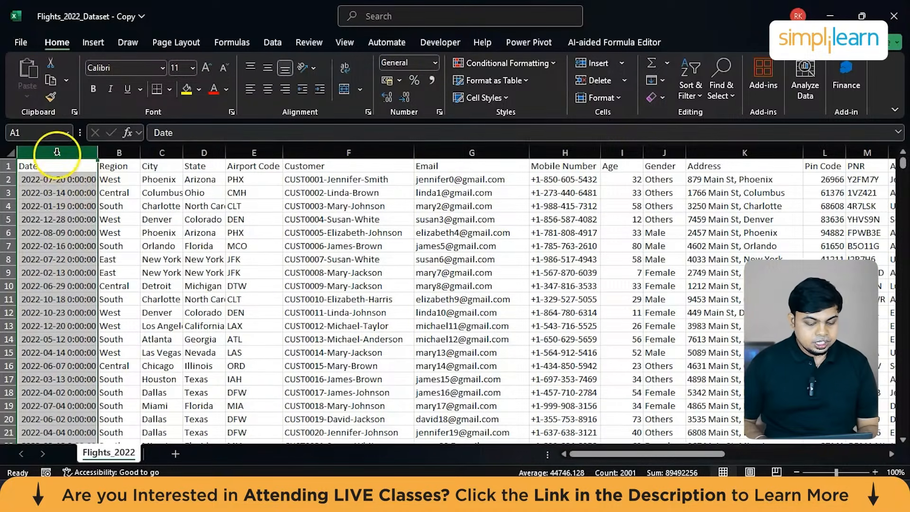
{"action": "left_click", "coordinate": [57, 152]}
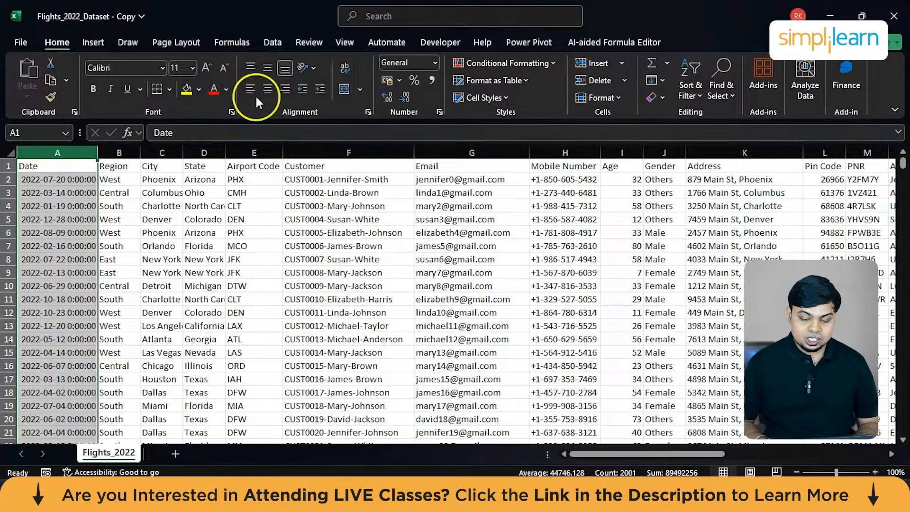
{"action": "left_click", "coordinate": [436, 63]}
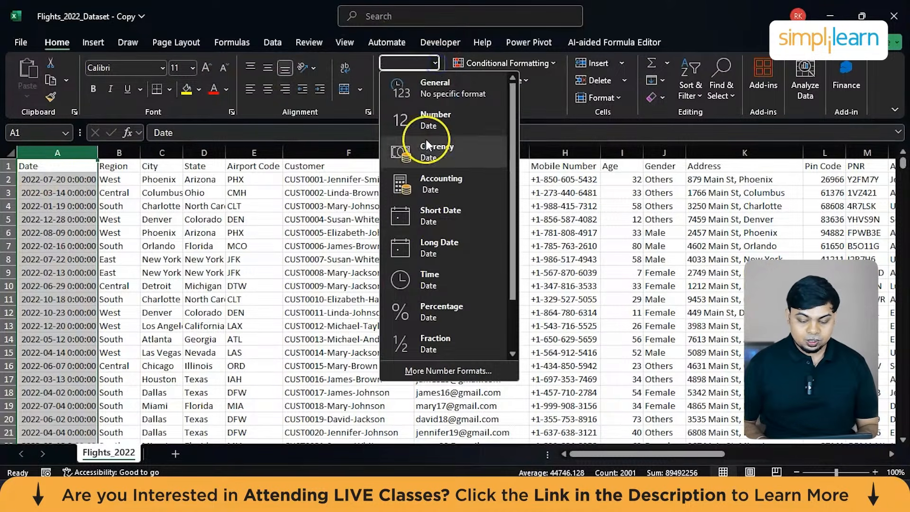
{"action": "left_click", "coordinate": [443, 230]}
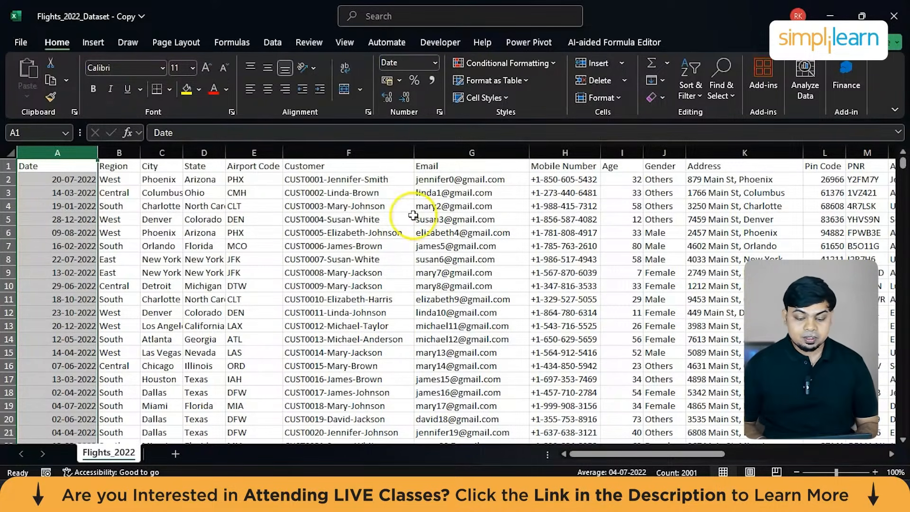
Apply the custom number format yyyy-mm-dd to the Date column.
{"action": "left_click", "coordinate": [438, 114]}
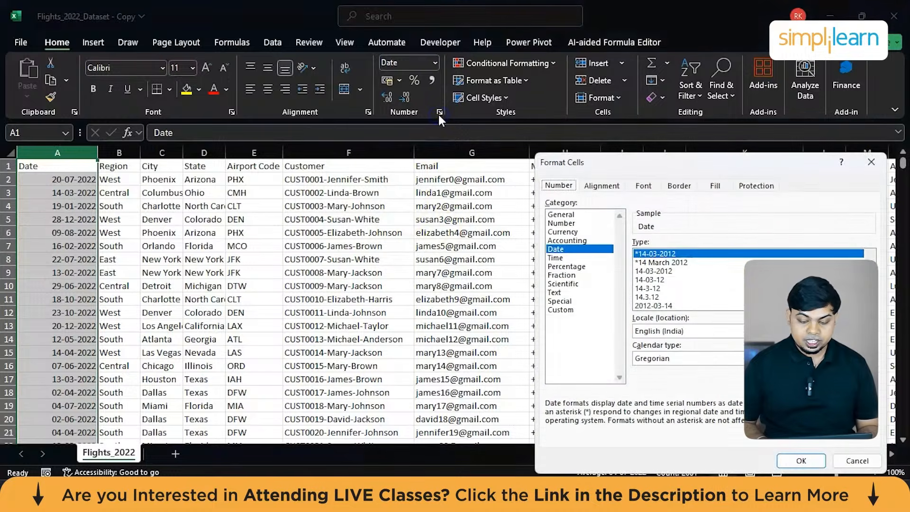
{"action": "left_click", "coordinate": [562, 311]}
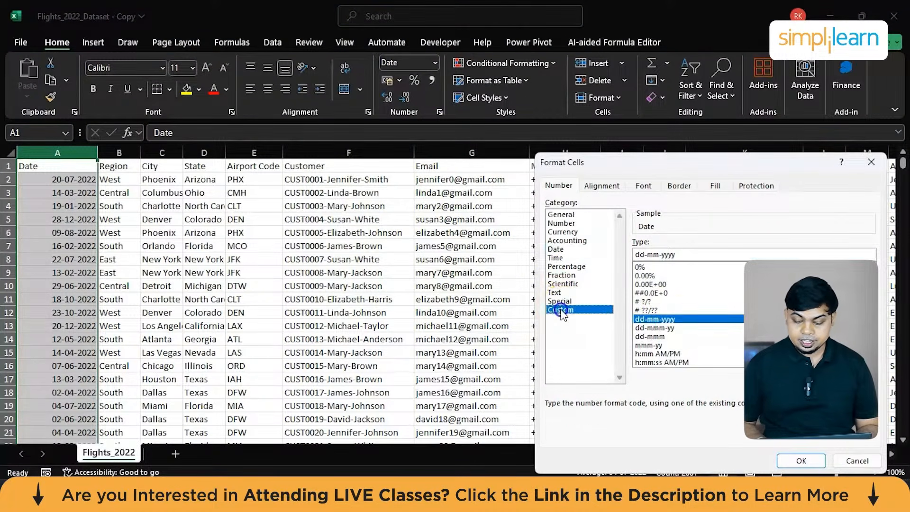
{"action": "left_click", "coordinate": [676, 319]}
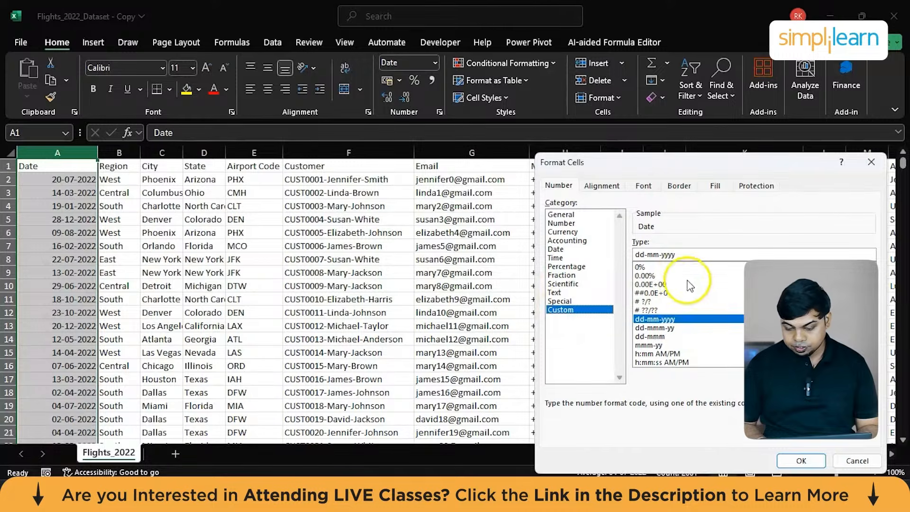
{"action": "left_click", "coordinate": [689, 257]}
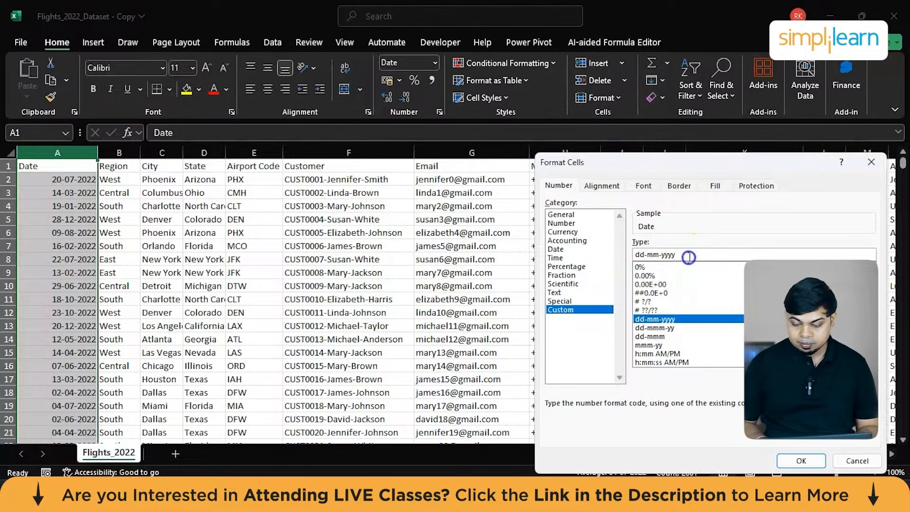
{"action": "double_click", "coordinate": [689, 257]}
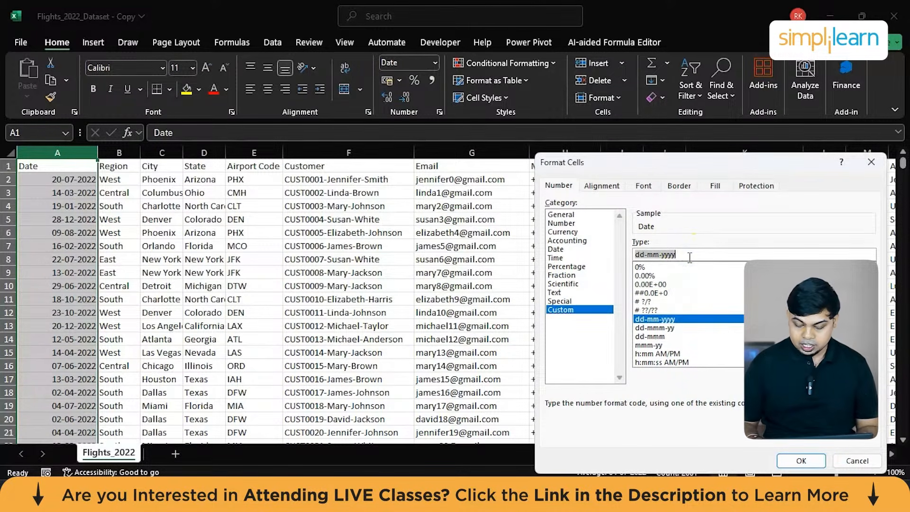
{"action": "key", "text": "BackSpace"}
{"action": "type", "text": "yyyy-mm-"}
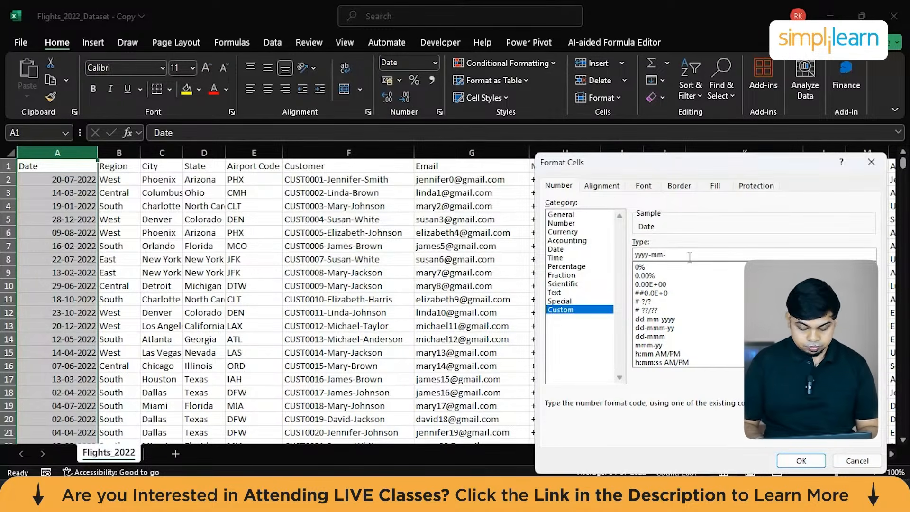
{"action": "type", "text": "dd"}
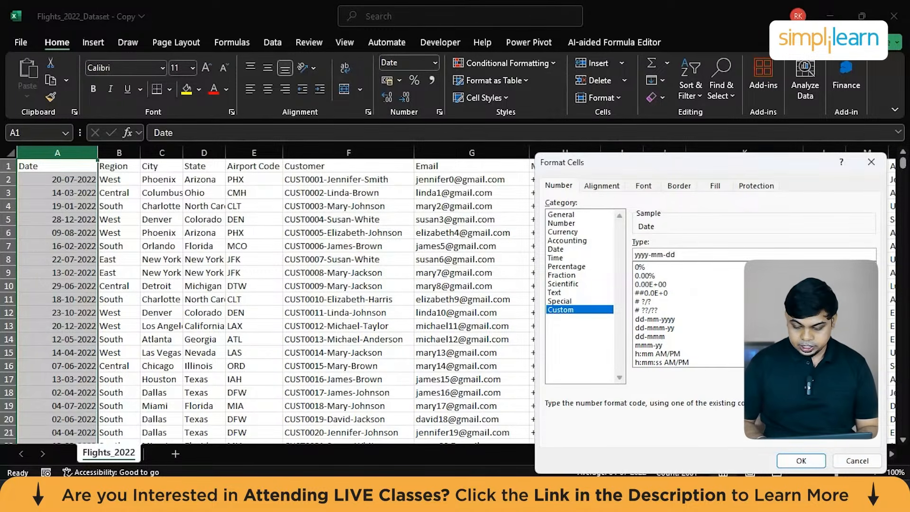
{"action": "left_click", "coordinate": [799, 459]}
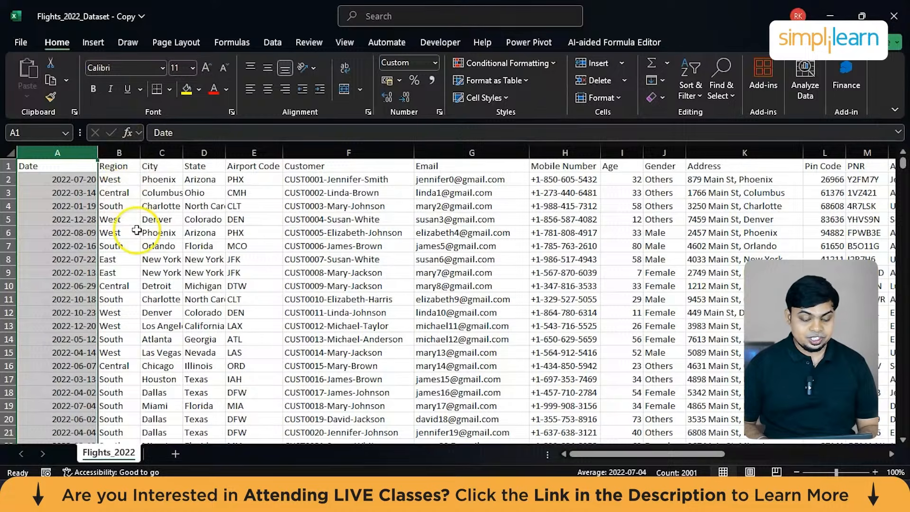
Insert three blank columns between the Customer and Email columns.
{"action": "left_click", "coordinate": [316, 153]}
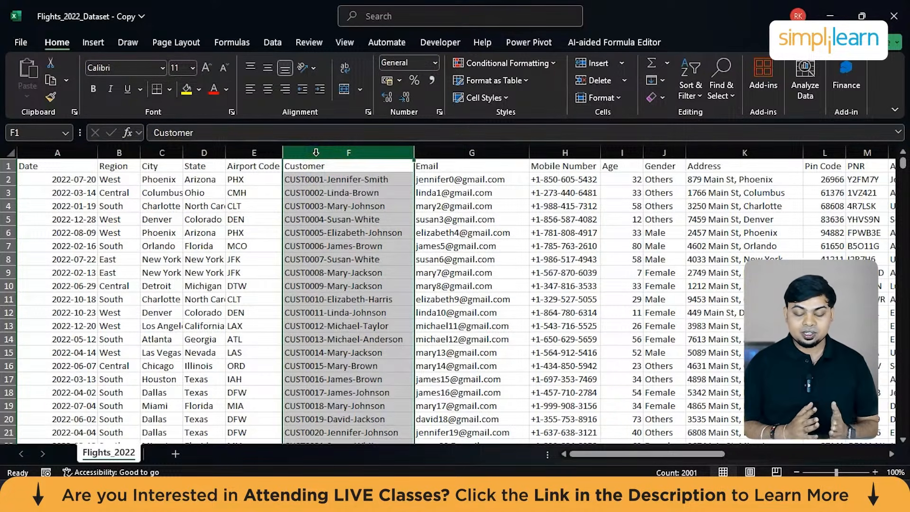
{"action": "right_click", "coordinate": [439, 151]}
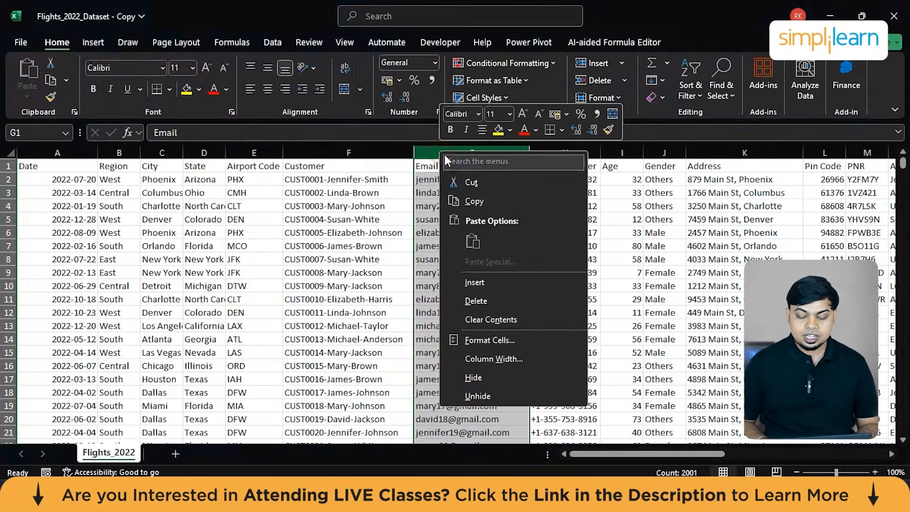
{"action": "left_click", "coordinate": [474, 282]}
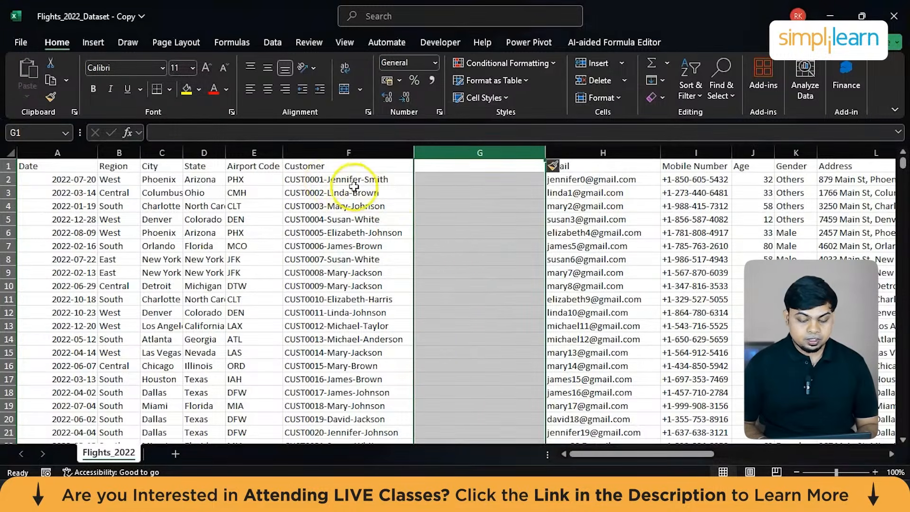
{"action": "right_click", "coordinate": [485, 148]}
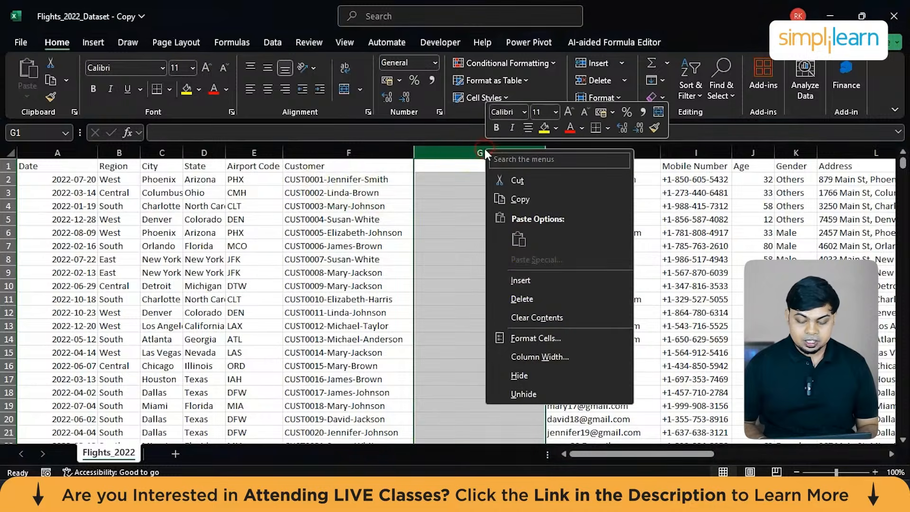
{"action": "left_click", "coordinate": [529, 287]}
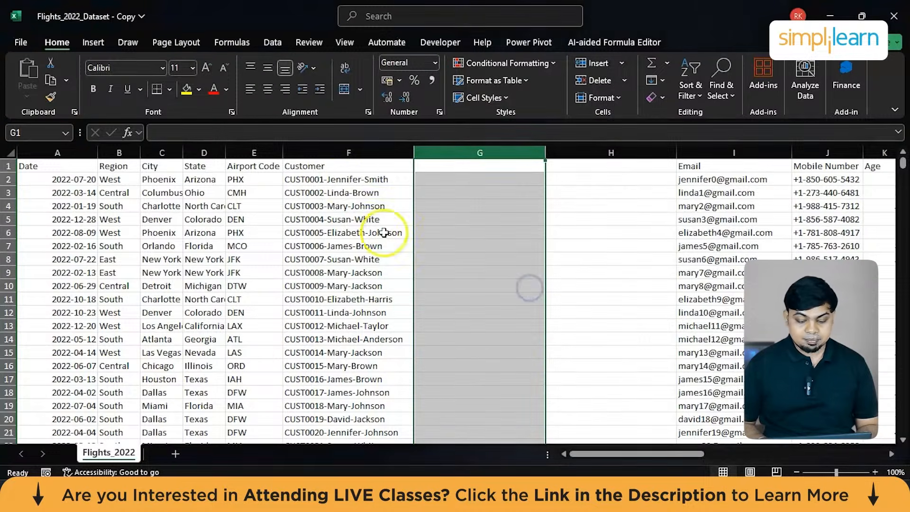
{"action": "right_click", "coordinate": [525, 152]}
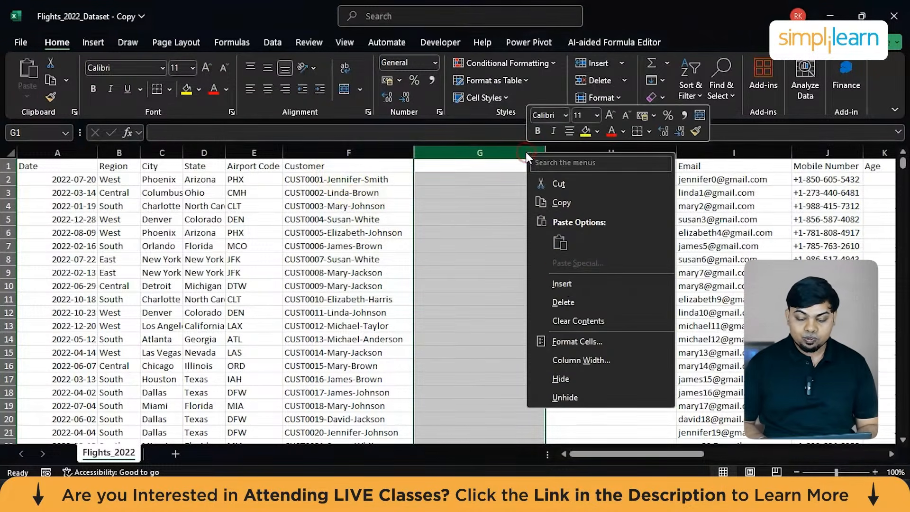
{"action": "left_click", "coordinate": [564, 284]}
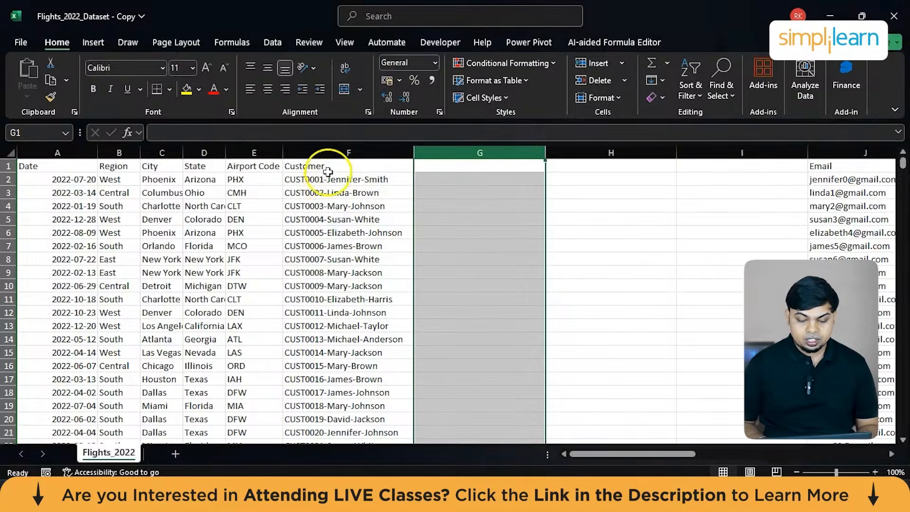
Enter only the customer ID part of the first Customer entry in cell G2.
{"action": "left_click", "coordinate": [339, 151]}
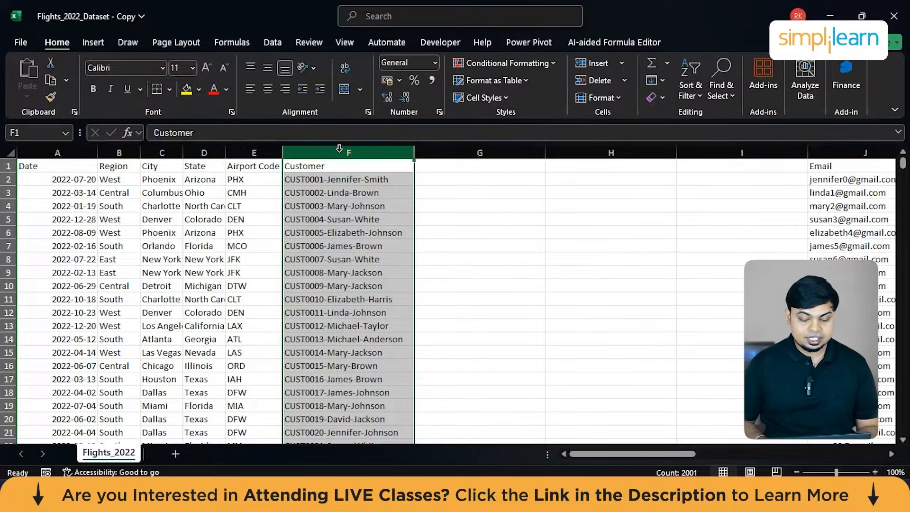
{"action": "left_click", "coordinate": [453, 177]}
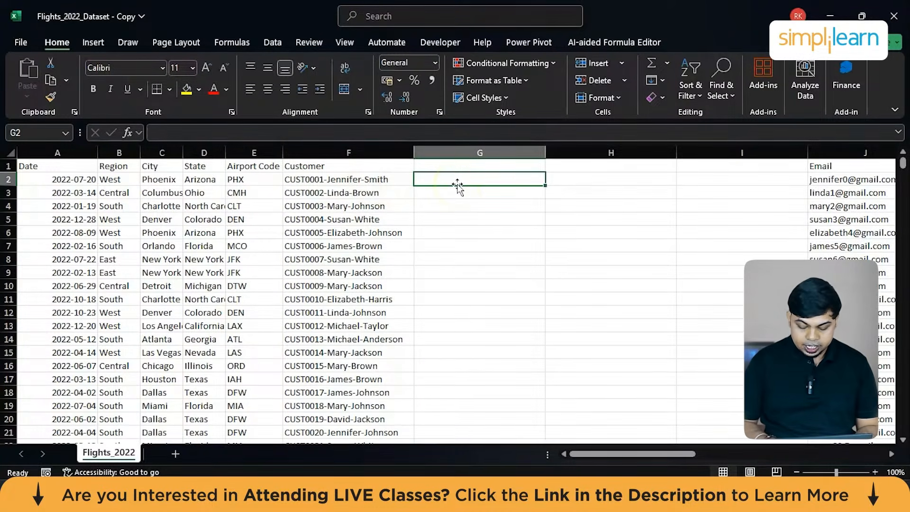
{"action": "type", "text": "CUST"}
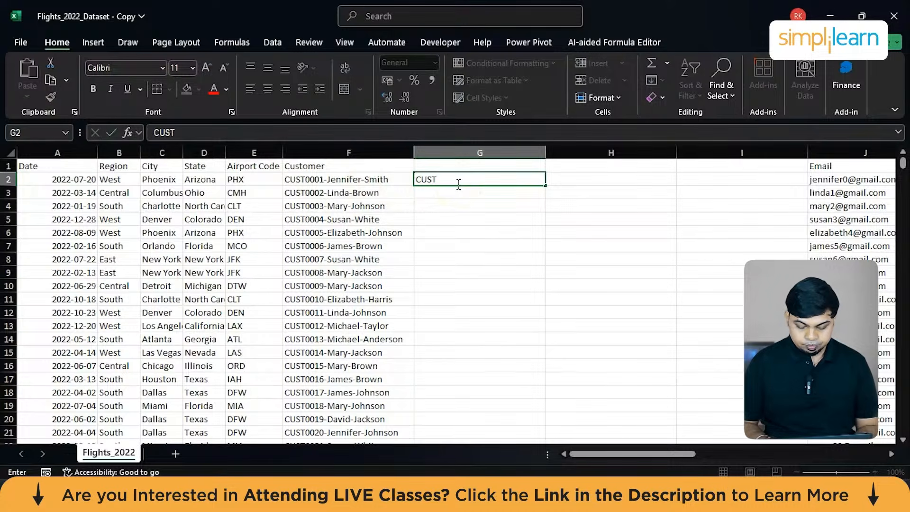
{"action": "type", "text": "0001"}
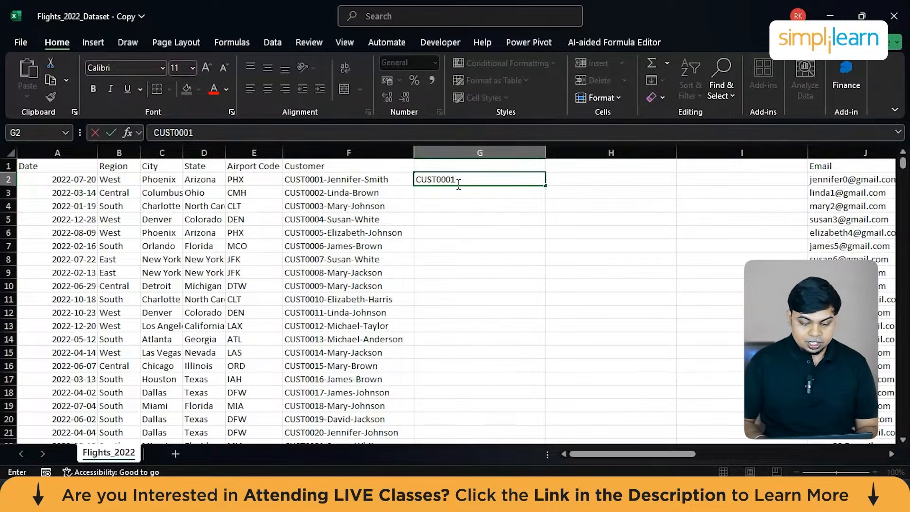
Copy the first name from the Customer entry in F2 into cell H2.
{"action": "left_click", "coordinate": [348, 180]}
{"action": "double_click", "coordinate": [350, 181]}
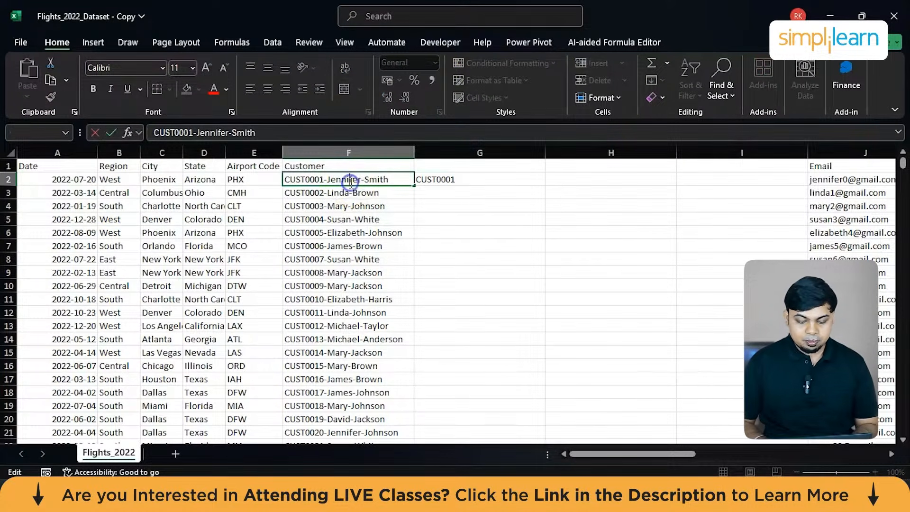
{"action": "double_click", "coordinate": [342, 181]}
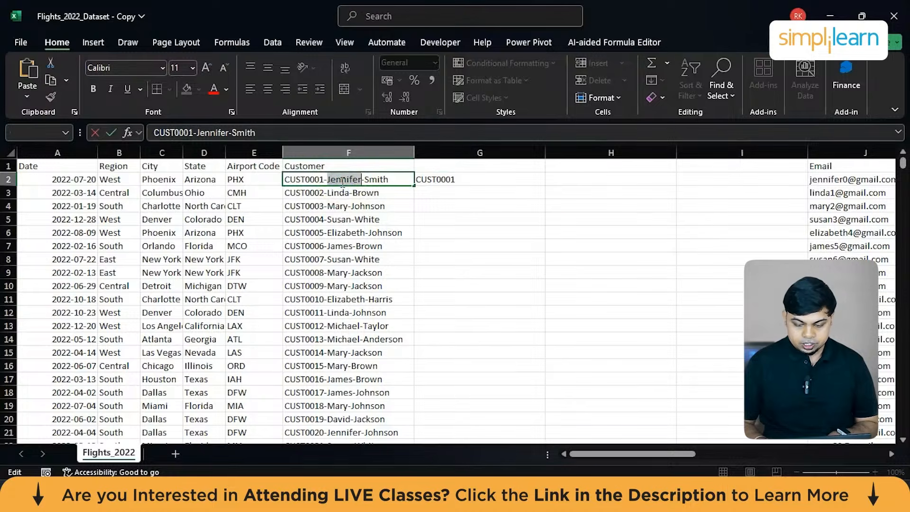
{"action": "key", "text": "ctrl+c"}
{"action": "left_click", "coordinate": [564, 182]}
{"action": "key", "text": "ctrl+v"}
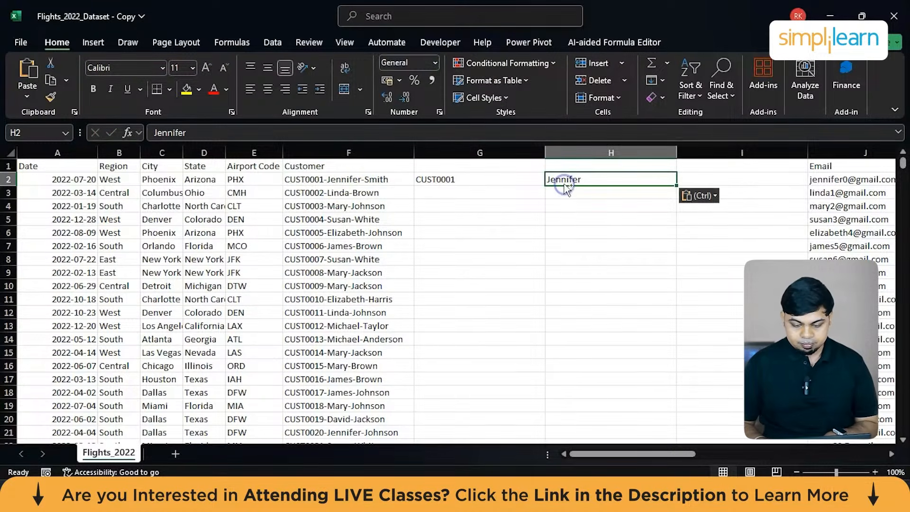
Copy the last name from the Customer entry in F2 into cell I2.
{"action": "left_click", "coordinate": [349, 180]}
{"action": "double_click", "coordinate": [349, 180]}
{"action": "double_click", "coordinate": [376, 180]}
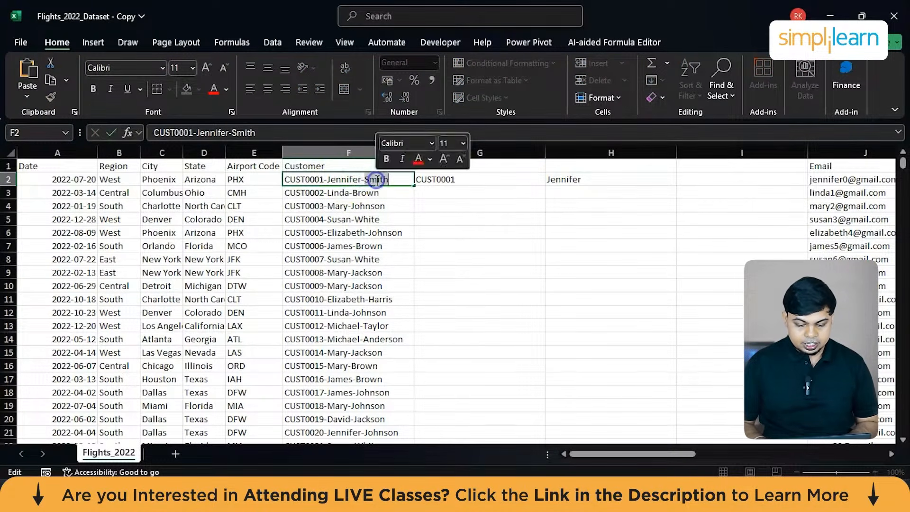
{"action": "key", "text": "ctrl+c"}
{"action": "left_click", "coordinate": [692, 179]}
{"action": "key", "text": "ctrl+v"}
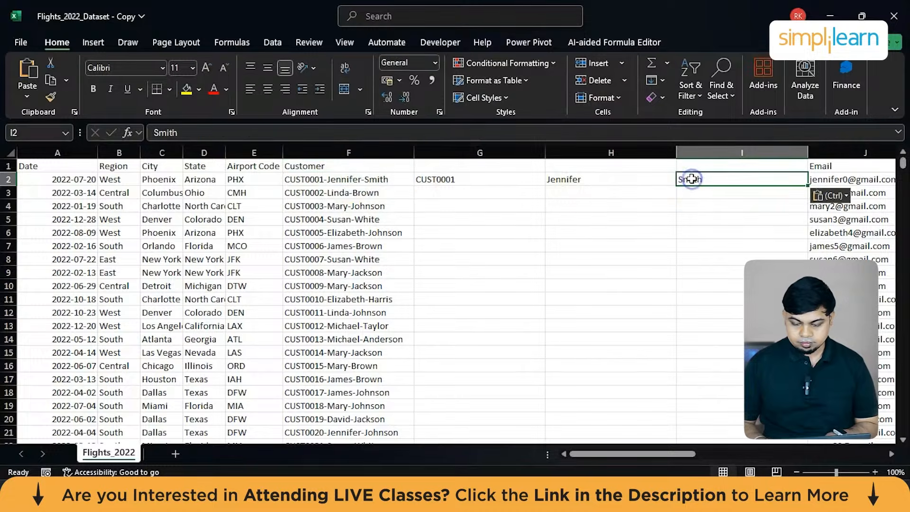
Fill the customer ID series from G2 down column G to the end of the dataset.
{"action": "left_click", "coordinate": [490, 182]}
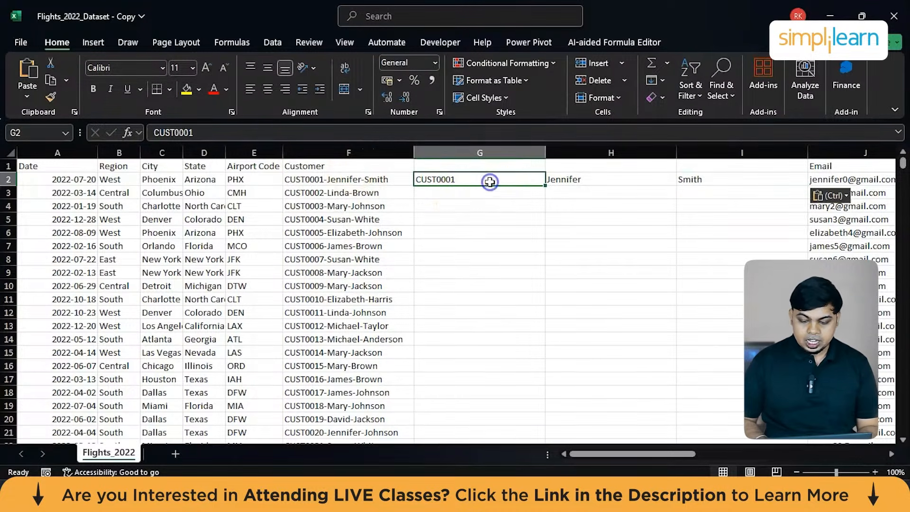
{"action": "double_click", "coordinate": [545, 186]}
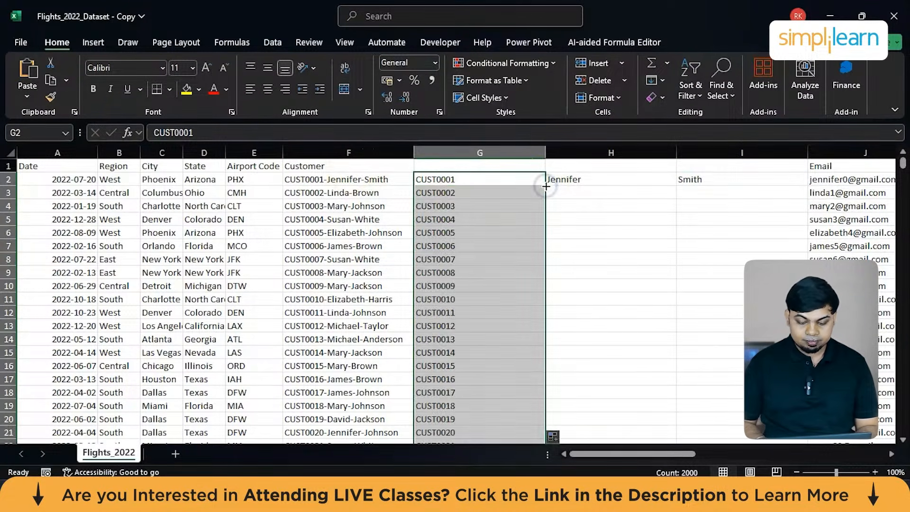
Try filling the first name from H2 down column H, and clear the whole column's contents.
{"action": "left_click", "coordinate": [603, 180]}
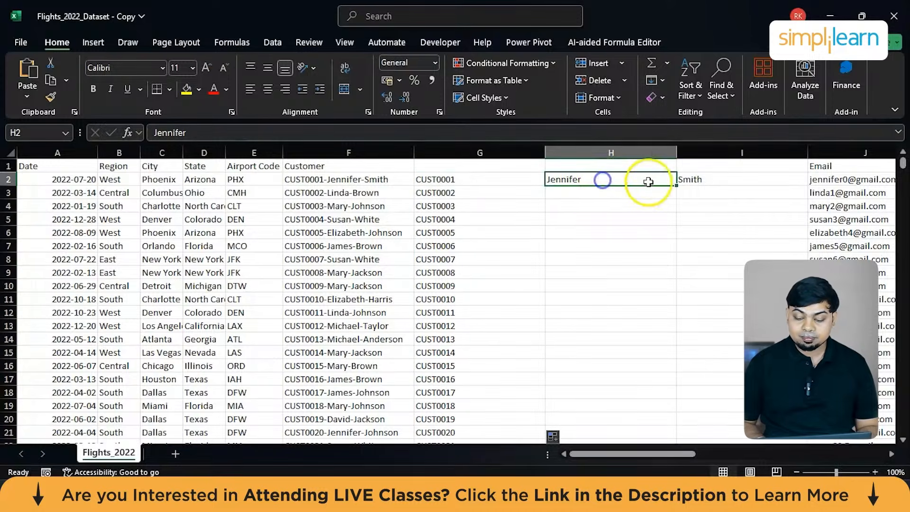
{"action": "double_click", "coordinate": [676, 185]}
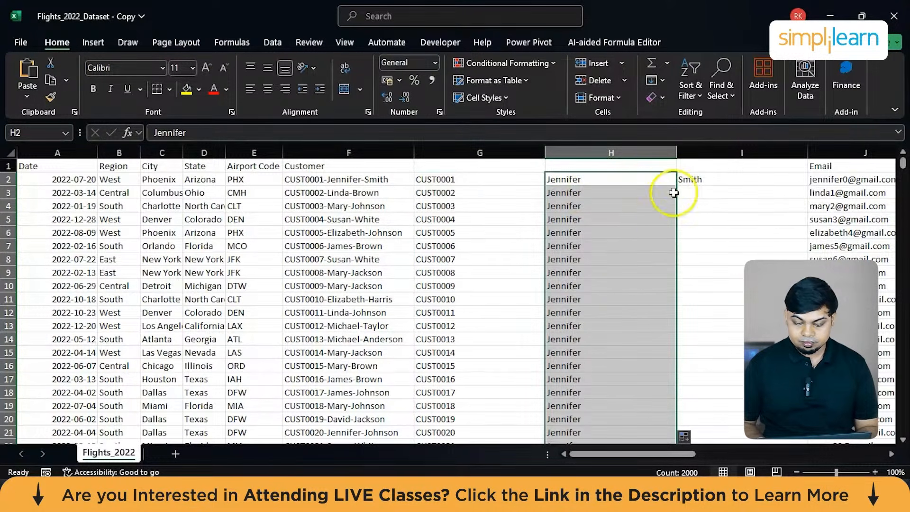
{"action": "left_click", "coordinate": [714, 180]}
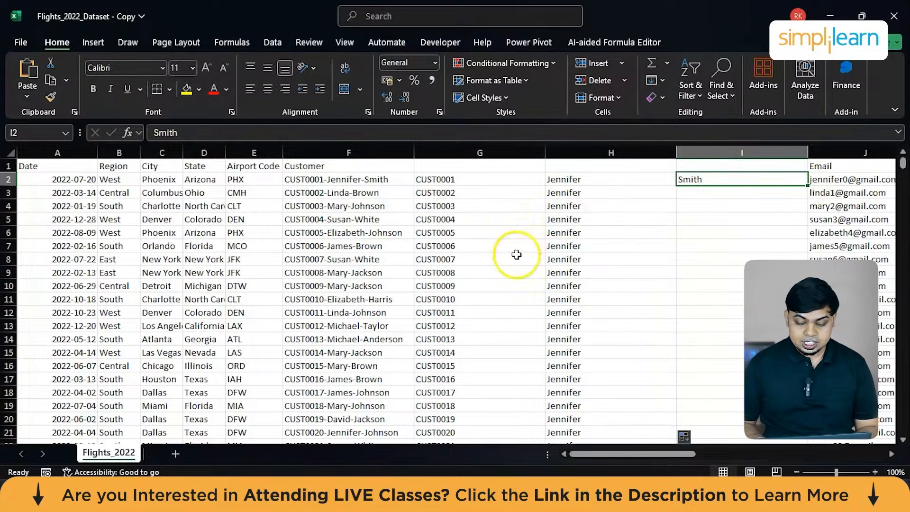
{"action": "left_click", "coordinate": [593, 153]}
{"action": "key", "text": "Delete"}
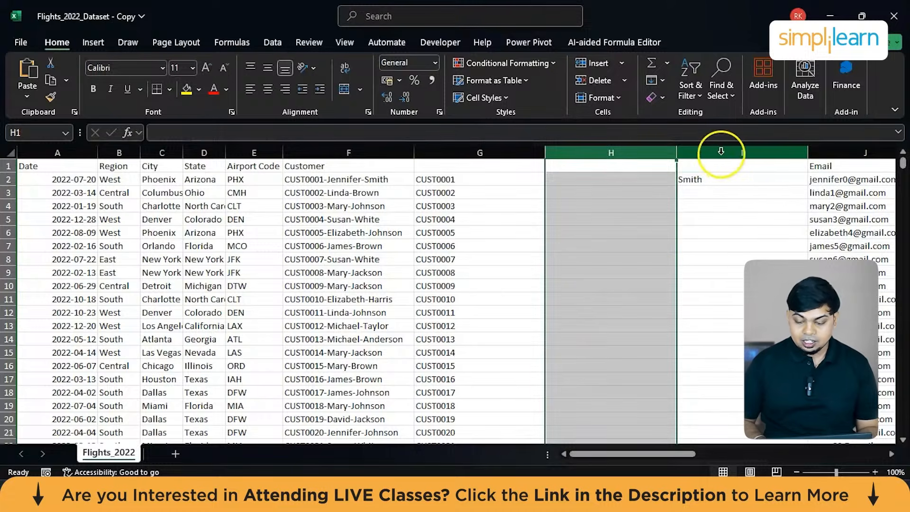
Clear the contents of columns I and G, removing the extracted last name and customer IDs.
{"action": "left_click", "coordinate": [721, 152]}
{"action": "key", "text": "Delete"}
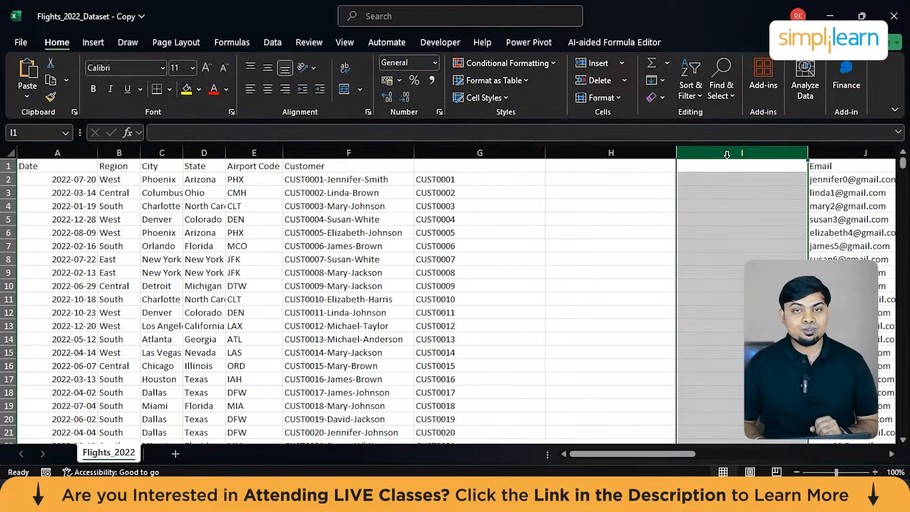
{"action": "left_click", "coordinate": [476, 153]}
{"action": "key", "text": "Delete"}
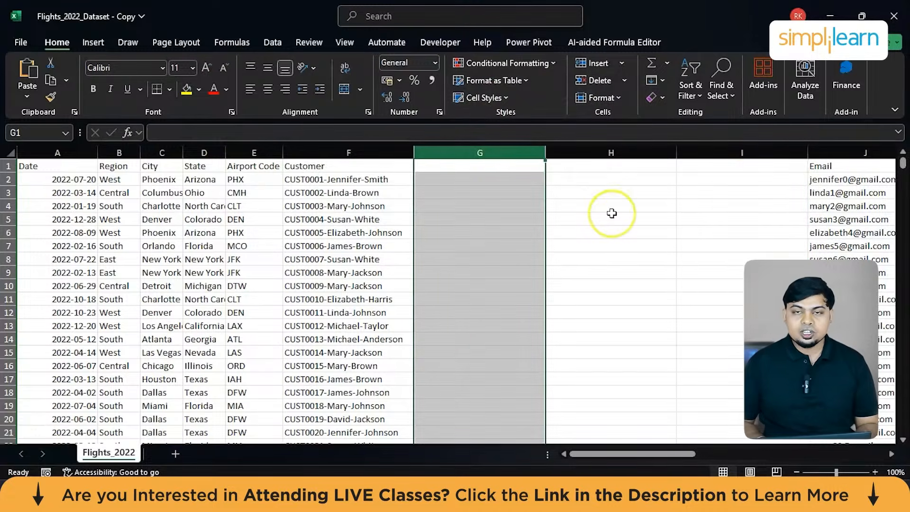
Split the Customer column F with Text to Columns, using Delimited data and a hyphen as the additional custom delimiter.
{"action": "left_click", "coordinate": [360, 151]}
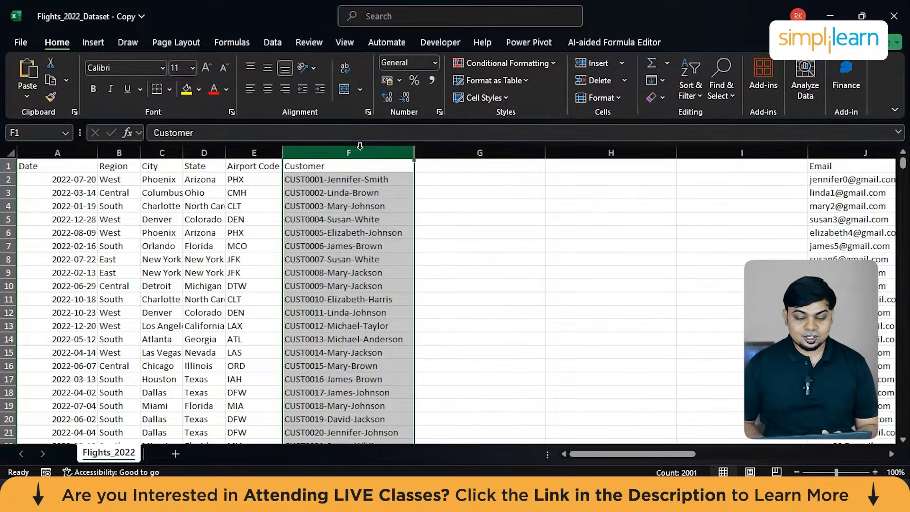
{"action": "left_click", "coordinate": [266, 45]}
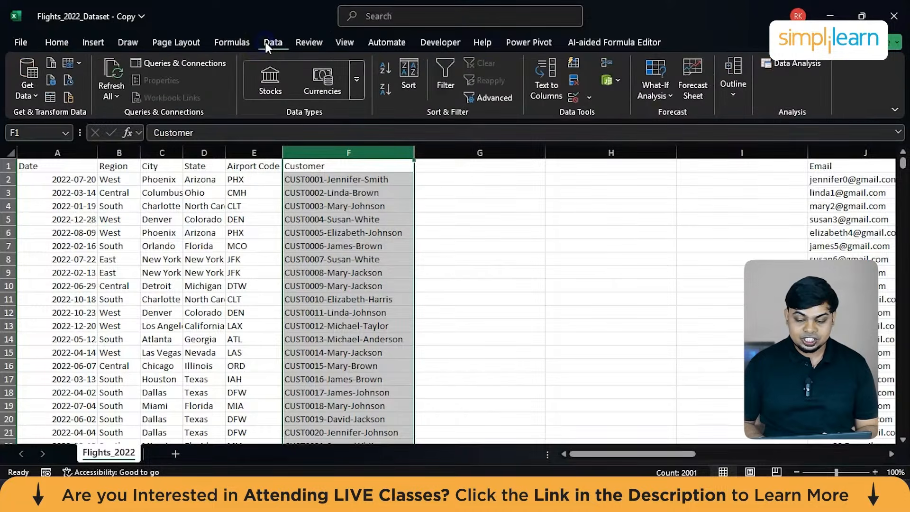
{"action": "left_click", "coordinate": [545, 97]}
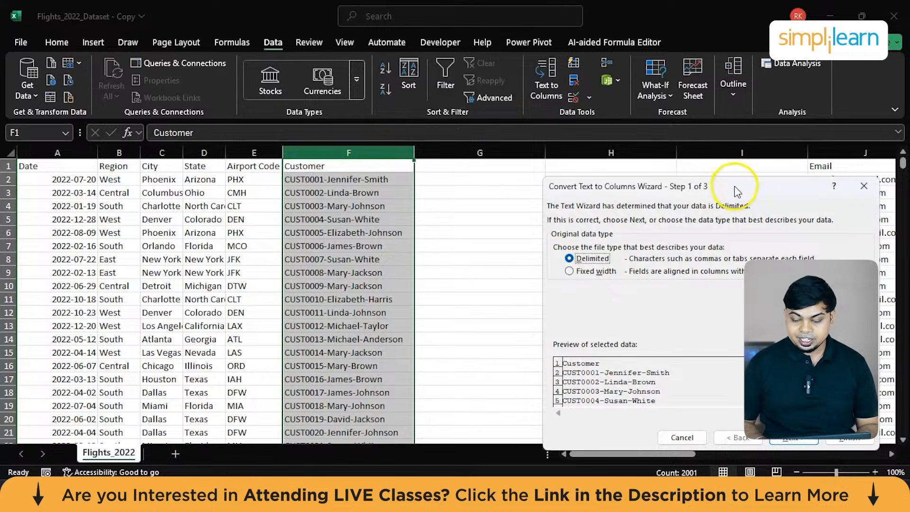
{"action": "left_click_drag", "start_coordinate": [742, 190], "coordinate": [492, 122]}
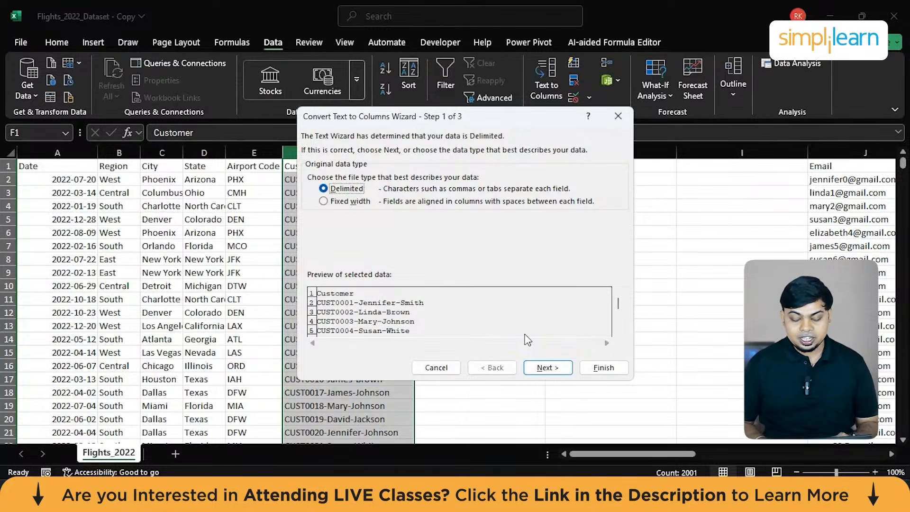
{"action": "left_click", "coordinate": [531, 369]}
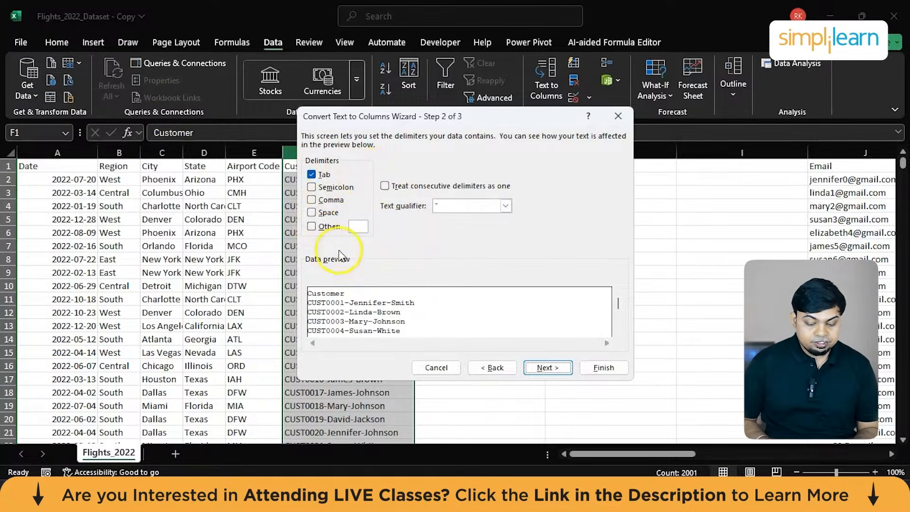
{"action": "left_click", "coordinate": [311, 227]}
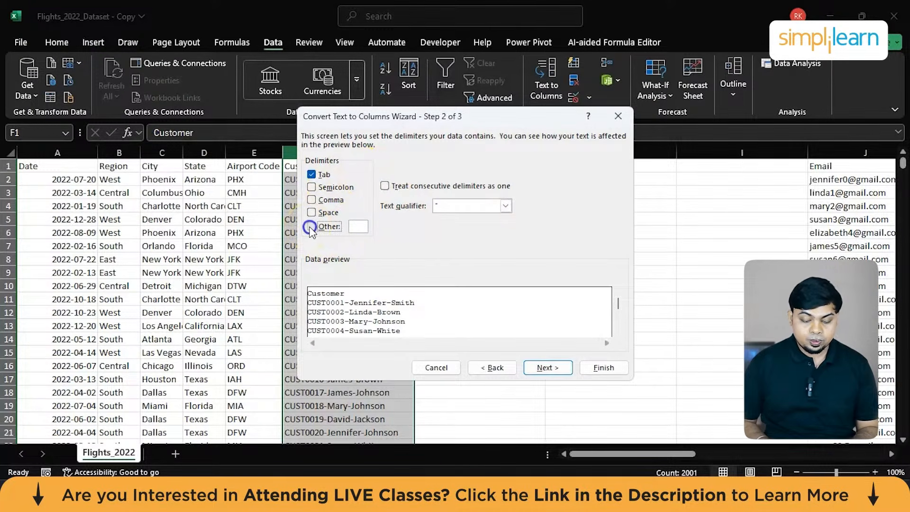
{"action": "type", "text": "-"}
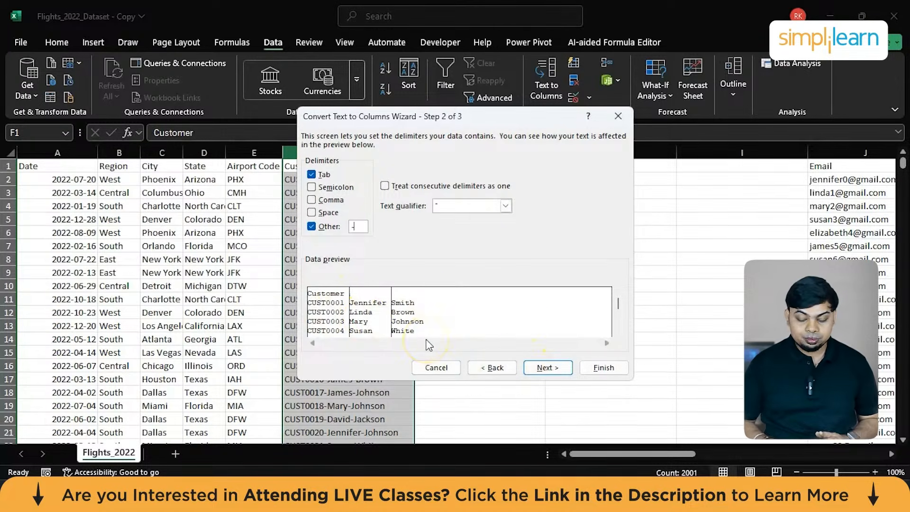
{"action": "left_click", "coordinate": [551, 369]}
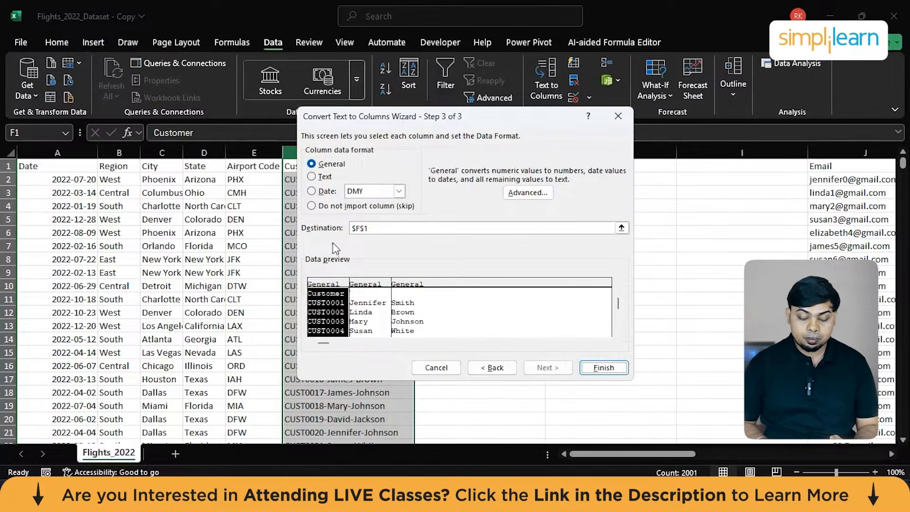
{"action": "left_click", "coordinate": [600, 368]}
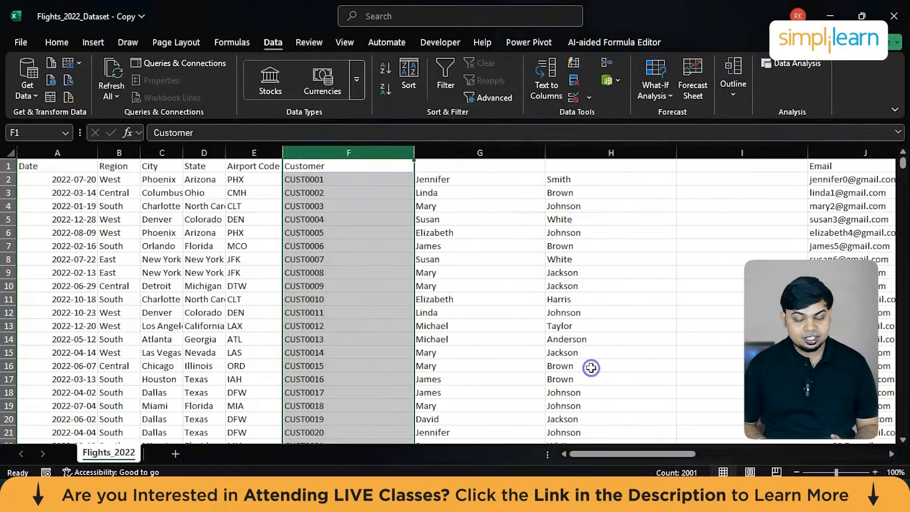
Check the split Customer column down to its last row, and rename the F1 header to CustomerID.
{"action": "left_click", "coordinate": [348, 171]}
{"action": "key", "text": "ctrl+Down"}
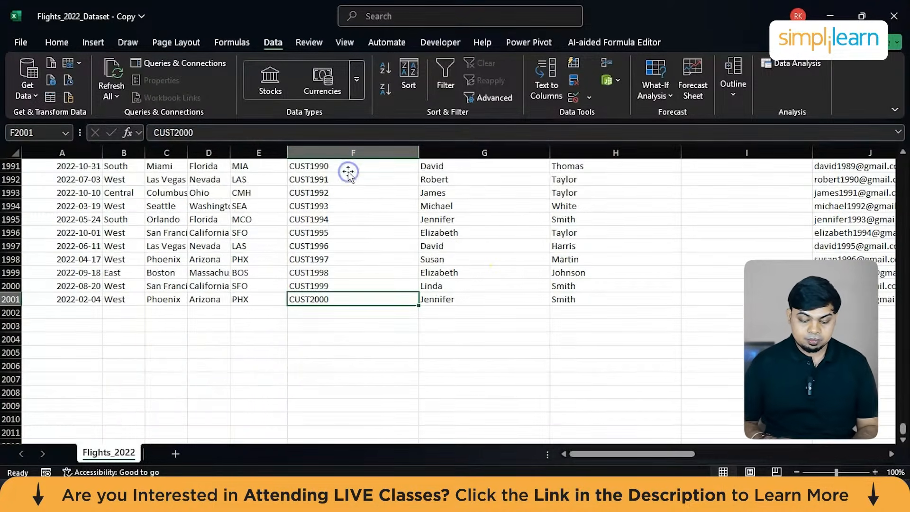
{"action": "key", "text": "ctrl+Up"}
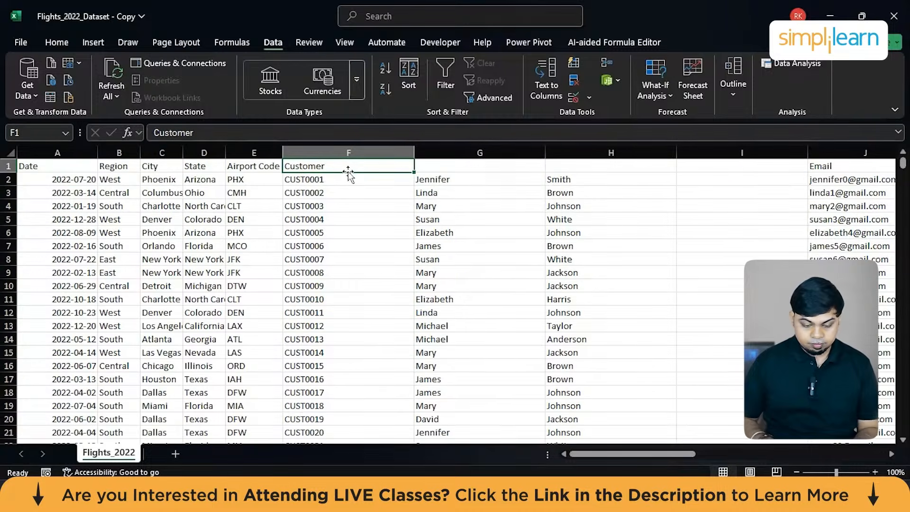
{"action": "key", "text": "F2"}
{"action": "type", "text": "ID"}
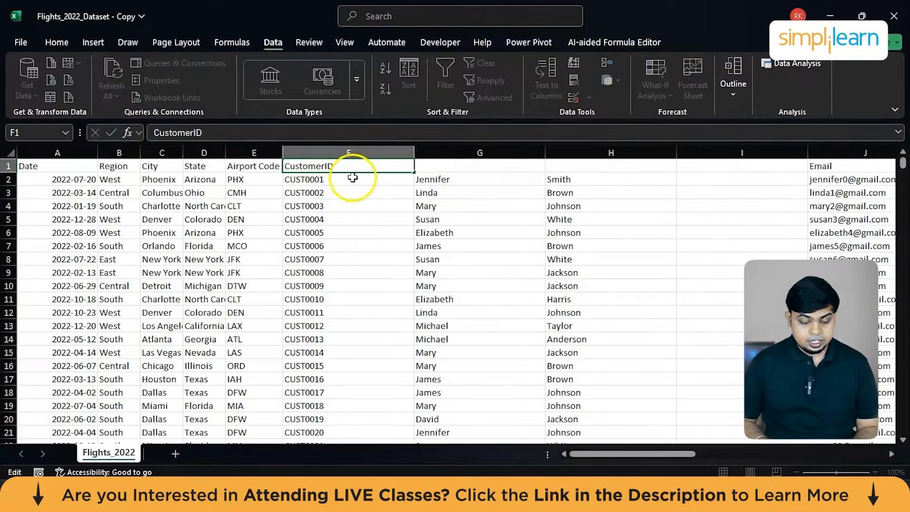
Enter the header "Customer First Name" in cell G1.
{"action": "left_click", "coordinate": [477, 167]}
{"action": "type", "text": "Fir"}
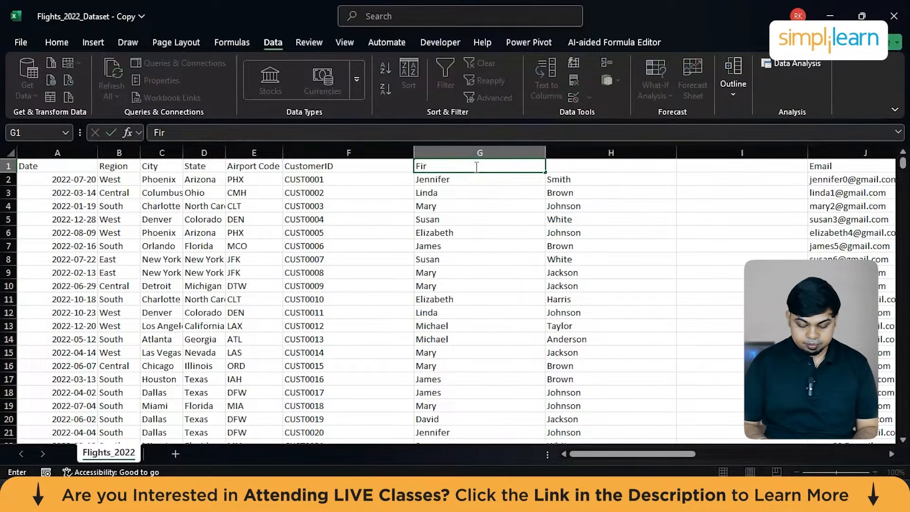
{"action": "type", "text": "i"}
{"action": "key", "text": "BackSpace"}
{"action": "key", "text": "BackSpace"}
{"action": "type", "text": "Customer First Name"}
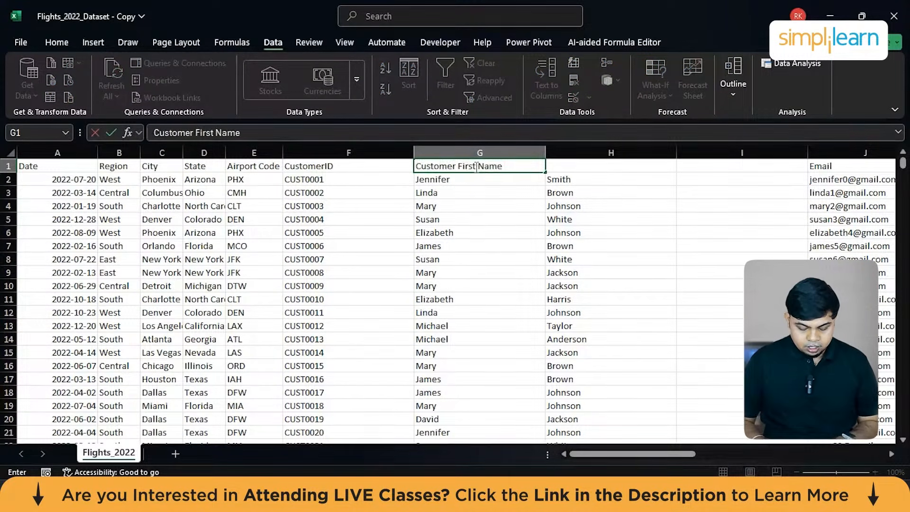
Copy the G1 header into H1 and change it to "Customer Last Name".
{"action": "key", "text": "ctrl+a"}
{"action": "key", "text": "ctrl+c"}
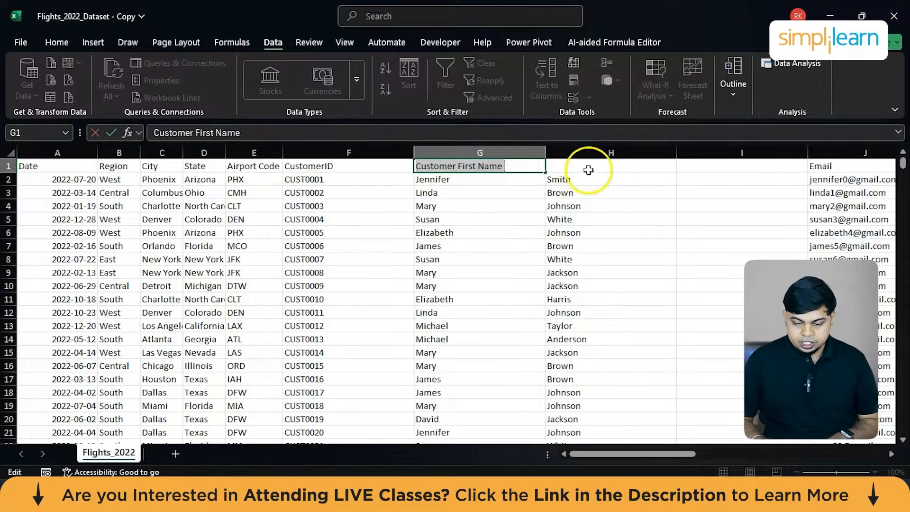
{"action": "left_click", "coordinate": [592, 170]}
{"action": "key", "text": "ctrl+v"}
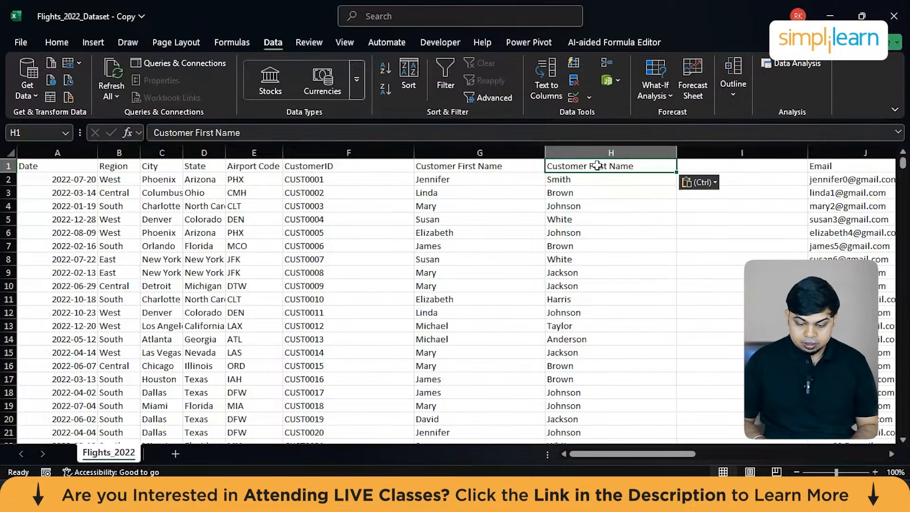
{"action": "double_click", "coordinate": [599, 166]}
{"action": "left_click", "coordinate": [598, 166]}
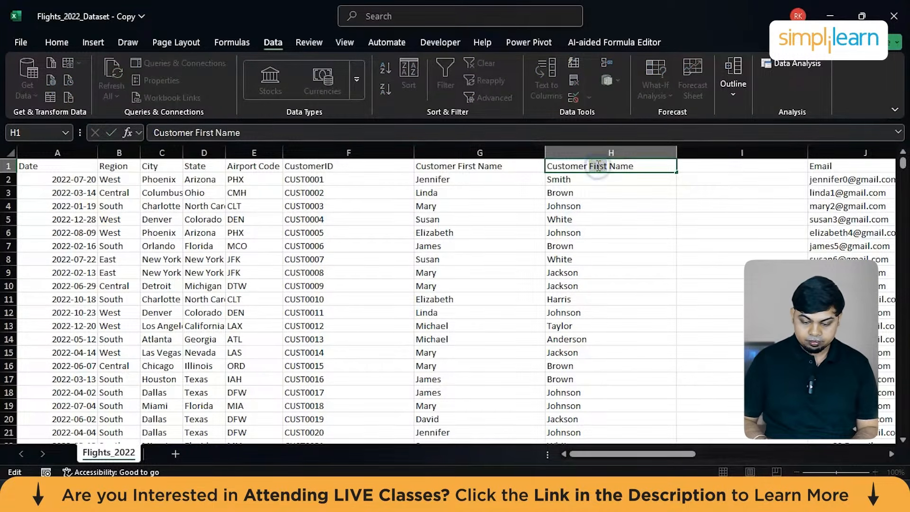
{"action": "double_click", "coordinate": [598, 166]}
{"action": "type", "text": "Last"}
{"action": "left_click", "coordinate": [716, 232]}
Delete the empty column I between Customer Last Name and Email.
{"action": "scroll", "coordinate": [717, 231], "scroll_direction": "right", "scroll_amount": 3}
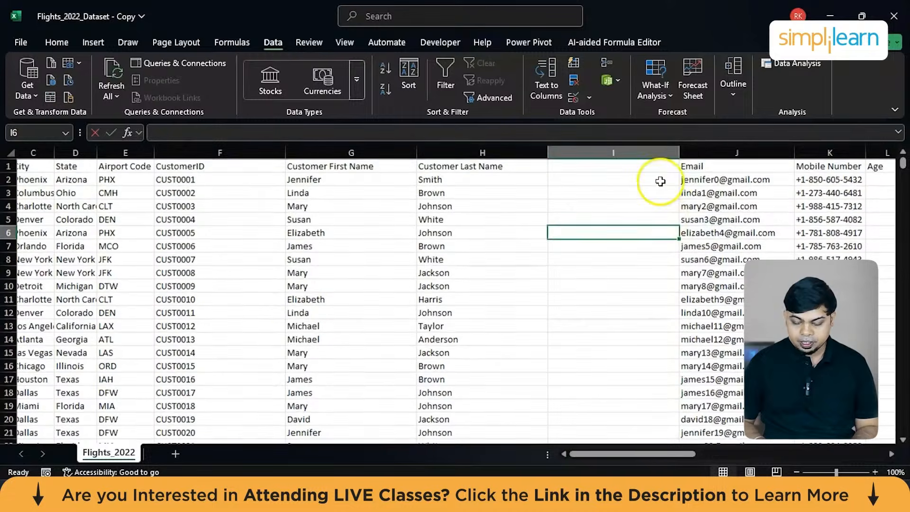
{"action": "left_click", "coordinate": [635, 147]}
{"action": "right_click", "coordinate": [636, 148]}
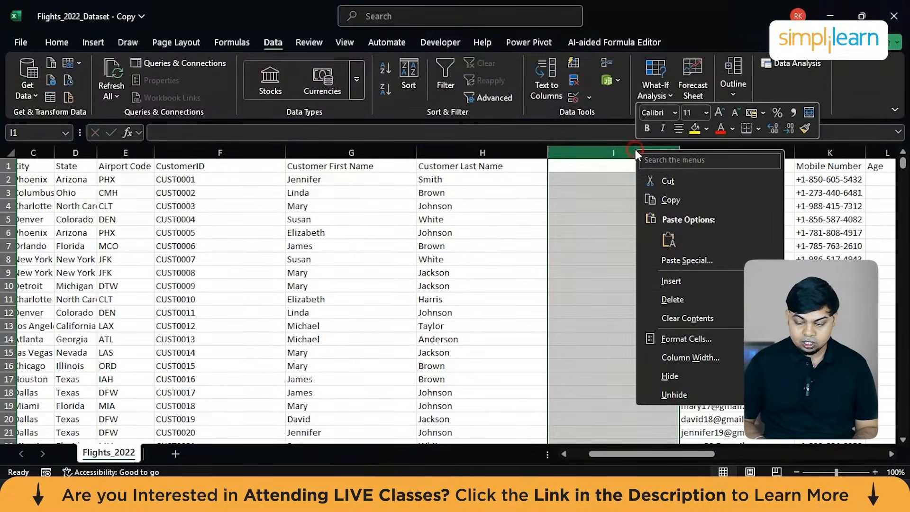
{"action": "left_click", "coordinate": [685, 295]}
Replace every "+1" in the Mobile Number column with nothing to strip the country code.
{"action": "scroll", "coordinate": [686, 295], "scroll_direction": "right", "scroll_amount": 4}
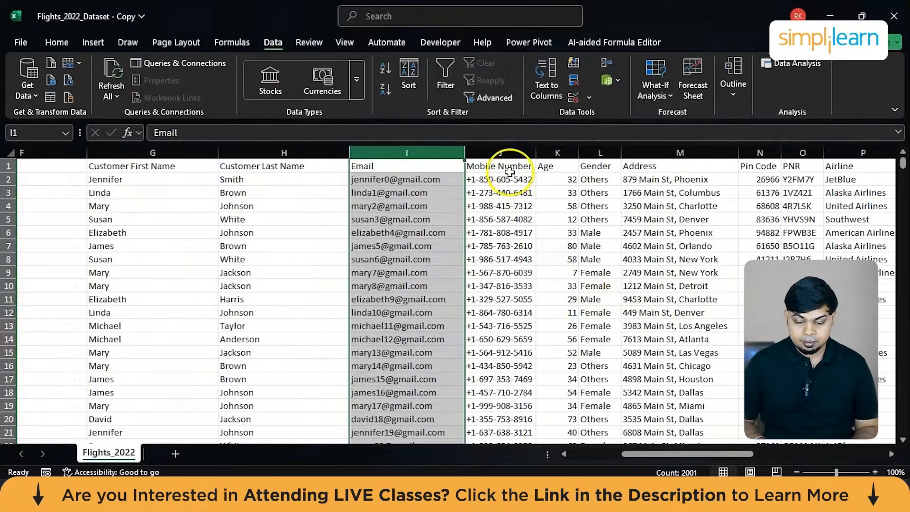
{"action": "left_click", "coordinate": [503, 150]}
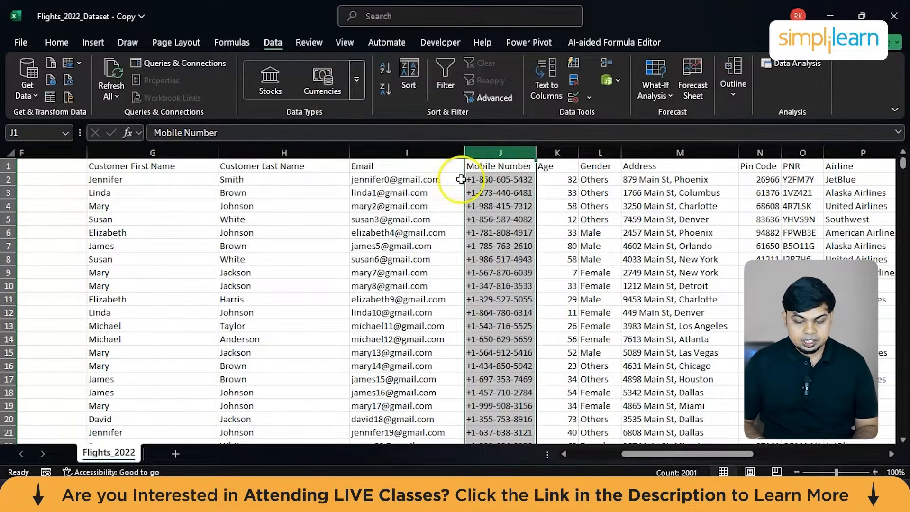
{"action": "key", "text": "ctrl+f"}
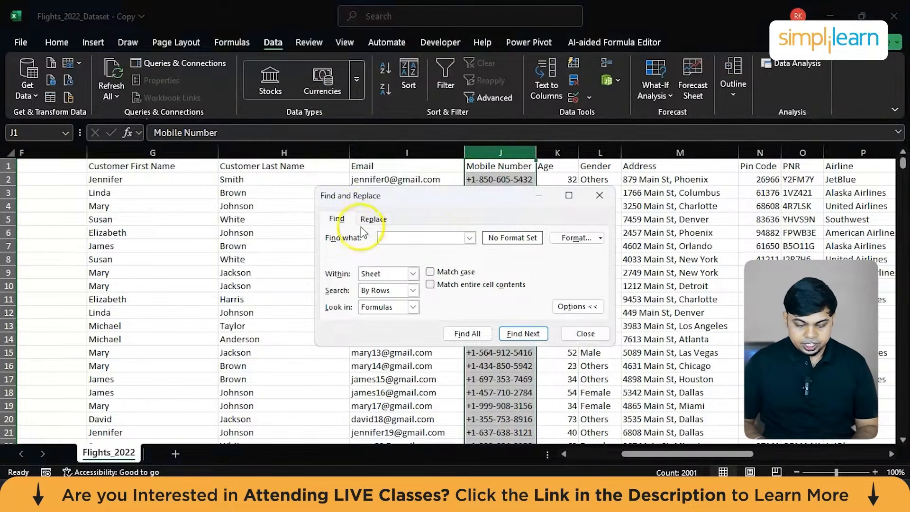
{"action": "left_click", "coordinate": [374, 219]}
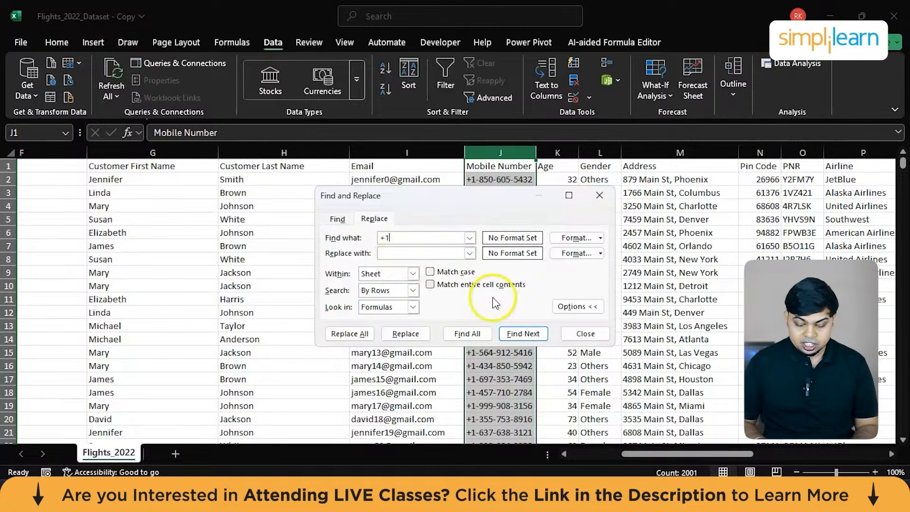
{"action": "left_click", "coordinate": [355, 334]}
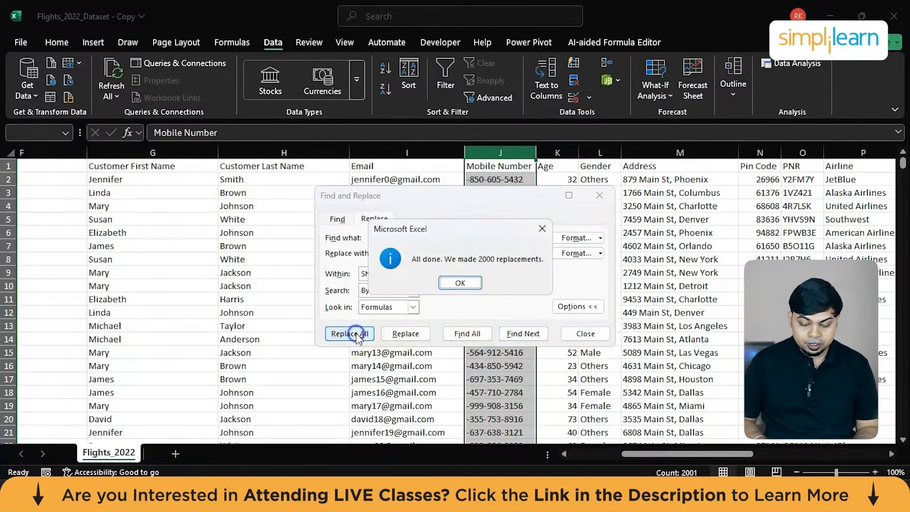
{"action": "left_click", "coordinate": [461, 283]}
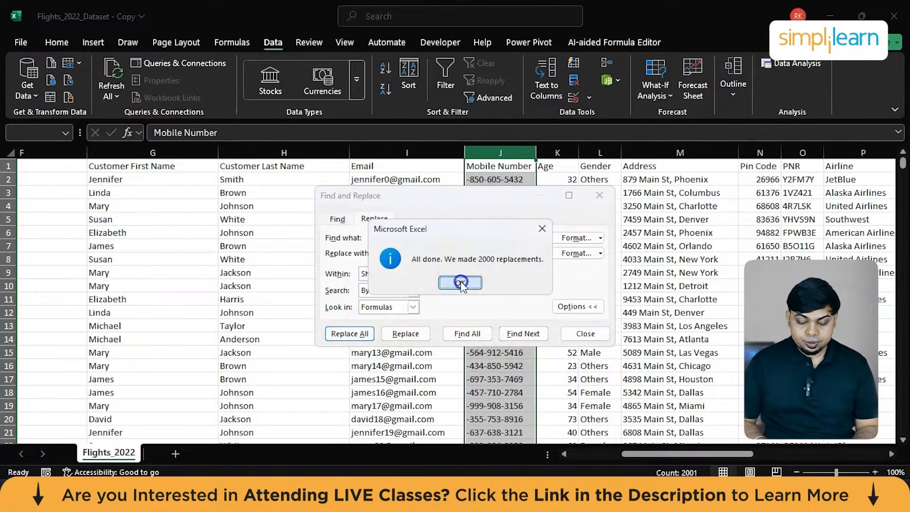
Remove all hyphens from the Mobile Number column by replacing "-" with nothing, and close Find and Replace.
{"action": "left_click", "coordinate": [400, 238]}
{"action": "key", "text": "BackSpace"}
{"action": "key", "text": "BackSpace"}
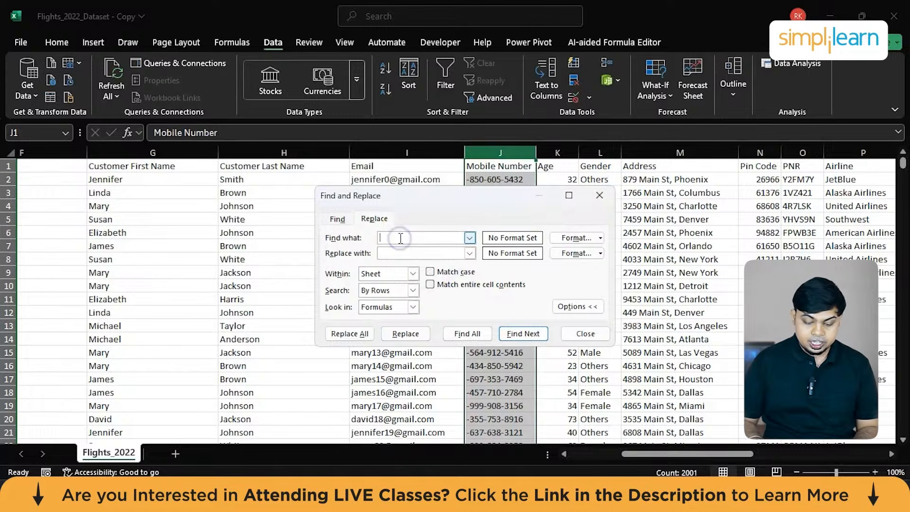
{"action": "left_click", "coordinate": [359, 335]}
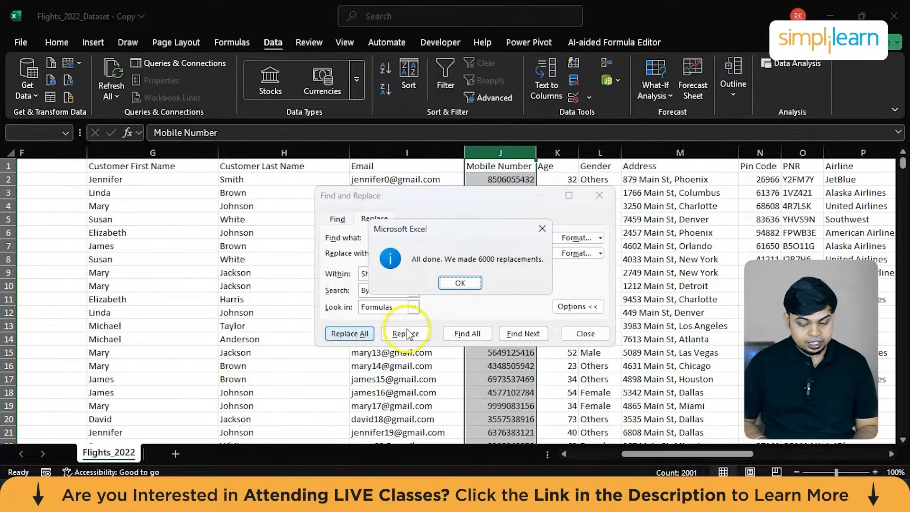
{"action": "left_click", "coordinate": [463, 284]}
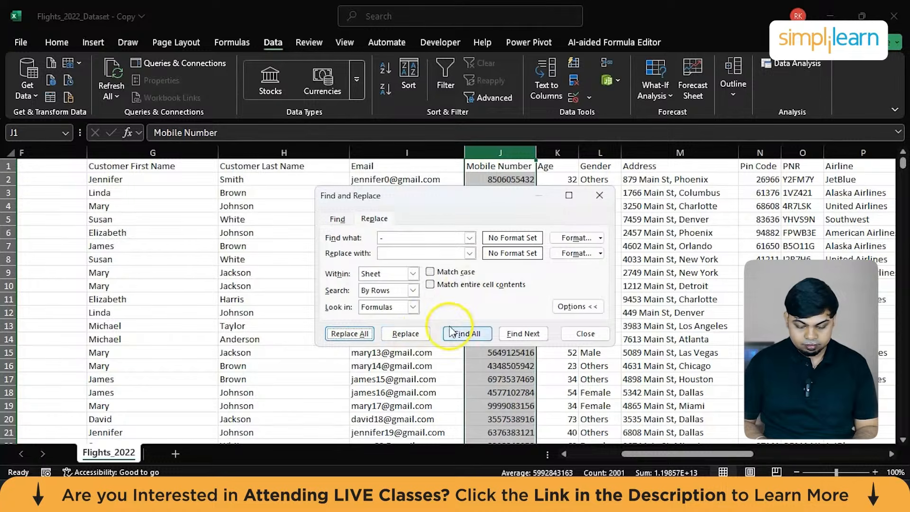
{"action": "left_click", "coordinate": [586, 333]}
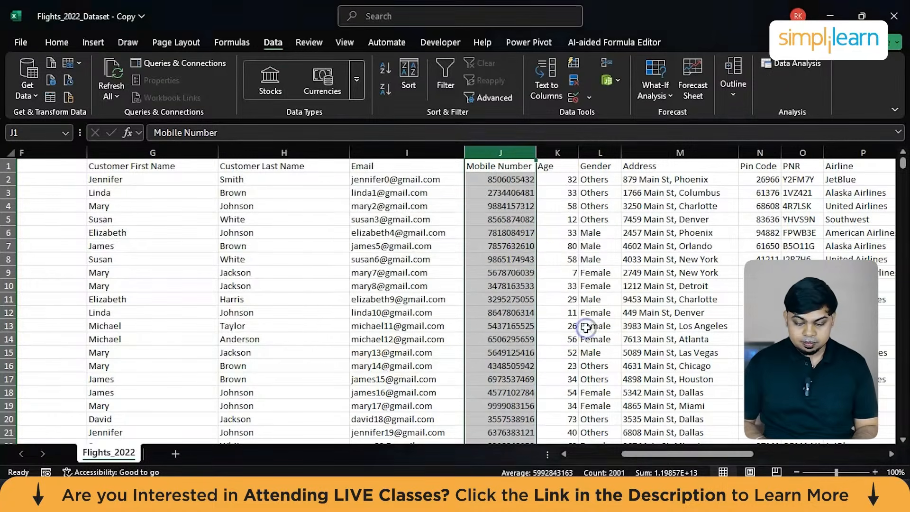
Review the remaining columns of the dataset from Mobile Number through Booking Website.
{"action": "left_click", "coordinate": [533, 257]}
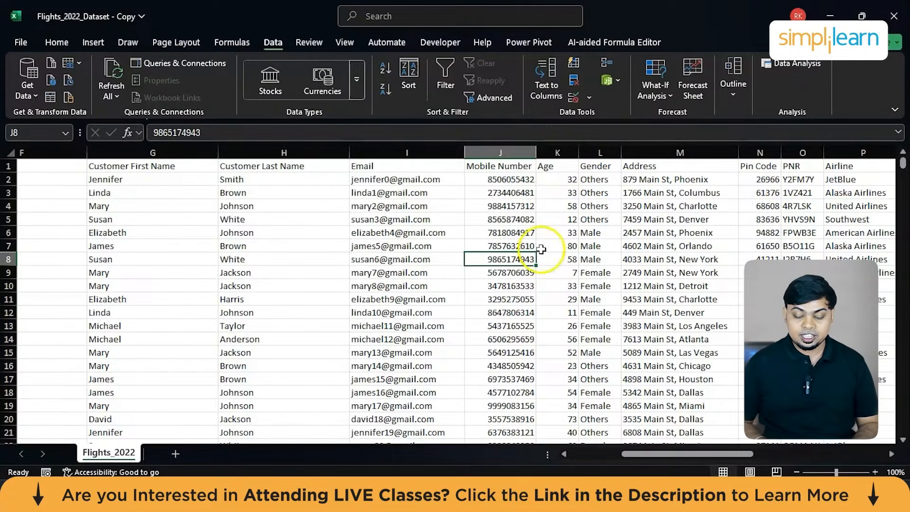
{"action": "scroll", "coordinate": [522, 260], "scroll_direction": "right", "scroll_amount": 1}
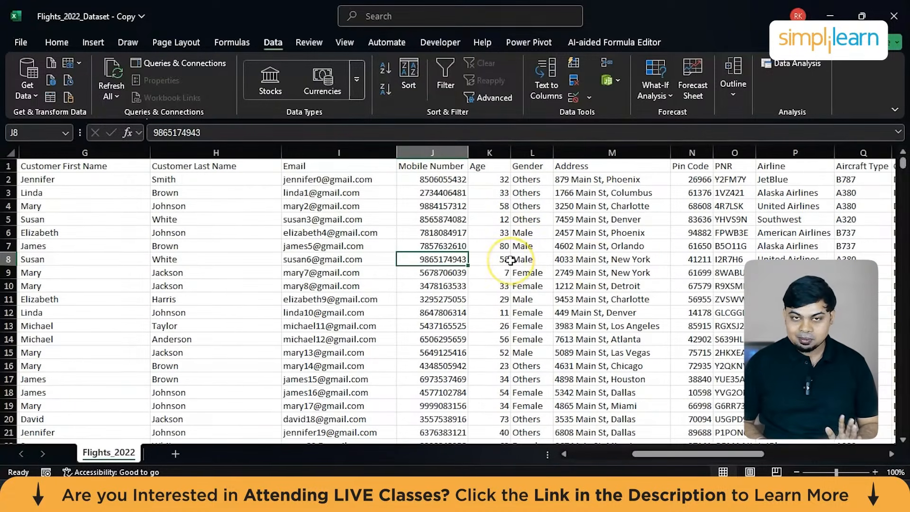
{"action": "scroll", "coordinate": [510, 260], "scroll_direction": "right", "scroll_amount": 1}
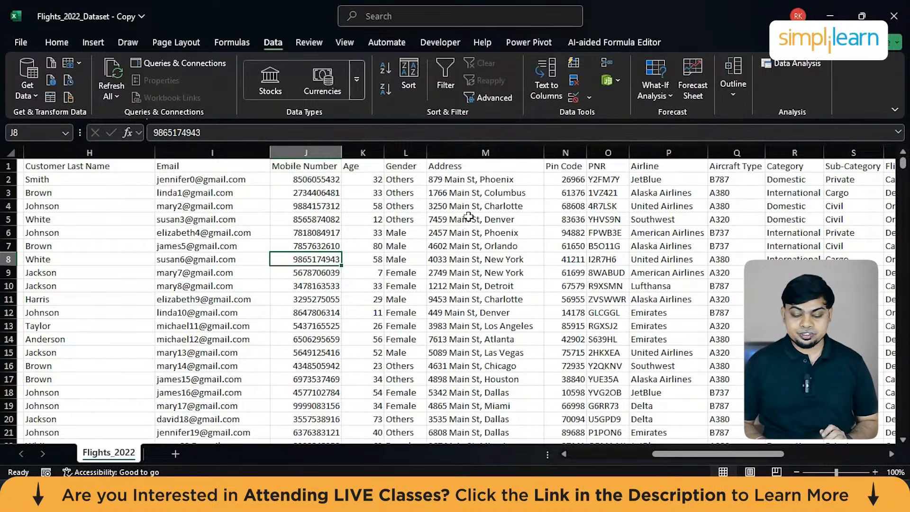
{"action": "scroll", "coordinate": [468, 216], "scroll_direction": "right", "scroll_amount": 6}
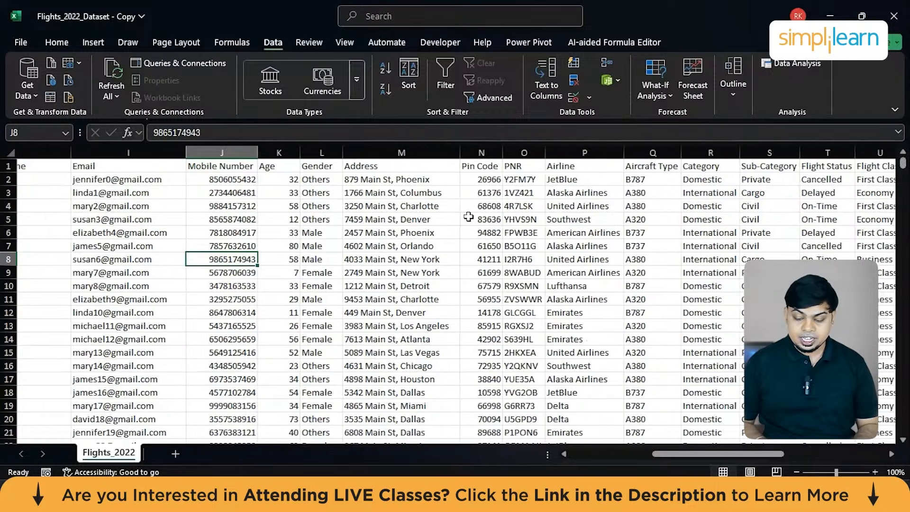
{"action": "scroll", "coordinate": [468, 216], "scroll_direction": "right", "scroll_amount": 6}
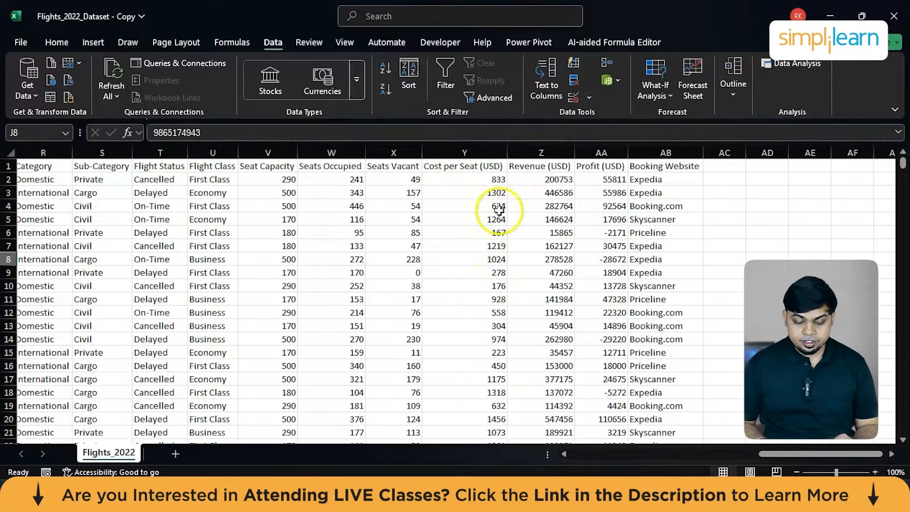
Return to the start of the Flights_2022 sheet and save the workbook.
{"action": "scroll", "coordinate": [328, 209], "scroll_direction": "left", "scroll_amount": 10}
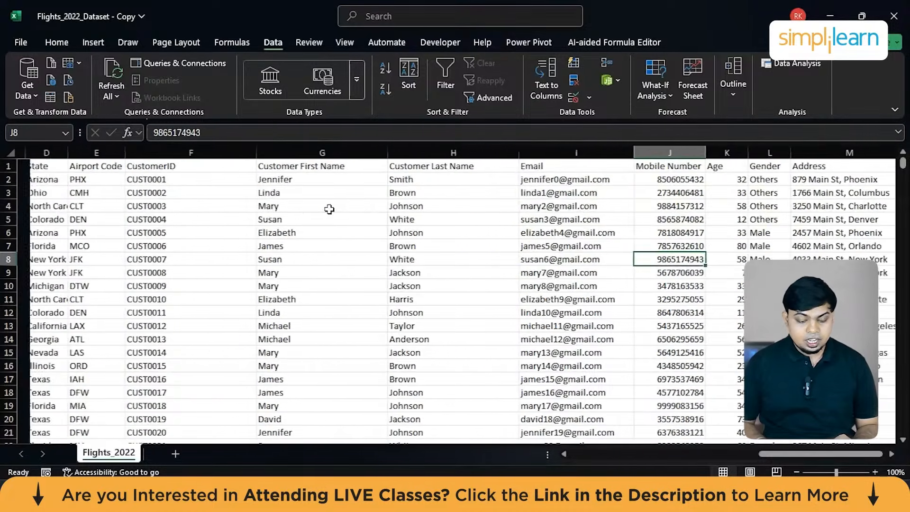
{"action": "scroll", "coordinate": [329, 209], "scroll_direction": "left", "scroll_amount": 3}
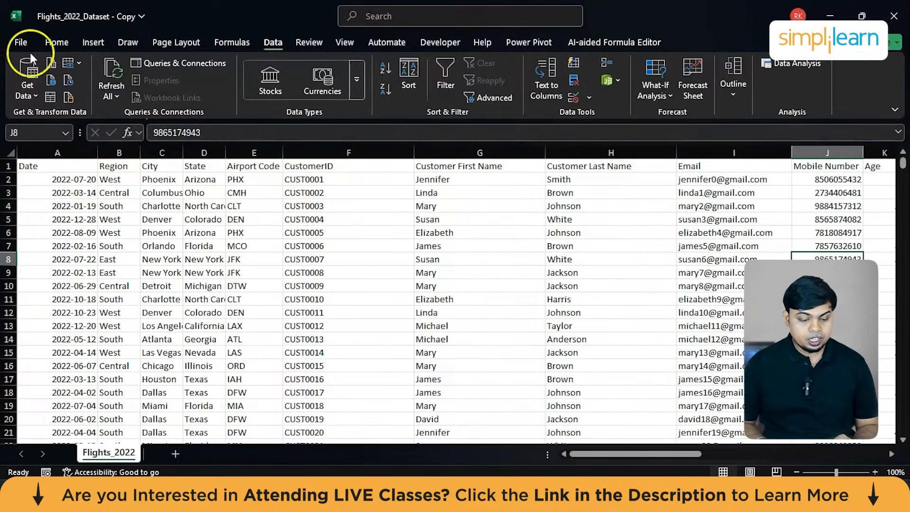
{"action": "left_click", "coordinate": [19, 44]}
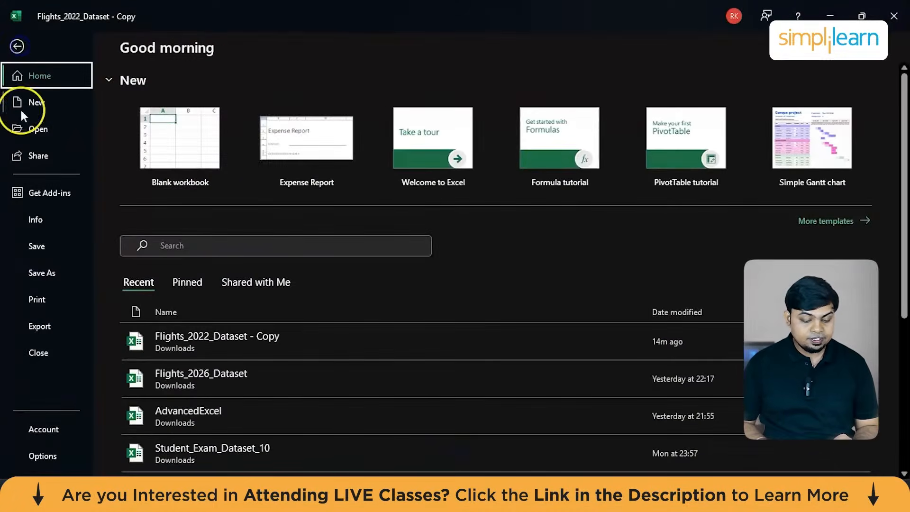
{"action": "left_click", "coordinate": [32, 249]}
{"action": "left_click", "coordinate": [180, 272]}
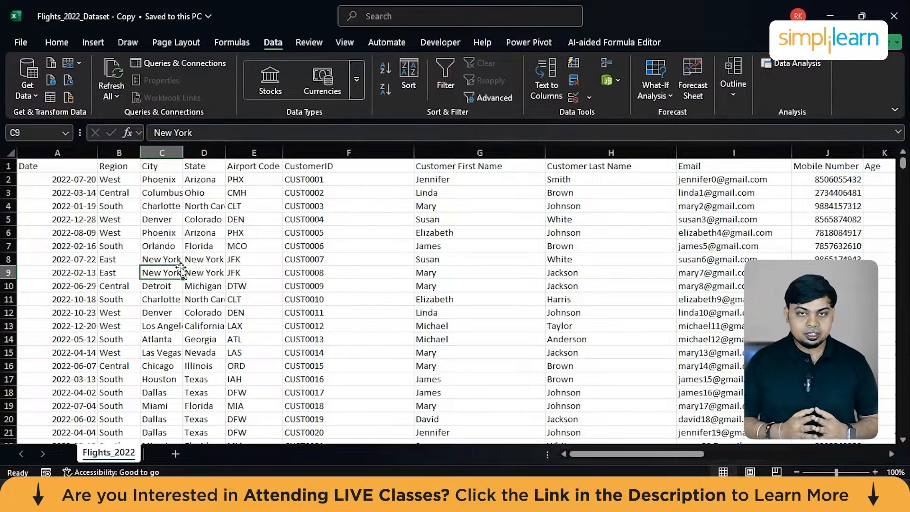
Create a PivotTable from the whole Flights_2022 data range on a new worksheet, with State as the row field.
{"action": "left_click", "coordinate": [307, 220]}
{"action": "key", "text": "ctrl+a"}
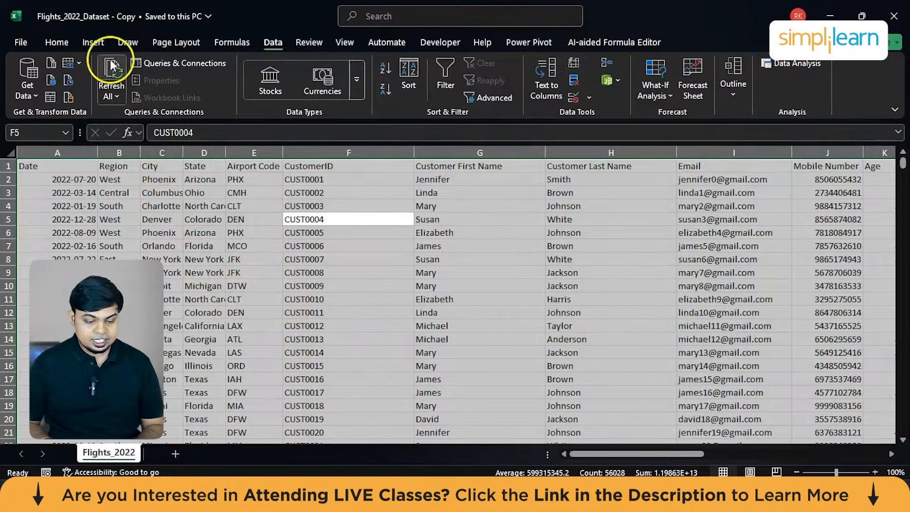
{"action": "left_click", "coordinate": [92, 43]}
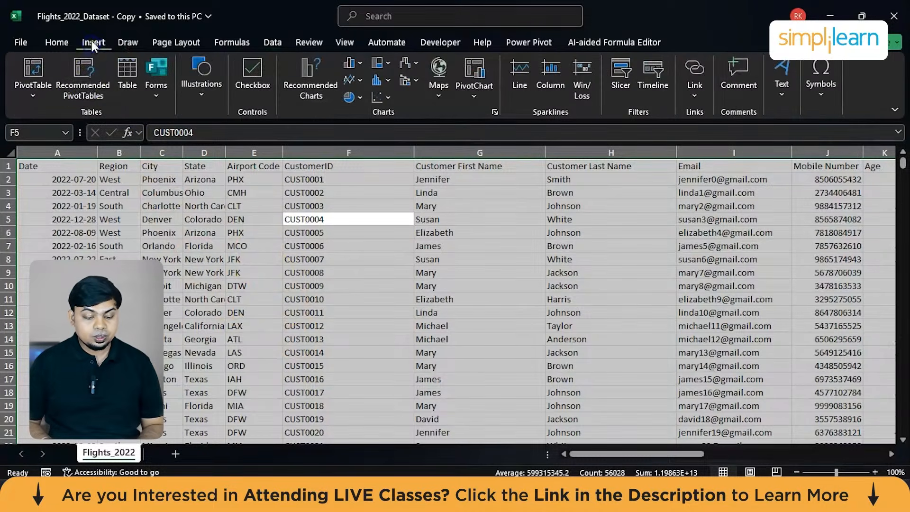
{"action": "left_click", "coordinate": [26, 91]}
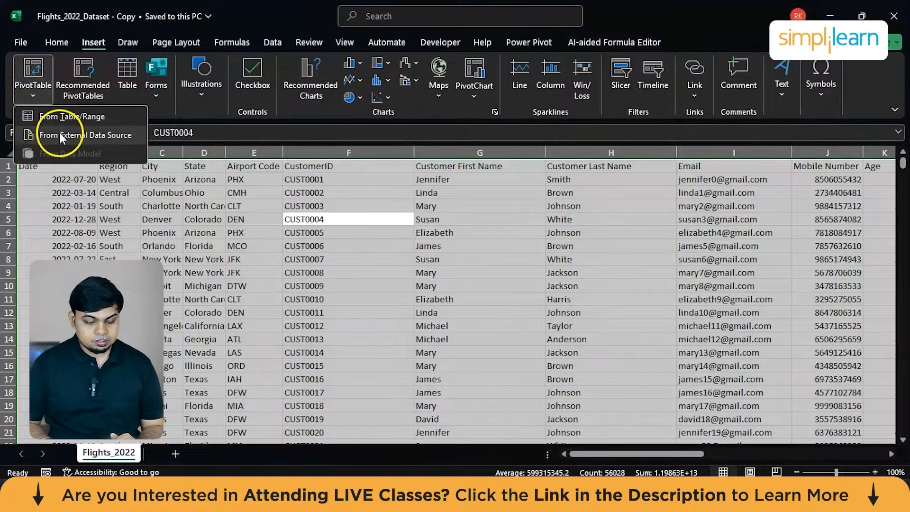
{"action": "left_click", "coordinate": [65, 117]}
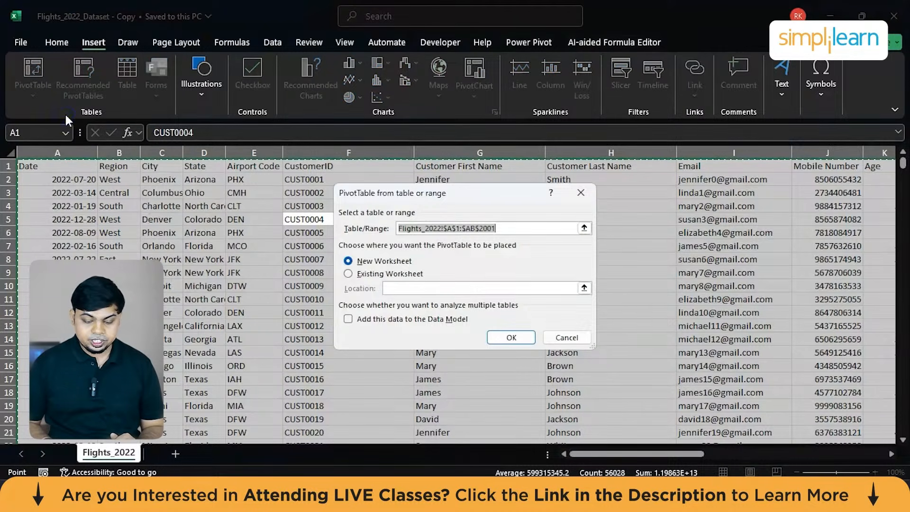
{"action": "left_click", "coordinate": [516, 336]}
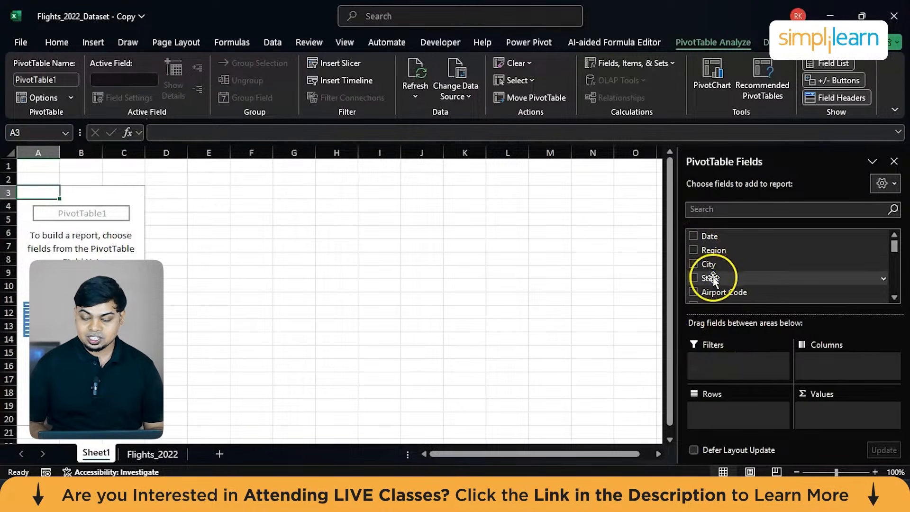
{"action": "left_click_drag", "start_coordinate": [695, 278], "coordinate": [722, 410]}
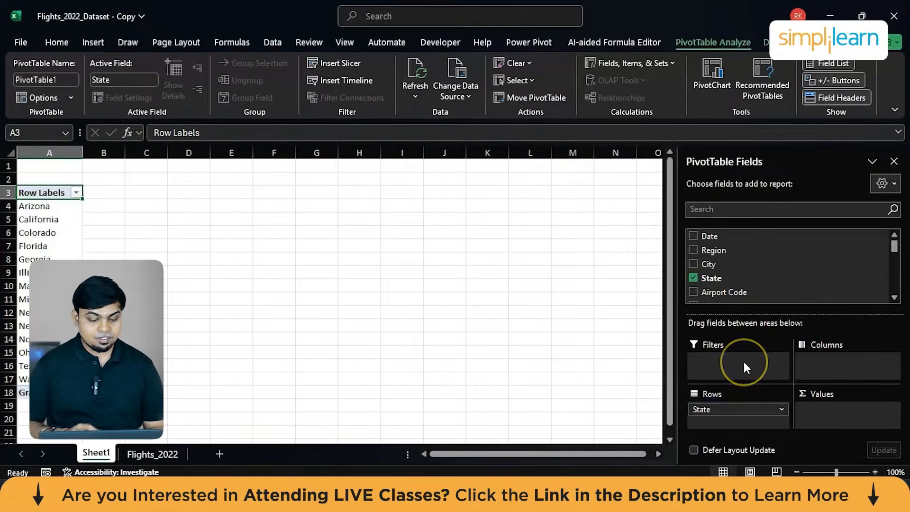
{"action": "scroll", "coordinate": [804, 275], "scroll_direction": "down", "scroll_amount": 1}
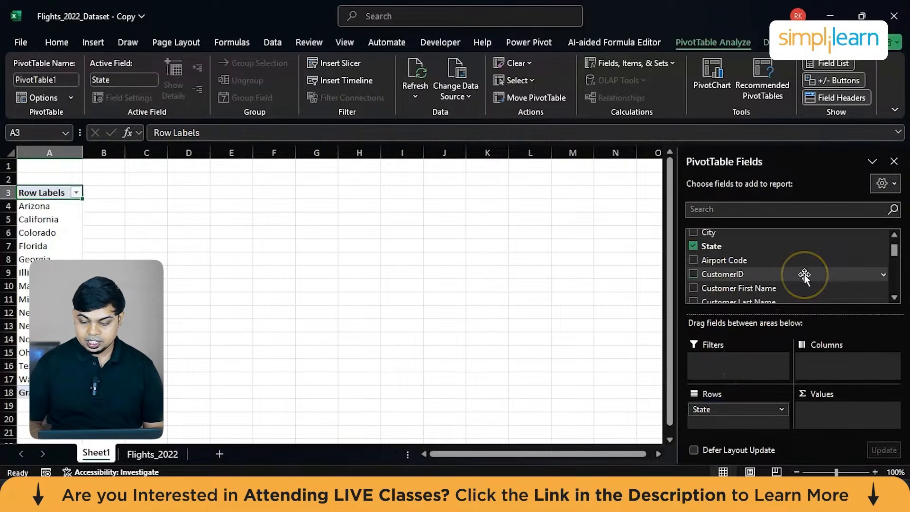
{"action": "scroll", "coordinate": [805, 275], "scroll_direction": "down", "scroll_amount": 3}
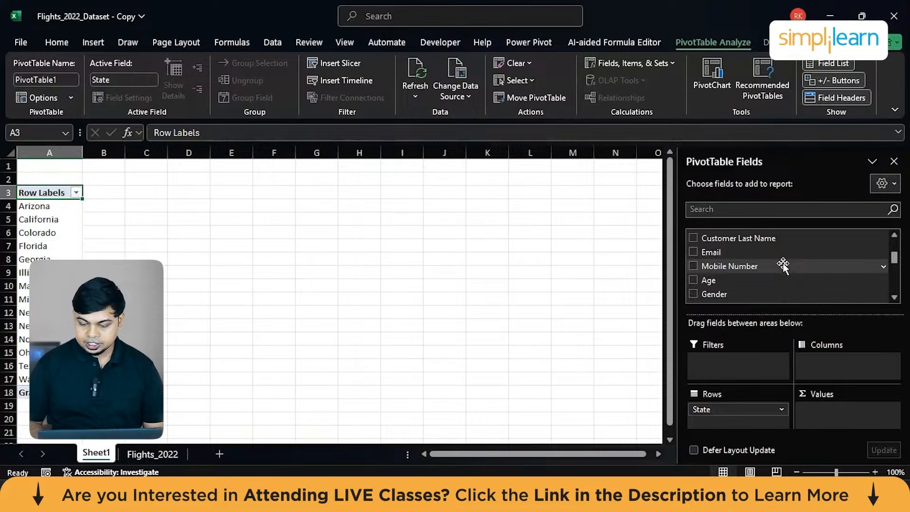
{"action": "scroll", "coordinate": [783, 266], "scroll_direction": "down", "scroll_amount": 5}
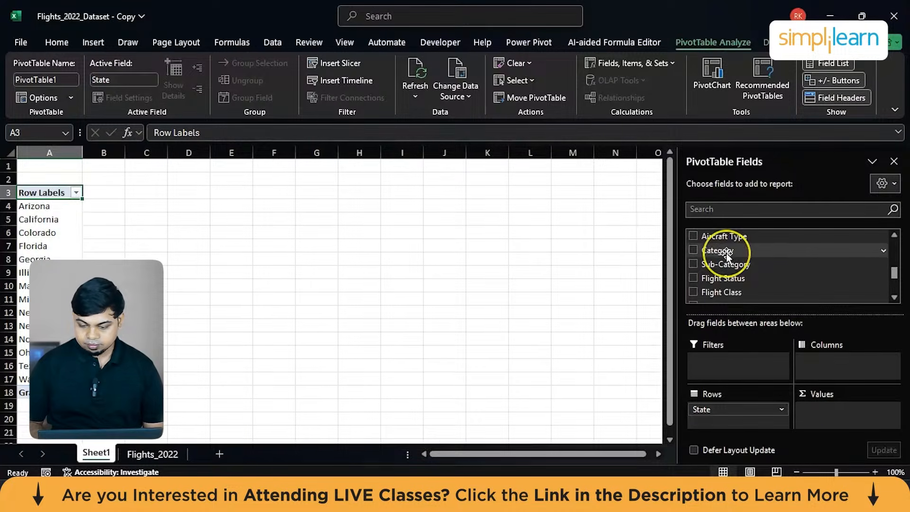
{"action": "left_click_drag", "start_coordinate": [728, 256], "coordinate": [825, 409]}
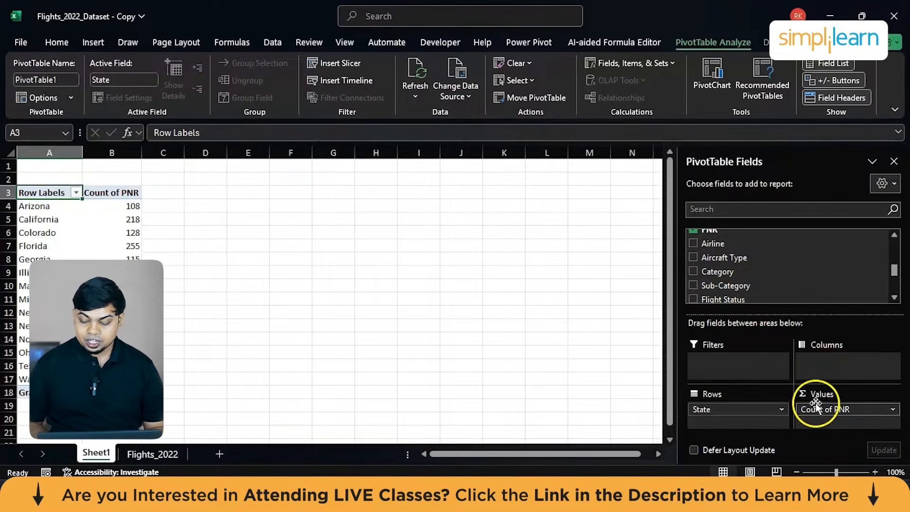
{"action": "left_click", "coordinate": [815, 411]}
{"action": "left_click_drag", "start_coordinate": [815, 411], "coordinate": [675, 282]}
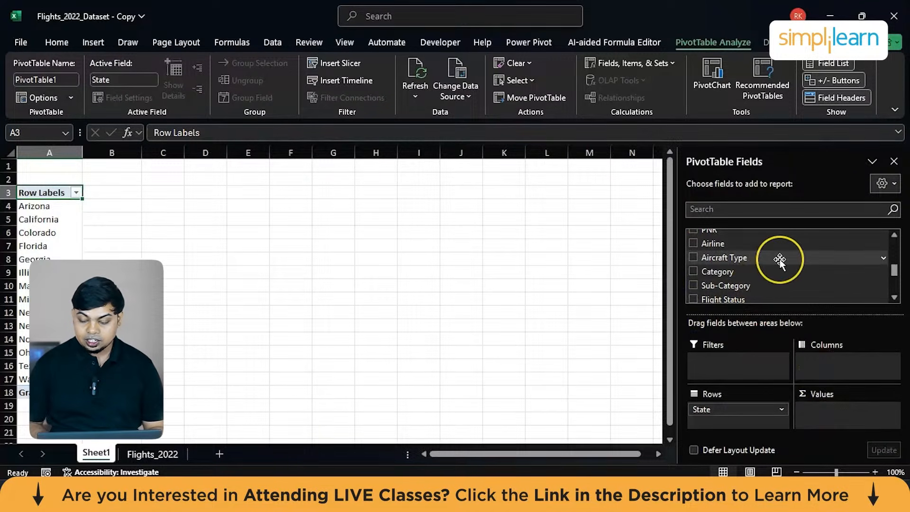
Add the PNR field to the PivotTable's values as a count for each state.
{"action": "scroll", "coordinate": [781, 259], "scroll_direction": "down", "scroll_amount": 1}
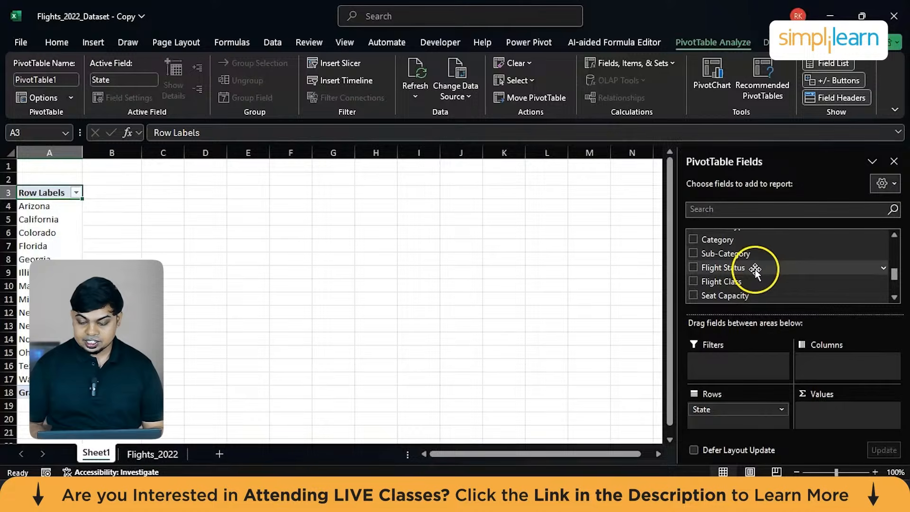
{"action": "scroll", "coordinate": [758, 286], "scroll_direction": "down", "scroll_amount": 2}
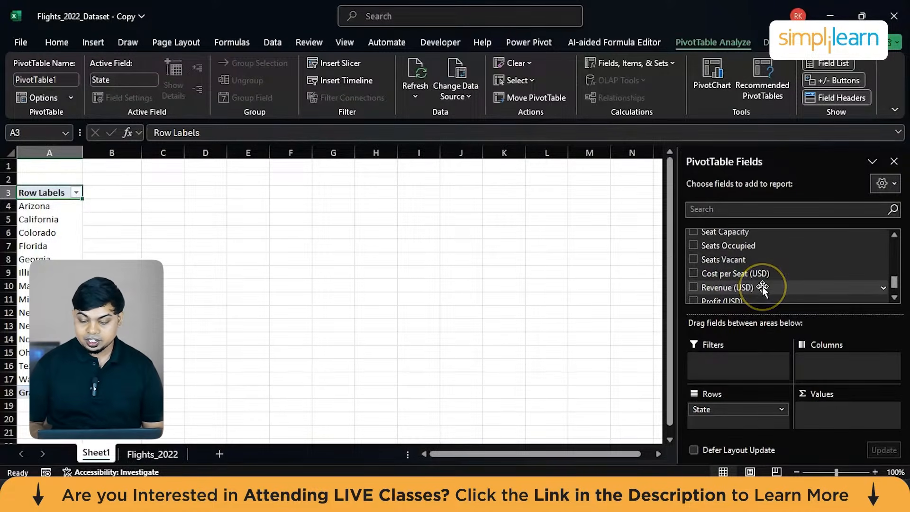
{"action": "scroll", "coordinate": [763, 287], "scroll_direction": "down", "scroll_amount": 1}
{"action": "scroll", "coordinate": [763, 287], "scroll_direction": "up", "scroll_amount": 8}
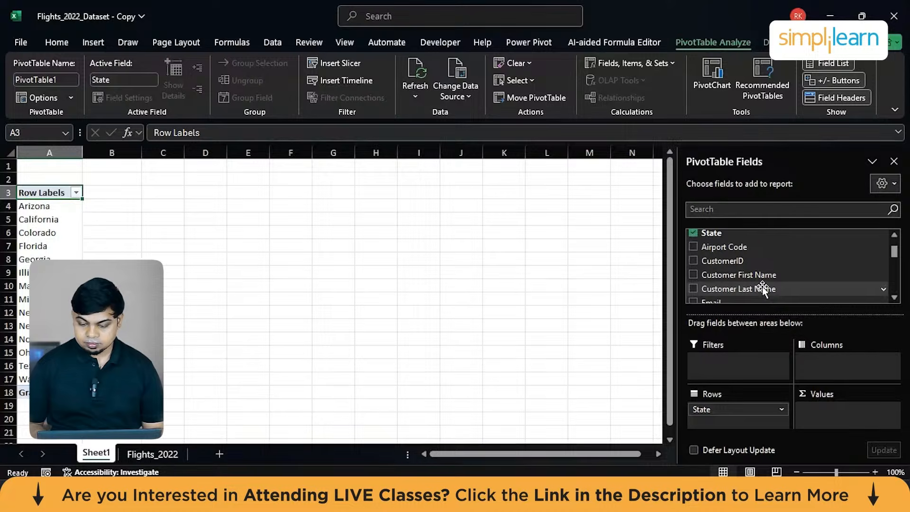
{"action": "scroll", "coordinate": [740, 255], "scroll_direction": "up", "scroll_amount": 2}
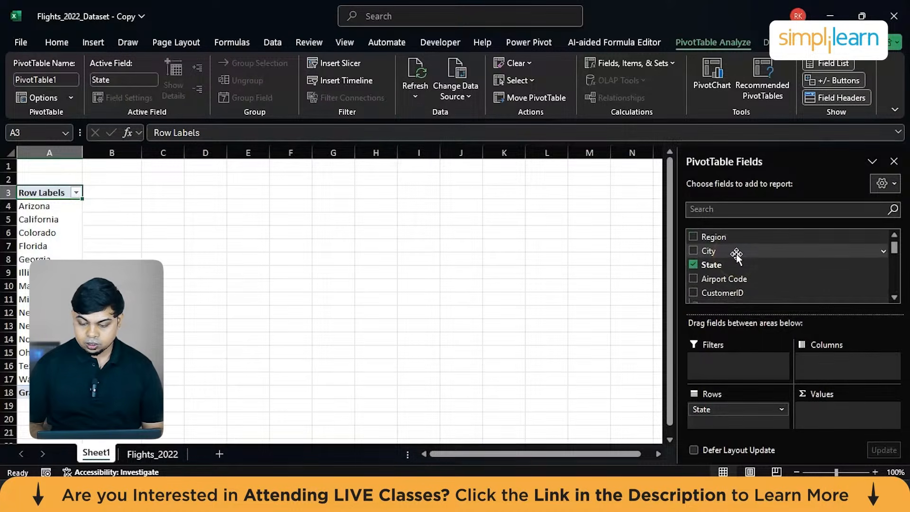
{"action": "scroll", "coordinate": [737, 255], "scroll_direction": "up", "scroll_amount": 1}
{"action": "scroll", "coordinate": [737, 256], "scroll_direction": "down", "scroll_amount": 2}
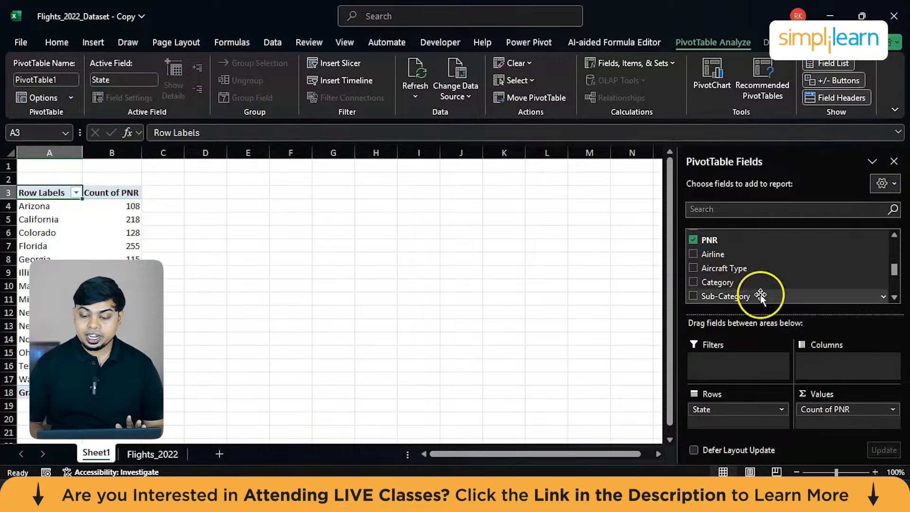
Start inserting a clustered column PivotChart of the PNR counts by state.
{"action": "left_click", "coordinate": [100, 251]}
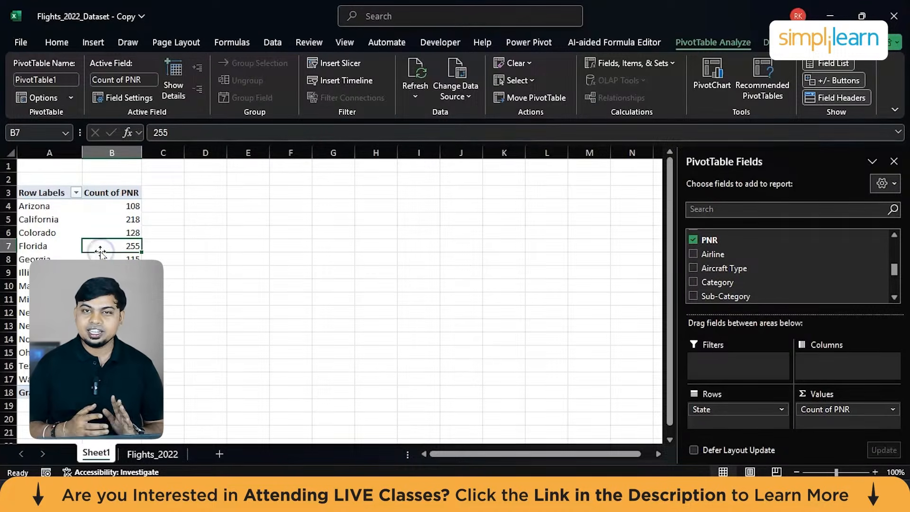
{"action": "left_click", "coordinate": [701, 100]}
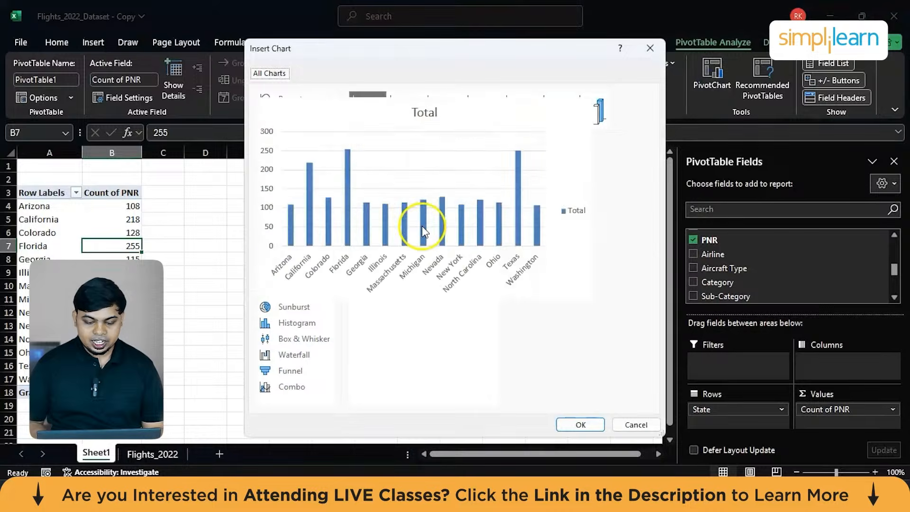
{"action": "mouse_move", "coordinate": [438, 203]}
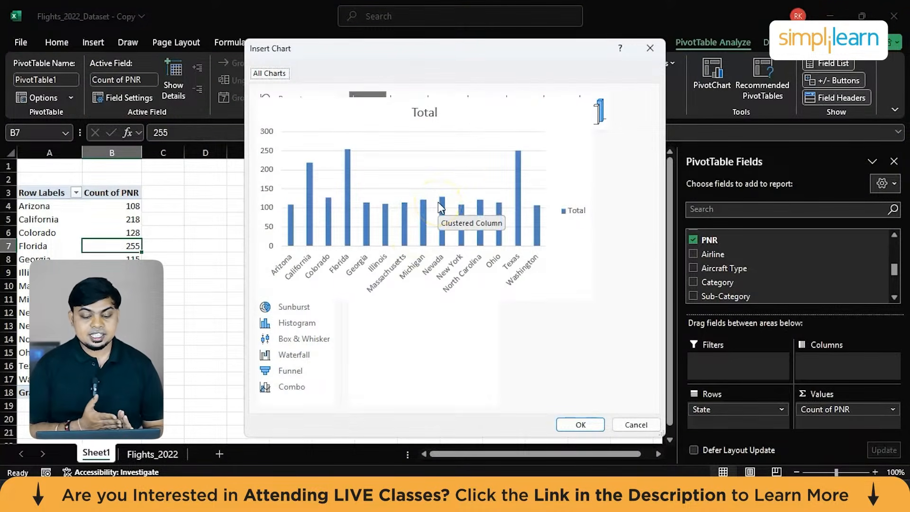
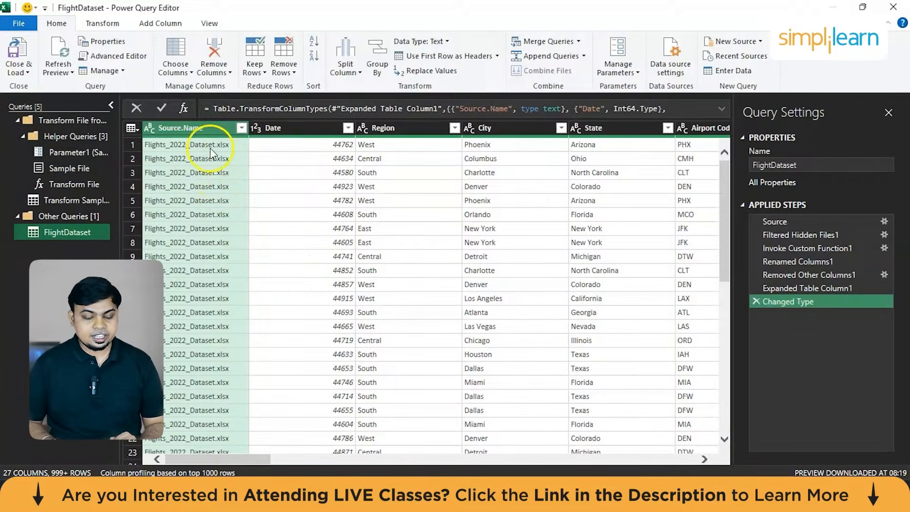
Remove the Source.Name column from the FlightDataset query and change the Date column's data type to Date.
{"action": "right_click", "coordinate": [173, 124]}
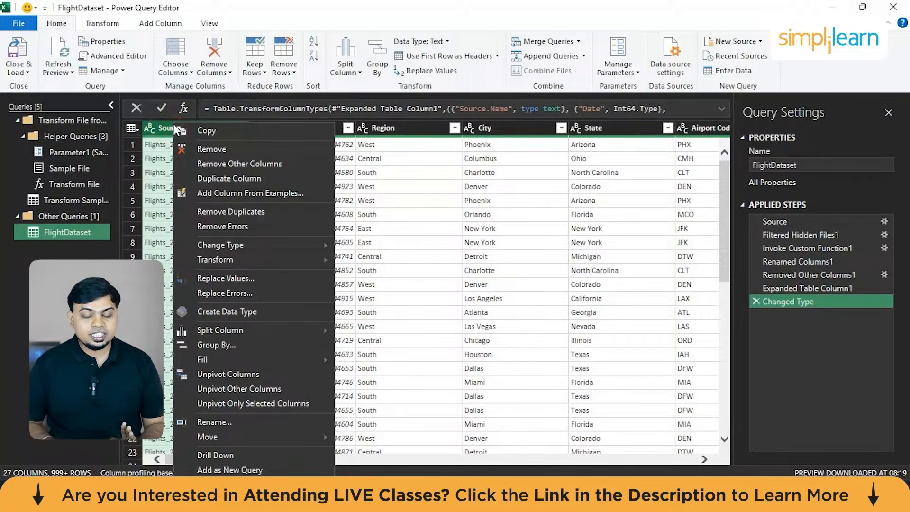
{"action": "left_click", "coordinate": [186, 147]}
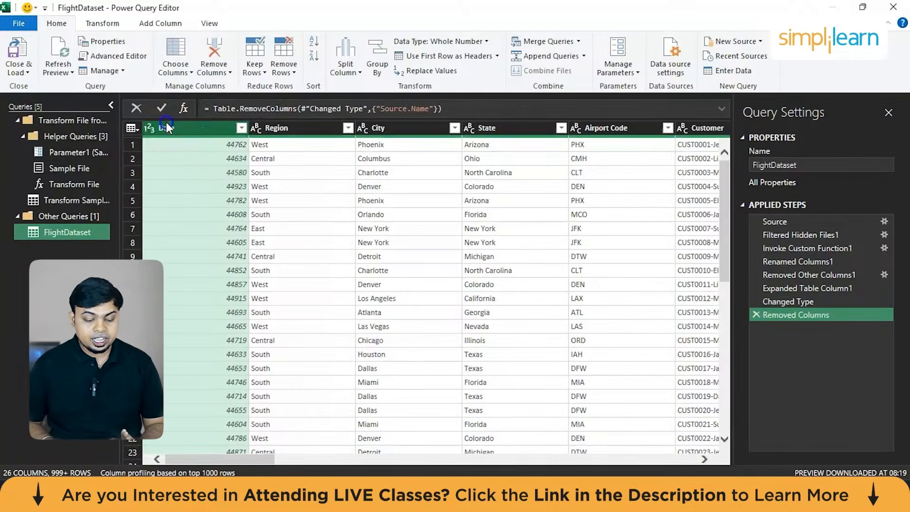
{"action": "right_click", "coordinate": [167, 128]}
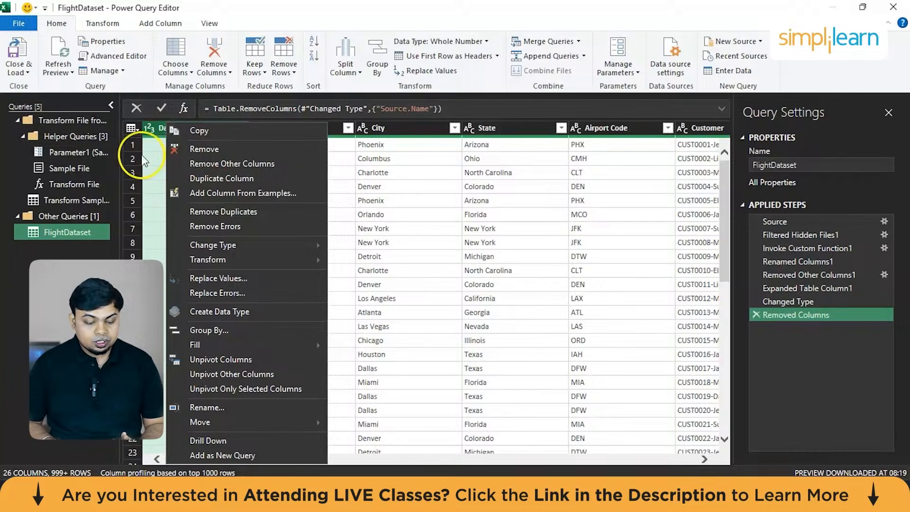
{"action": "mouse_move", "coordinate": [229, 244]}
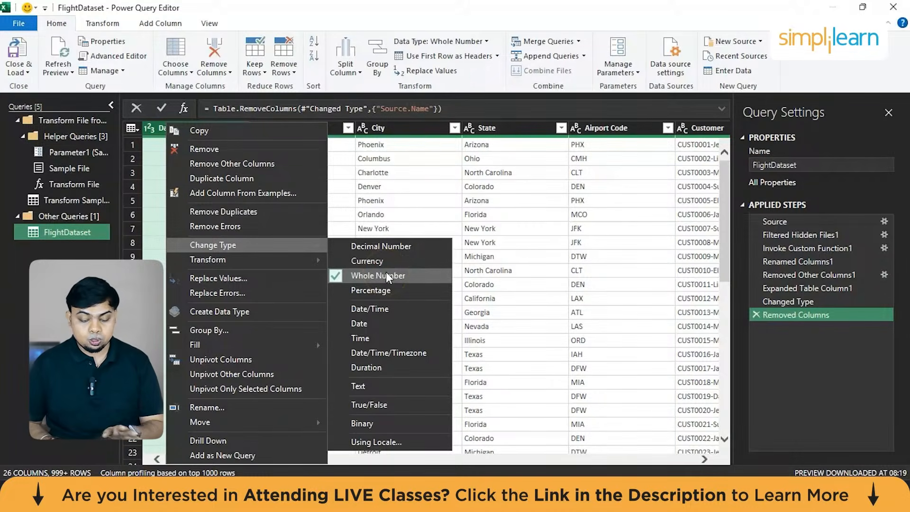
{"action": "left_click", "coordinate": [363, 326]}
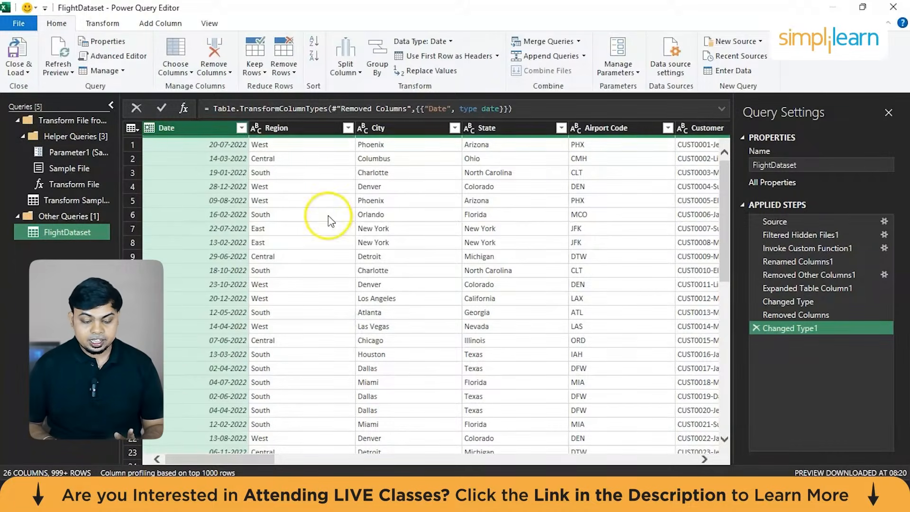
Split the Customer column at each occurrence of the custom delimiter "-".
{"action": "scroll", "coordinate": [331, 220], "scroll_direction": "right", "scroll_amount": 3}
{"action": "scroll", "coordinate": [328, 215], "scroll_direction": "right", "scroll_amount": 2}
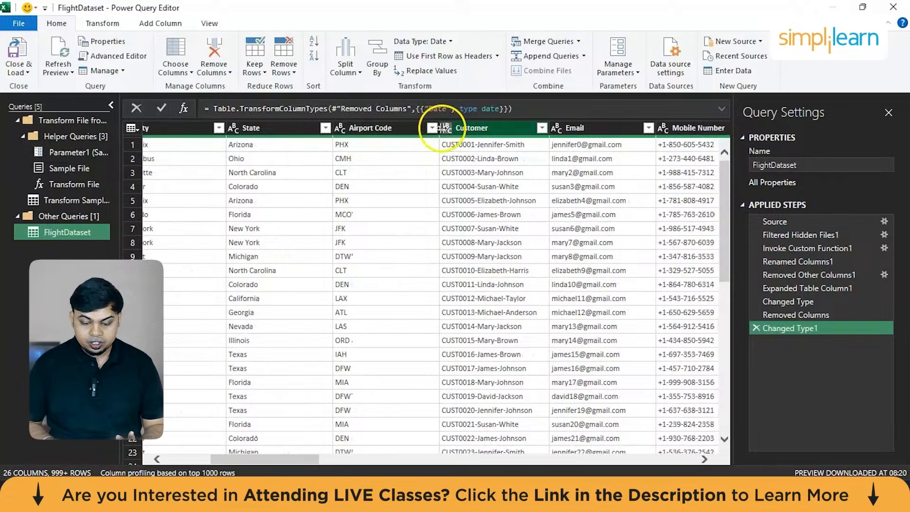
{"action": "left_click", "coordinate": [474, 127]}
{"action": "right_click", "coordinate": [479, 128]}
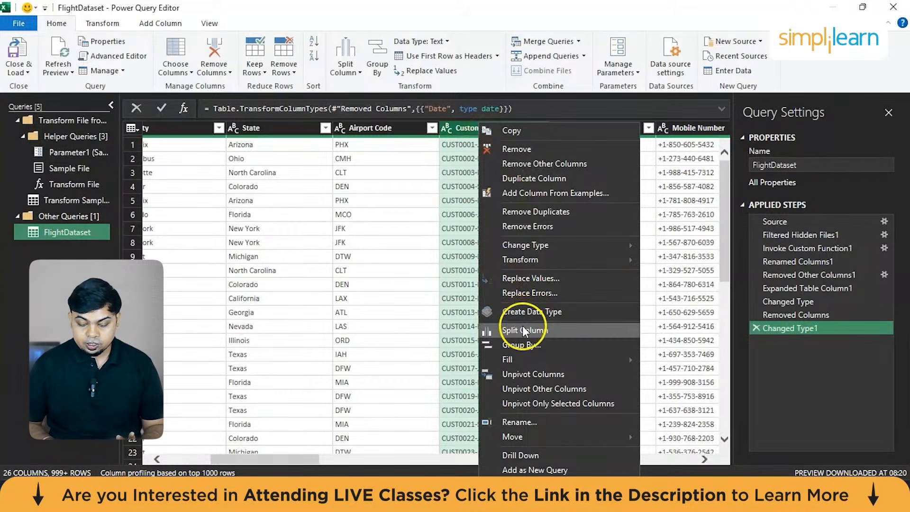
{"action": "mouse_move", "coordinate": [523, 328]}
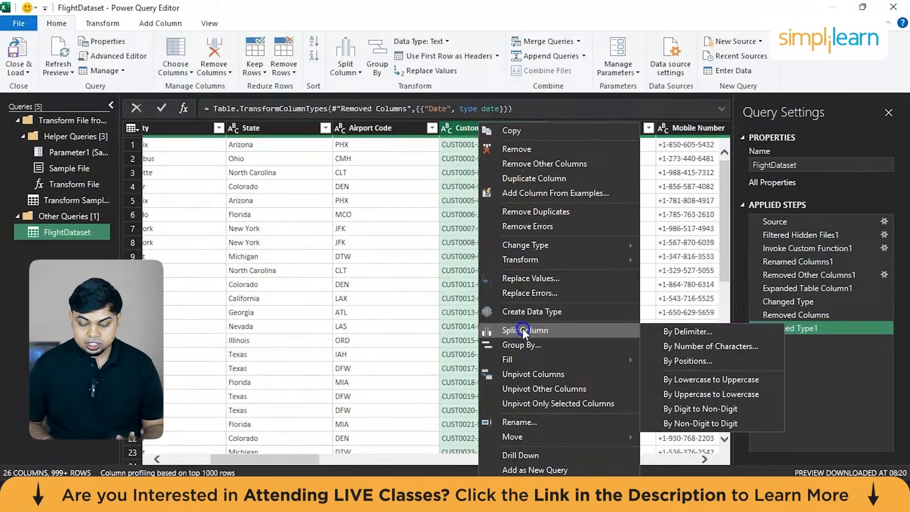
{"action": "left_click", "coordinate": [680, 332]}
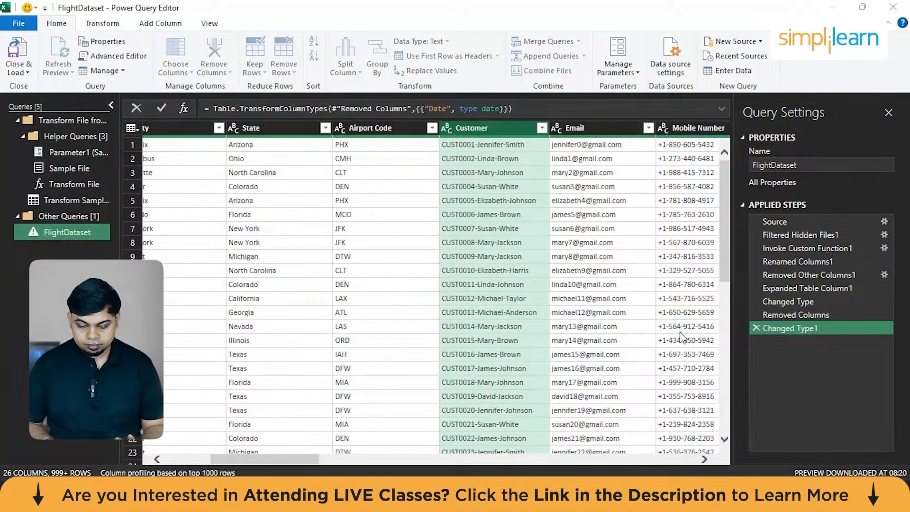
{"action": "left_click", "coordinate": [287, 174]}
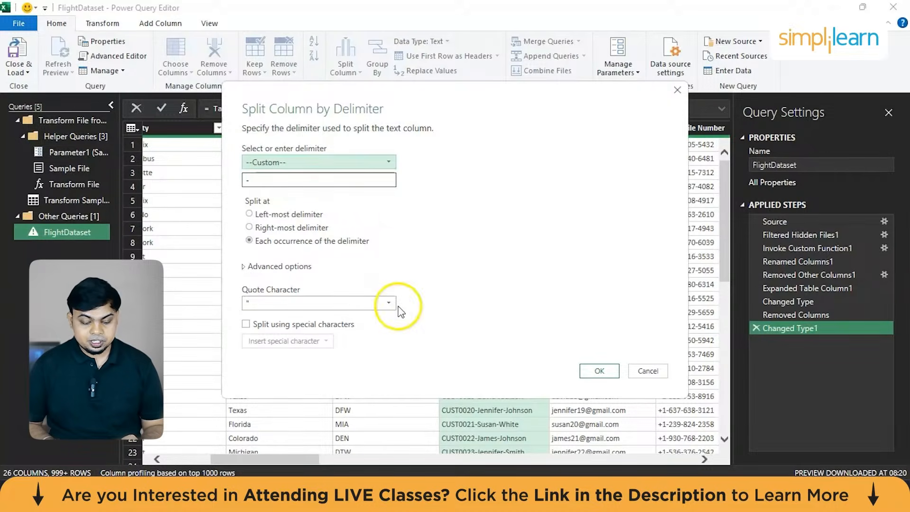
{"action": "left_click", "coordinate": [600, 371]}
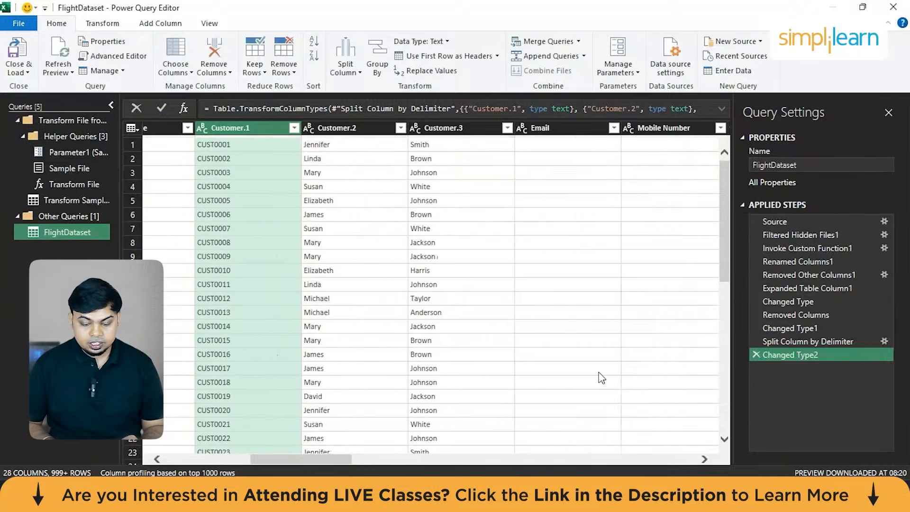
Rename the three split customer columns to CustomerID, Customer First Name and Customer Last Name.
{"action": "double_click", "coordinate": [240, 128]}
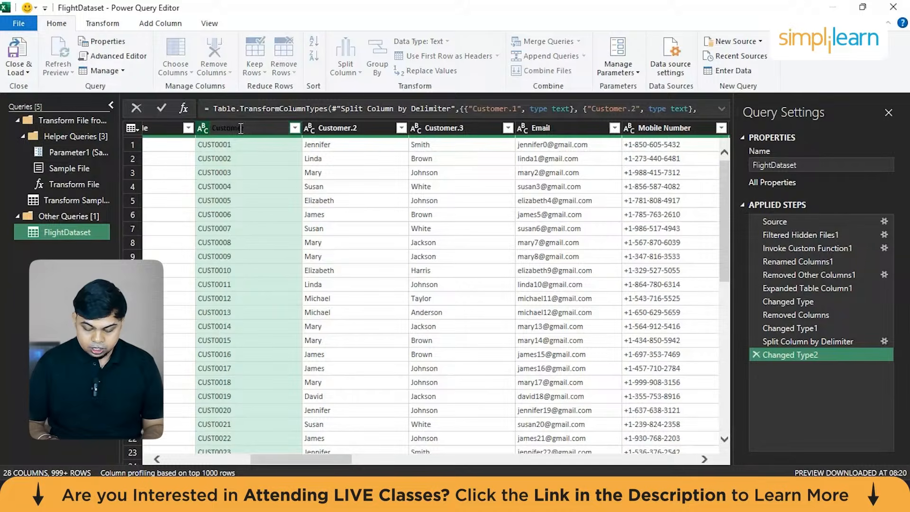
{"action": "double_click", "coordinate": [368, 129]}
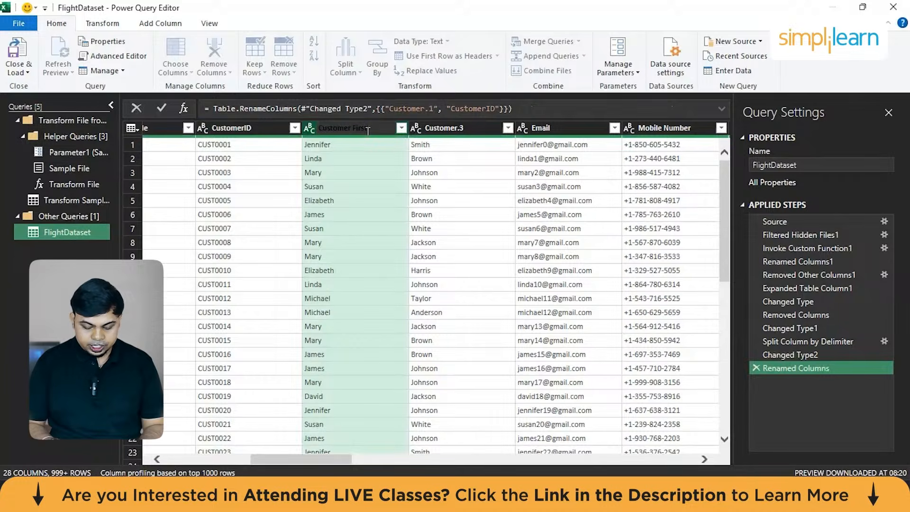
{"action": "type", "text": "Customer First Name"}
{"action": "key", "text": "Return"}
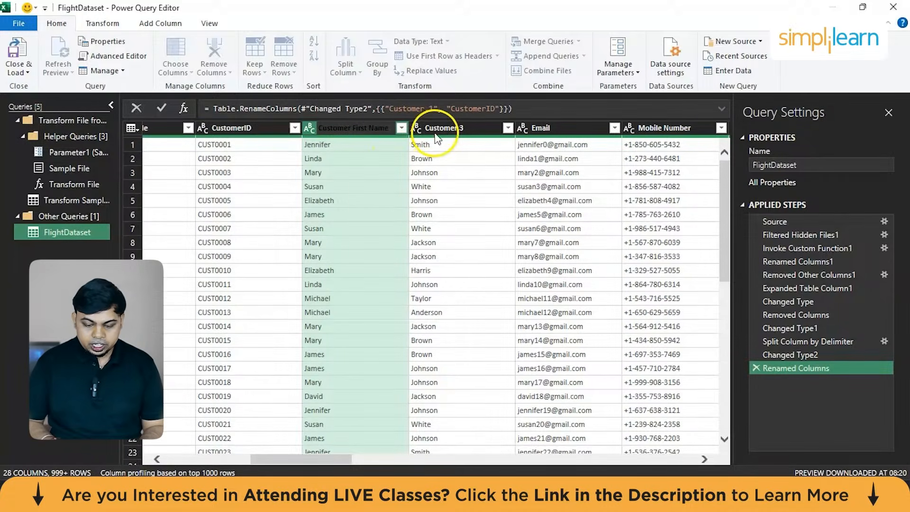
{"action": "double_click", "coordinate": [439, 127]}
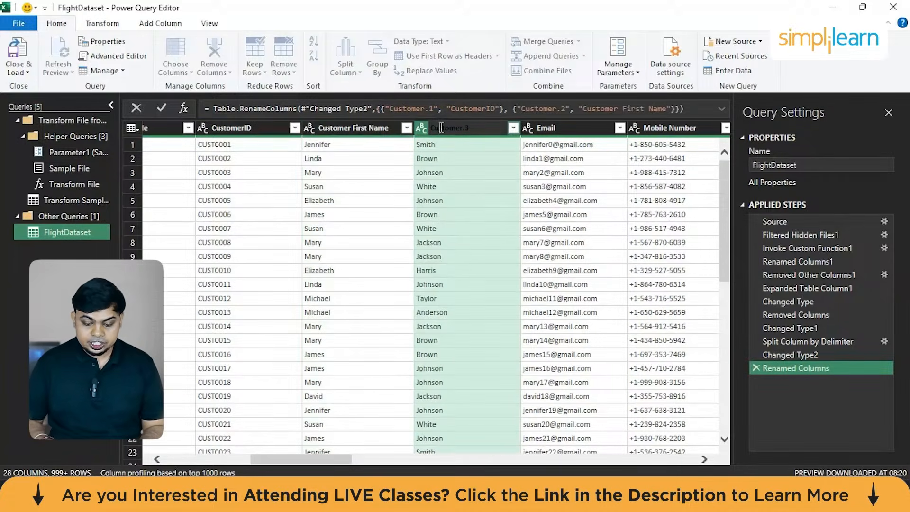
{"action": "type", "text": "Customer Last Name"}
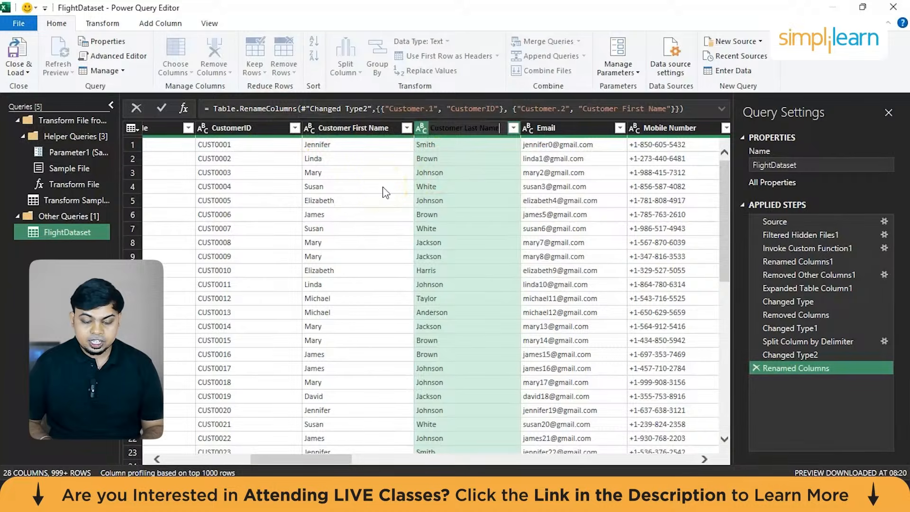
{"action": "left_click", "coordinate": [337, 201]}
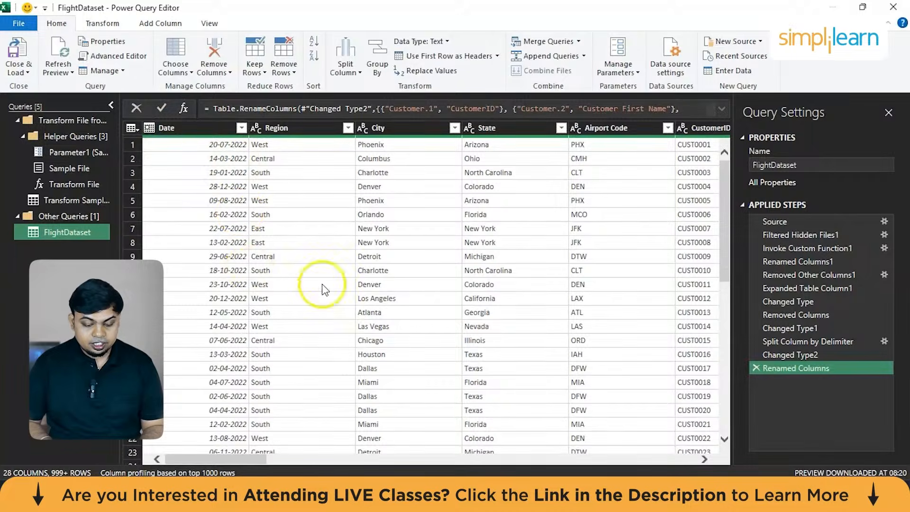
Review the remaining FlightDataset columns and their data types, from State through to Booking Website.
{"action": "scroll", "coordinate": [337, 288], "scroll_direction": "right", "scroll_amount": 12}
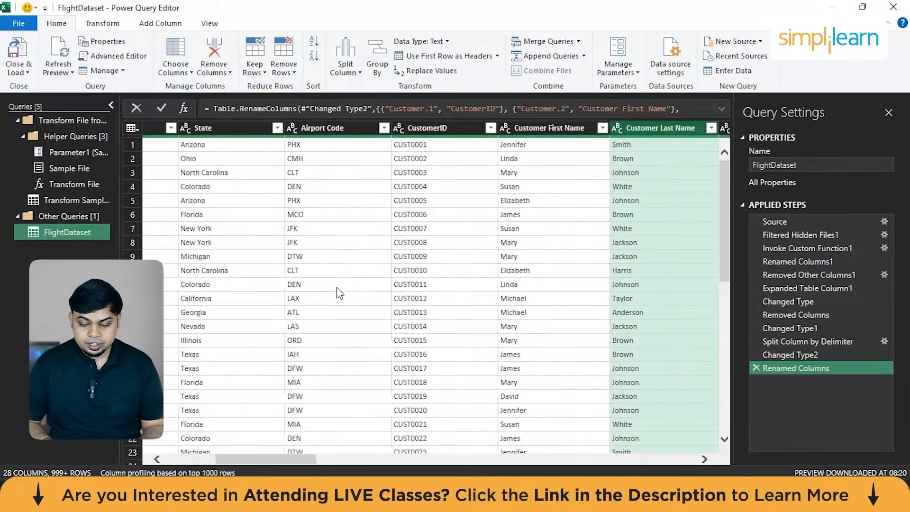
{"action": "scroll", "coordinate": [337, 287], "scroll_direction": "right", "scroll_amount": 3}
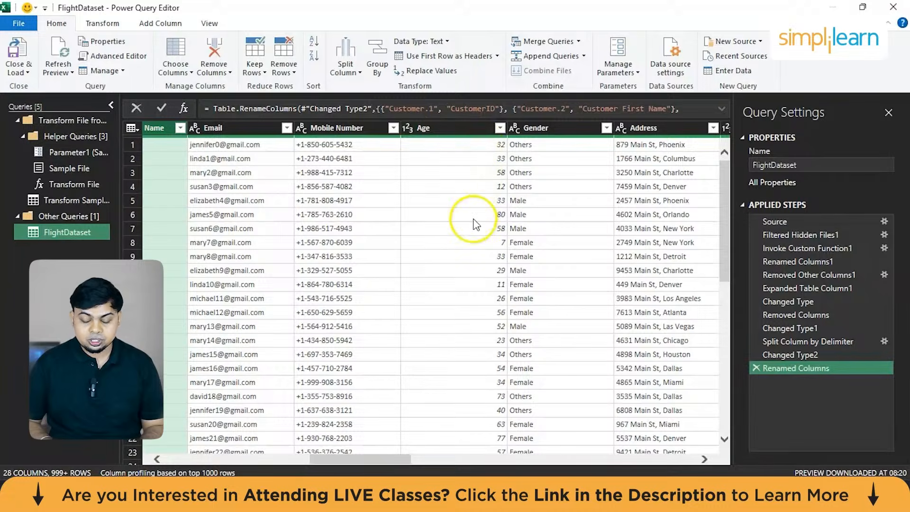
{"action": "scroll", "coordinate": [544, 215], "scroll_direction": "right", "scroll_amount": 10}
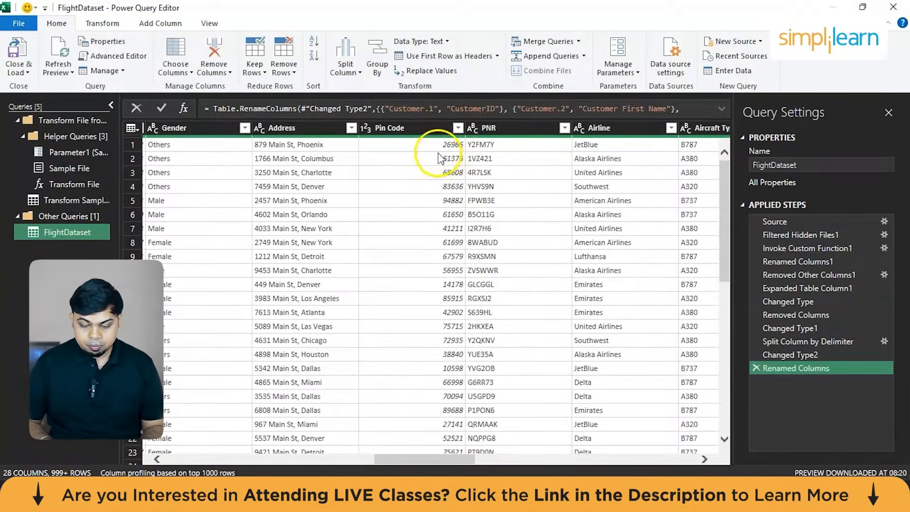
{"action": "scroll", "coordinate": [559, 182], "scroll_direction": "right", "scroll_amount": 3}
{"action": "scroll", "coordinate": [560, 185], "scroll_direction": "right", "scroll_amount": 6}
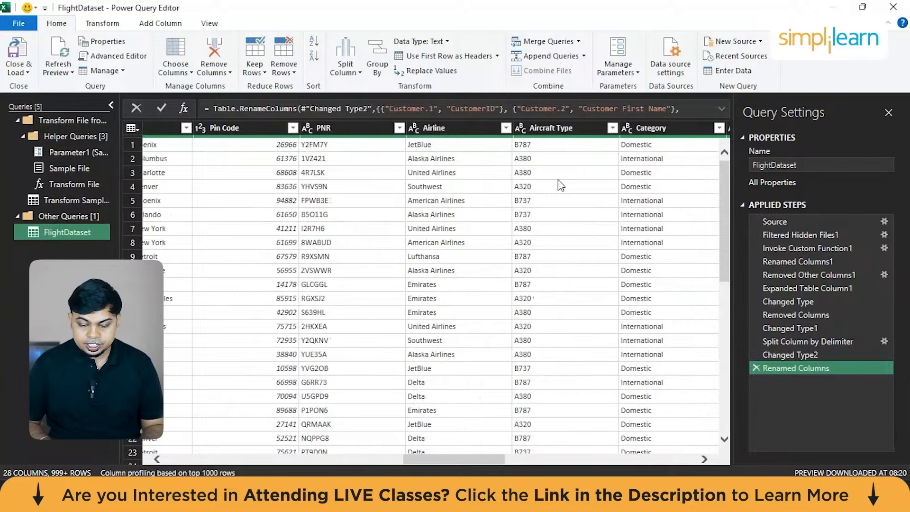
{"action": "scroll", "coordinate": [561, 185], "scroll_direction": "right", "scroll_amount": 12}
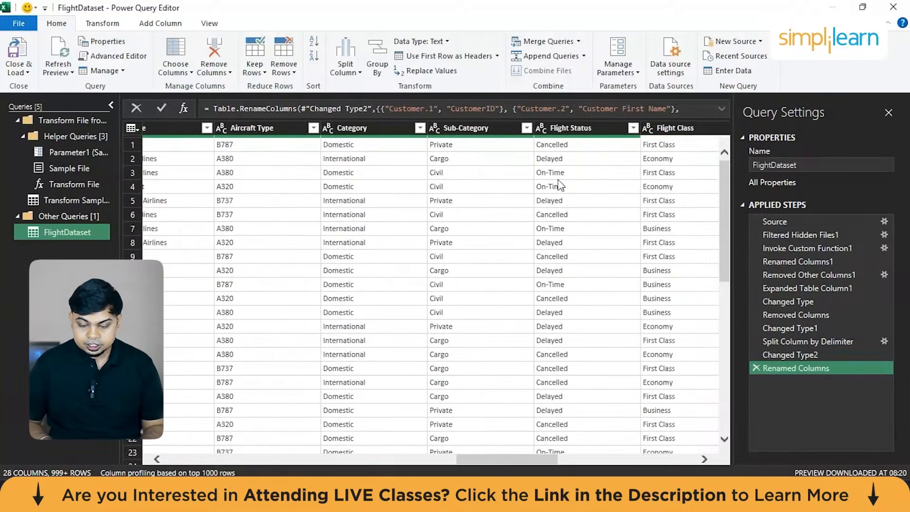
{"action": "scroll", "coordinate": [561, 185], "scroll_direction": "right", "scroll_amount": 5}
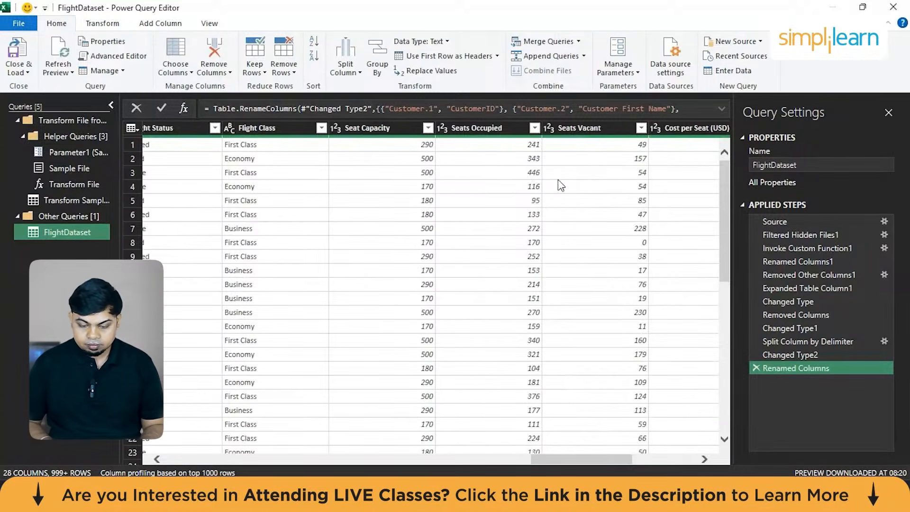
{"action": "scroll", "coordinate": [561, 185], "scroll_direction": "right", "scroll_amount": 8}
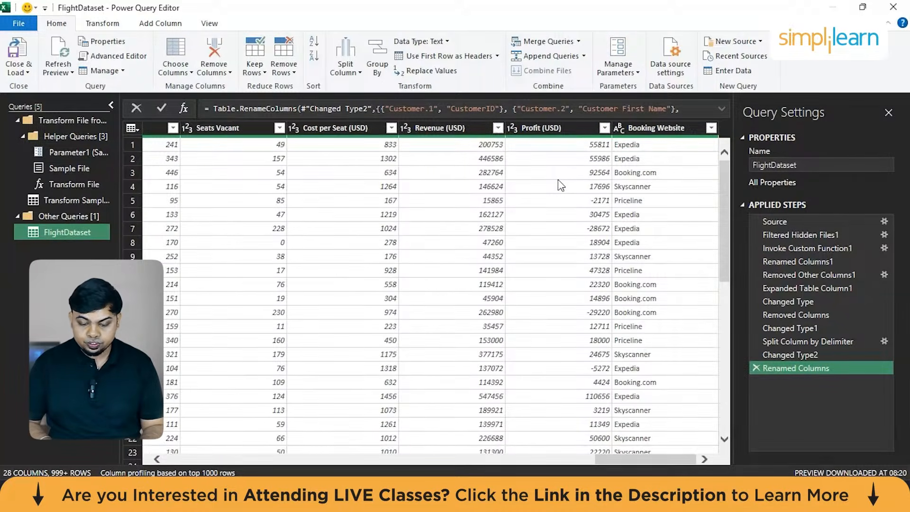
{"action": "left_click", "coordinate": [469, 129]}
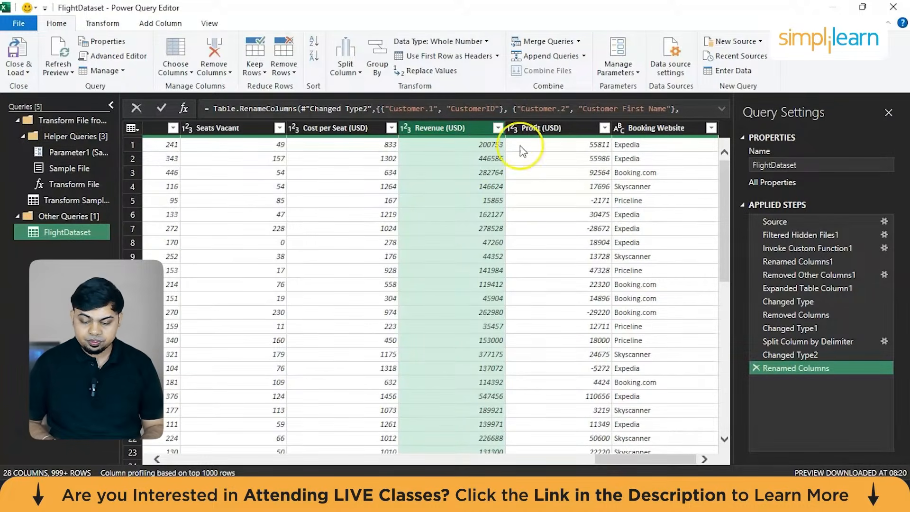
{"action": "scroll", "coordinate": [585, 187], "scroll_direction": "left", "scroll_amount": 10}
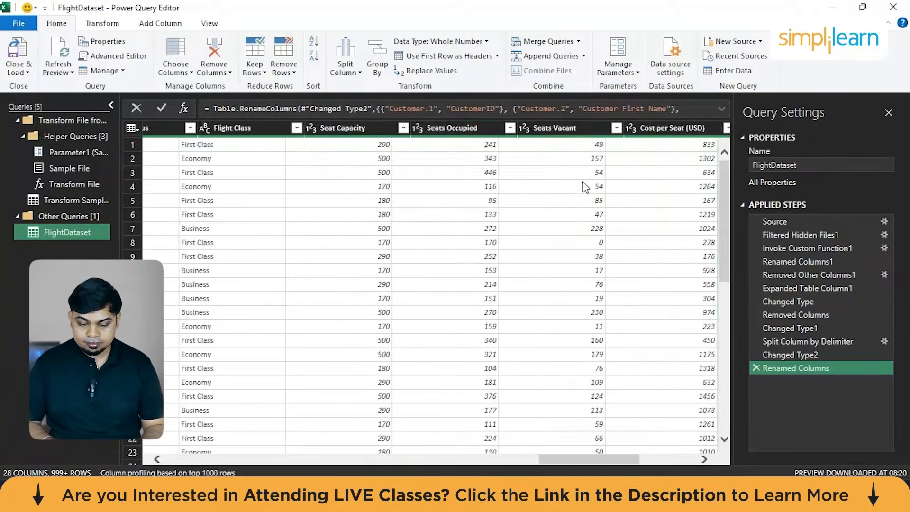
{"action": "left_click", "coordinate": [456, 125]}
{"action": "right_click", "coordinate": [456, 126]}
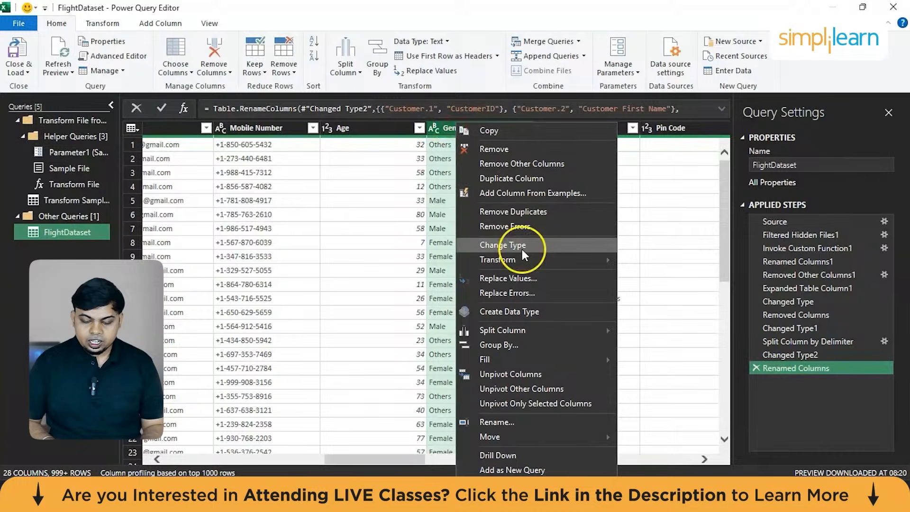
{"action": "mouse_move", "coordinate": [523, 251]}
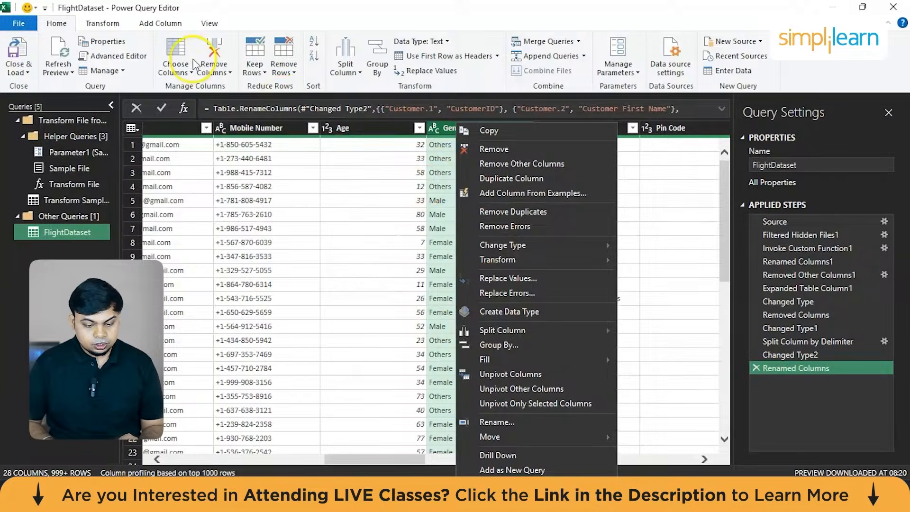
{"action": "left_click", "coordinate": [365, 213]}
Start a conditional column on the FlightDataset query whose first clause outputs "Children" when Age is less than 6.
{"action": "left_click", "coordinate": [379, 127]}
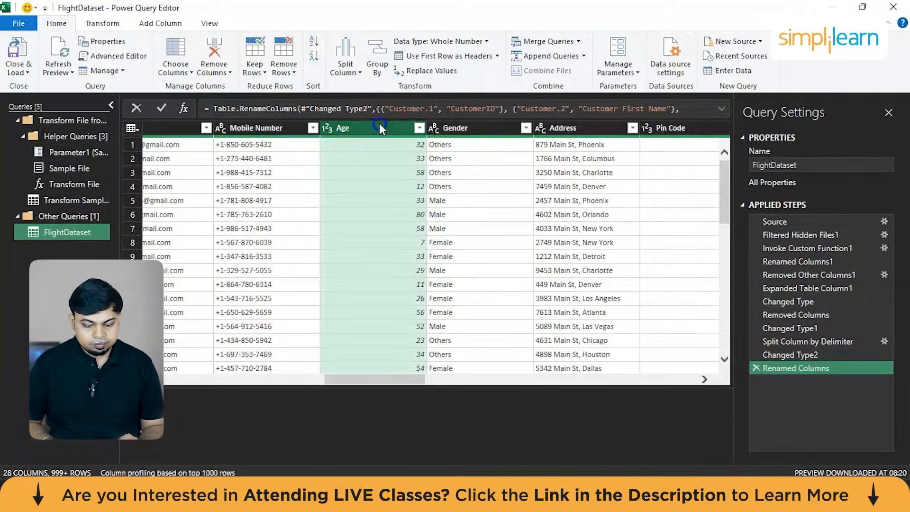
{"action": "left_click", "coordinate": [162, 24]}
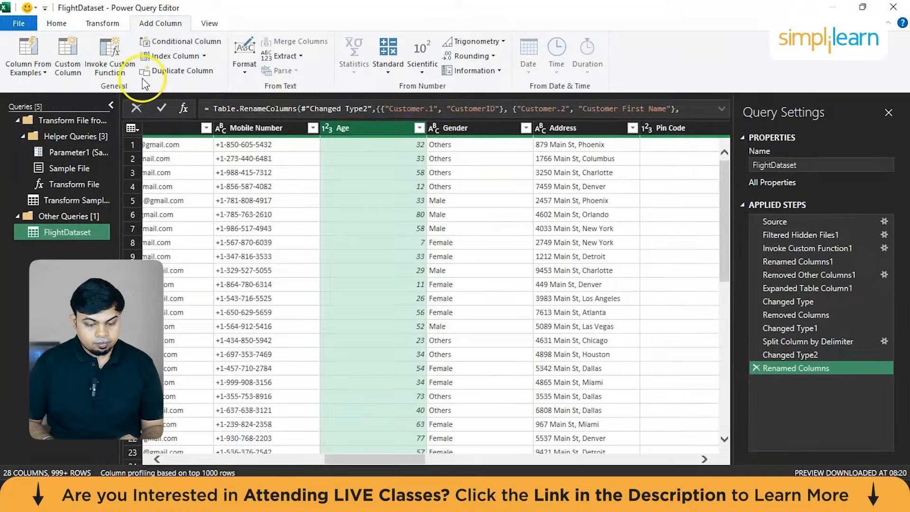
{"action": "left_click", "coordinate": [179, 41]}
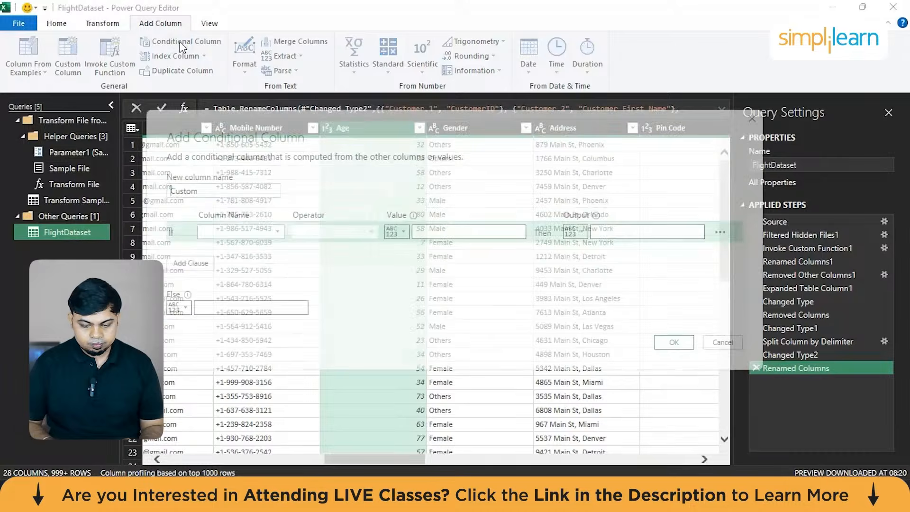
{"action": "left_click", "coordinate": [239, 232]}
{"action": "left_click", "coordinate": [254, 380]}
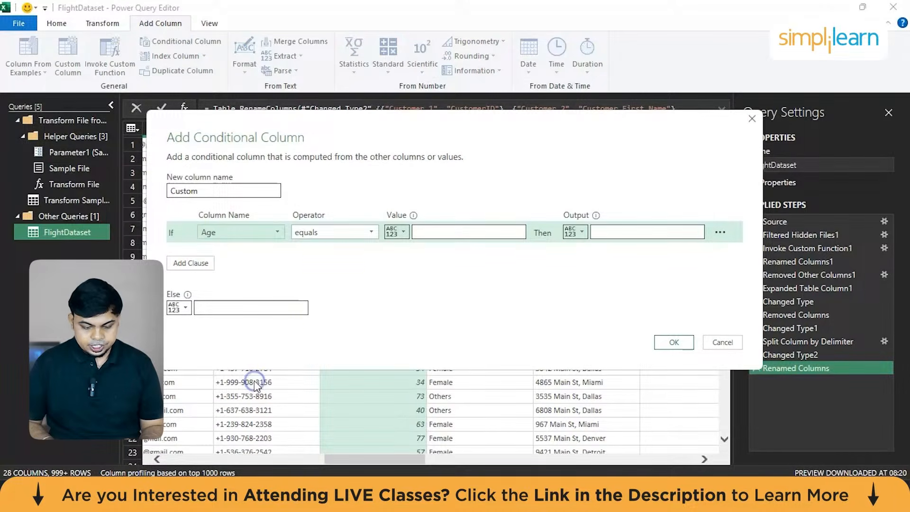
{"action": "left_click", "coordinate": [368, 232]}
{"action": "left_click", "coordinate": [342, 299]}
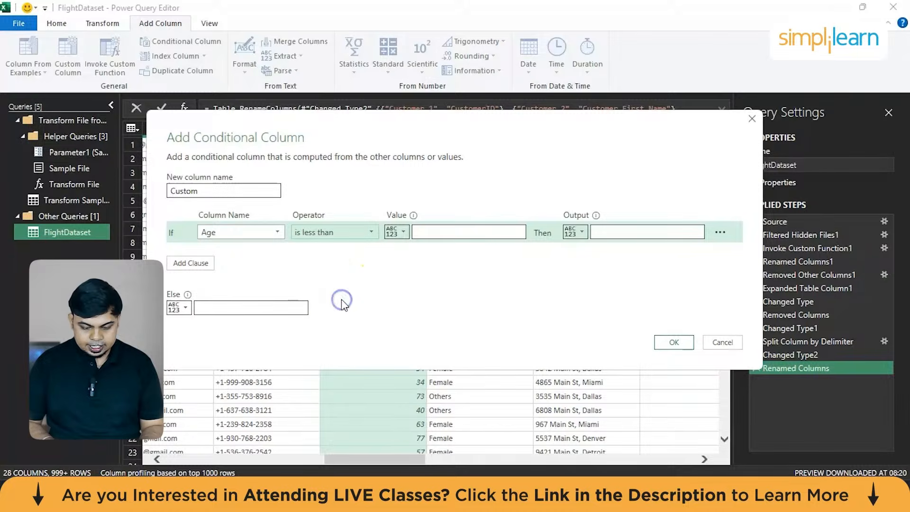
{"action": "left_click", "coordinate": [462, 229]}
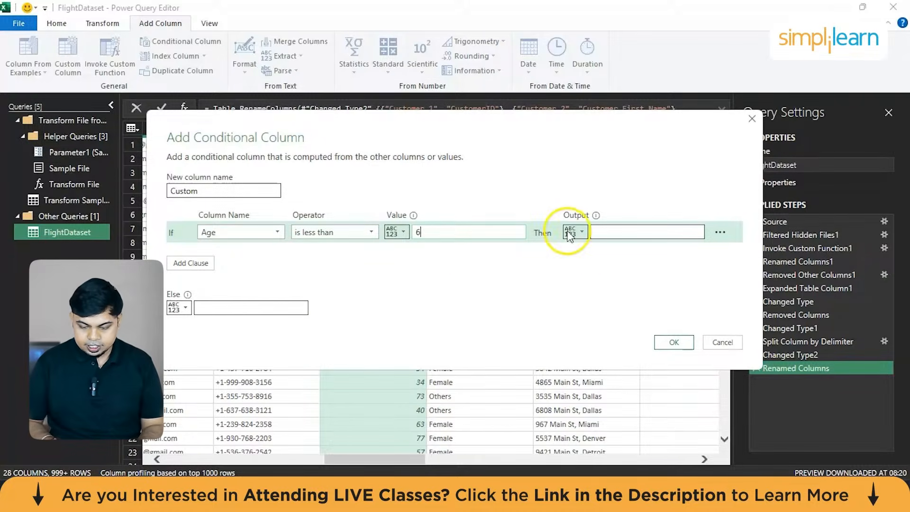
{"action": "left_click", "coordinate": [604, 230]}
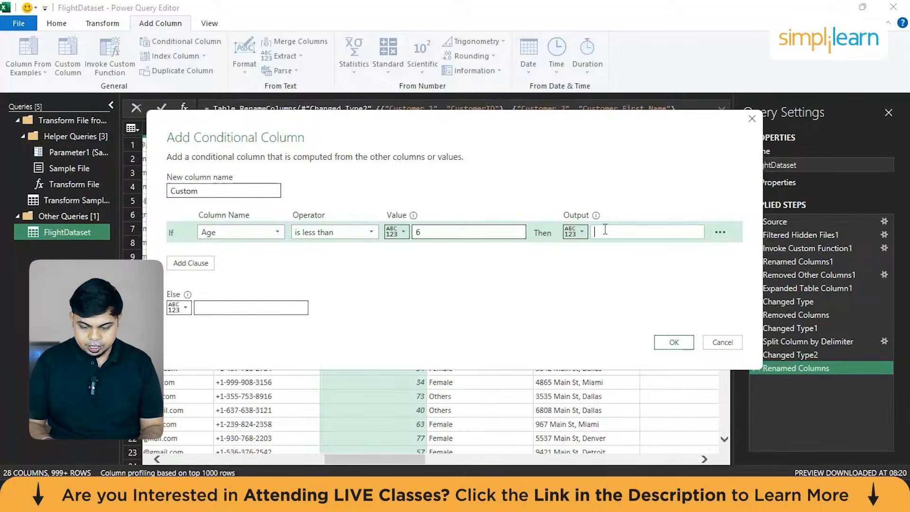
{"action": "type", "text": "C"}
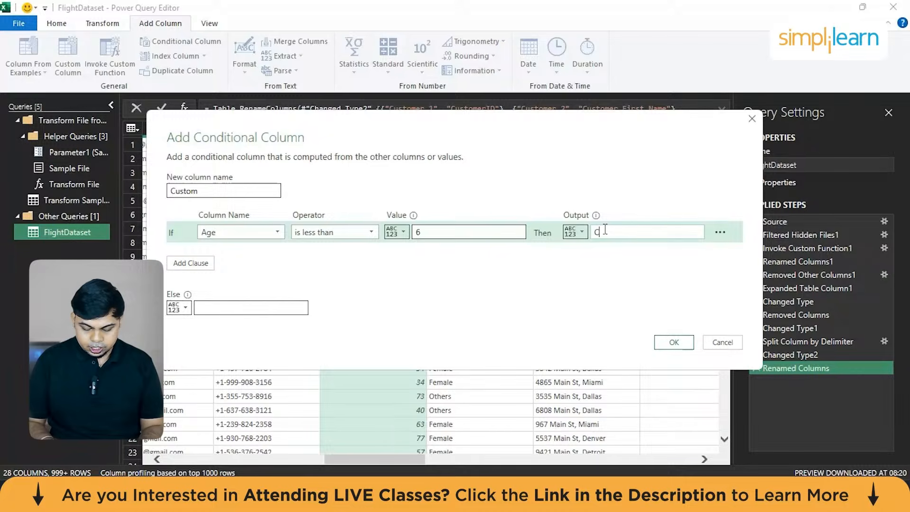
{"action": "type", "text": "hildren"}
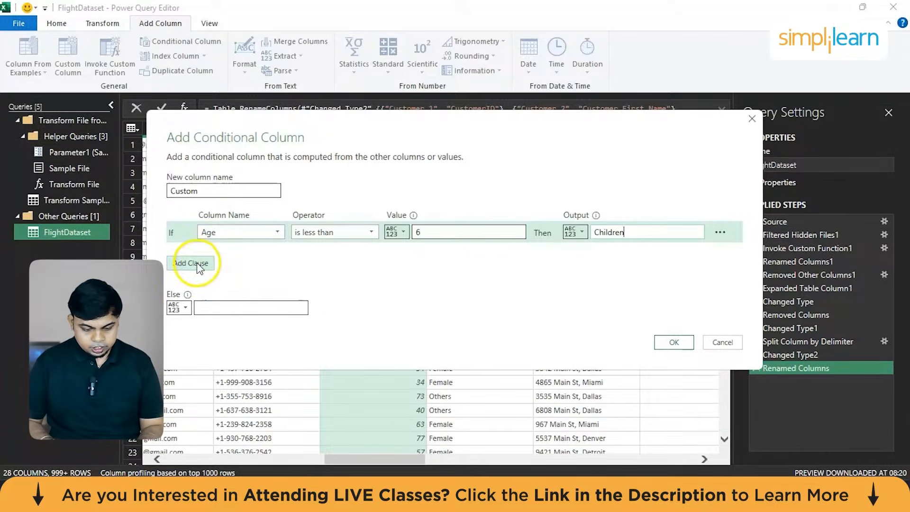
Add a second clause to the conditional column that outputs "Youth" when Age is less than 30.
{"action": "left_click", "coordinate": [191, 262]}
{"action": "left_click", "coordinate": [247, 256]}
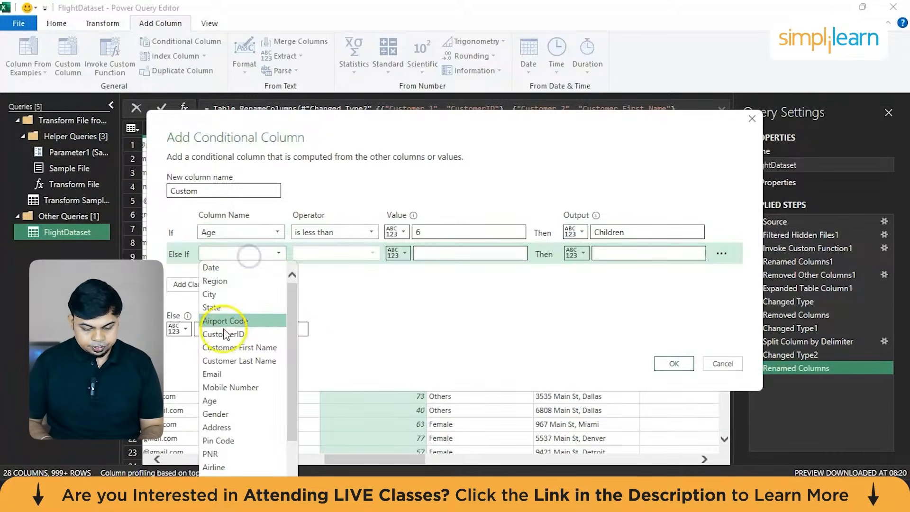
{"action": "left_click", "coordinate": [224, 404]}
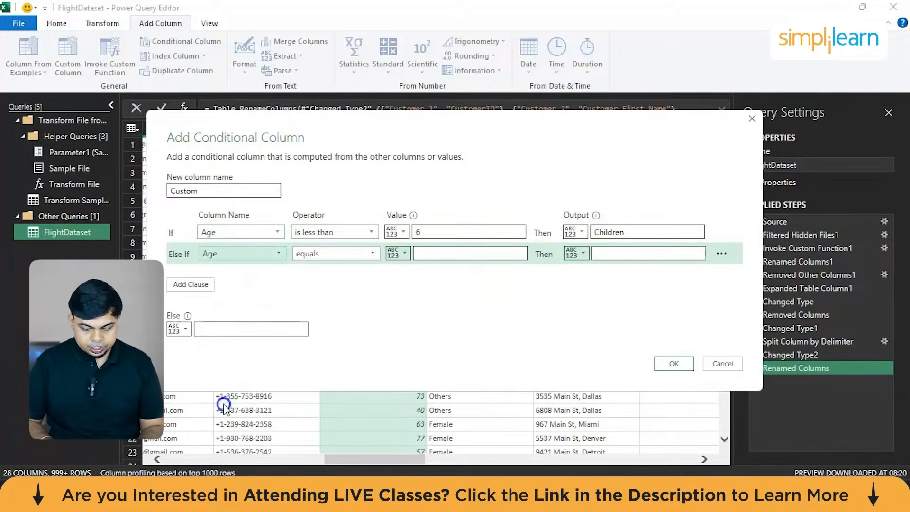
{"action": "left_click", "coordinate": [371, 254]}
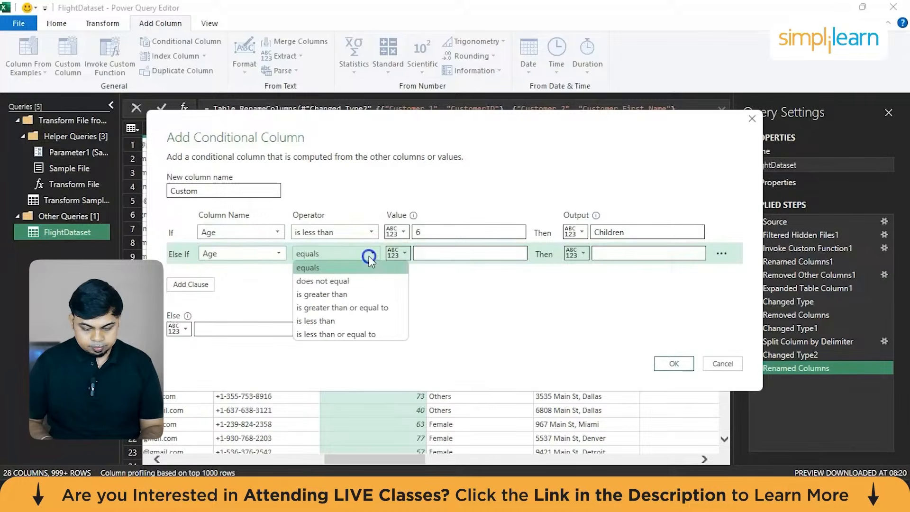
{"action": "left_click", "coordinate": [349, 320]}
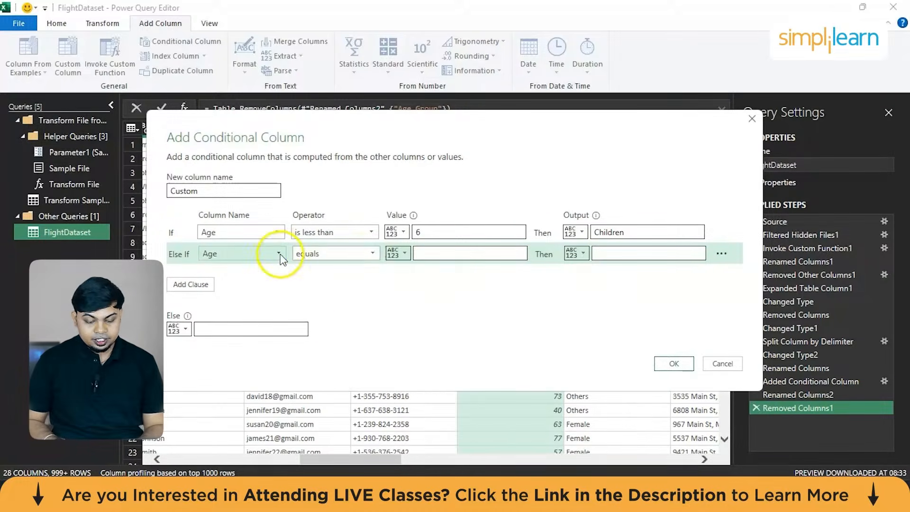
{"action": "left_click", "coordinate": [334, 255]}
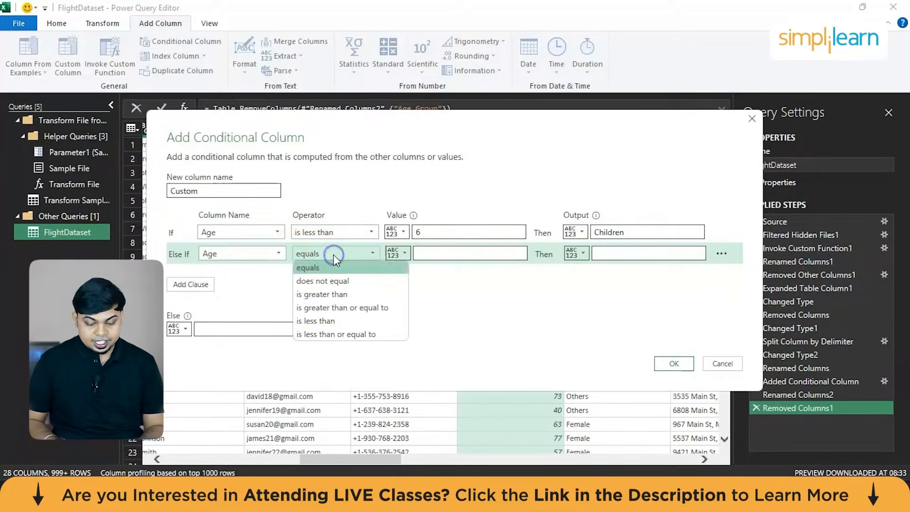
{"action": "left_click", "coordinate": [316, 321]}
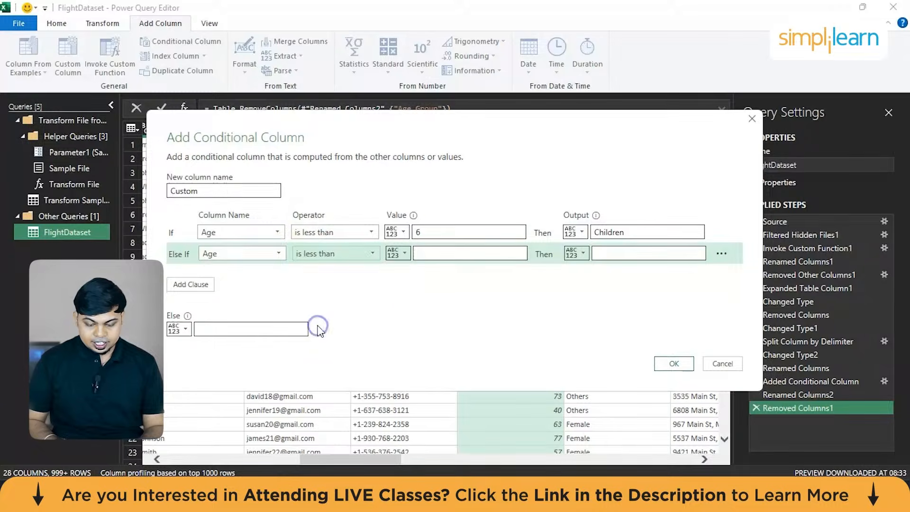
{"action": "left_click", "coordinate": [462, 256]}
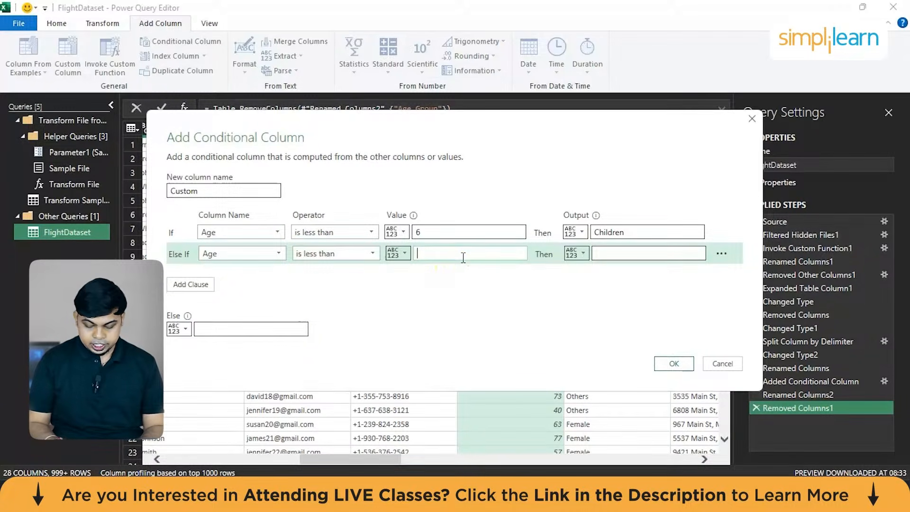
{"action": "type", "text": "3"}
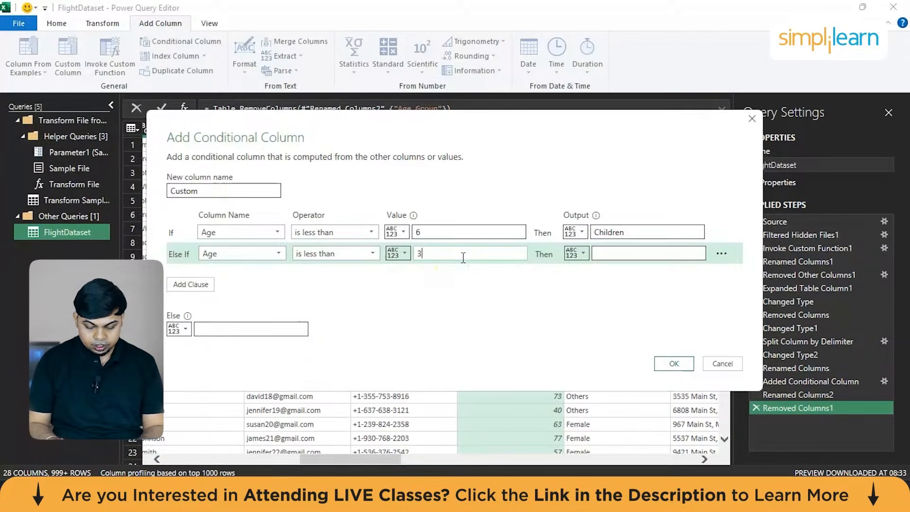
{"action": "type", "text": "0"}
{"action": "left_click", "coordinate": [626, 249]}
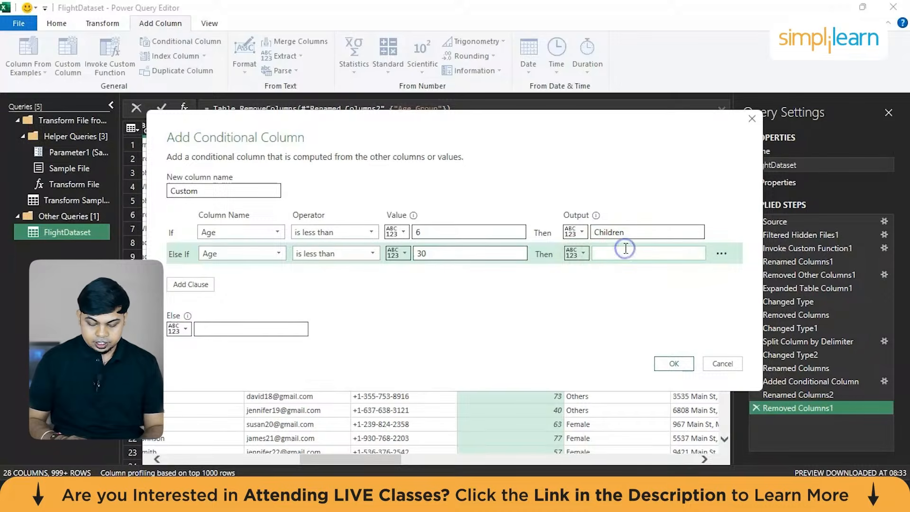
{"action": "type", "text": "Youth"}
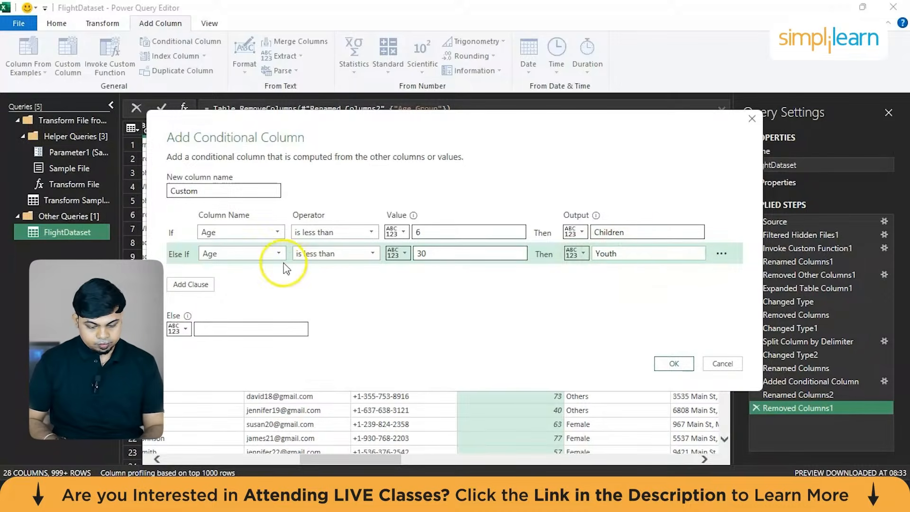
Add a third clause to the conditional column that outputs "Middle Aged" when Age is less than 60.
{"action": "left_click", "coordinate": [185, 283]}
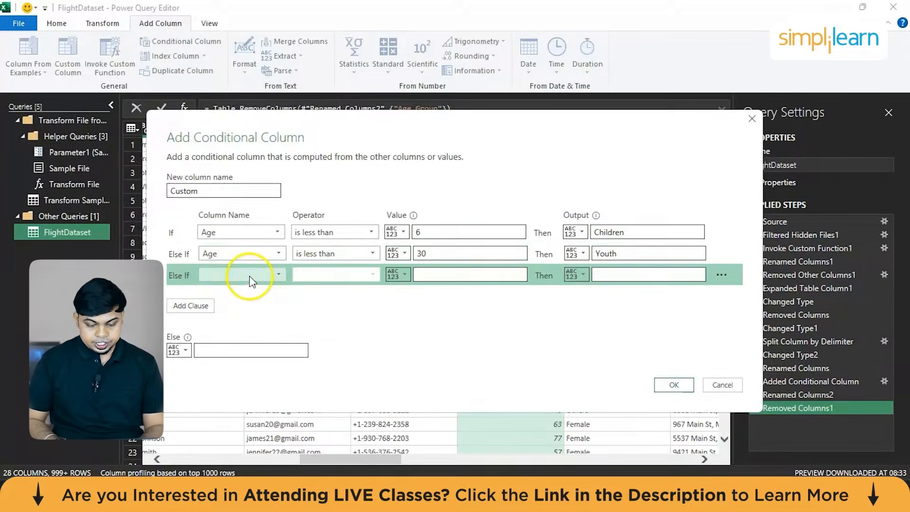
{"action": "left_click", "coordinate": [250, 276]}
{"action": "left_click", "coordinate": [238, 145]}
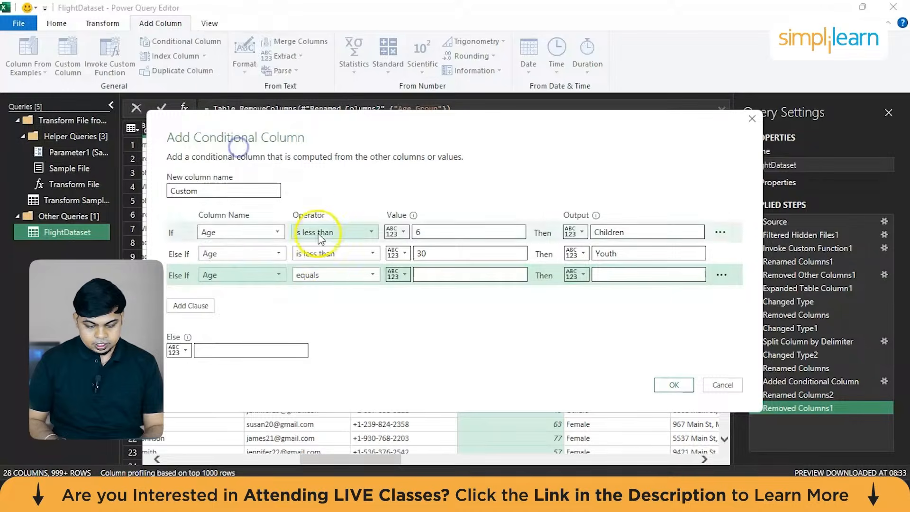
{"action": "left_click", "coordinate": [318, 275]}
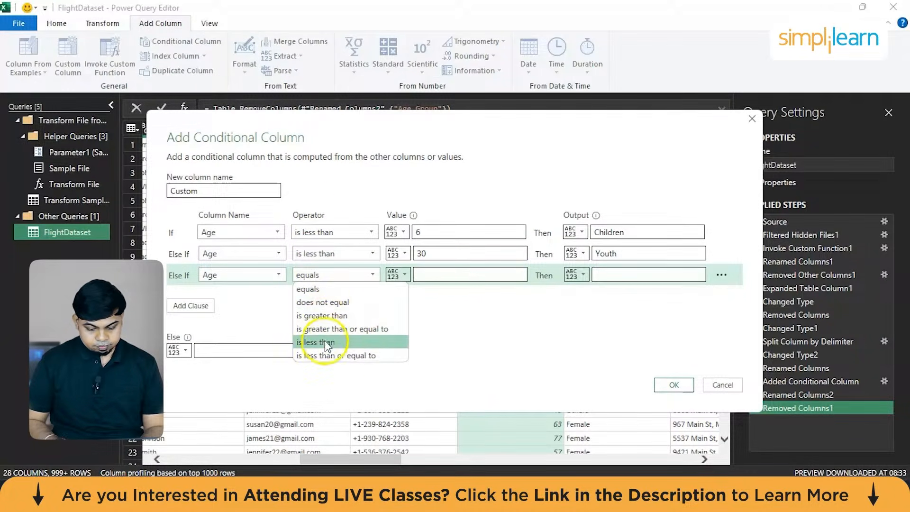
{"action": "left_click", "coordinate": [325, 356]}
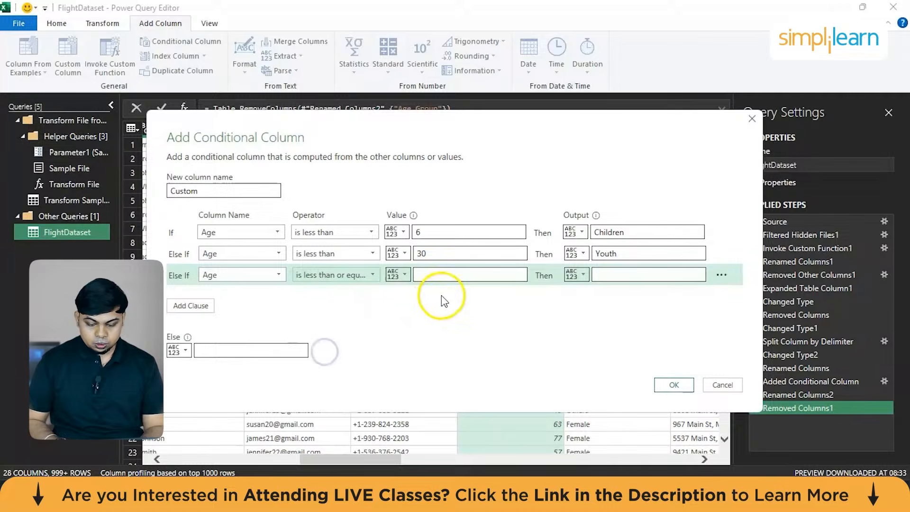
{"action": "left_click", "coordinate": [465, 271]}
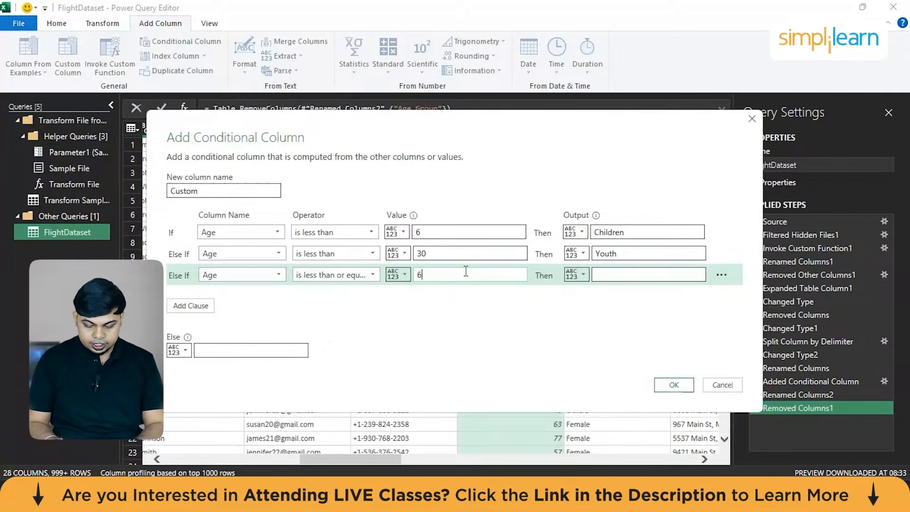
{"action": "left_click", "coordinate": [633, 275]}
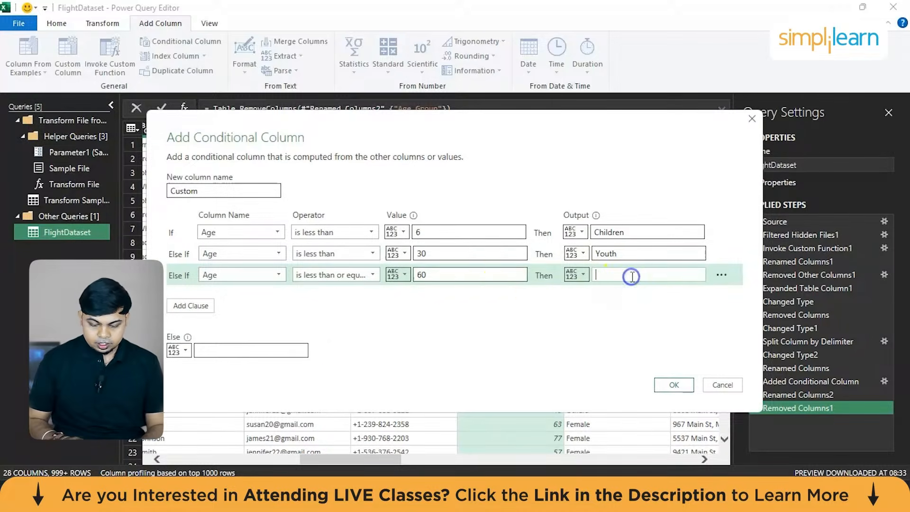
{"action": "left_click", "coordinate": [373, 278]}
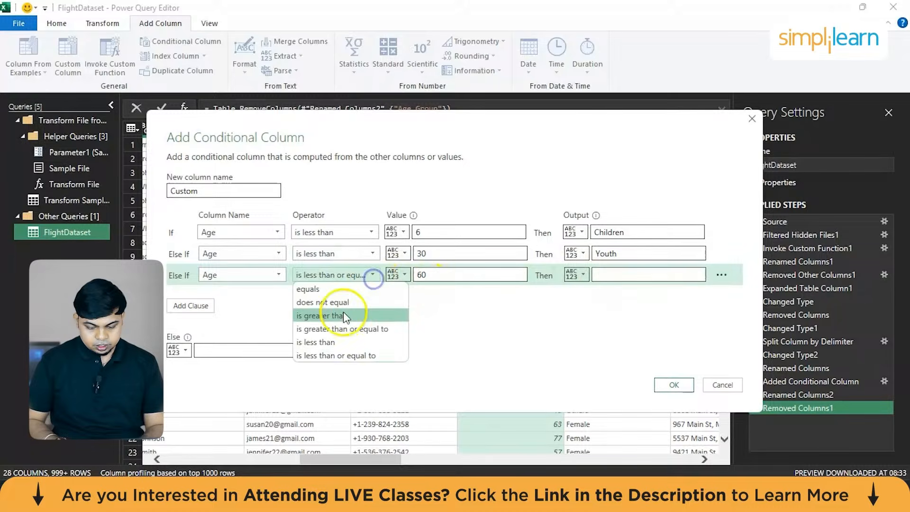
{"action": "left_click", "coordinate": [327, 342]}
{"action": "left_click", "coordinate": [608, 273]}
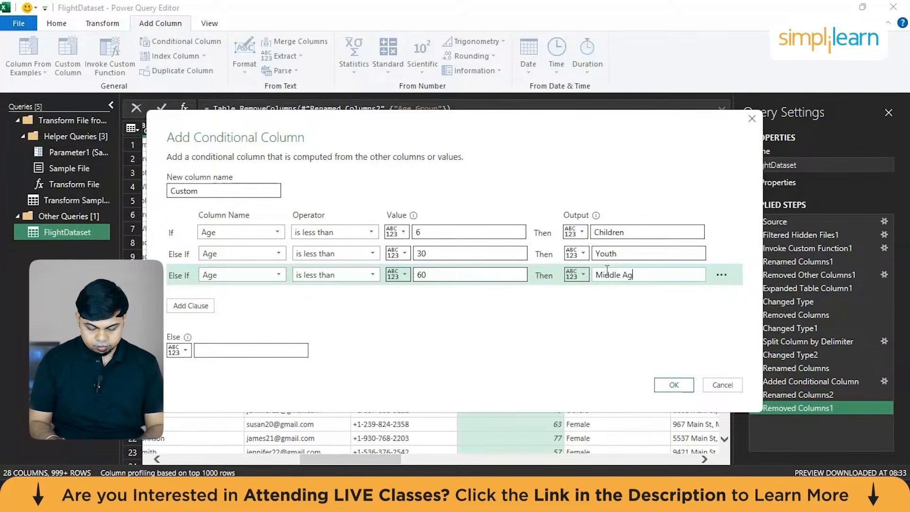
{"action": "type", "text": "Middle Aged"}
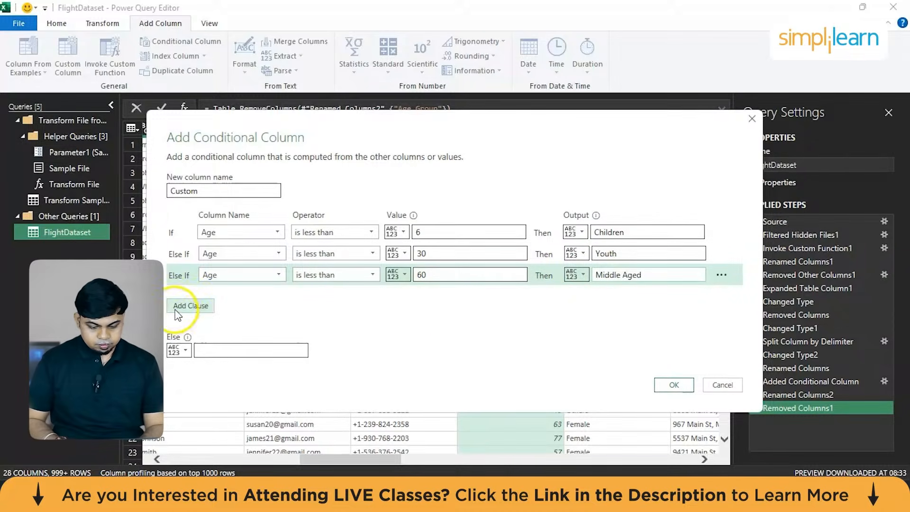
Add a fourth clause that outputs "Senior Citizen" when Age is greater than or equal to 60, and create the conditional column.
{"action": "left_click", "coordinate": [190, 306]}
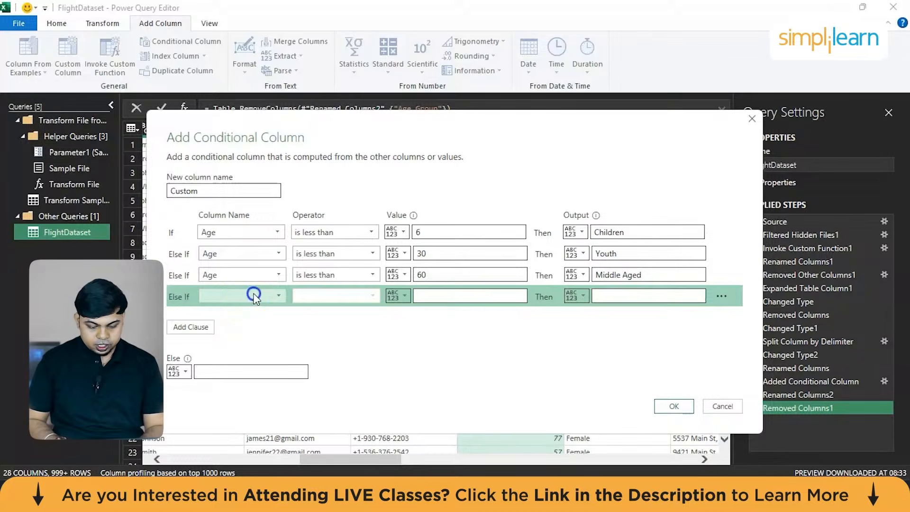
{"action": "left_click", "coordinate": [253, 296]}
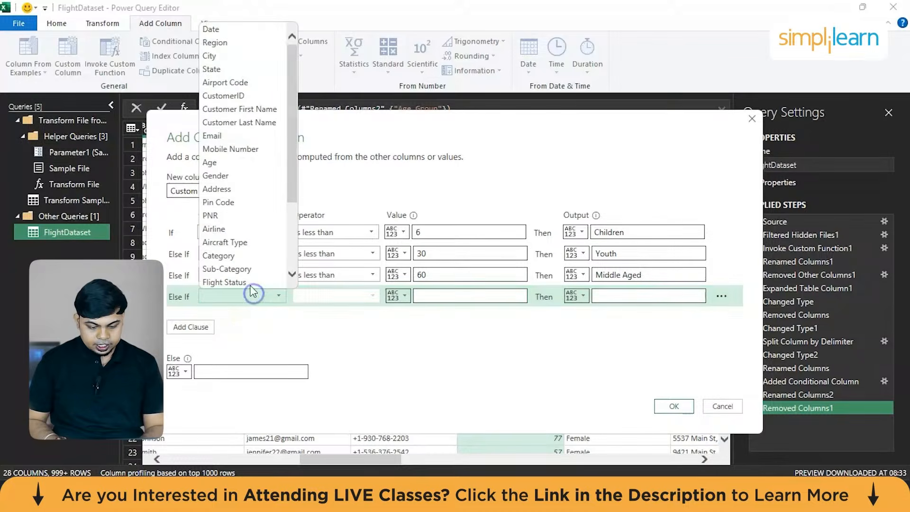
{"action": "left_click", "coordinate": [223, 163]}
{"action": "left_click", "coordinate": [348, 297]}
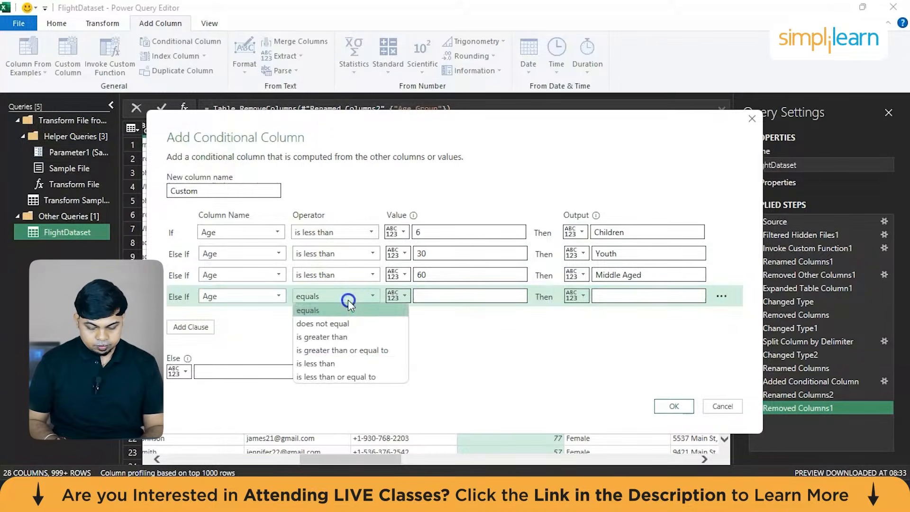
{"action": "left_click", "coordinate": [342, 349]}
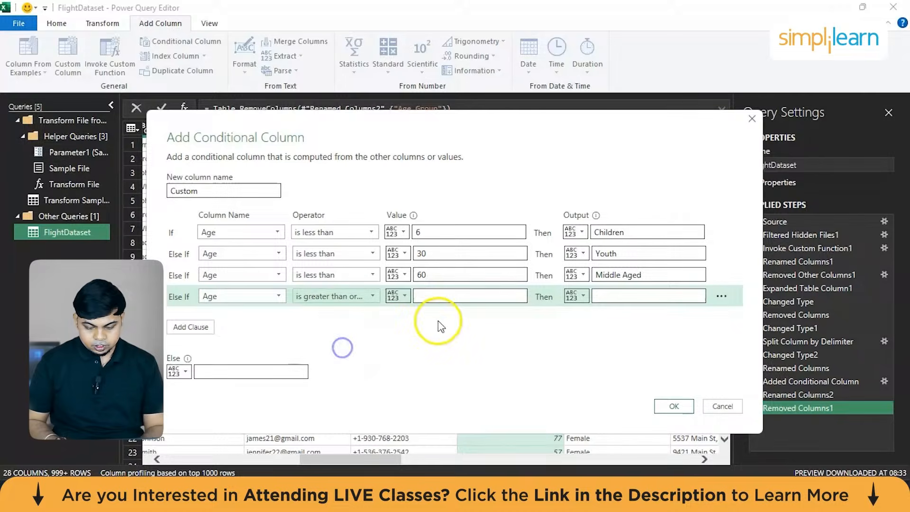
{"action": "left_click", "coordinate": [462, 298]}
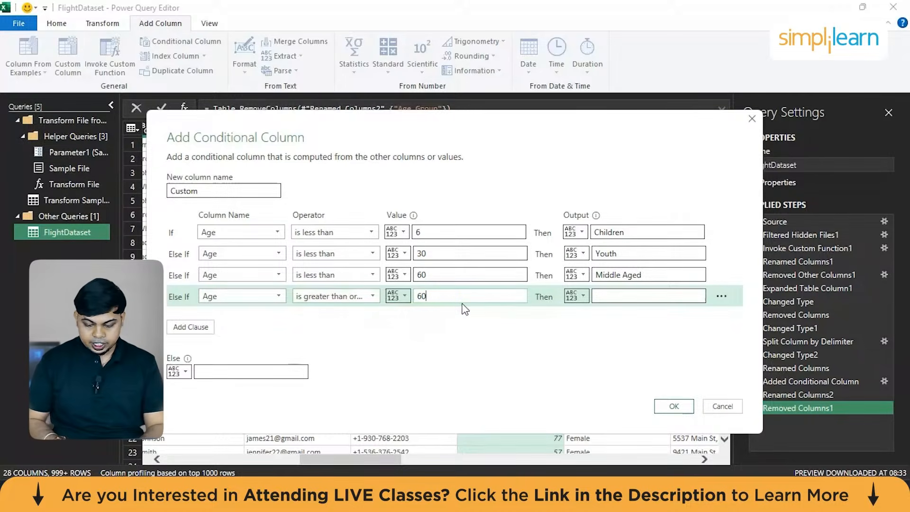
{"action": "left_click", "coordinate": [612, 300]}
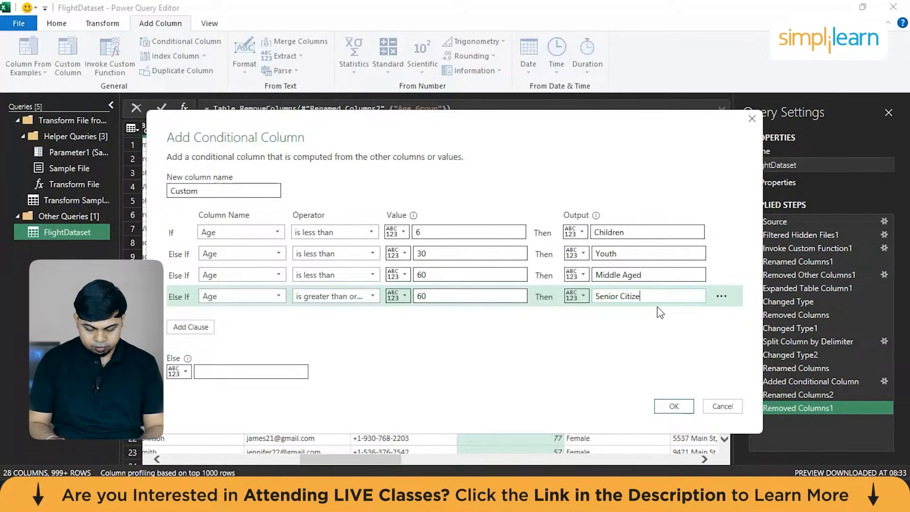
{"action": "left_click", "coordinate": [672, 406]}
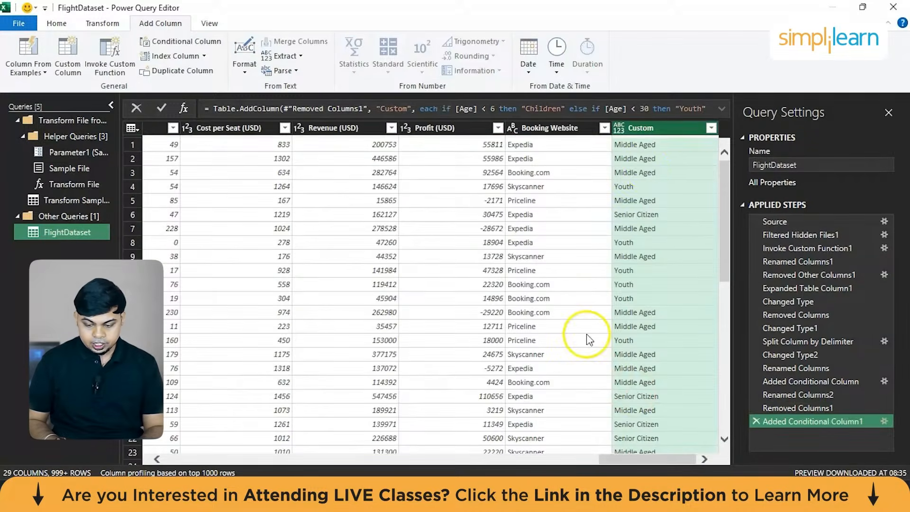
Rename the new conditional column to "Age Group" and move it directly after the Age column.
{"action": "double_click", "coordinate": [641, 128]}
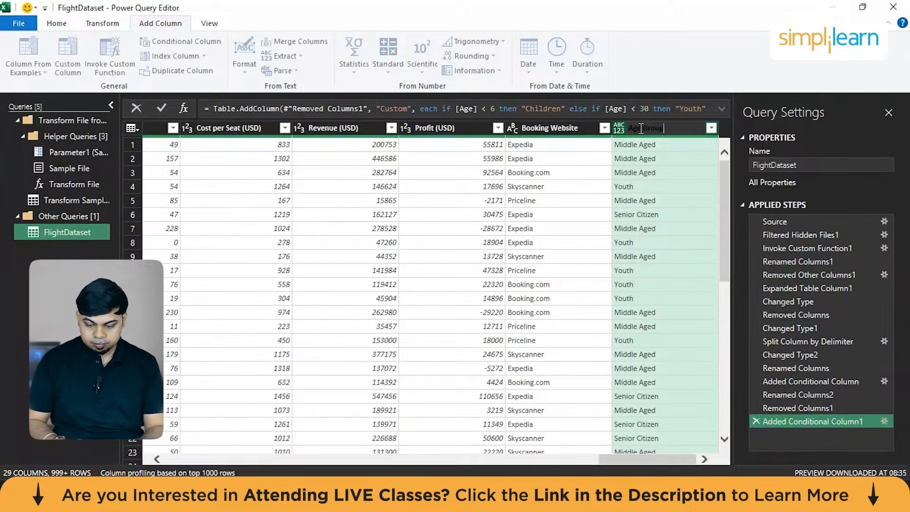
{"action": "left_click", "coordinate": [615, 187]}
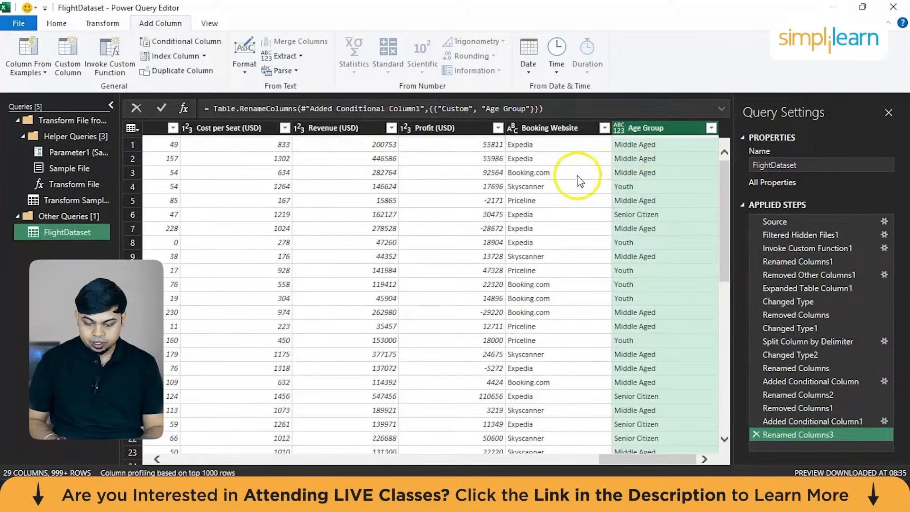
{"action": "left_click_drag", "start_coordinate": [662, 127], "coordinate": [165, 142]}
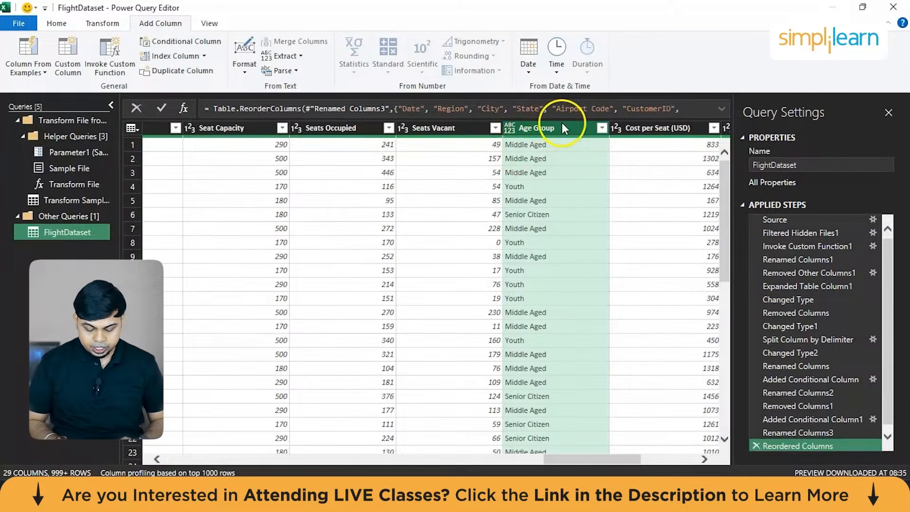
{"action": "left_click_drag", "start_coordinate": [563, 126], "coordinate": [280, 153]}
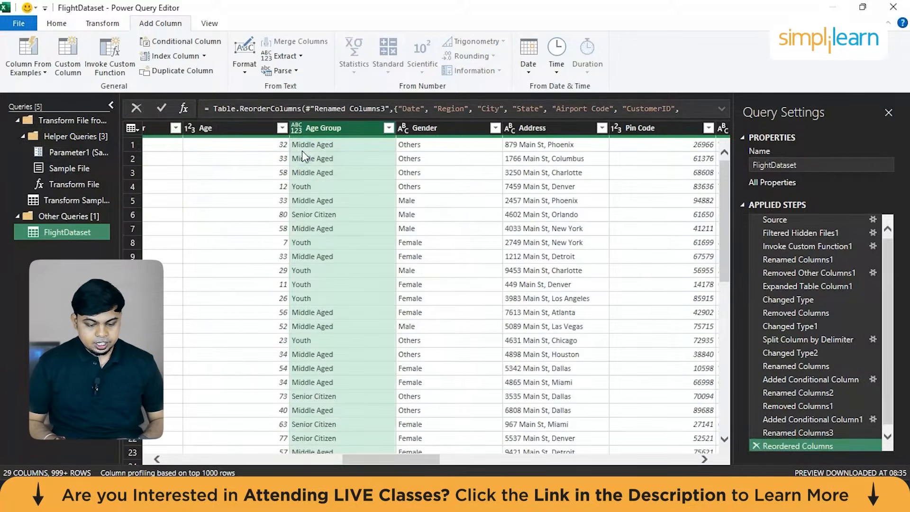
{"action": "scroll", "coordinate": [400, 286], "scroll_direction": "right", "scroll_amount": 5}
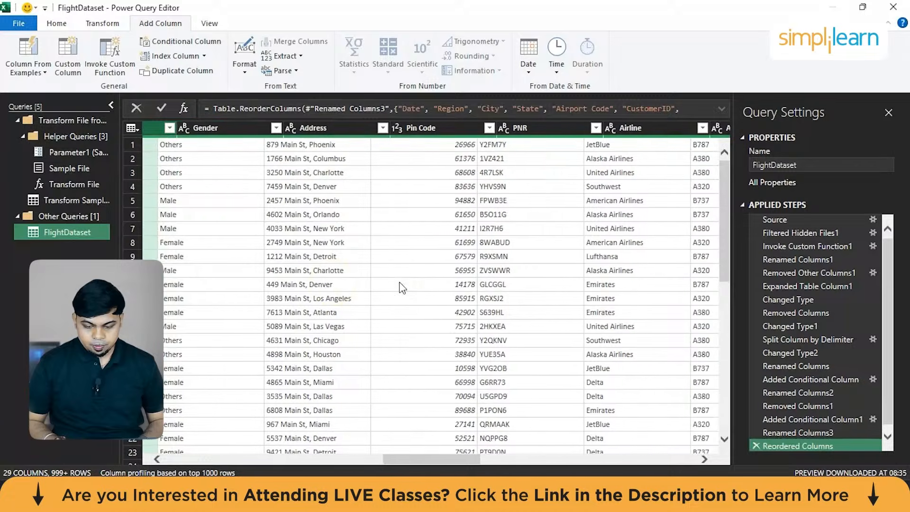
{"action": "scroll", "coordinate": [402, 288], "scroll_direction": "right", "scroll_amount": 2}
{"action": "scroll", "coordinate": [402, 287], "scroll_direction": "left", "scroll_amount": 8}
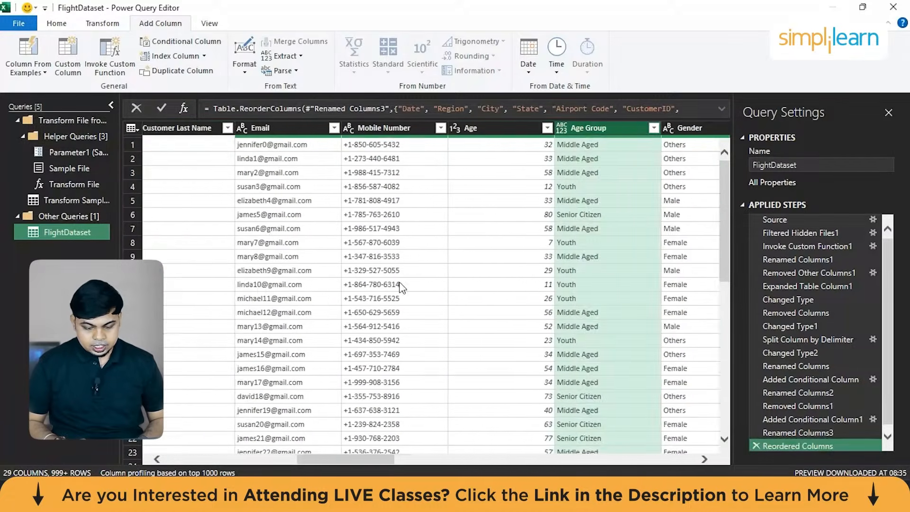
{"action": "scroll", "coordinate": [402, 287], "scroll_direction": "left", "scroll_amount": 3}
{"action": "left_click", "coordinate": [525, 132]}
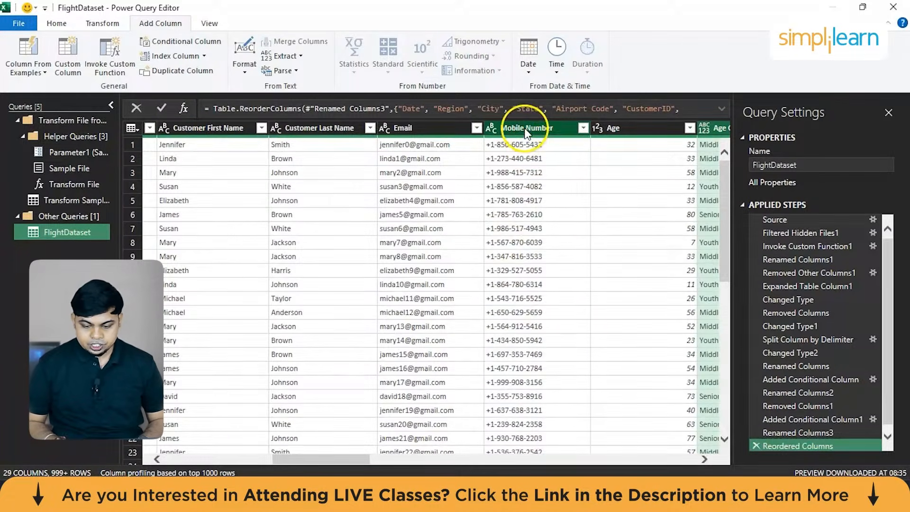
{"action": "right_click", "coordinate": [525, 129]}
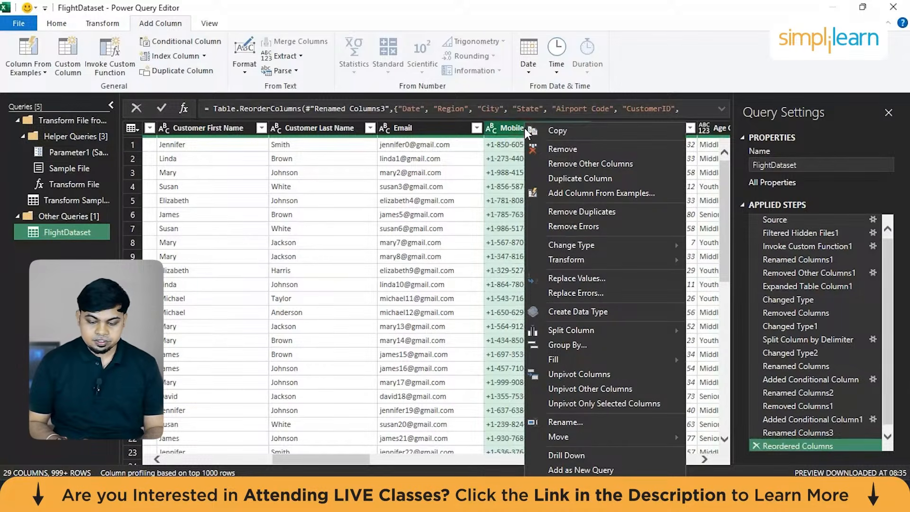
{"action": "left_click", "coordinate": [501, 156]}
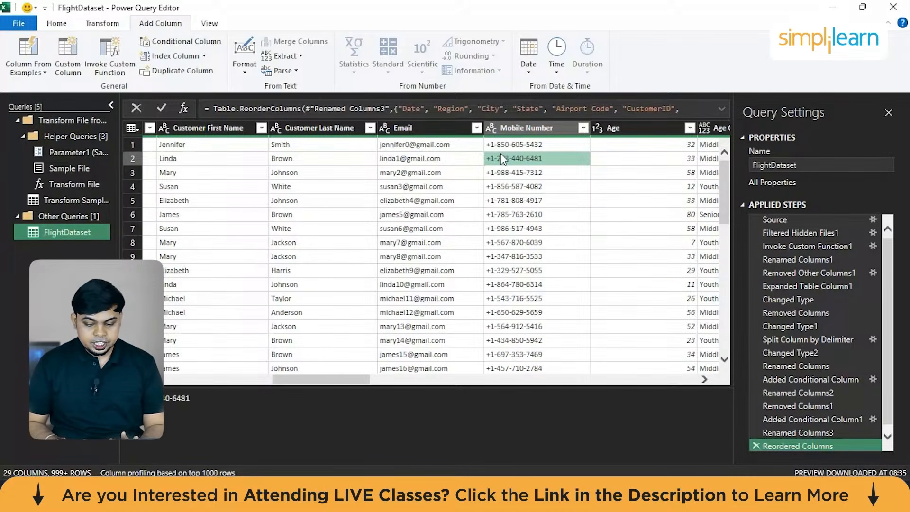
Review all columns of the FlightDataset query preview, from Date through Booking Website.
{"action": "scroll", "coordinate": [337, 195], "scroll_direction": "left", "scroll_amount": 10}
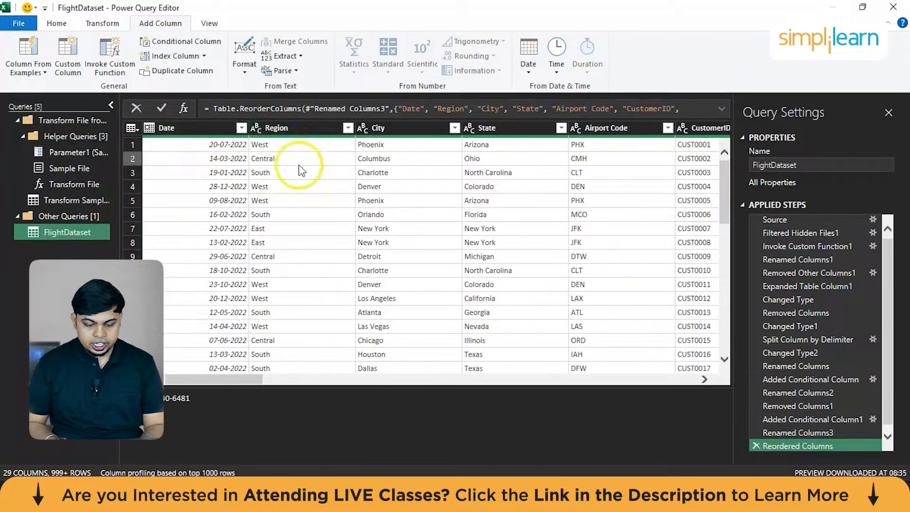
{"action": "scroll", "coordinate": [284, 176], "scroll_direction": "right", "scroll_amount": 4}
{"action": "scroll", "coordinate": [272, 179], "scroll_direction": "right", "scroll_amount": 5}
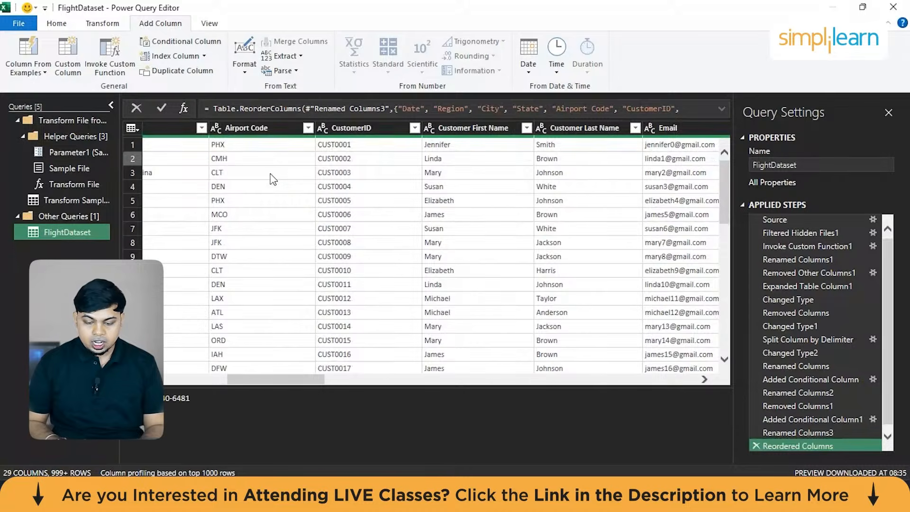
{"action": "scroll", "coordinate": [272, 179], "scroll_direction": "right", "scroll_amount": 4}
{"action": "scroll", "coordinate": [273, 179], "scroll_direction": "right", "scroll_amount": 4}
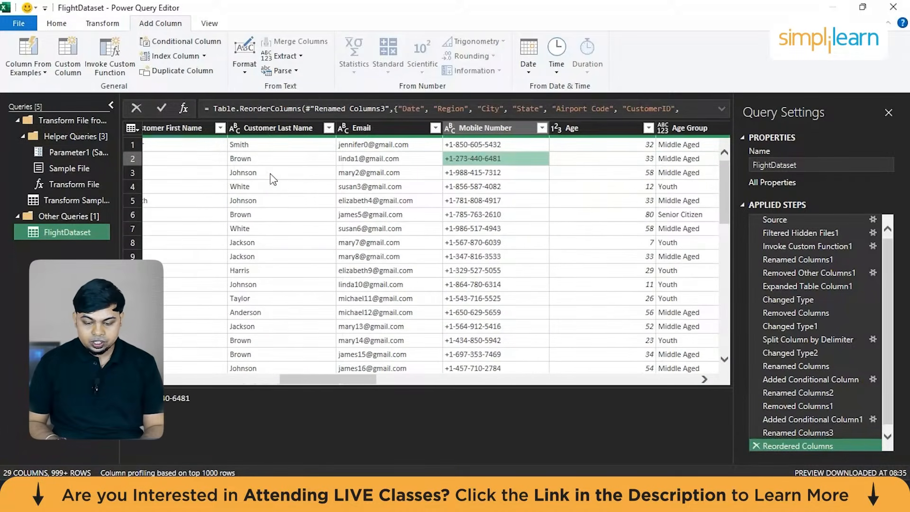
{"action": "scroll", "coordinate": [272, 180], "scroll_direction": "right", "scroll_amount": 4}
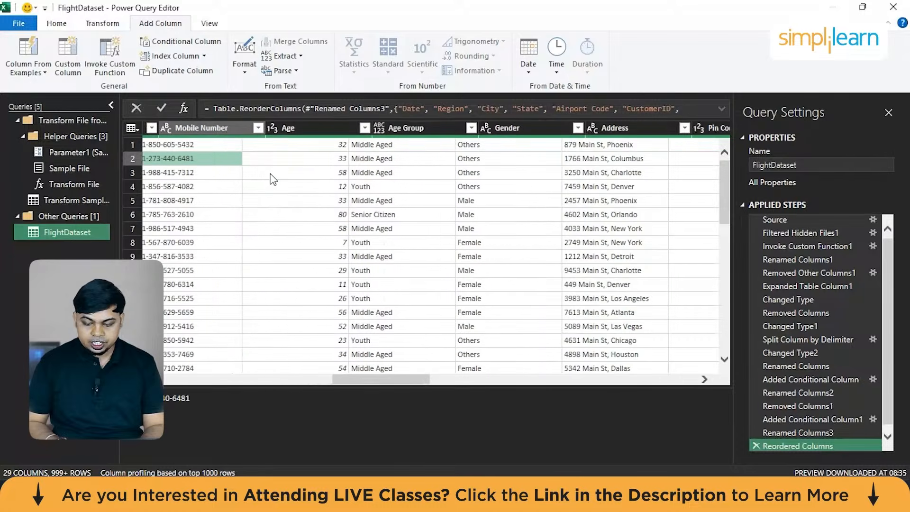
{"action": "scroll", "coordinate": [273, 179], "scroll_direction": "right", "scroll_amount": 4}
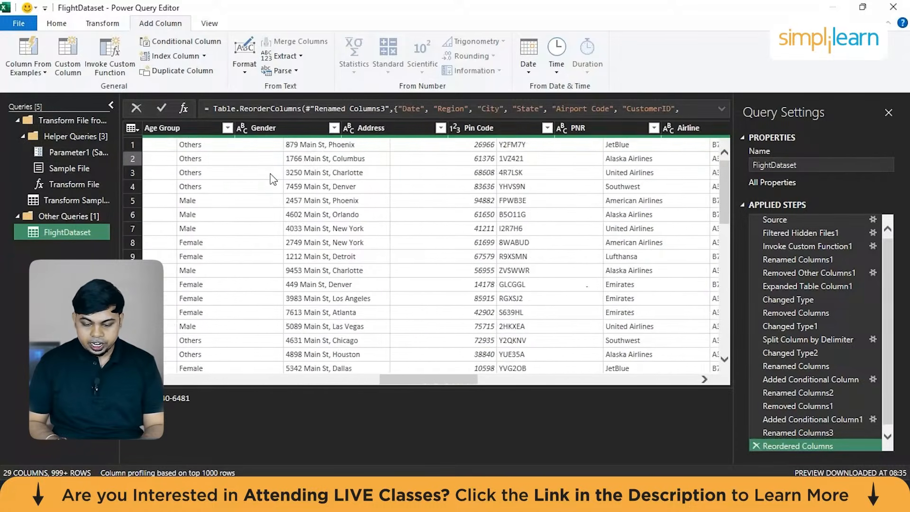
{"action": "scroll", "coordinate": [272, 179], "scroll_direction": "right", "scroll_amount": 4}
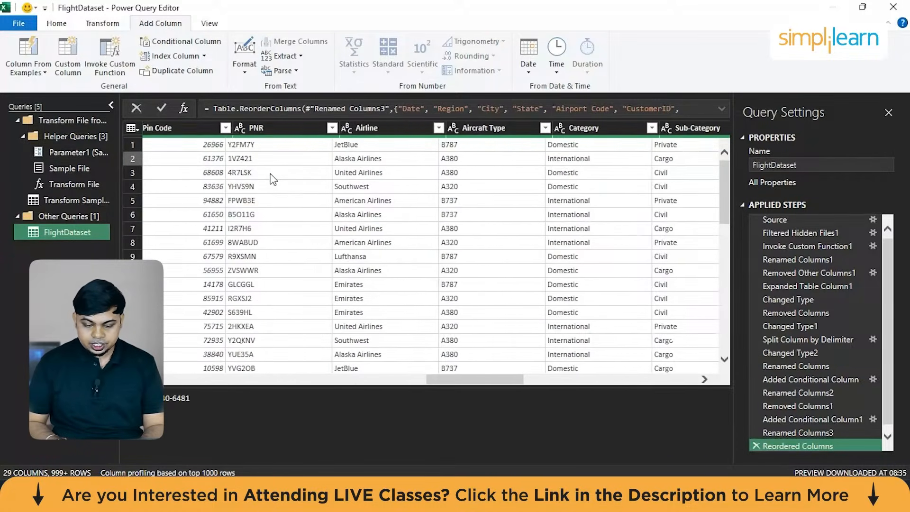
{"action": "scroll", "coordinate": [273, 180], "scroll_direction": "right", "scroll_amount": 2}
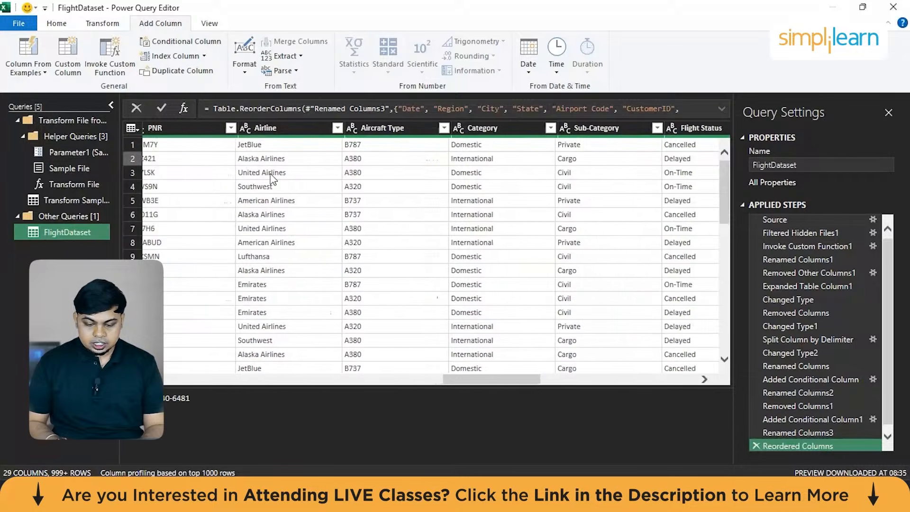
{"action": "scroll", "coordinate": [272, 179], "scroll_direction": "right", "scroll_amount": 1}
{"action": "scroll", "coordinate": [273, 179], "scroll_direction": "right", "scroll_amount": 5}
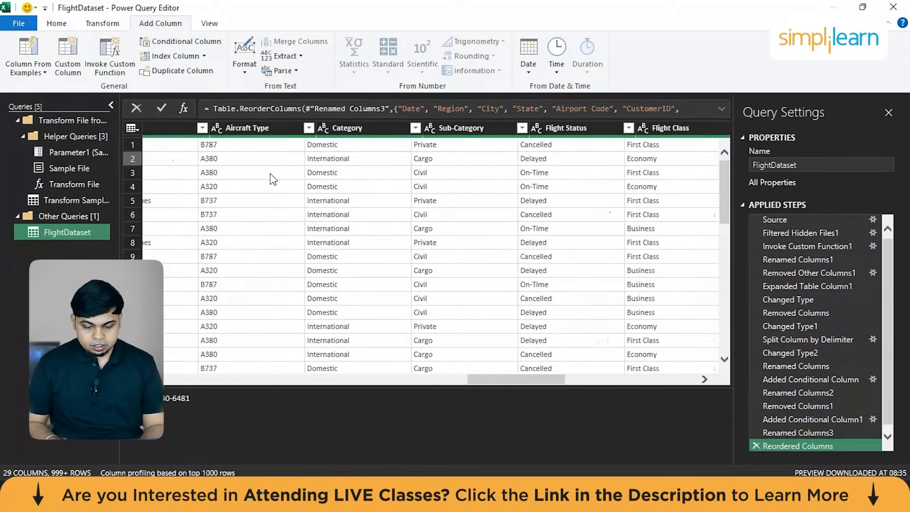
{"action": "scroll", "coordinate": [273, 180], "scroll_direction": "right", "scroll_amount": 3}
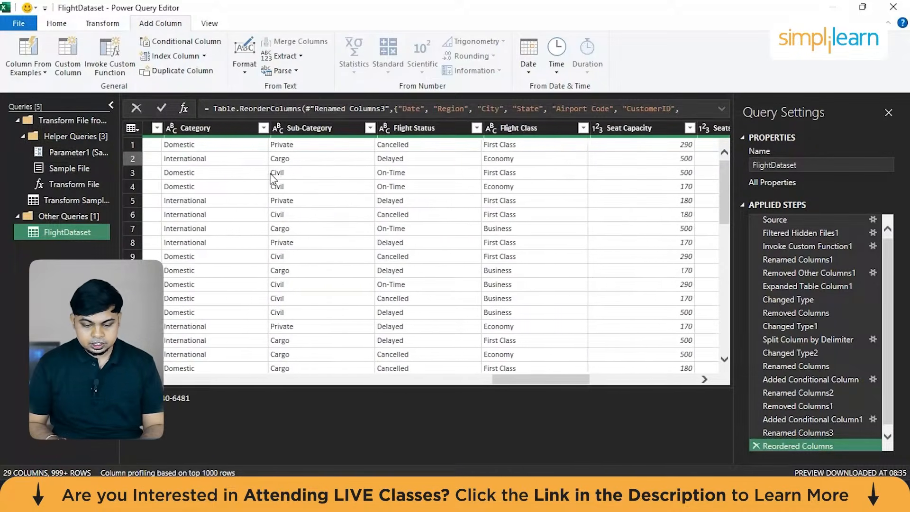
{"action": "scroll", "coordinate": [273, 179], "scroll_direction": "right", "scroll_amount": 6}
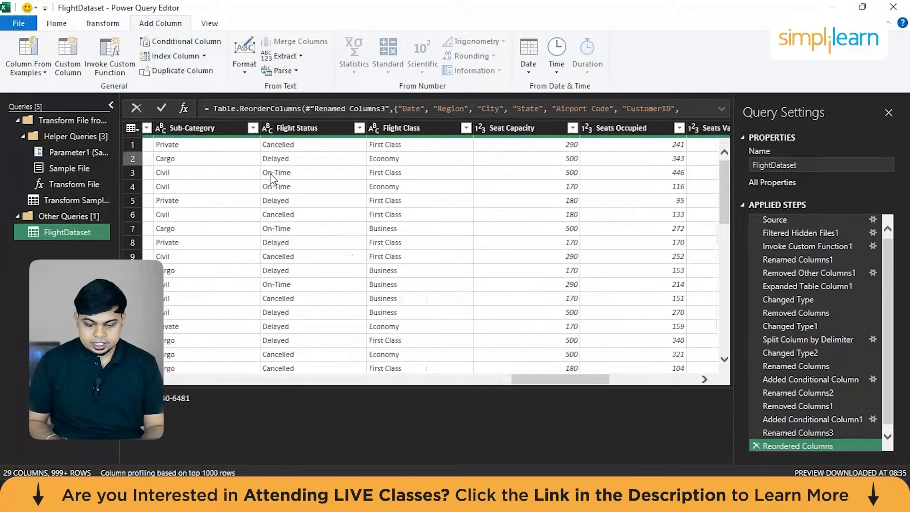
{"action": "scroll", "coordinate": [273, 179], "scroll_direction": "right", "scroll_amount": 8}
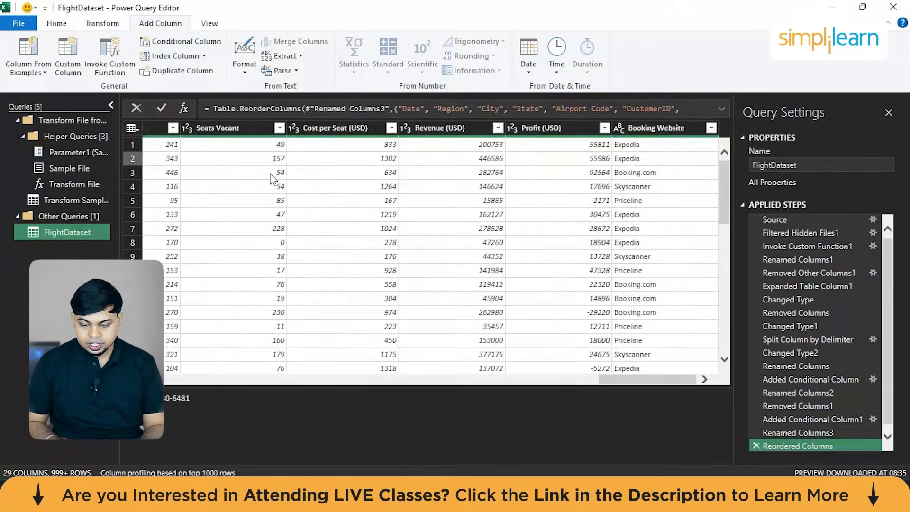
{"action": "scroll", "coordinate": [530, 214], "scroll_direction": "left", "scroll_amount": 20}
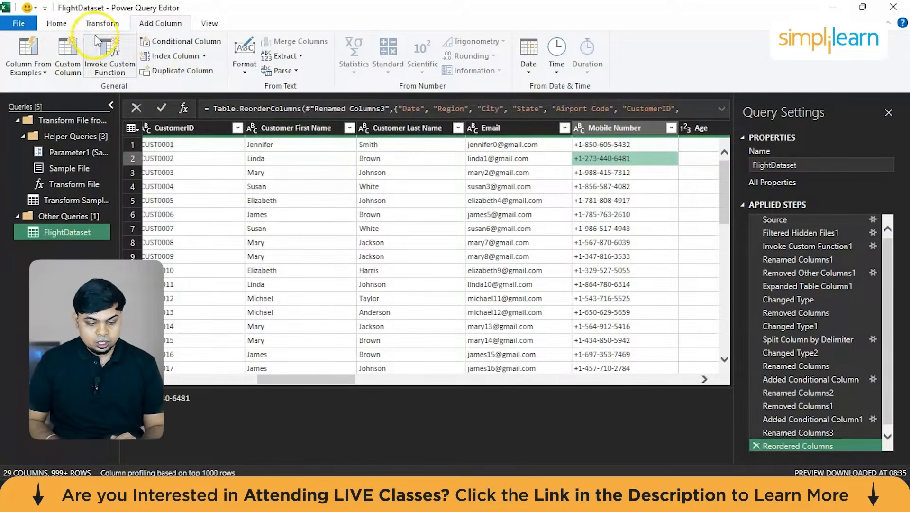
Close and load the FlightDataset query into the workbook, and dismiss the Queries & Connections list.
{"action": "left_click", "coordinate": [50, 26]}
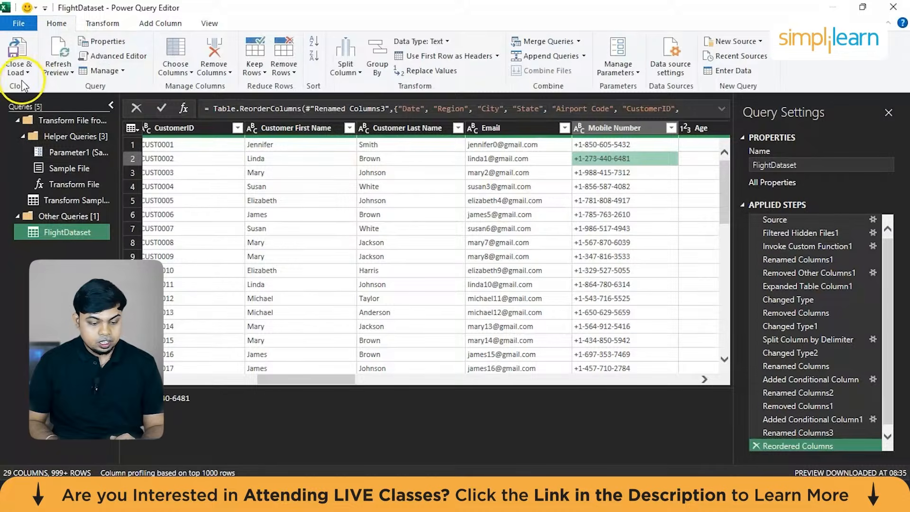
{"action": "left_click", "coordinate": [21, 72]}
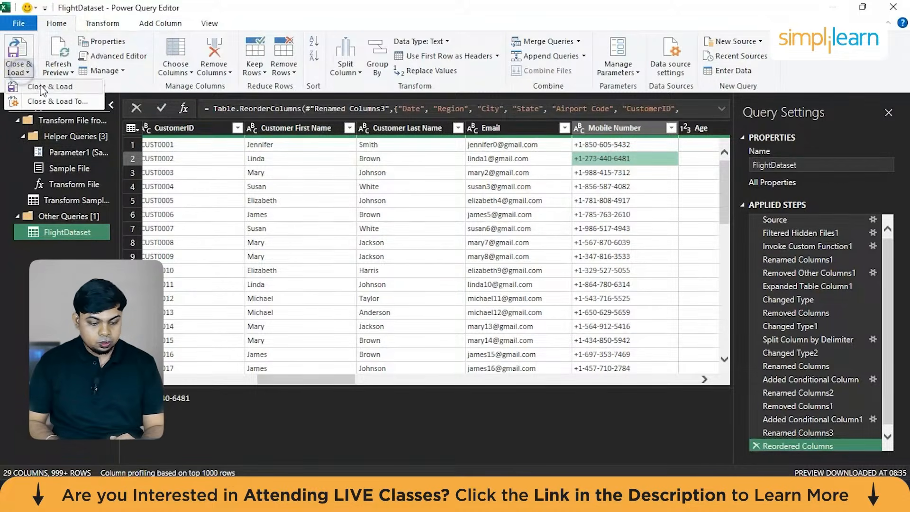
{"action": "left_click", "coordinate": [29, 87]}
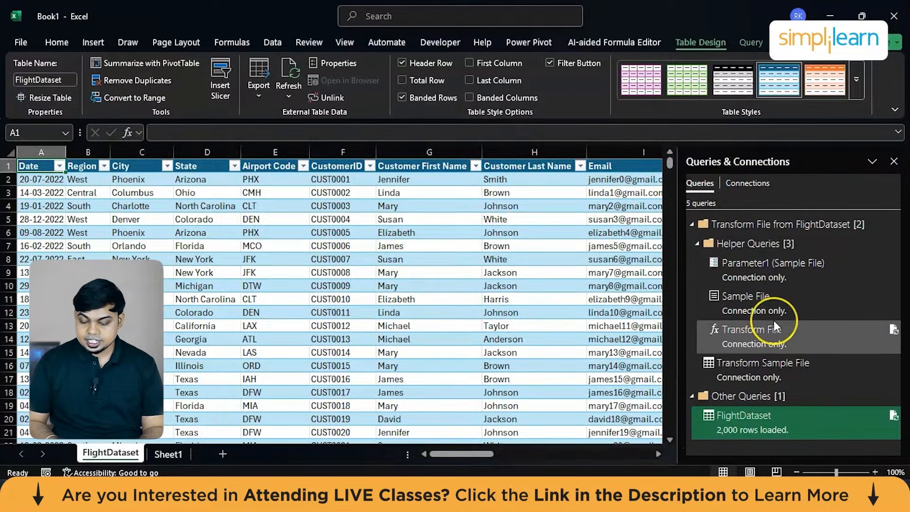
{"action": "left_click", "coordinate": [893, 162]}
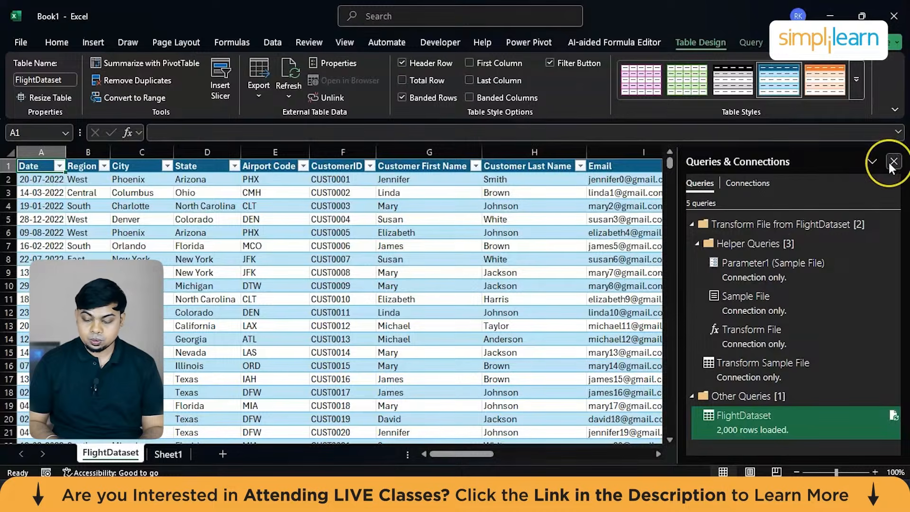
Clear the table style of the entire FlightDataset table by applying the plain None style.
{"action": "left_click", "coordinate": [588, 206]}
{"action": "key", "text": "ctrl+a"}
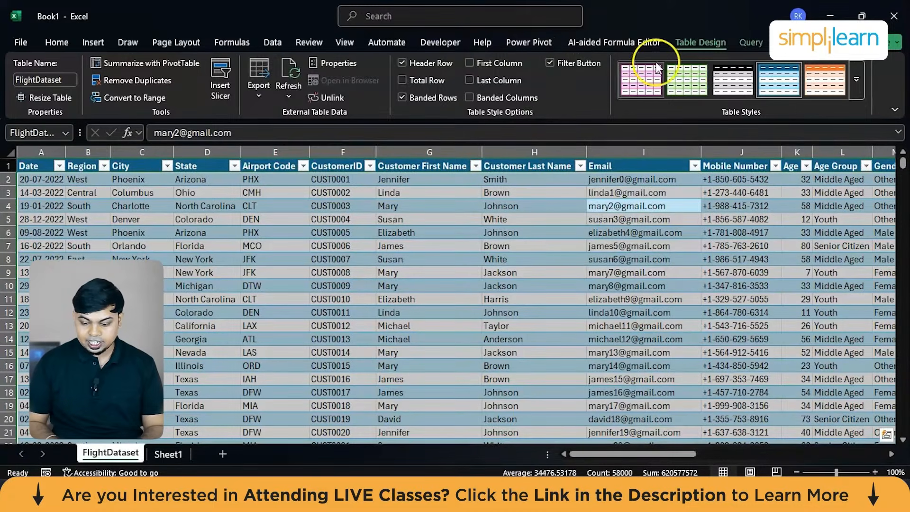
{"action": "left_click", "coordinate": [859, 79]}
{"action": "left_click", "coordinate": [609, 96]}
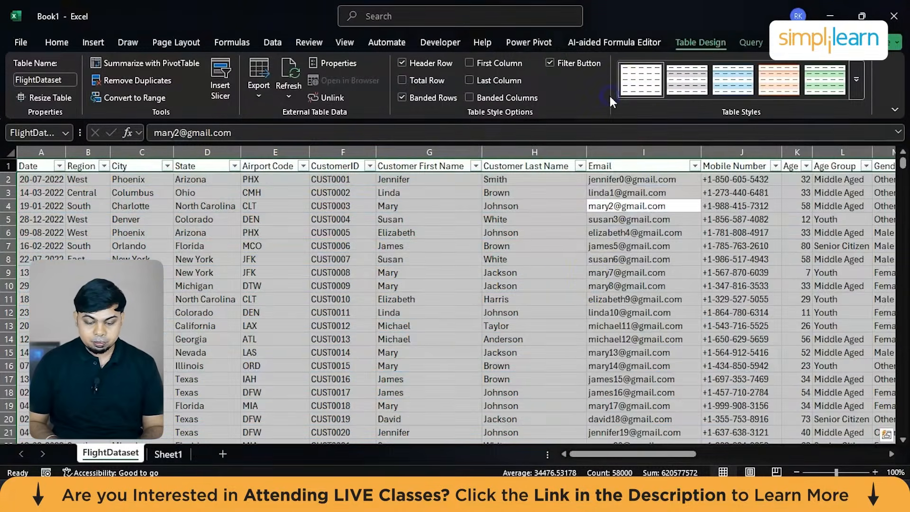
Remove the filter buttons from the header row of the FlightDataset table.
{"action": "left_click", "coordinate": [249, 272]}
{"action": "key", "text": "ctrl+a"}
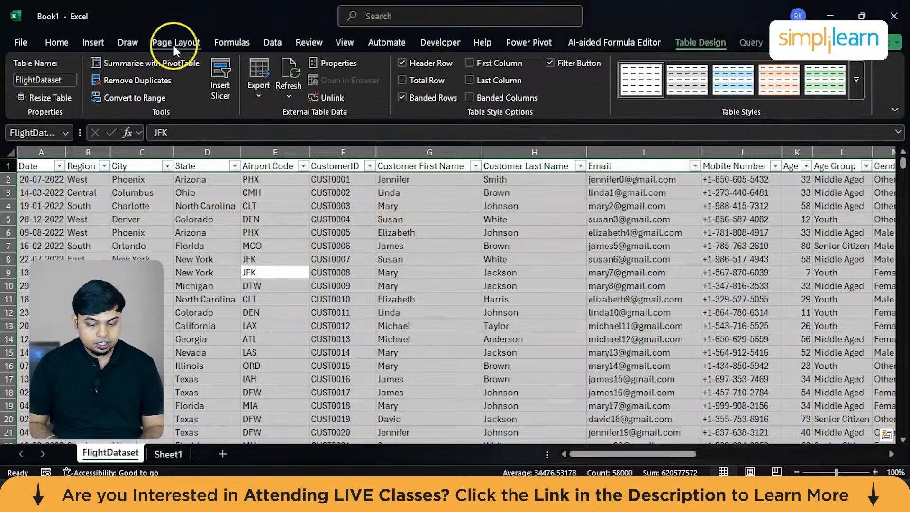
{"action": "left_click", "coordinate": [56, 44]}
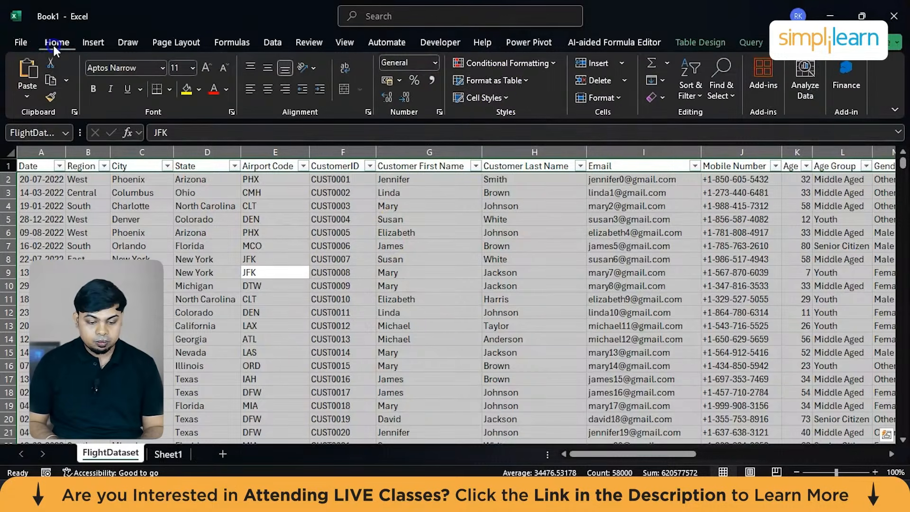
{"action": "left_click", "coordinate": [680, 89]}
{"action": "left_click", "coordinate": [708, 175]}
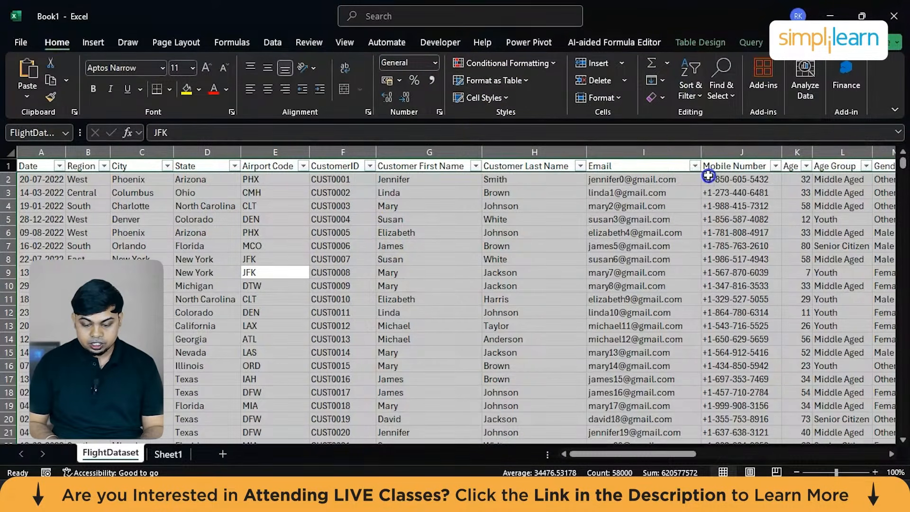
Format the header row from Date through Booking Website with a standard dark blue fill and white font color.
{"action": "left_click", "coordinate": [552, 228]}
{"action": "left_click", "coordinate": [37, 168]}
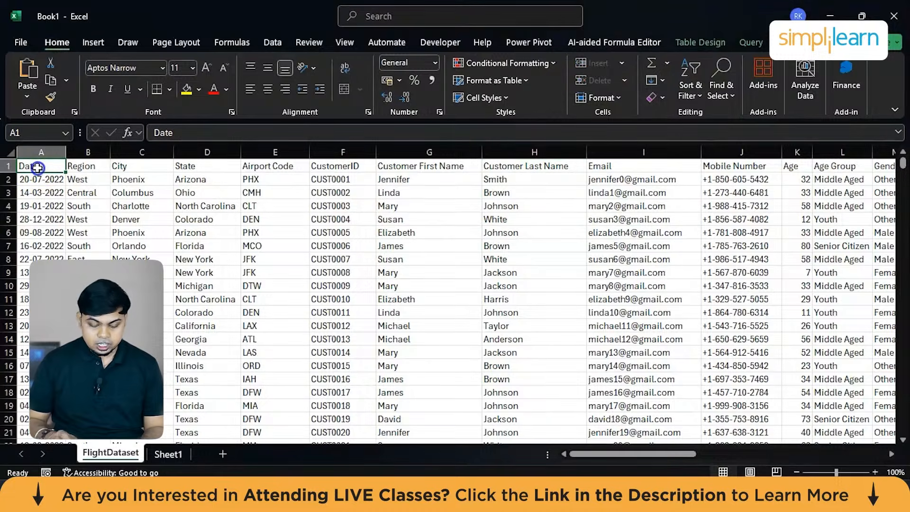
{"action": "key", "text": "ctrl+shift+Right"}
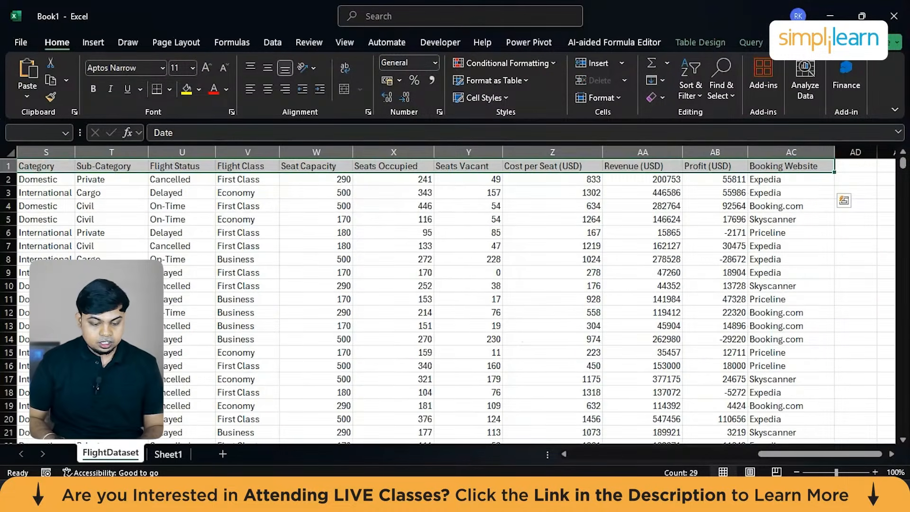
{"action": "left_click", "coordinate": [199, 90]}
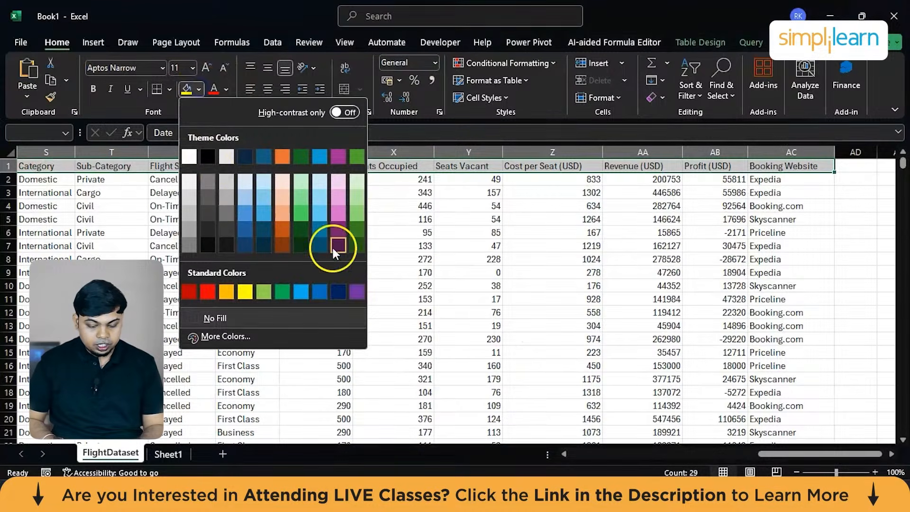
{"action": "left_click", "coordinate": [340, 291]}
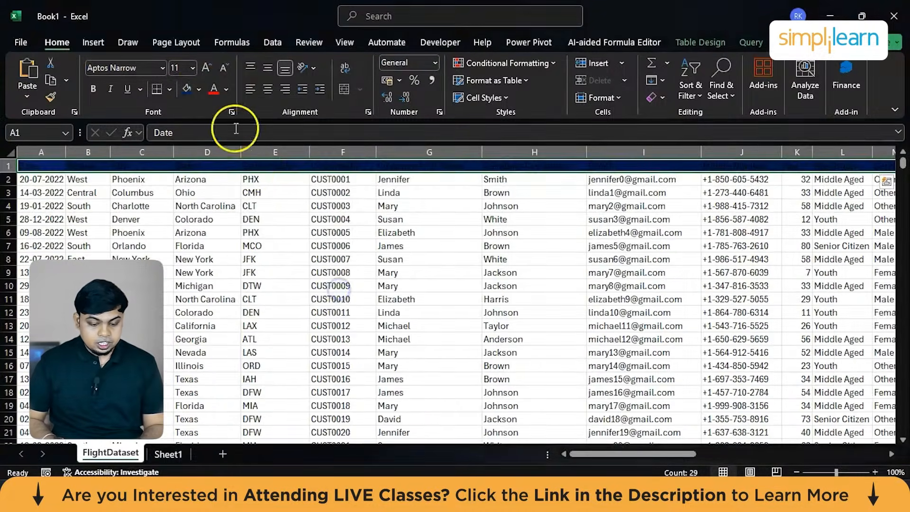
{"action": "left_click", "coordinate": [226, 89]}
{"action": "left_click", "coordinate": [216, 177]}
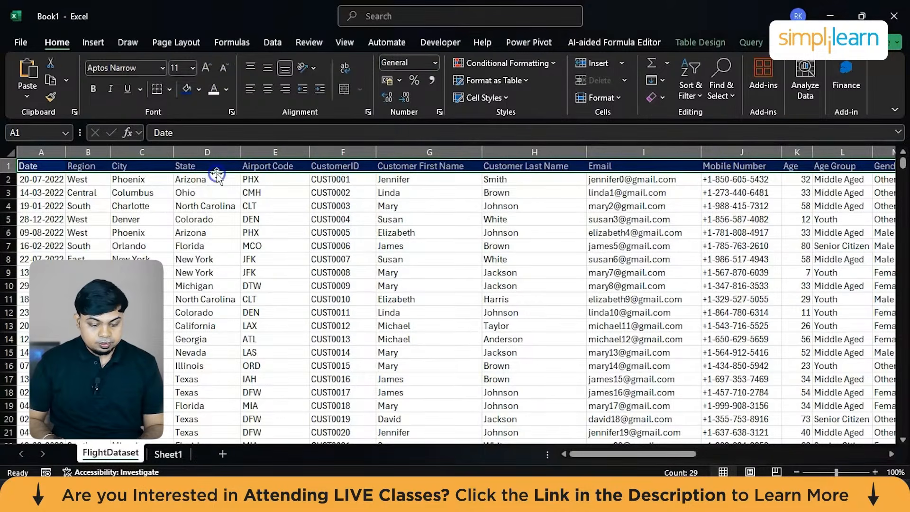
Make the FlightDataset header row bold and apply all borders to the entire table.
{"action": "left_click", "coordinate": [93, 89]}
{"action": "left_click", "coordinate": [176, 270]}
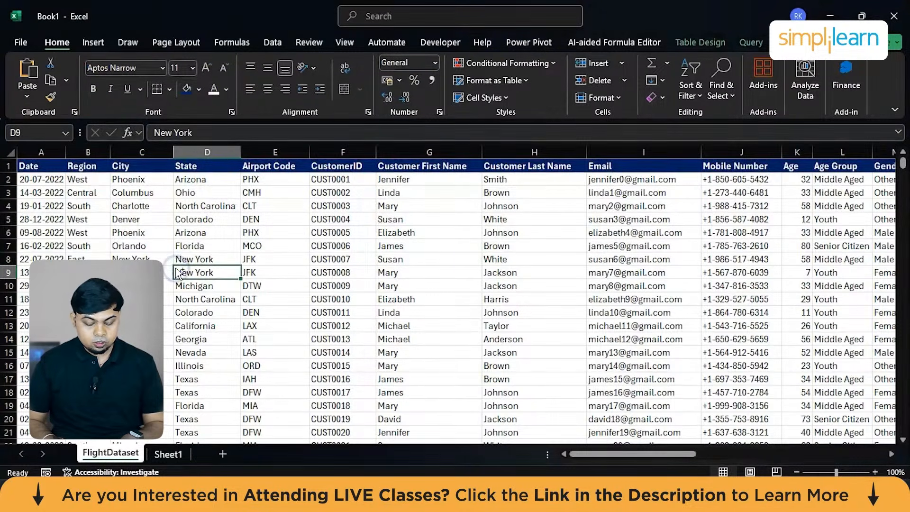
{"action": "key", "text": "ctrl+a"}
{"action": "left_click", "coordinate": [169, 90]}
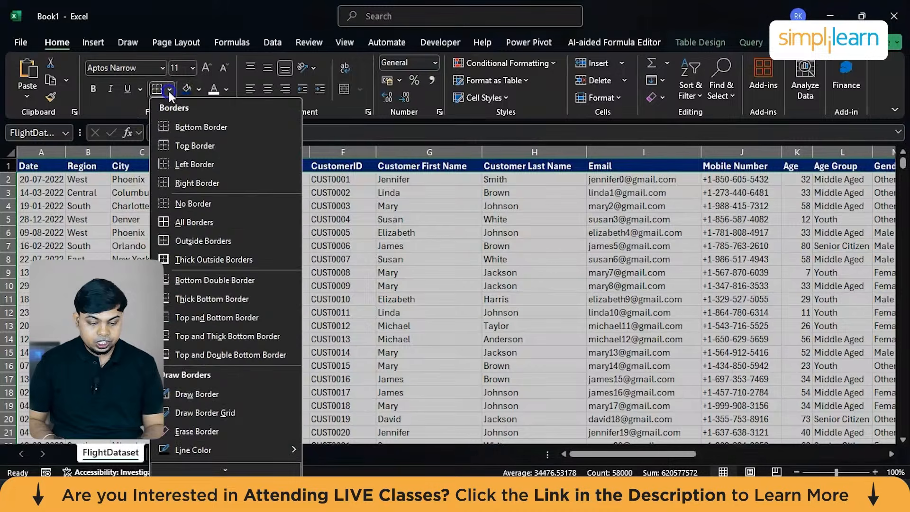
{"action": "left_click", "coordinate": [184, 220]}
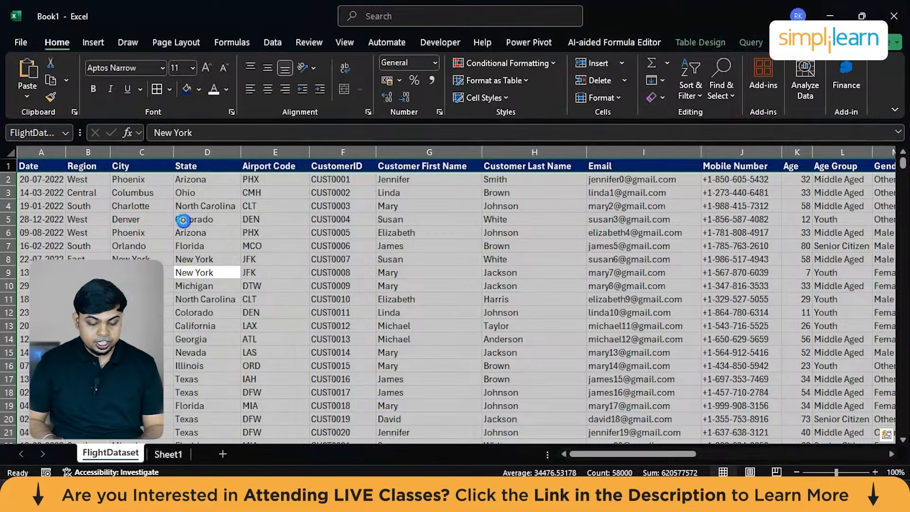
Delete the empty Sheet1 worksheet from the workbook.
{"action": "left_click", "coordinate": [161, 453]}
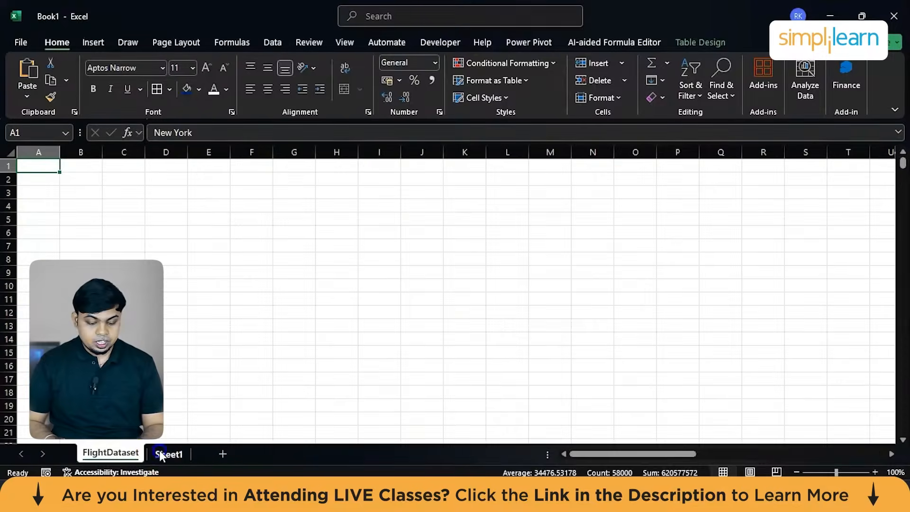
{"action": "right_click", "coordinate": [161, 453]}
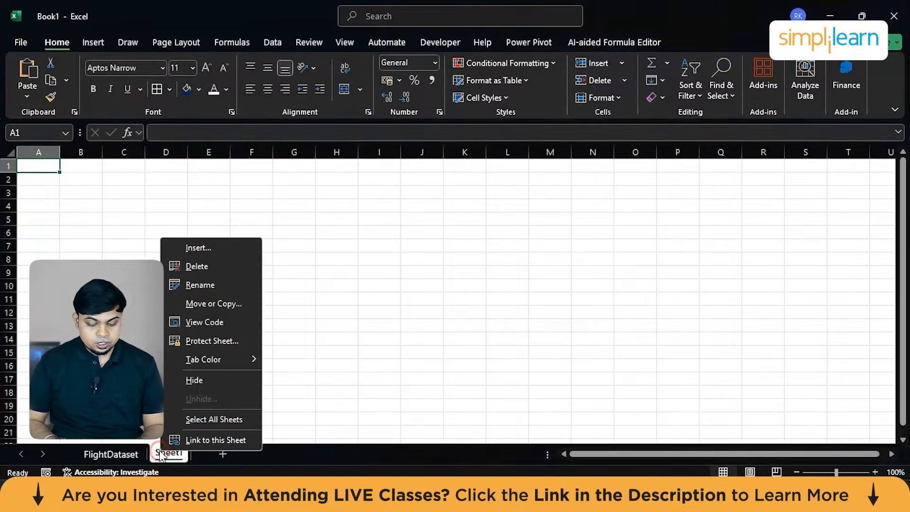
{"action": "left_click", "coordinate": [229, 265]}
Insert a PivotTable based on the entire FlightDataset table in a new worksheet.
{"action": "left_click", "coordinate": [275, 273]}
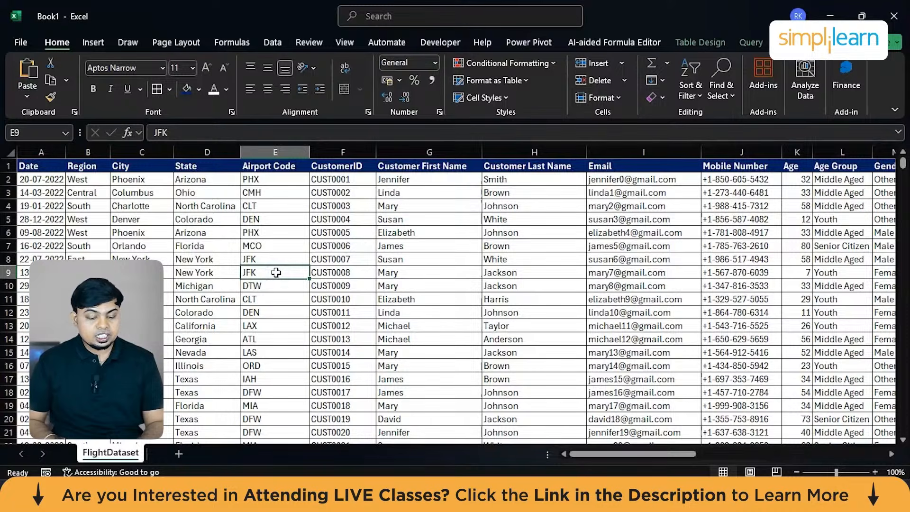
{"action": "key", "text": "ctrl+a"}
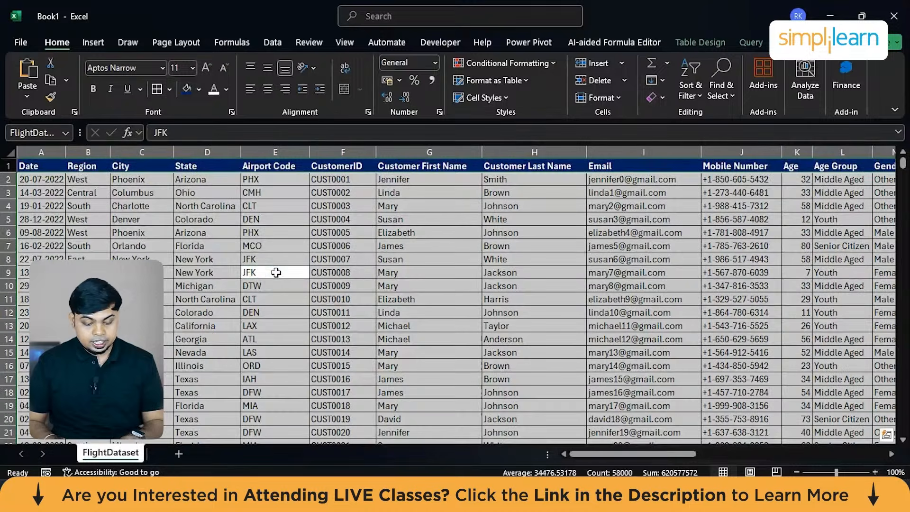
{"action": "left_click", "coordinate": [103, 44]}
{"action": "left_click", "coordinate": [36, 86]}
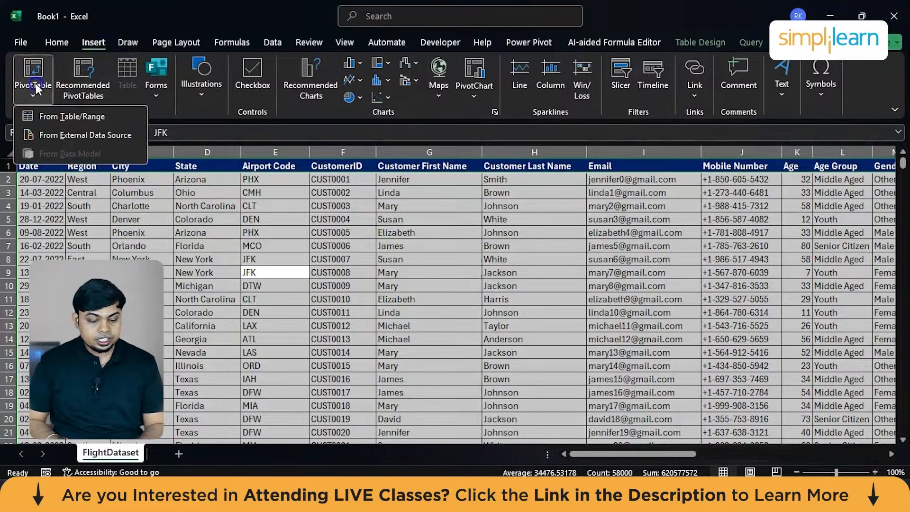
{"action": "left_click", "coordinate": [67, 118]}
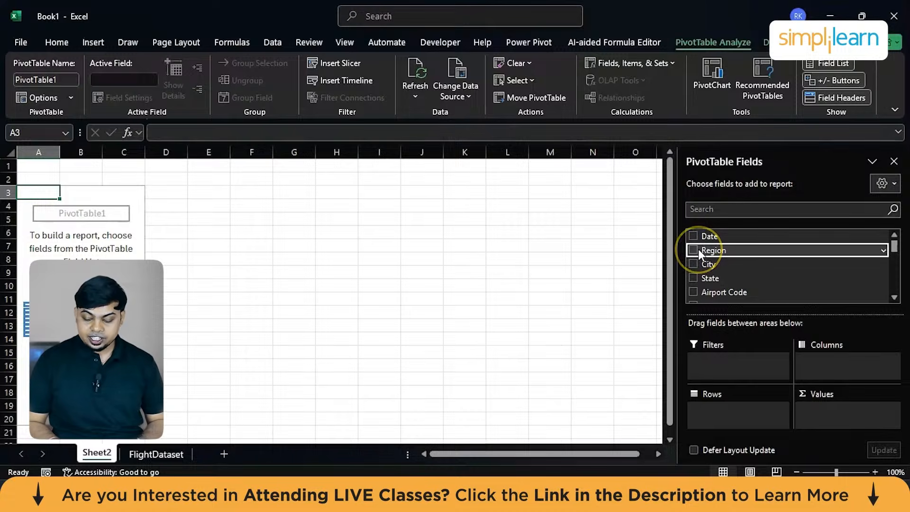
Set up the PivotTable with Region as rows and the count of PNR as values.
{"action": "left_click_drag", "start_coordinate": [698, 249], "coordinate": [737, 407]}
{"action": "scroll", "coordinate": [751, 299], "scroll_direction": "down", "scroll_amount": 4}
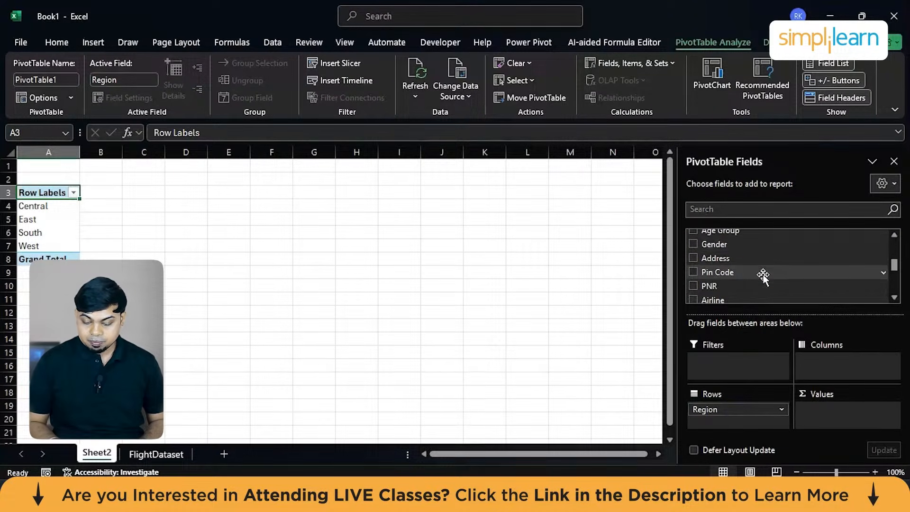
{"action": "left_click_drag", "start_coordinate": [741, 286], "coordinate": [852, 415]}
Insert a 3-D Pie PivotChart from the PivotTable of PNR counts by region.
{"action": "left_click", "coordinate": [110, 245]}
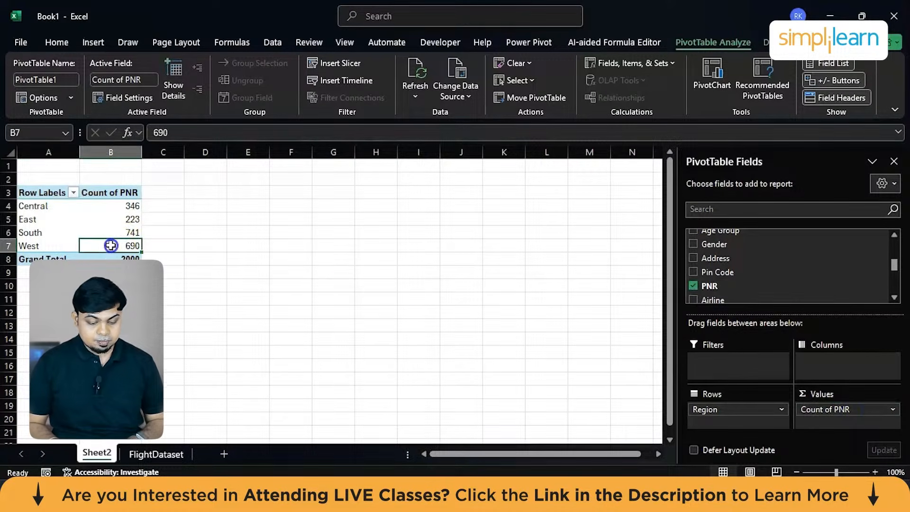
{"action": "key", "text": "ctrl+a"}
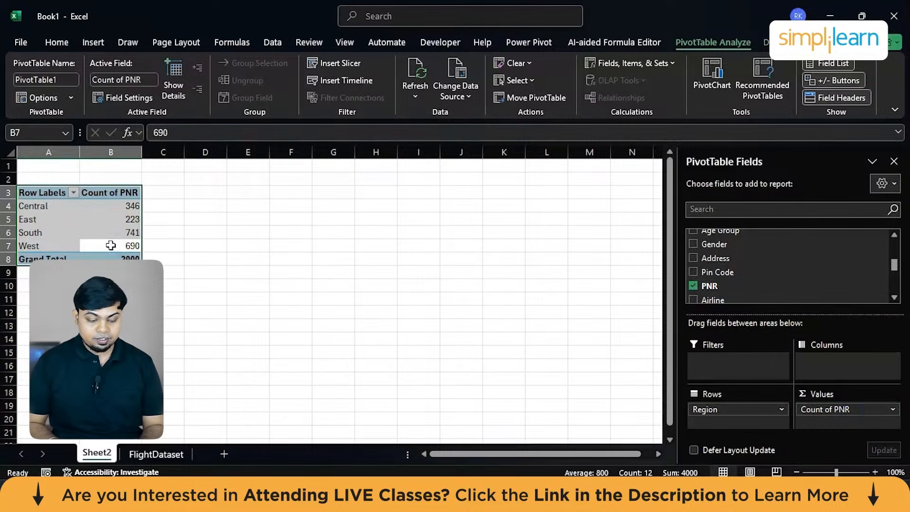
{"action": "left_click", "coordinate": [715, 75]}
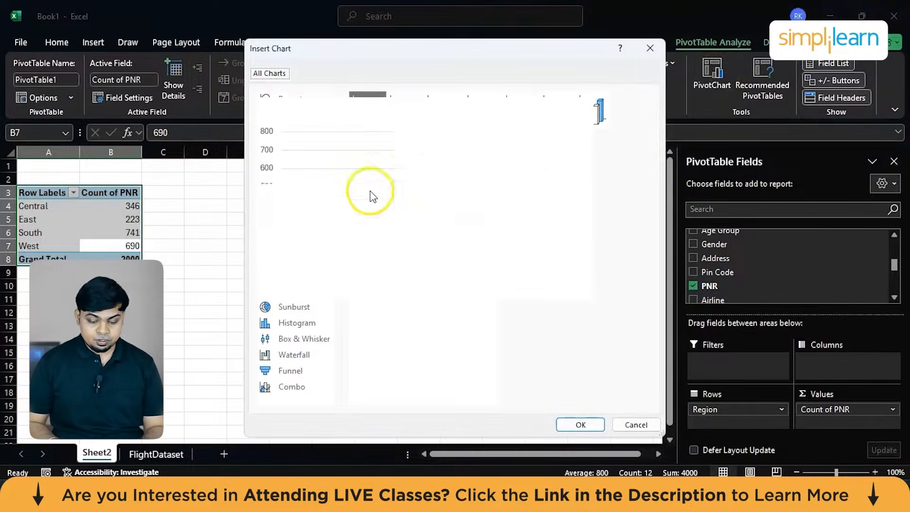
{"action": "left_click", "coordinate": [301, 159]}
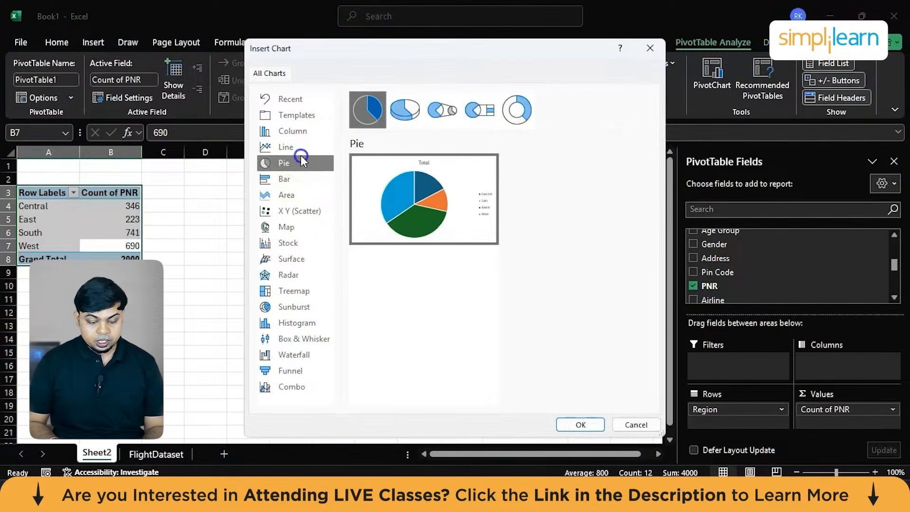
{"action": "left_click", "coordinate": [406, 108]}
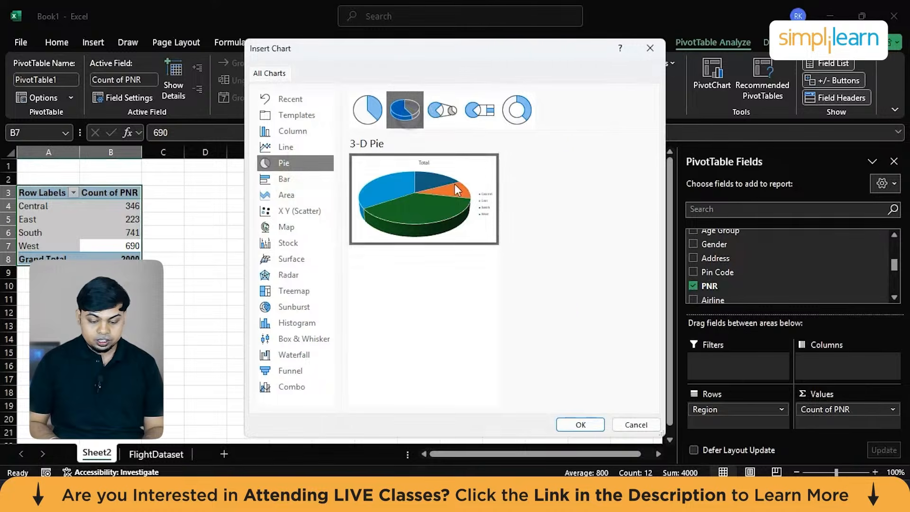
{"action": "left_click", "coordinate": [579, 425]}
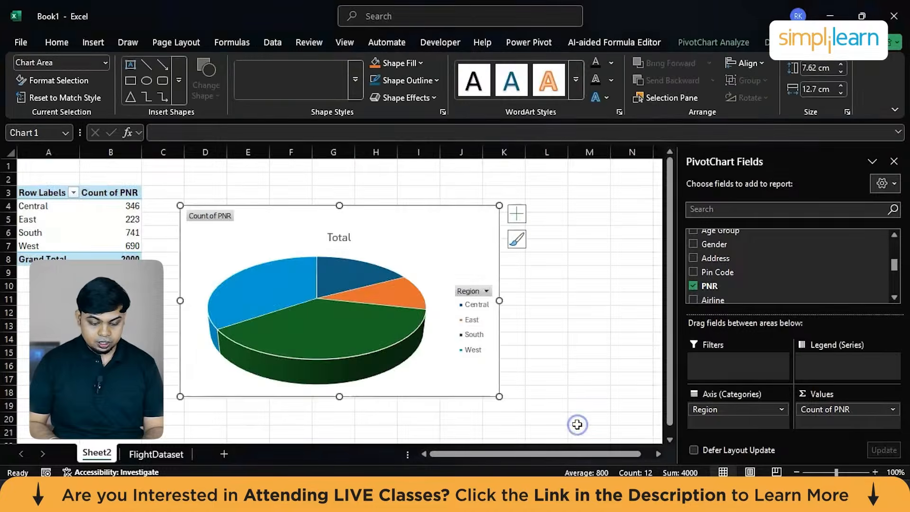
Change the pie chart's title to "Region based Data".
{"action": "double_click", "coordinate": [336, 236]}
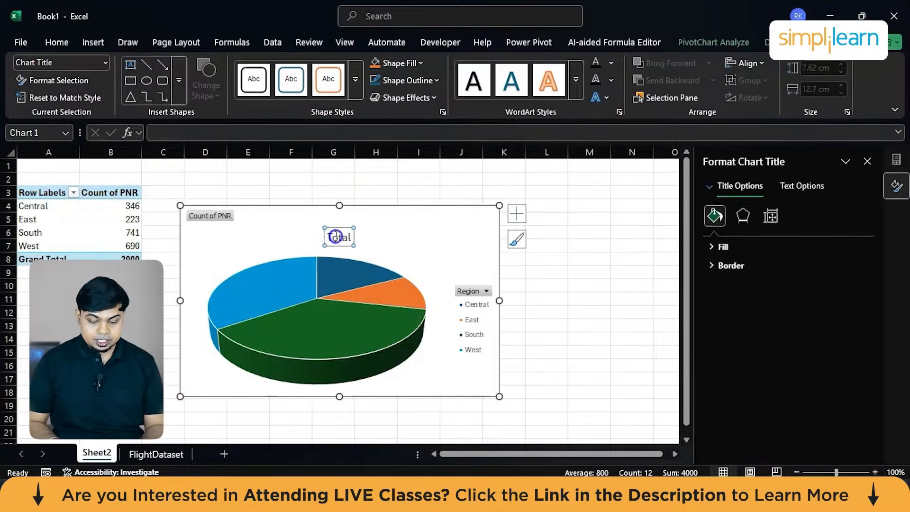
{"action": "double_click", "coordinate": [336, 237]}
{"action": "type", "text": "Region"}
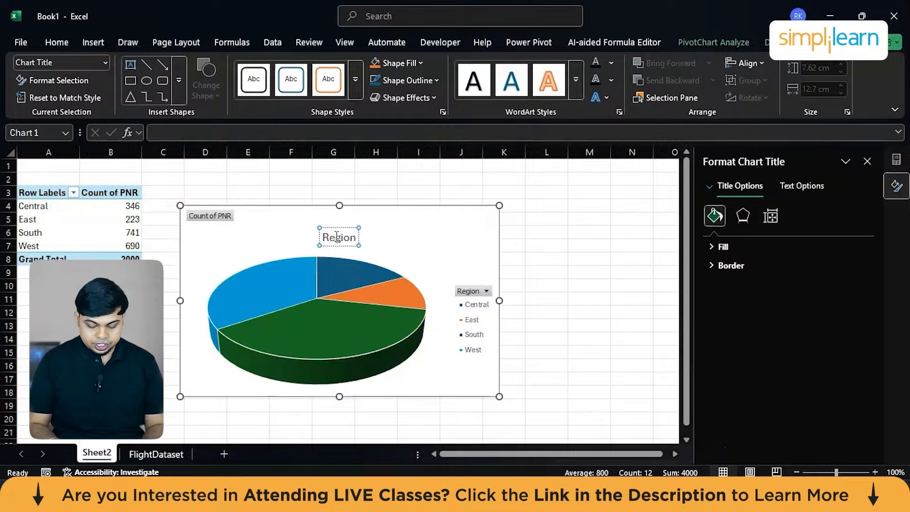
{"action": "type", "text": " based"}
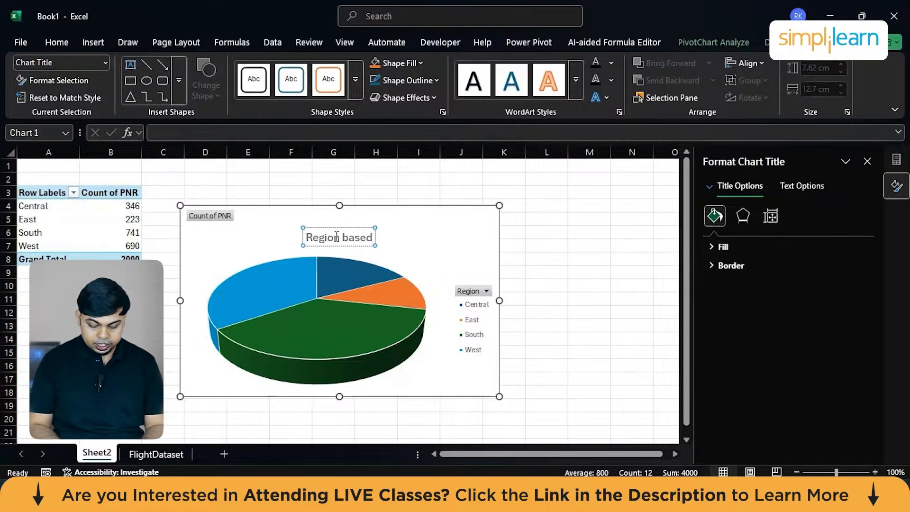
{"action": "type", "text": " Data"}
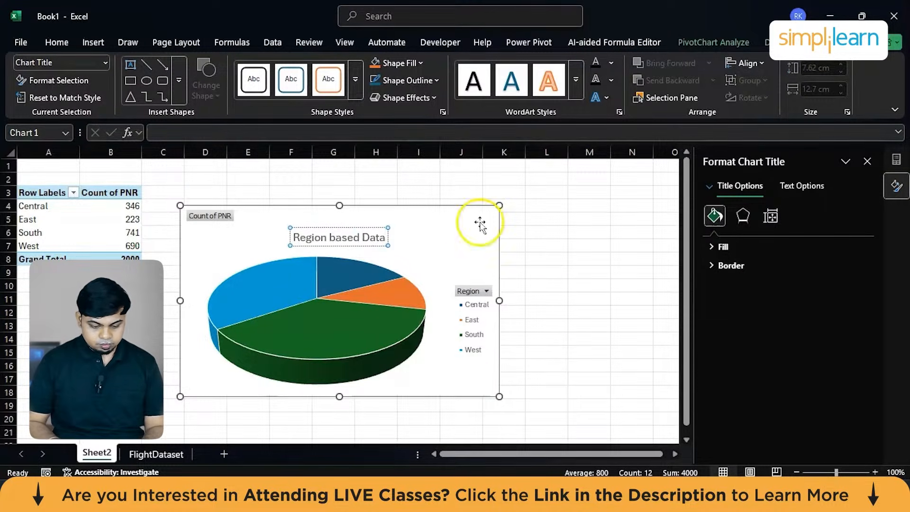
{"action": "left_click", "coordinate": [558, 284]}
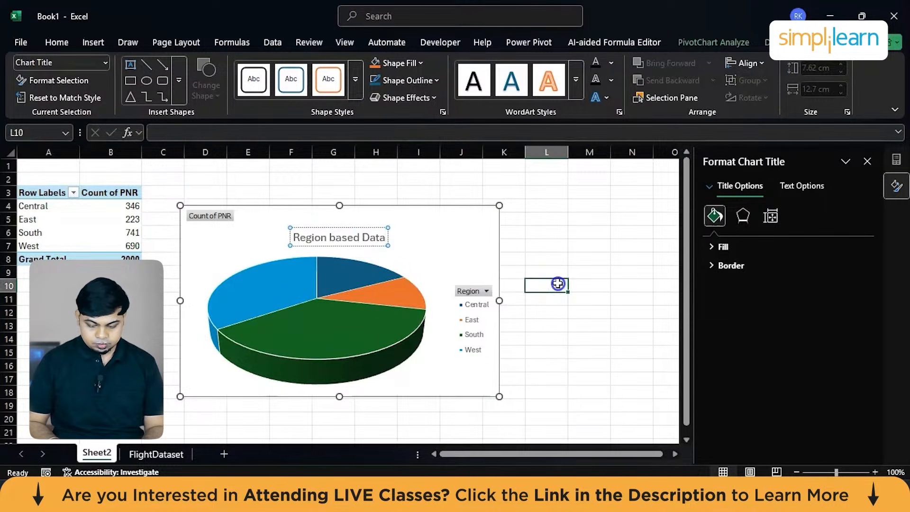
Create a second PivotTable from the full FlightDataset table in another new worksheet.
{"action": "left_click", "coordinate": [156, 453]}
{"action": "key", "text": "ctrl+a"}
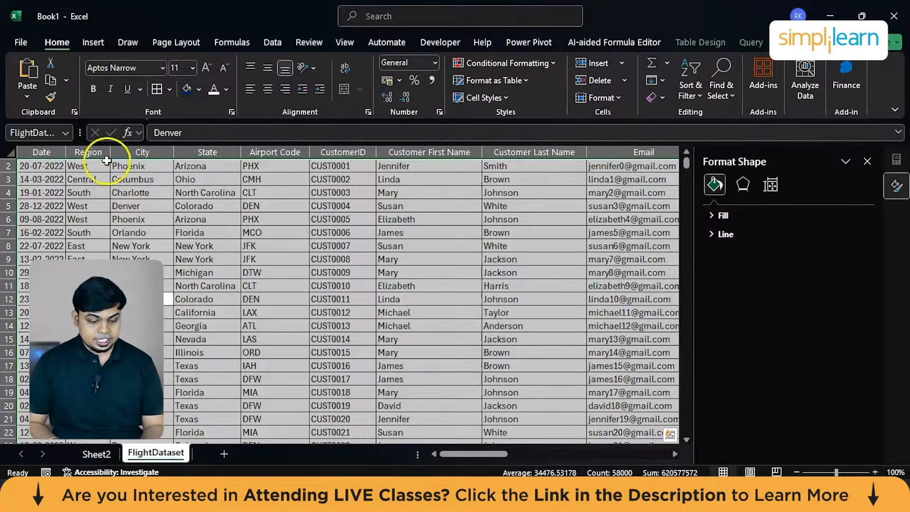
{"action": "left_click", "coordinate": [93, 43]}
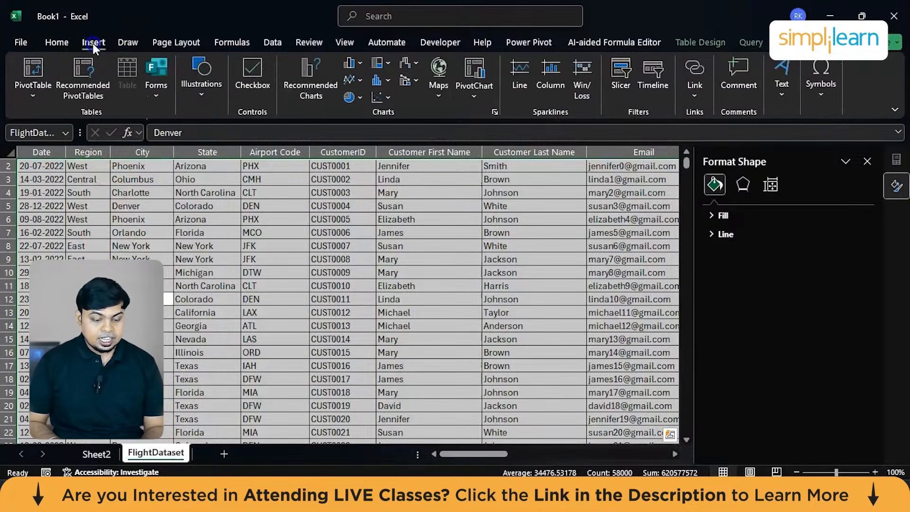
{"action": "left_click", "coordinate": [36, 86]}
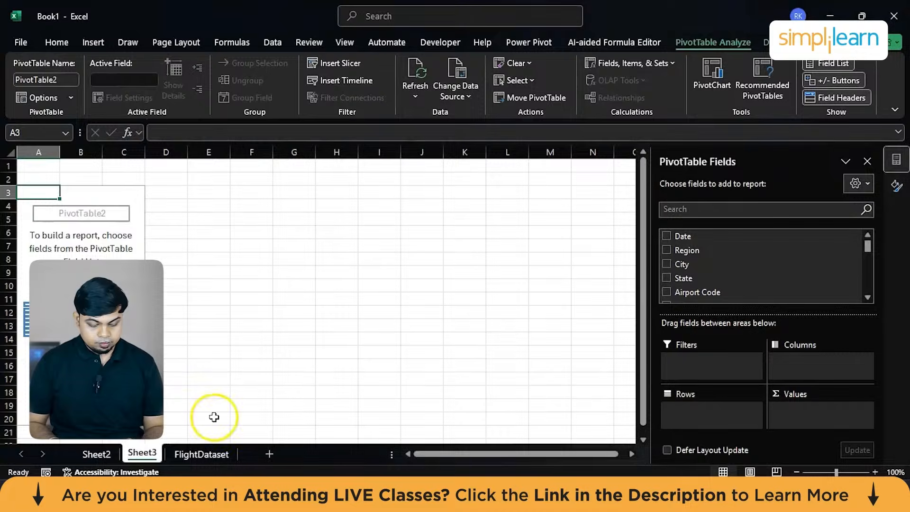
Rename Sheet2, which holds the pie chart, to "Region wise analysis".
{"action": "left_click", "coordinate": [90, 456]}
{"action": "double_click", "coordinate": [88, 458]}
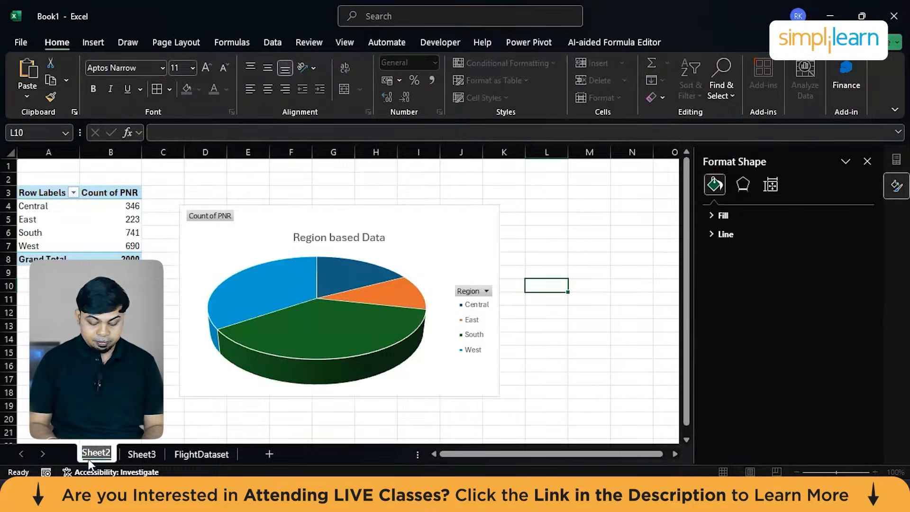
{"action": "type", "text": "Region"}
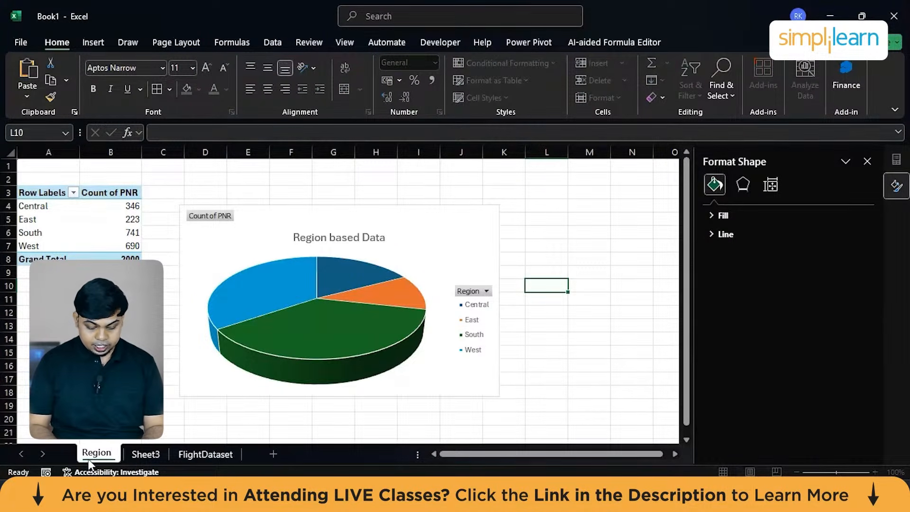
{"action": "type", "text": " wise analysis"}
Build the Sheet3 PivotTable with State as rows and the count of PNR as values, and insert a Clustered Column PivotChart.
{"action": "left_click", "coordinate": [197, 454]}
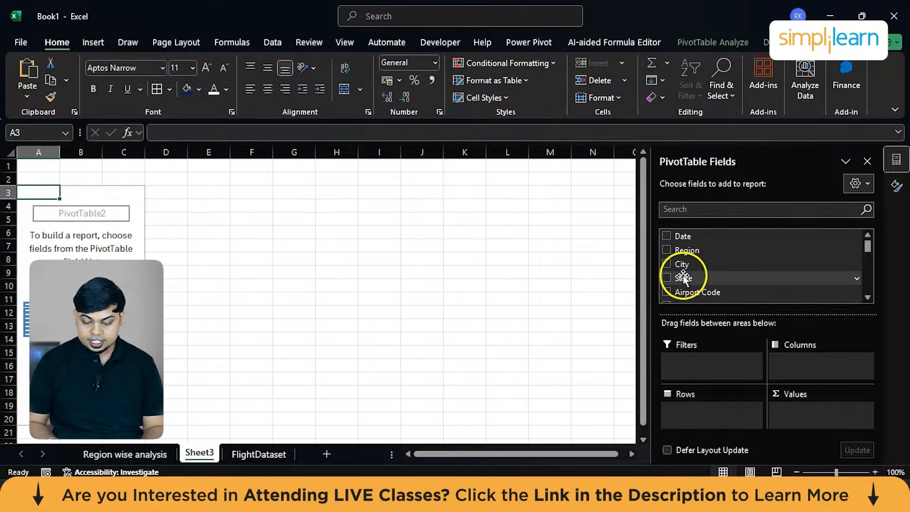
{"action": "left_click_drag", "start_coordinate": [684, 278], "coordinate": [697, 410]}
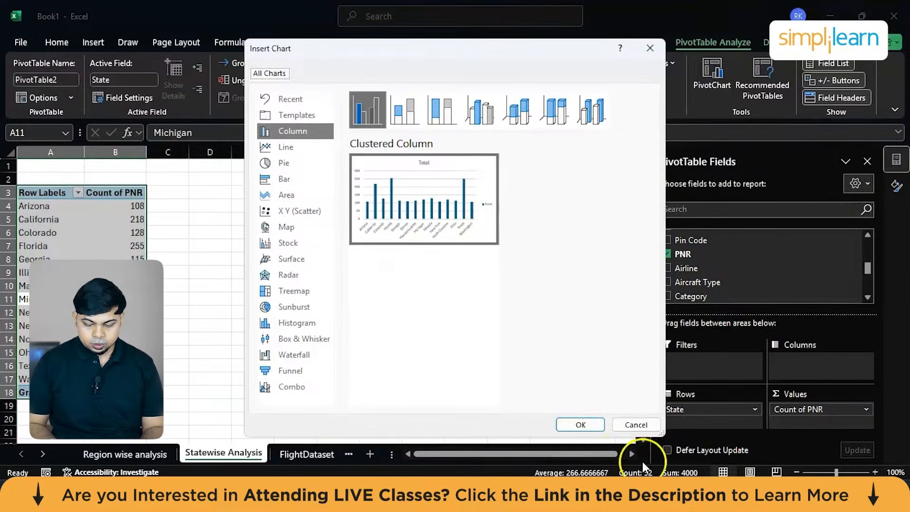
{"action": "left_click", "coordinate": [584, 424]}
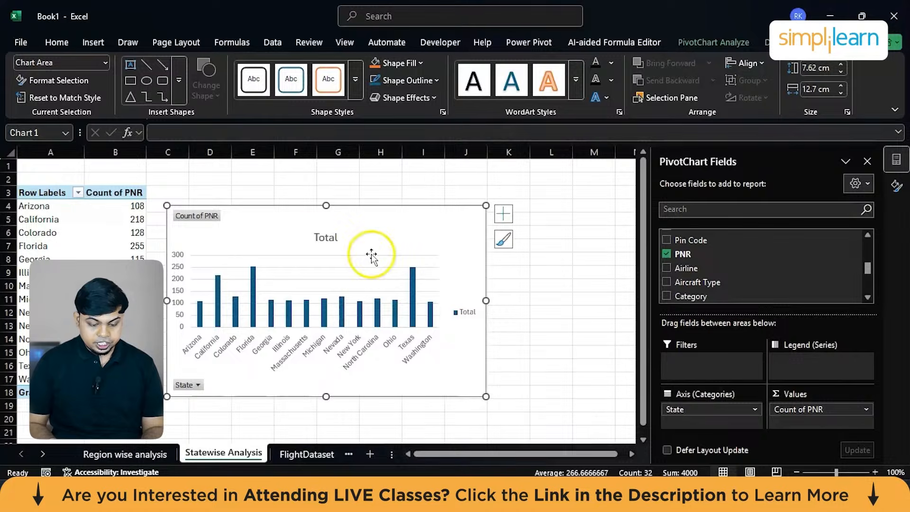
Change the column chart's title to "Statewise".
{"action": "double_click", "coordinate": [312, 237]}
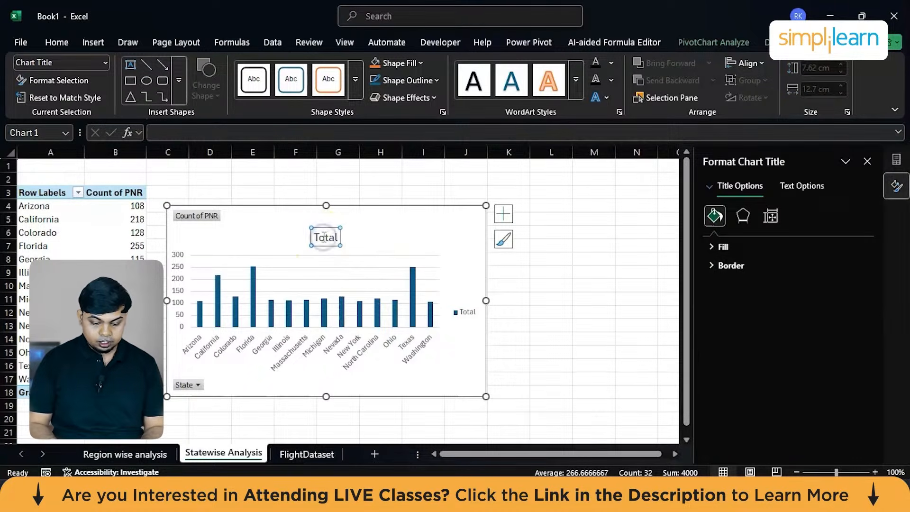
{"action": "type", "text": "S"}
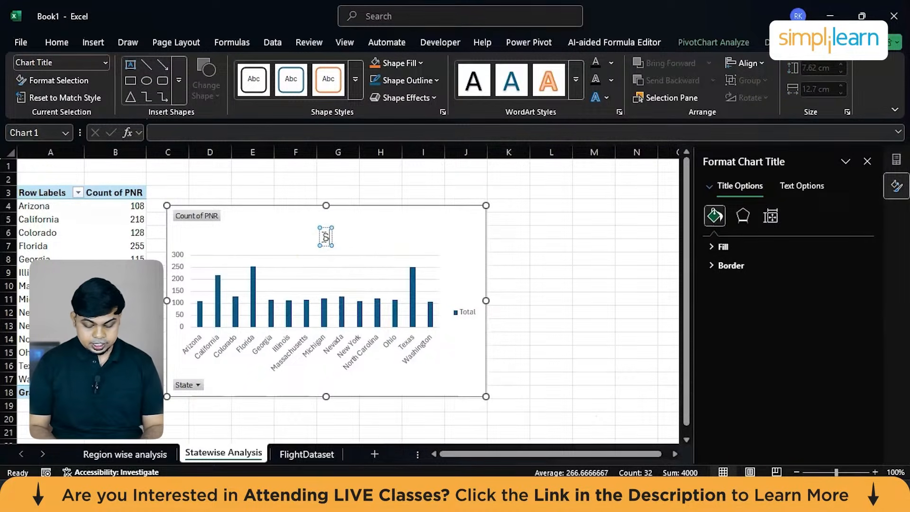
{"action": "type", "text": "tate"}
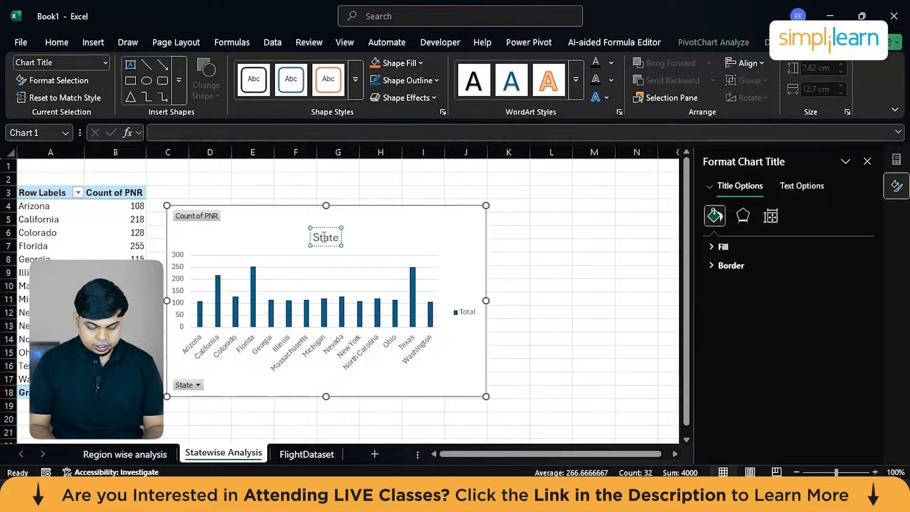
{"action": "type", "text": "wise"}
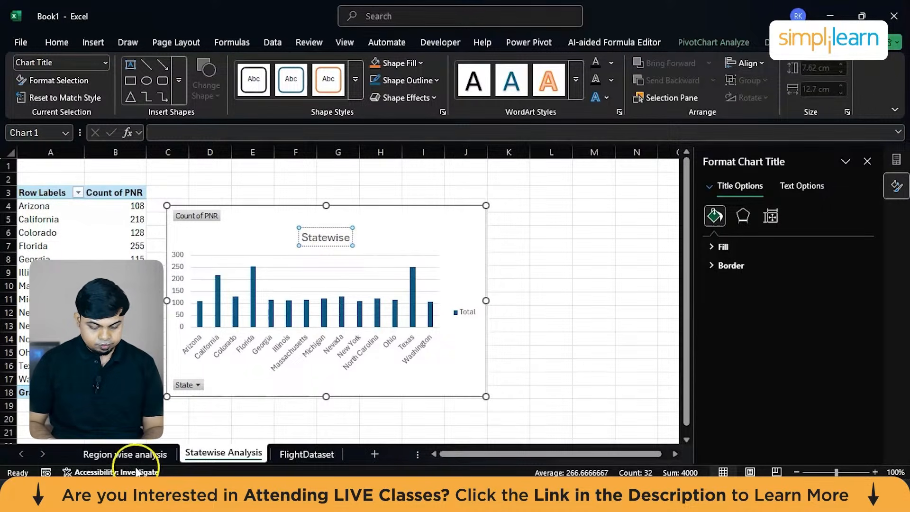
{"action": "left_click", "coordinate": [132, 454]}
Create another PivotTable from the full FlightDataset table in a new worksheet.
{"action": "left_click", "coordinate": [304, 455]}
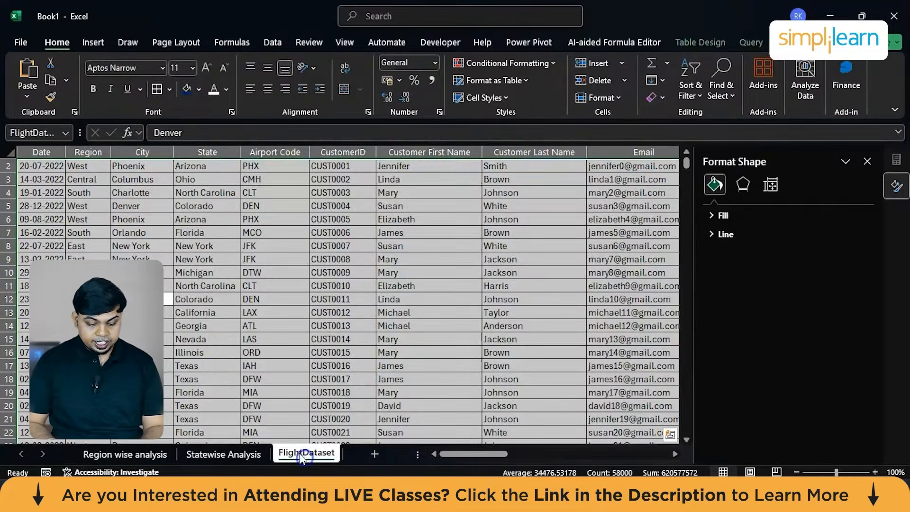
{"action": "left_click", "coordinate": [228, 326]}
{"action": "key", "text": "ctrl+a"}
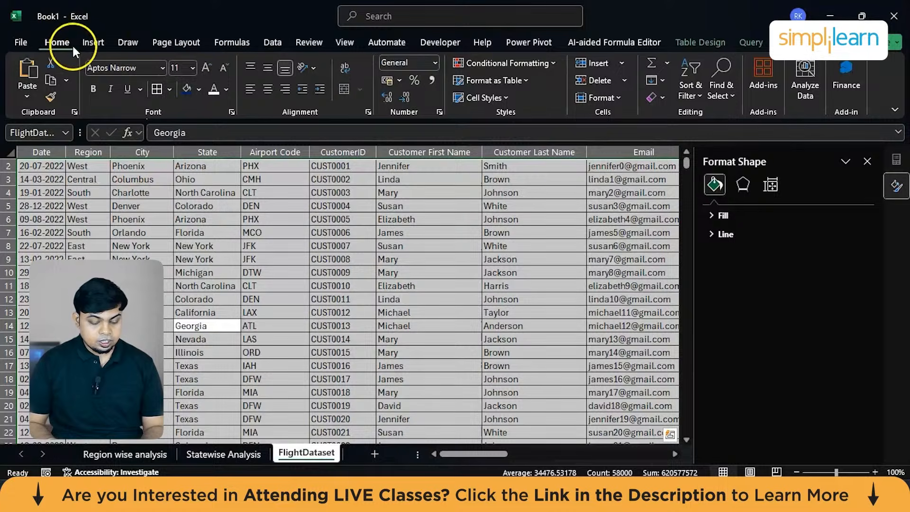
{"action": "left_click", "coordinate": [90, 43]}
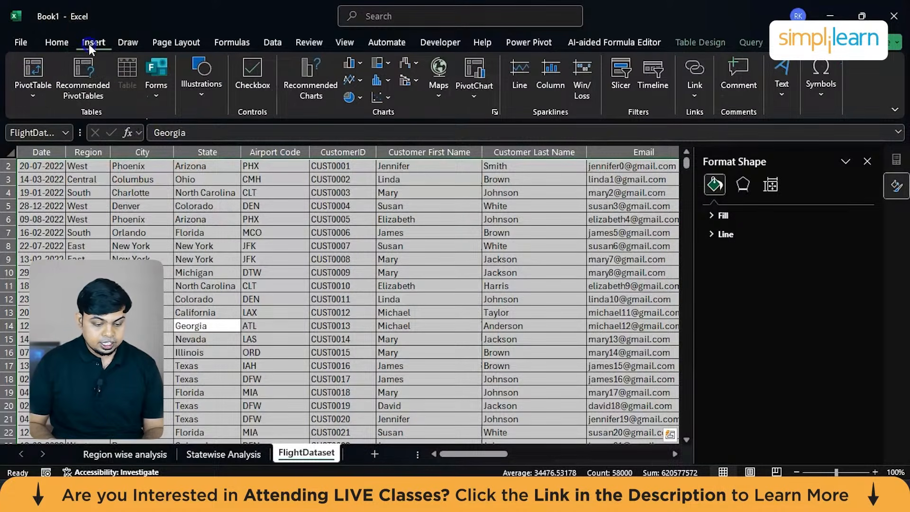
{"action": "left_click", "coordinate": [29, 87]}
{"action": "left_click", "coordinate": [73, 117]}
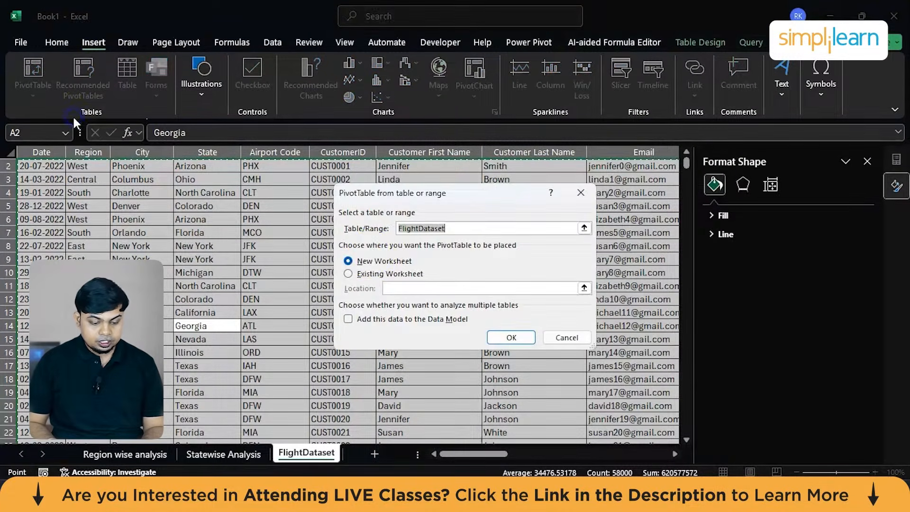
{"action": "left_click", "coordinate": [525, 338]}
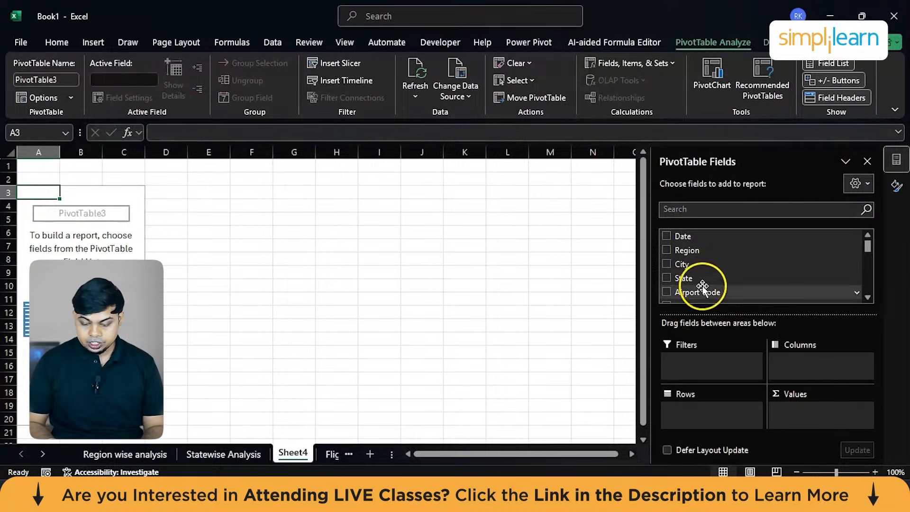
Set up the Sheet4 PivotTable with State as rows and the count of Airport Code as values.
{"action": "scroll", "coordinate": [700, 284], "scroll_direction": "down", "scroll_amount": 1}
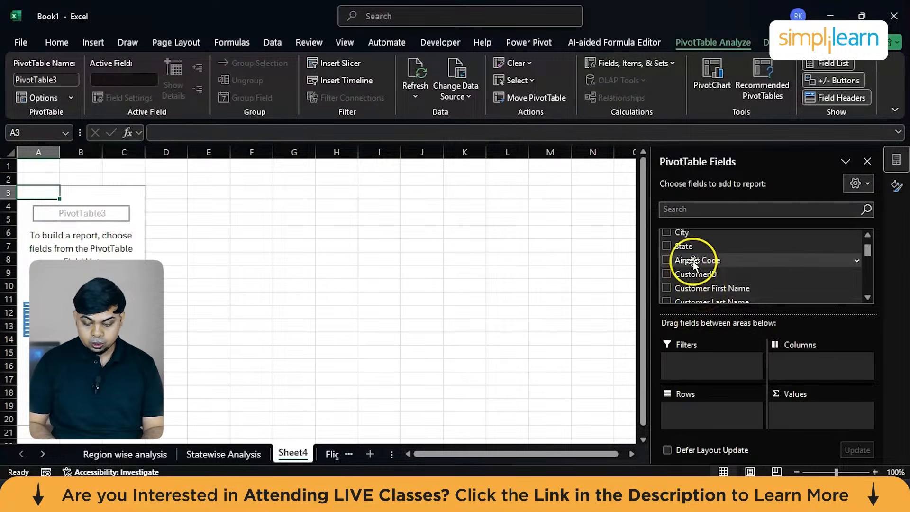
{"action": "left_click_drag", "start_coordinate": [693, 261], "coordinate": [830, 399]}
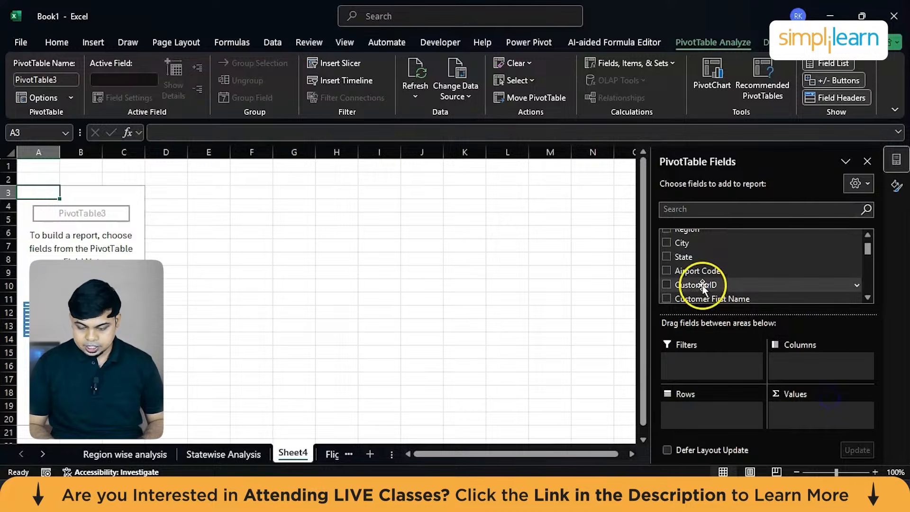
{"action": "left_click", "coordinate": [696, 273]}
{"action": "left_click_drag", "start_coordinate": [696, 273], "coordinate": [844, 386]}
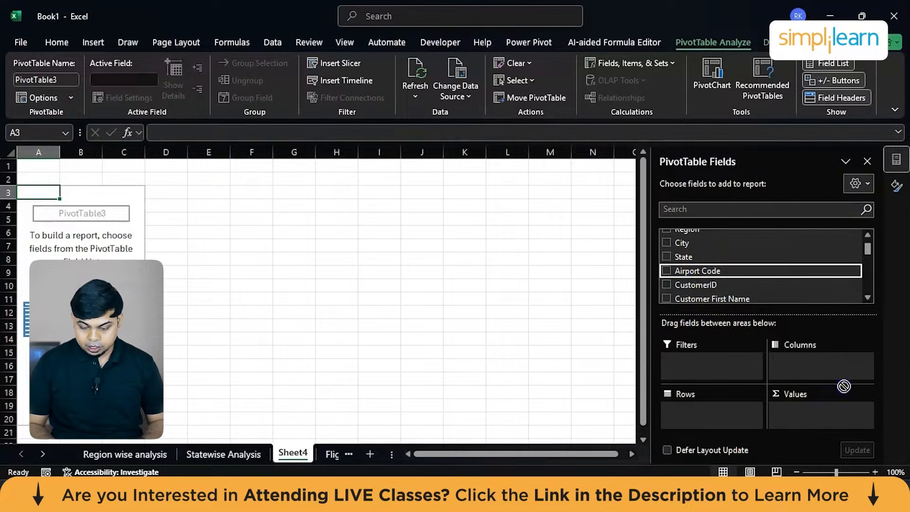
{"action": "left_click", "coordinate": [698, 245]}
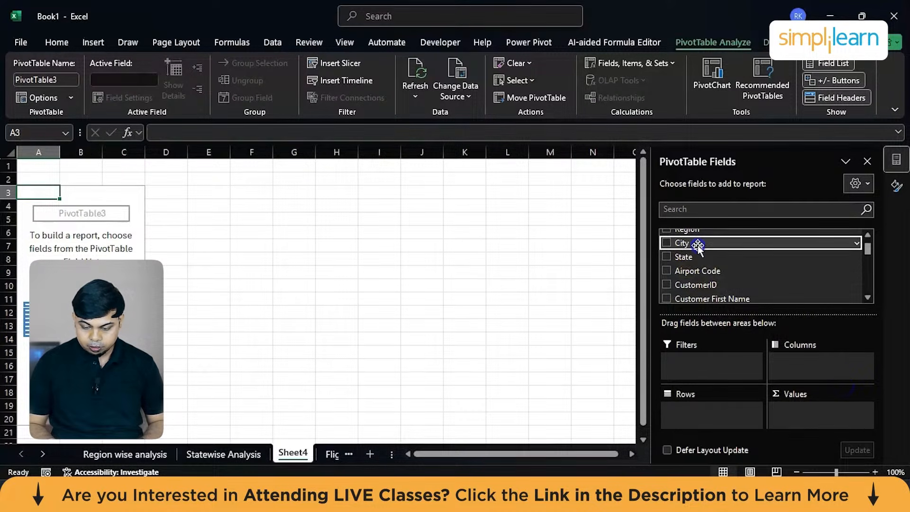
{"action": "left_click", "coordinate": [691, 258]}
{"action": "left_click_drag", "start_coordinate": [691, 257], "coordinate": [673, 403]}
{"action": "left_click_drag", "start_coordinate": [707, 275], "coordinate": [825, 408]}
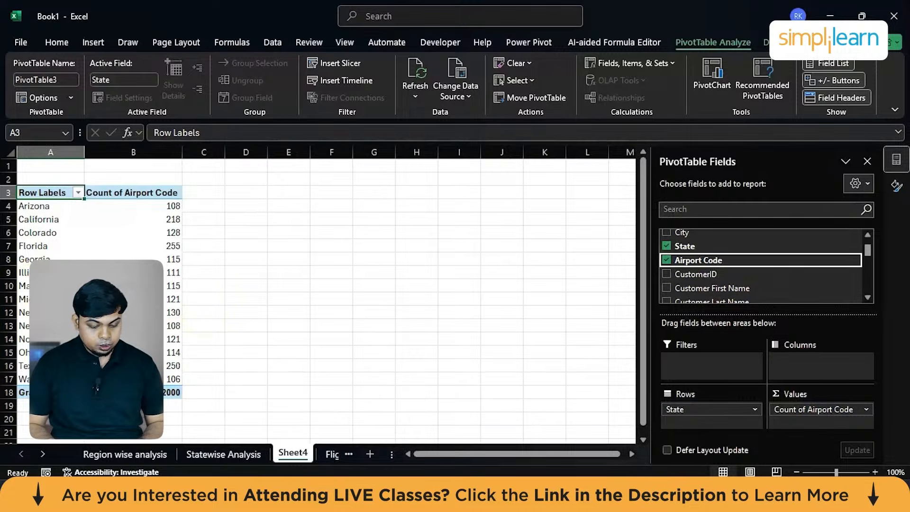
Insert a bar PivotChart from the whole airport PivotTable and title it "Number of Airports".
{"action": "left_click", "coordinate": [172, 338]}
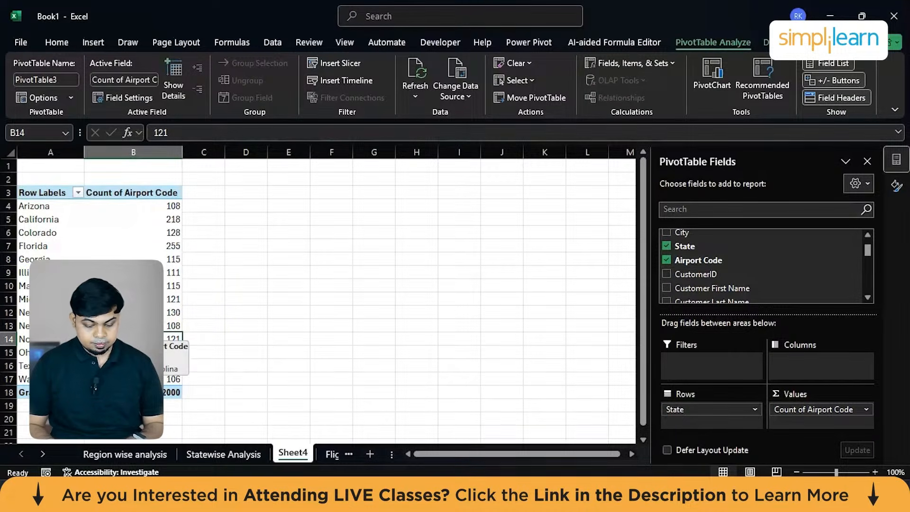
{"action": "key", "text": "ctrl+a"}
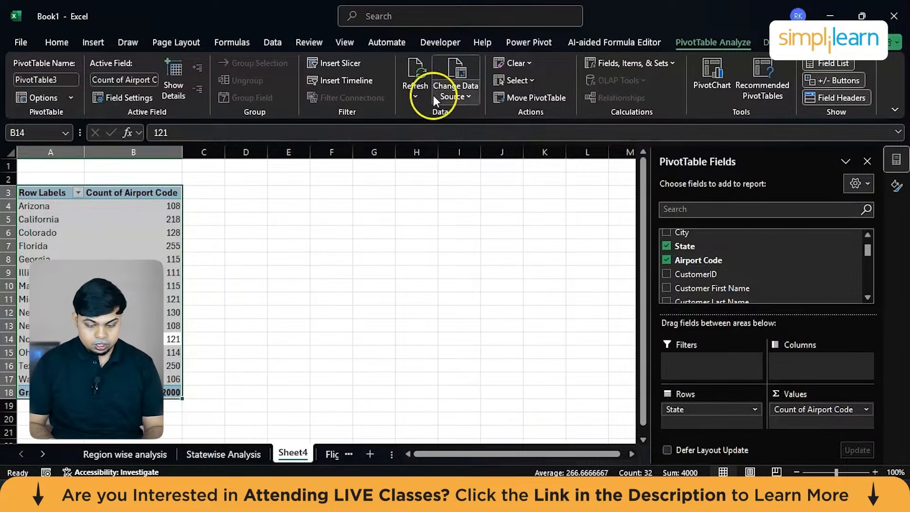
{"action": "left_click", "coordinate": [720, 83]}
{"action": "left_click", "coordinate": [290, 292]}
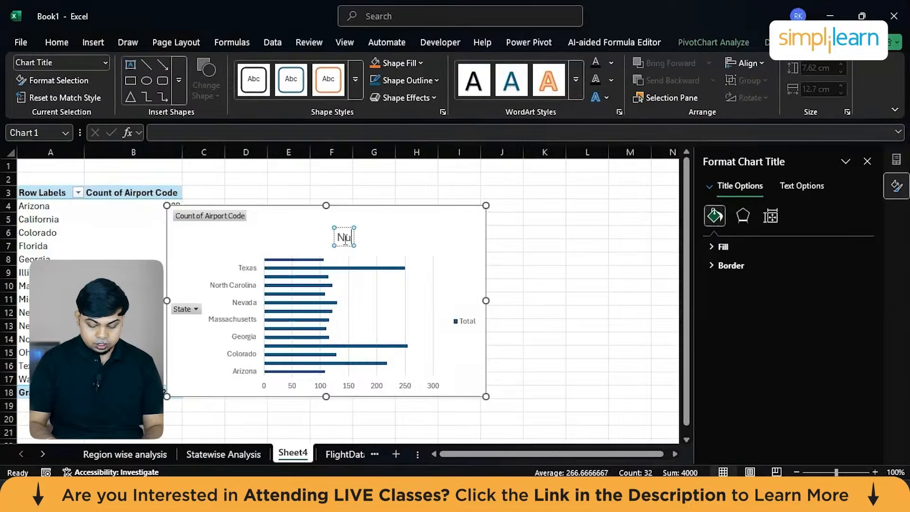
{"action": "type", "text": "mber of"}
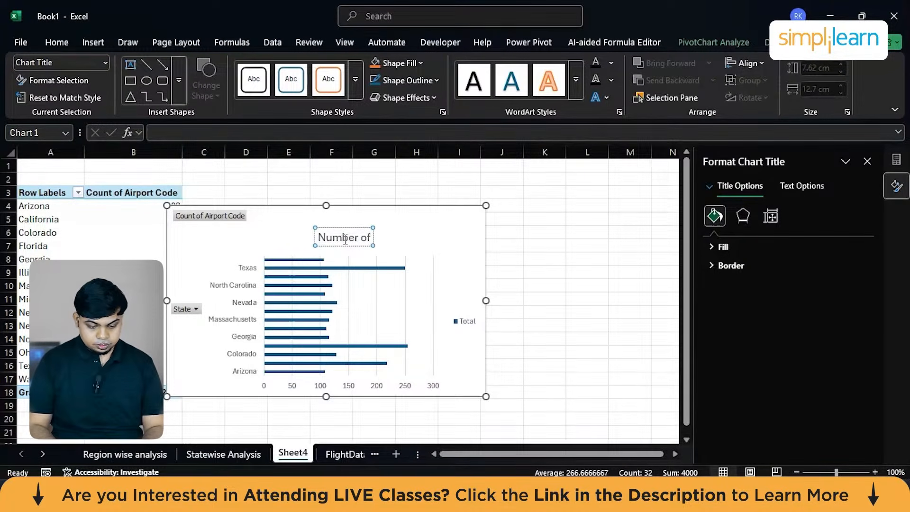
{"action": "type", "text": " Airports"}
Rename Sheet4, which holds the airports bar chart, to "Airport data".
{"action": "double_click", "coordinate": [291, 454]}
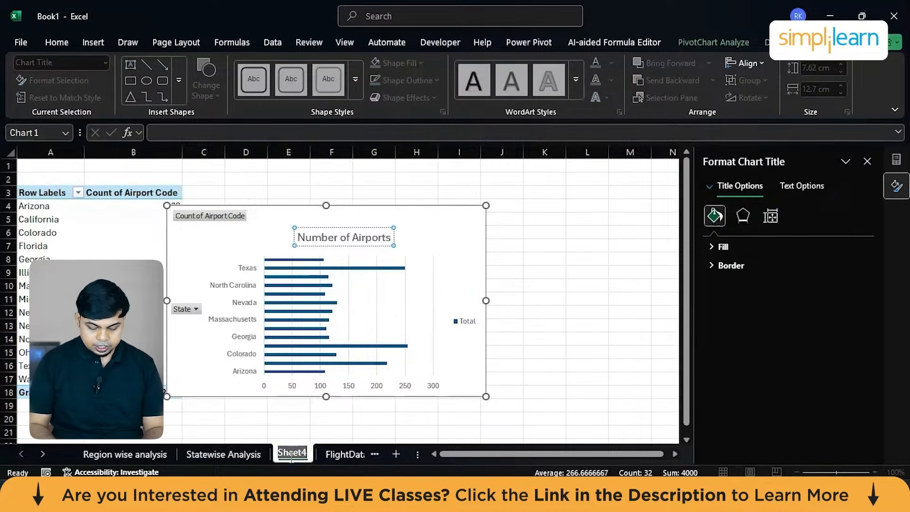
{"action": "type", "text": "A"}
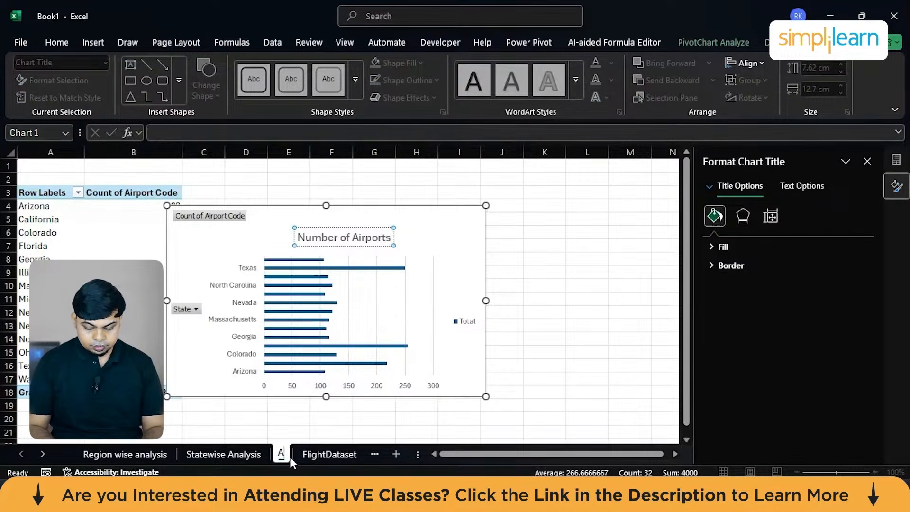
{"action": "type", "text": "irport data"}
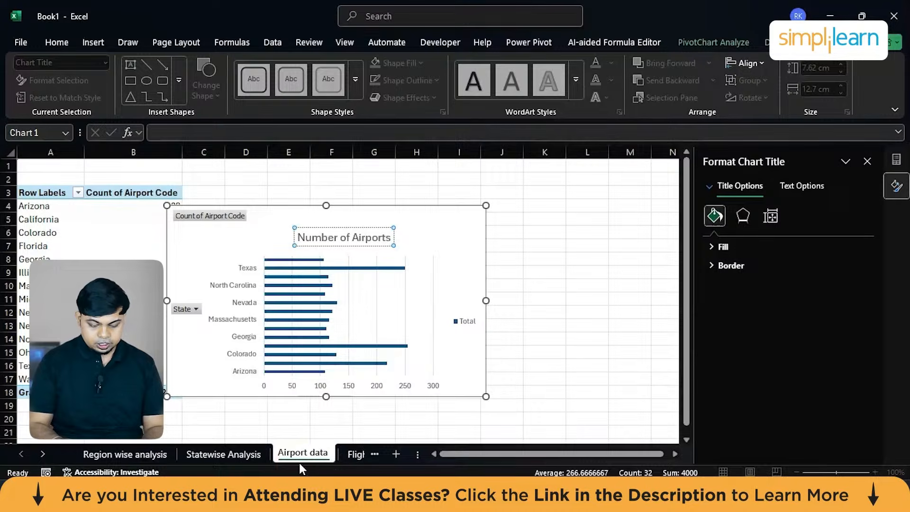
{"action": "left_click", "coordinate": [646, 273]}
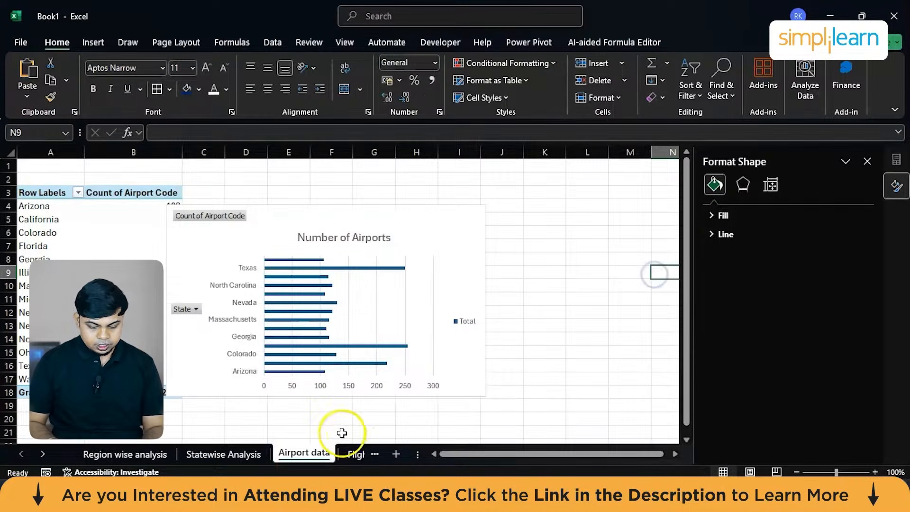
{"action": "left_click", "coordinate": [488, 408]}
Return to the FlightDataset sheet and create a PivotTable from the whole table in new worksheet Sheet5.
{"action": "left_click", "coordinate": [351, 455]}
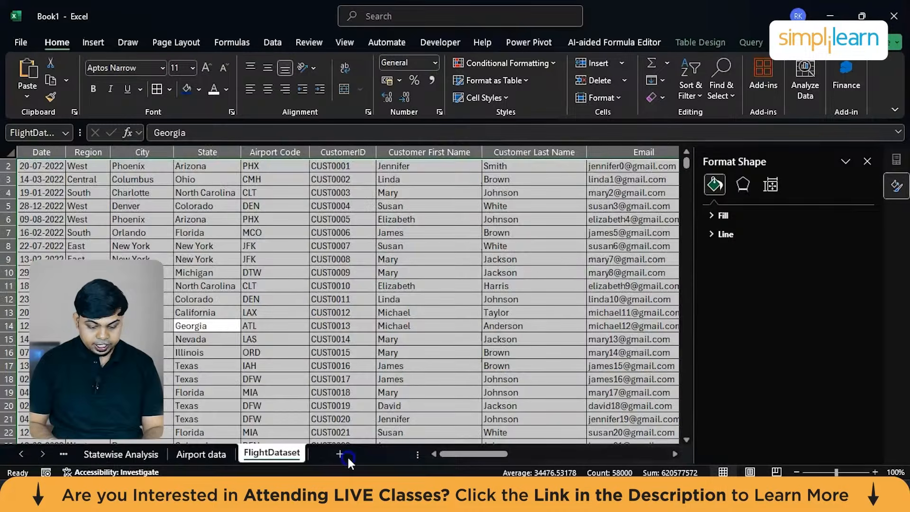
{"action": "left_click", "coordinate": [246, 288]}
{"action": "key", "text": "ctrl+a"}
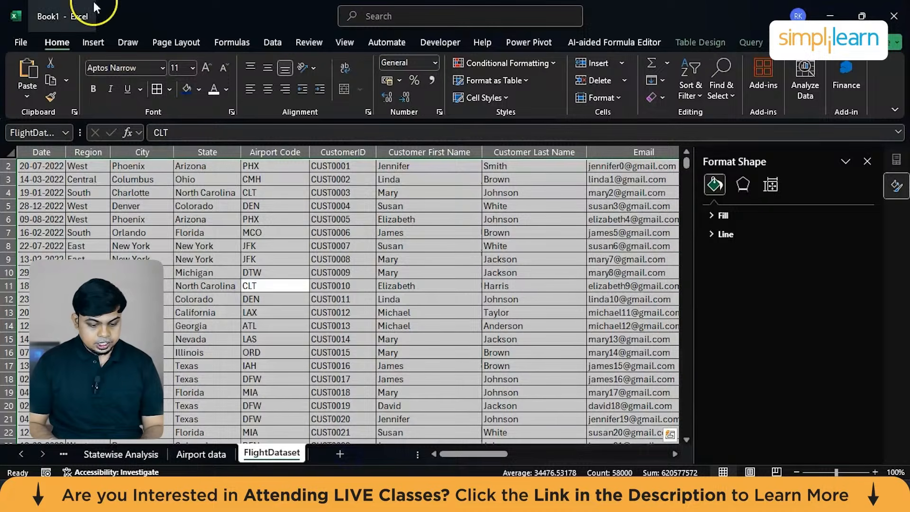
{"action": "left_click", "coordinate": [92, 46]}
{"action": "left_click", "coordinate": [21, 79]}
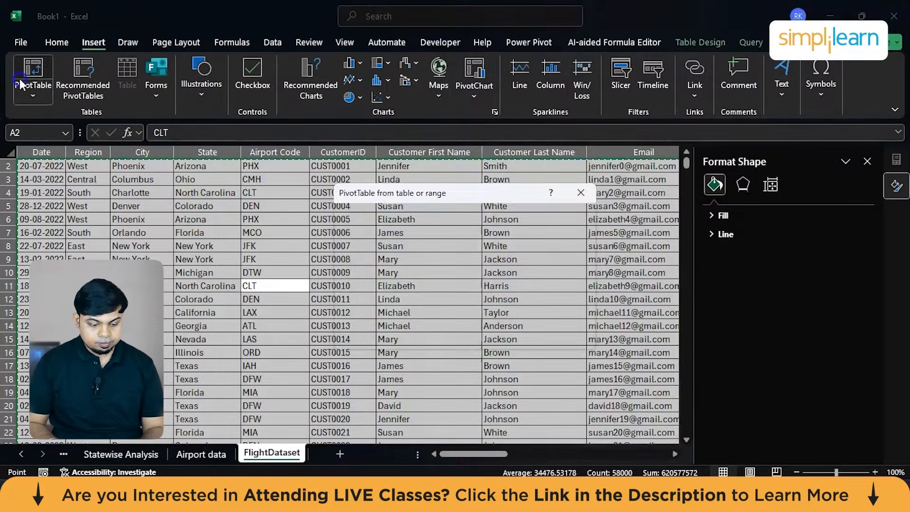
{"action": "left_click", "coordinate": [512, 337]}
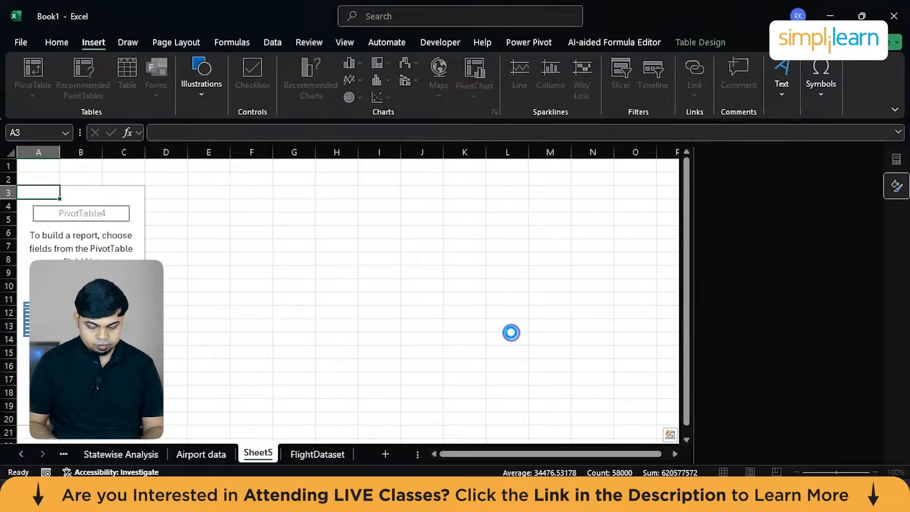
Build the Sheet5 PivotTable with Gender as rows and the count of PNR as values, and insert a bar PivotChart titled "Genderwise".
{"action": "scroll", "coordinate": [689, 261], "scroll_direction": "down", "scroll_amount": 3}
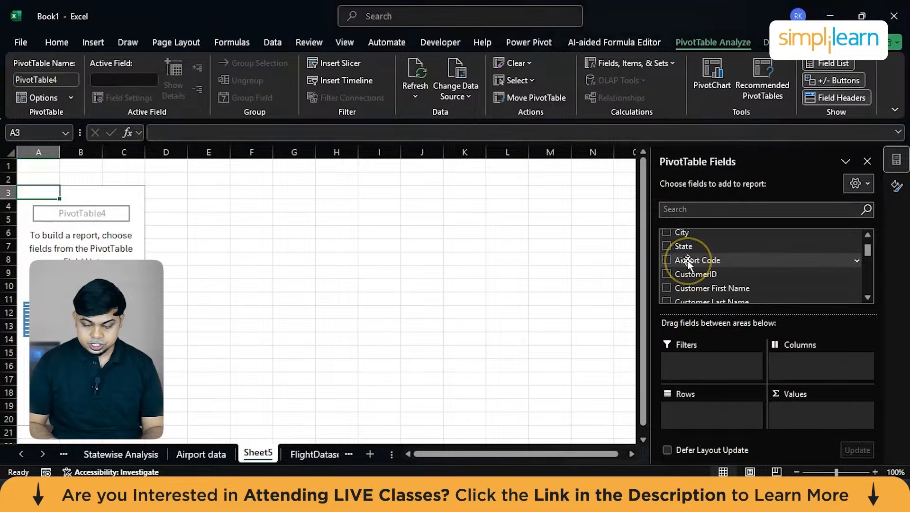
{"action": "scroll", "coordinate": [689, 262], "scroll_direction": "up", "scroll_amount": 3}
{"action": "scroll", "coordinate": [688, 261], "scroll_direction": "down", "scroll_amount": 5}
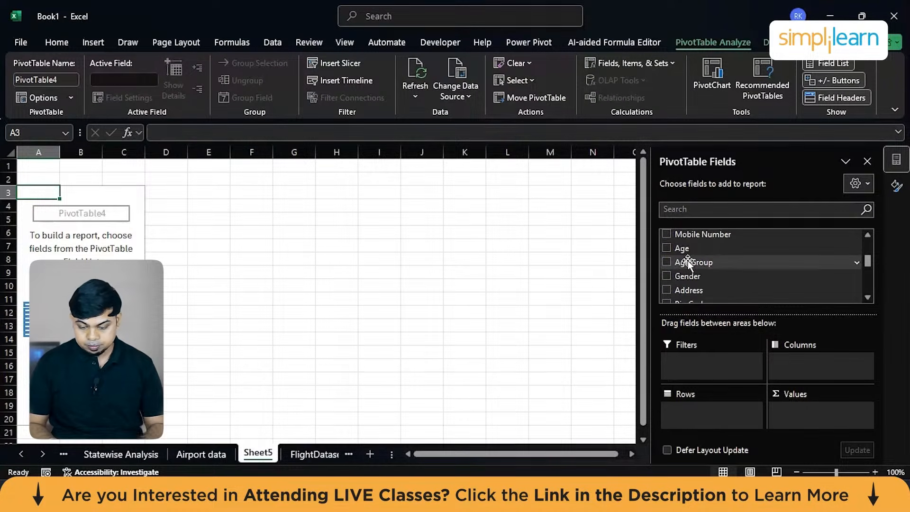
{"action": "left_click", "coordinate": [712, 69]}
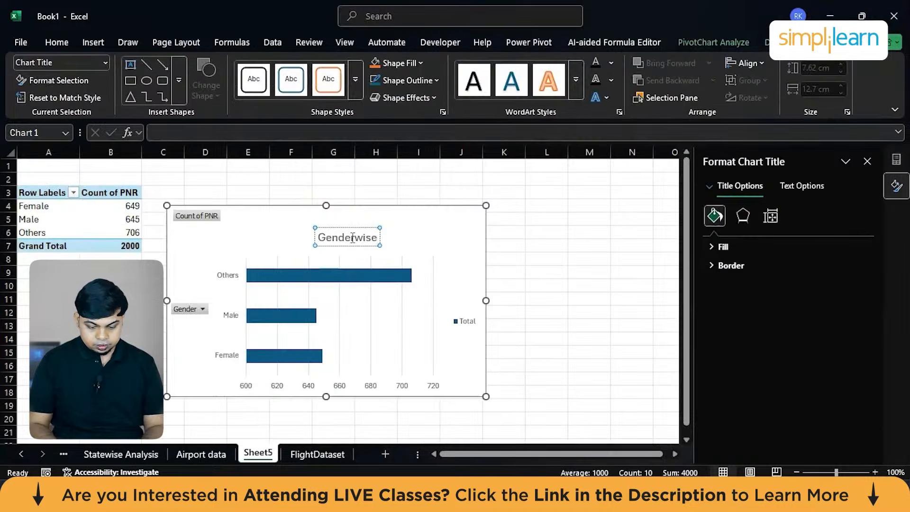
Rename Sheet5, which holds the gender chart, to "Genderwise".
{"action": "left_click", "coordinate": [259, 453]}
{"action": "type", "text": "Genderwise"}
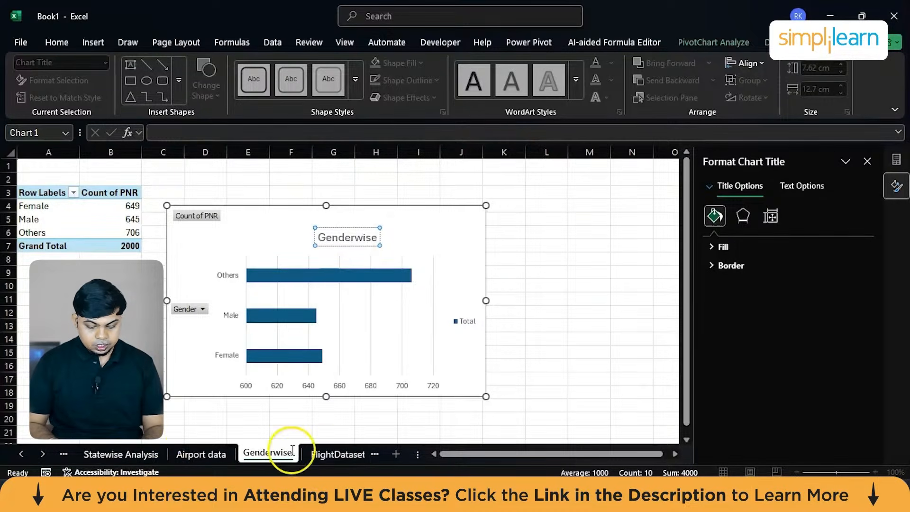
Review the FlightDataset columns up to Airline, and create a further PivotTable from the whole table in new worksheet Sheet6.
{"action": "left_click", "coordinate": [317, 454]}
{"action": "left_click", "coordinate": [227, 285]}
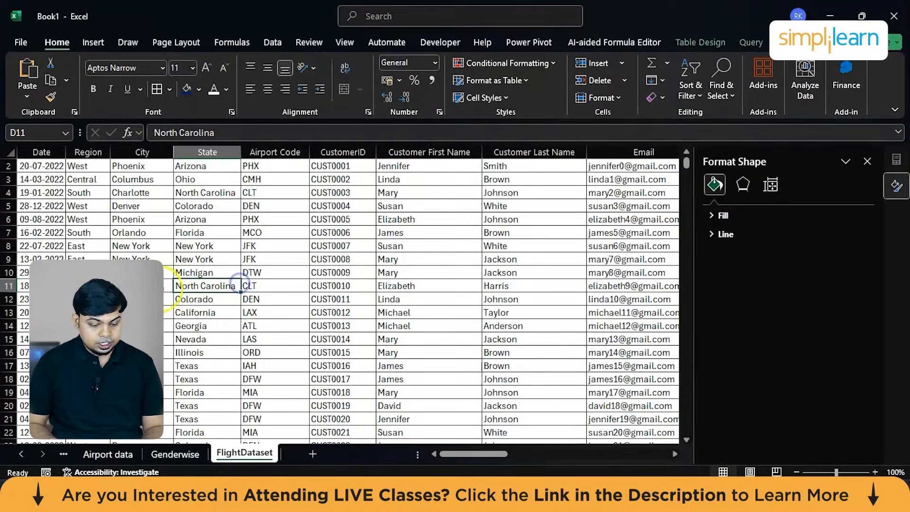
{"action": "scroll", "coordinate": [166, 286], "scroll_direction": "right", "scroll_amount": 6}
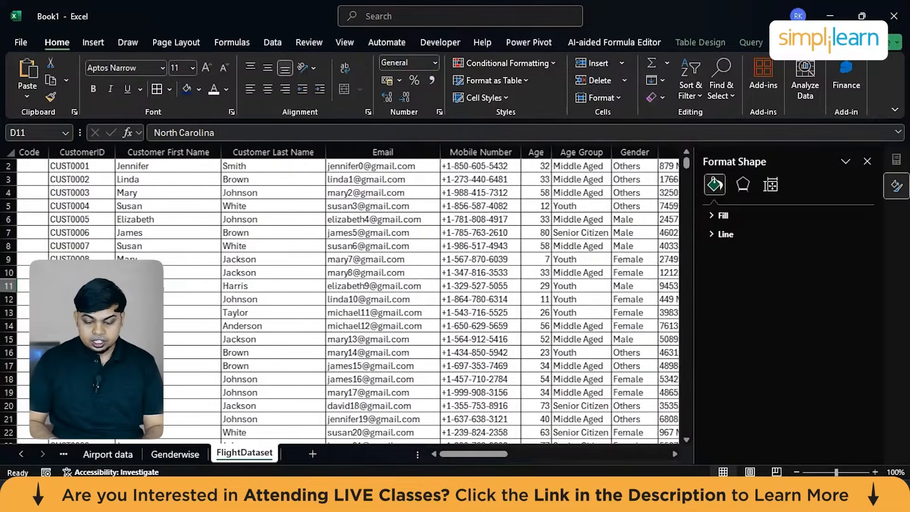
{"action": "scroll", "coordinate": [166, 287], "scroll_direction": "right", "scroll_amount": 3}
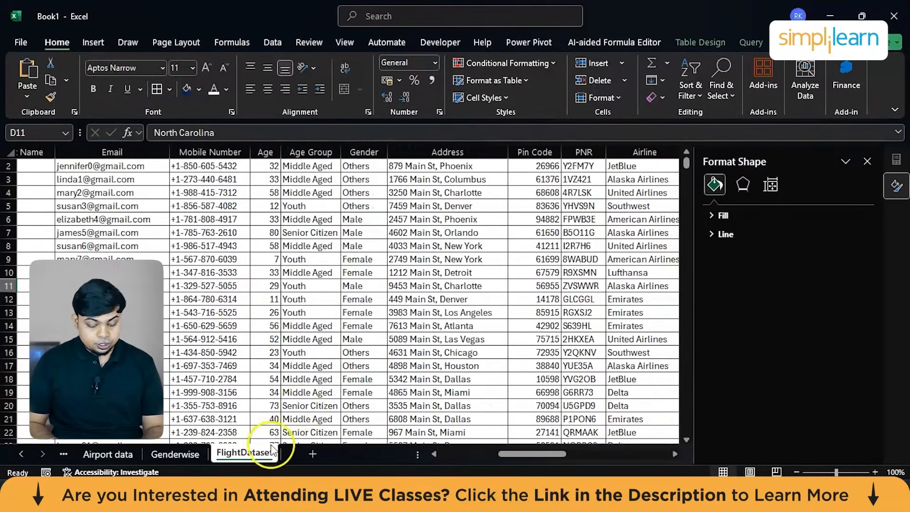
{"action": "left_click", "coordinate": [269, 365]}
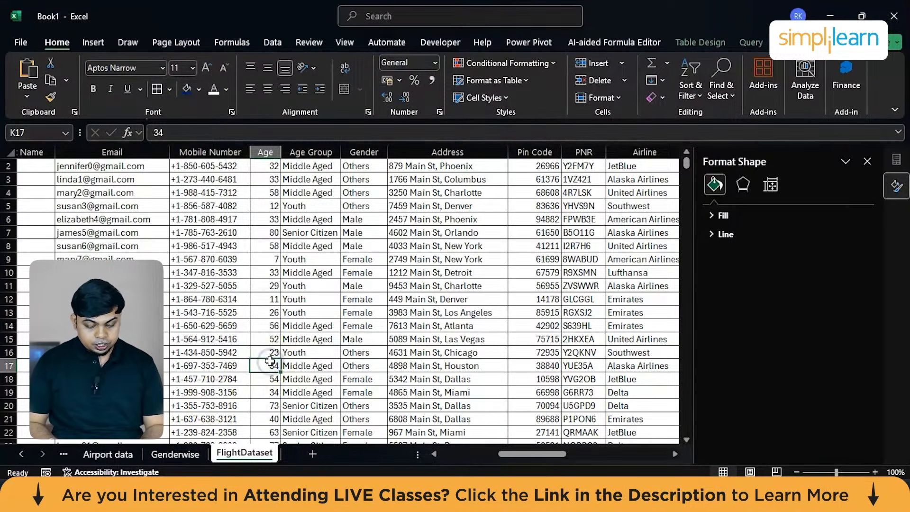
{"action": "key", "text": "ctrl+a"}
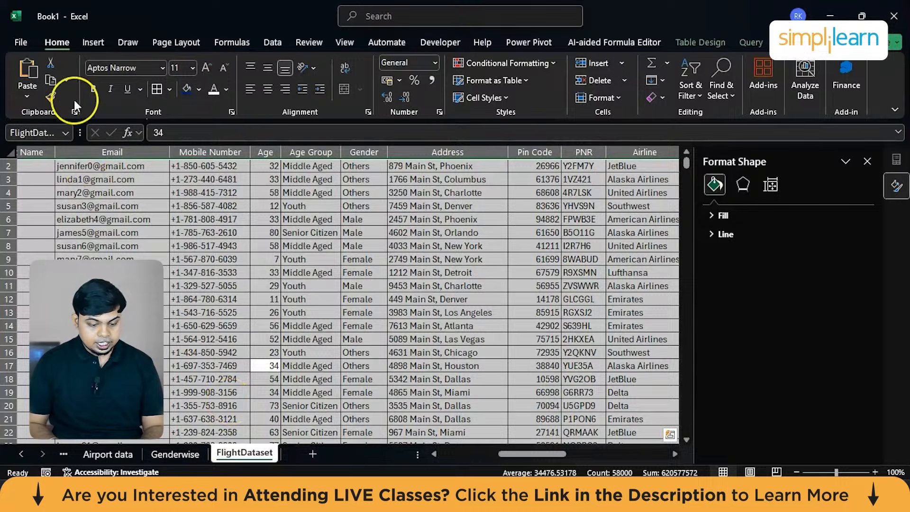
{"action": "left_click", "coordinate": [99, 41]}
{"action": "left_click", "coordinate": [28, 89]}
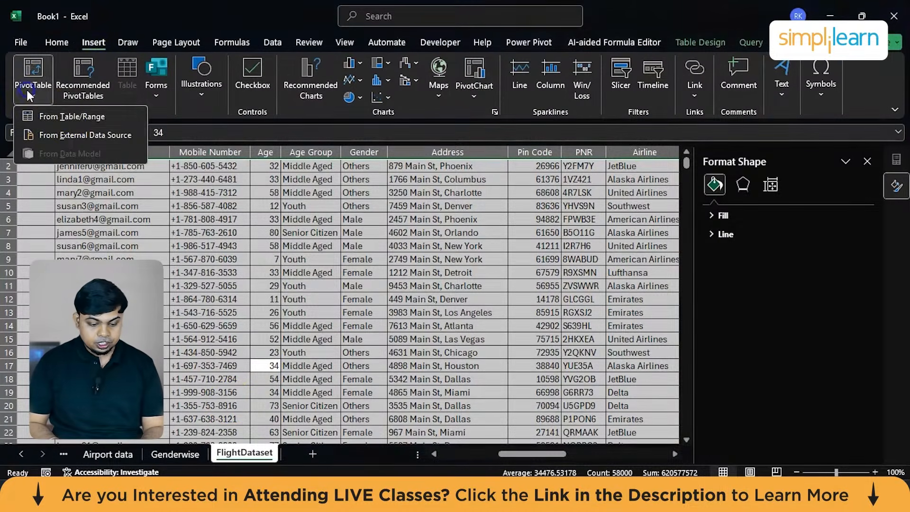
{"action": "left_click", "coordinate": [66, 115]}
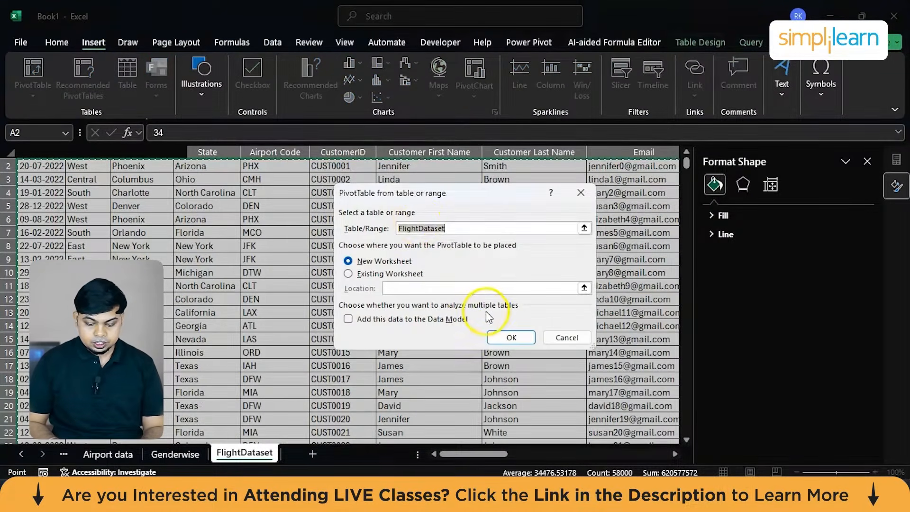
{"action": "left_click", "coordinate": [489, 334]}
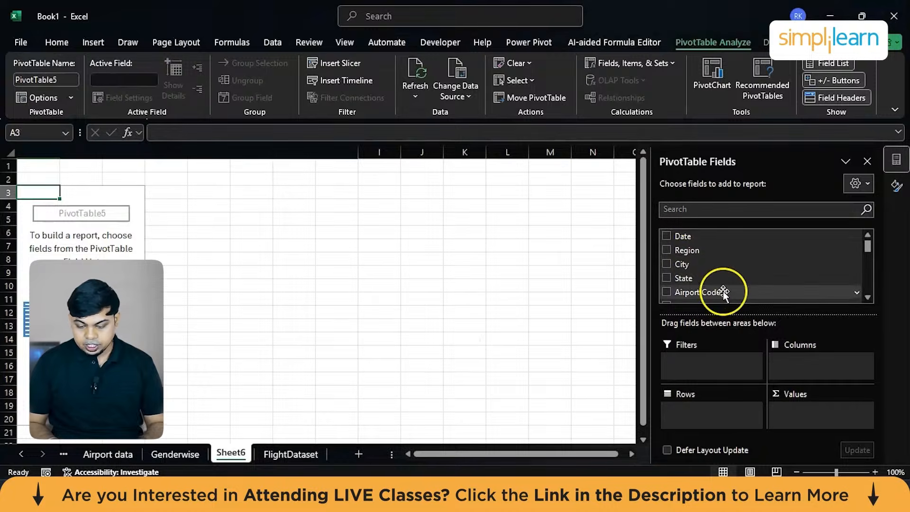
Build the Sheet6 PivotTable with Age Group as rows and the count of PNR as values, and insert a column PivotChart.
{"action": "scroll", "coordinate": [719, 292], "scroll_direction": "down", "scroll_amount": 2}
{"action": "scroll", "coordinate": [703, 247], "scroll_direction": "down", "scroll_amount": 3}
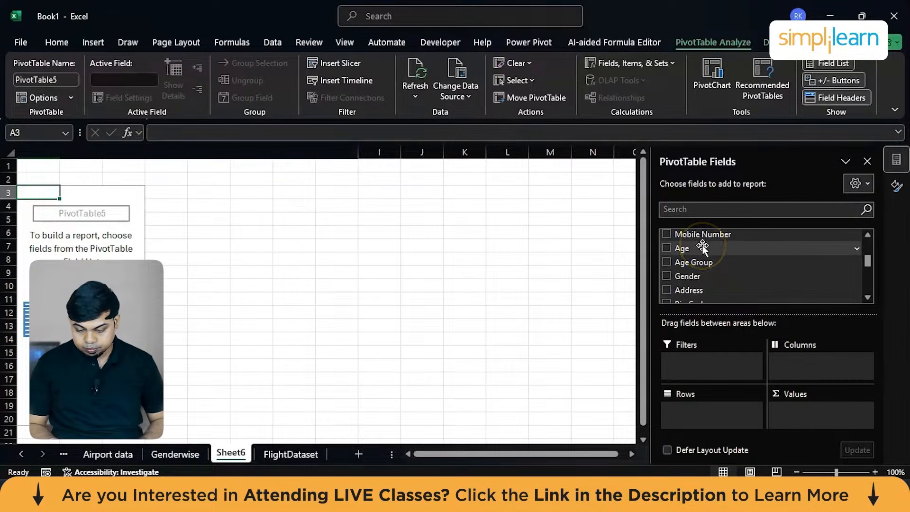
{"action": "left_click", "coordinate": [77, 212]}
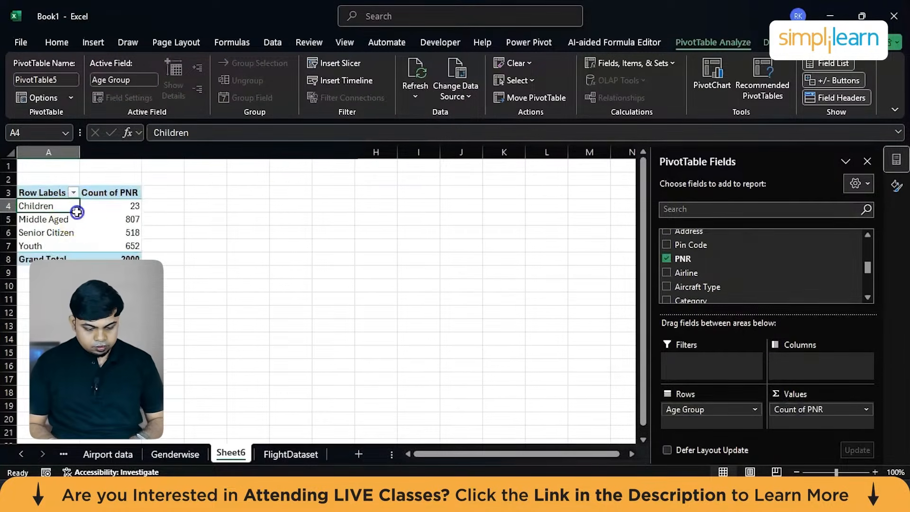
{"action": "key", "text": "ctrl+a"}
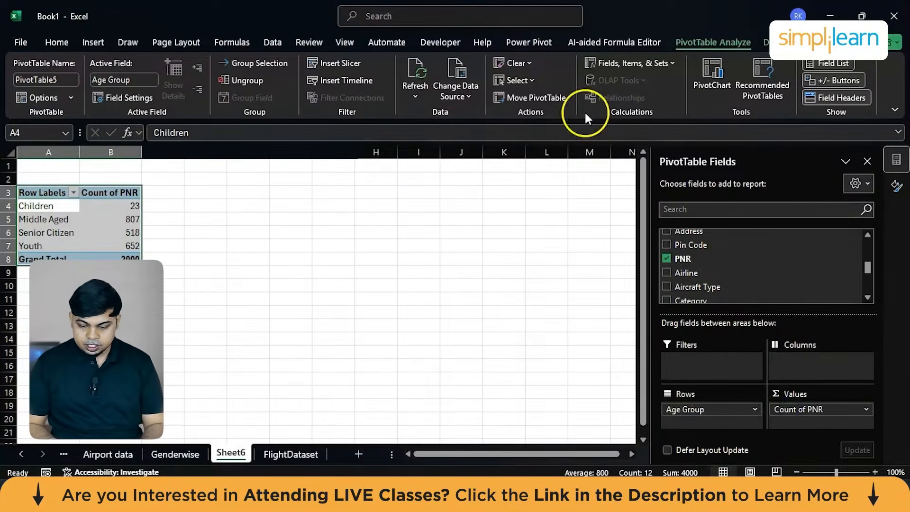
{"action": "left_click", "coordinate": [712, 75]}
{"action": "mouse_move", "coordinate": [396, 196]}
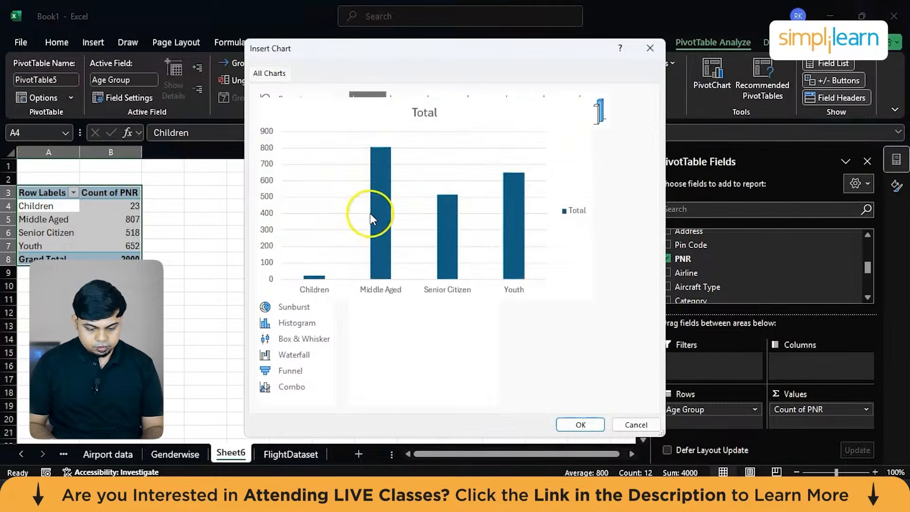
{"action": "left_click", "coordinate": [580, 423]}
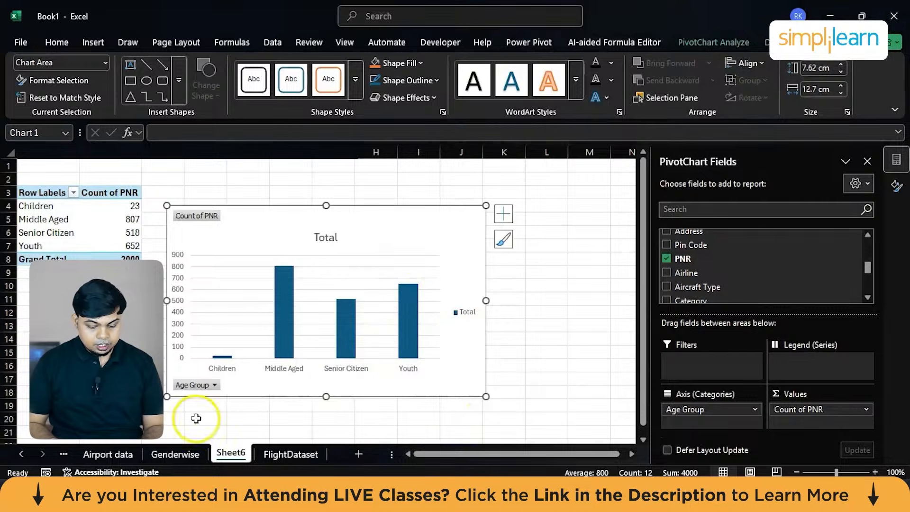
Title the age chart "Age group" and rename Sheet6 to "Age Group".
{"action": "triple_click", "coordinate": [333, 235]}
{"action": "type", "text": "A"}
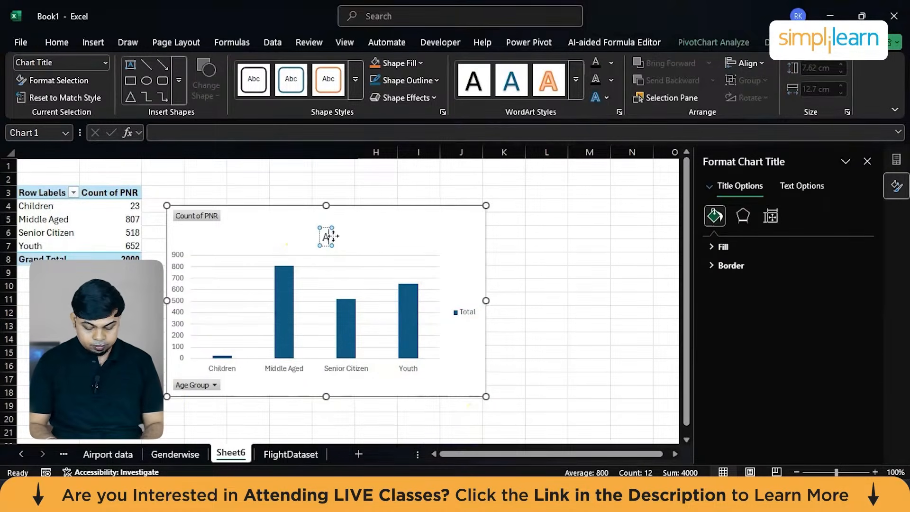
{"action": "type", "text": "g"}
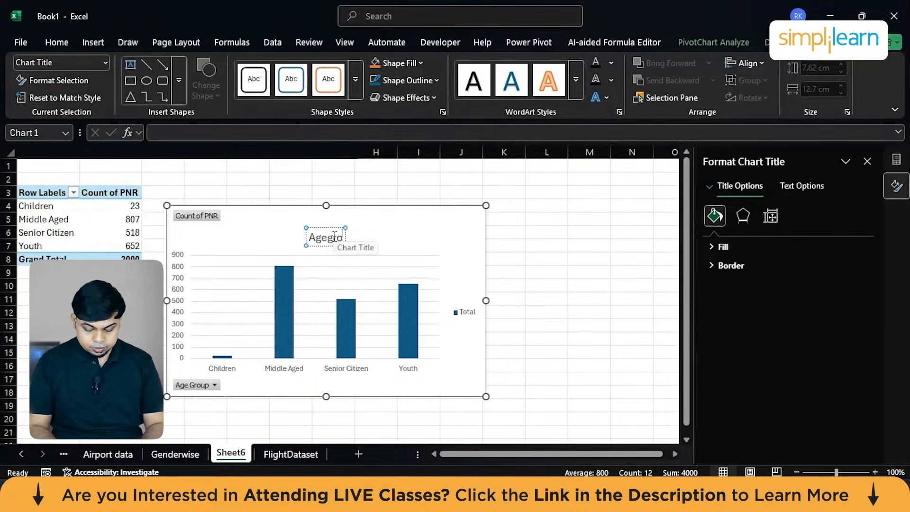
{"action": "type", "text": "e group"}
{"action": "left_click", "coordinate": [532, 322]}
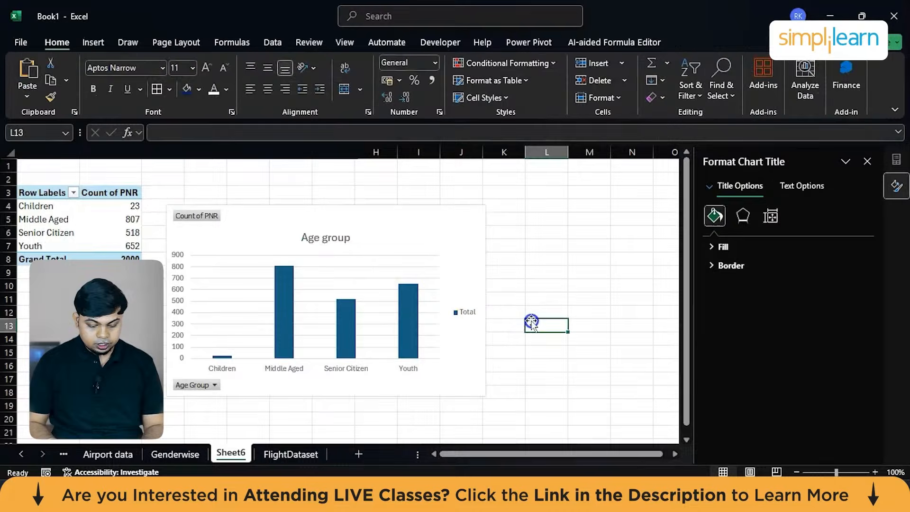
{"action": "double_click", "coordinate": [231, 452]}
{"action": "type", "text": "Age Group"}
Return to the FlightDataset sheet and create a PivotTable from the whole table in a new worksheet.
{"action": "left_click", "coordinate": [307, 460]}
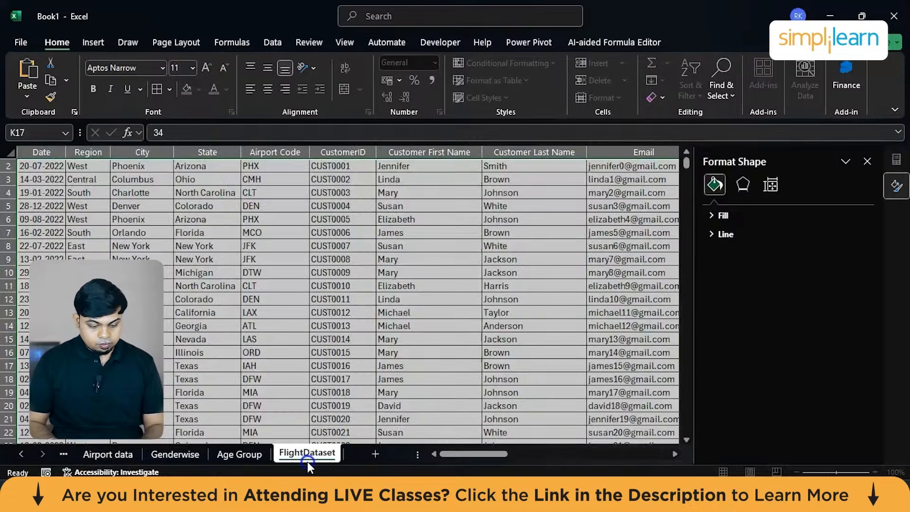
{"action": "left_click", "coordinate": [181, 304]}
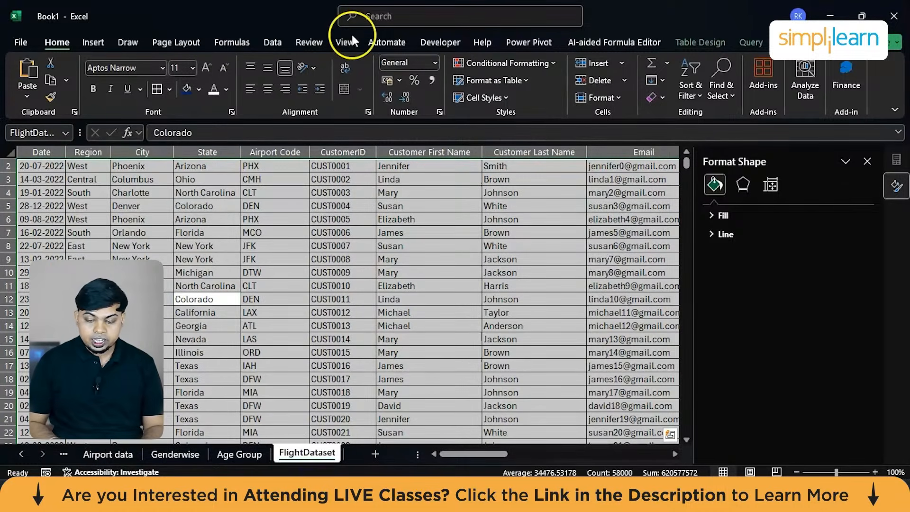
{"action": "left_click", "coordinate": [93, 39]}
{"action": "left_click", "coordinate": [38, 74]}
{"action": "left_click", "coordinate": [45, 117]}
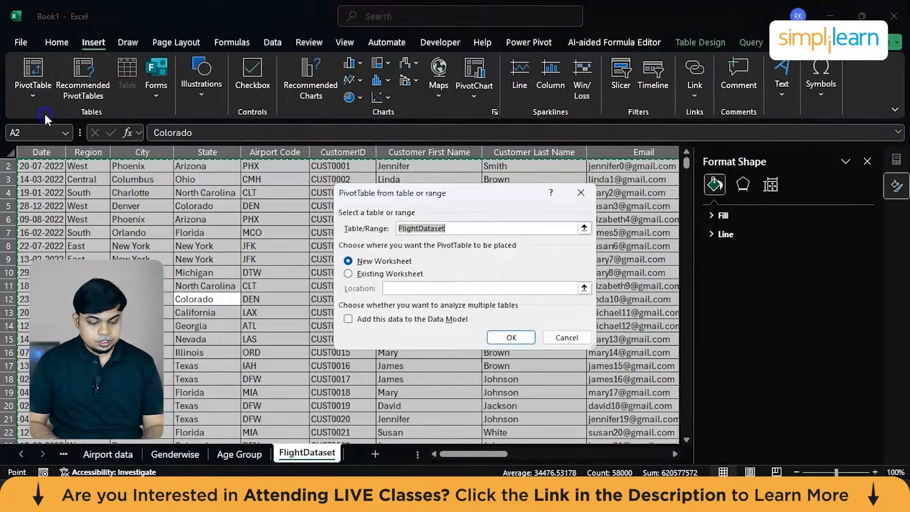
{"action": "left_click", "coordinate": [512, 340]}
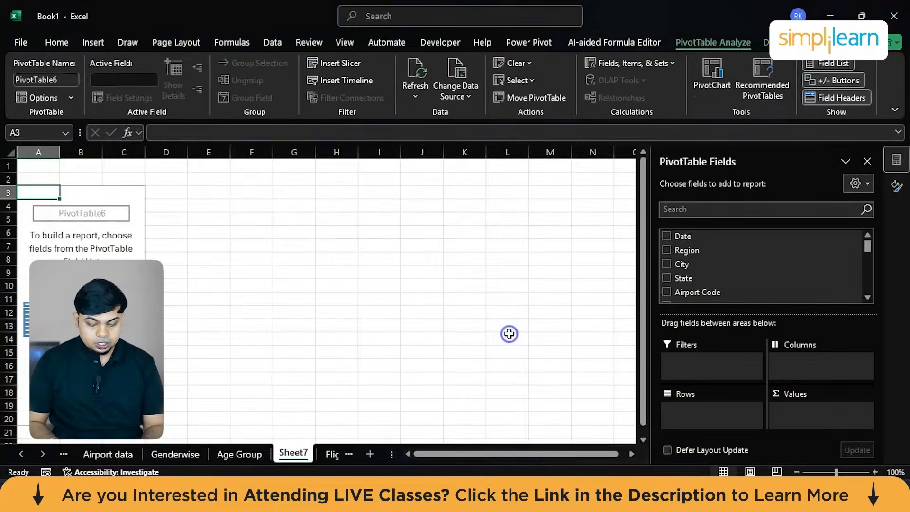
Build the Sheet7 PivotTable with Date grouped by months and days as rows and the count of PNR as values.
{"action": "left_click", "coordinate": [689, 238]}
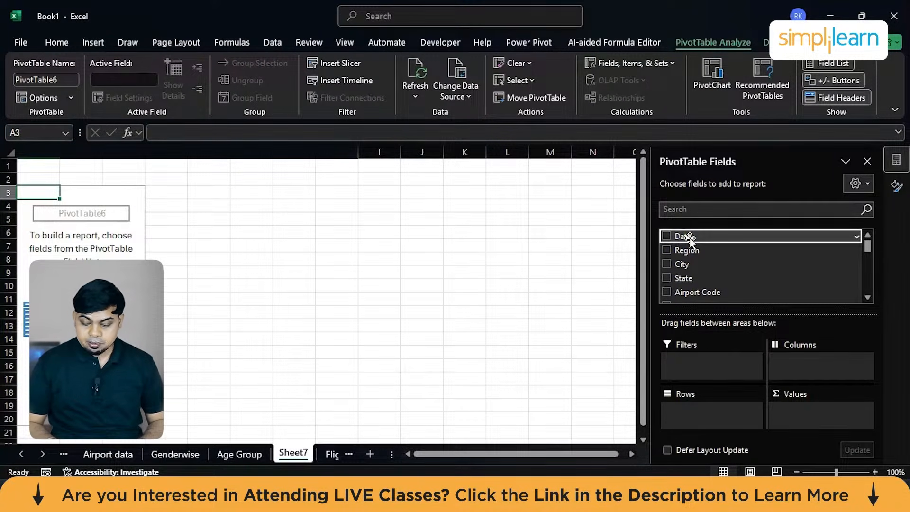
{"action": "left_click", "coordinate": [689, 238]}
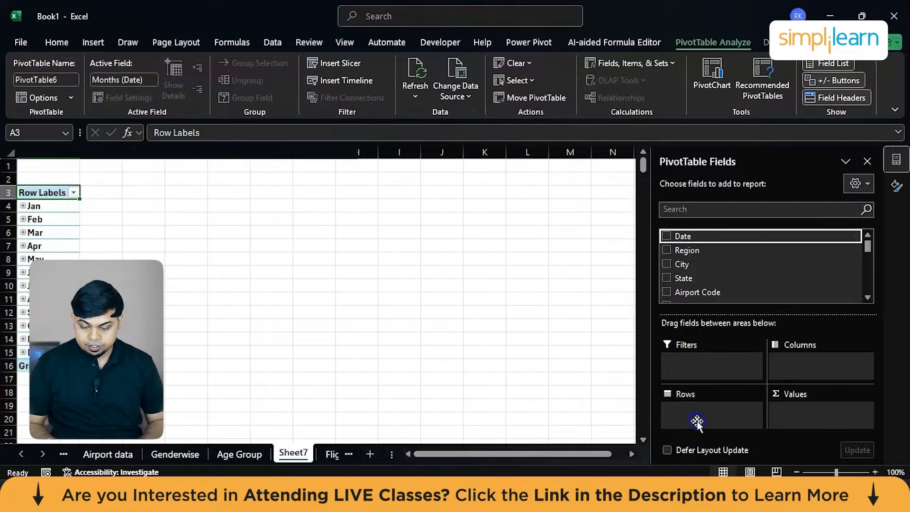
{"action": "scroll", "coordinate": [735, 262], "scroll_direction": "down", "scroll_amount": 4}
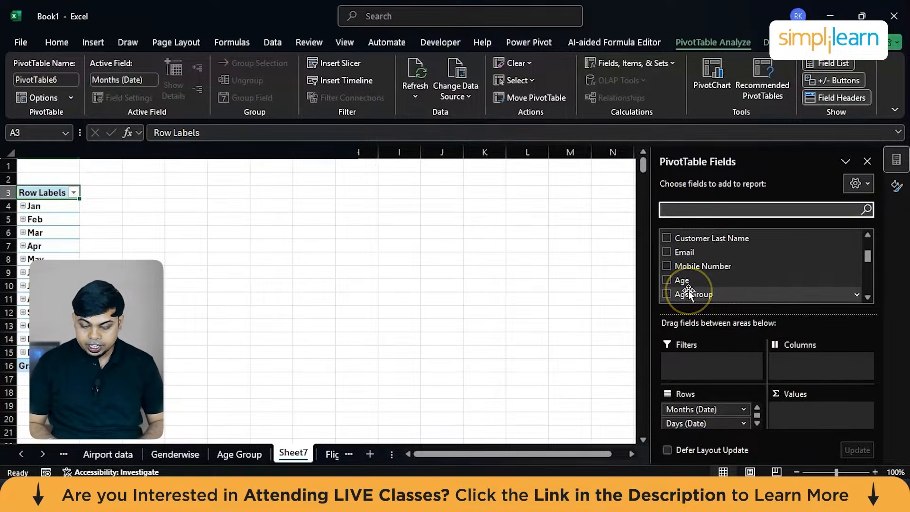
{"action": "scroll", "coordinate": [688, 291], "scroll_direction": "down", "scroll_amount": 2}
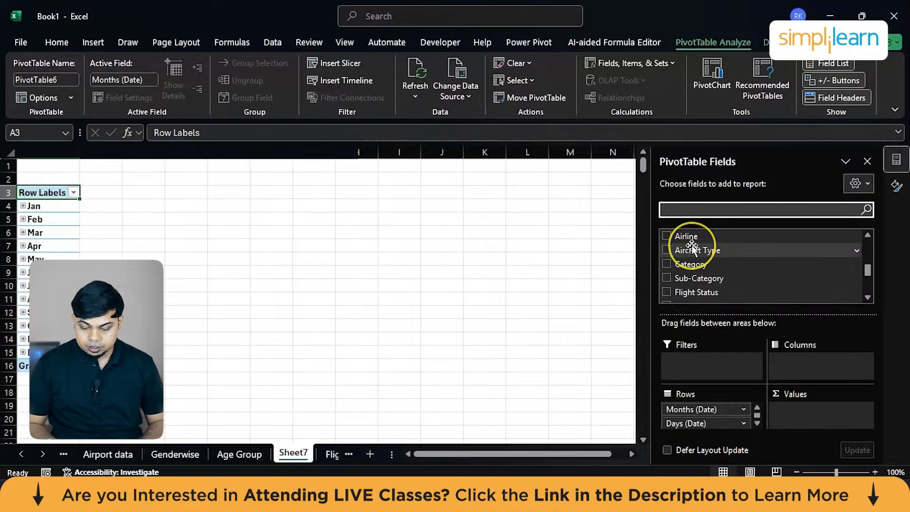
{"action": "scroll", "coordinate": [691, 248], "scroll_direction": "up", "scroll_amount": 1}
{"action": "left_click", "coordinate": [683, 254]}
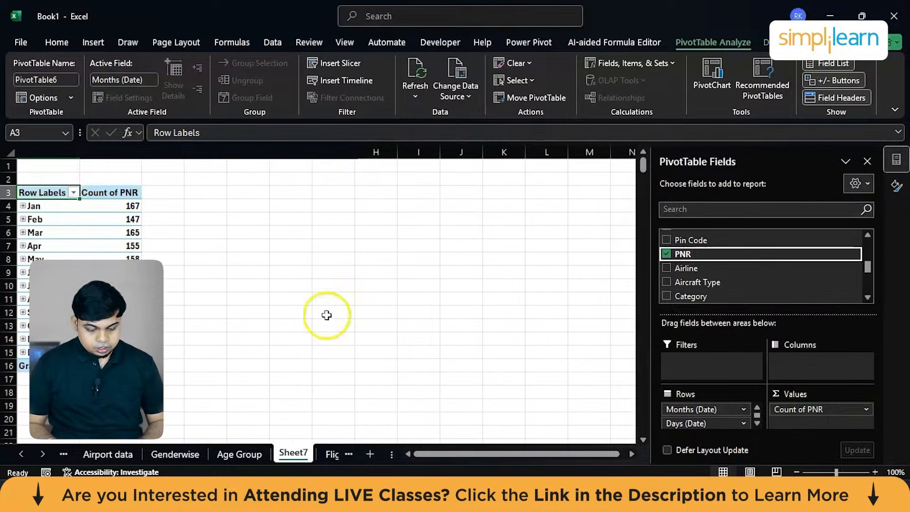
Drill into the September PNR count and delete the detail sheet it creates.
{"action": "double_click", "coordinate": [128, 312]}
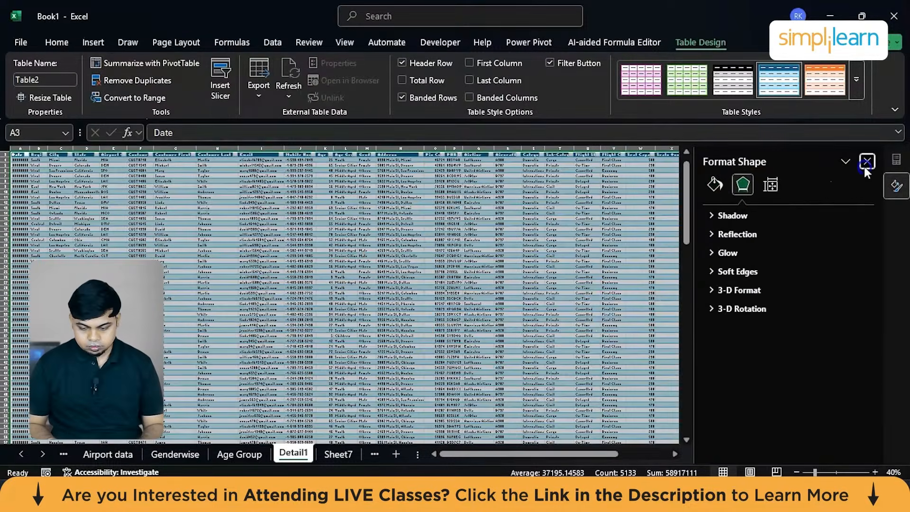
{"action": "left_click", "coordinate": [867, 162]}
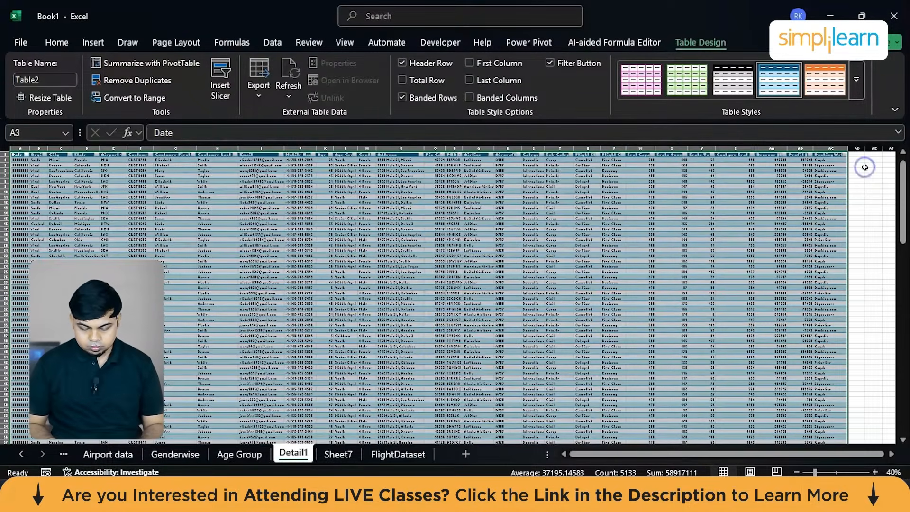
{"action": "right_click", "coordinate": [294, 458]}
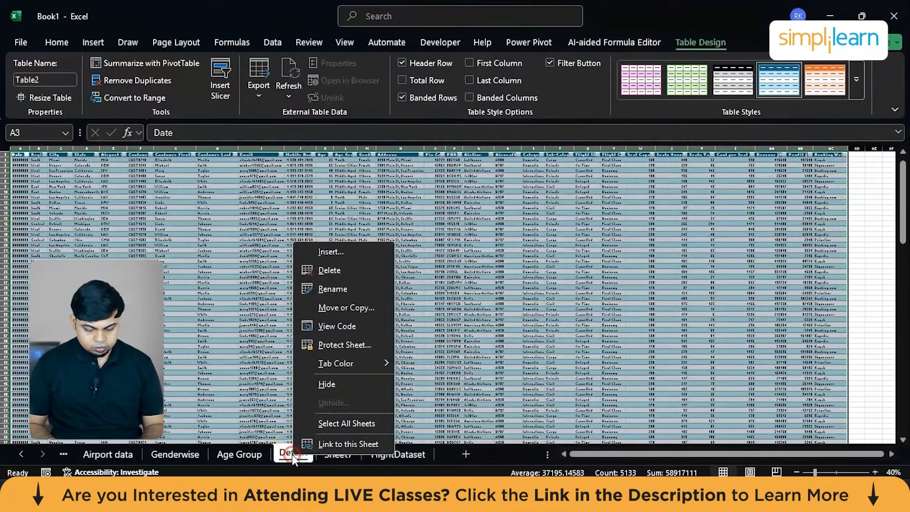
{"action": "left_click", "coordinate": [334, 270]}
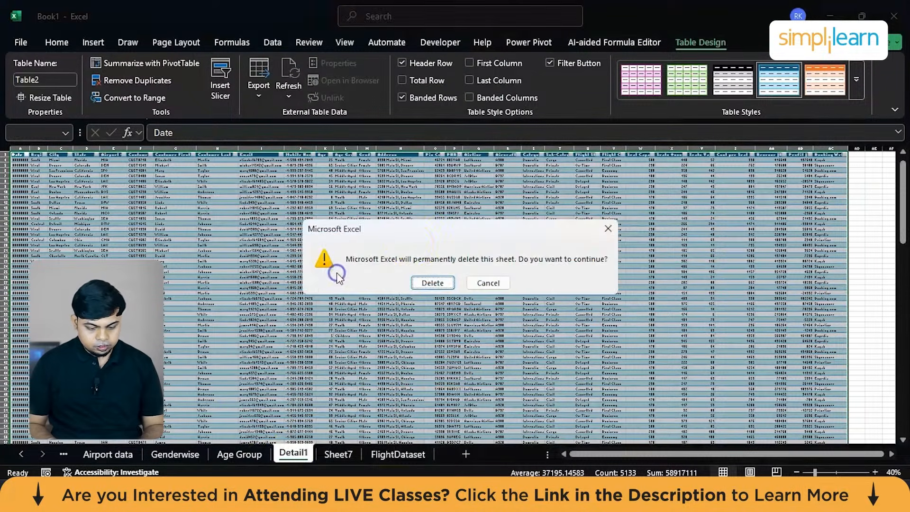
{"action": "left_click", "coordinate": [425, 284]}
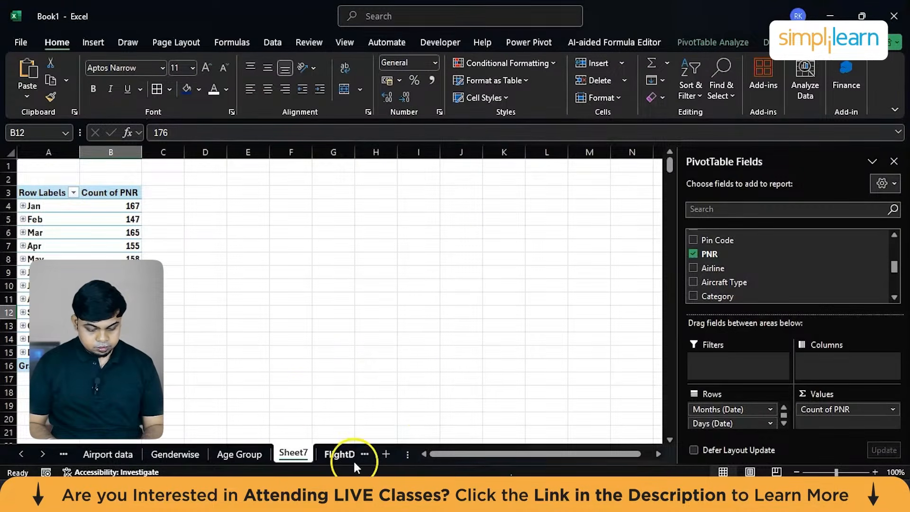
Insert a line PivotChart from the whole monthly PNR PivotTable in Sheet7.
{"action": "left_click", "coordinate": [112, 286]}
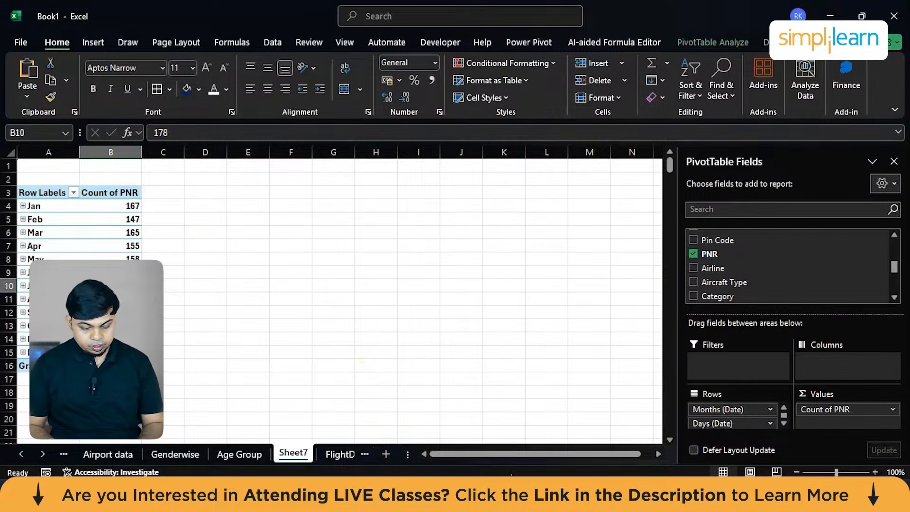
{"action": "key", "text": "ctrl+a"}
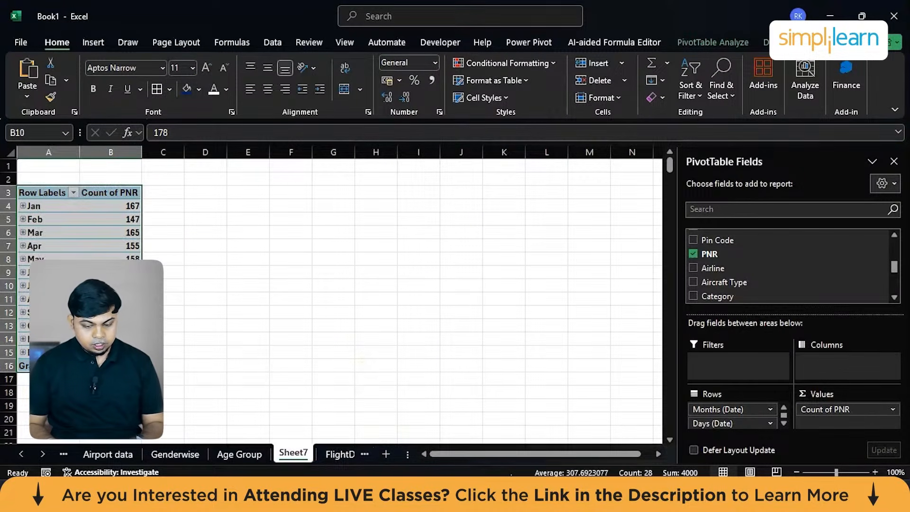
{"action": "left_click", "coordinate": [714, 43]}
{"action": "left_click", "coordinate": [710, 78]}
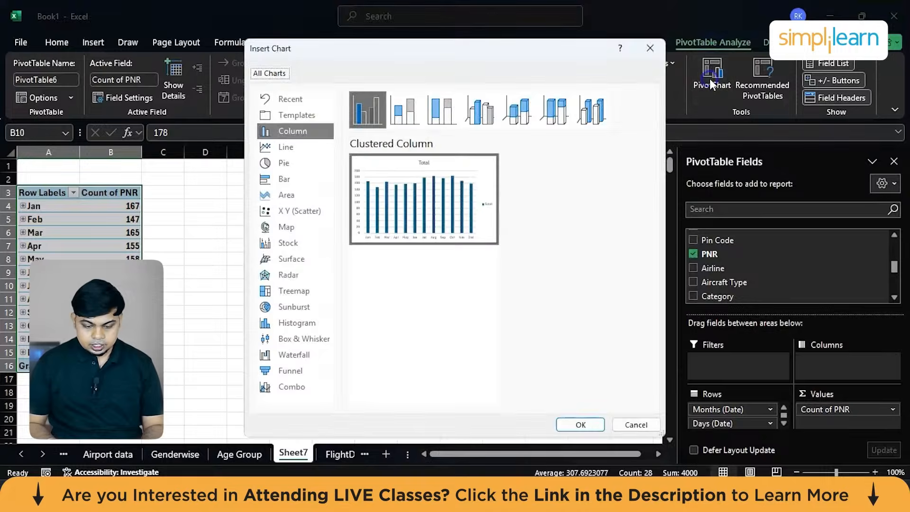
{"action": "left_click", "coordinate": [287, 147]}
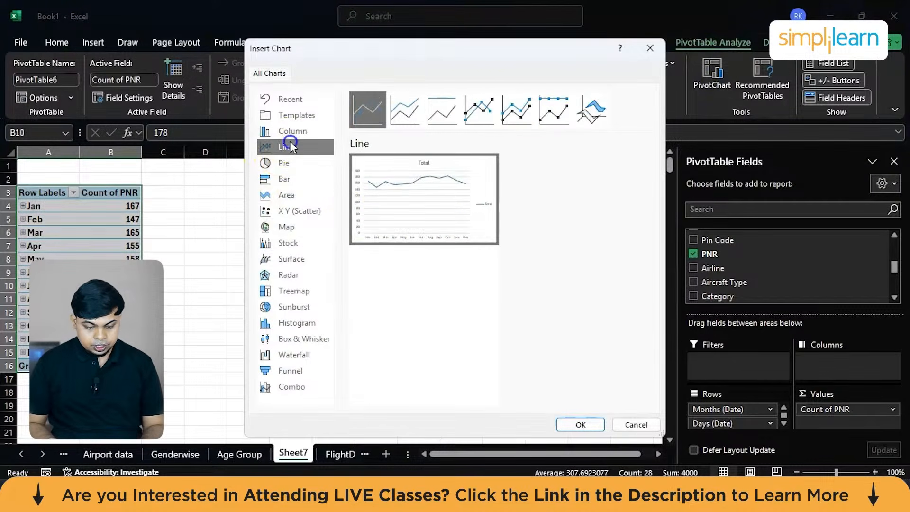
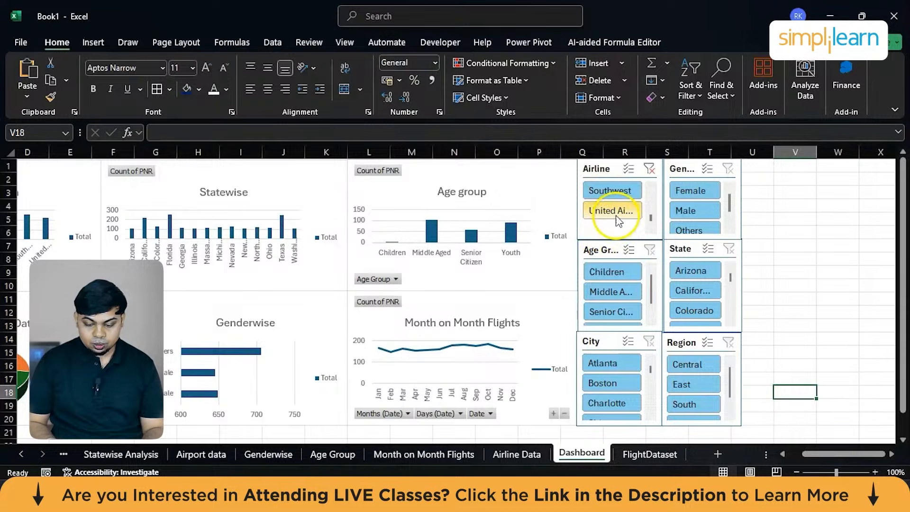
Deselect the United entry in the Airline slicer, and tick the Airline Data and Airport data pivot tables in its report connections.
{"action": "left_click", "coordinate": [608, 215]}
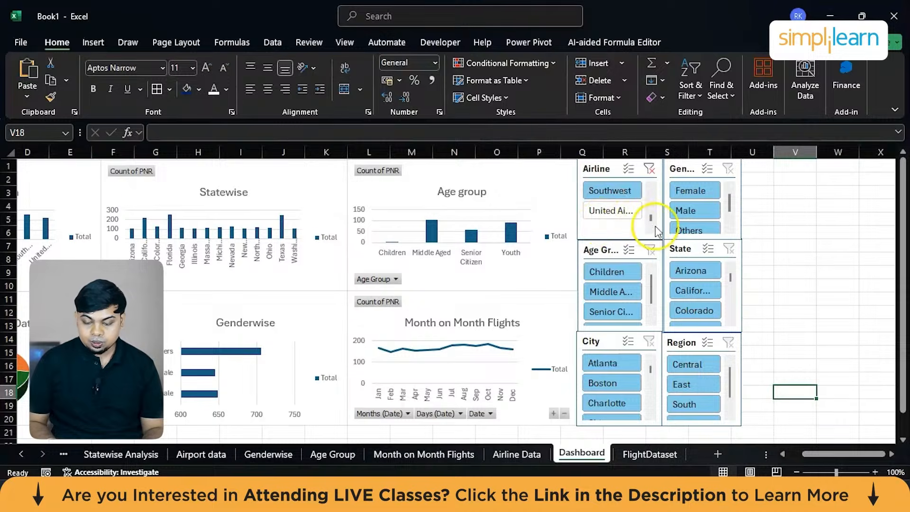
{"action": "left_click", "coordinate": [629, 169]}
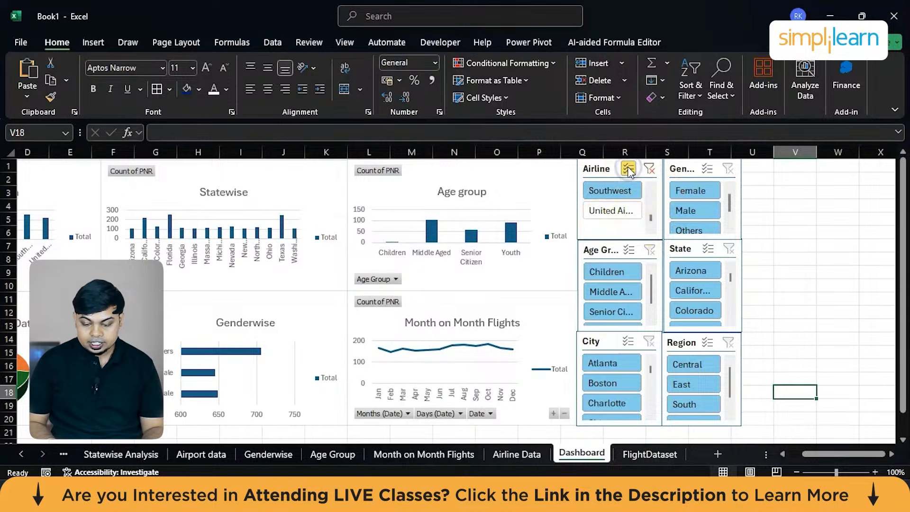
{"action": "right_click", "coordinate": [629, 171]}
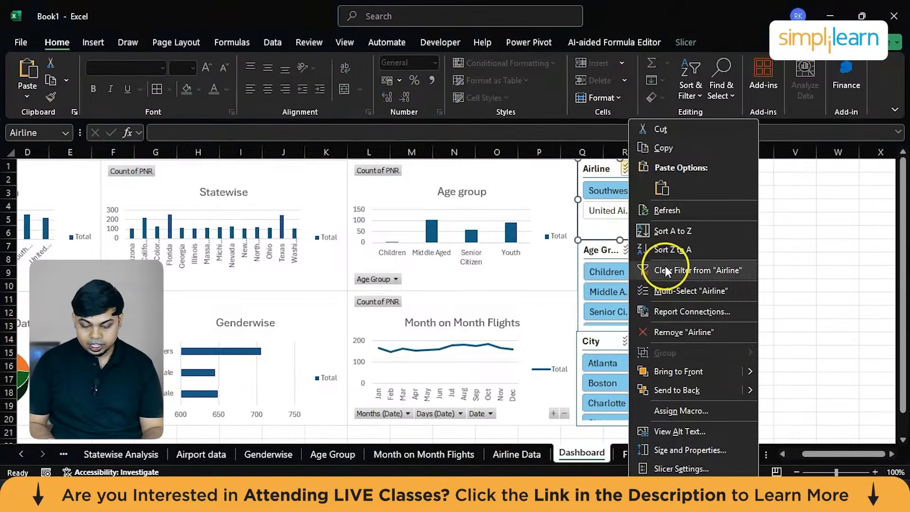
{"action": "left_click", "coordinate": [689, 310]}
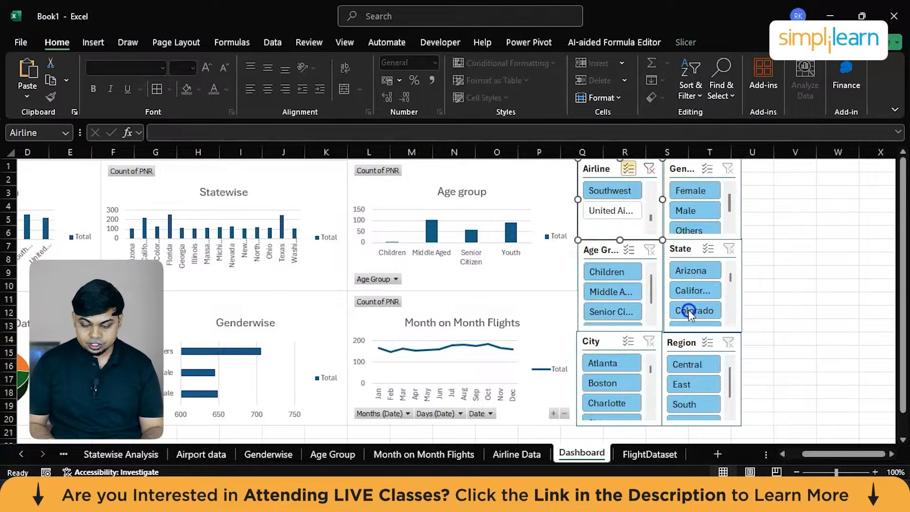
{"action": "left_click", "coordinate": [579, 337]}
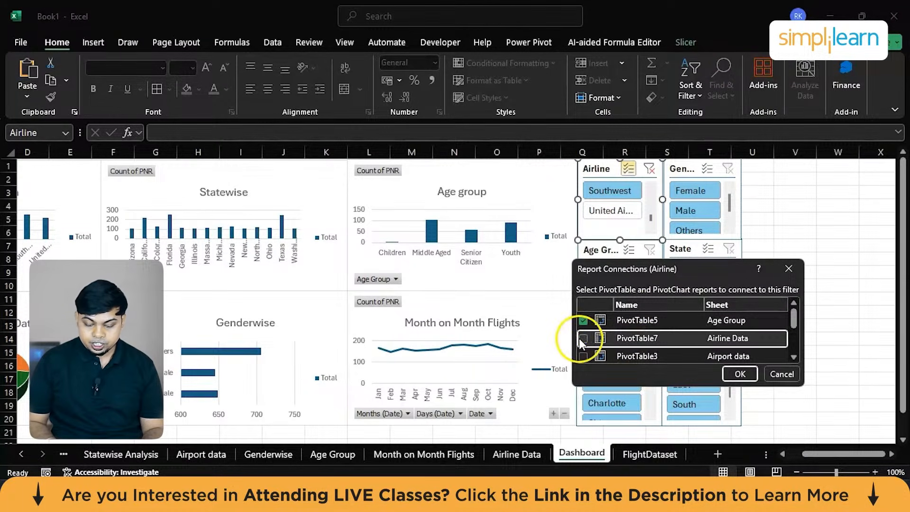
{"action": "left_click", "coordinate": [579, 337]}
{"action": "left_click", "coordinate": [586, 359]}
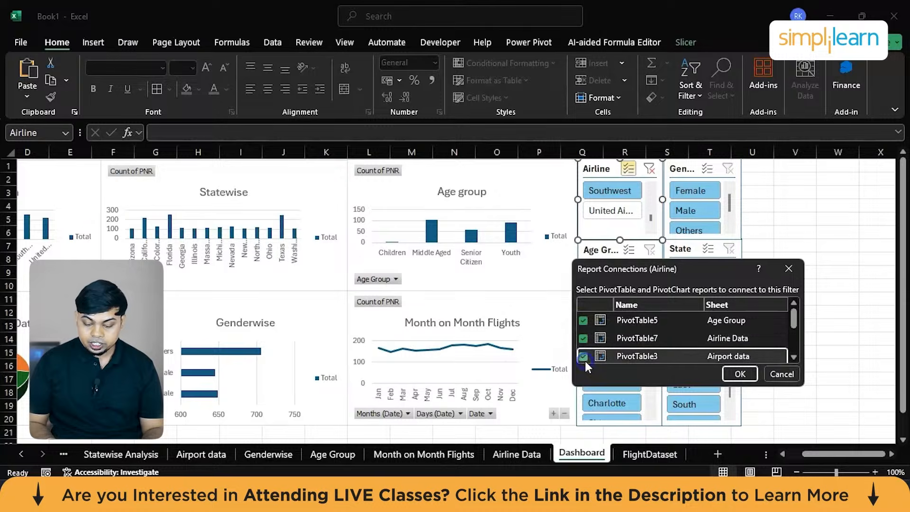
Add the Genderwise, Month on Month Flights, Region wise analysis and Statewise Analysis pivot tables to the Airline slicer's connections and apply them.
{"action": "left_click_drag", "start_coordinate": [796, 321], "coordinate": [798, 336]}
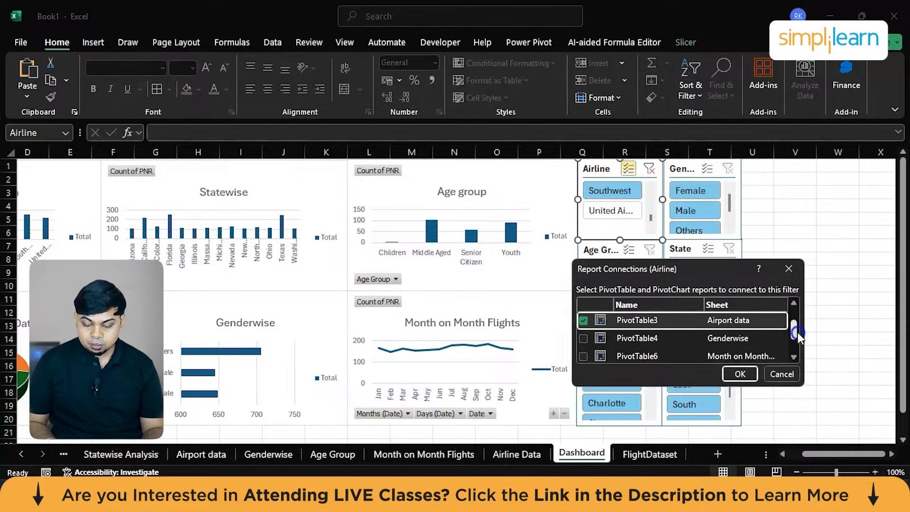
{"action": "left_click", "coordinate": [583, 340]}
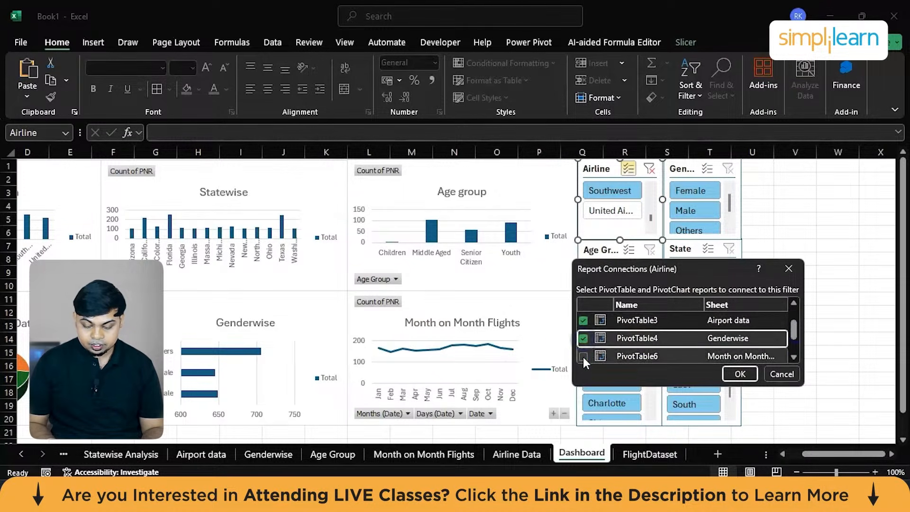
{"action": "left_click", "coordinate": [583, 357]}
{"action": "scroll", "coordinate": [583, 357], "scroll_direction": "down", "scroll_amount": 1}
{"action": "left_click", "coordinate": [583, 331]}
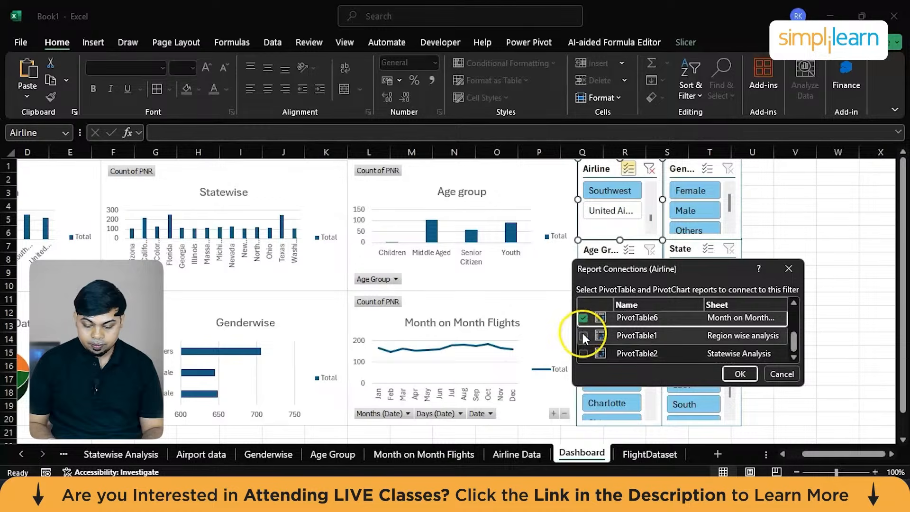
{"action": "left_click", "coordinate": [583, 354]}
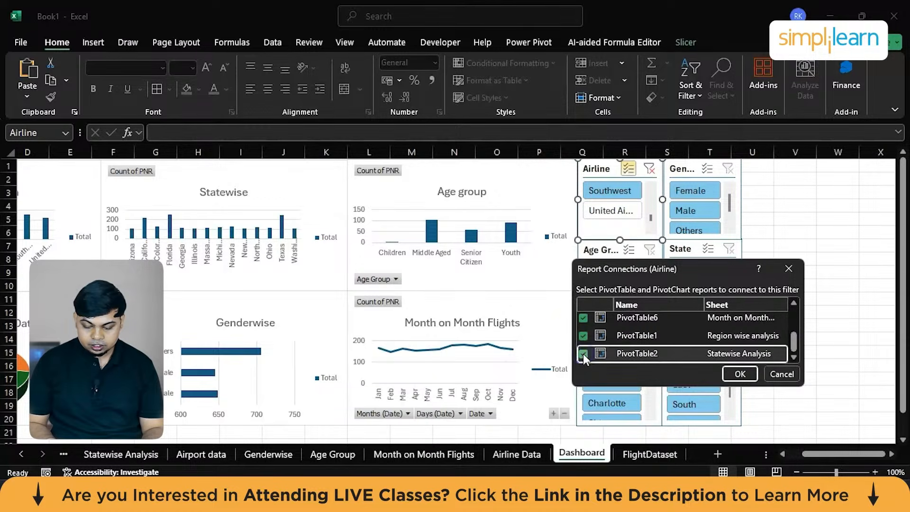
{"action": "mouse_move", "coordinate": [795, 348]}
{"action": "left_mouse_down"}
{"action": "mouse_move", "coordinate": [800, 321]}
{"action": "mouse_move", "coordinate": [795, 359]}
{"action": "left_mouse_up"}
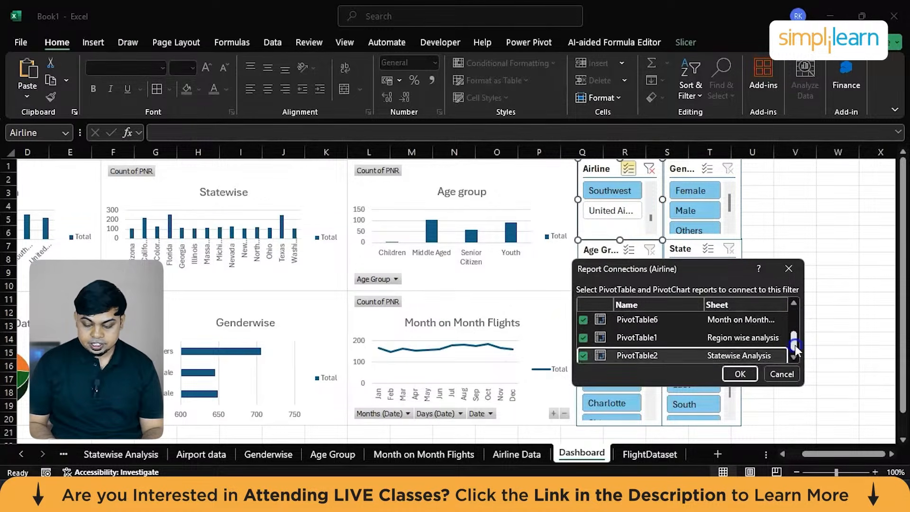
{"action": "left_click", "coordinate": [739, 375]}
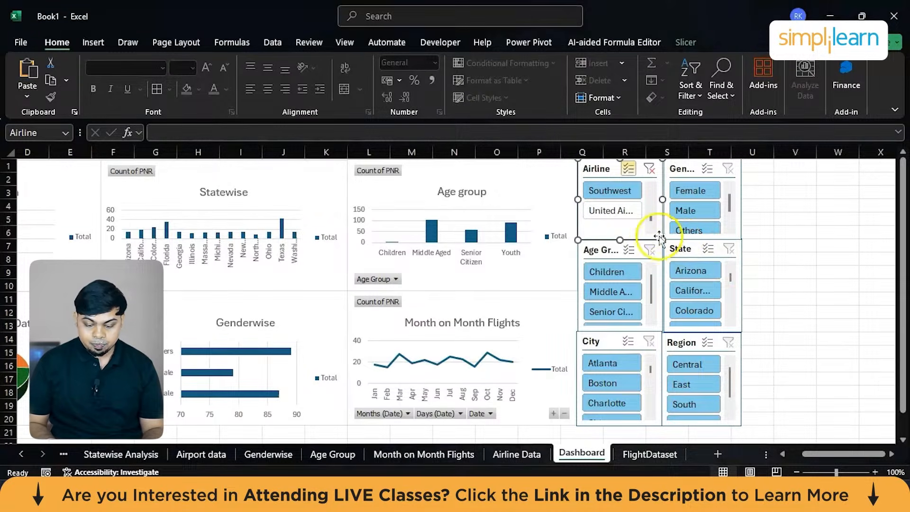
Toggle the United and Southwest entries in the Airline slicer and clear its filter.
{"action": "left_click", "coordinate": [620, 213]}
{"action": "left_click", "coordinate": [626, 191]}
{"action": "left_click", "coordinate": [651, 170]}
Try filtering the dashboard by Male and by Female in the Gender slicer, and clear the filter.
{"action": "left_click", "coordinate": [716, 210]}
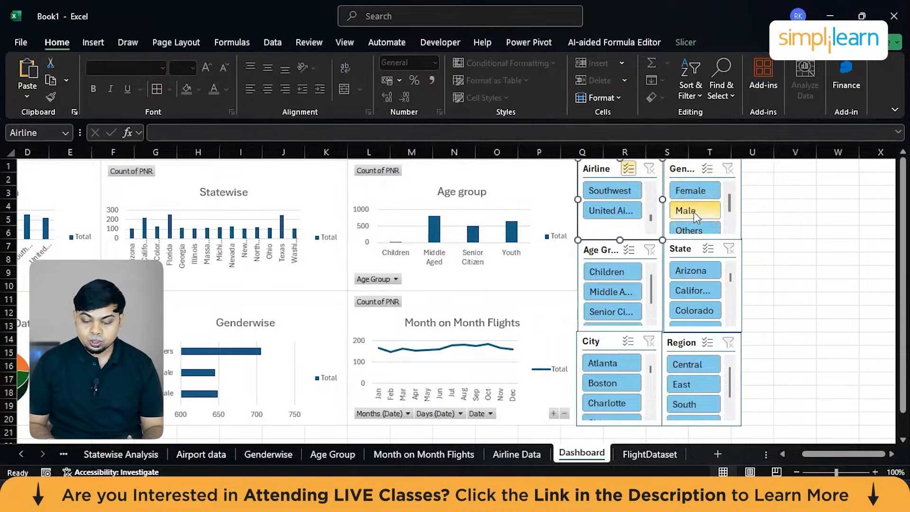
{"action": "scroll", "coordinate": [696, 216], "scroll_direction": "left", "scroll_amount": 3}
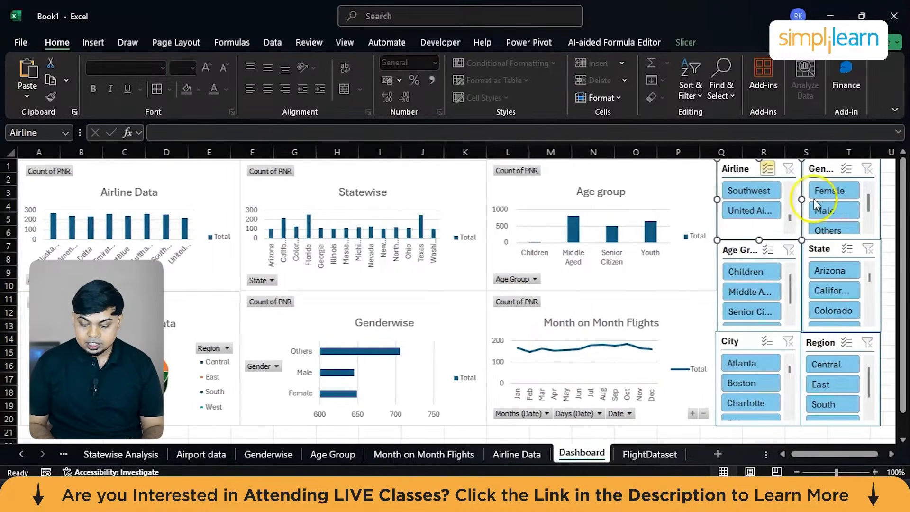
{"action": "left_click", "coordinate": [827, 213]}
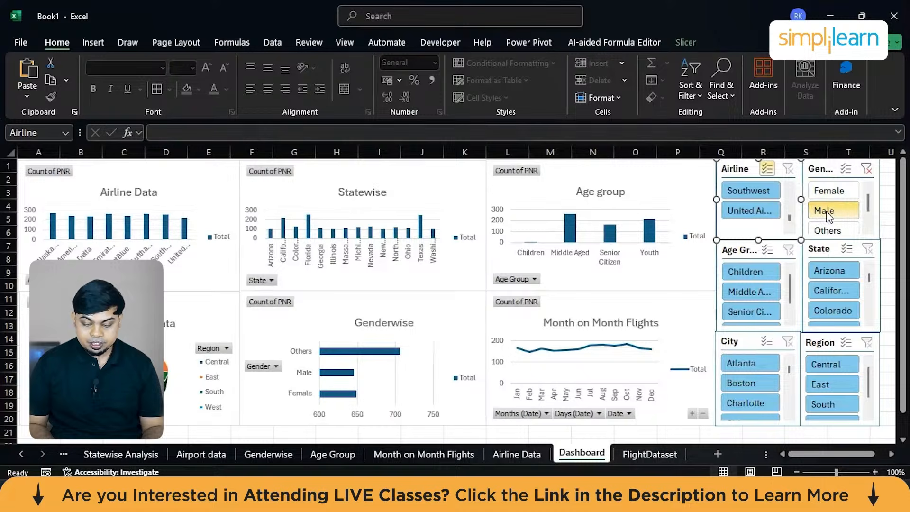
{"action": "left_click", "coordinate": [832, 188]}
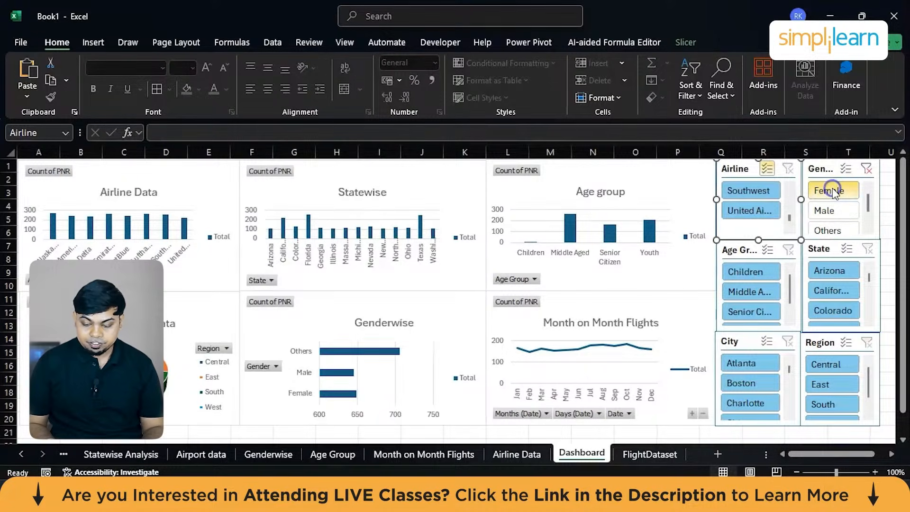
{"action": "left_click", "coordinate": [867, 169]}
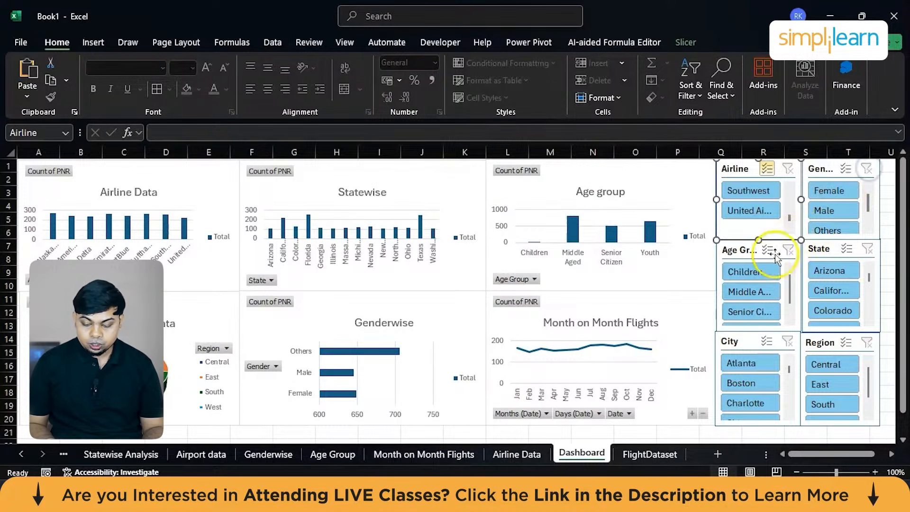
Try filtering by Children, Middle Aged and Senior Citizen in the Age Group slicer, and clear the filter.
{"action": "left_click", "coordinate": [755, 278]}
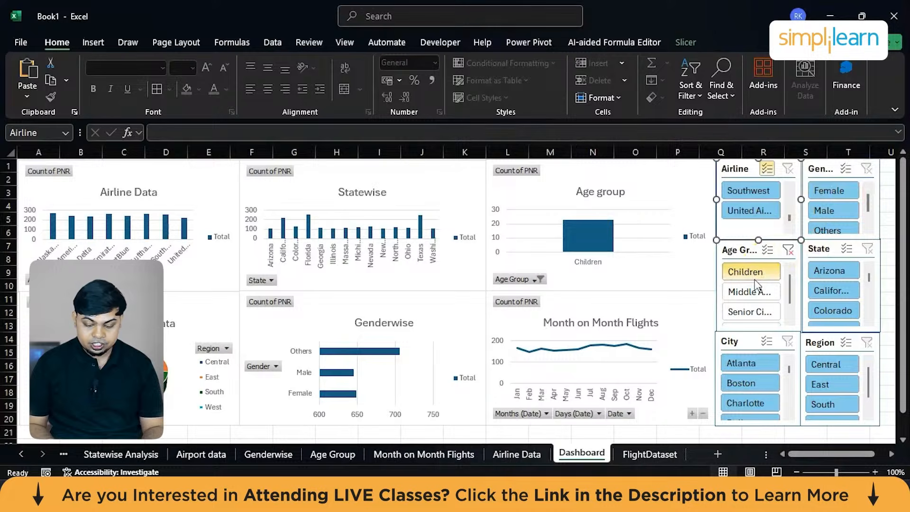
{"action": "left_click", "coordinate": [754, 290]}
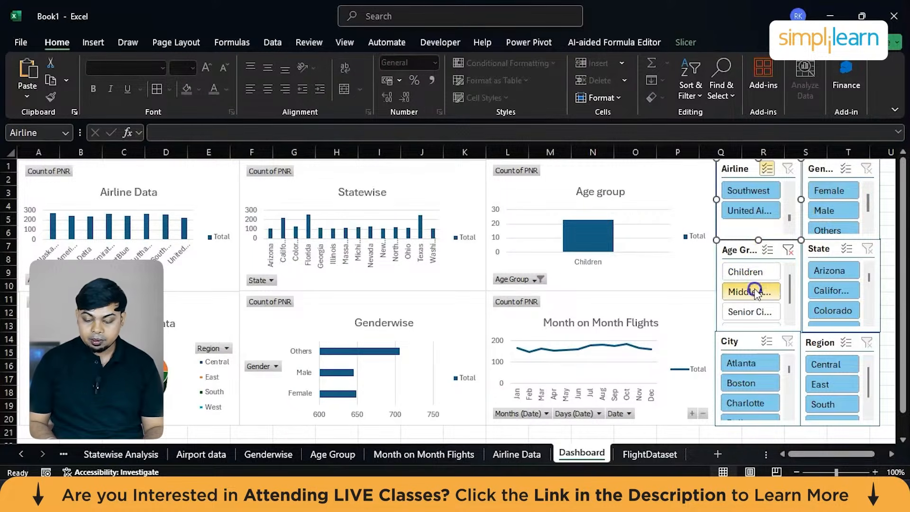
{"action": "left_click", "coordinate": [746, 311]}
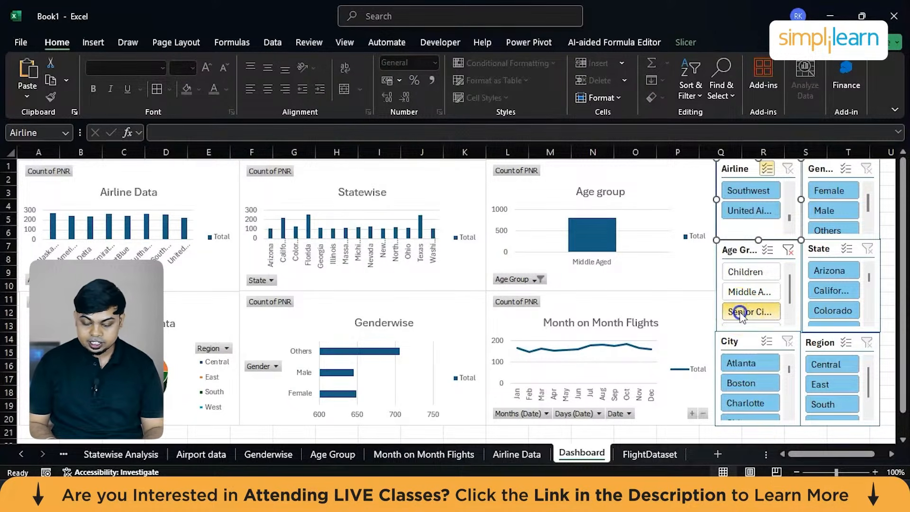
{"action": "left_click", "coordinate": [788, 250]}
Try filtering by Central and by East in the Region slicer, and clear the filter.
{"action": "left_click", "coordinate": [822, 365]}
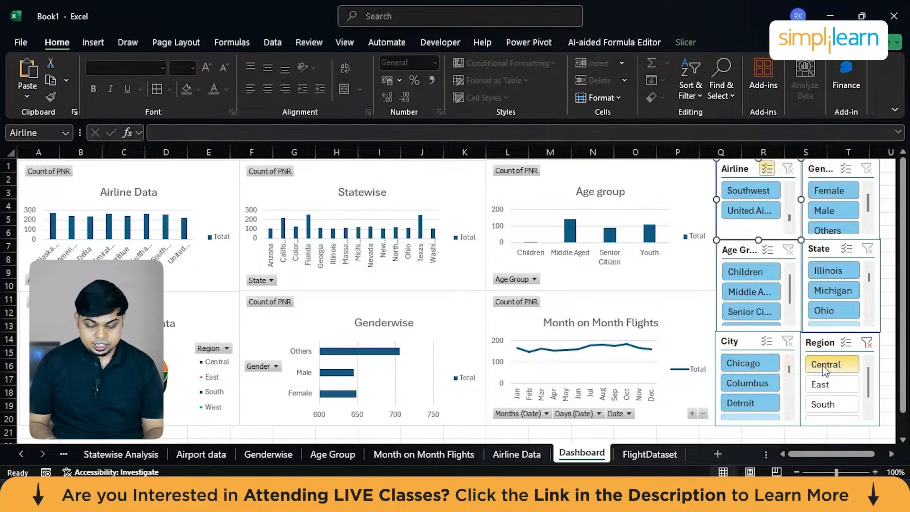
{"action": "left_click", "coordinate": [823, 384]}
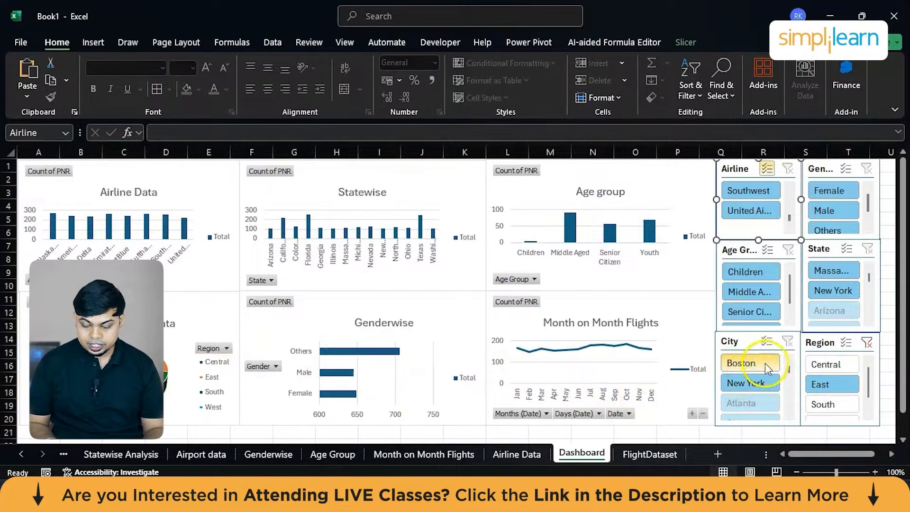
{"action": "left_click", "coordinate": [868, 343]}
Tick the Airline Data, Airport data and Genderwise pivot tables in the Region slicer's report connections.
{"action": "right_click", "coordinate": [823, 334]}
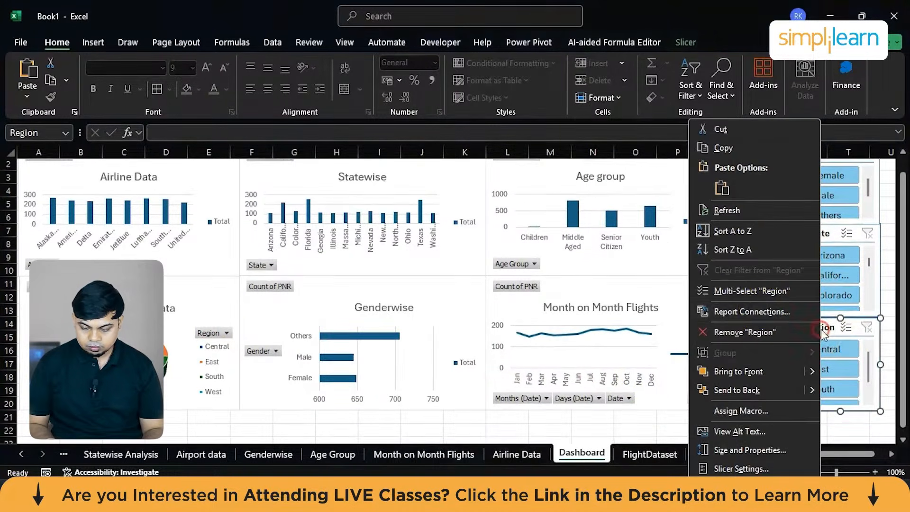
{"action": "left_click", "coordinate": [755, 316]}
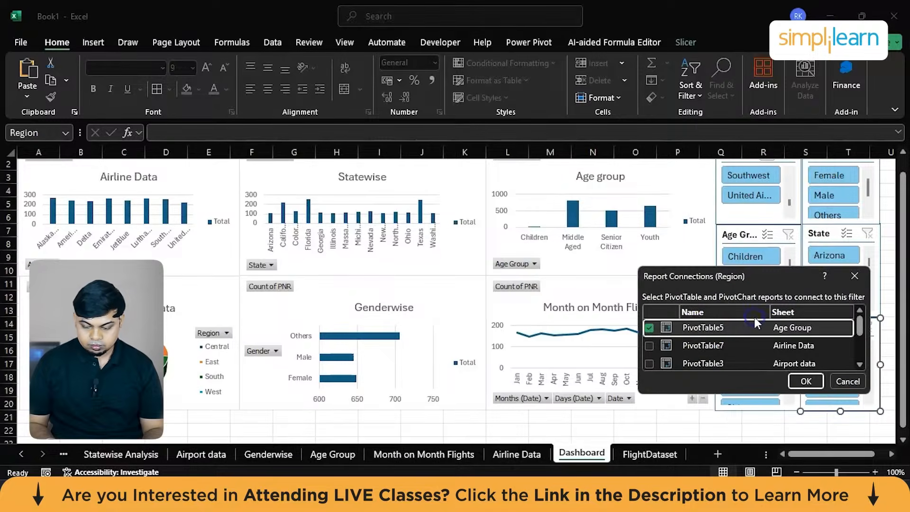
{"action": "left_click", "coordinate": [650, 346]}
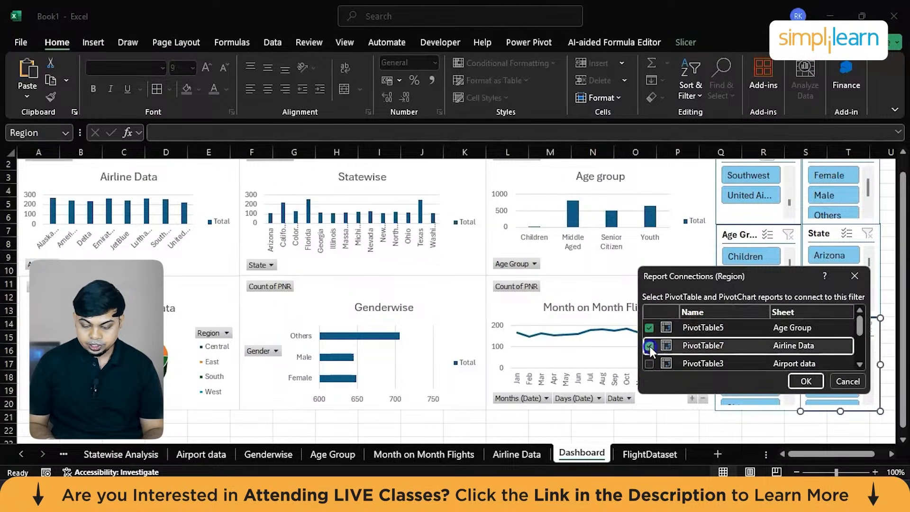
{"action": "scroll", "coordinate": [649, 345], "scroll_direction": "down", "scroll_amount": 1}
{"action": "left_click", "coordinate": [649, 347]}
{"action": "left_click", "coordinate": [649, 336]}
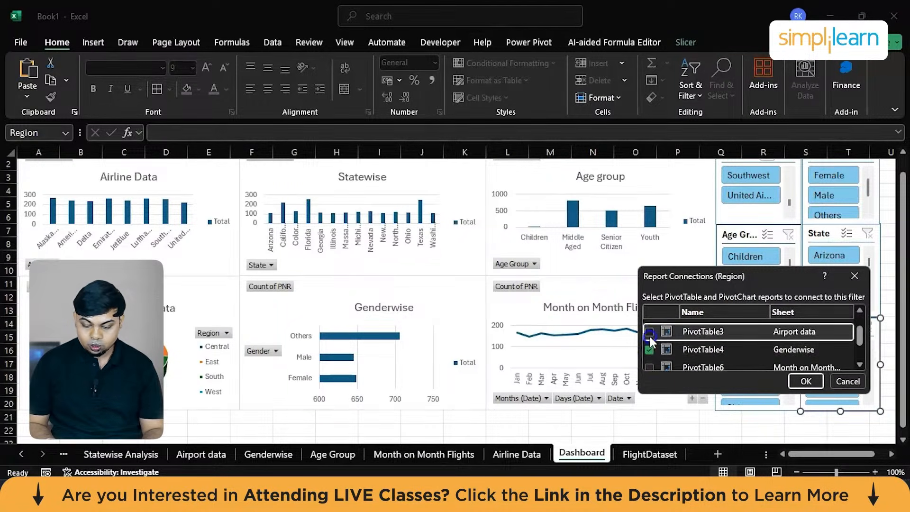
Add the Month on Month Flights, Region wise analysis and Statewise Analysis pivot tables to the Region slicer's connections and apply them.
{"action": "scroll", "coordinate": [650, 336], "scroll_direction": "down", "scroll_amount": 1}
{"action": "left_click", "coordinate": [649, 334]}
{"action": "left_click", "coordinate": [648, 354]}
{"action": "scroll", "coordinate": [647, 354], "scroll_direction": "down", "scroll_amount": 1}
{"action": "left_click", "coordinate": [649, 343]}
{"action": "left_click", "coordinate": [650, 361]}
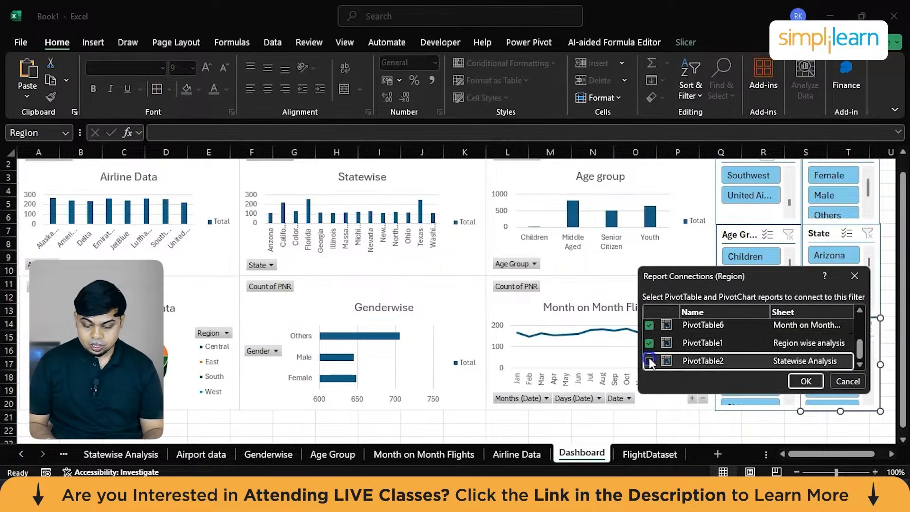
{"action": "scroll", "coordinate": [650, 363], "scroll_direction": "up", "scroll_amount": 2}
{"action": "left_click", "coordinate": [806, 382]}
Tick the Airline Data and Airport data pivot tables in the City slicer's report connections.
{"action": "scroll", "coordinate": [760, 210], "scroll_direction": "up", "scroll_amount": 1}
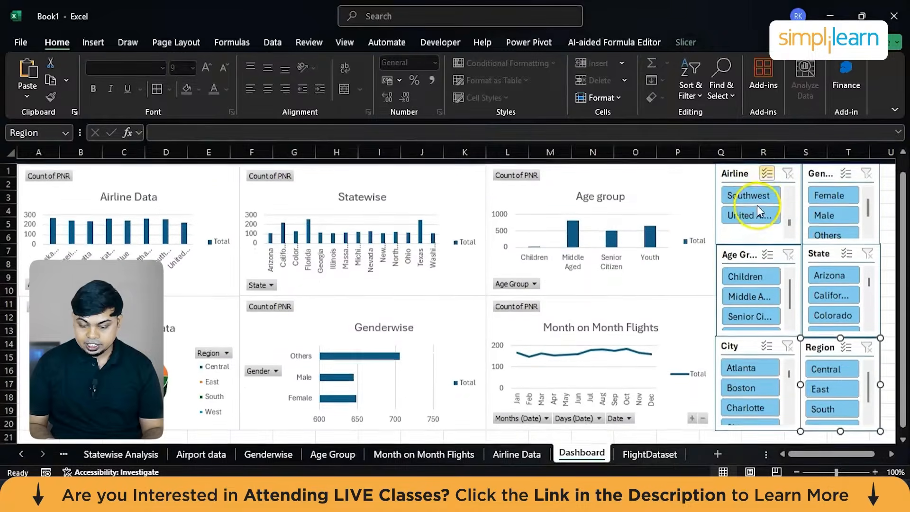
{"action": "right_click", "coordinate": [754, 347]}
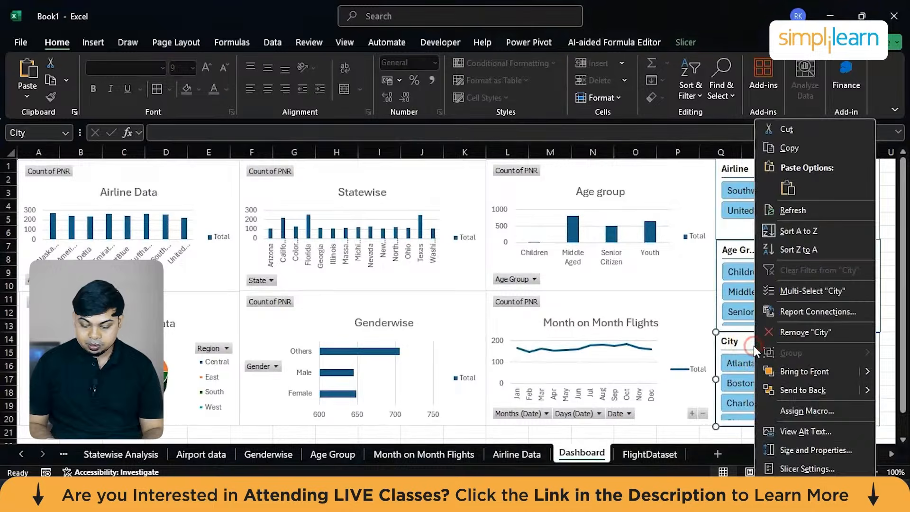
{"action": "left_click", "coordinate": [805, 308]}
{"action": "left_click", "coordinate": [683, 340]}
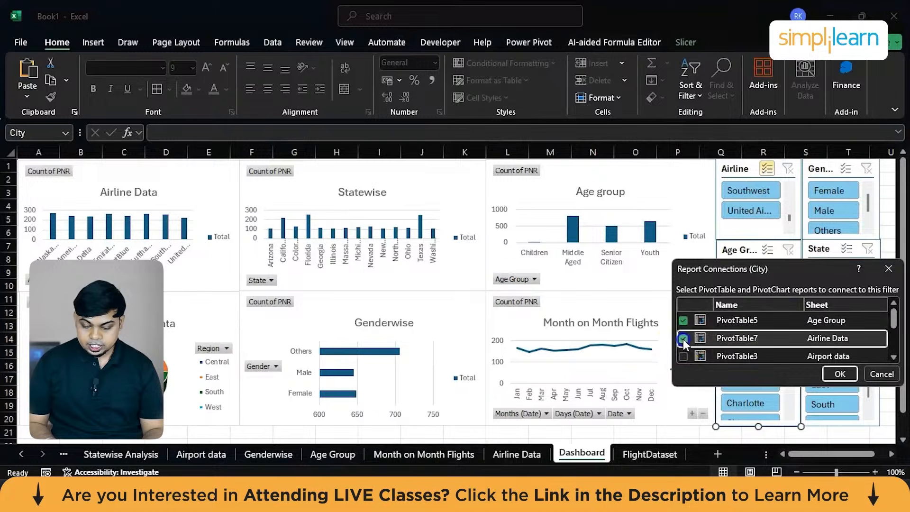
{"action": "left_click", "coordinate": [683, 354]}
Connect the City slicer to the remaining pivot tables, including Month on Month Flights, Region wise analysis and Statewise Analysis, and apply the connections.
{"action": "scroll", "coordinate": [683, 354], "scroll_direction": "down", "scroll_amount": 2}
{"action": "left_click", "coordinate": [684, 346]}
{"action": "left_click", "coordinate": [684, 329]}
{"action": "scroll", "coordinate": [684, 331], "scroll_direction": "up", "scroll_amount": 3}
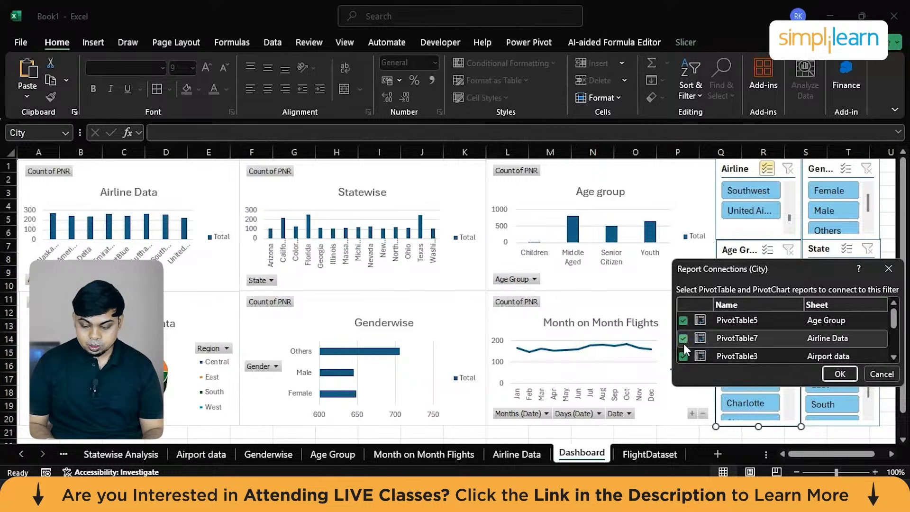
{"action": "scroll", "coordinate": [683, 343], "scroll_direction": "down", "scroll_amount": 2}
{"action": "left_click", "coordinate": [682, 350]}
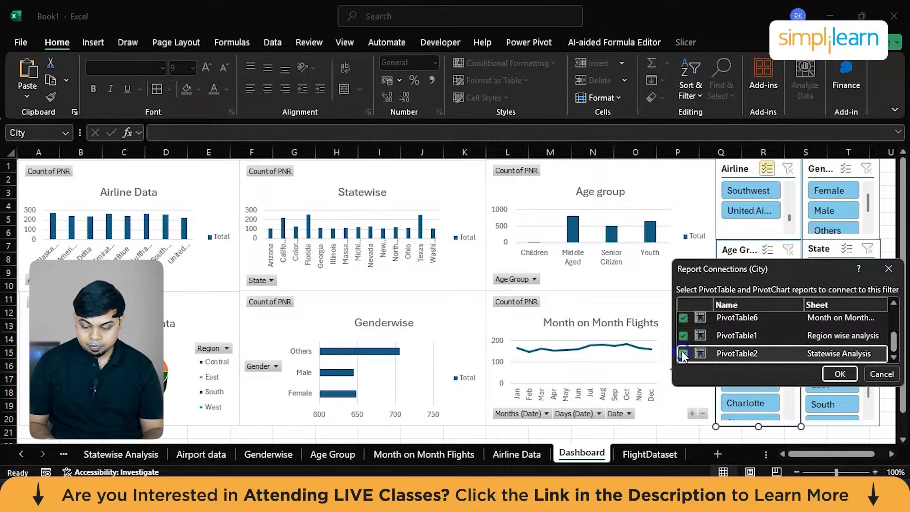
{"action": "scroll", "coordinate": [681, 352], "scroll_direction": "up", "scroll_amount": 3}
{"action": "scroll", "coordinate": [681, 352], "scroll_direction": "down", "scroll_amount": 3}
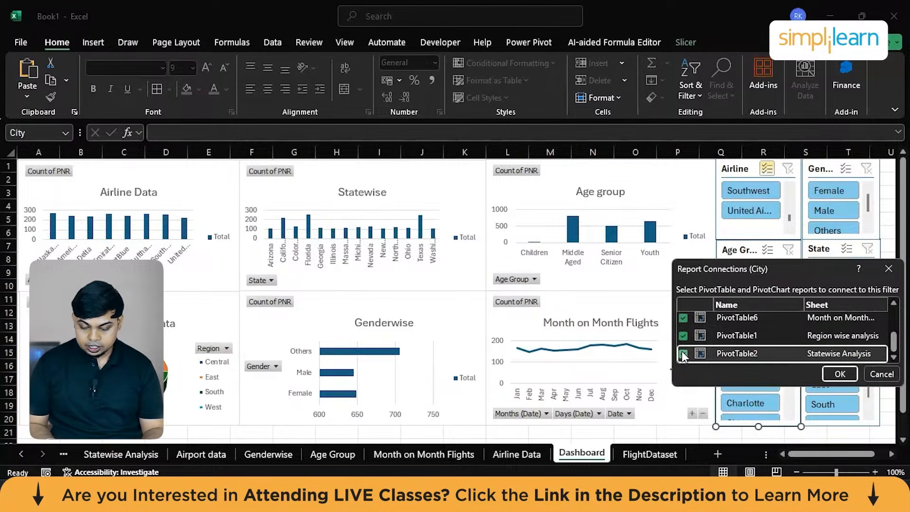
{"action": "left_click", "coordinate": [841, 374]}
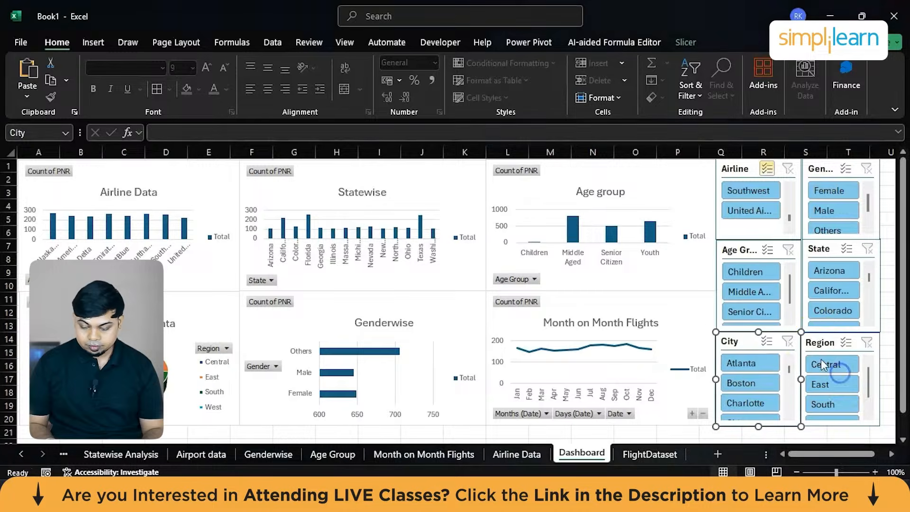
Check which pivot tables are connected to the Region slicer in its report connections.
{"action": "right_click", "coordinate": [816, 343]}
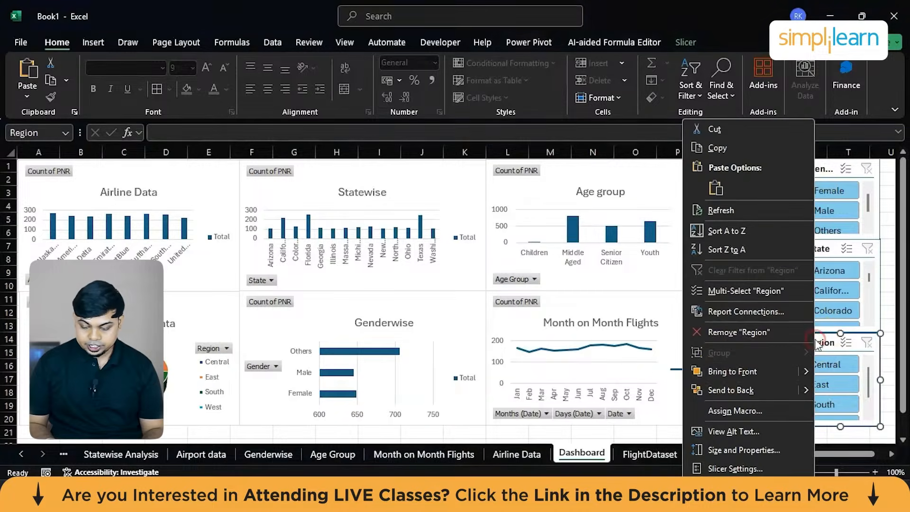
{"action": "left_click", "coordinate": [742, 311]}
{"action": "scroll", "coordinate": [761, 329], "scroll_direction": "down", "scroll_amount": 3}
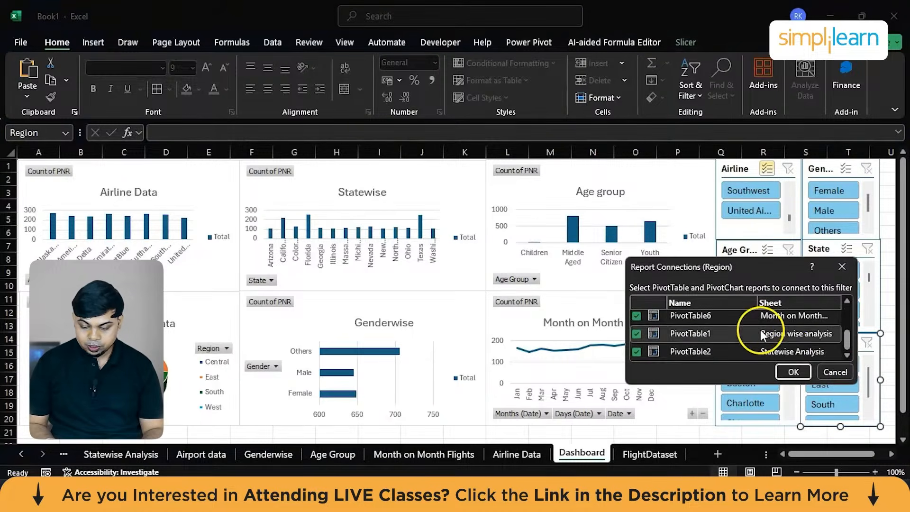
{"action": "left_click", "coordinate": [793, 372]}
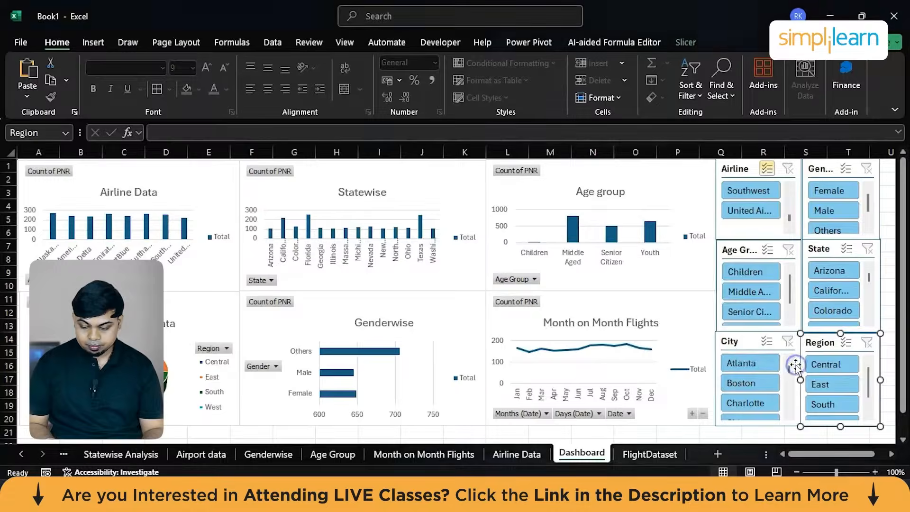
Tick the Airline Data, Genderwise and Airport data pivot tables in the State slicer's report connections.
{"action": "left_click", "coordinate": [823, 248]}
{"action": "right_click", "coordinate": [826, 249]}
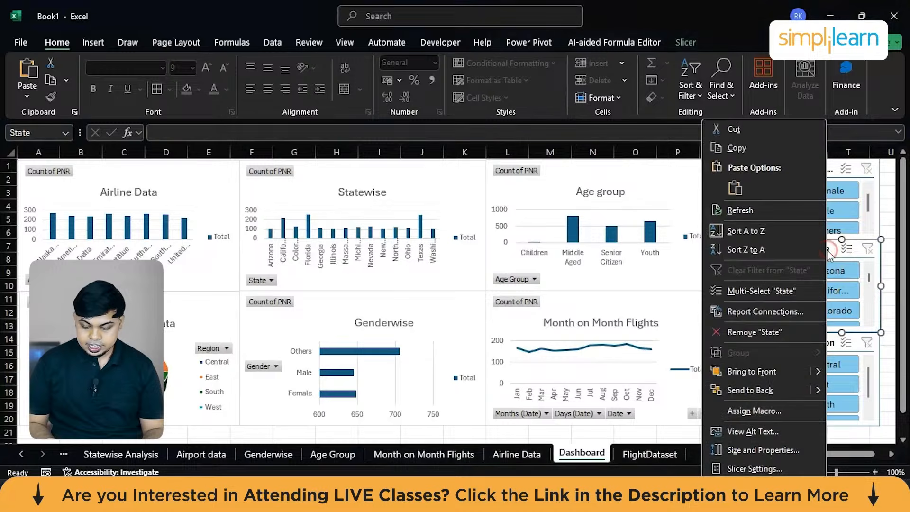
{"action": "left_click", "coordinate": [761, 310]}
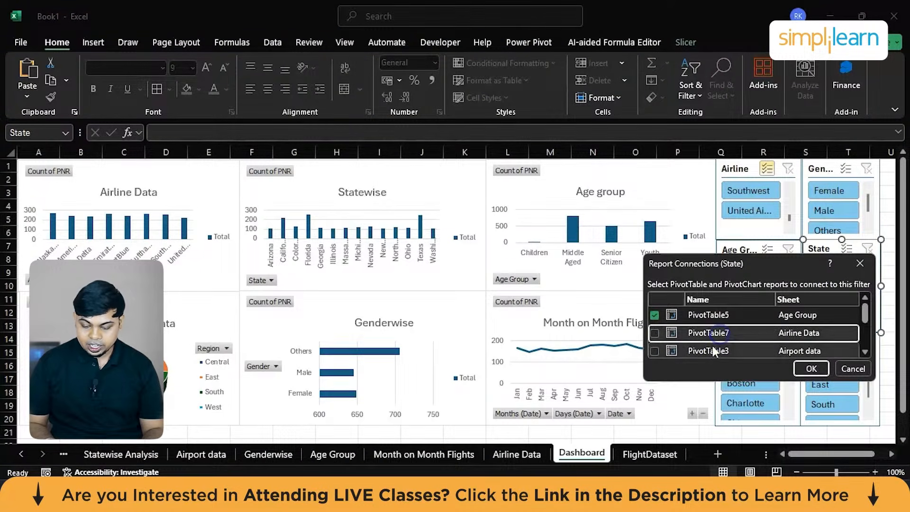
{"action": "left_click", "coordinate": [657, 334]}
{"action": "scroll", "coordinate": [657, 334], "scroll_direction": "down", "scroll_amount": 1}
{"action": "left_click", "coordinate": [657, 334]}
{"action": "left_click", "coordinate": [655, 320]}
{"action": "scroll", "coordinate": [655, 319], "scroll_direction": "down", "scroll_amount": 1}
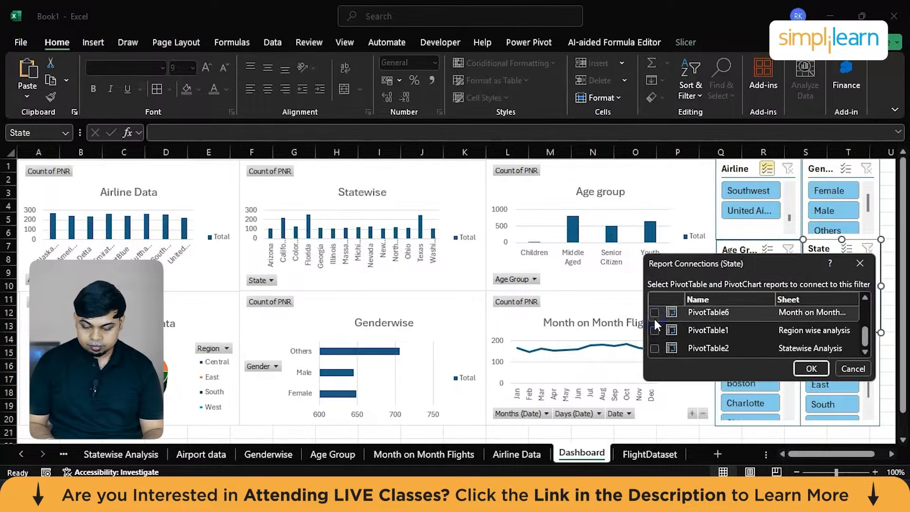
Add the Month on Month Flights, Region wise analysis and Statewise Analysis pivot tables to the State slicer's connections and apply them.
{"action": "left_click", "coordinate": [654, 312]}
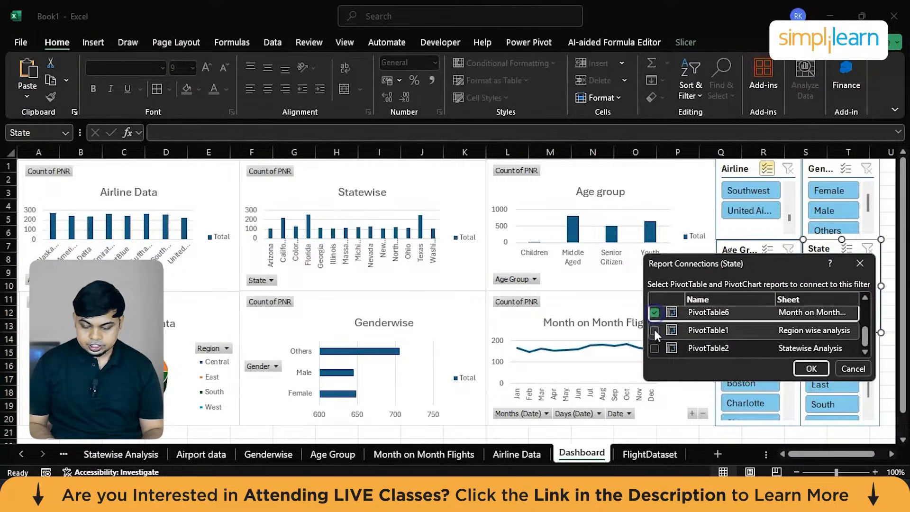
{"action": "left_click", "coordinate": [654, 330]}
{"action": "left_click", "coordinate": [655, 348]}
{"action": "scroll", "coordinate": [654, 345], "scroll_direction": "up", "scroll_amount": 3}
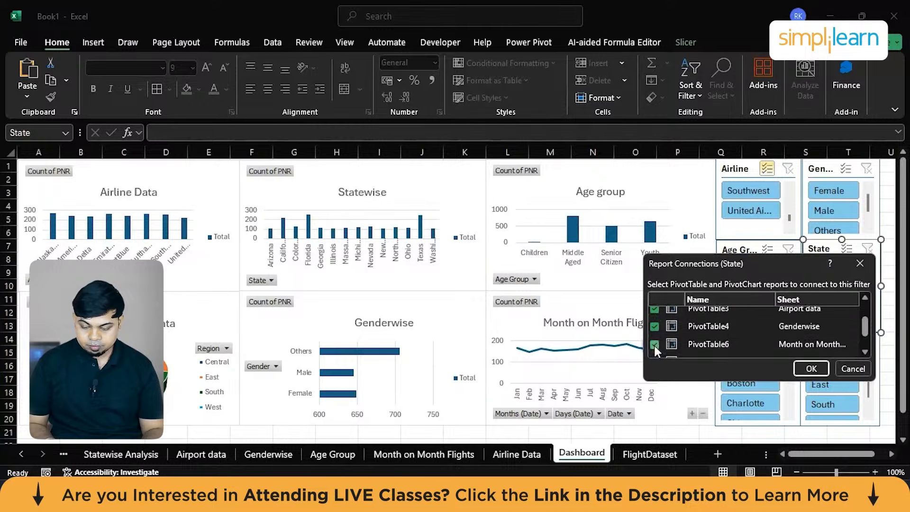
{"action": "left_click", "coordinate": [805, 370]}
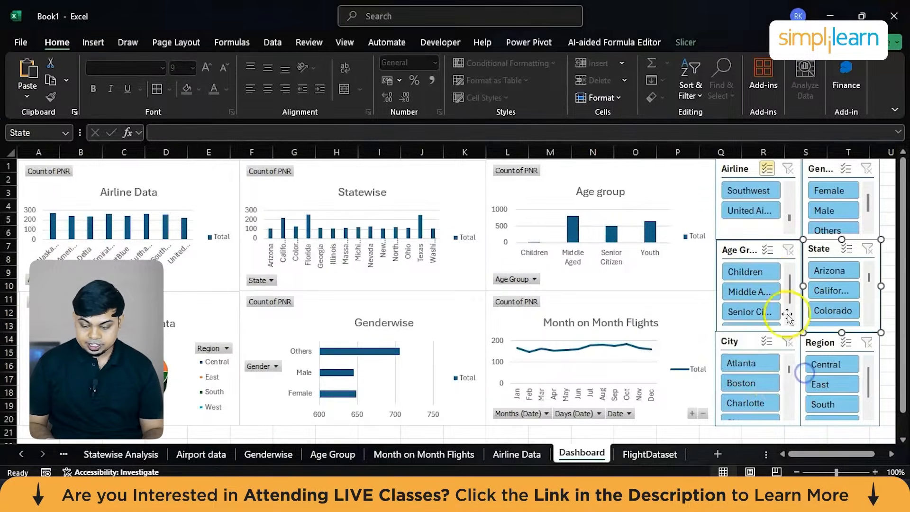
Tick the Airline Data and Airport data pivot tables in the Age Group slicer's report connections.
{"action": "left_click", "coordinate": [754, 246]}
{"action": "right_click", "coordinate": [754, 246]}
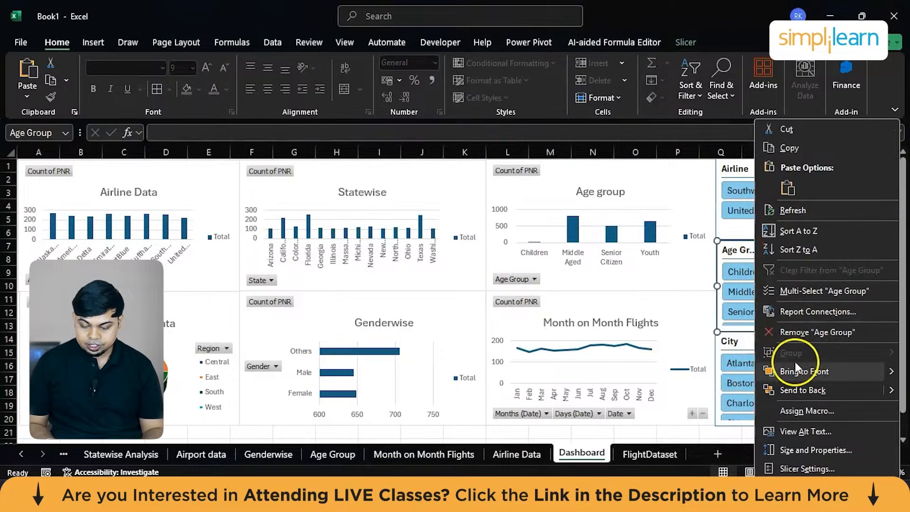
{"action": "left_click", "coordinate": [797, 309]}
{"action": "left_click", "coordinate": [682, 333]}
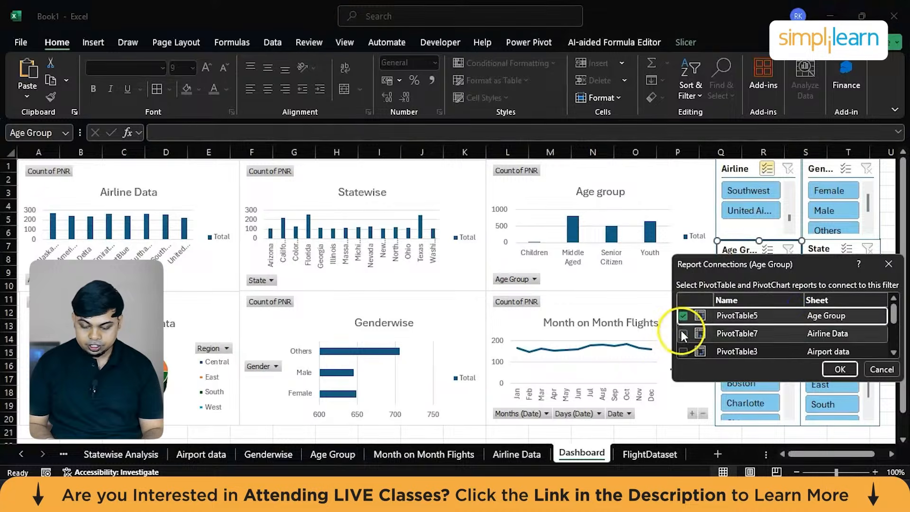
{"action": "left_click", "coordinate": [683, 351]}
{"action": "scroll", "coordinate": [683, 350], "scroll_direction": "down", "scroll_amount": 2}
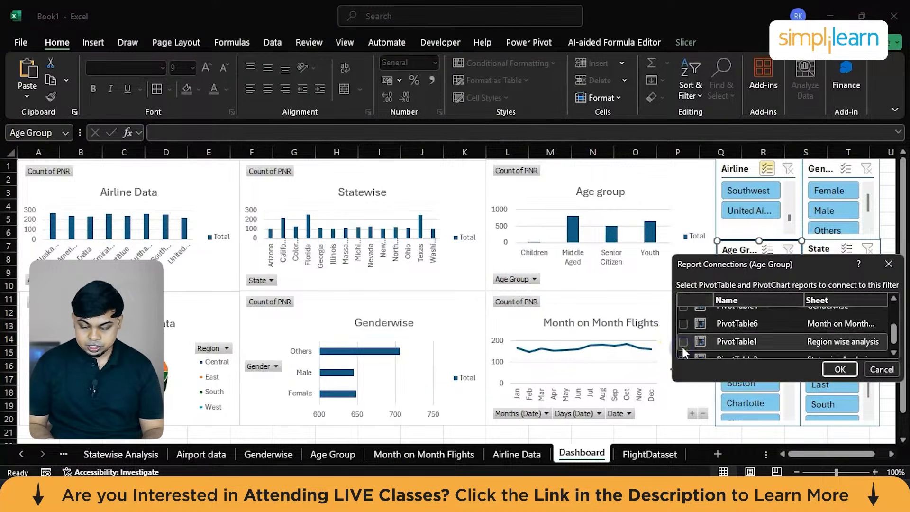
Add the Month on Month Flights, Region wise analysis and Statewise Analysis pivot tables to the Age Group slicer's connections and apply them.
{"action": "left_click", "coordinate": [683, 326]}
{"action": "scroll", "coordinate": [683, 331], "scroll_direction": "down", "scroll_amount": 1}
{"action": "left_click", "coordinate": [683, 331]}
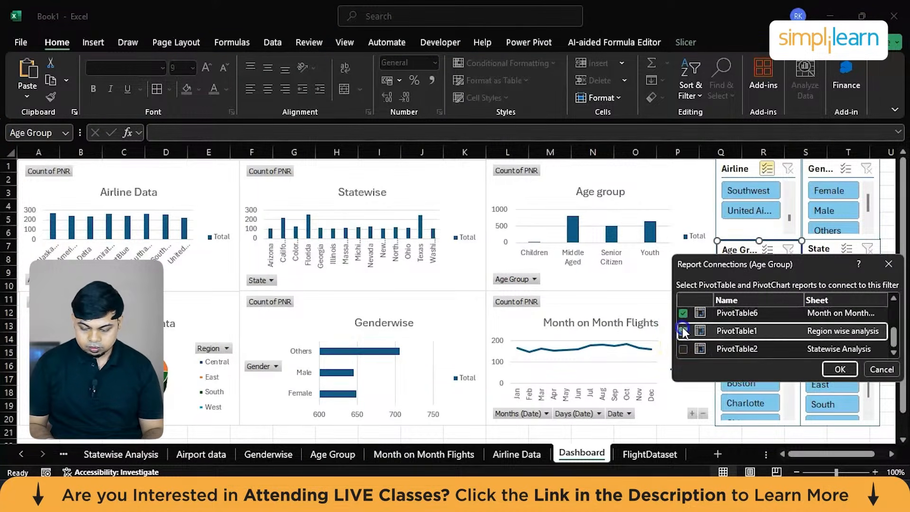
{"action": "left_click", "coordinate": [681, 349]}
{"action": "scroll", "coordinate": [681, 349], "scroll_direction": "up", "scroll_amount": 3}
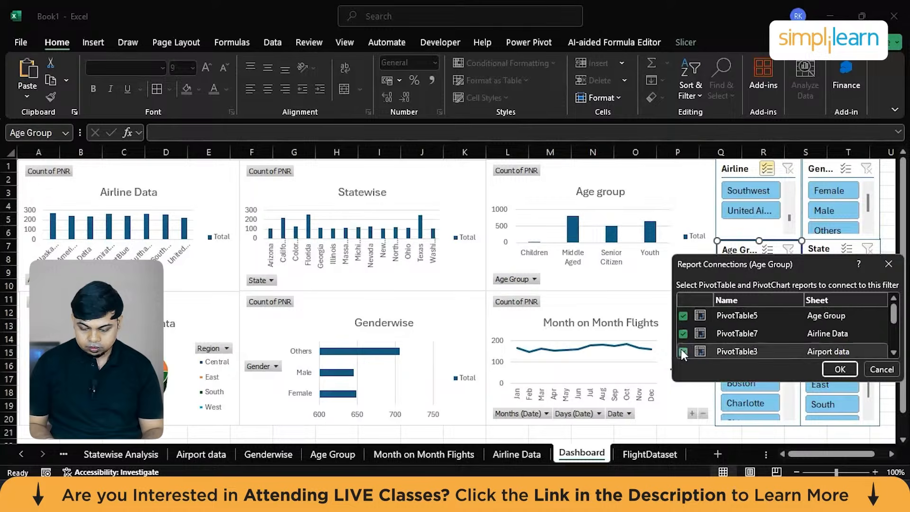
{"action": "left_click", "coordinate": [838, 374]}
Tick the Airline Data, Genderwise and Airport data pivot tables in the Gender slicer's report connections.
{"action": "left_click", "coordinate": [824, 169]}
{"action": "right_click", "coordinate": [825, 169]}
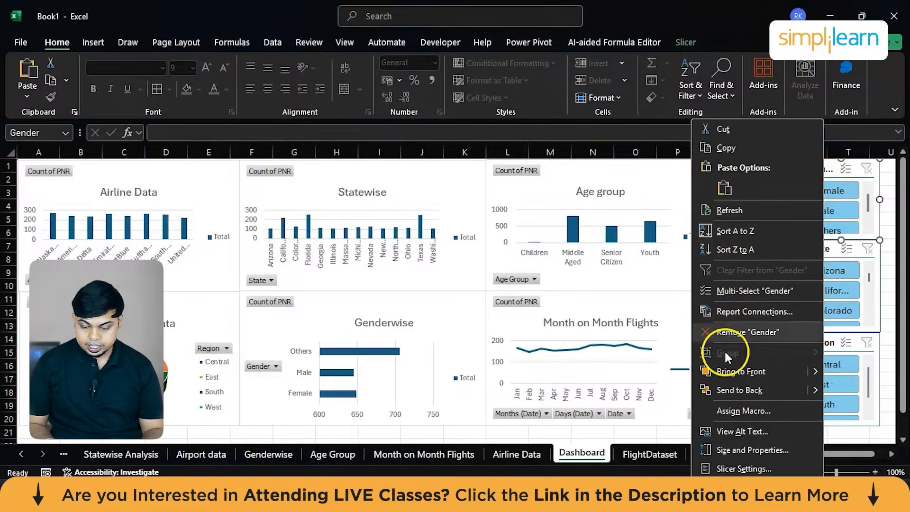
{"action": "left_click", "coordinate": [752, 308]}
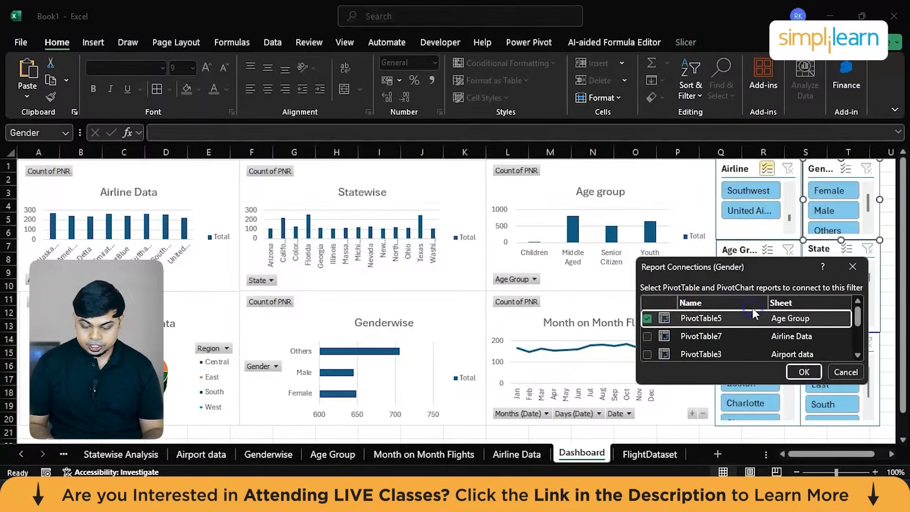
{"action": "left_click", "coordinate": [648, 336]}
{"action": "scroll", "coordinate": [647, 336], "scroll_direction": "down", "scroll_amount": 1}
{"action": "left_click", "coordinate": [647, 336]}
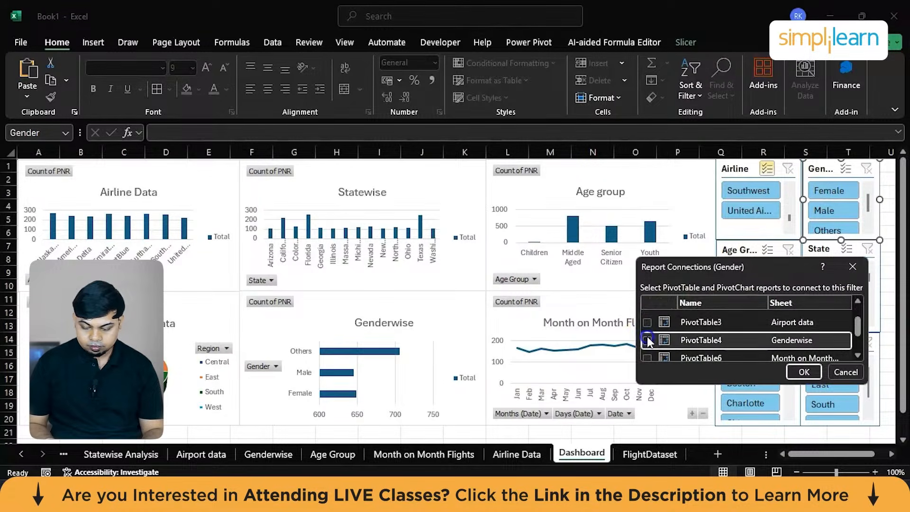
{"action": "left_click", "coordinate": [648, 324]}
{"action": "scroll", "coordinate": [650, 340], "scroll_direction": "down", "scroll_amount": 1}
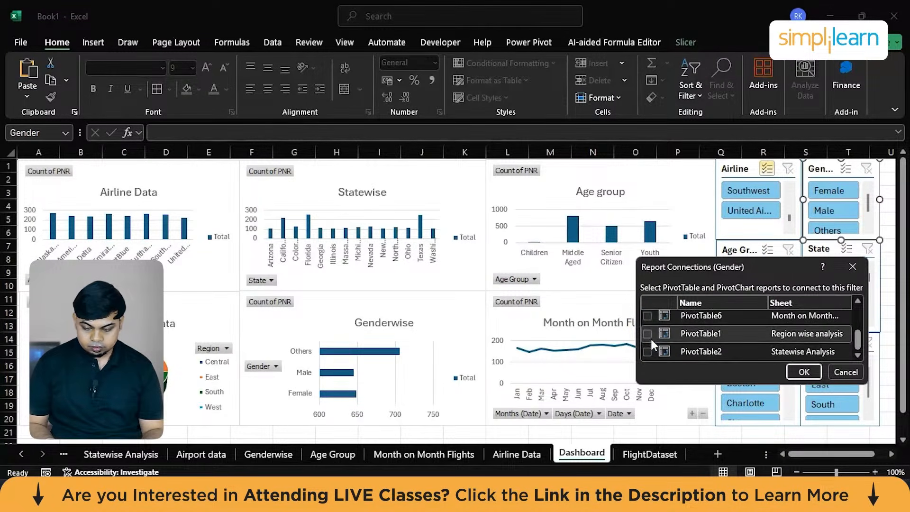
Connect the Gender slicer to the Region wise analysis, Statewise Analysis and Month on Month Flights pivot tables and apply the connections.
{"action": "left_click", "coordinate": [645, 334]}
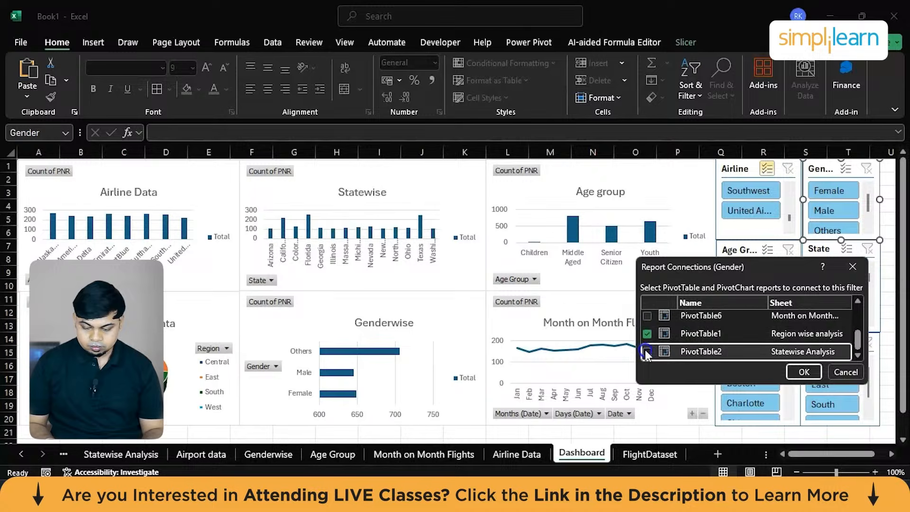
{"action": "scroll", "coordinate": [661, 327], "scroll_direction": "up", "scroll_amount": 1}
{"action": "left_click", "coordinate": [647, 348]}
{"action": "scroll", "coordinate": [647, 348], "scroll_direction": "down", "scroll_amount": 1}
{"action": "scroll", "coordinate": [649, 352], "scroll_direction": "up", "scroll_amount": 2}
{"action": "left_click", "coordinate": [805, 371]}
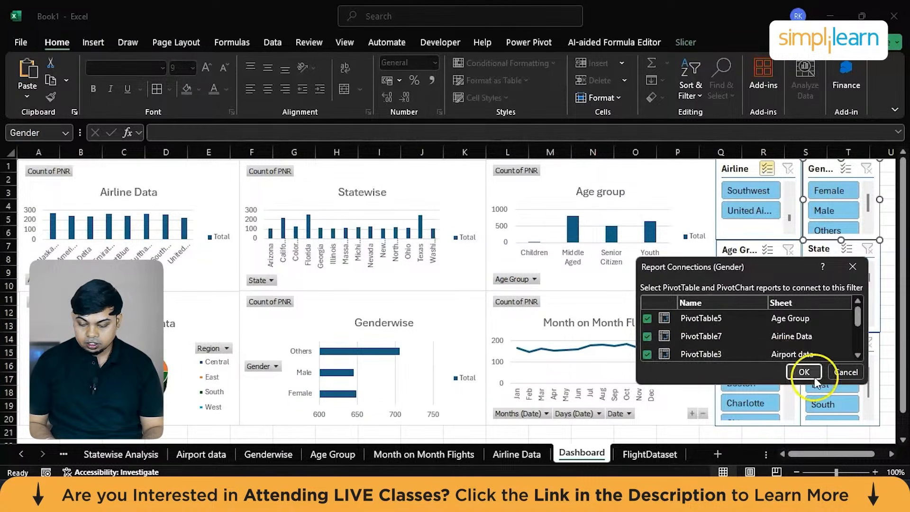
Review the Airline slicer's report connections to verify that every pivot table is ticked.
{"action": "right_click", "coordinate": [752, 223]}
{"action": "left_click", "coordinate": [803, 310]}
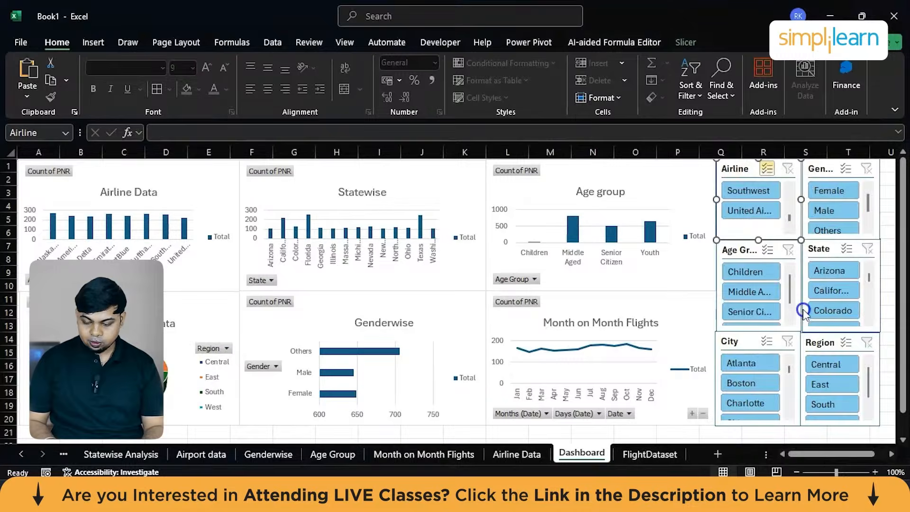
{"action": "scroll", "coordinate": [725, 323], "scroll_direction": "down", "scroll_amount": 2}
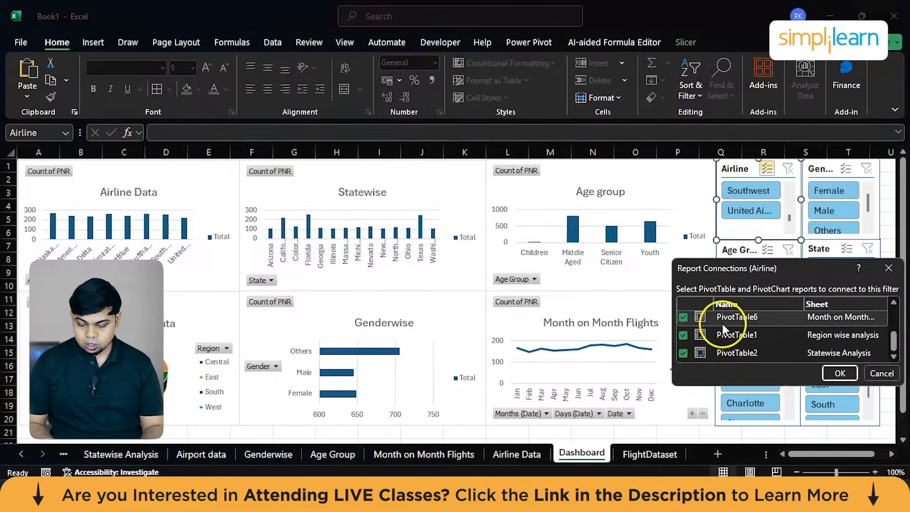
{"action": "left_click", "coordinate": [839, 373]}
Review the Gender slicer's report connections to verify that every pivot table is ticked.
{"action": "left_click", "coordinate": [818, 172]}
{"action": "right_click", "coordinate": [818, 172]}
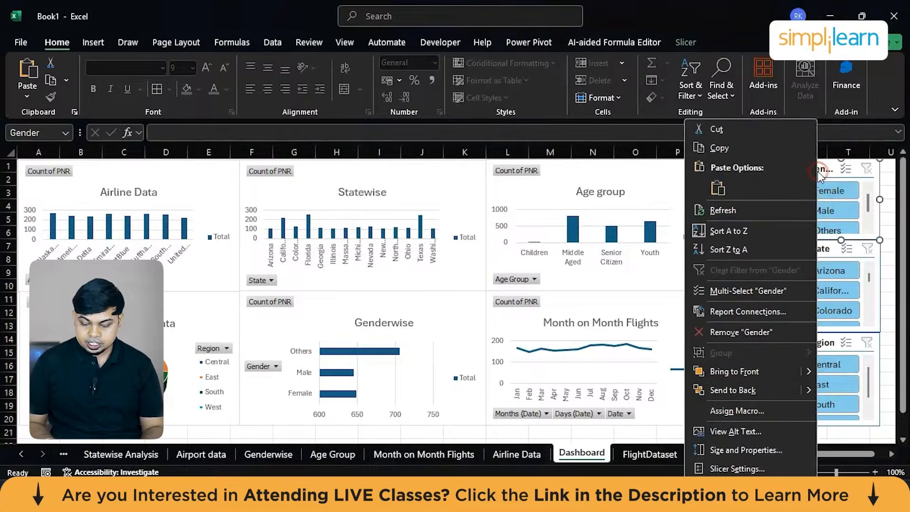
{"action": "left_click", "coordinate": [767, 307]}
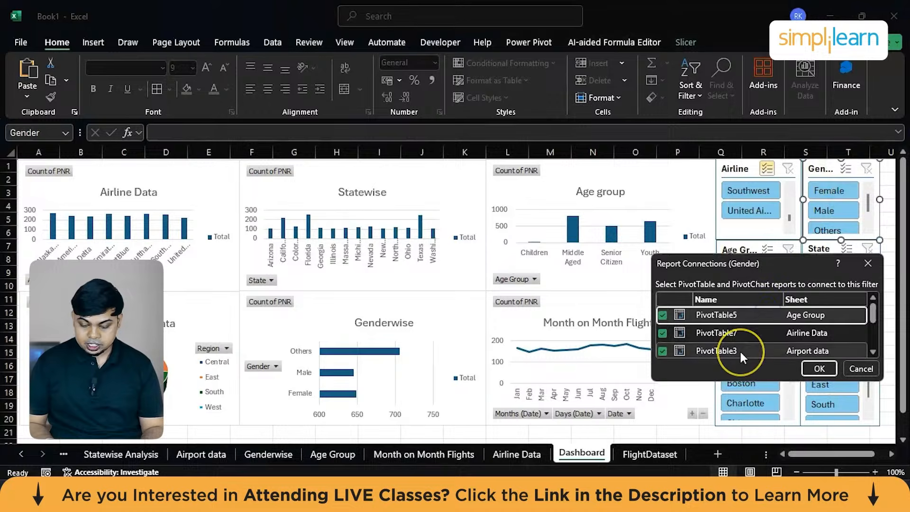
{"action": "scroll", "coordinate": [740, 349], "scroll_direction": "down", "scroll_amount": 2}
{"action": "left_click", "coordinate": [806, 368]}
Review the Age Group slicer's report connections to verify that every pivot table is ticked.
{"action": "left_click", "coordinate": [738, 251]}
{"action": "right_click", "coordinate": [741, 250]}
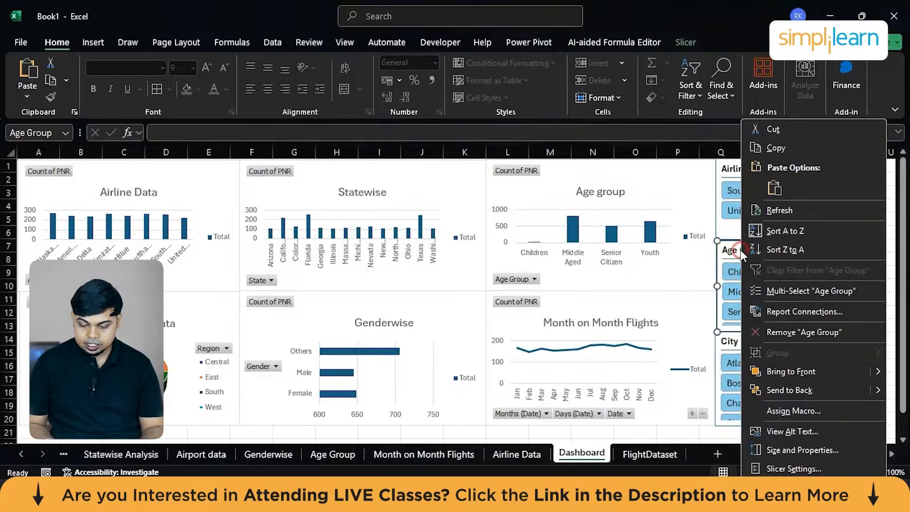
{"action": "left_click", "coordinate": [772, 311]}
{"action": "scroll", "coordinate": [727, 335], "scroll_direction": "down", "scroll_amount": 2}
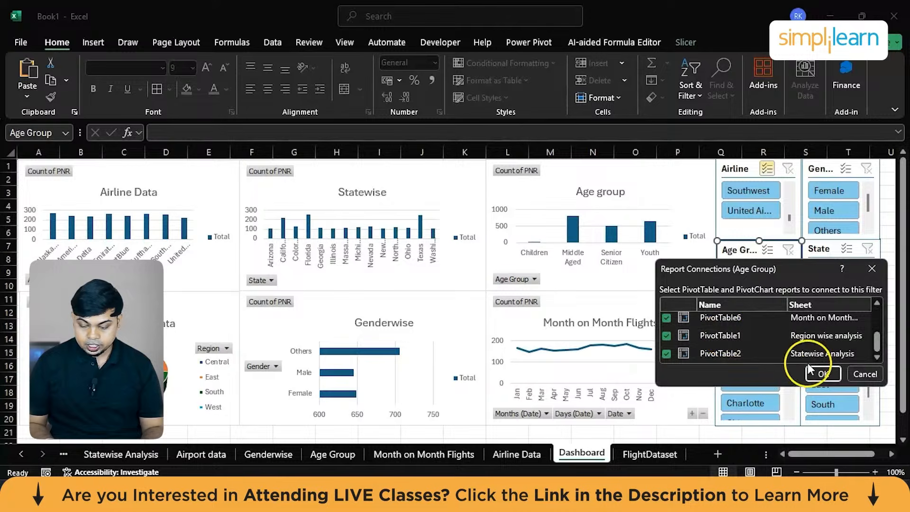
{"action": "left_click", "coordinate": [821, 374]}
Review the State slicer's report connections to verify that every pivot table is ticked.
{"action": "left_click", "coordinate": [826, 245]}
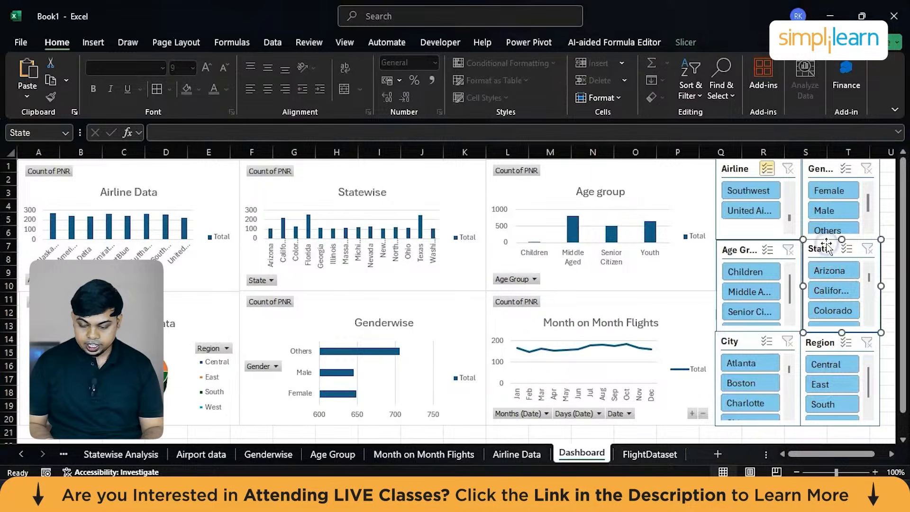
{"action": "right_click", "coordinate": [826, 243]}
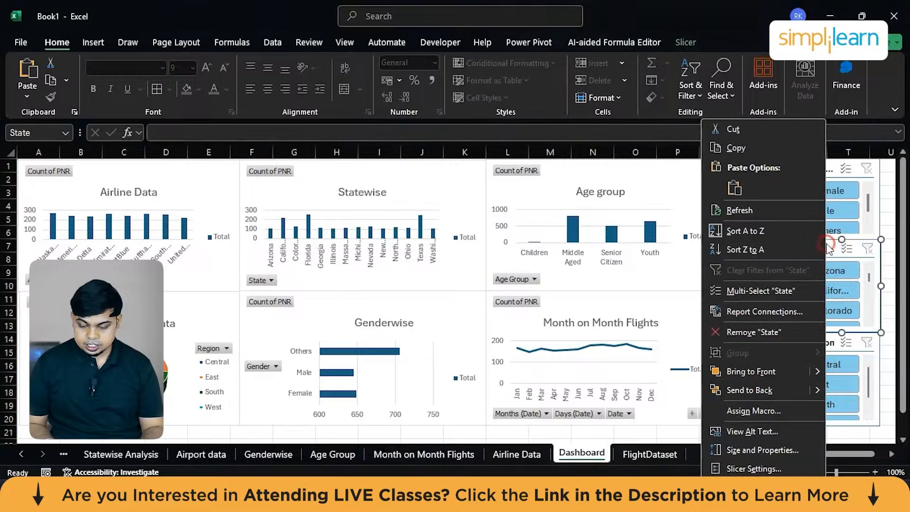
{"action": "left_click", "coordinate": [760, 309]}
{"action": "scroll", "coordinate": [729, 352], "scroll_direction": "down", "scroll_amount": 2}
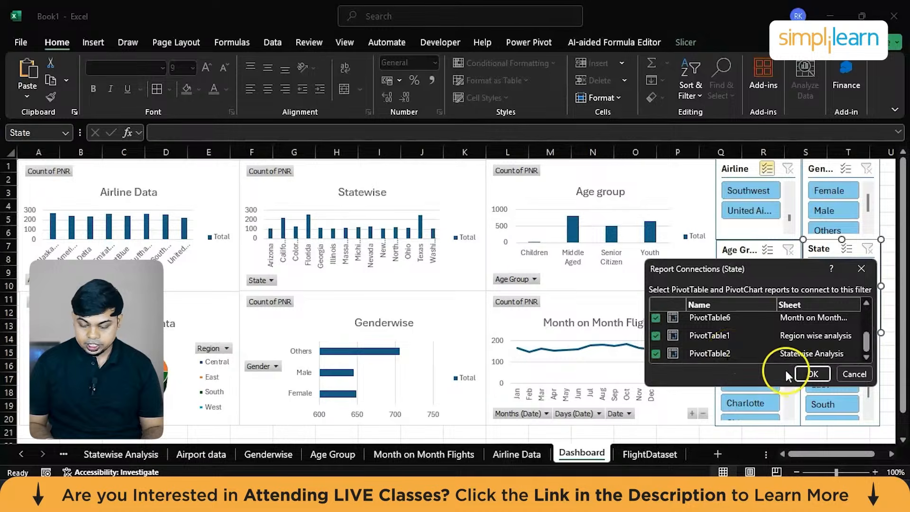
{"action": "left_click", "coordinate": [809, 374]}
Review the City slicer's report connections to verify that every pivot table is ticked.
{"action": "left_click", "coordinate": [752, 341]}
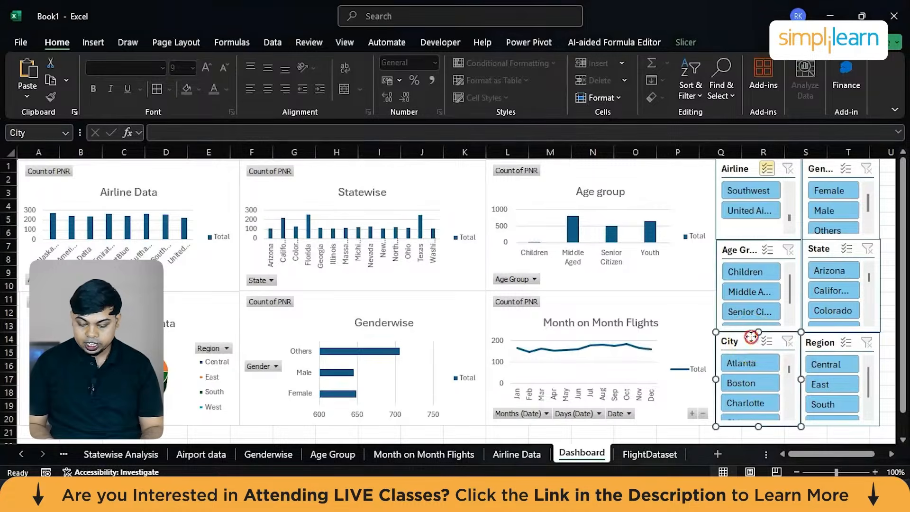
{"action": "right_click", "coordinate": [753, 341]}
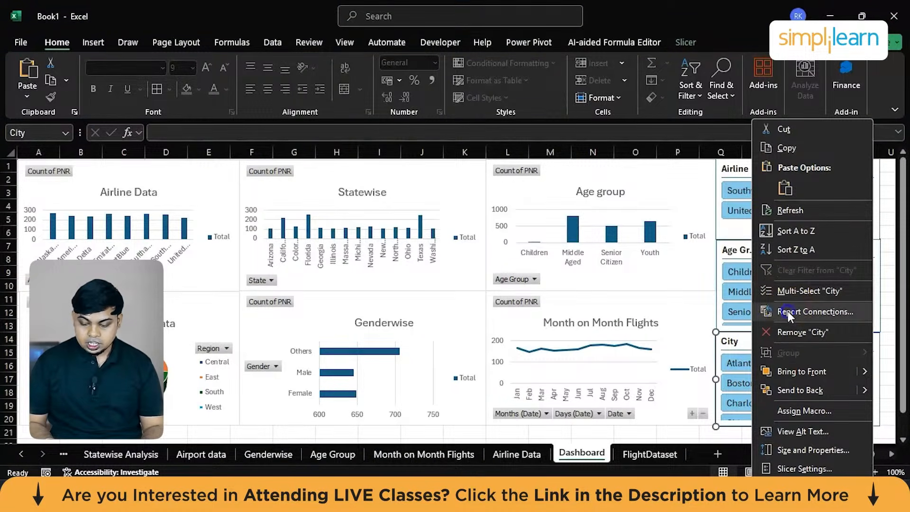
{"action": "left_click", "coordinate": [788, 311]}
{"action": "scroll", "coordinate": [728, 356], "scroll_direction": "down", "scroll_amount": 3}
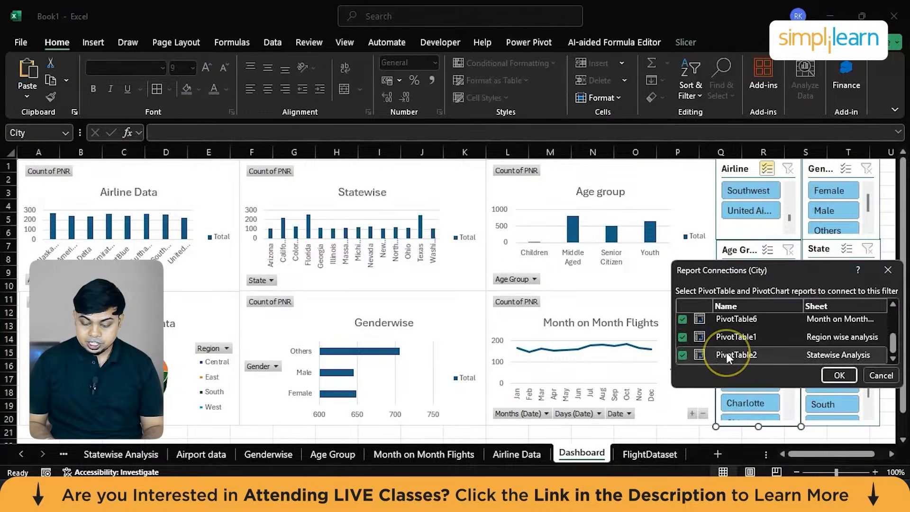
{"action": "left_click", "coordinate": [839, 375]}
Review the Region slicer's report connections to verify that every pivot table is ticked.
{"action": "left_click", "coordinate": [821, 334]}
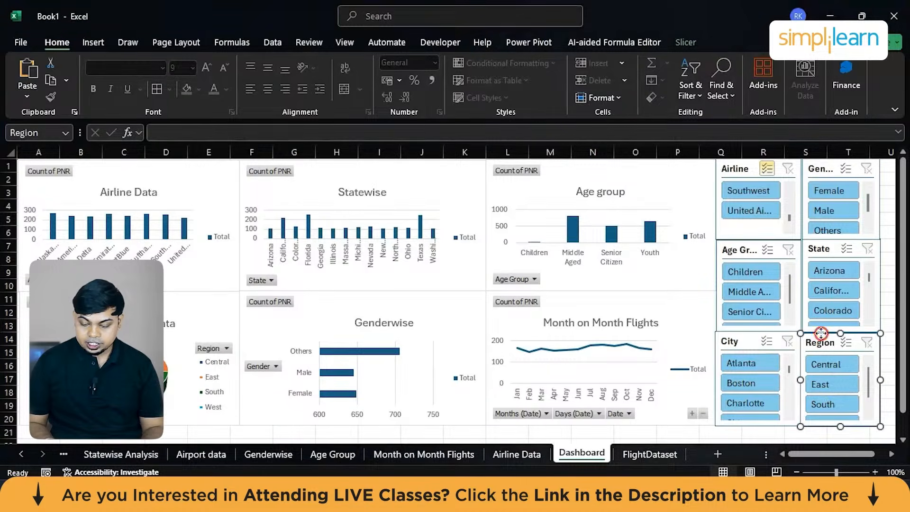
{"action": "right_click", "coordinate": [822, 334]}
{"action": "left_click", "coordinate": [743, 311]}
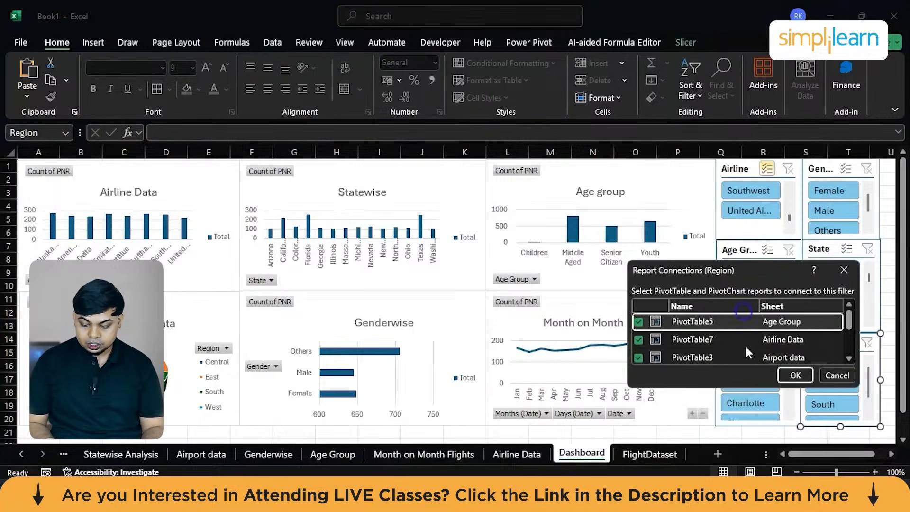
{"action": "scroll", "coordinate": [736, 345], "scroll_direction": "down", "scroll_amount": 3}
{"action": "left_click", "coordinate": [796, 375]}
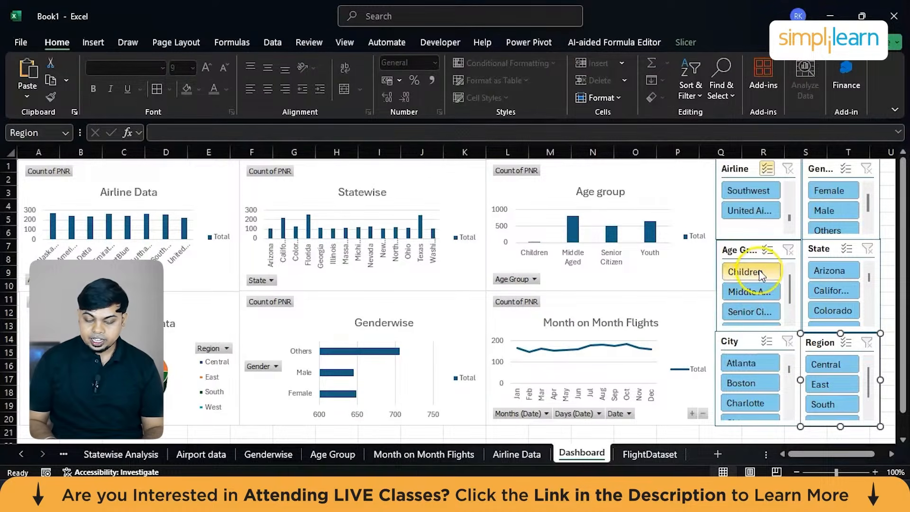
Test the Age Group and Region slicers by filtering the dashboard to Children, then East, clearing each filter after checking the charts.
{"action": "left_click", "coordinate": [760, 273]}
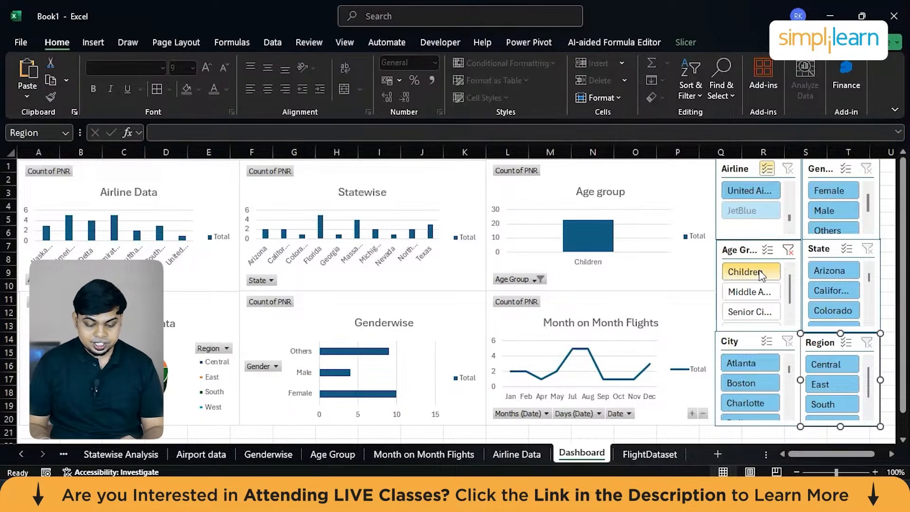
{"action": "left_click", "coordinate": [787, 252]}
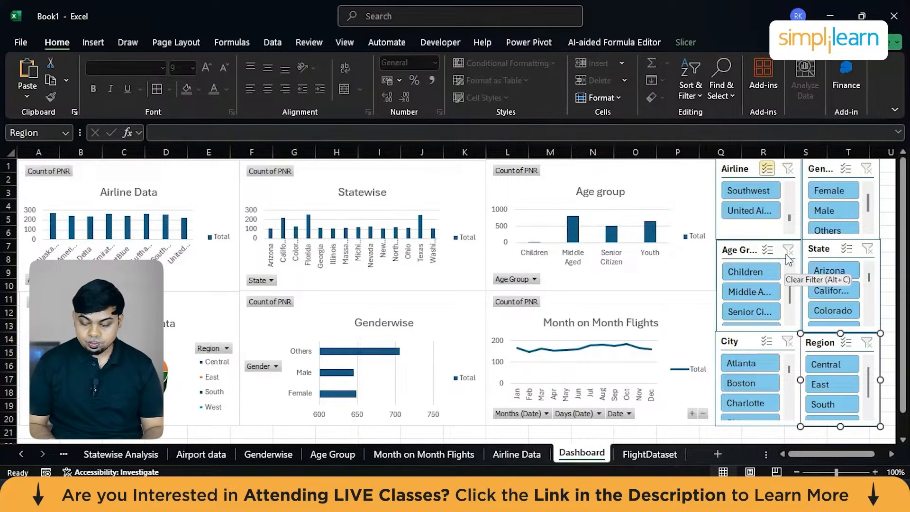
{"action": "left_click", "coordinate": [824, 385]}
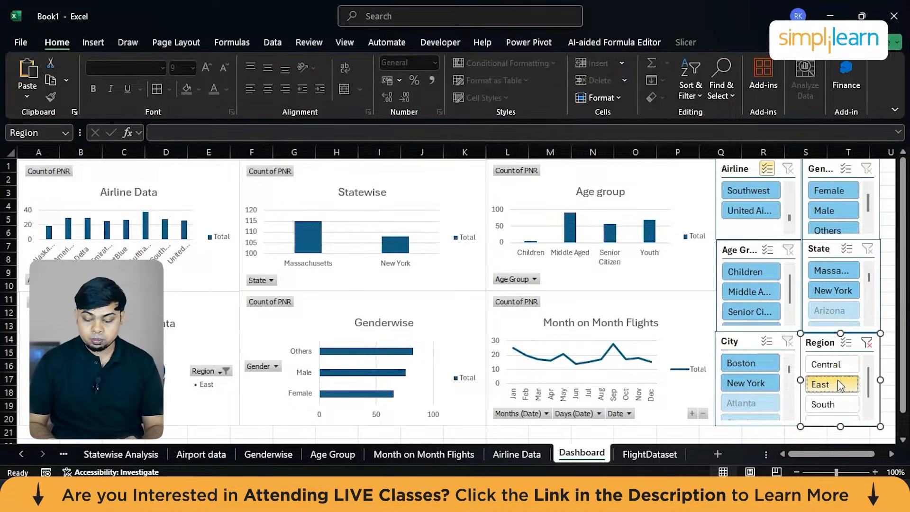
{"action": "left_click", "coordinate": [867, 342]}
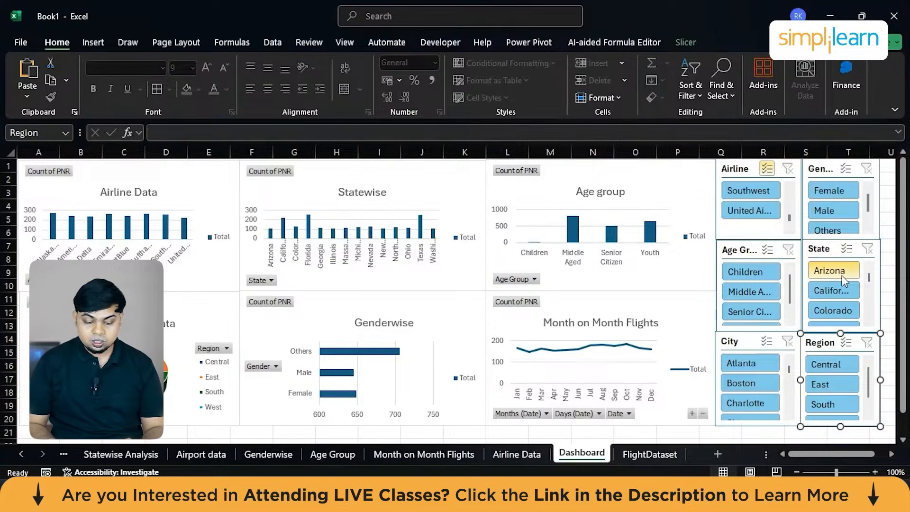
Test the State slicer by filtering the dashboard to Arizona, check the charts, and clear the filter.
{"action": "left_click", "coordinate": [843, 278]}
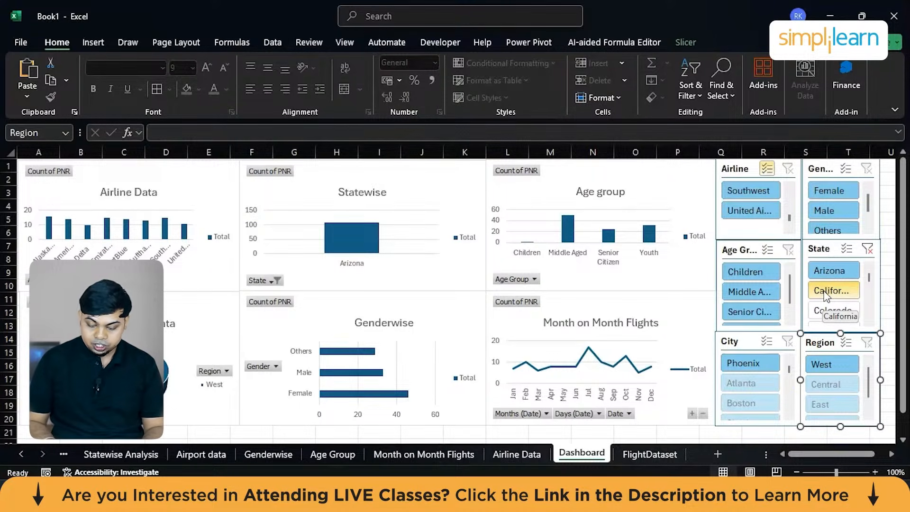
{"action": "mouse_move", "coordinate": [645, 375]}
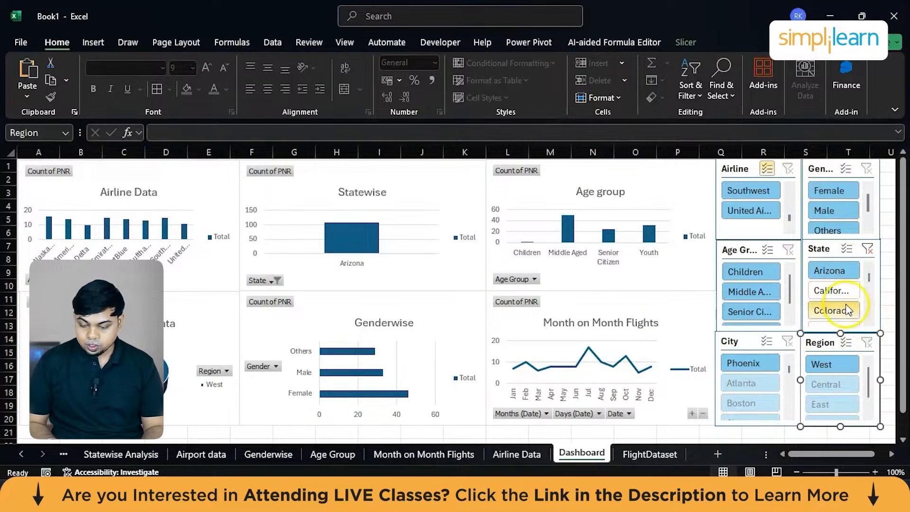
{"action": "left_click", "coordinate": [868, 248]}
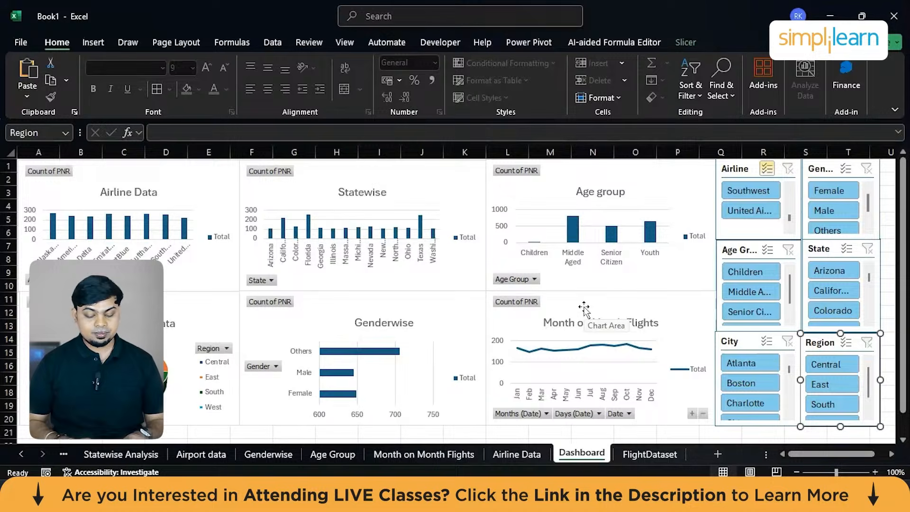
Switch to File Explorer, check the contents of the FlightDataset folder, and return to Downloads.
{"action": "left_click", "coordinate": [245, 496]}
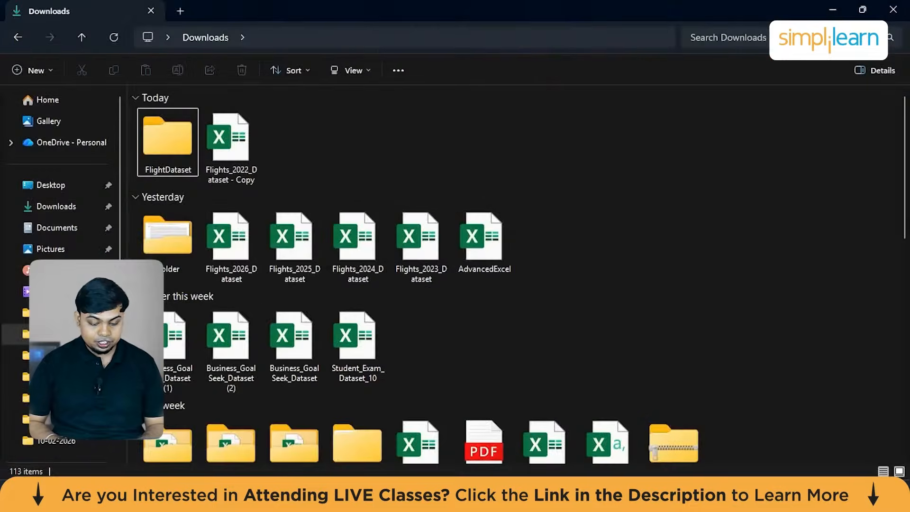
{"action": "left_click", "coordinate": [163, 170]}
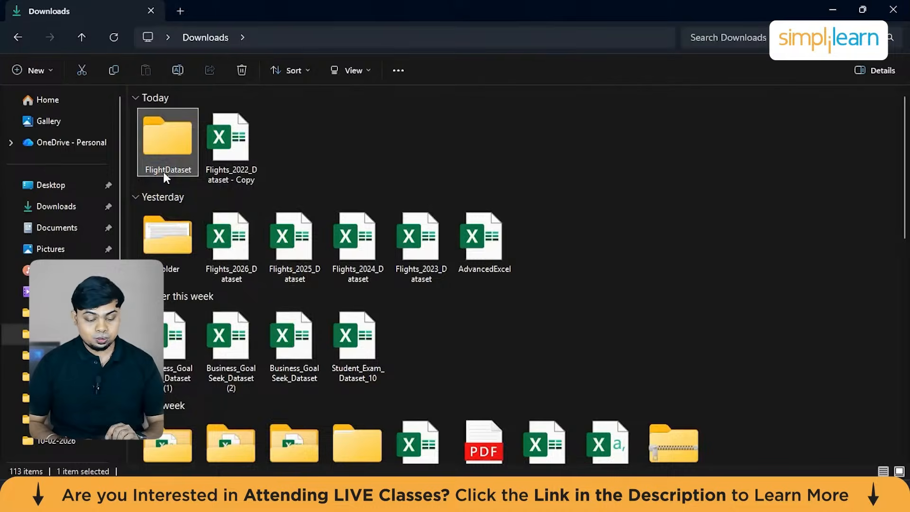
{"action": "double_click", "coordinate": [163, 169]}
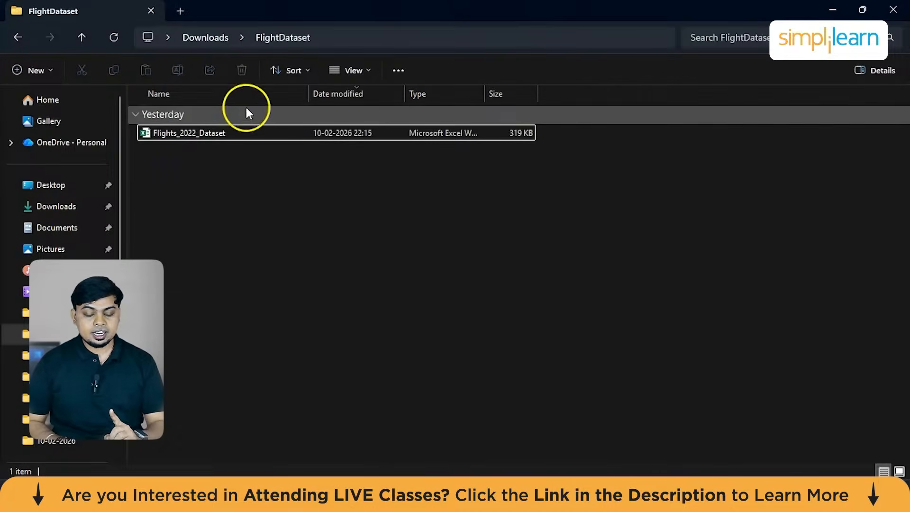
{"action": "left_click", "coordinate": [834, 9]}
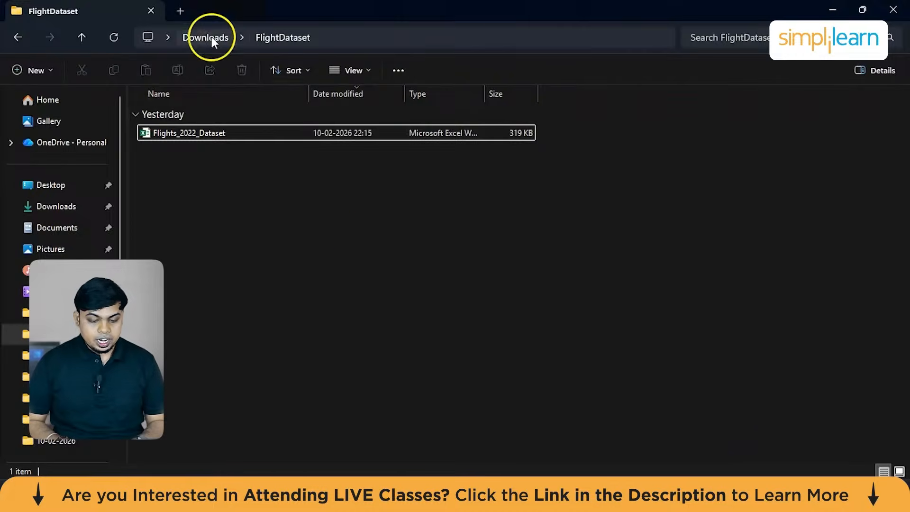
{"action": "left_click", "coordinate": [210, 36]}
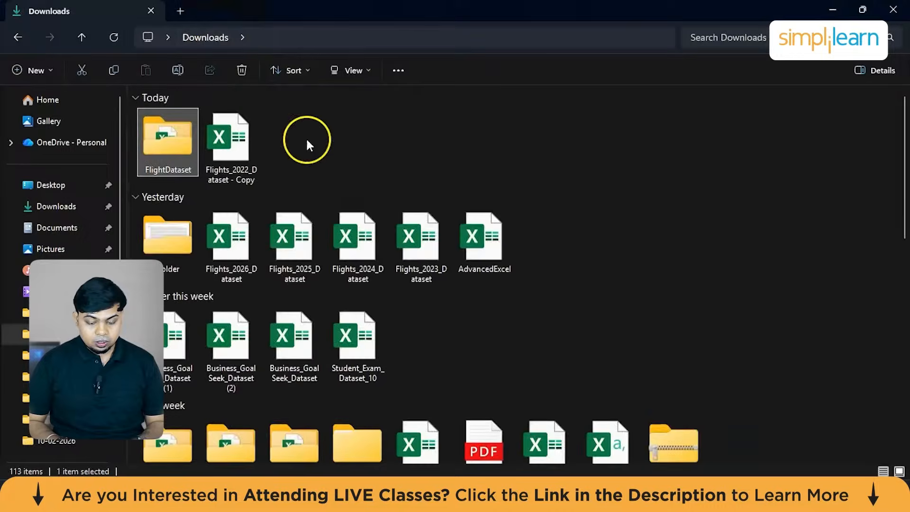
{"action": "left_click", "coordinate": [234, 260]}
{"action": "key", "text": "shift+Right"}
{"action": "key", "text": "shift+Right"}
{"action": "key", "text": "shift+Right"}
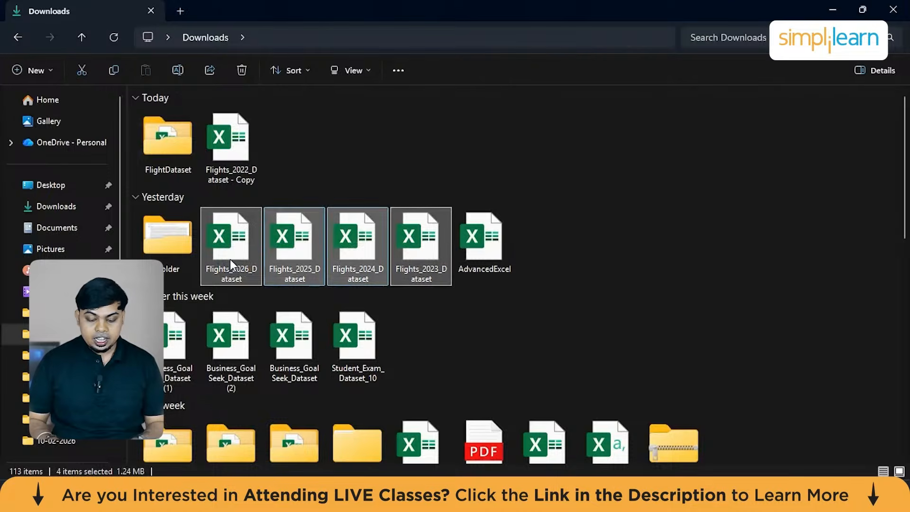
{"action": "left_click", "coordinate": [628, 163]}
Open Flights_2023_Dataset from Downloads and widen the Date, Customer and Mobile Number columns to examine their contents.
{"action": "left_click", "coordinate": [441, 247]}
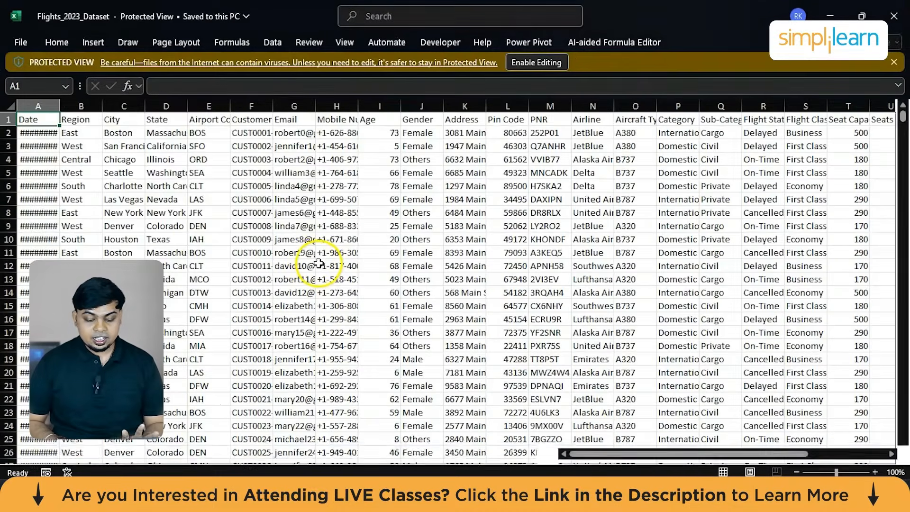
{"action": "double_click", "coordinate": [60, 105]}
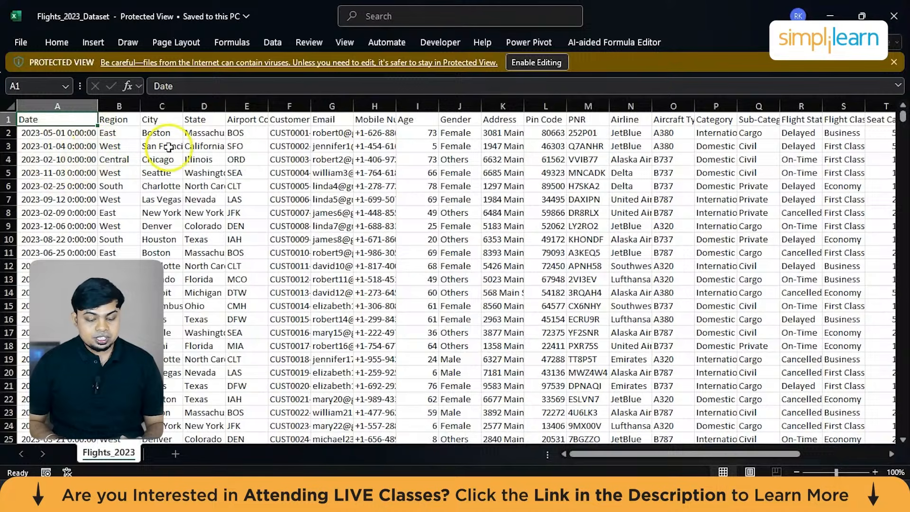
{"action": "double_click", "coordinate": [311, 111]}
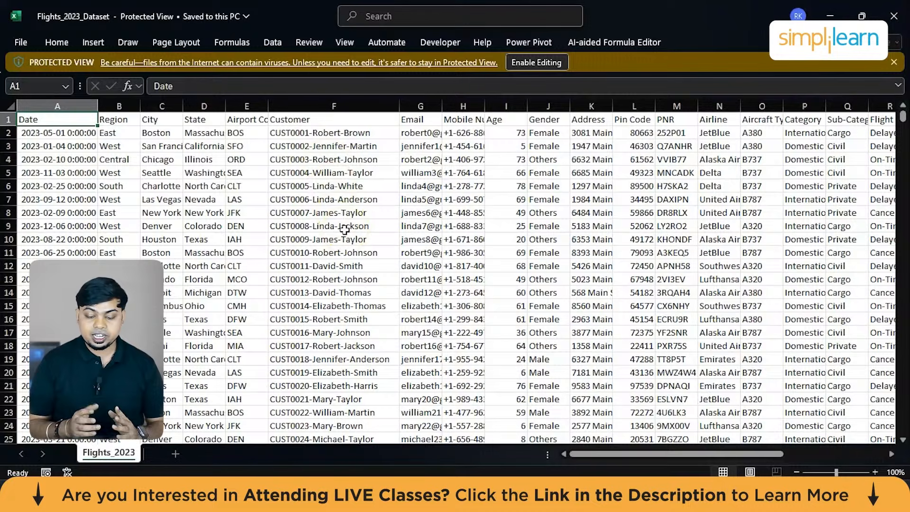
{"action": "double_click", "coordinate": [484, 110]}
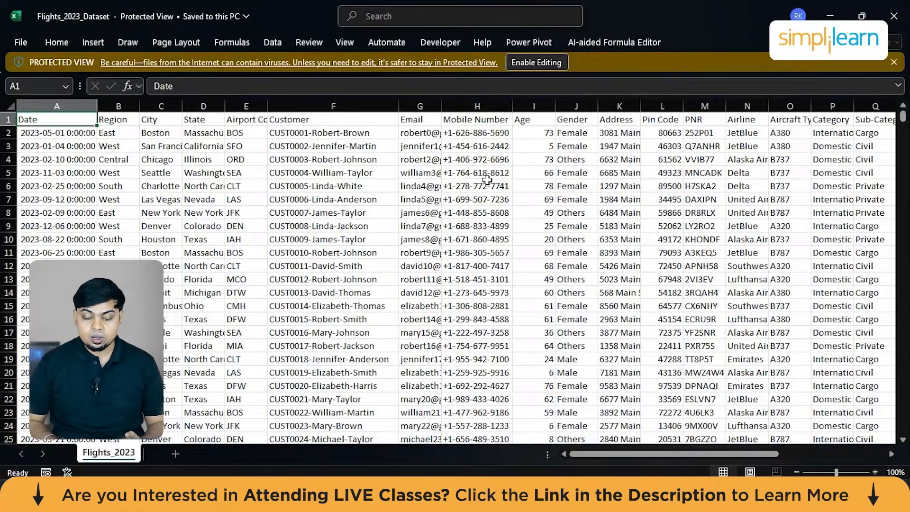
Examine the remaining columns of the 2023 flight data, including Age, and close the workbook.
{"action": "scroll", "coordinate": [487, 180], "scroll_direction": "right", "scroll_amount": 10}
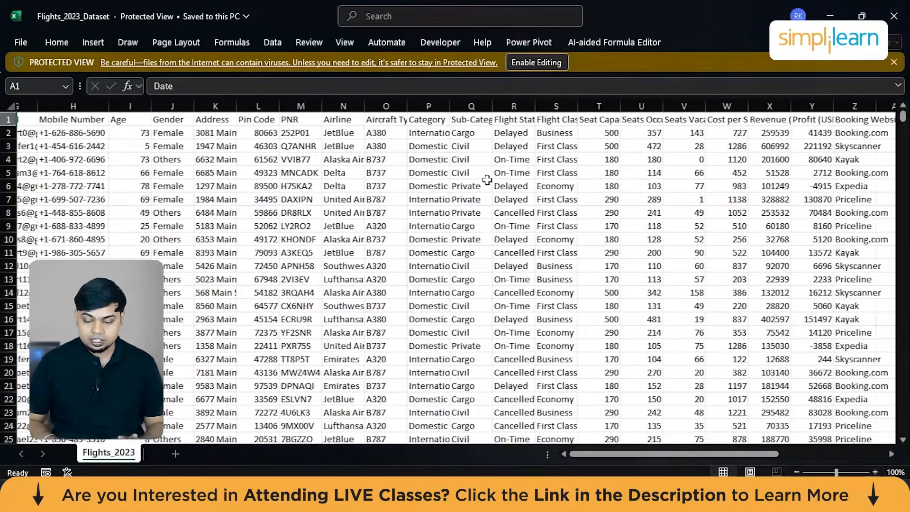
{"action": "scroll", "coordinate": [487, 181], "scroll_direction": "left", "scroll_amount": 2}
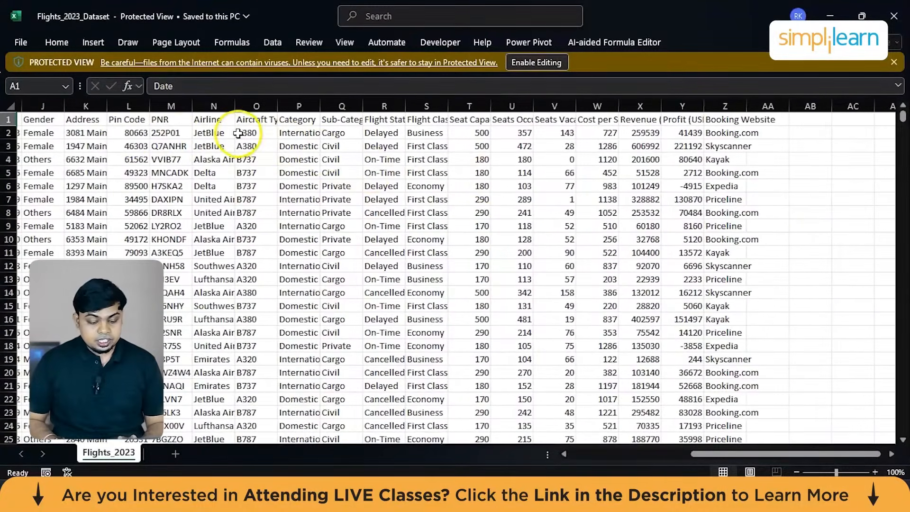
{"action": "scroll", "coordinate": [210, 189], "scroll_direction": "left", "scroll_amount": 2}
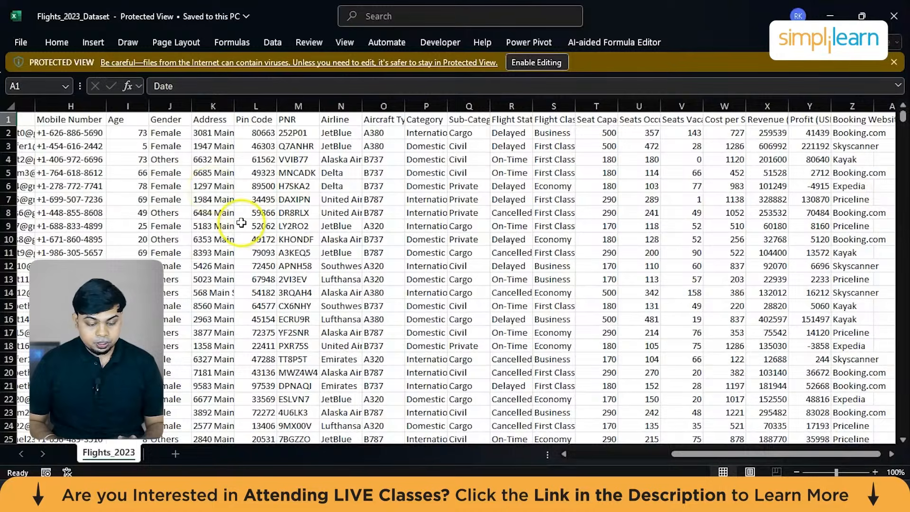
{"action": "scroll", "coordinate": [222, 218], "scroll_direction": "left", "scroll_amount": 2}
{"action": "left_click", "coordinate": [227, 111]}
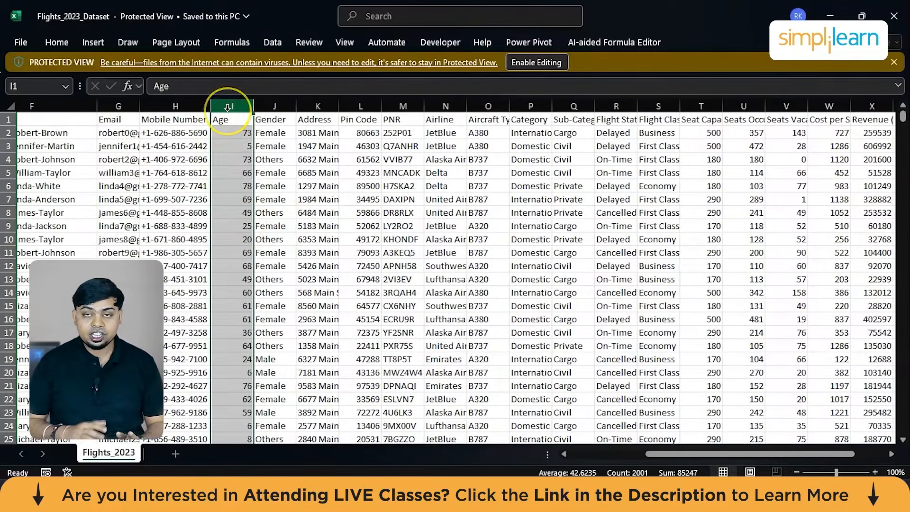
{"action": "left_click", "coordinate": [895, 15]}
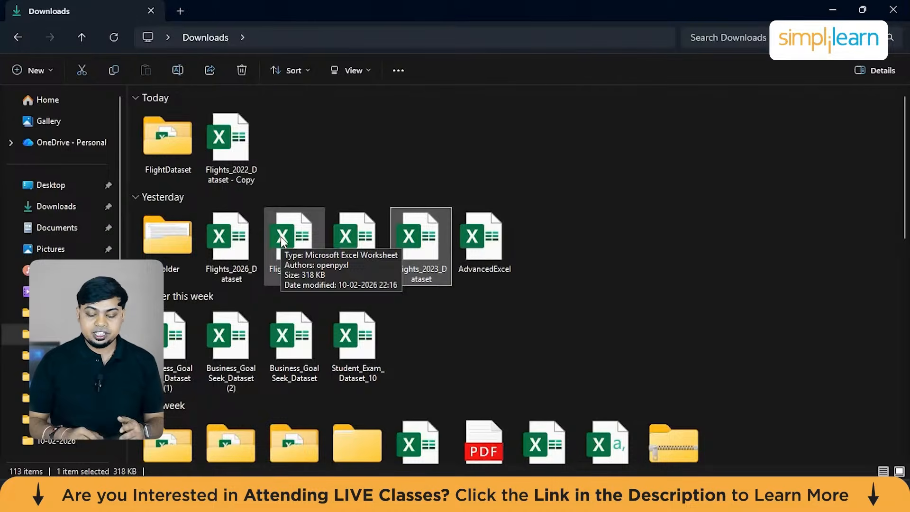
Move the 2023, 2024, 2025 and 2026 flight dataset files into the FlightDataset folder and return to the Book1 workbook in Excel.
{"action": "double_click", "coordinate": [238, 242]}
{"action": "key", "text": "shift+Right"}
{"action": "key", "text": "shift+Right"}
{"action": "key", "text": "shift+Right"}
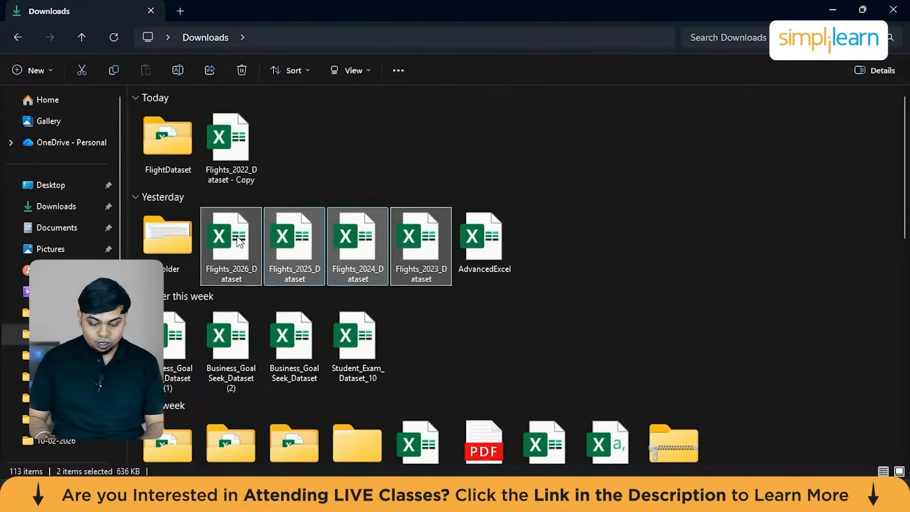
{"action": "left_click_drag", "start_coordinate": [417, 229], "coordinate": [163, 138]}
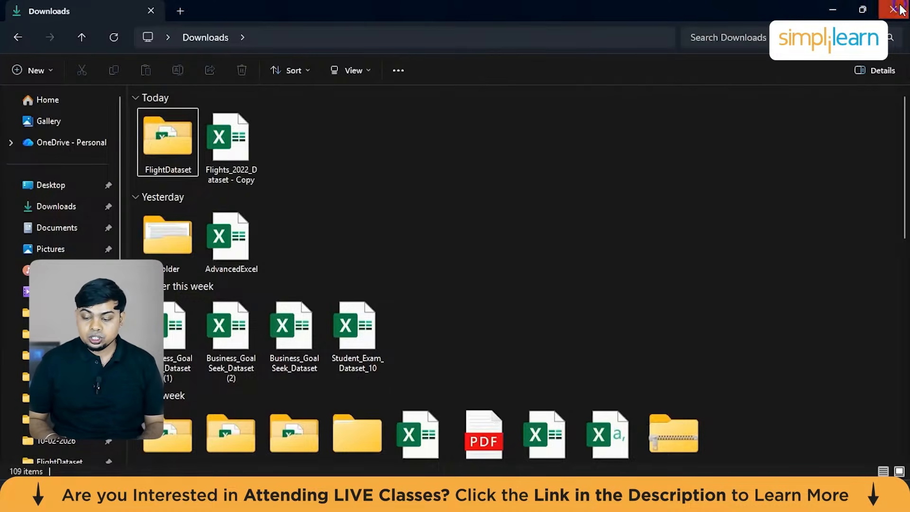
{"action": "left_click", "coordinate": [833, 10]}
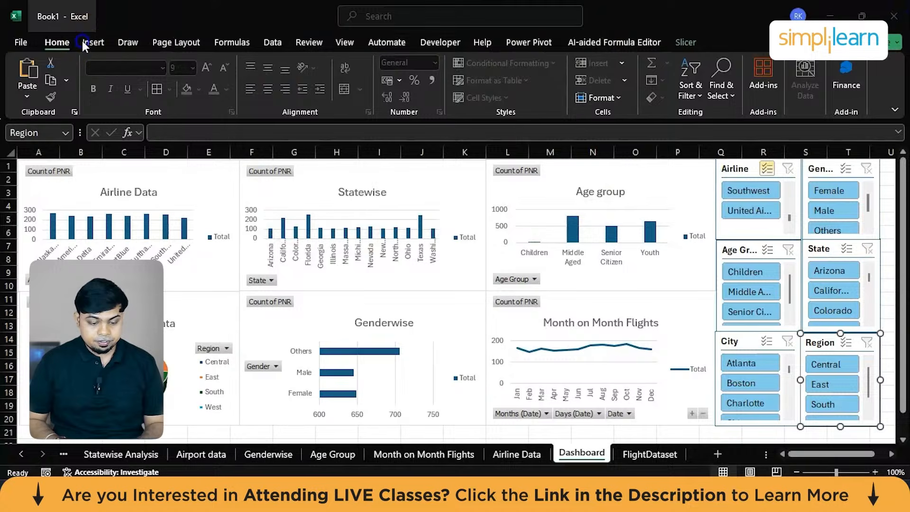
Try to refresh all data connections from the Dashboard sheet, repeating the refresh and dismissing each message.
{"action": "left_click", "coordinate": [269, 42]}
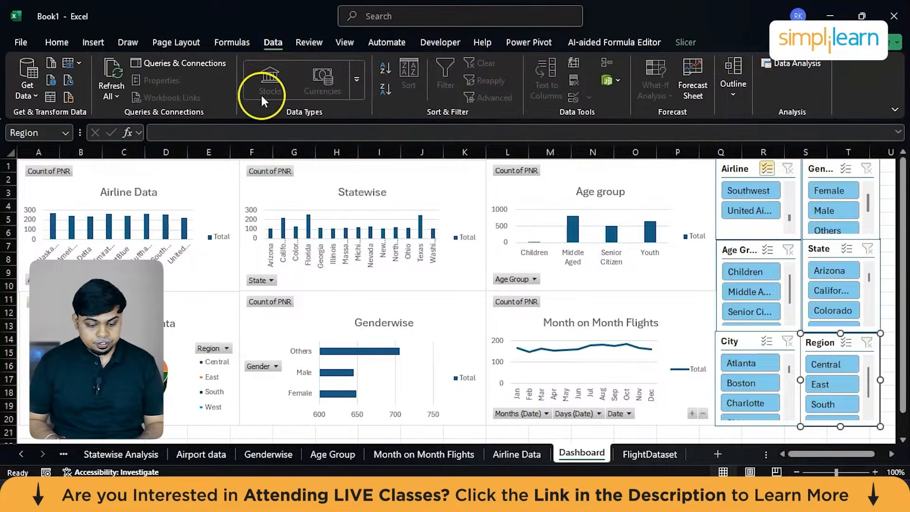
{"action": "left_click", "coordinate": [114, 88]}
{"action": "left_click", "coordinate": [126, 114]}
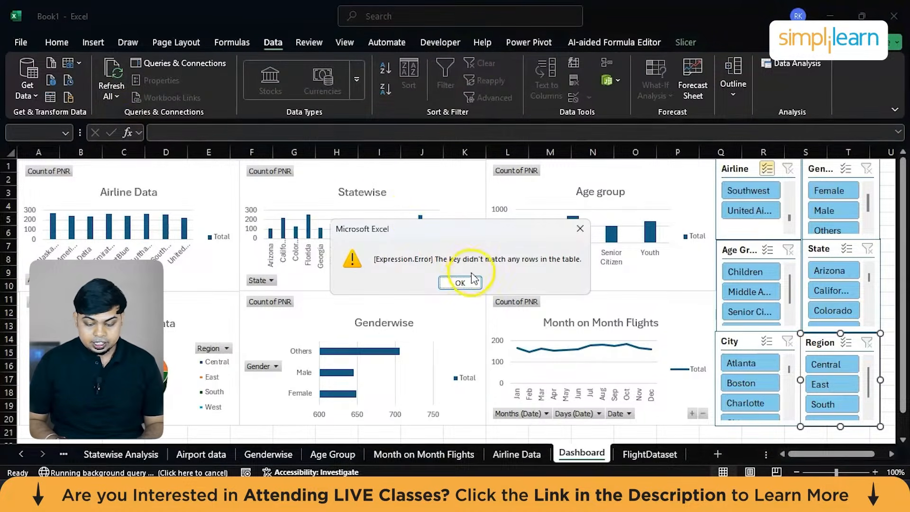
{"action": "left_click", "coordinate": [461, 282]}
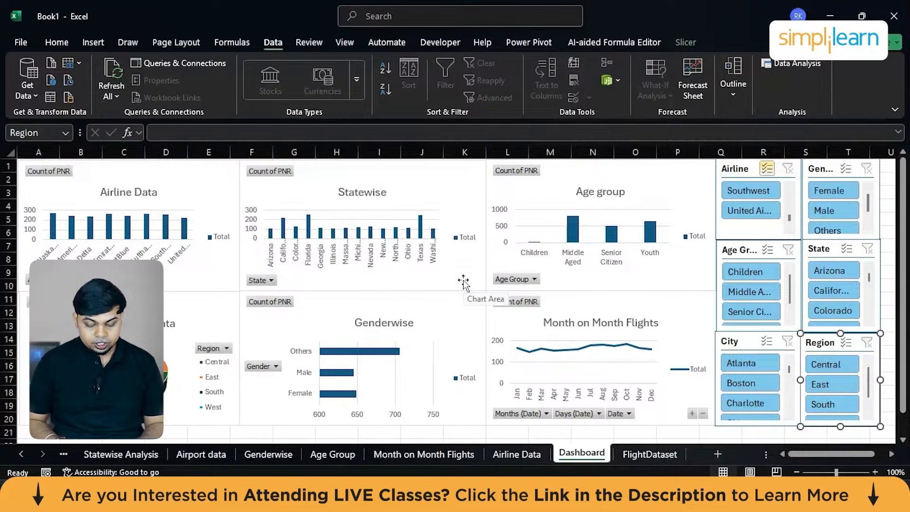
{"action": "left_click", "coordinate": [108, 86]}
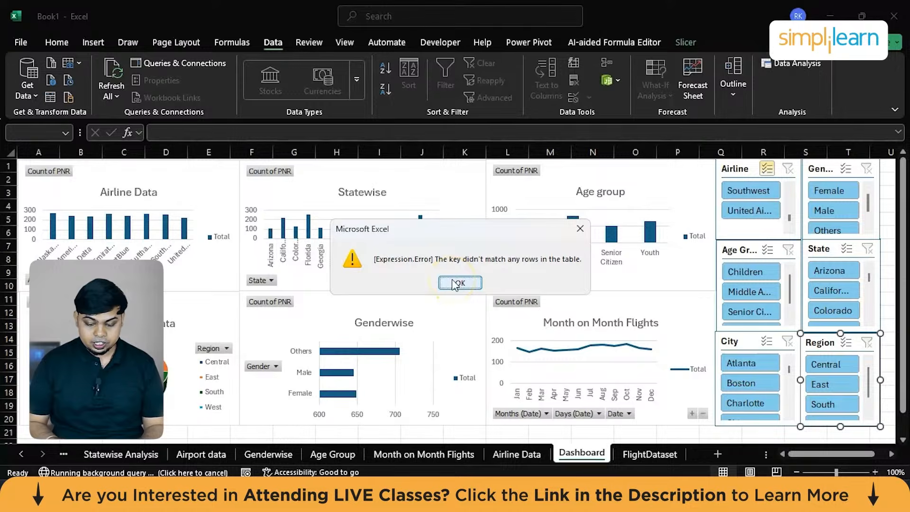
{"action": "left_click", "coordinate": [454, 283]}
Try to refresh all data from within the table on the FlightDataset sheet.
{"action": "left_click", "coordinate": [196, 238]}
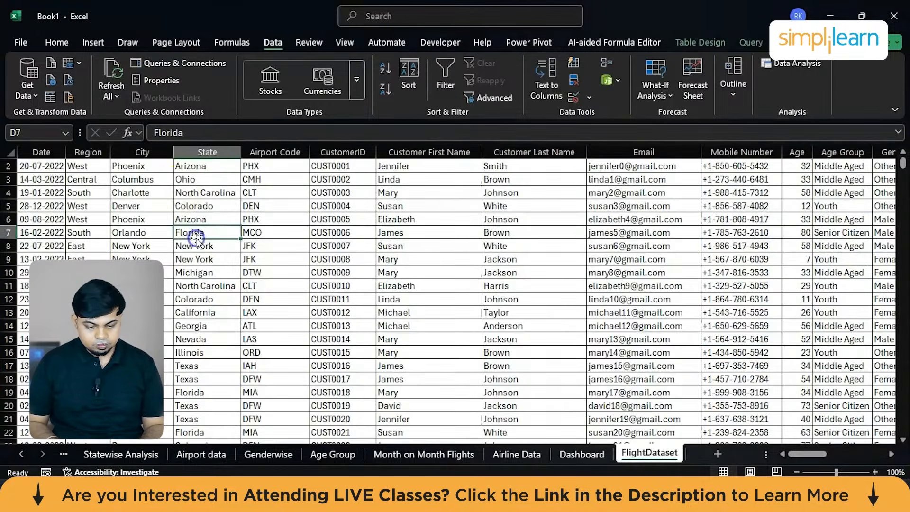
{"action": "left_click", "coordinate": [113, 71]}
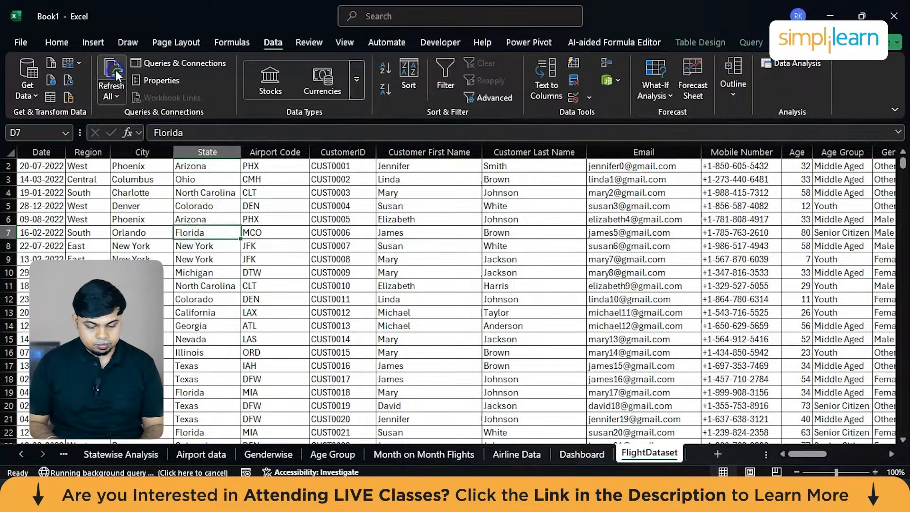
{"action": "left_click", "coordinate": [459, 282]}
{"action": "left_click", "coordinate": [21, 42]}
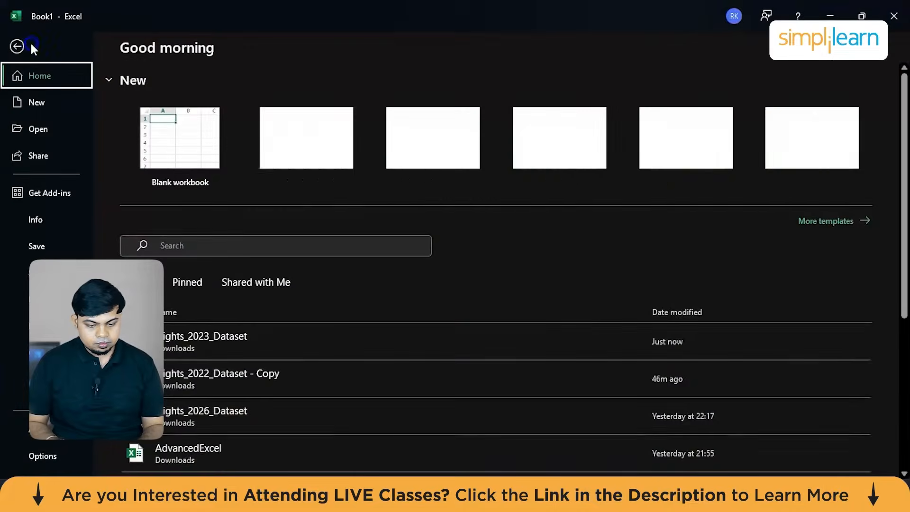
{"action": "left_click", "coordinate": [56, 253]}
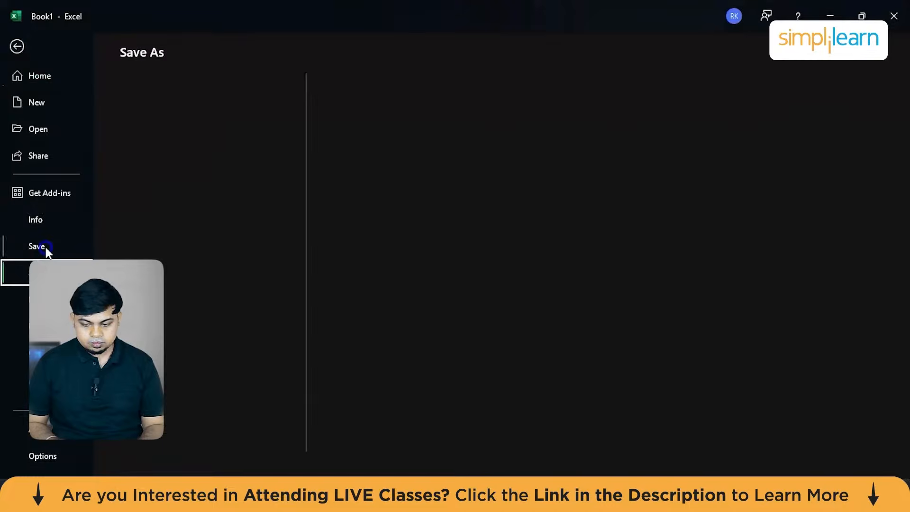
{"action": "left_click", "coordinate": [32, 75]}
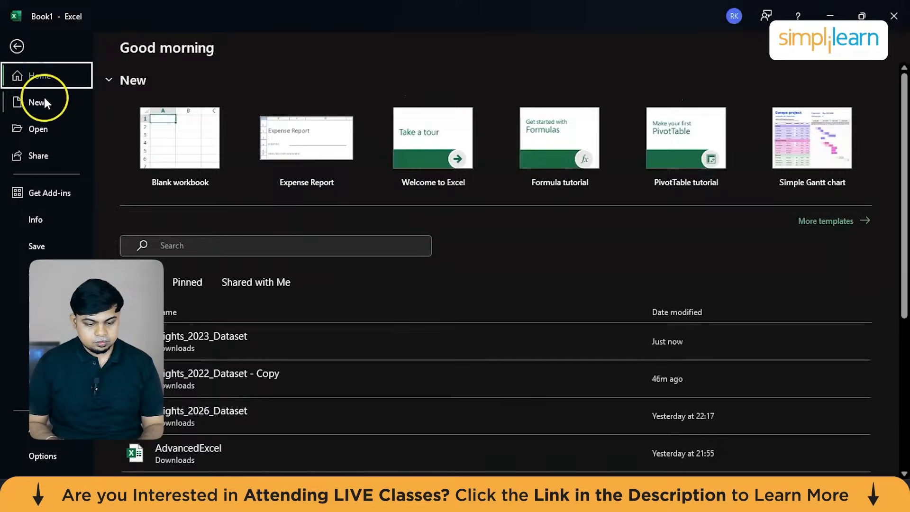
{"action": "left_click", "coordinate": [98, 43]}
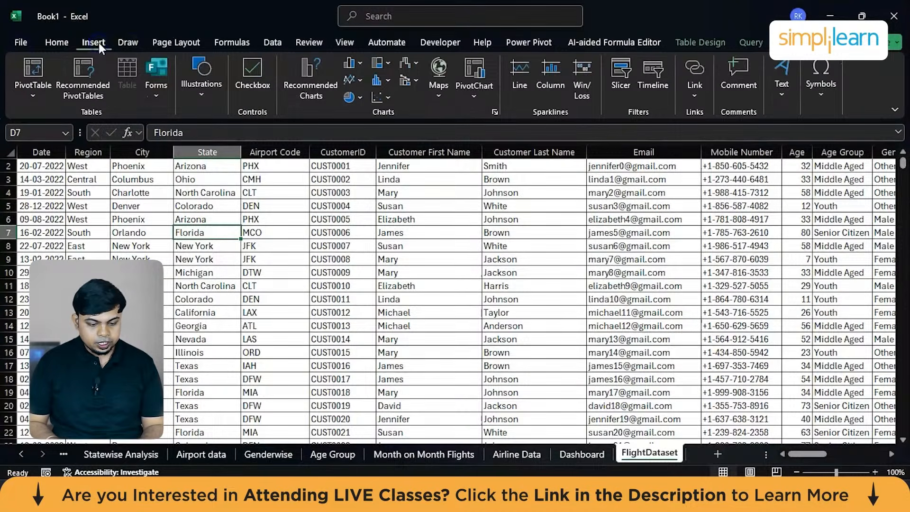
Retry refreshing all data connections from the FlightDataset sheet and dismiss the resulting message.
{"action": "left_click", "coordinate": [124, 43]}
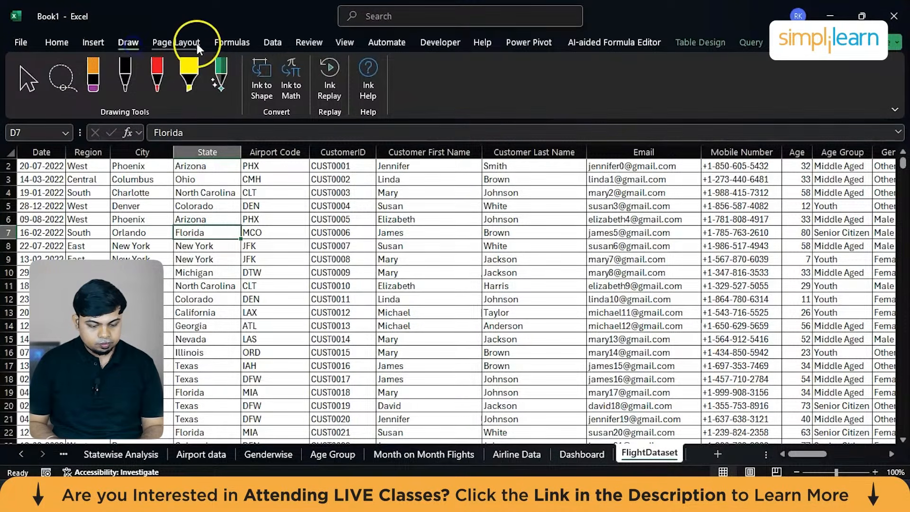
{"action": "left_click", "coordinate": [273, 44]}
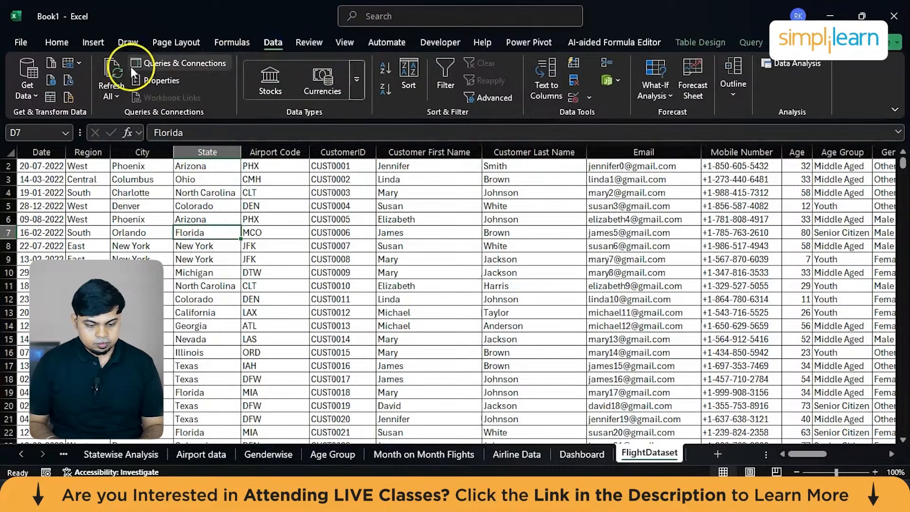
{"action": "left_click", "coordinate": [118, 71]}
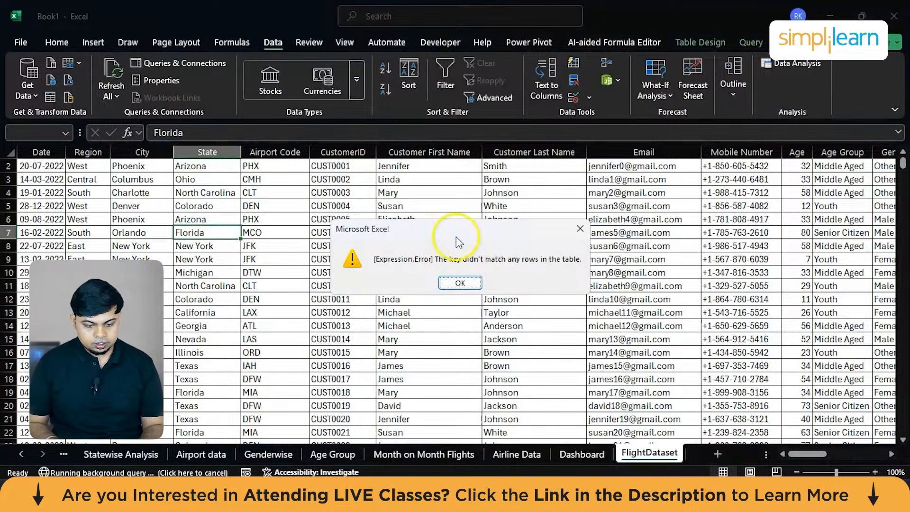
{"action": "left_click", "coordinate": [454, 282]}
{"action": "left_click", "coordinate": [178, 62]}
{"action": "left_click", "coordinate": [896, 159]}
{"action": "left_click", "coordinate": [773, 67]}
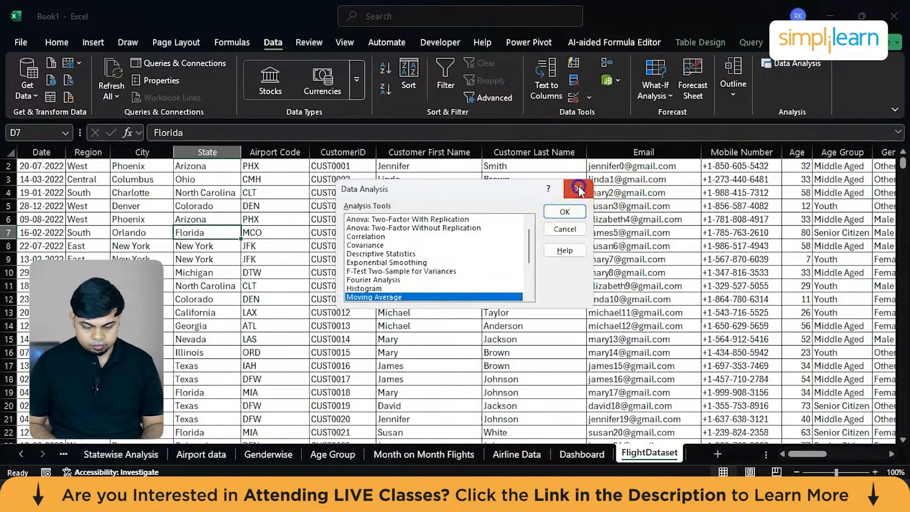
{"action": "left_click", "coordinate": [578, 189]}
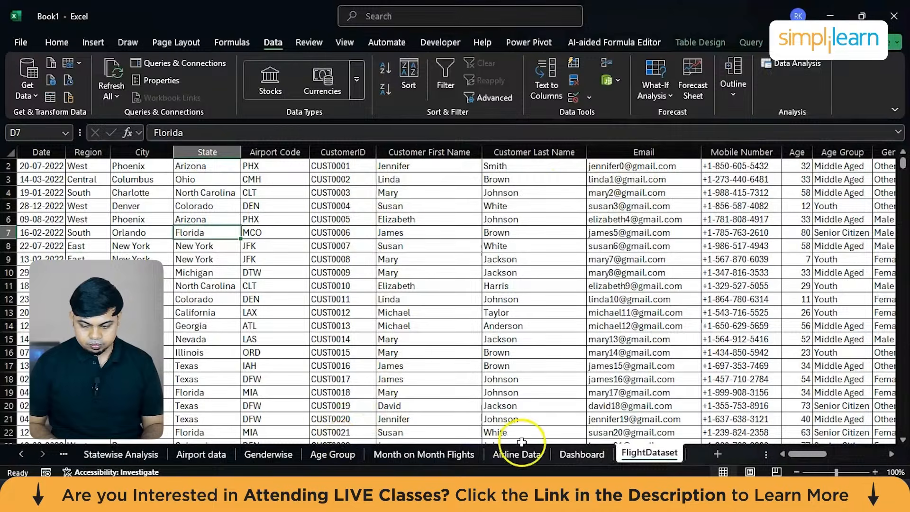
Return to the Dashboard sheet and look over its charts and slicers.
{"action": "left_click", "coordinate": [569, 454]}
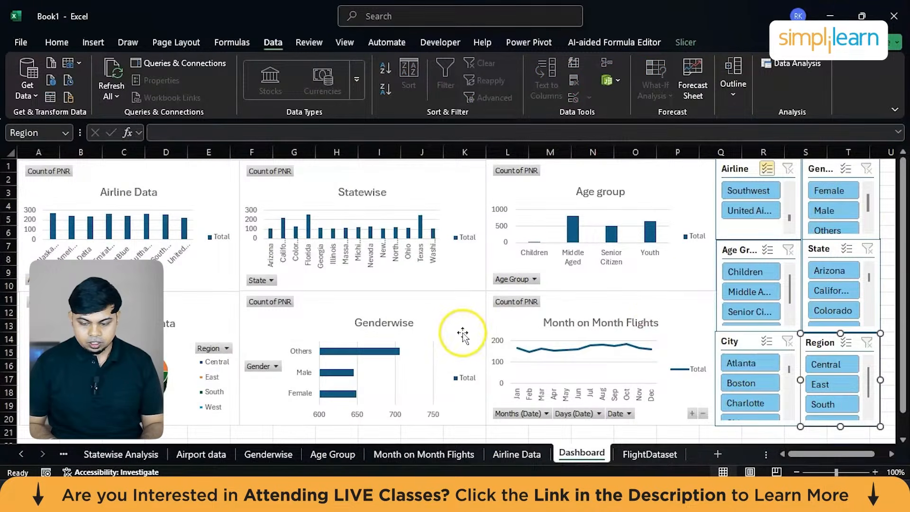
{"action": "scroll", "coordinate": [462, 334], "scroll_direction": "down", "scroll_amount": 1}
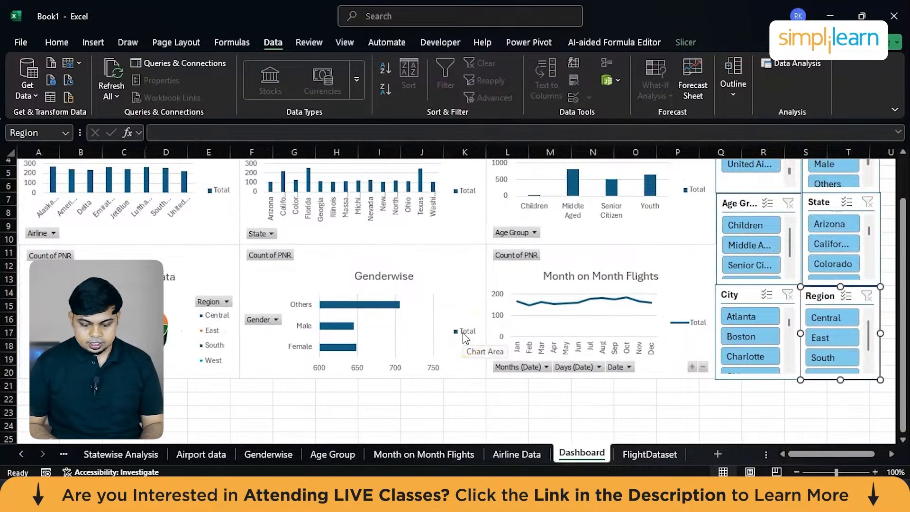
{"action": "scroll", "coordinate": [189, 299], "scroll_direction": "up", "scroll_amount": 1}
{"action": "left_click", "coordinate": [423, 297]}
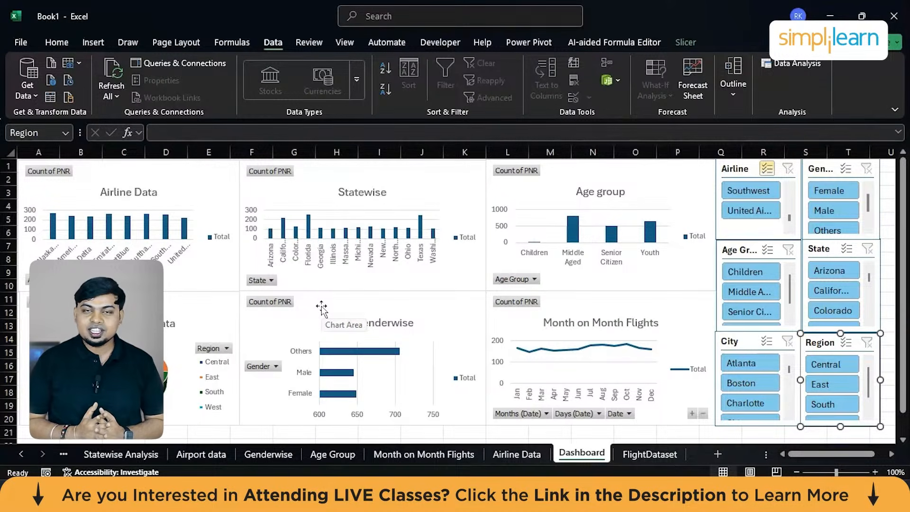
Test the Airline slicer on the dashboard by excluding Southwest and including it again.
{"action": "left_click", "coordinate": [754, 192]}
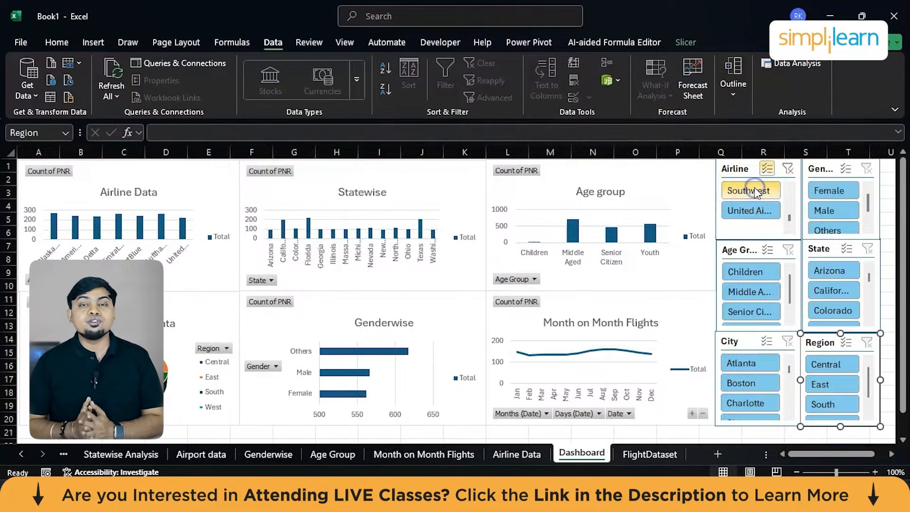
{"action": "left_click", "coordinate": [755, 192]}
{"action": "left_click", "coordinate": [771, 317]}
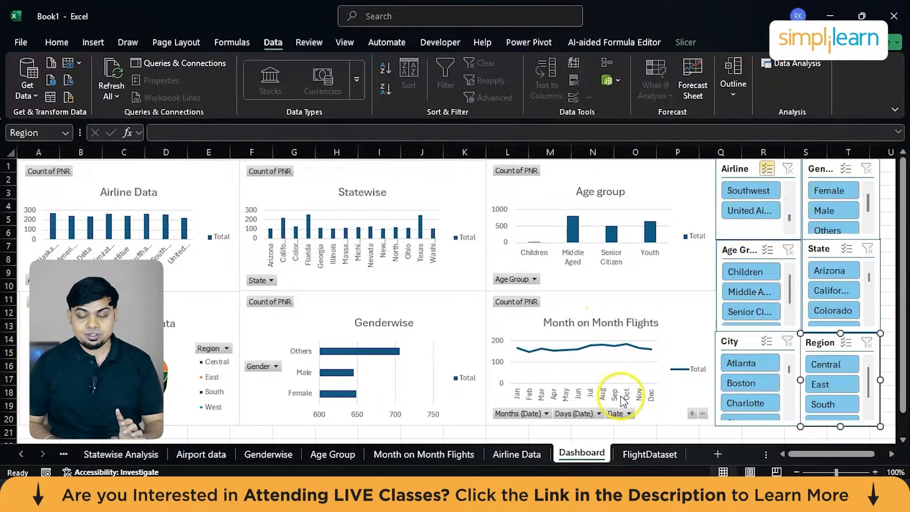